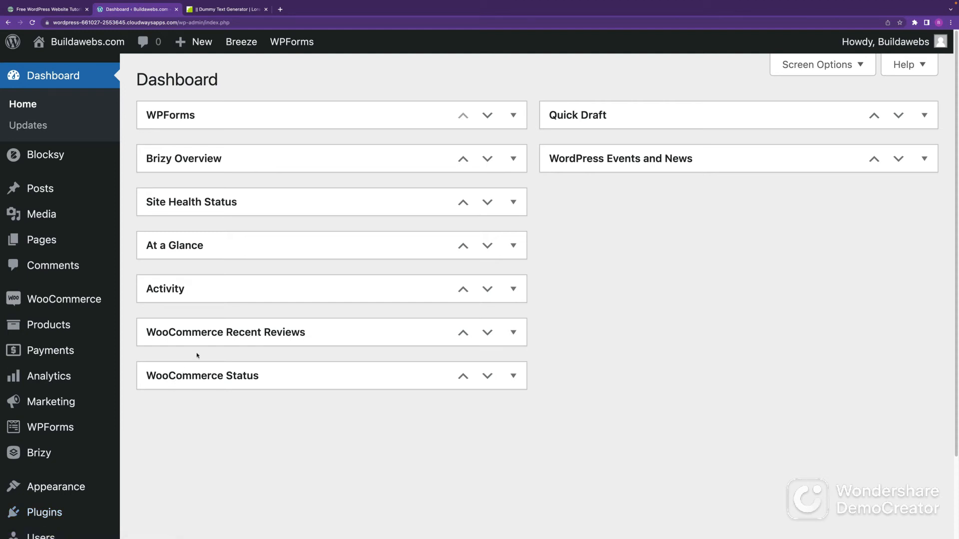
Start a new WooCommerce product and name it "Velvet Accent Chair"
{"action": "mouse_move", "coordinate": [78, 306]}
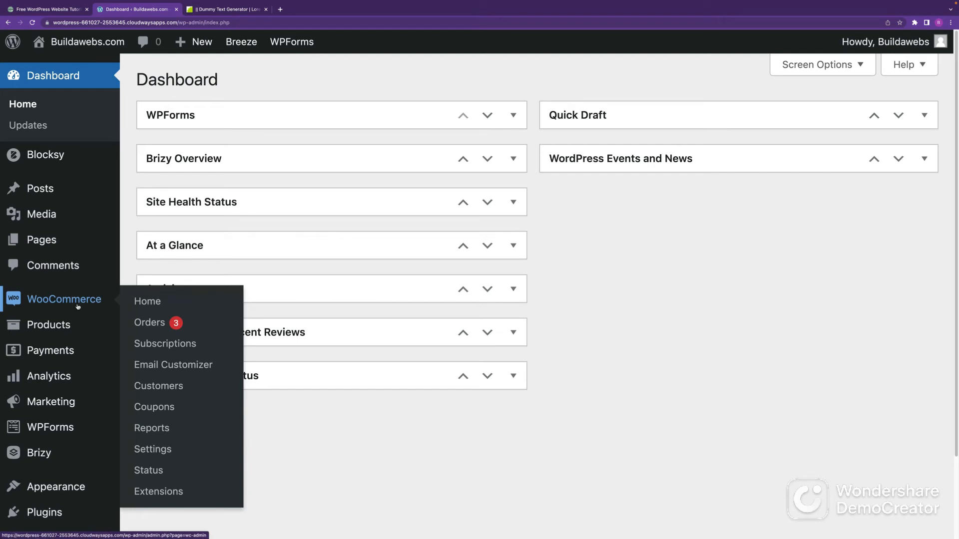
{"action": "mouse_move", "coordinate": [57, 327]}
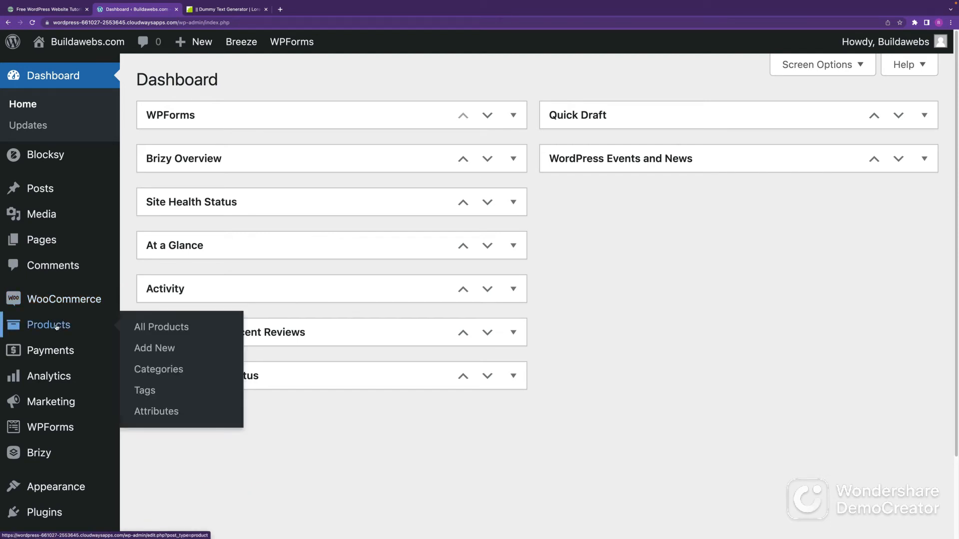
{"action": "left_click", "coordinate": [164, 348]}
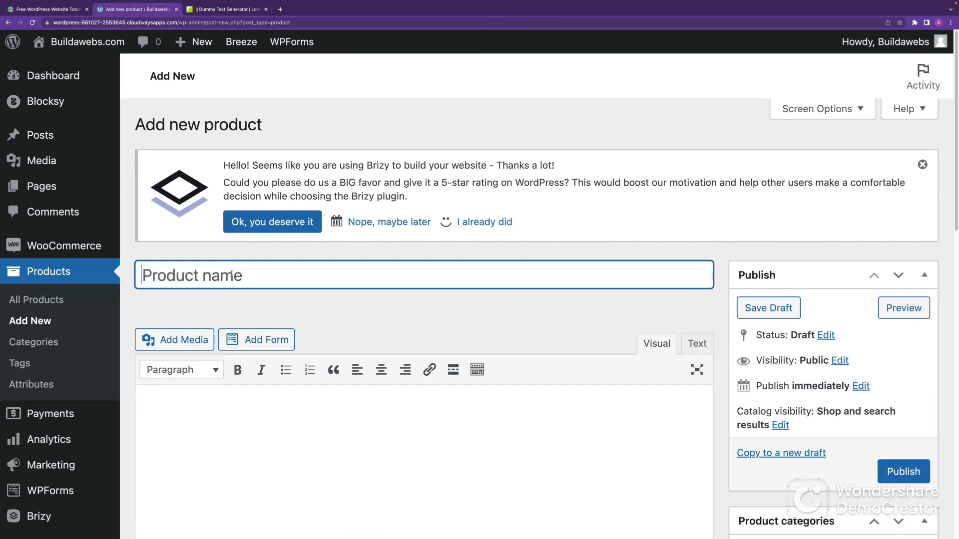
{"action": "key", "text": "Tab"}
{"action": "left_click", "coordinate": [248, 275]}
{"action": "type", "text": "elvet Accent Chair"}
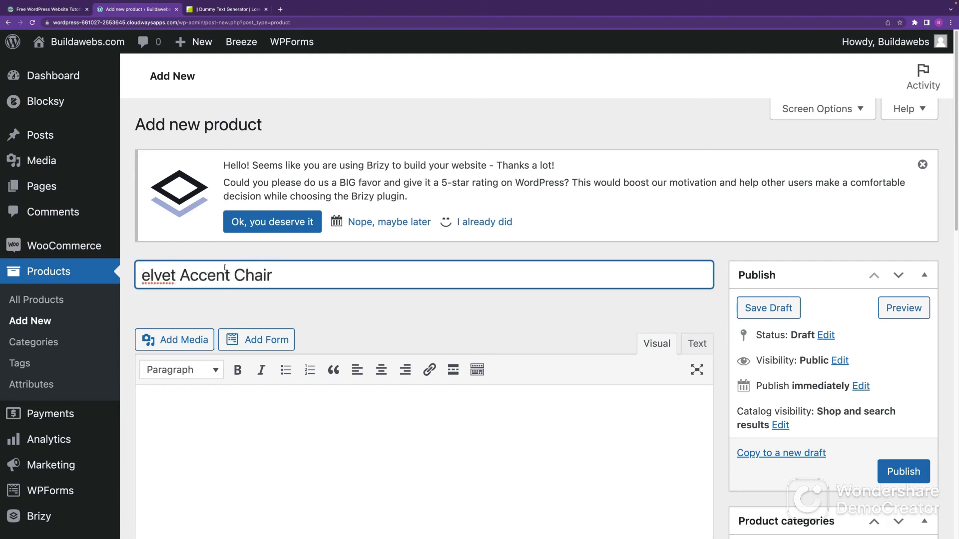
{"action": "left_click", "coordinate": [142, 276]}
{"action": "type", "text": "V"}
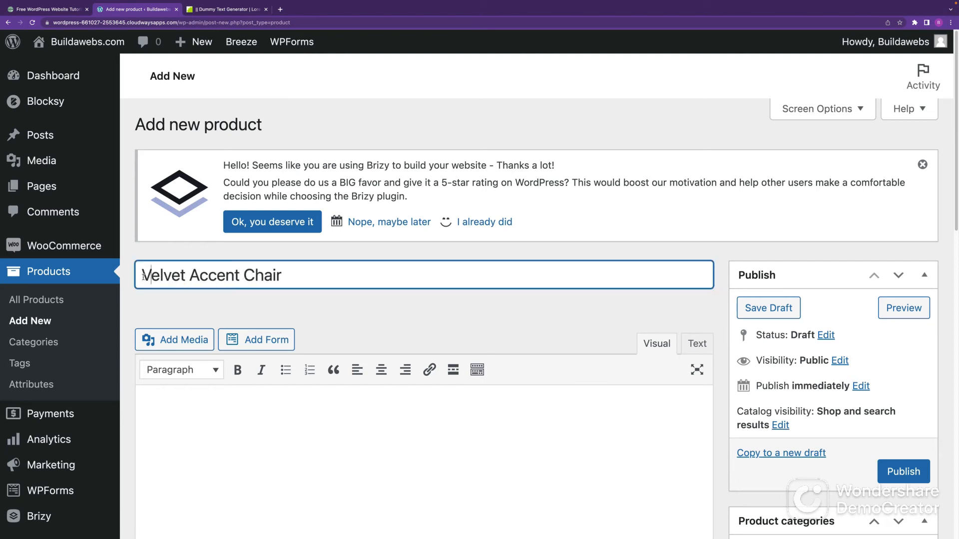
{"action": "left_click", "coordinate": [346, 280]}
Fill the product's main description with the three lorem ipsum paragraphs copied from the Blind Text Generator site
{"action": "scroll", "coordinate": [382, 409], "scroll_direction": "down", "scroll_amount": 2}
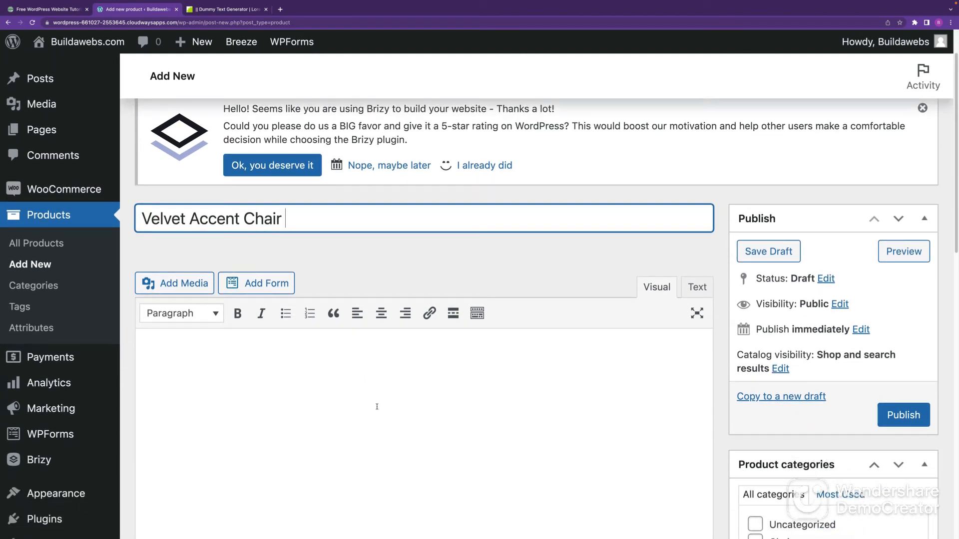
{"action": "left_click", "coordinate": [233, 11]}
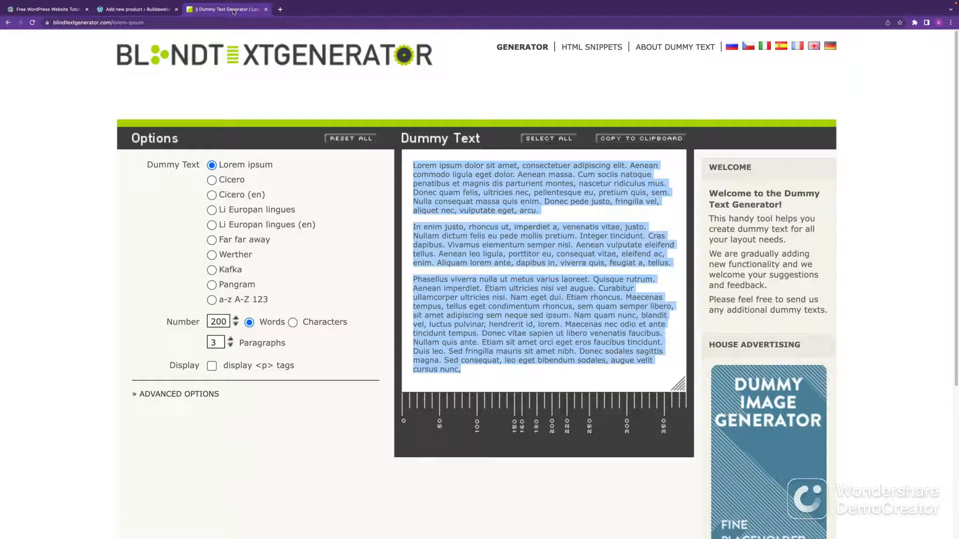
{"action": "left_click_drag", "start_coordinate": [501, 379], "coordinate": [415, 165]}
{"action": "left_click", "coordinate": [142, 11]}
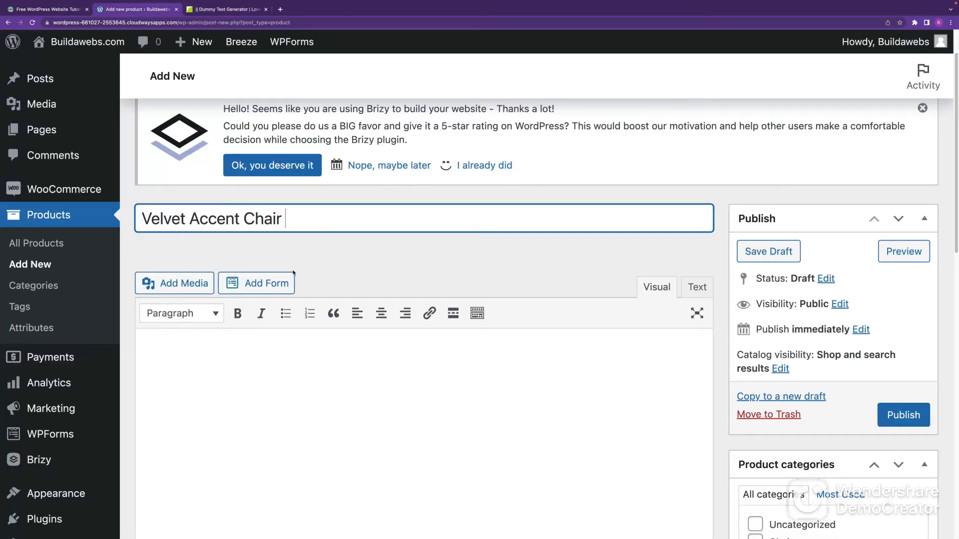
{"action": "left_click", "coordinate": [212, 353]}
{"action": "key", "text": "ctrl+v"}
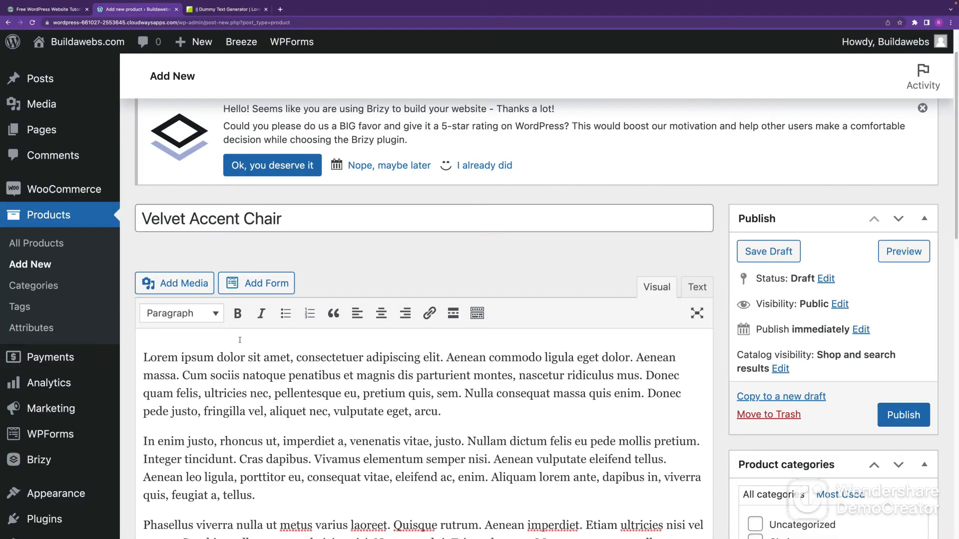
Assign the product to the Chairs category
{"action": "scroll", "coordinate": [943, 268], "scroll_direction": "down", "scroll_amount": 5}
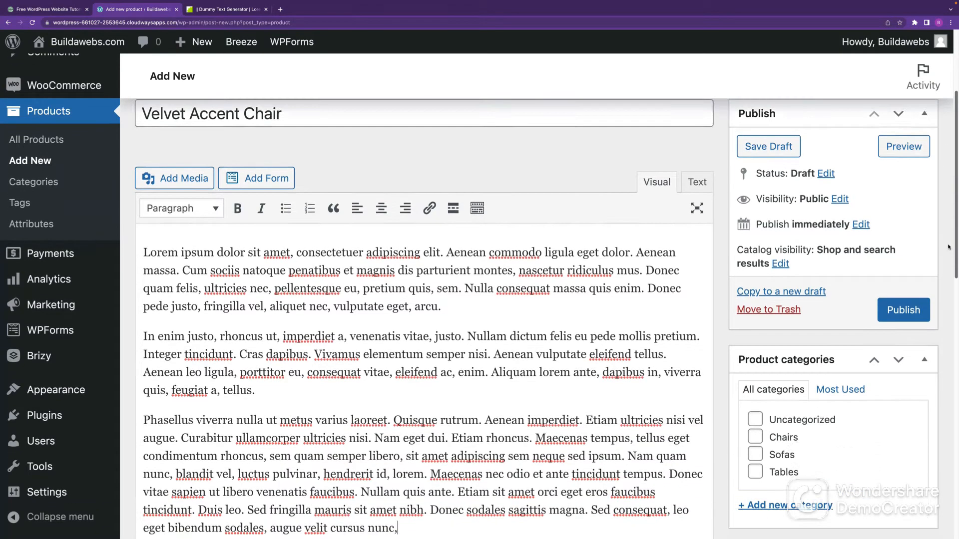
{"action": "scroll", "coordinate": [944, 268], "scroll_direction": "down", "scroll_amount": 5}
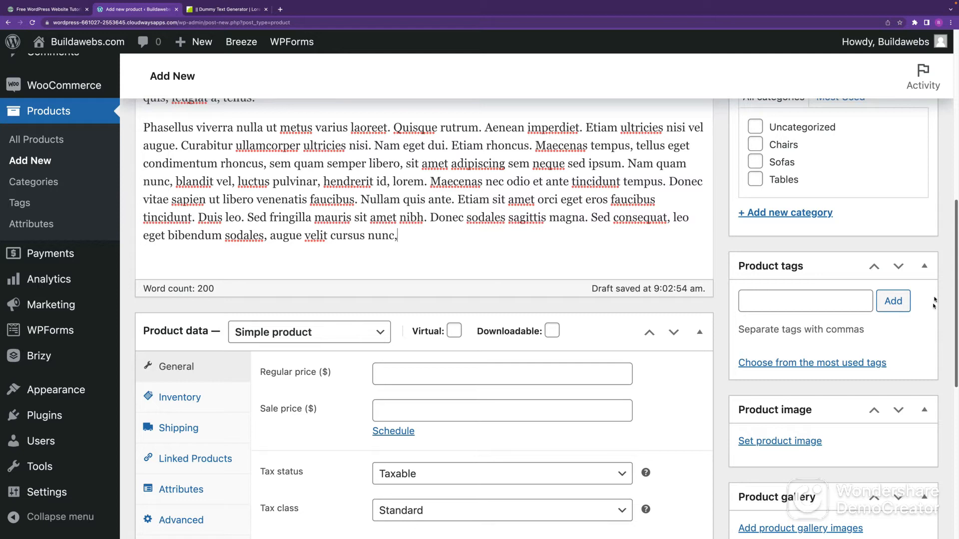
{"action": "scroll", "coordinate": [934, 304], "scroll_direction": "up", "scroll_amount": 5}
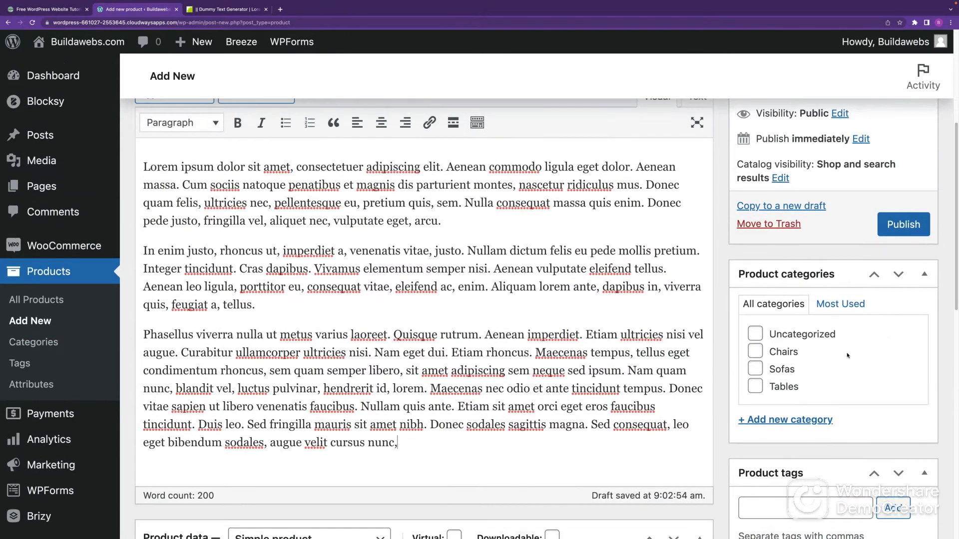
{"action": "scroll", "coordinate": [819, 420], "scroll_direction": "up", "scroll_amount": 1}
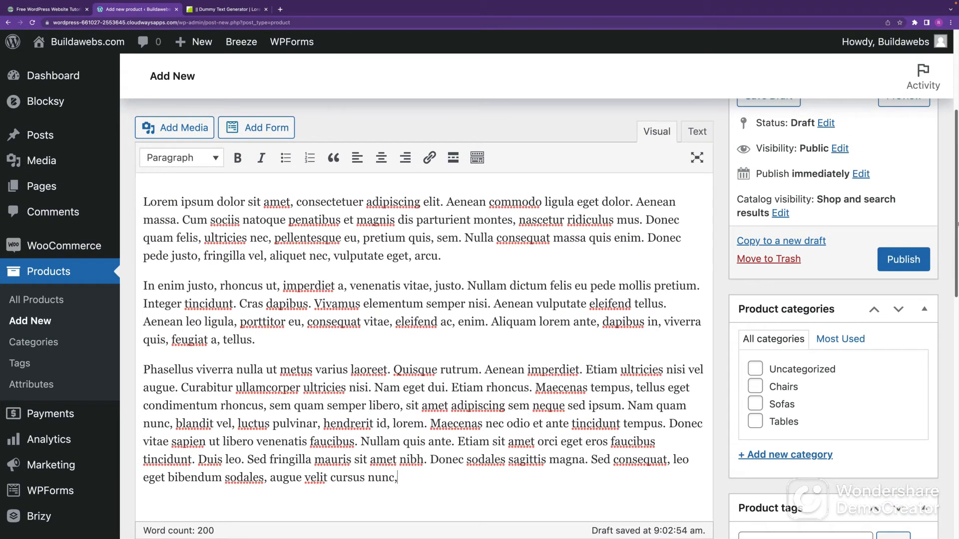
{"action": "left_click", "coordinate": [759, 389]}
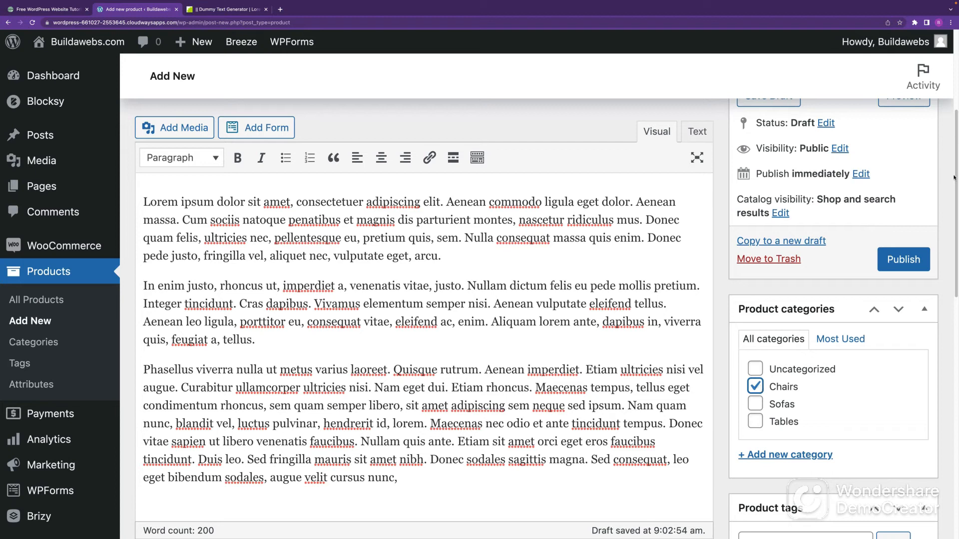
Create a new product category named "test" and unassign it from the product, keeping only Chairs selected
{"action": "left_click_drag", "start_coordinate": [954, 179], "coordinate": [958, 147]}
{"action": "scroll", "coordinate": [764, 425], "scroll_direction": "down", "scroll_amount": 3}
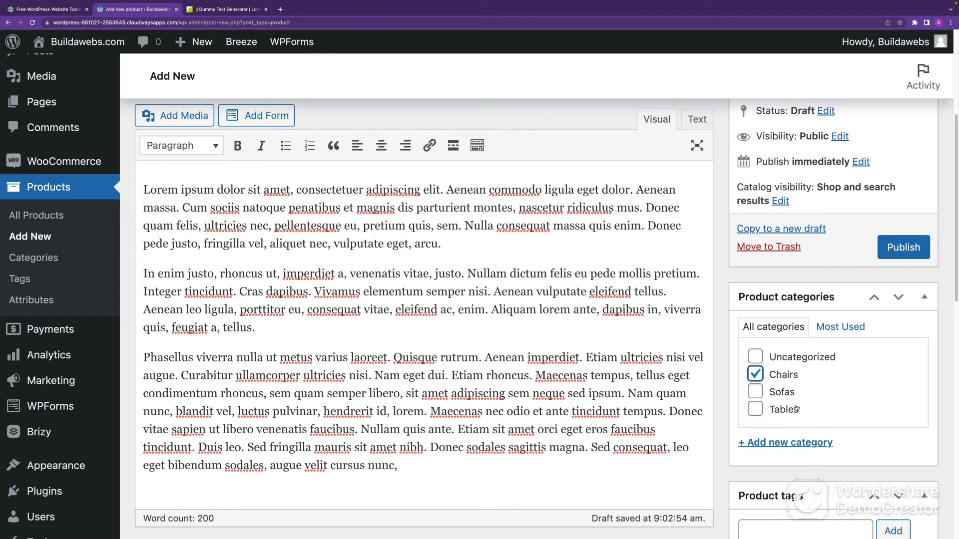
{"action": "left_click", "coordinate": [784, 443]}
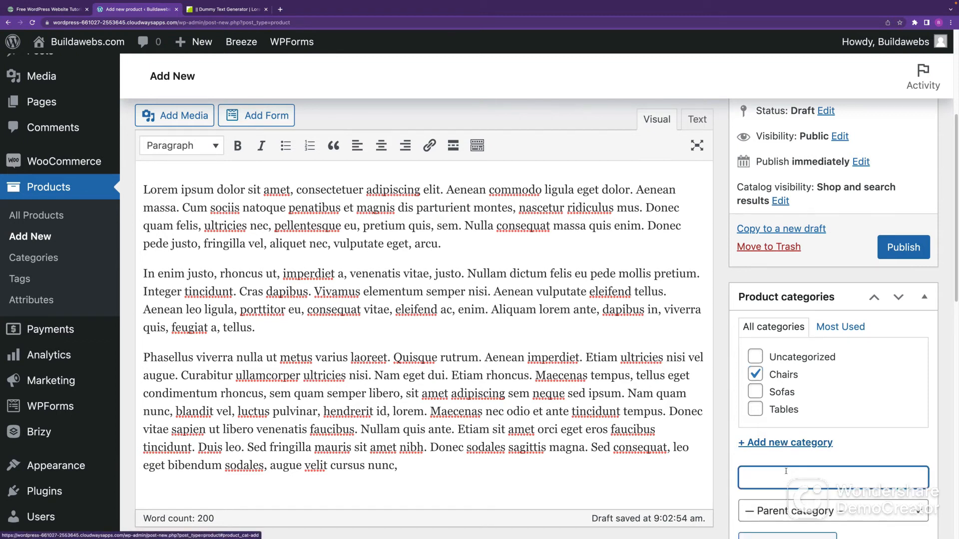
{"action": "type", "text": "test"}
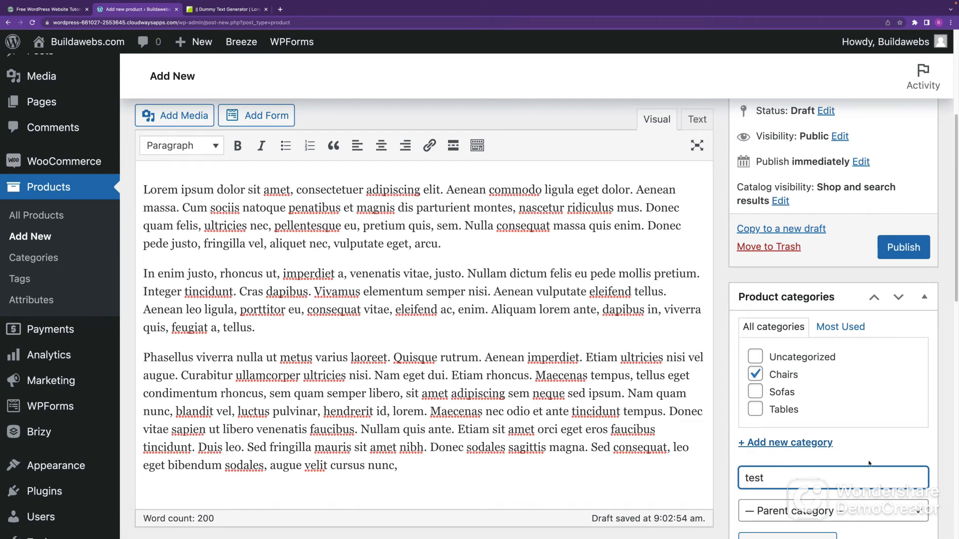
{"action": "scroll", "coordinate": [869, 463], "scroll_direction": "down", "scroll_amount": 3}
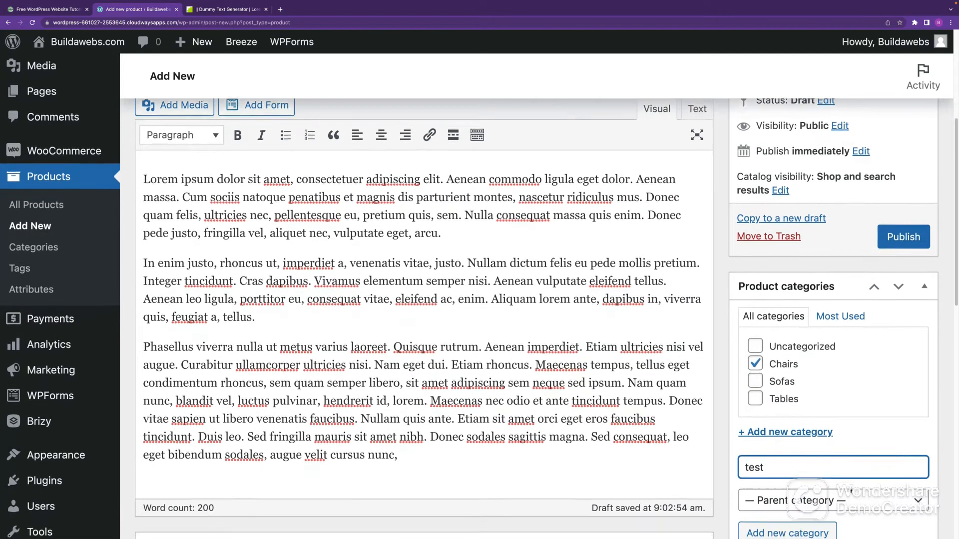
{"action": "left_click", "coordinate": [798, 484]}
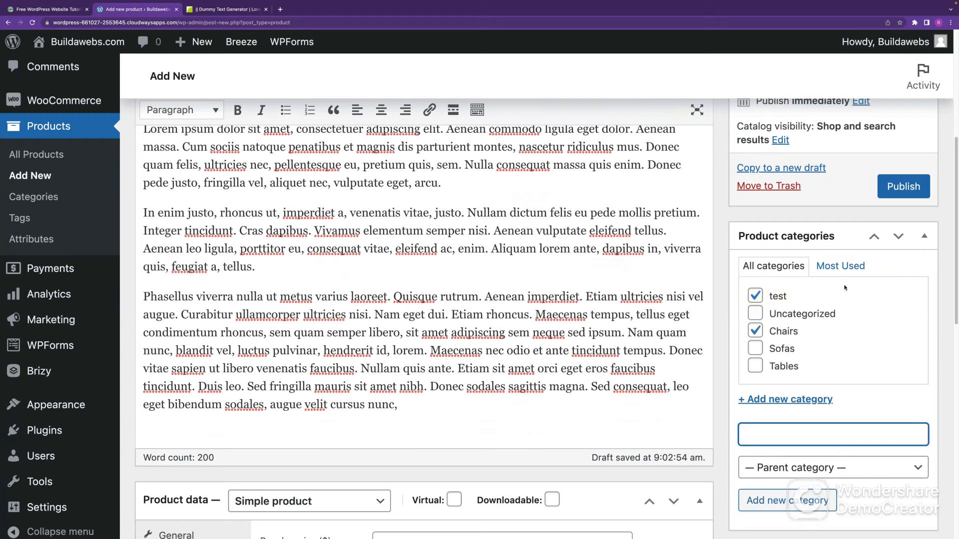
{"action": "left_click", "coordinate": [755, 296]}
{"action": "double_click", "coordinate": [756, 330]}
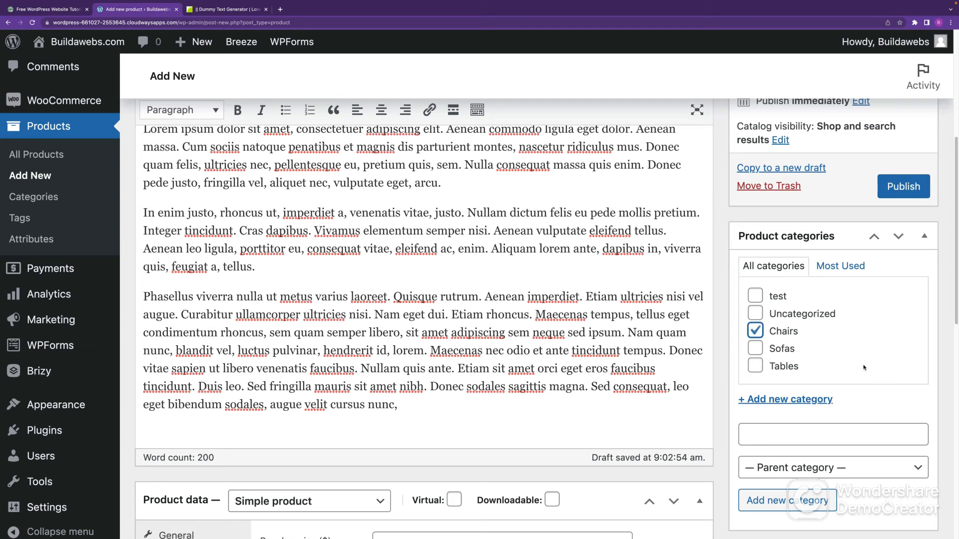
Add the product tag "velvet chair"
{"action": "scroll", "coordinate": [880, 384], "scroll_direction": "down", "scroll_amount": 3}
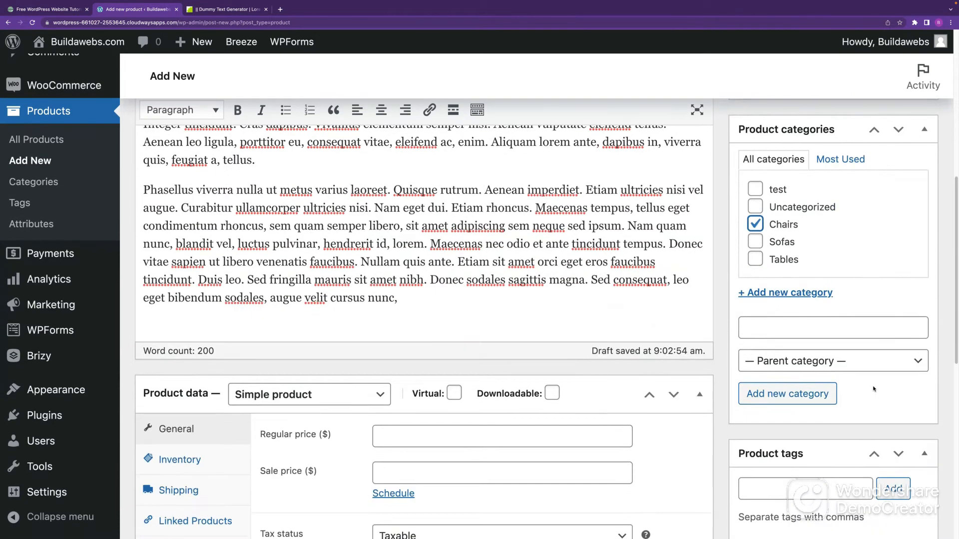
{"action": "scroll", "coordinate": [874, 391], "scroll_direction": "down", "scroll_amount": 2}
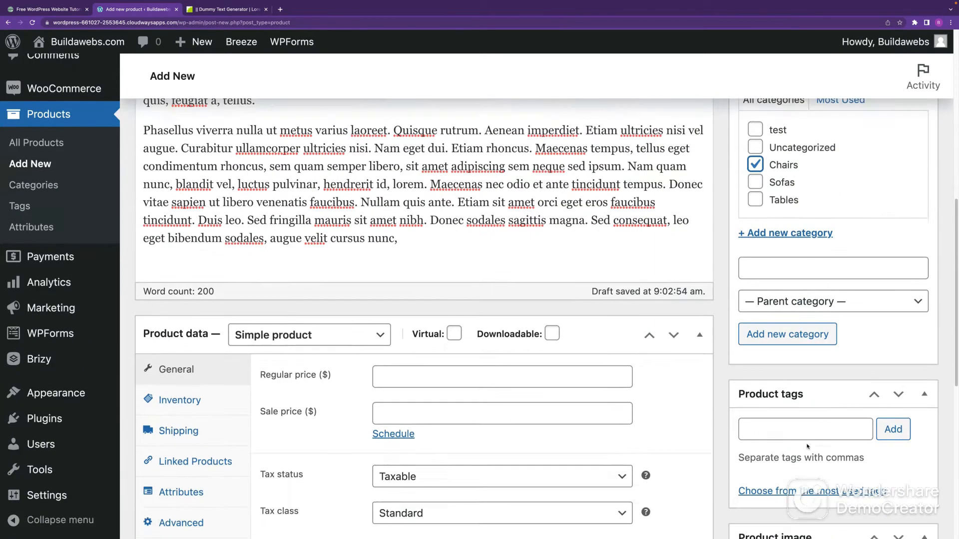
{"action": "left_click", "coordinate": [781, 431]}
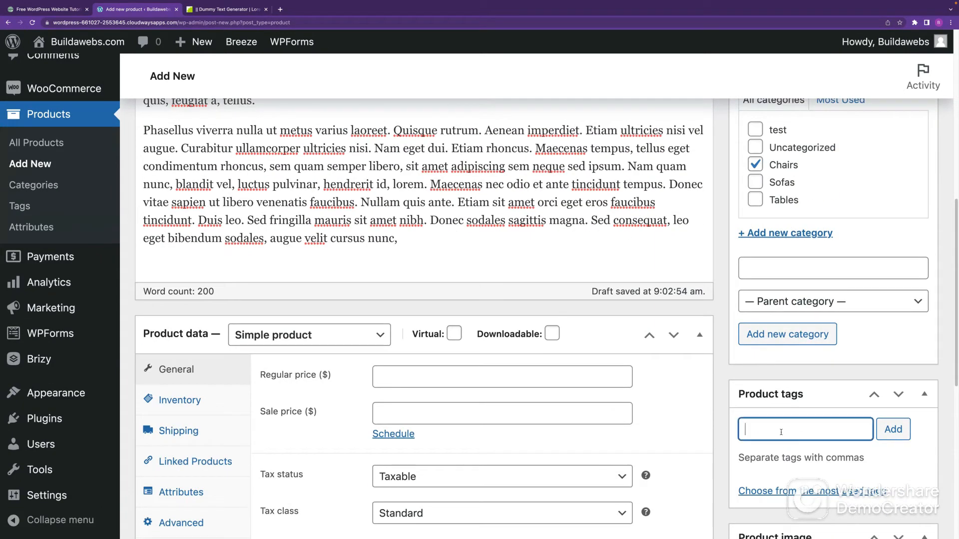
{"action": "type", "text": "velvet chair"}
{"action": "left_click", "coordinate": [893, 429]}
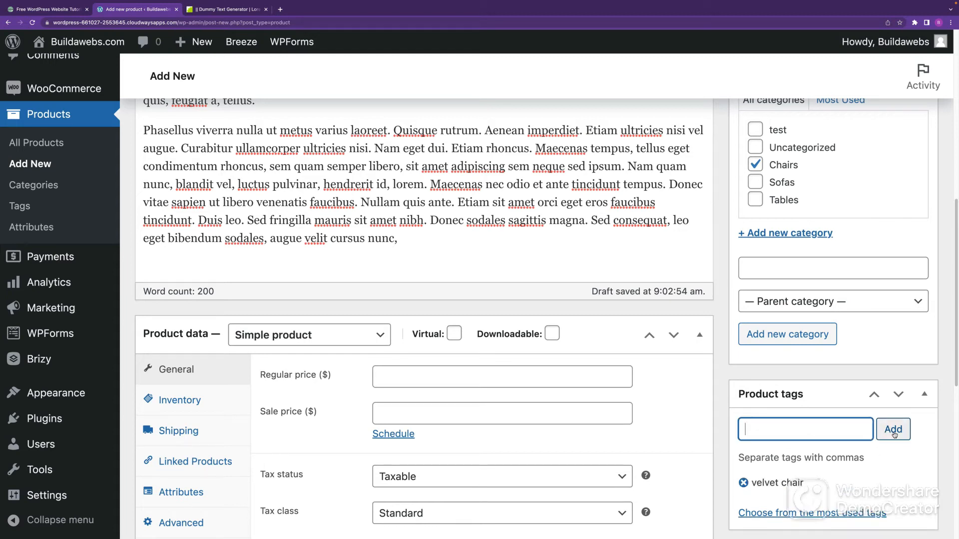
Add a second product tag, "blue chair"
{"action": "scroll", "coordinate": [823, 509], "scroll_direction": "down", "scroll_amount": 2}
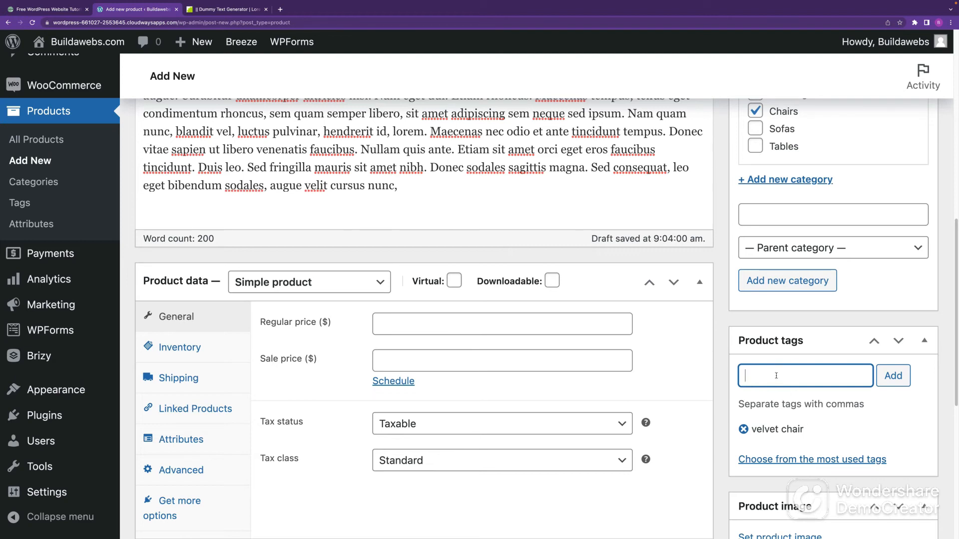
{"action": "type", "text": "blue cja"}
{"action": "key", "text": "BackSpace"}
{"action": "key", "text": "BackSpace"}
{"action": "type", "text": "hair,"}
{"action": "left_click", "coordinate": [897, 381]}
Upload the blue Velvet Accent Chair front-view image from the Documents folder for the product image
{"action": "scroll", "coordinate": [887, 428], "scroll_direction": "down", "scroll_amount": 5}
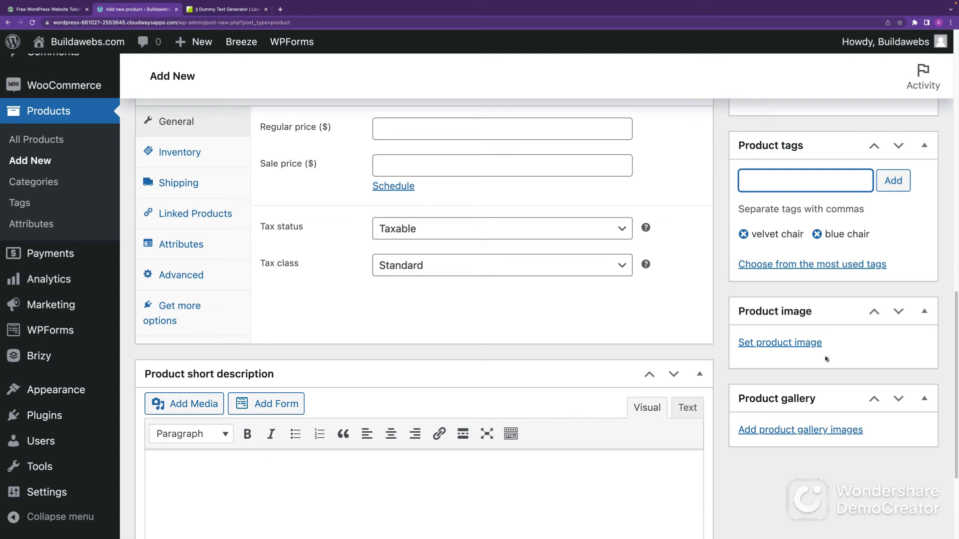
{"action": "left_click", "coordinate": [787, 344]}
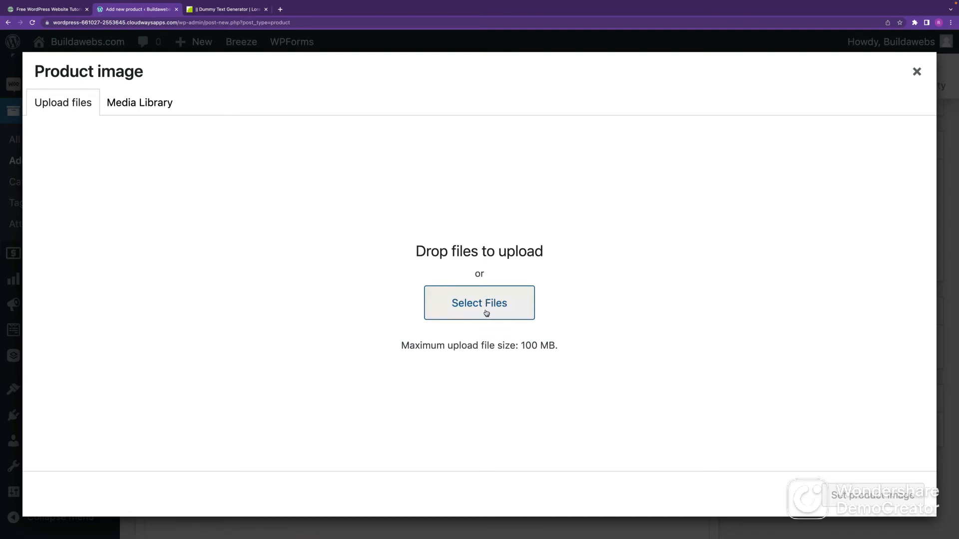
{"action": "left_click", "coordinate": [483, 306]}
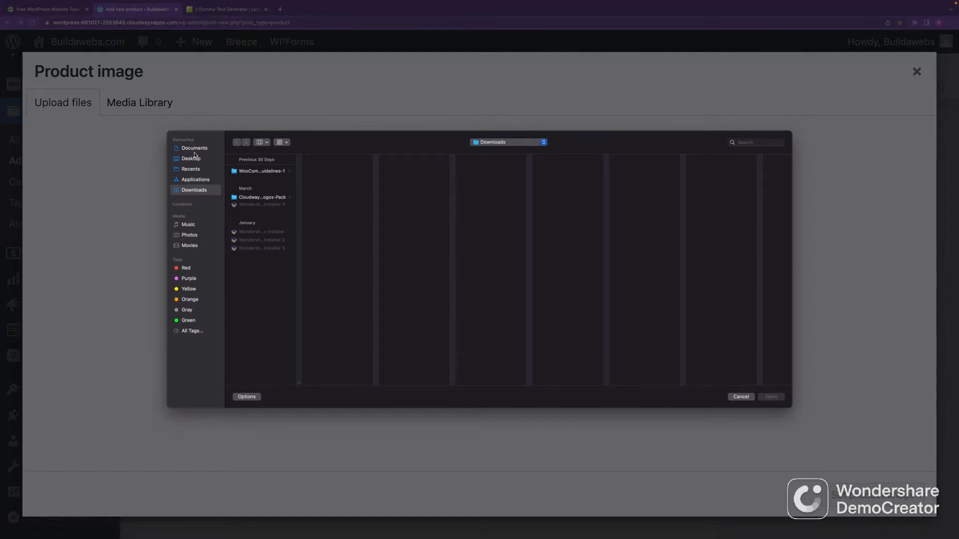
{"action": "left_click", "coordinate": [195, 149]}
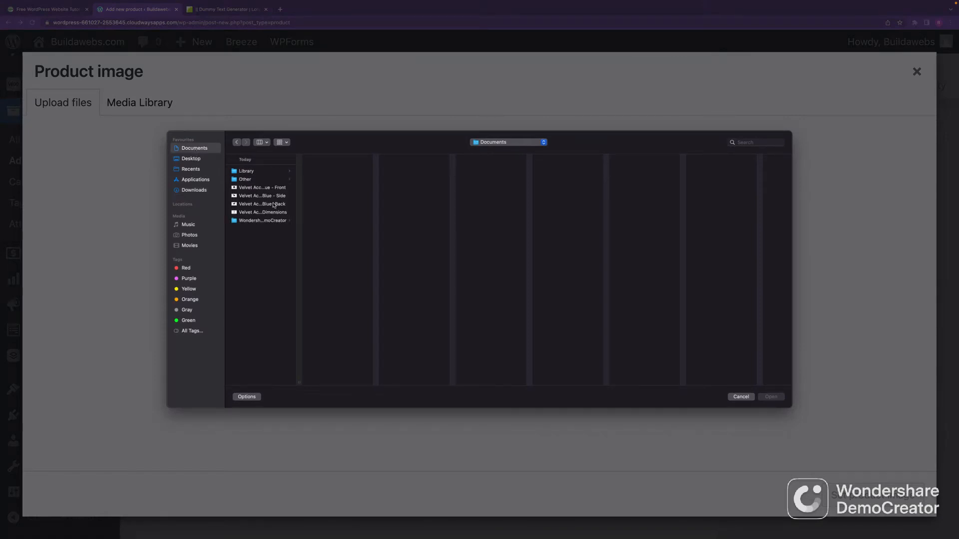
{"action": "left_click", "coordinate": [273, 190]}
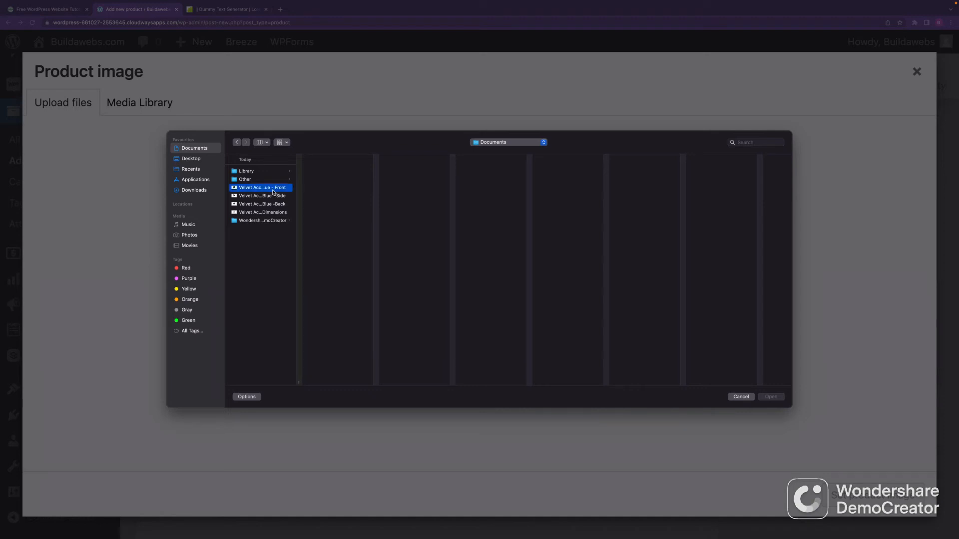
{"action": "left_click", "coordinate": [766, 397]}
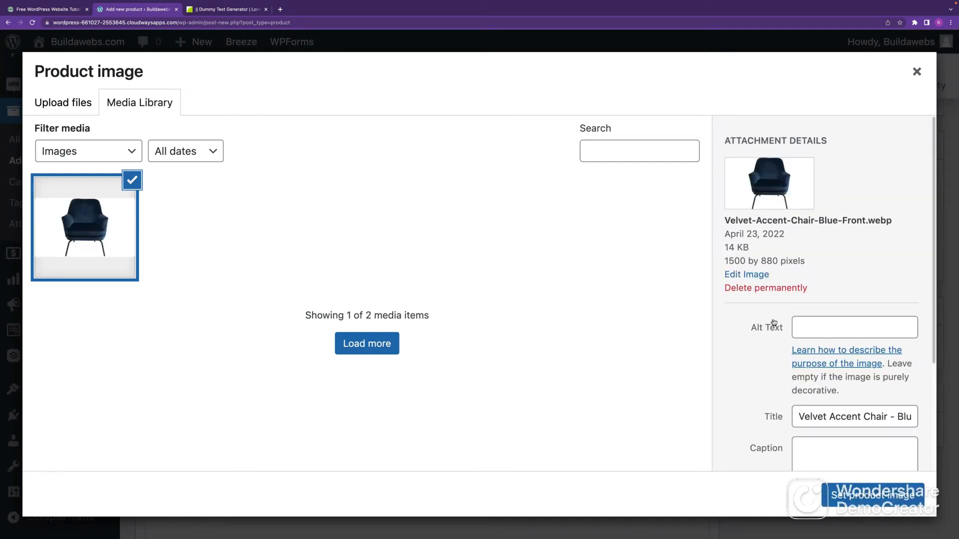
Copy the image's title, "Velvet Accent Chair - Blue - Front", into its alt text
{"action": "scroll", "coordinate": [874, 334], "scroll_direction": "down", "scroll_amount": 1}
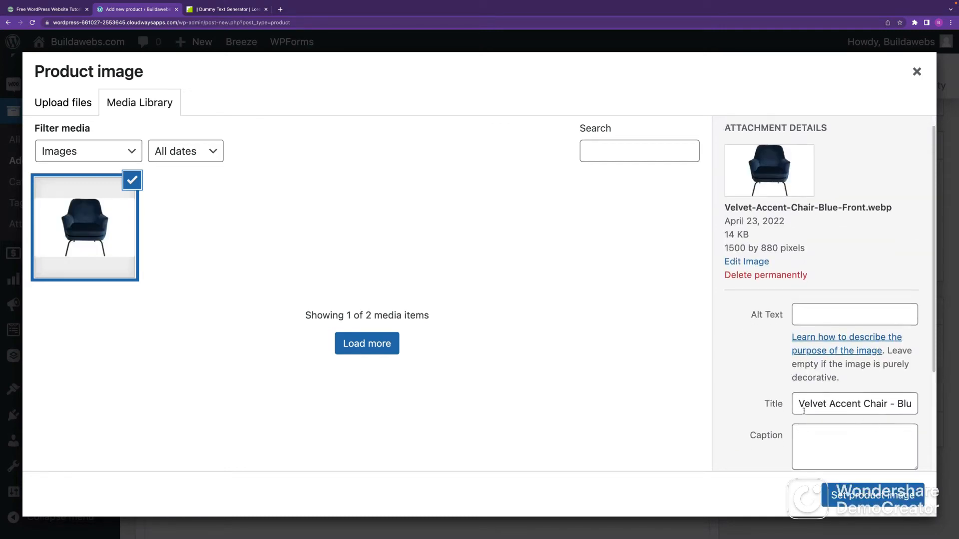
{"action": "left_click_drag", "start_coordinate": [802, 406], "coordinate": [943, 408]}
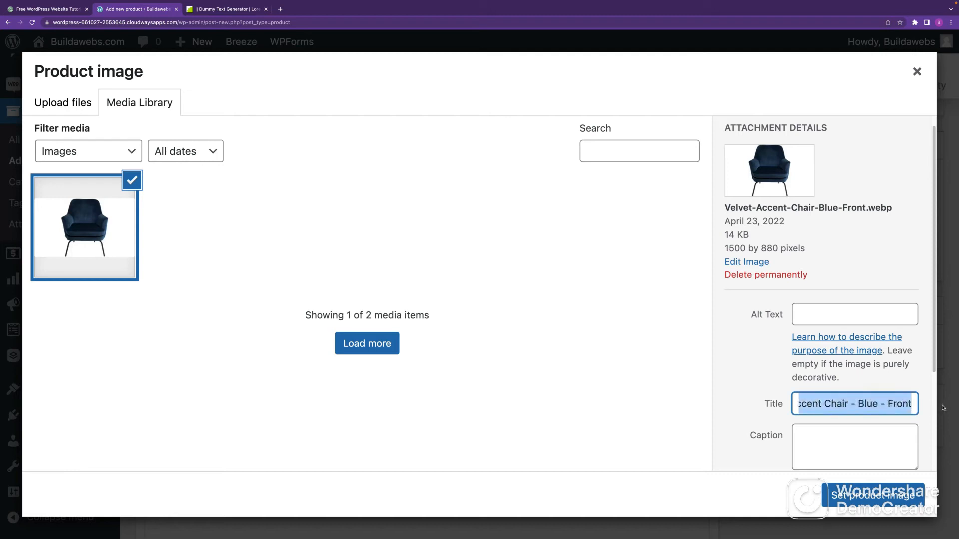
{"action": "key", "text": "super+c"}
{"action": "left_click", "coordinate": [827, 313]}
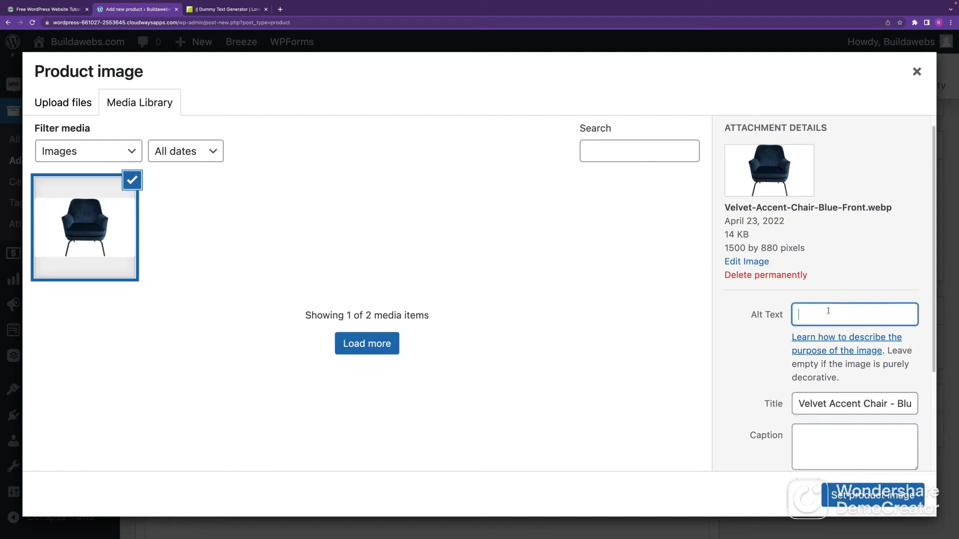
{"action": "key", "text": "super+v"}
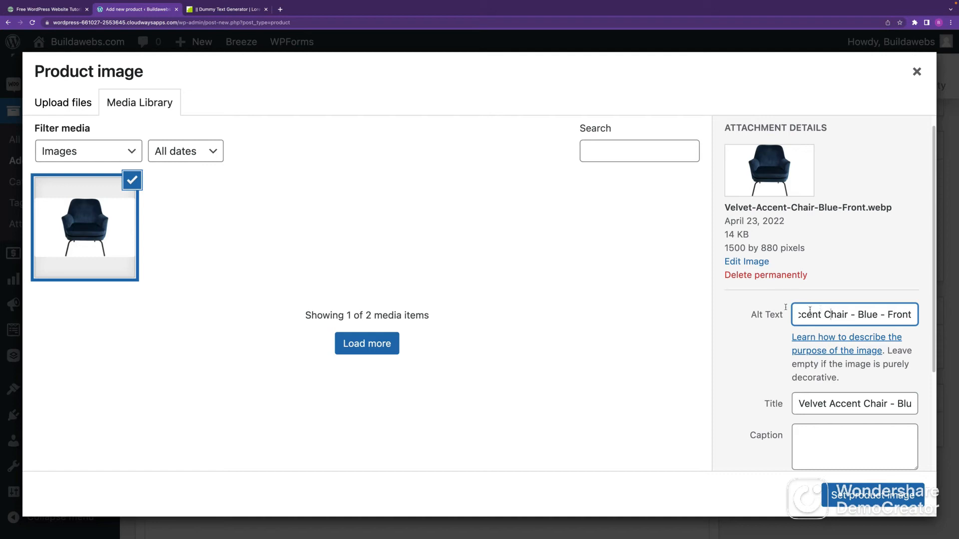
Fill the image's caption and description with "Velvet Accent Chair - Blue - Front" and set it as the product image
{"action": "left_click_drag", "start_coordinate": [828, 313], "coordinate": [772, 310]}
{"action": "left_click", "coordinate": [736, 359]}
{"action": "scroll", "coordinate": [858, 426], "scroll_direction": "down", "scroll_amount": 2}
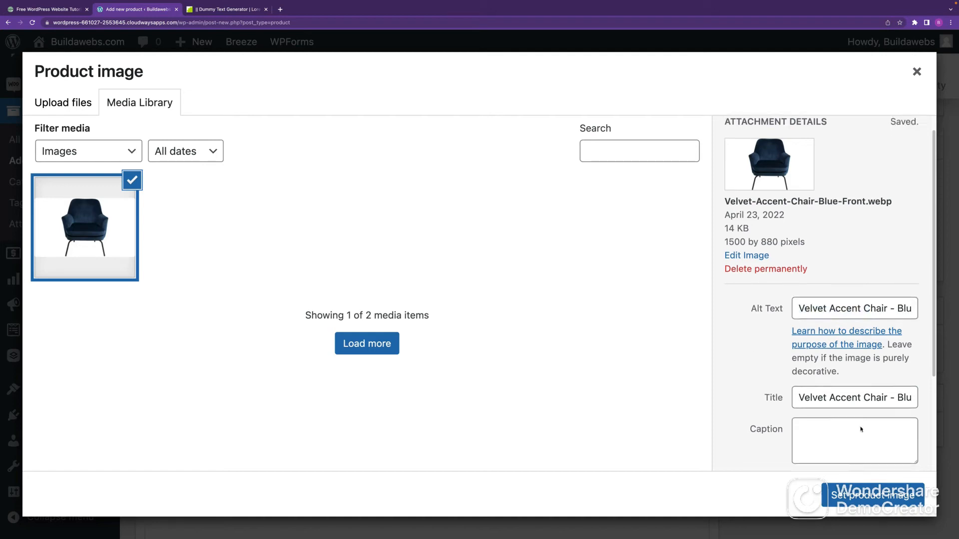
{"action": "left_click", "coordinate": [826, 387]}
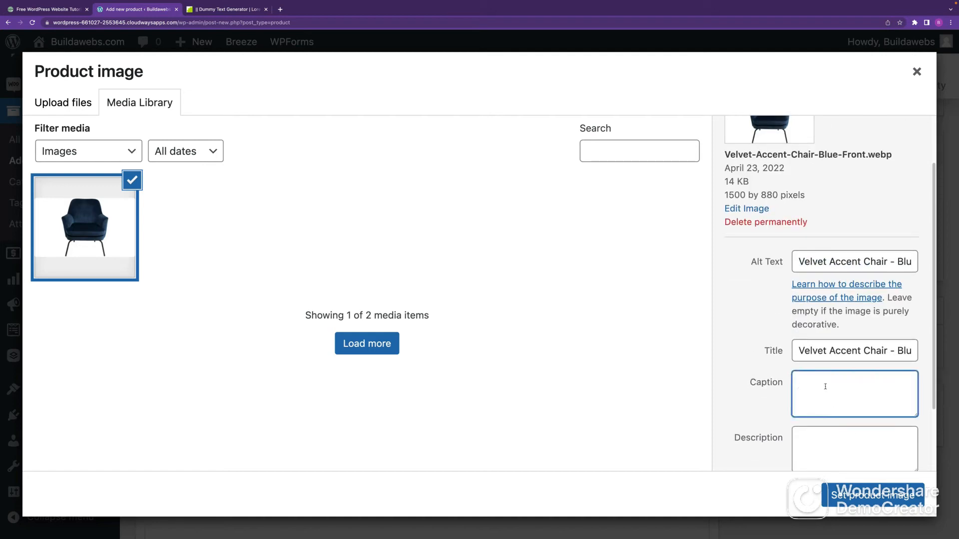
{"action": "key", "text": "super+v"}
{"action": "left_click", "coordinate": [826, 442]}
{"action": "key", "text": "super+v"}
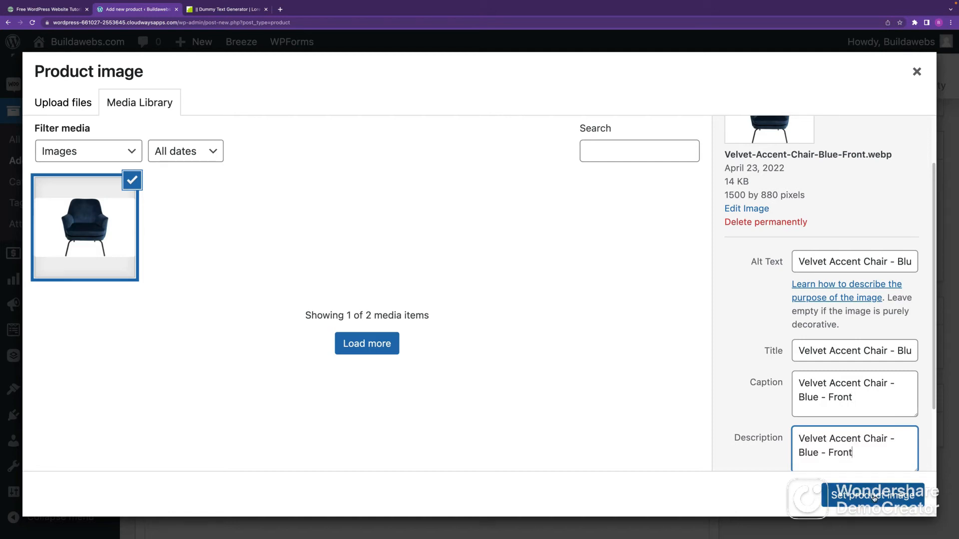
{"action": "left_click", "coordinate": [874, 495]}
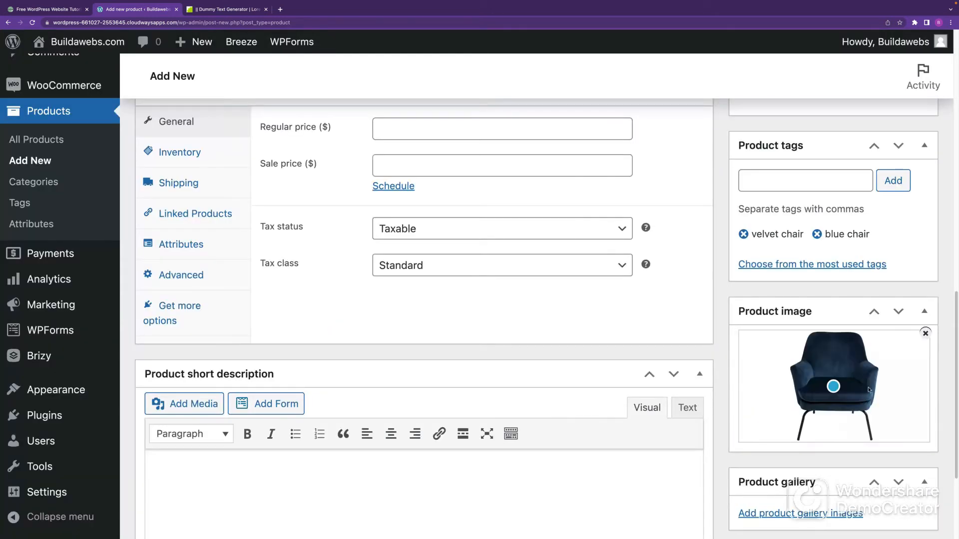
Upload the Velvet Accent Chair side, back and dimensions images from the Documents folder and add them to the product gallery
{"action": "left_click_drag", "start_coordinate": [956, 324], "coordinate": [956, 374]}
{"action": "scroll", "coordinate": [955, 375], "scroll_direction": "up", "scroll_amount": 1}
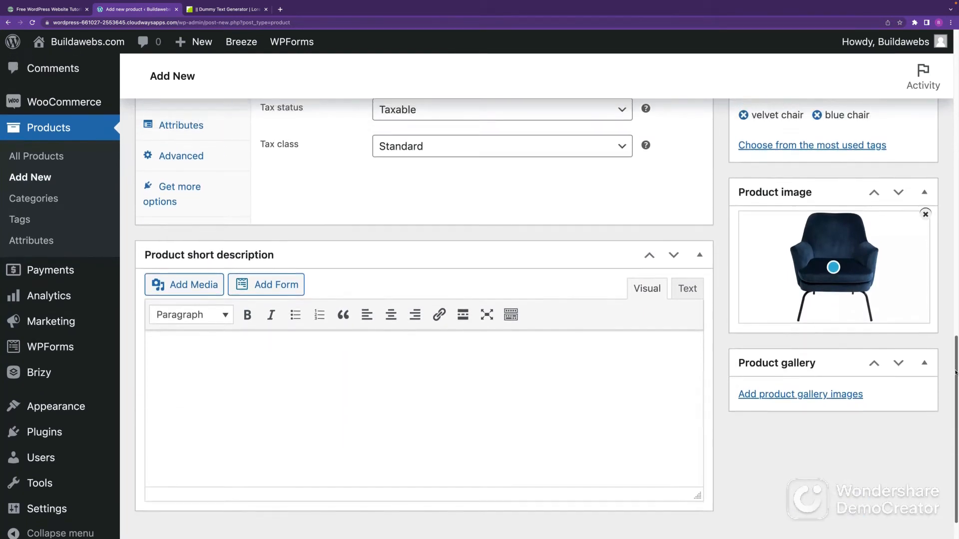
{"action": "left_click", "coordinate": [798, 395]}
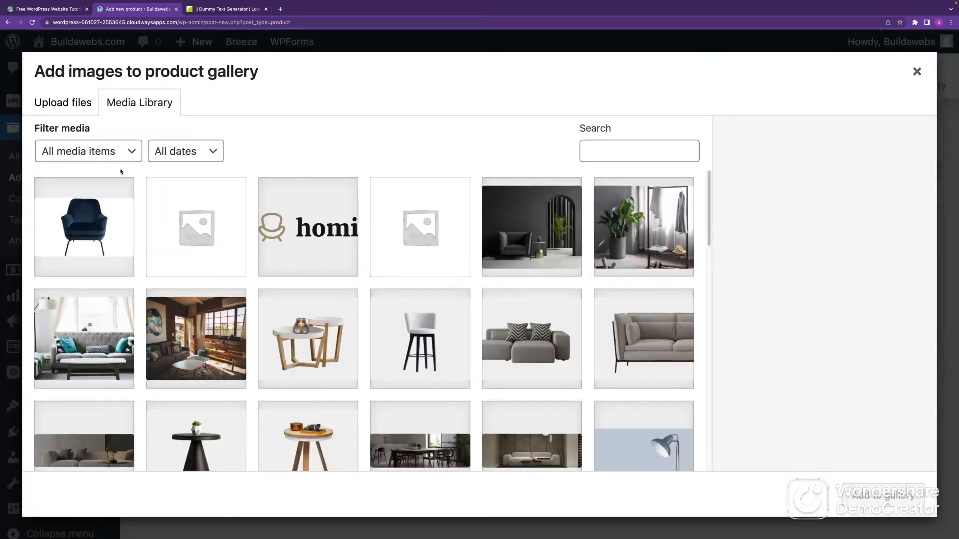
{"action": "left_click", "coordinate": [81, 105]}
{"action": "left_click", "coordinate": [478, 310]}
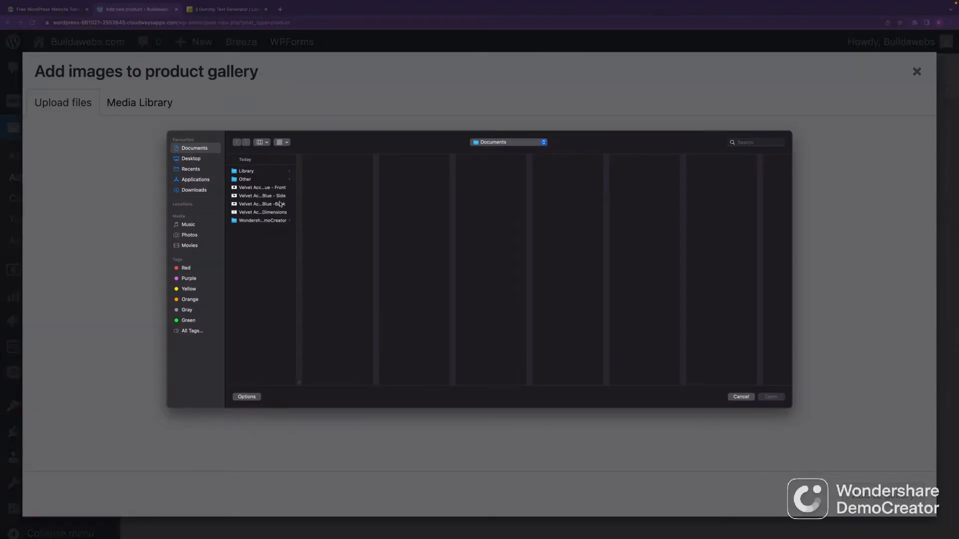
{"action": "left_click", "coordinate": [278, 199]}
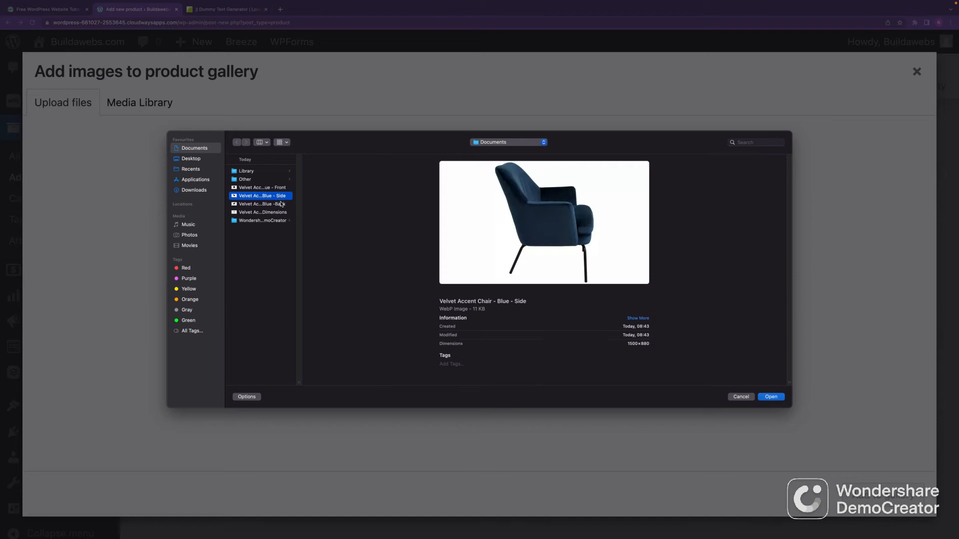
{"action": "left_click", "coordinate": [279, 205], "text": "shift"}
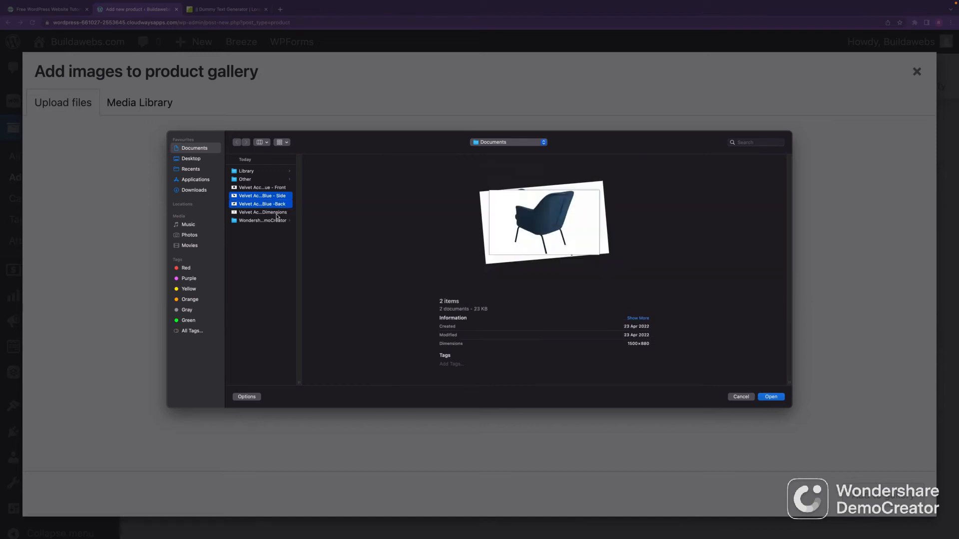
{"action": "left_click", "coordinate": [276, 213], "text": "shift"}
{"action": "left_click", "coordinate": [771, 397]}
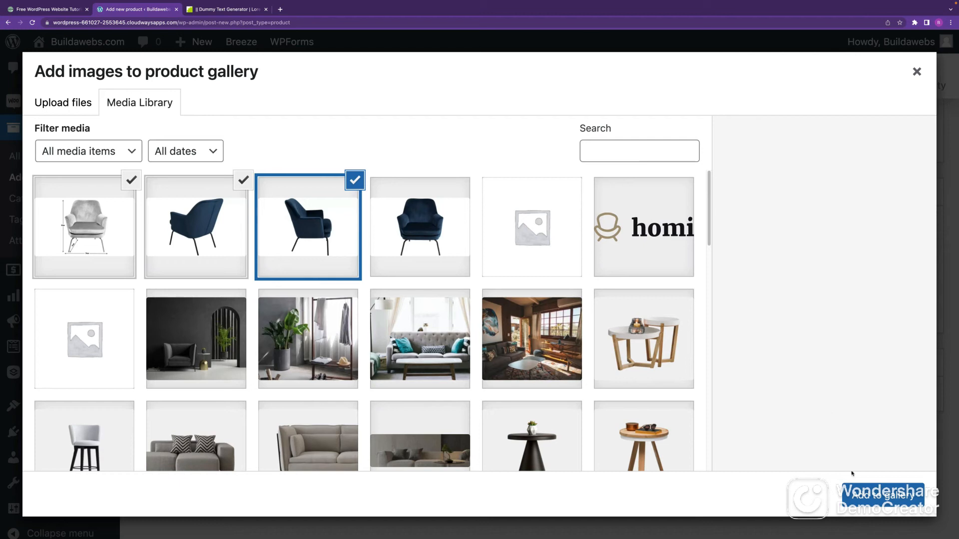
{"action": "left_click", "coordinate": [872, 497]}
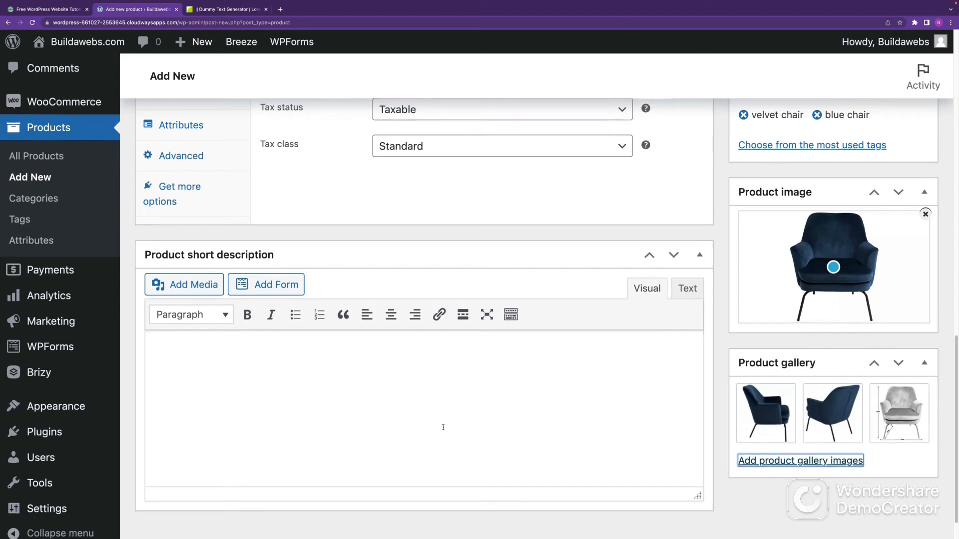
Enter "This should contain a short description" as the product short description
{"action": "scroll", "coordinate": [440, 414], "scroll_direction": "down", "scroll_amount": 1}
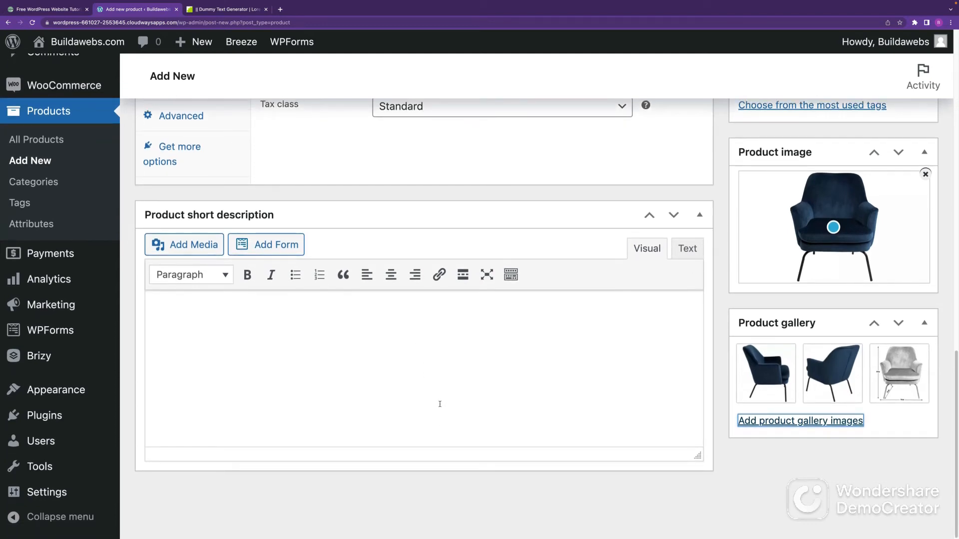
{"action": "left_click", "coordinate": [265, 310]}
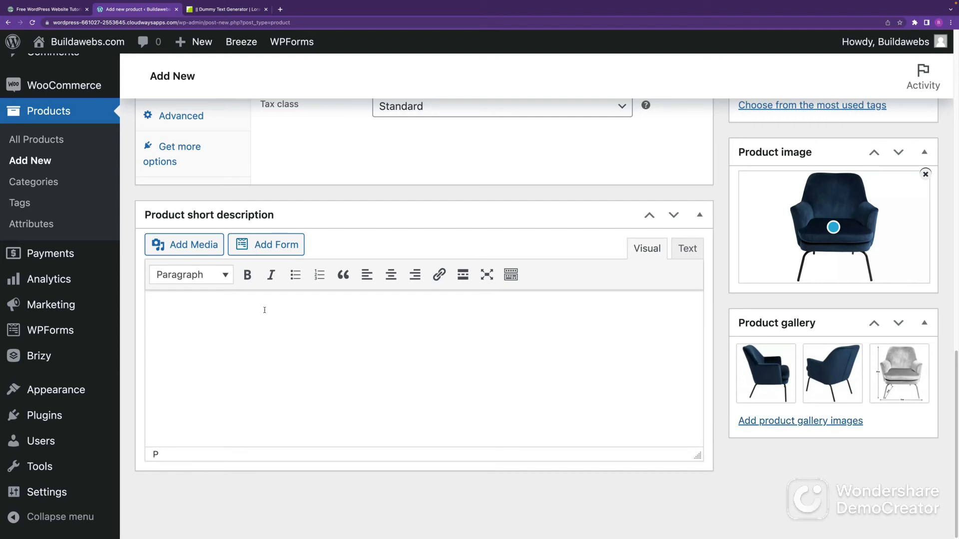
{"action": "type", "text": "This should contain a short description"}
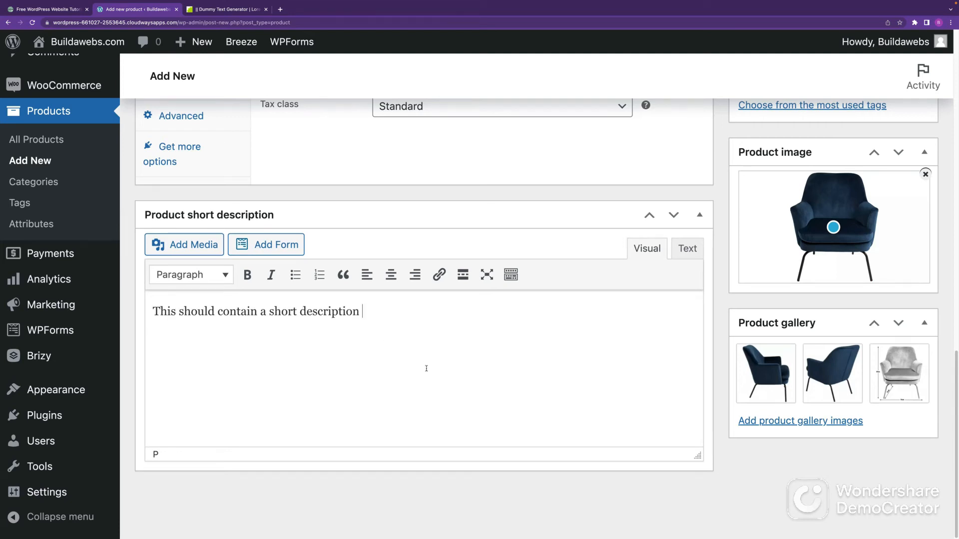
Set the product's regular price to $70 and its sale price to $60
{"action": "scroll", "coordinate": [426, 369], "scroll_direction": "up", "scroll_amount": 3}
{"action": "scroll", "coordinate": [428, 389], "scroll_direction": "up", "scroll_amount": 5}
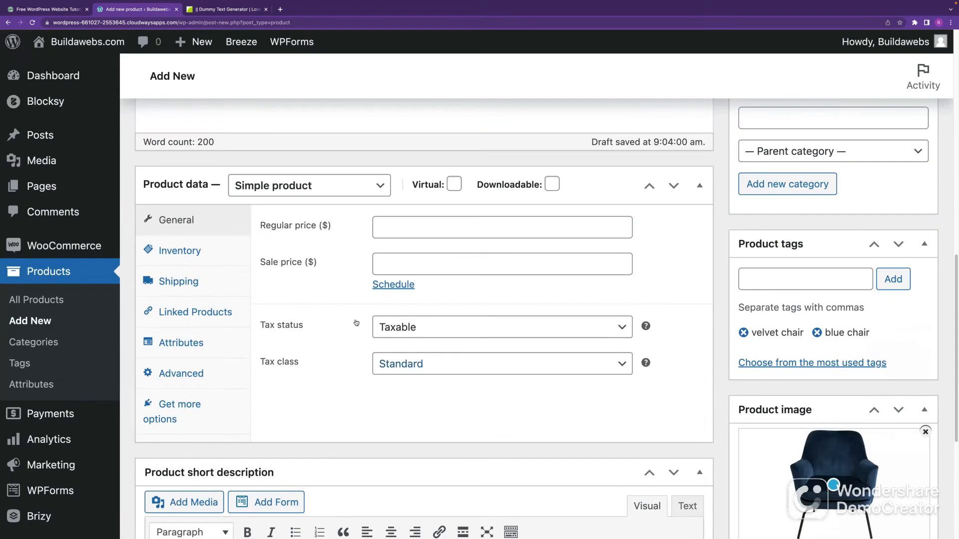
{"action": "left_click", "coordinate": [399, 227]}
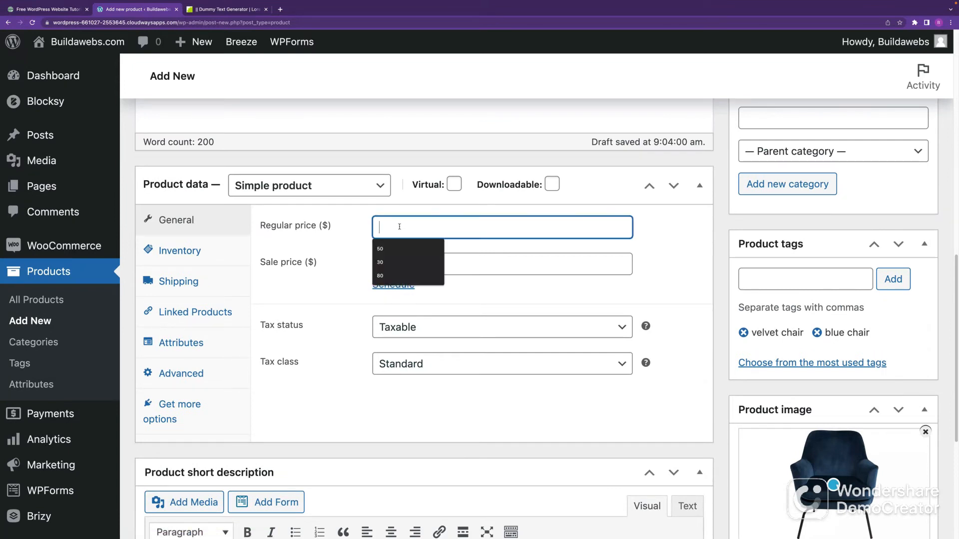
{"action": "type", "text": "70"}
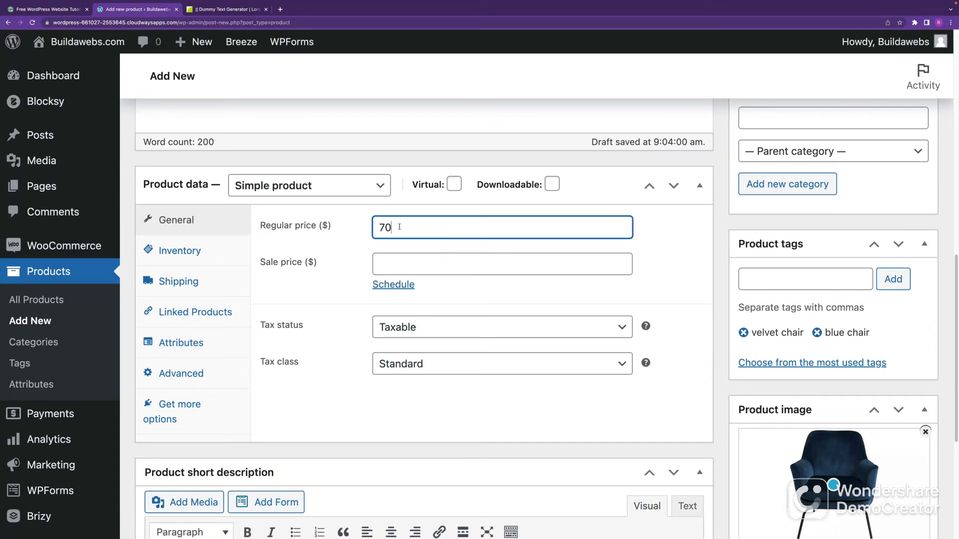
{"action": "left_click", "coordinate": [453, 266]}
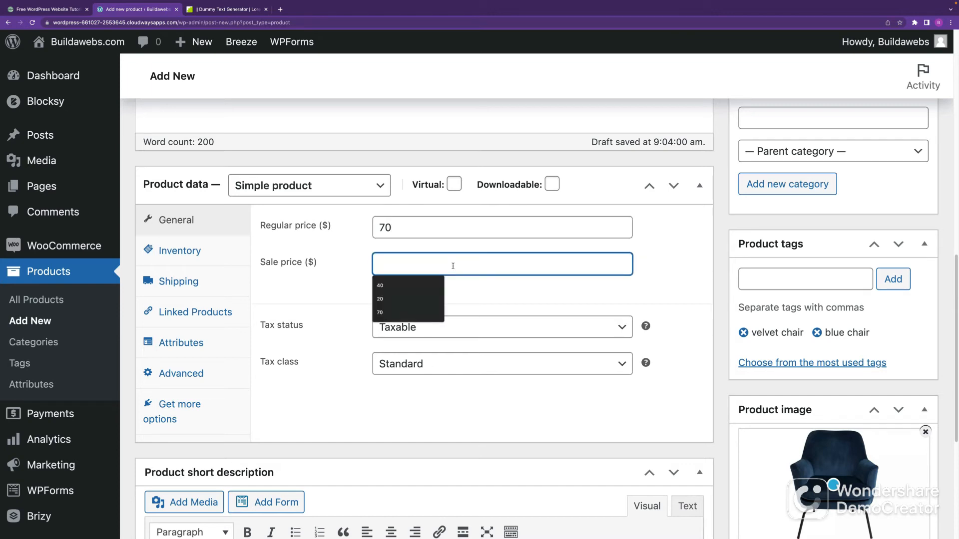
{"action": "type", "text": "60"}
{"action": "left_click", "coordinate": [679, 271]}
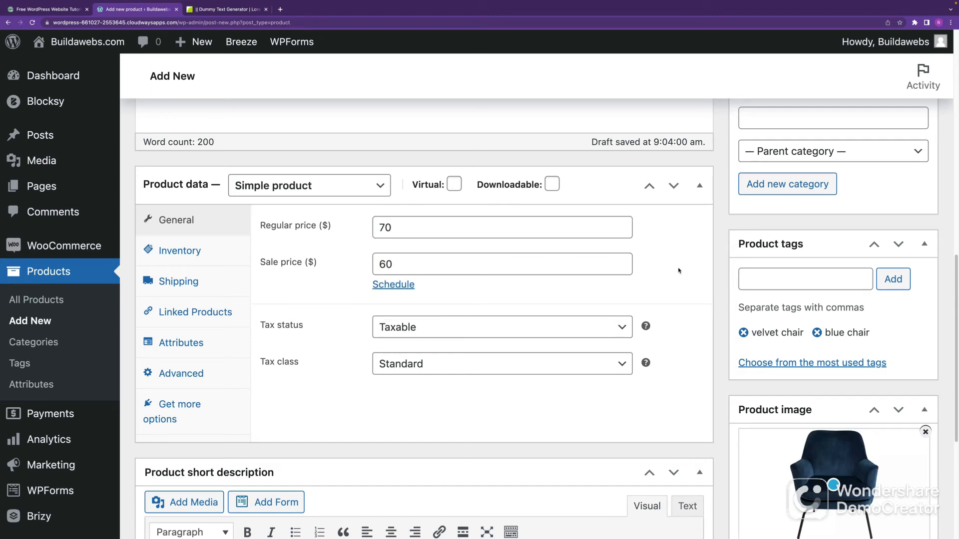
Schedule the sale price from 2022-04-25 to 2022-04-30
{"action": "left_click", "coordinate": [404, 286]}
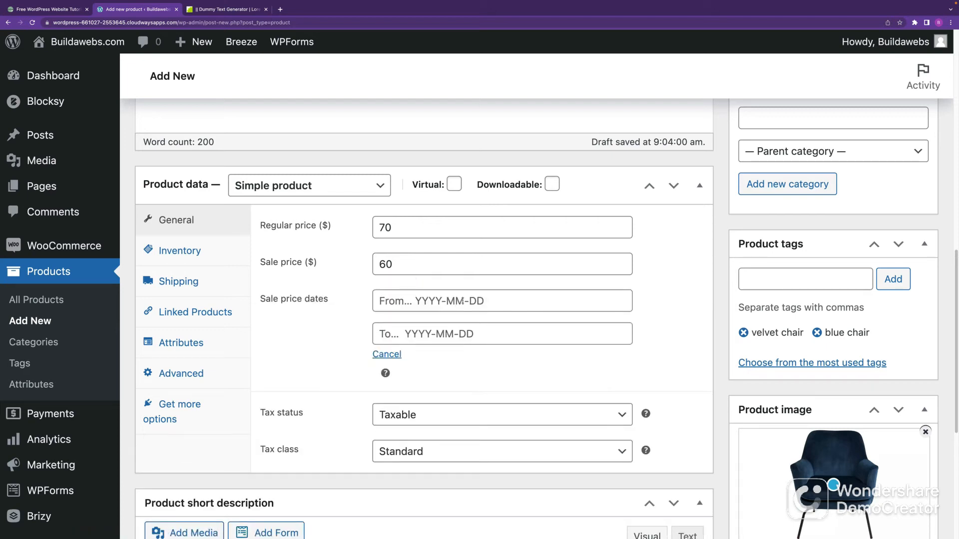
{"action": "left_click", "coordinate": [467, 304]}
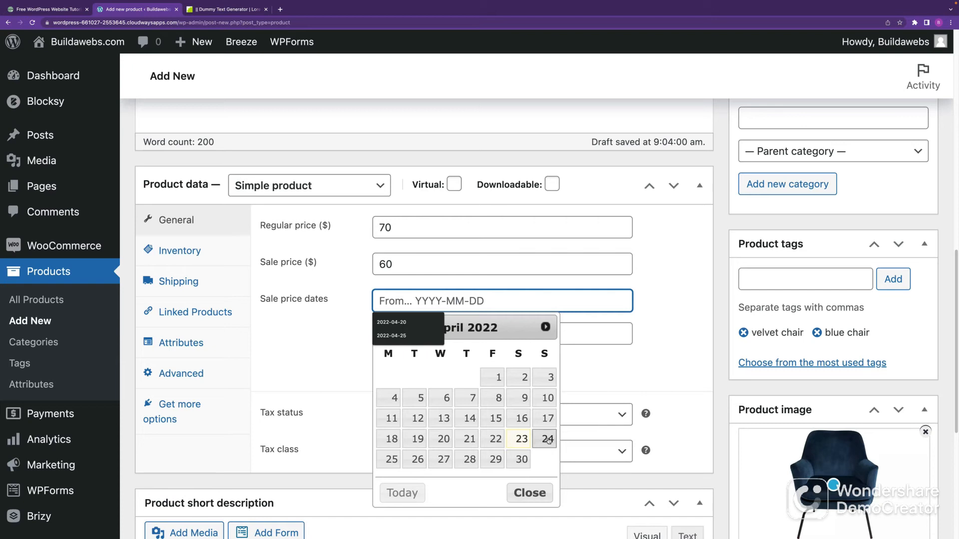
{"action": "left_click", "coordinate": [392, 459]}
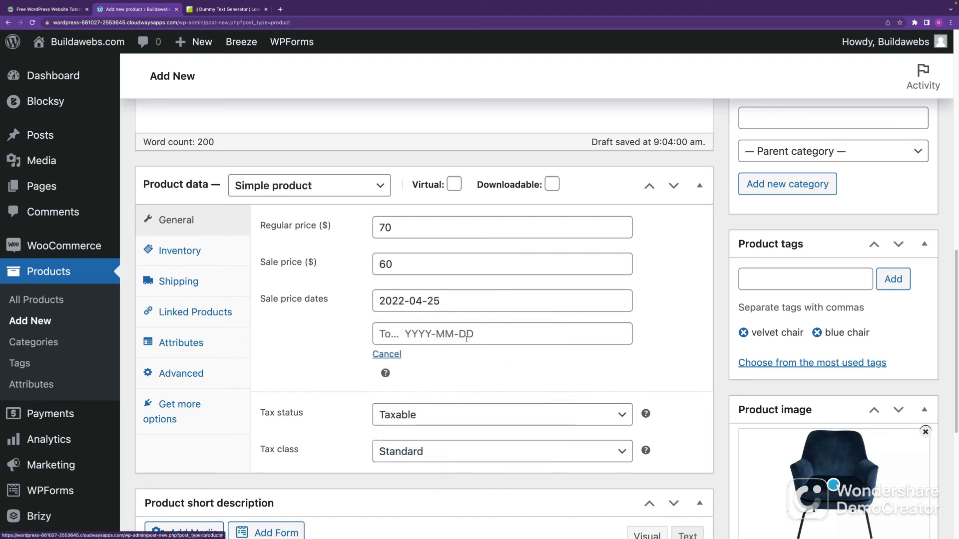
{"action": "left_click", "coordinate": [487, 335]}
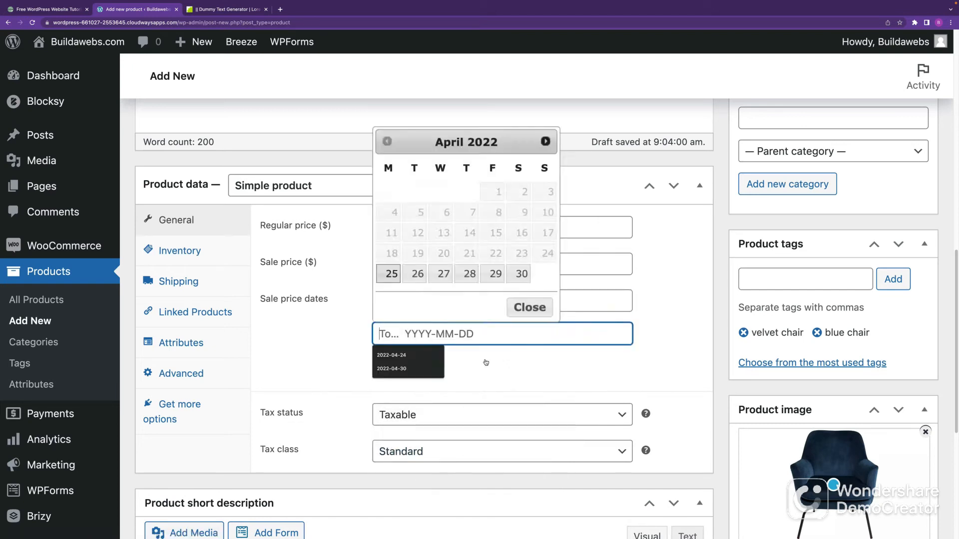
{"action": "left_click", "coordinate": [522, 276]}
{"action": "left_click", "coordinate": [521, 275]}
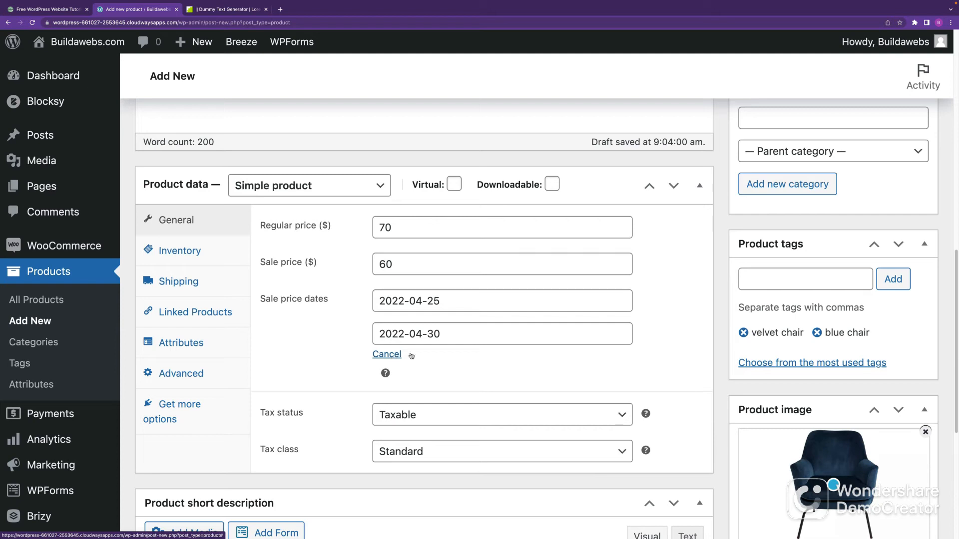
Review the tax status and tax class options, keeping Taxable and Standard
{"action": "scroll", "coordinate": [456, 384], "scroll_direction": "down", "scroll_amount": 2}
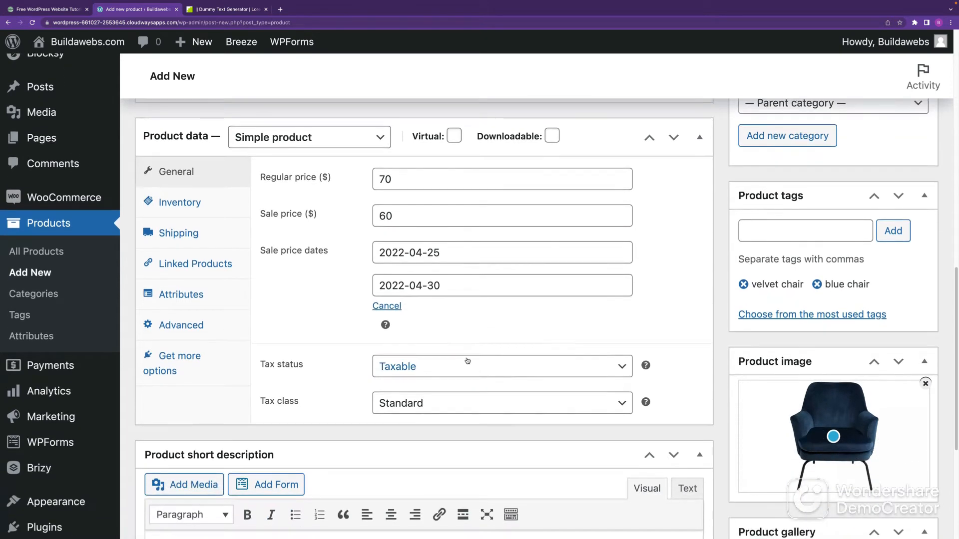
{"action": "left_click", "coordinate": [439, 373]}
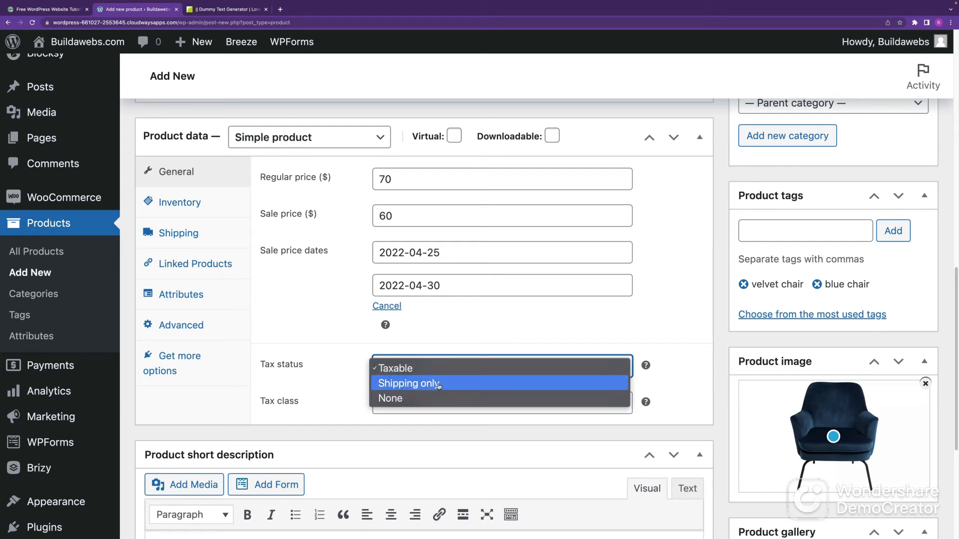
{"action": "left_click", "coordinate": [467, 338]}
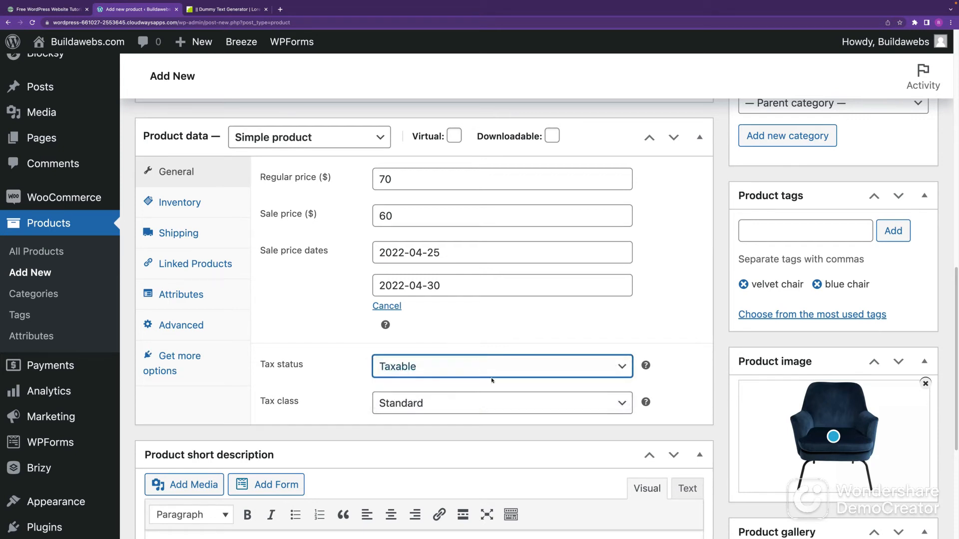
{"action": "scroll", "coordinate": [480, 392], "scroll_direction": "down", "scroll_amount": 1}
{"action": "left_click", "coordinate": [457, 399]}
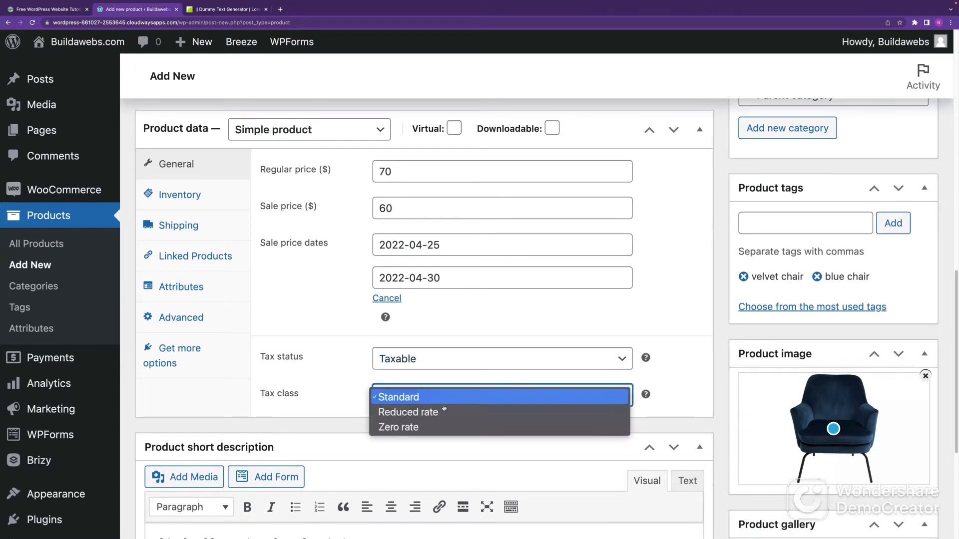
{"action": "left_click", "coordinate": [419, 398]}
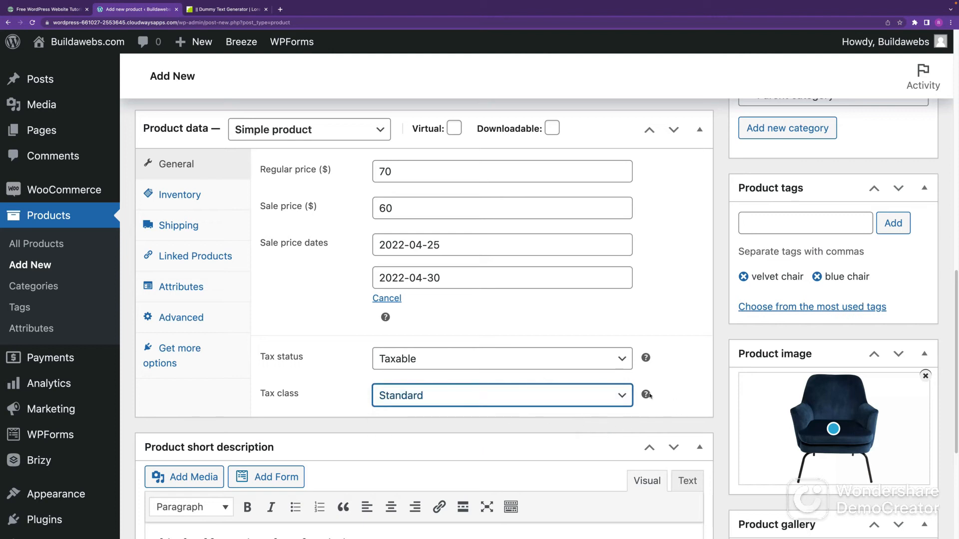
{"action": "mouse_move", "coordinate": [646, 395]}
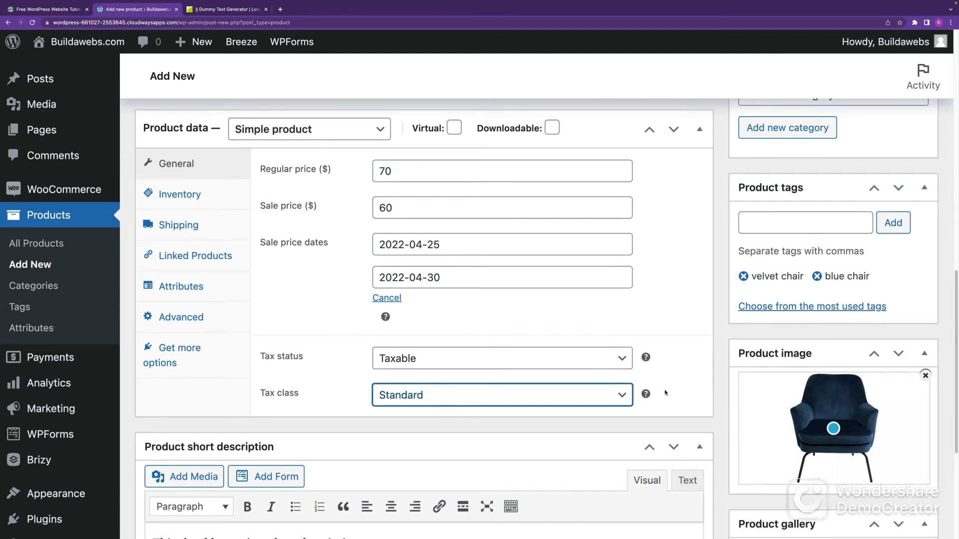
Mark the simple product as both Virtual and Downloadable in the product data
{"action": "scroll", "coordinate": [663, 396], "scroll_direction": "down", "scroll_amount": 2}
{"action": "scroll", "coordinate": [651, 418], "scroll_direction": "up", "scroll_amount": 1}
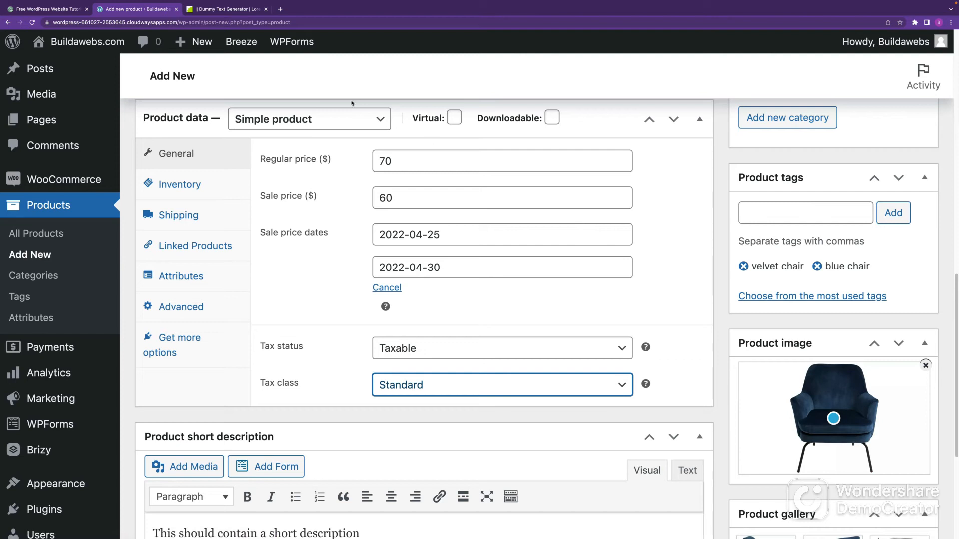
{"action": "mouse_move", "coordinate": [450, 120]}
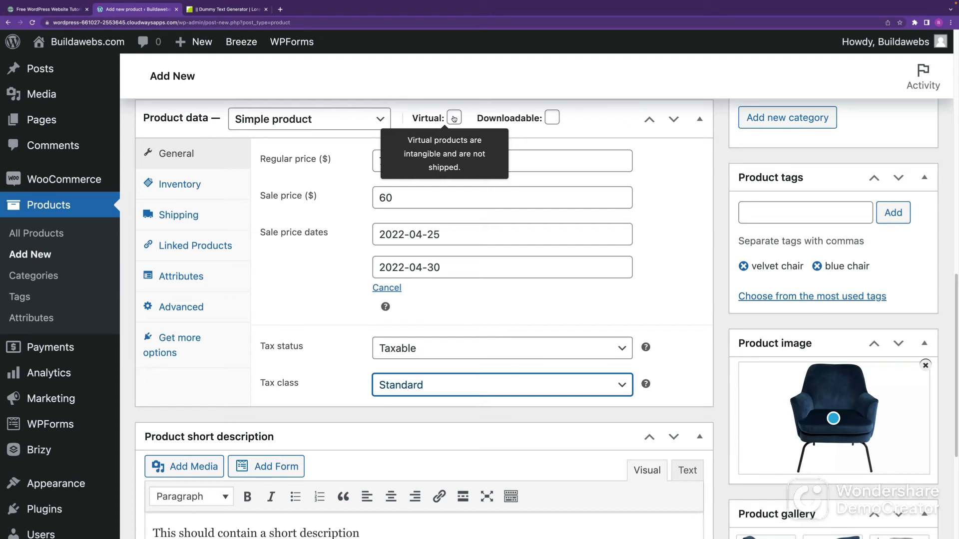
{"action": "left_click", "coordinate": [454, 118]}
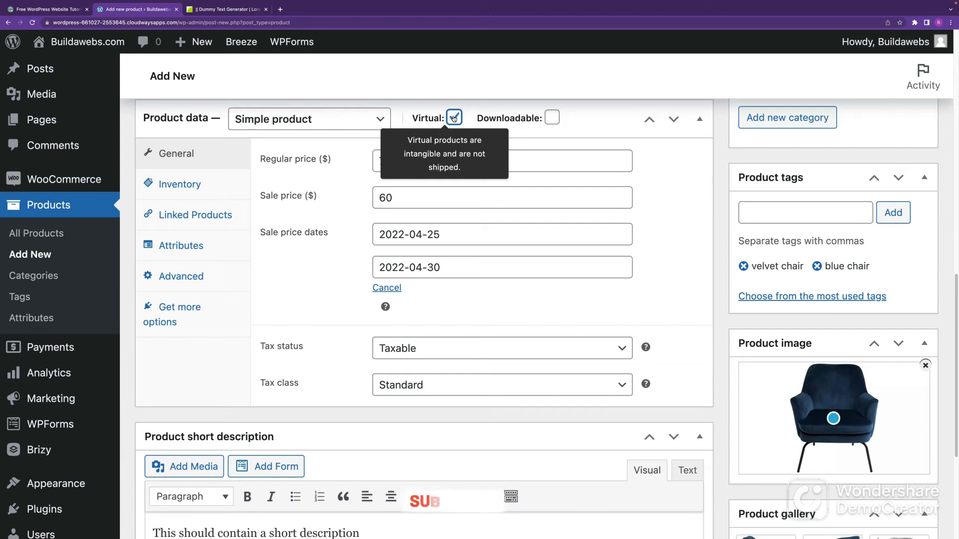
{"action": "left_click", "coordinate": [454, 118]}
{"action": "left_click", "coordinate": [454, 118]}
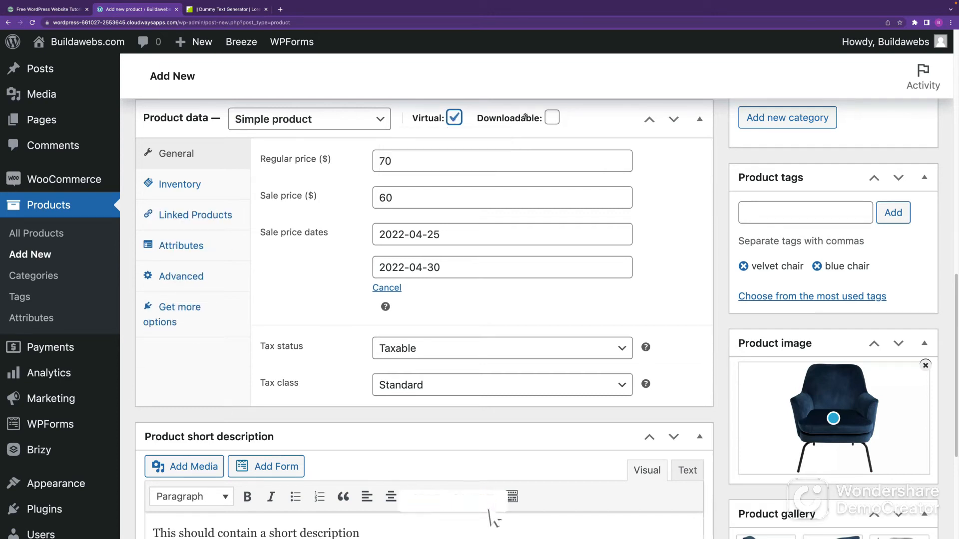
{"action": "left_click", "coordinate": [553, 119]}
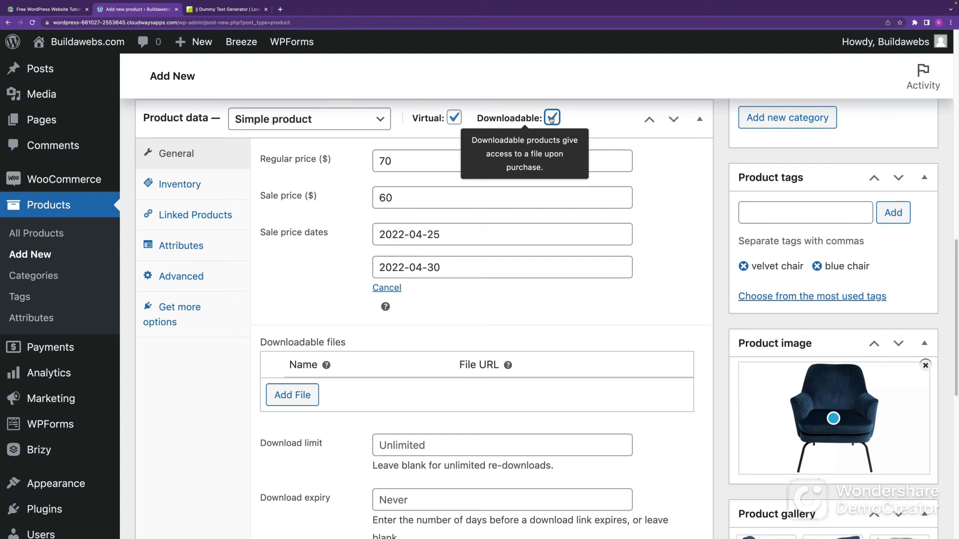
Unmark the product as Downloadable and Virtual, and set its inventory SKU to 123456
{"action": "left_click", "coordinate": [552, 119]}
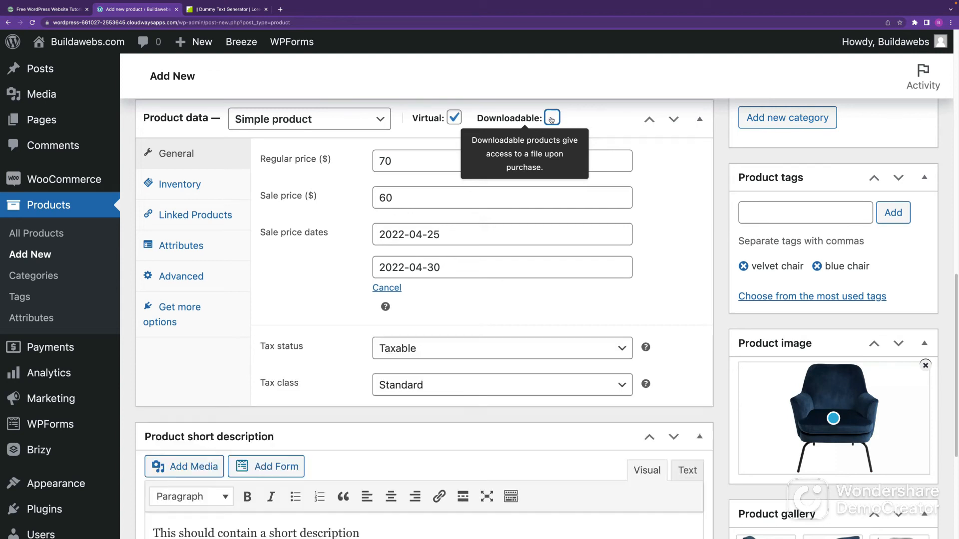
{"action": "left_click", "coordinate": [456, 119]}
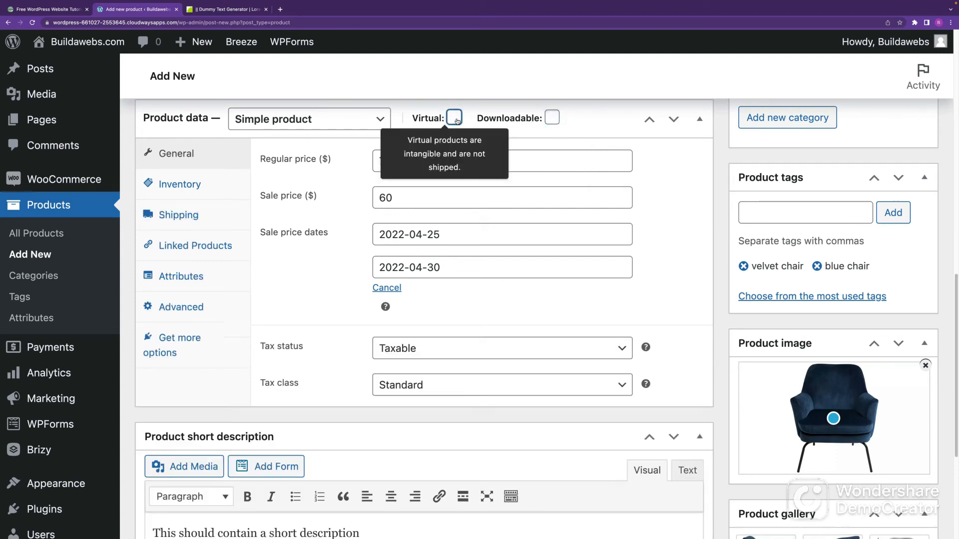
{"action": "left_click", "coordinate": [198, 186]}
{"action": "left_click", "coordinate": [426, 161]}
{"action": "left_click", "coordinate": [416, 183]}
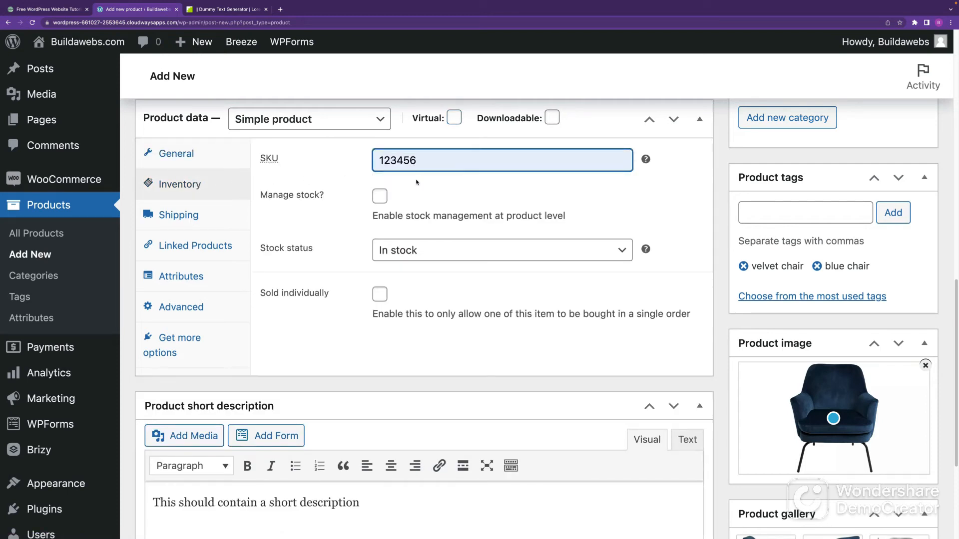
{"action": "mouse_move", "coordinate": [646, 160]}
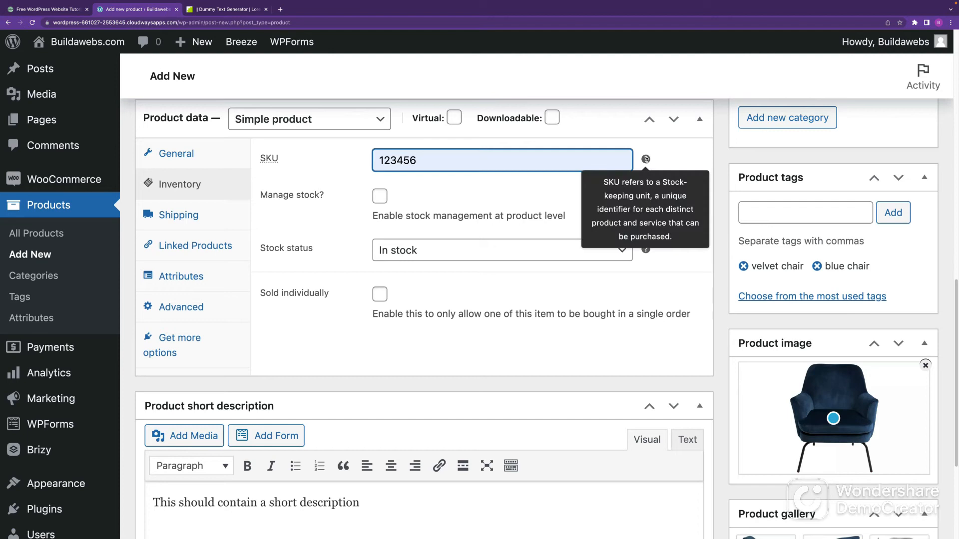
Enable stock management at product level and set the stock quantity to 10
{"action": "left_click", "coordinate": [379, 197]}
{"action": "key", "text": "Tab"}
{"action": "type", "text": "10"}
{"action": "left_click", "coordinate": [673, 239]}
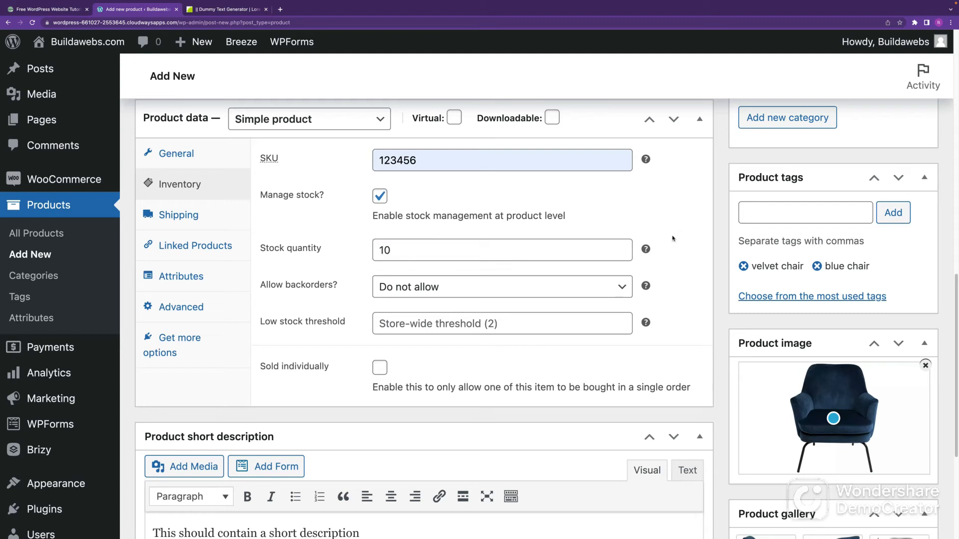
Set backorders to "Allow, but notify customer" and the low stock threshold to 5, leaving Sold individually off
{"action": "left_click", "coordinate": [469, 288]}
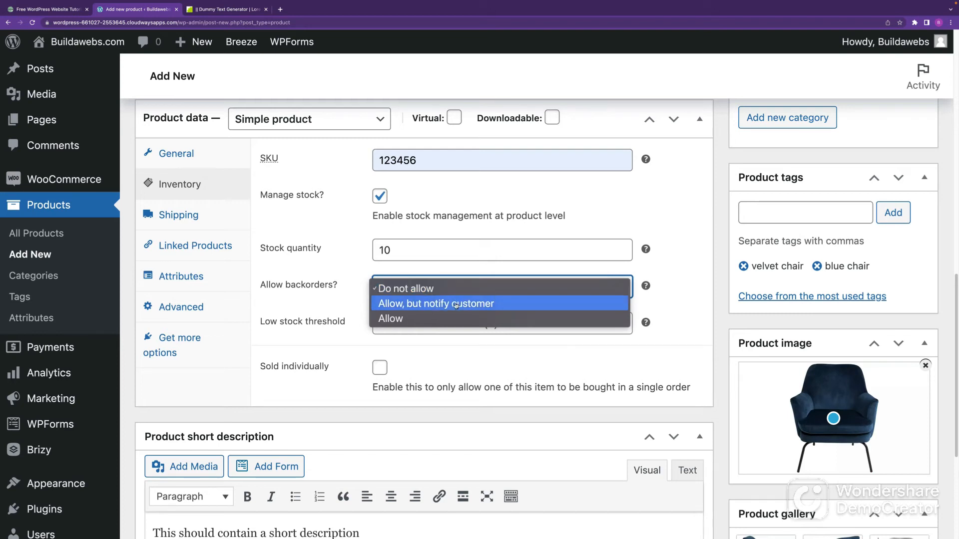
{"action": "left_click", "coordinate": [455, 304]}
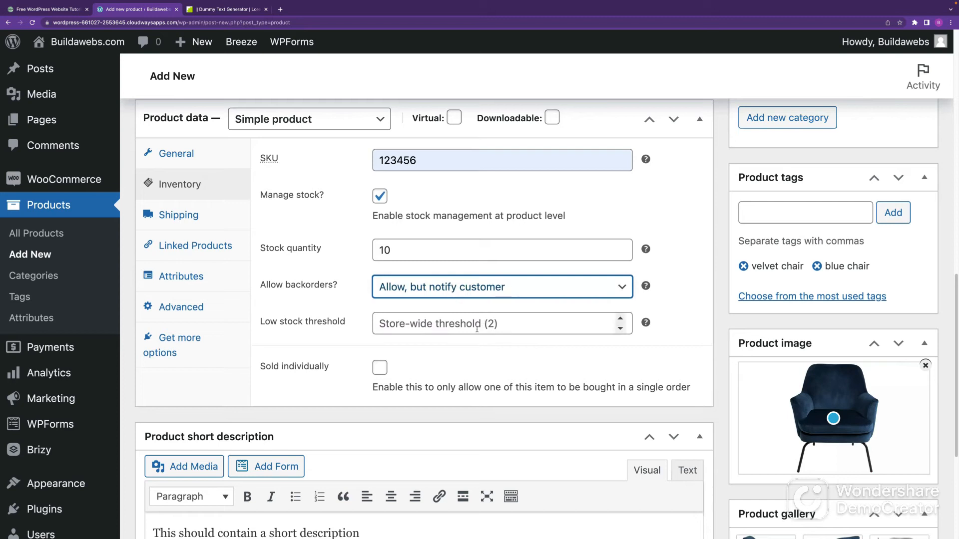
{"action": "left_click", "coordinate": [483, 323]}
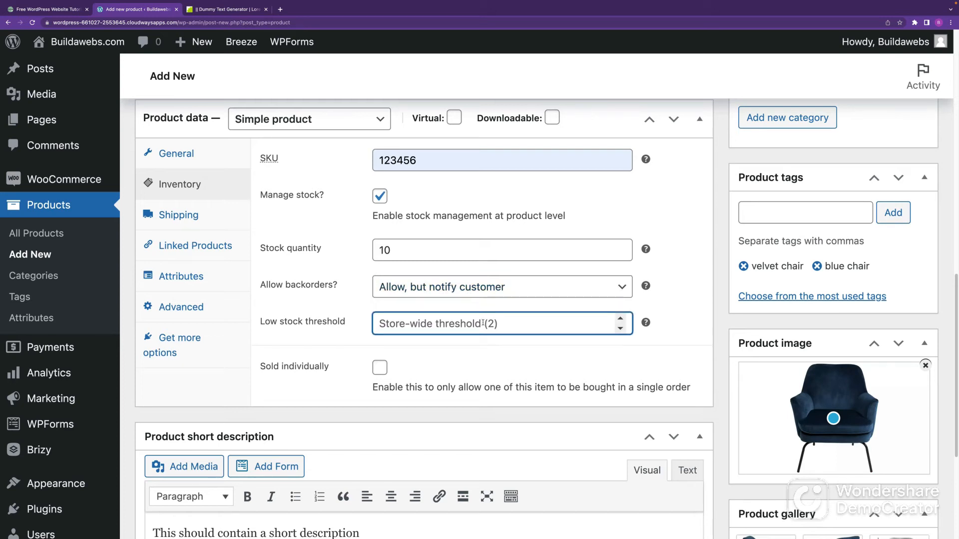
{"action": "triple_click", "coordinate": [620, 318]}
{"action": "left_click", "coordinate": [619, 318]}
{"action": "left_click", "coordinate": [620, 318]}
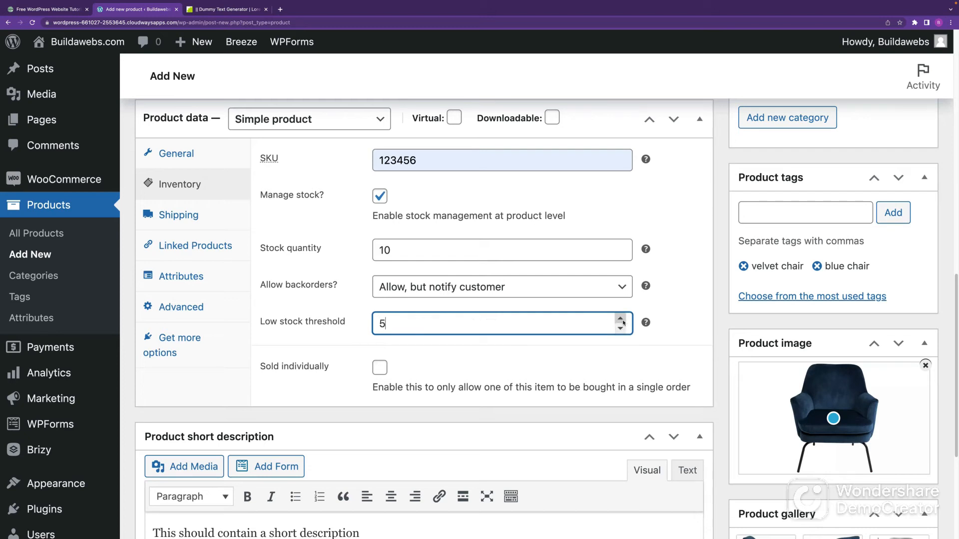
{"action": "left_click", "coordinate": [678, 324]}
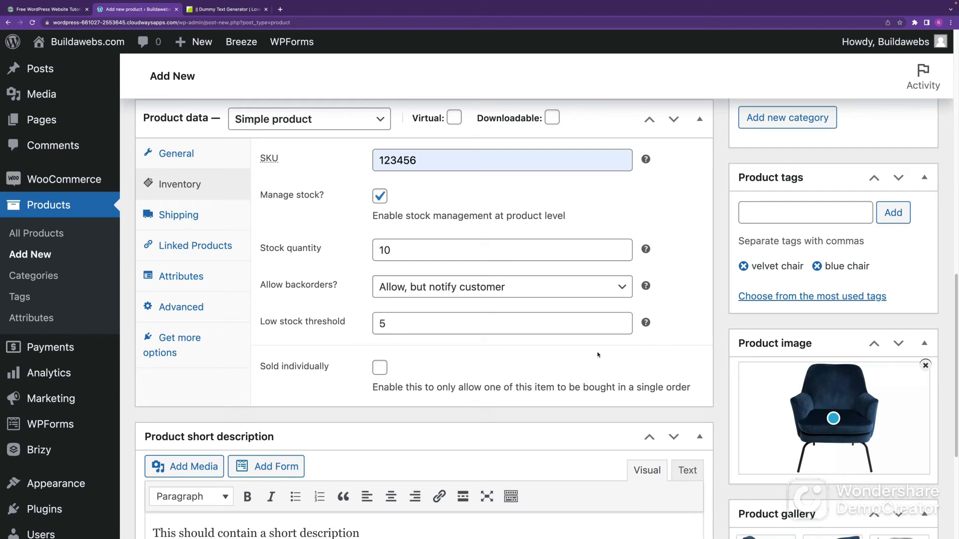
{"action": "mouse_move", "coordinate": [646, 322]}
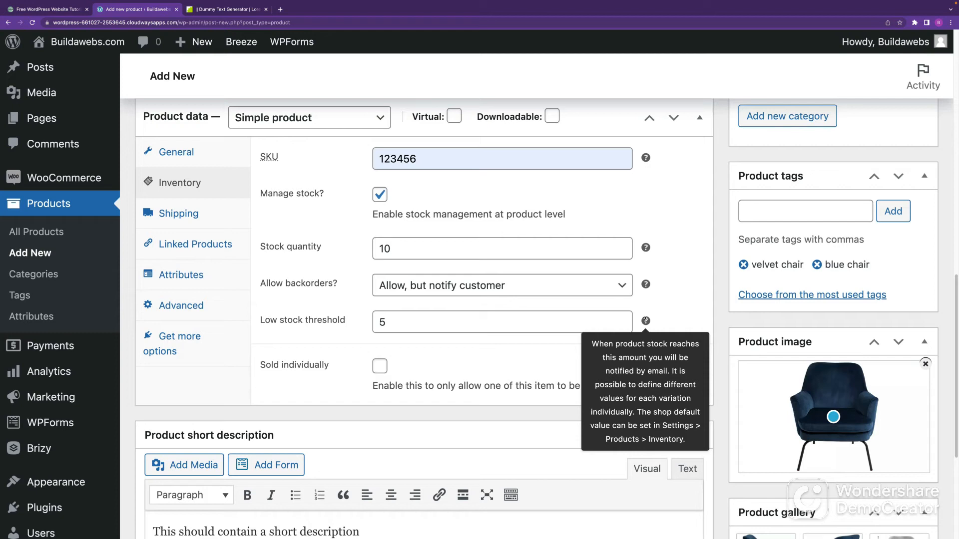
{"action": "left_click", "coordinate": [381, 368]}
{"action": "left_click", "coordinate": [381, 368]}
Set the product's shipping weight to 17 kg and its dimensions to length 74, width 73 and height 83 cm
{"action": "left_click", "coordinate": [202, 216]}
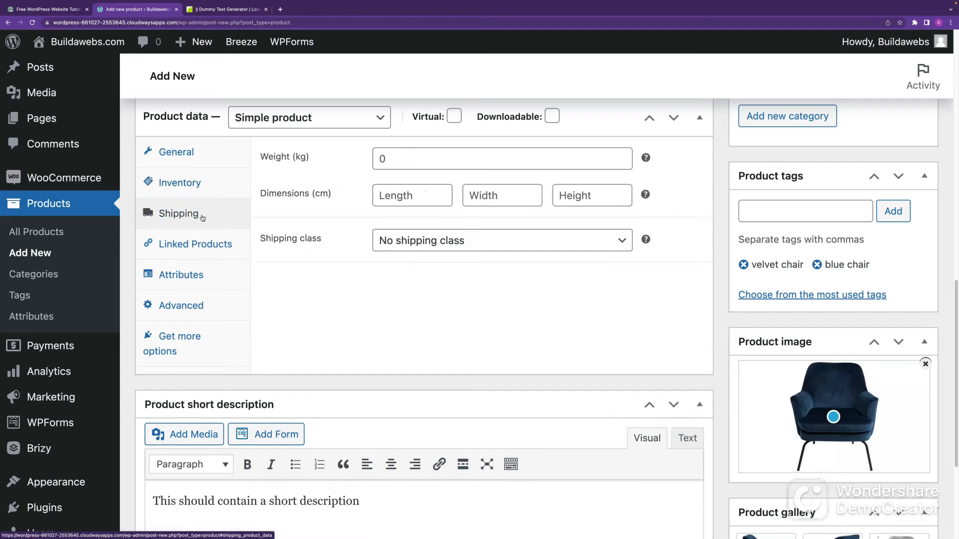
{"action": "left_click", "coordinate": [408, 159]}
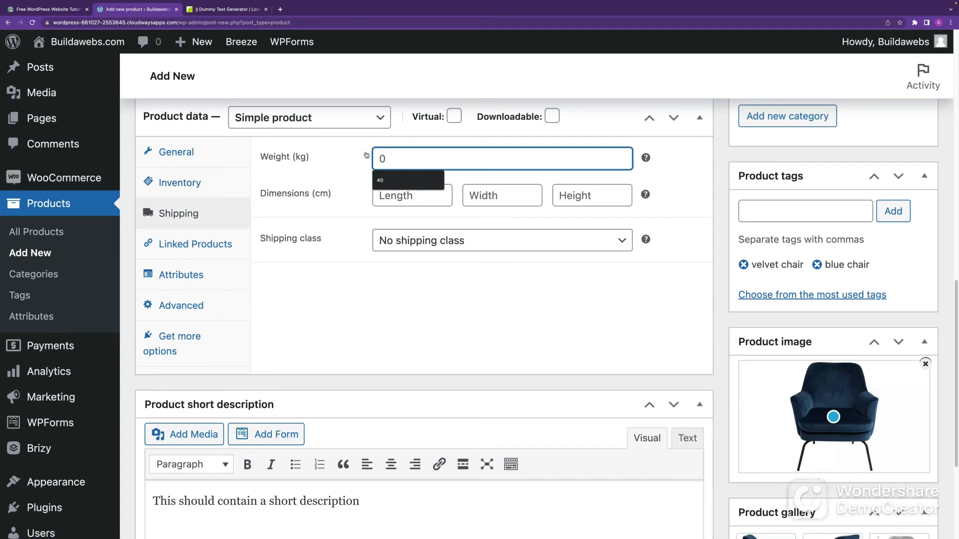
{"action": "type", "text": "17"}
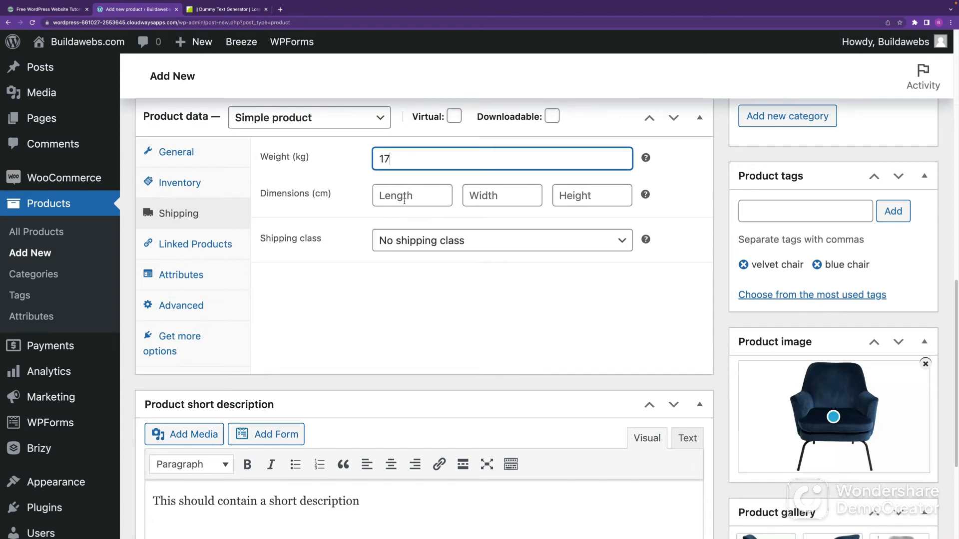
{"action": "left_click", "coordinate": [404, 201]}
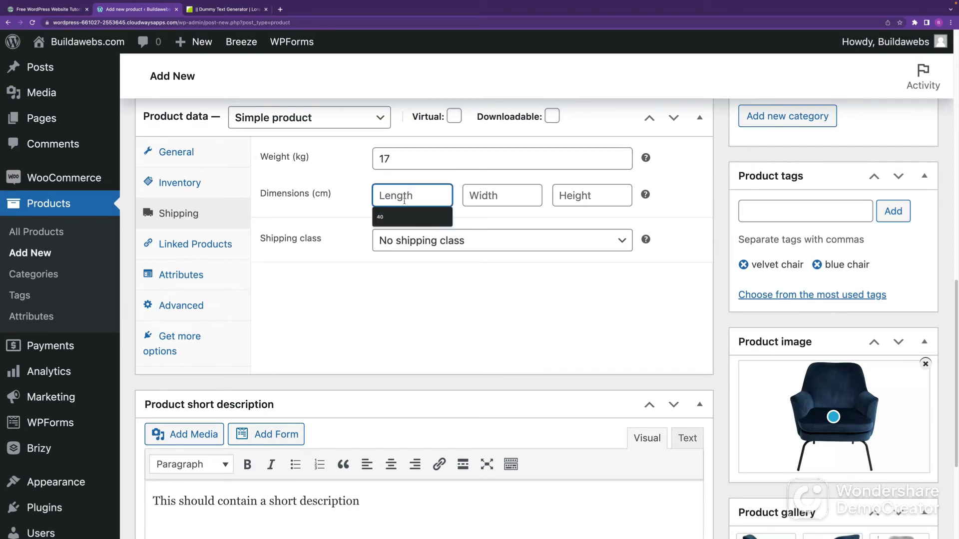
{"action": "type", "text": "74"}
{"action": "key", "text": "Tab"}
{"action": "type", "text": "73"}
{"action": "key", "text": "Tab"}
{"action": "type", "text": "83"}
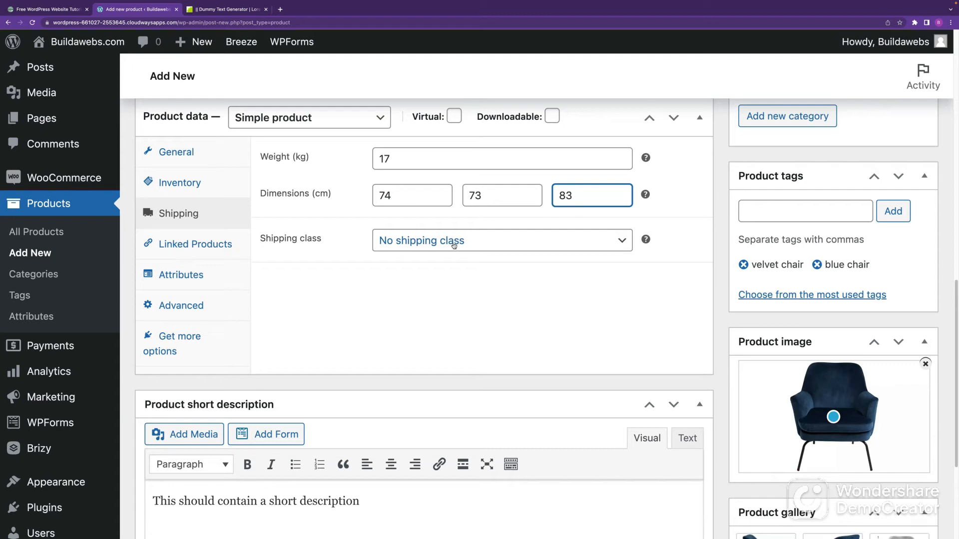
Search the linked products for "chair" and add Modern chair (#88) as an upsell
{"action": "left_click", "coordinate": [231, 245]}
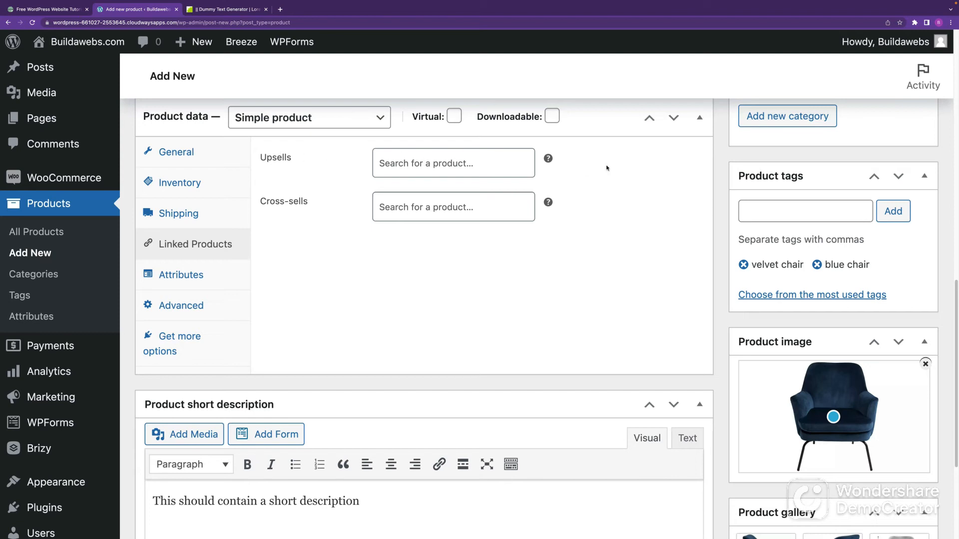
{"action": "left_click", "coordinate": [448, 163]}
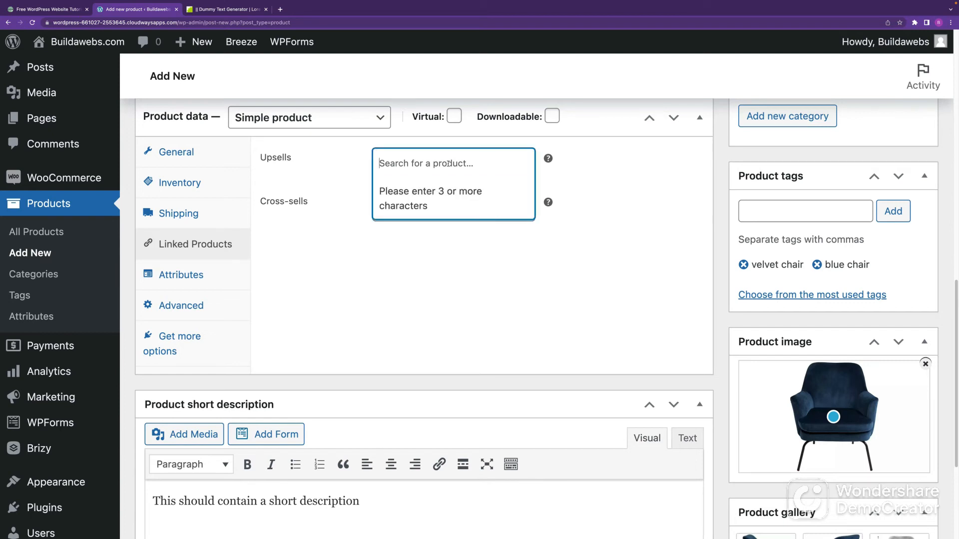
{"action": "type", "text": "chair"}
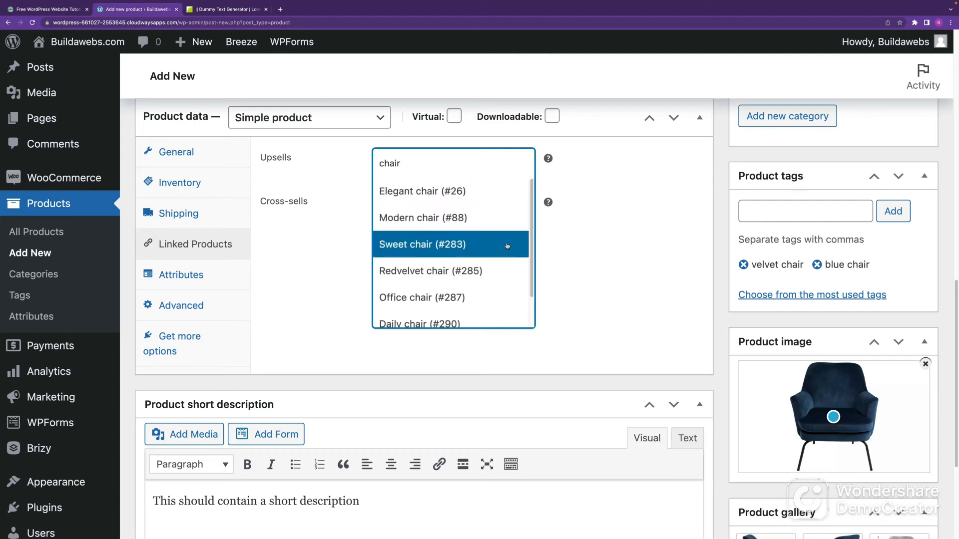
{"action": "scroll", "coordinate": [472, 295], "scroll_direction": "down", "scroll_amount": 1}
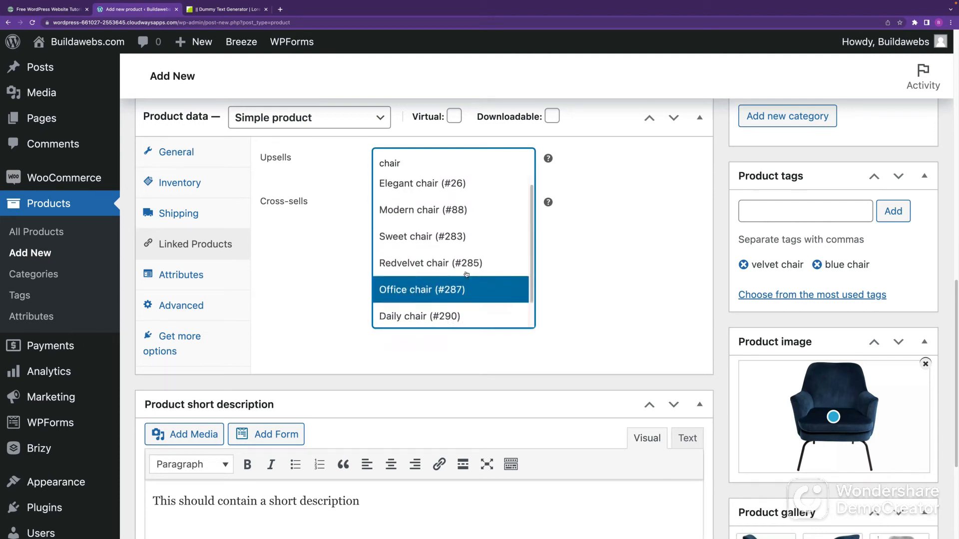
{"action": "left_click", "coordinate": [448, 212]}
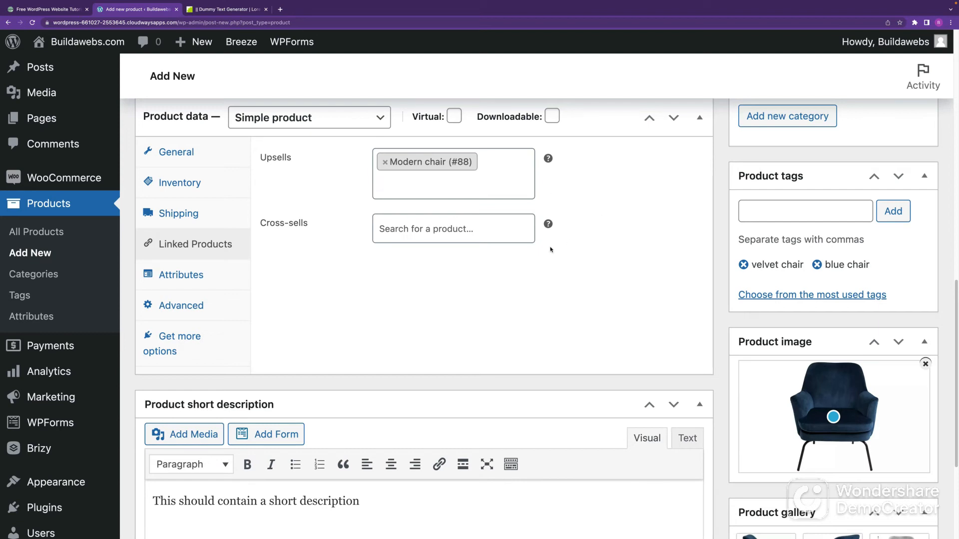
Add Simple Sofa (#587) and Modern Sofa (#589) as cross-sells for the product
{"action": "left_click", "coordinate": [440, 234]}
{"action": "type", "text": "s"}
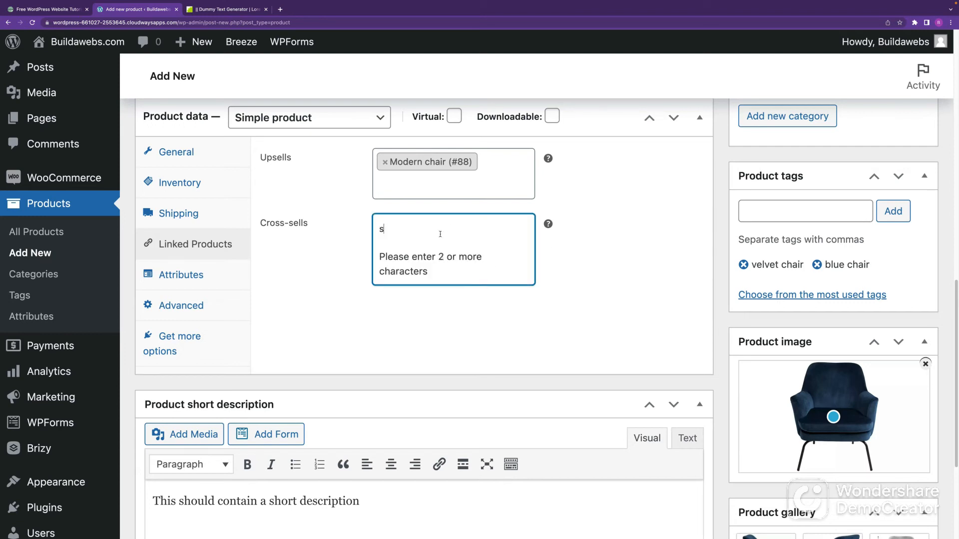
{"action": "type", "text": "ofas"}
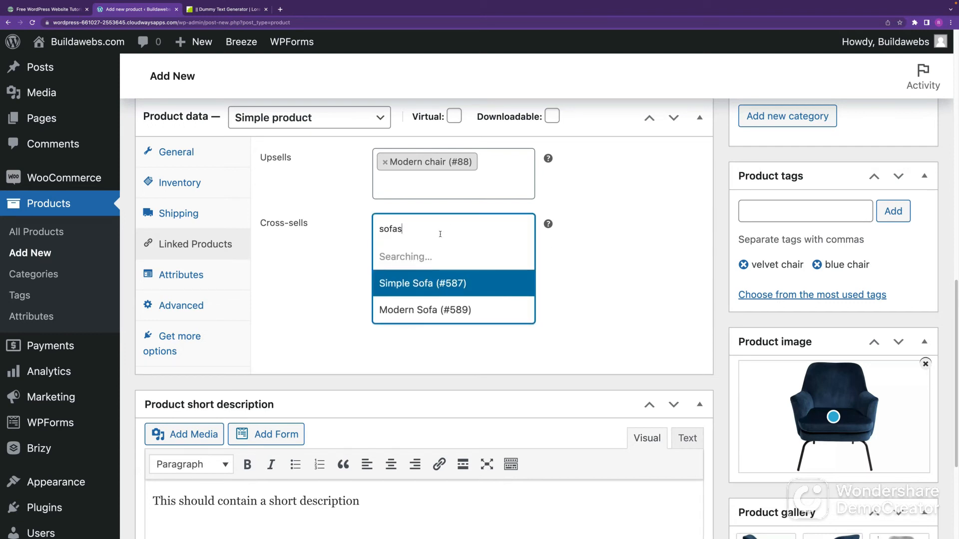
{"action": "key", "text": "BackSpace"}
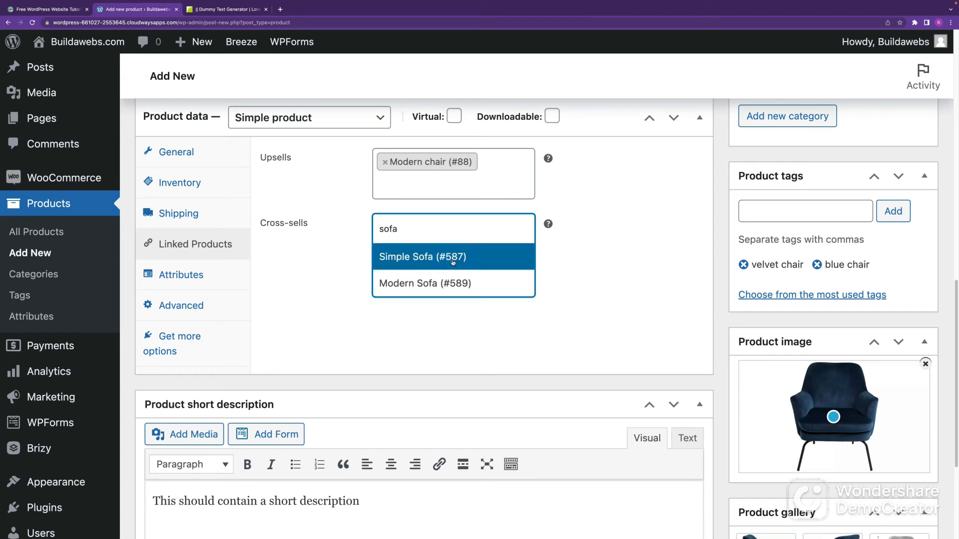
{"action": "left_click", "coordinate": [446, 258]}
{"action": "type", "text": "s"}
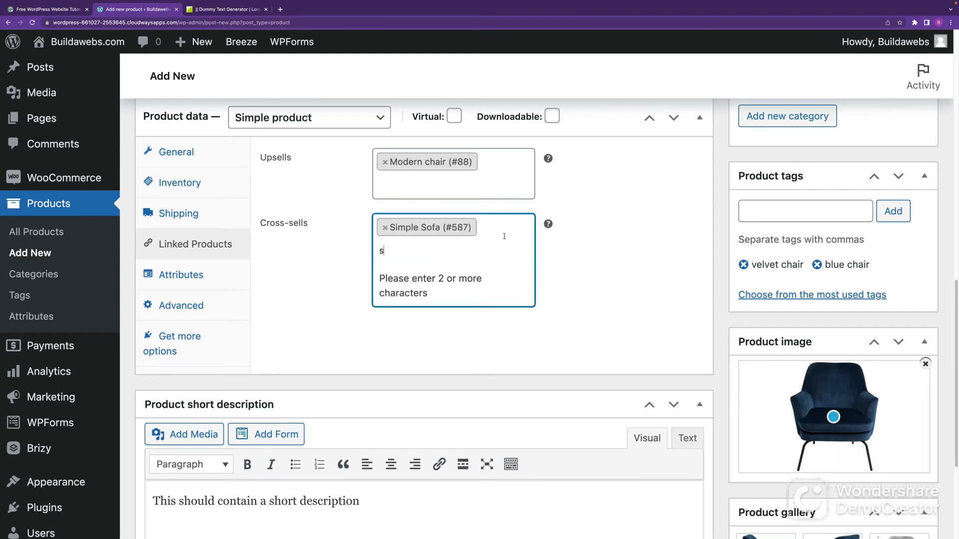
{"action": "type", "text": "of"}
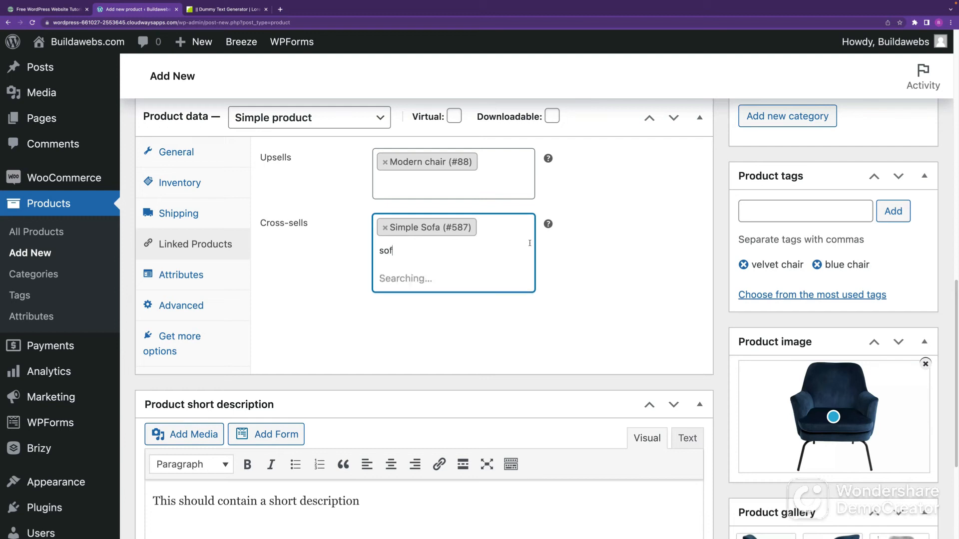
{"action": "type", "text": "a"}
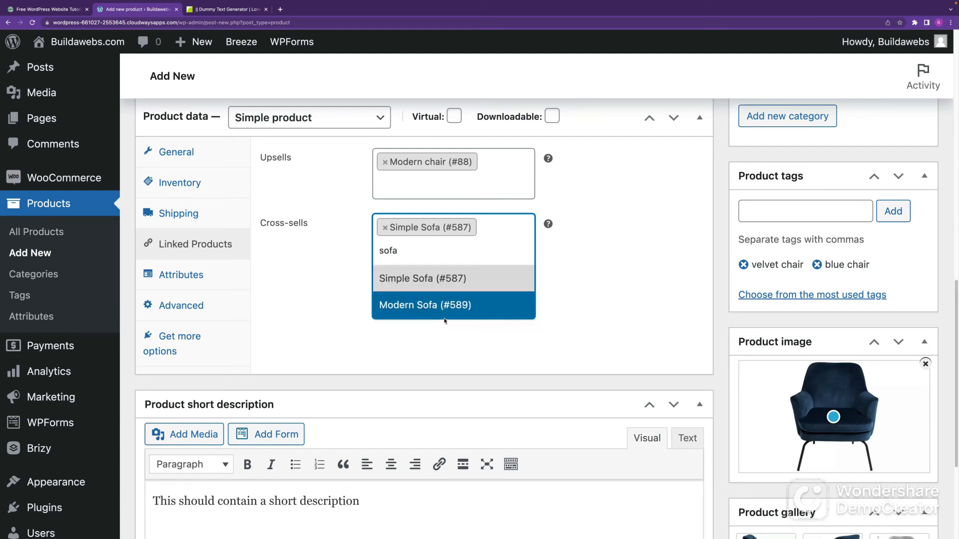
{"action": "left_click", "coordinate": [446, 310]}
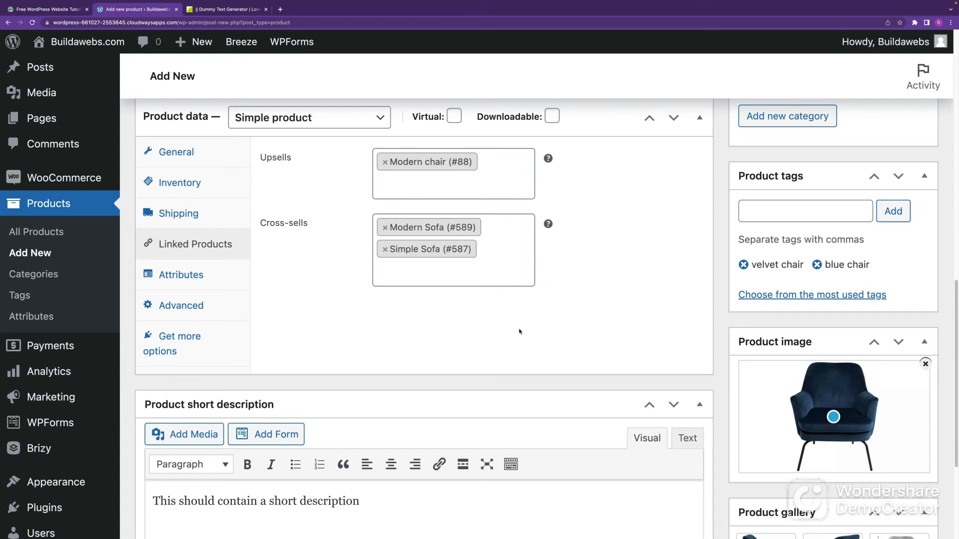
Publish the Velvet Accent Chair product and open a preview of its store page
{"action": "scroll", "coordinate": [530, 361], "scroll_direction": "down", "scroll_amount": 1}
{"action": "scroll", "coordinate": [529, 372], "scroll_direction": "up", "scroll_amount": 2}
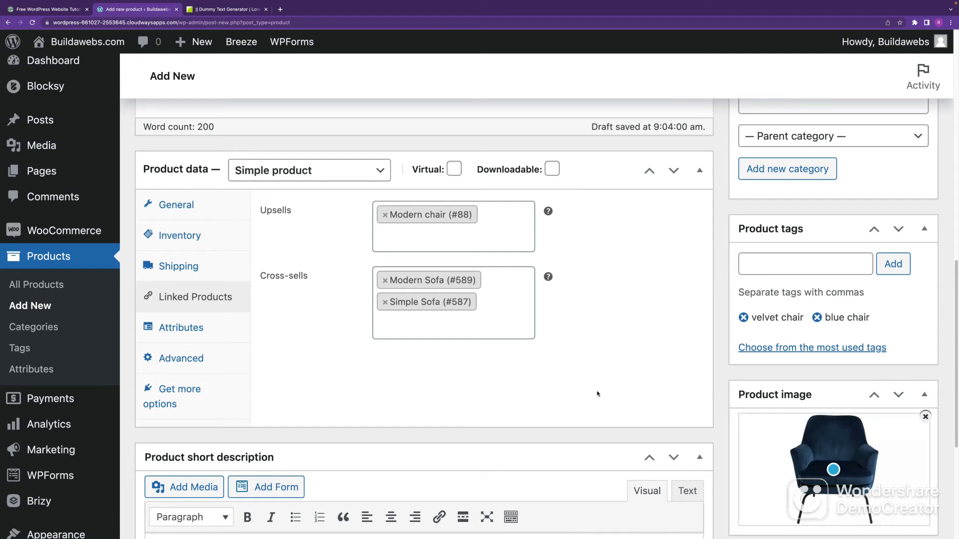
{"action": "scroll", "coordinate": [601, 395], "scroll_direction": "up", "scroll_amount": 4}
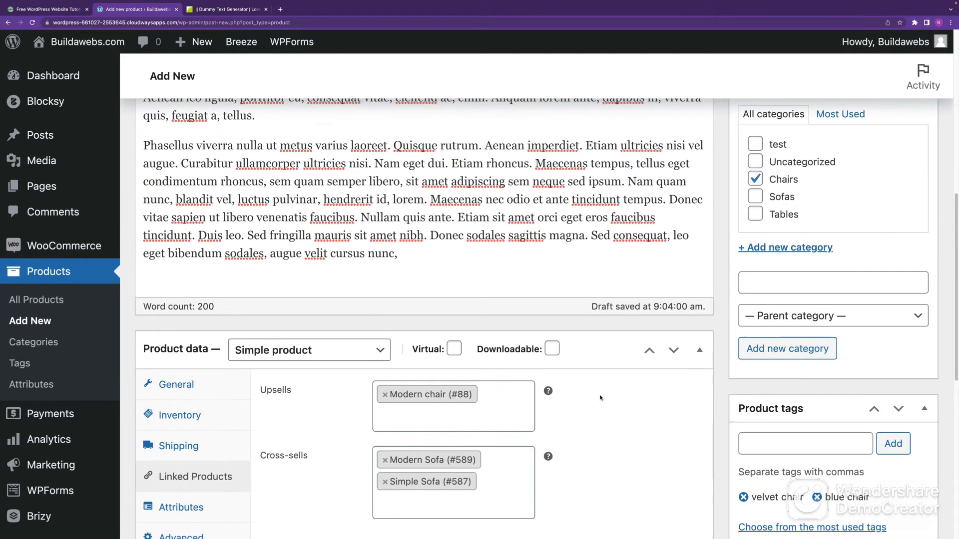
{"action": "scroll", "coordinate": [600, 398], "scroll_direction": "down", "scroll_amount": 3}
{"action": "scroll", "coordinate": [589, 432], "scroll_direction": "up", "scroll_amount": 1}
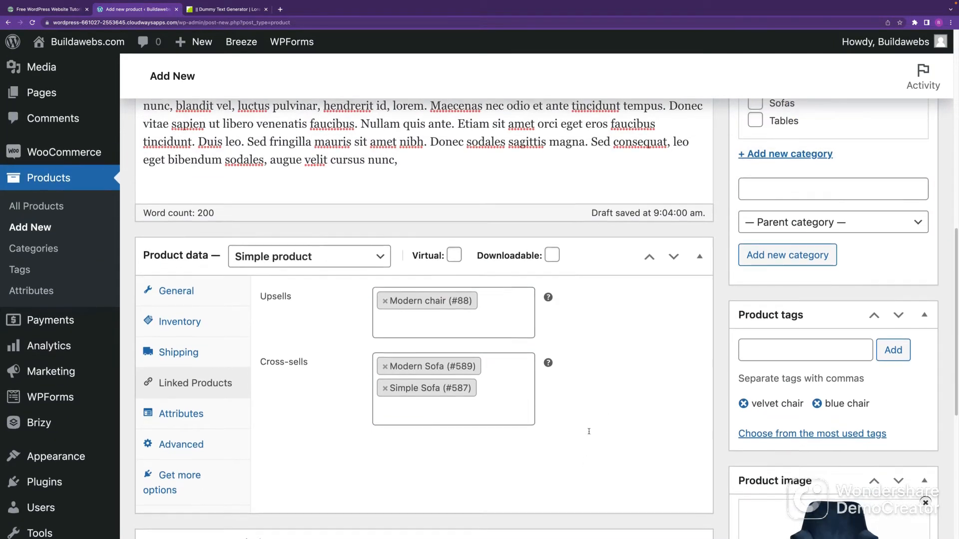
{"action": "scroll", "coordinate": [589, 432], "scroll_direction": "up", "scroll_amount": 10}
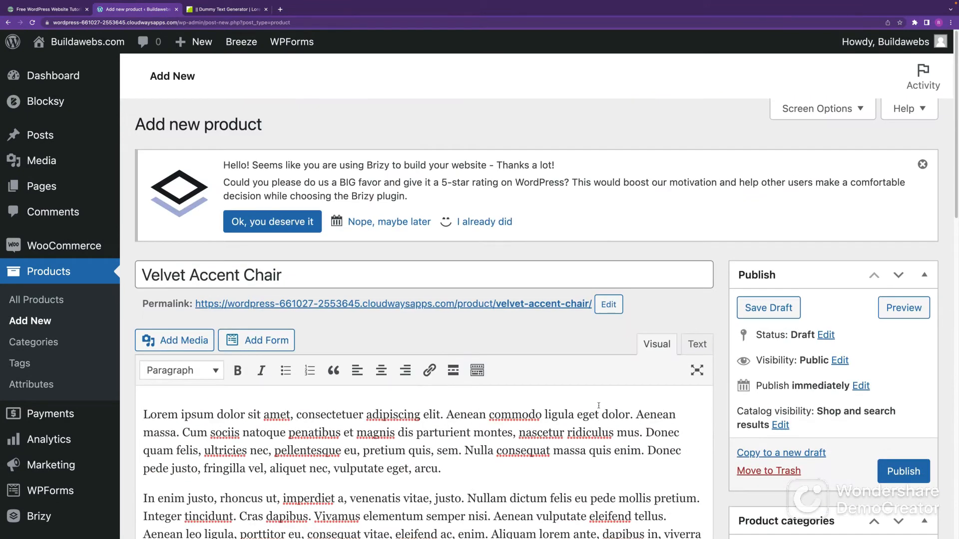
{"action": "scroll", "coordinate": [849, 415], "scroll_direction": "down", "scroll_amount": 1}
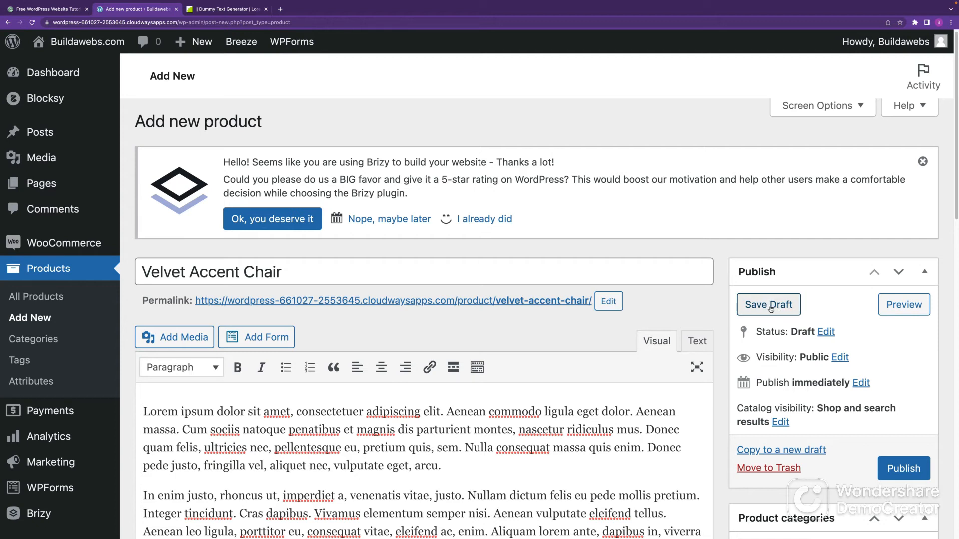
{"action": "left_click", "coordinate": [906, 472]}
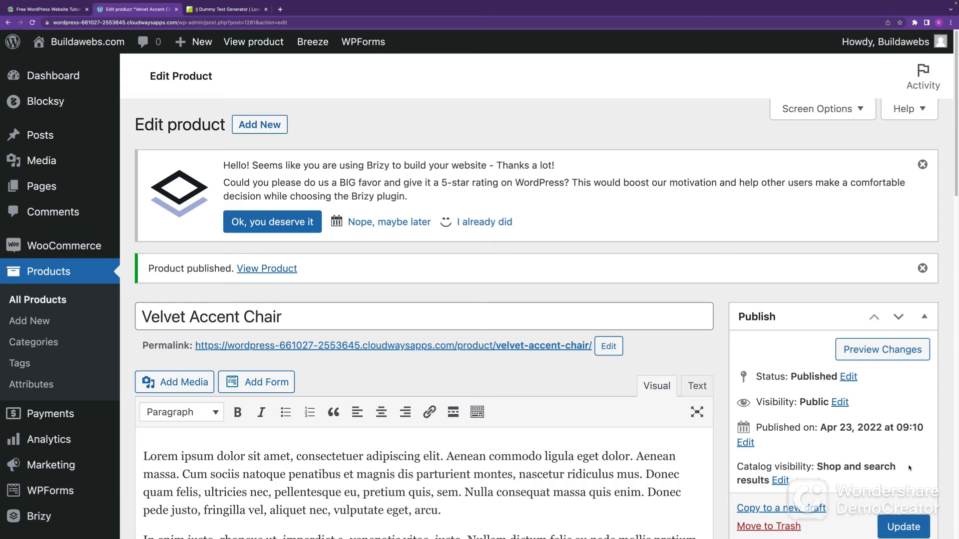
{"action": "left_click", "coordinate": [885, 355]}
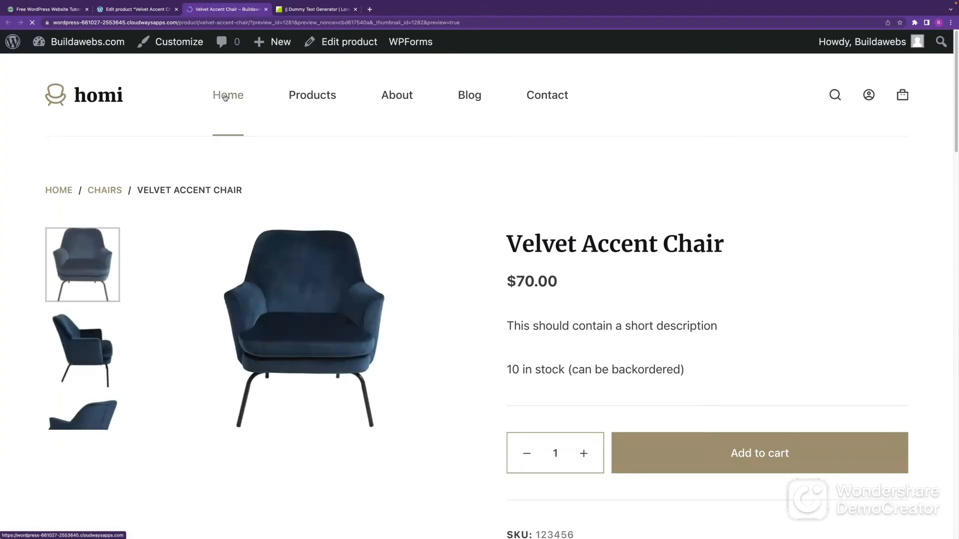
Browse the Velvet Accent Chair's gallery images using the thumbnails and the image slider
{"action": "left_click", "coordinate": [101, 350]}
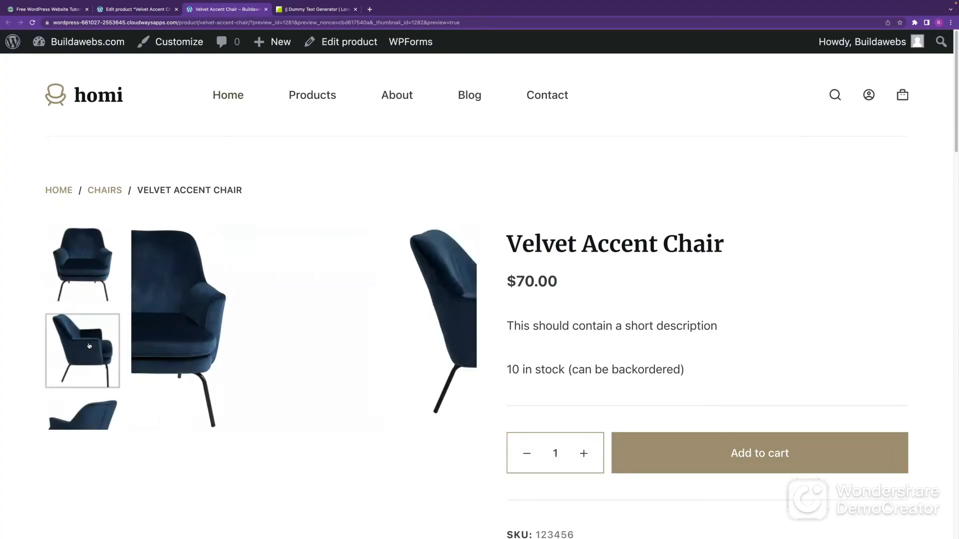
{"action": "left_click", "coordinate": [77, 412]}
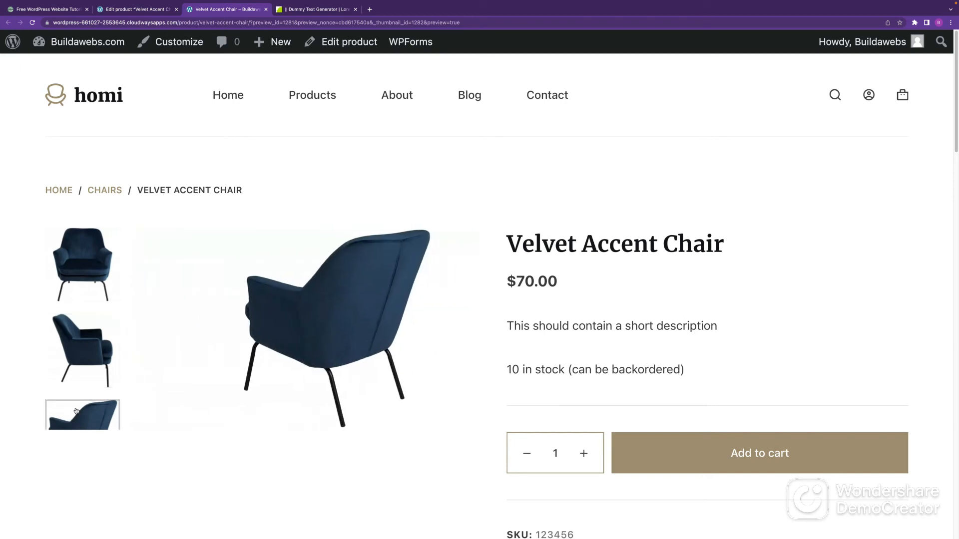
{"action": "scroll", "coordinate": [92, 402], "scroll_direction": "down", "scroll_amount": 1}
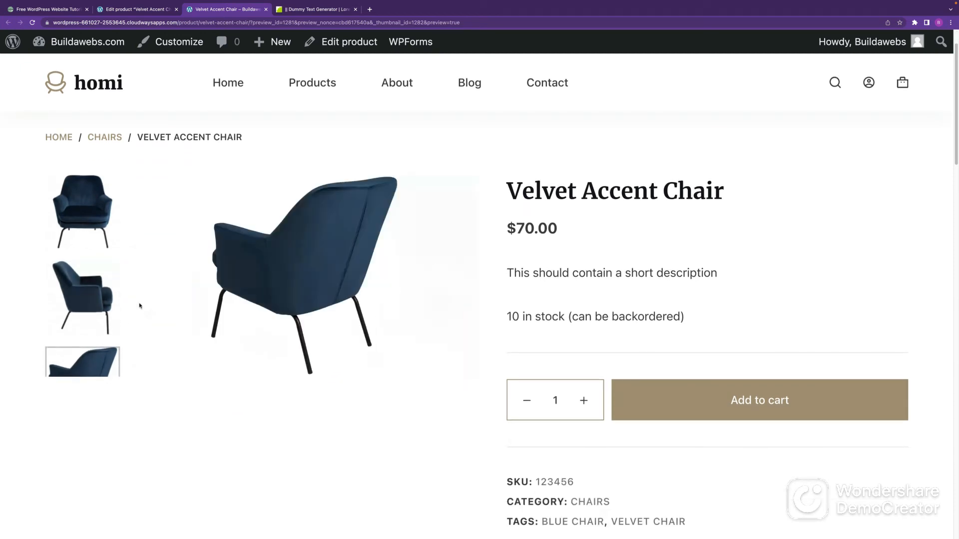
{"action": "left_click", "coordinate": [446, 282]}
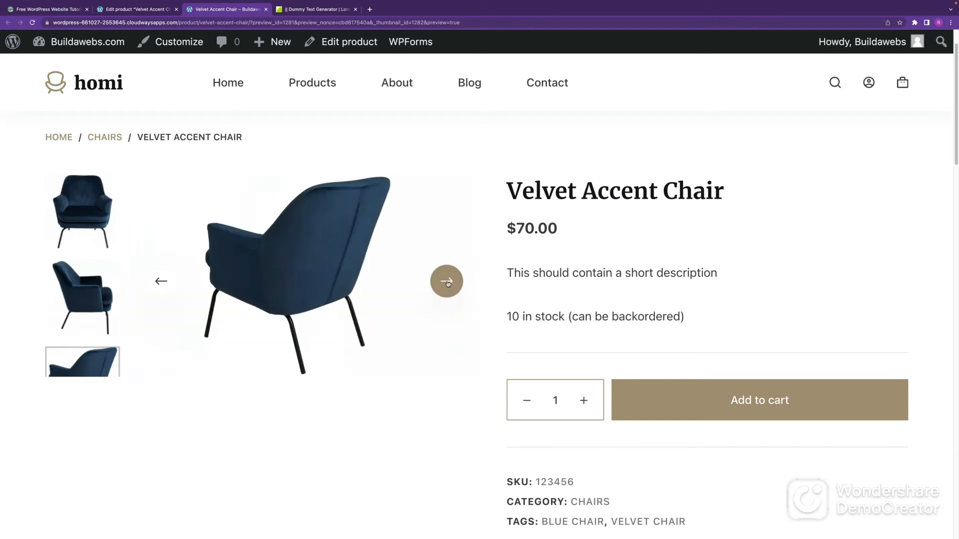
{"action": "left_click", "coordinate": [447, 282]}
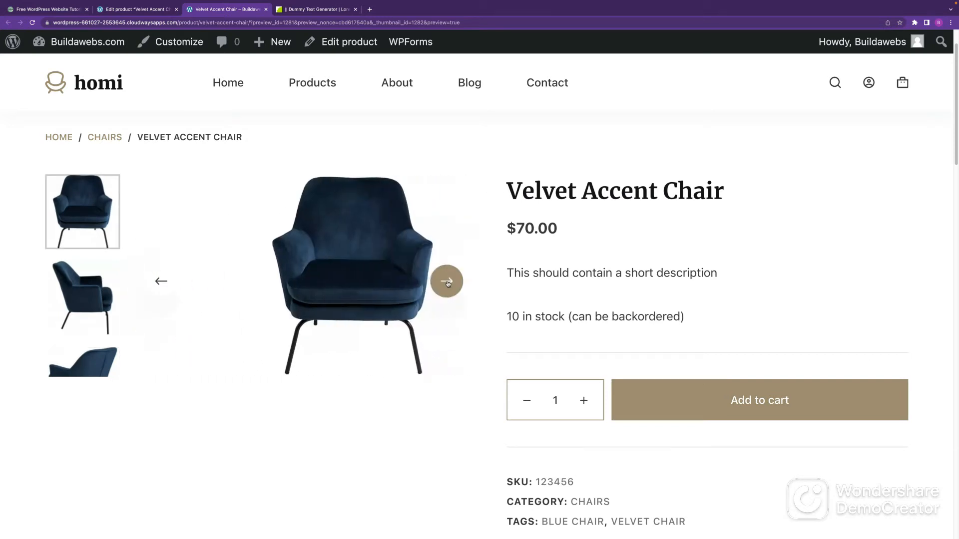
{"action": "left_click", "coordinate": [447, 282]}
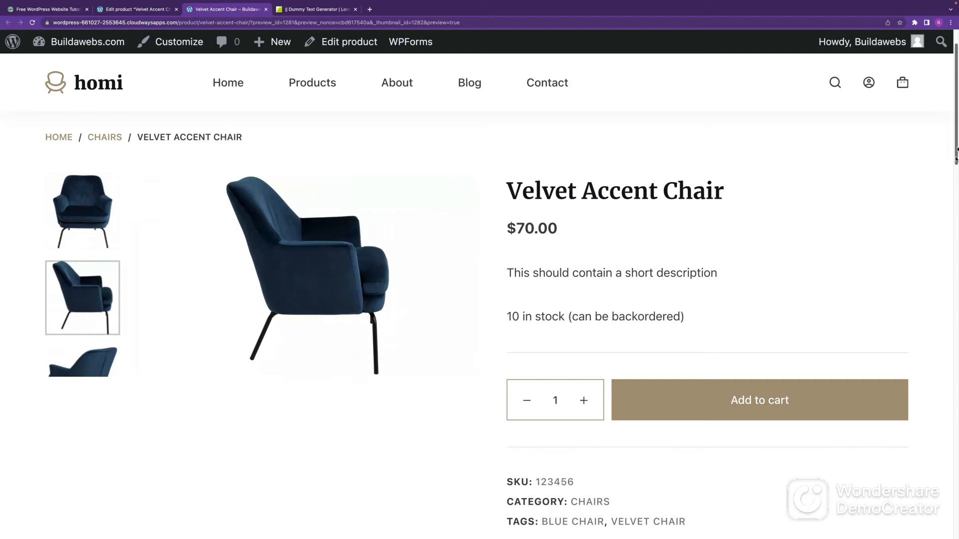
Review the product page's description, upsell and related products sections, and return to the product summary
{"action": "scroll", "coordinate": [937, 265], "scroll_direction": "down", "scroll_amount": 9}
{"action": "scroll", "coordinate": [937, 266], "scroll_direction": "down", "scroll_amount": 1}
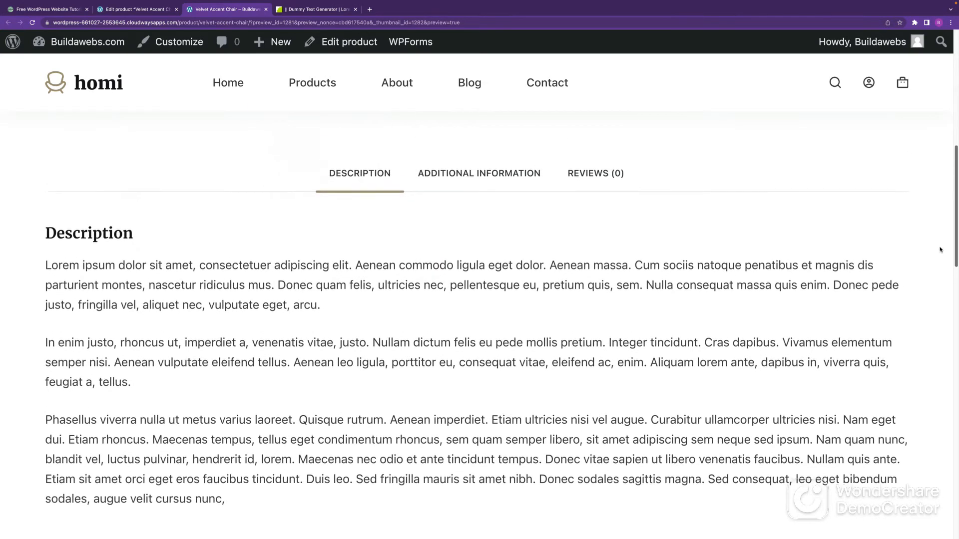
{"action": "scroll", "coordinate": [908, 364], "scroll_direction": "down", "scroll_amount": 10}
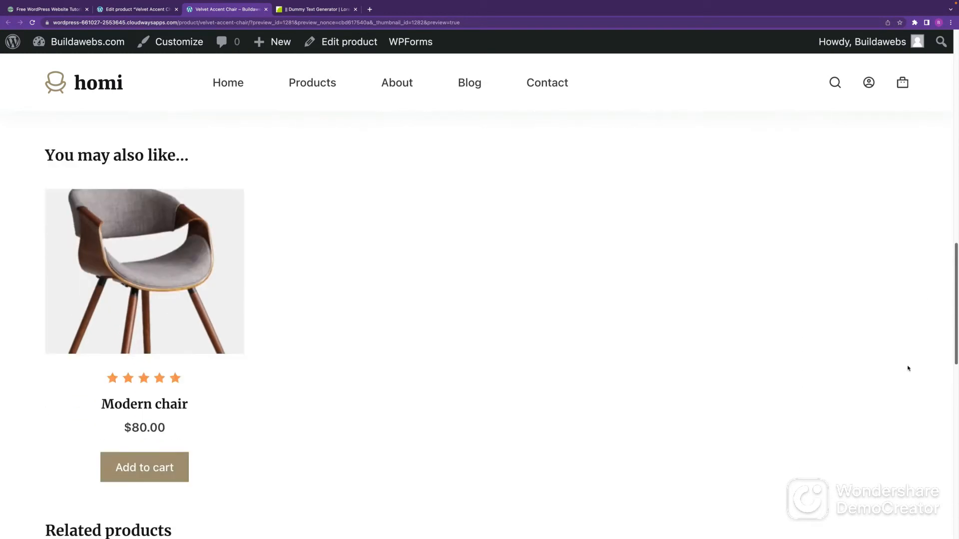
{"action": "scroll", "coordinate": [908, 364], "scroll_direction": "up", "scroll_amount": 2}
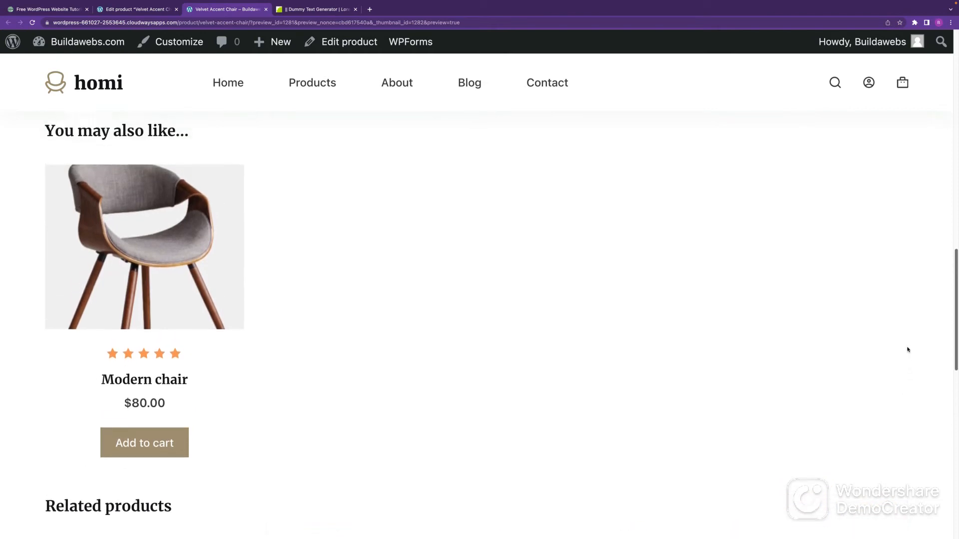
{"action": "scroll", "coordinate": [892, 345], "scroll_direction": "down", "scroll_amount": 1}
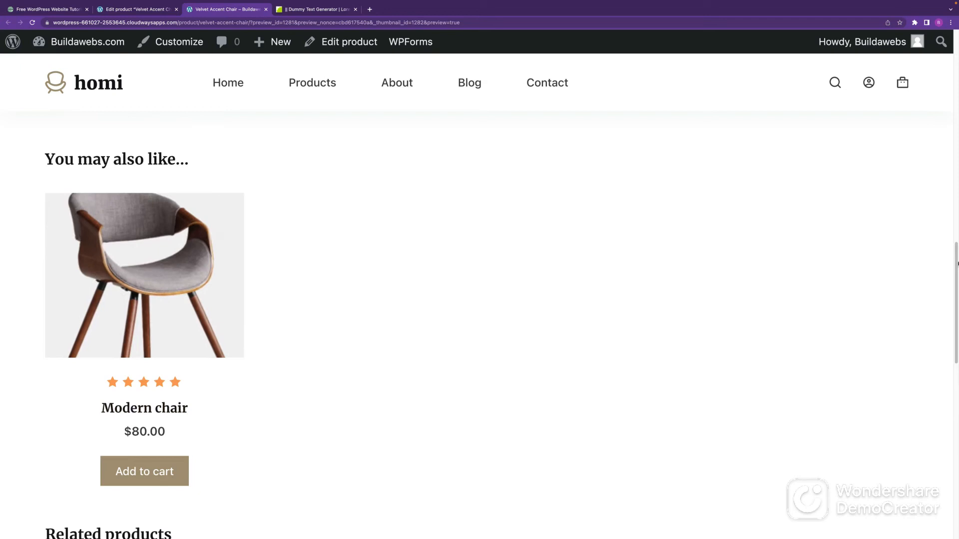
{"action": "left_click_drag", "start_coordinate": [958, 263], "coordinate": [946, 329]}
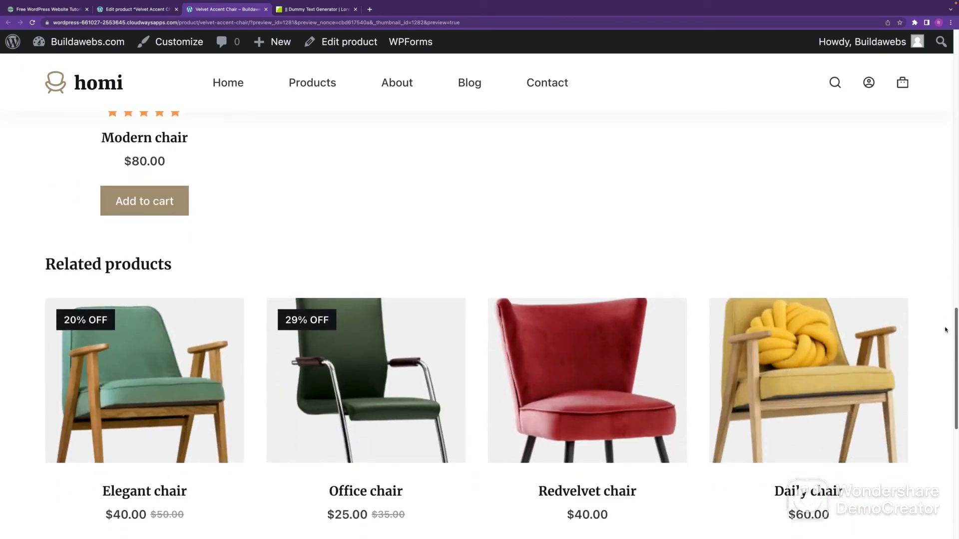
{"action": "scroll", "coordinate": [945, 329], "scroll_direction": "down", "scroll_amount": 2}
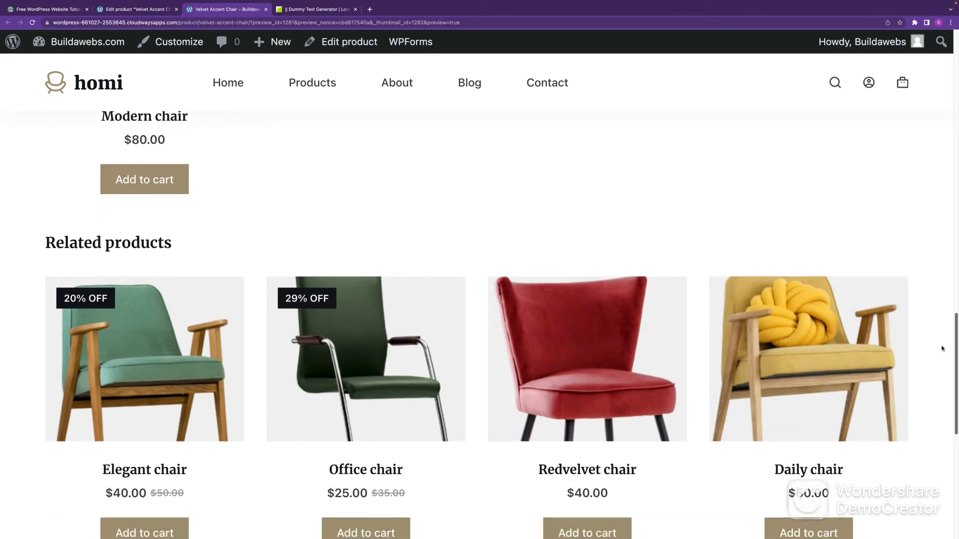
{"action": "scroll", "coordinate": [948, 345], "scroll_direction": "up", "scroll_amount": 8}
{"action": "scroll", "coordinate": [953, 48], "scroll_direction": "up", "scroll_amount": 12}
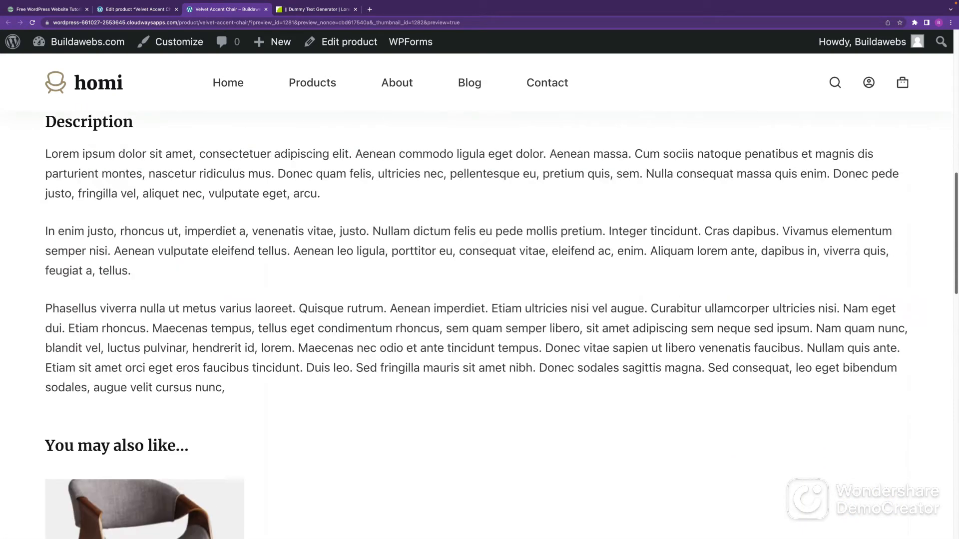
{"action": "scroll", "coordinate": [953, 48], "scroll_direction": "up", "scroll_amount": 2}
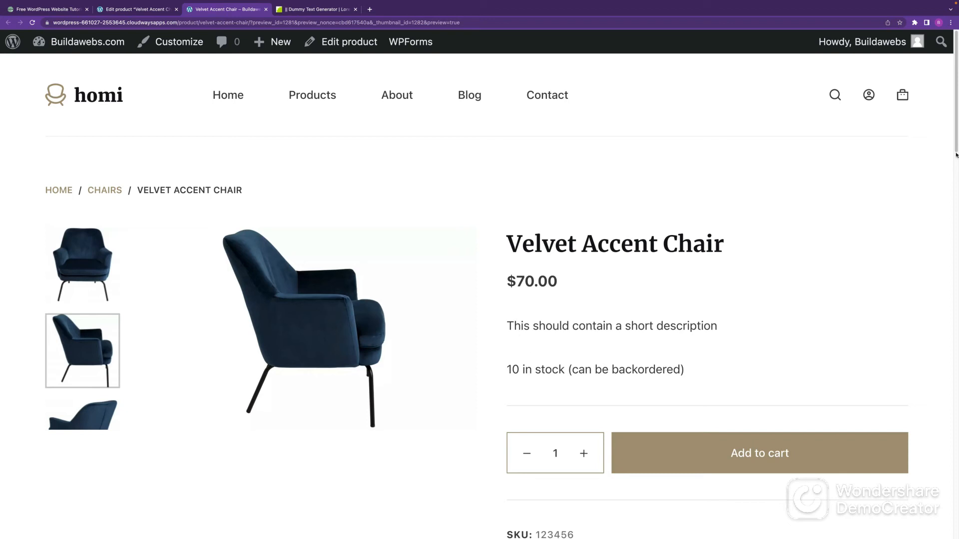
Examine the stock and backorder notice in the Velvet Accent Chair's product summary
{"action": "mouse_move", "coordinate": [956, 155]}
{"action": "left_mouse_down"}
{"action": "mouse_move", "coordinate": [944, 251]}
{"action": "mouse_move", "coordinate": [944, 159]}
{"action": "left_mouse_up"}
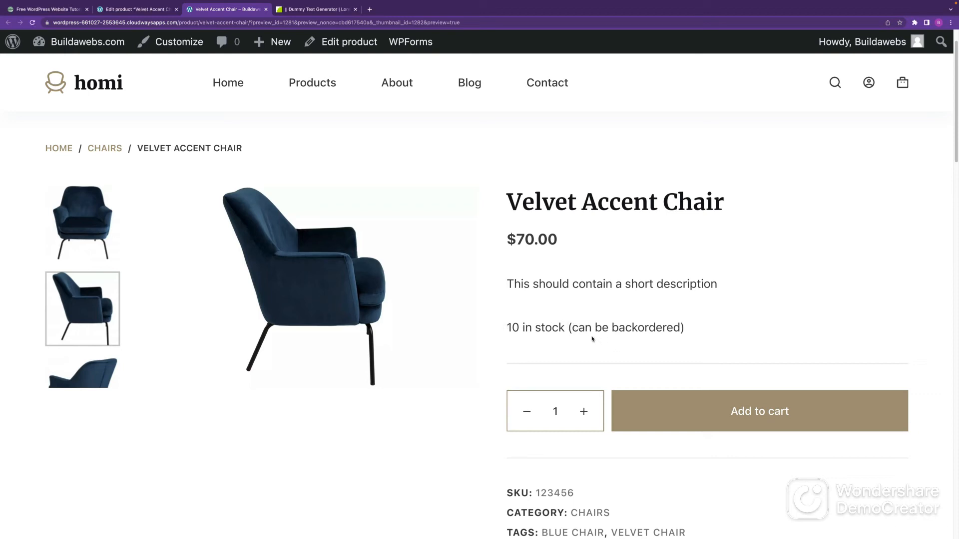
{"action": "left_click_drag", "start_coordinate": [578, 327], "coordinate": [691, 327]}
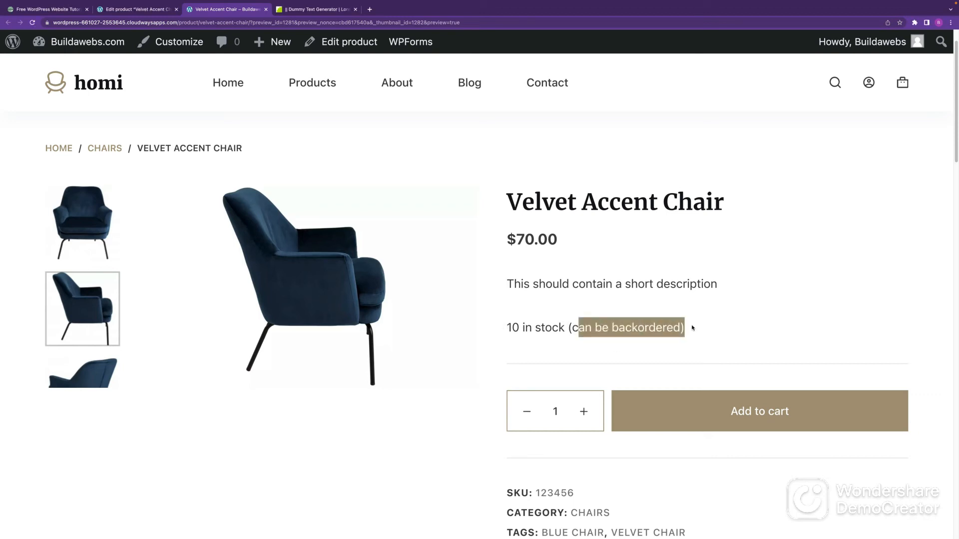
{"action": "left_click", "coordinate": [694, 327]}
{"action": "scroll", "coordinate": [956, 159], "scroll_direction": "down", "scroll_amount": 1}
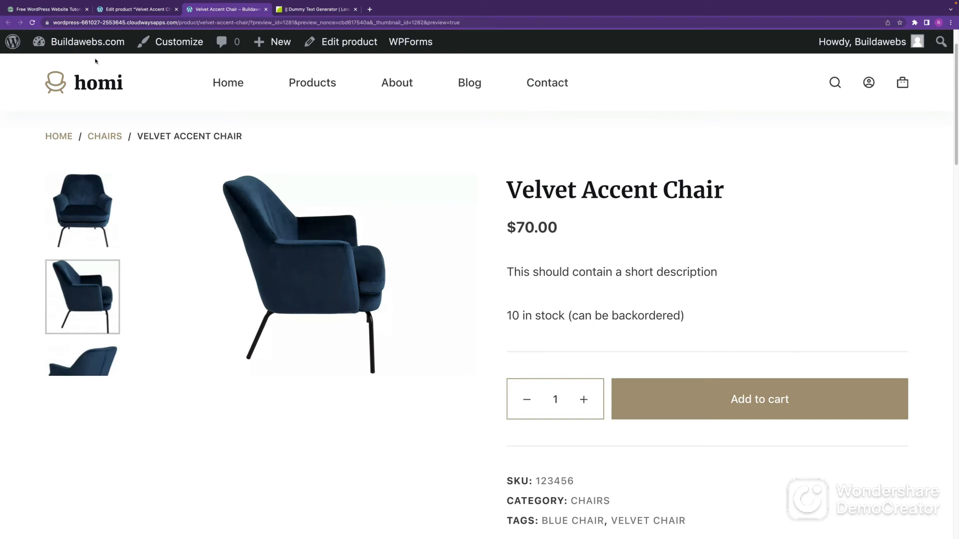
Open the Velvet Accent Chair in the product editor and go to the list of all products
{"action": "left_click", "coordinate": [358, 47]}
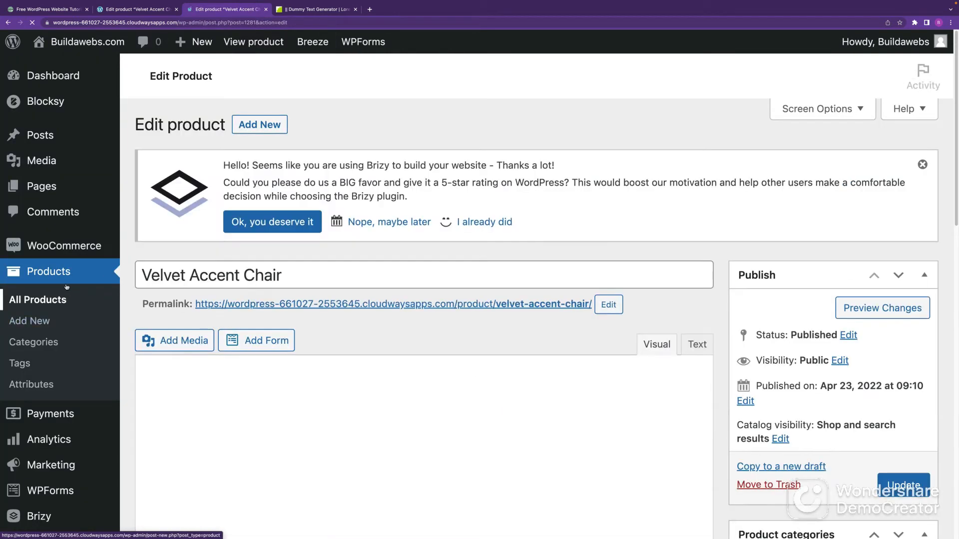
{"action": "left_click", "coordinate": [61, 273]}
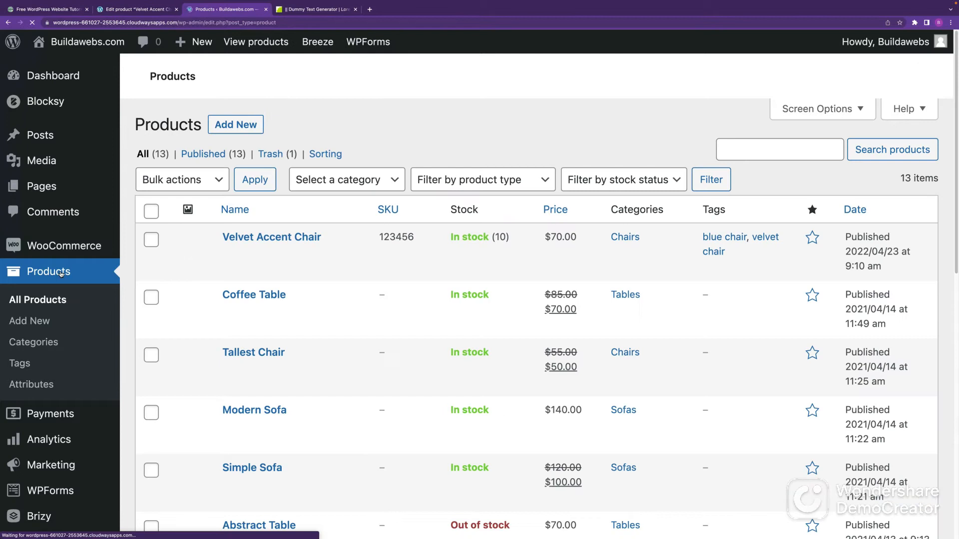
{"action": "scroll", "coordinate": [401, 408], "scroll_direction": "down", "scroll_amount": 3}
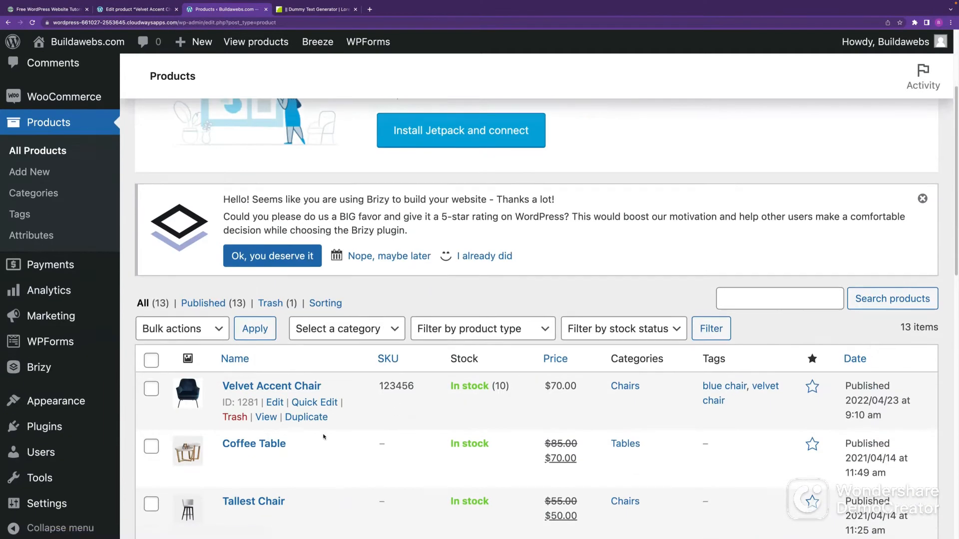
Review the Velvet Accent Chair's quick edit fields and close them without saving
{"action": "left_click", "coordinate": [314, 400]}
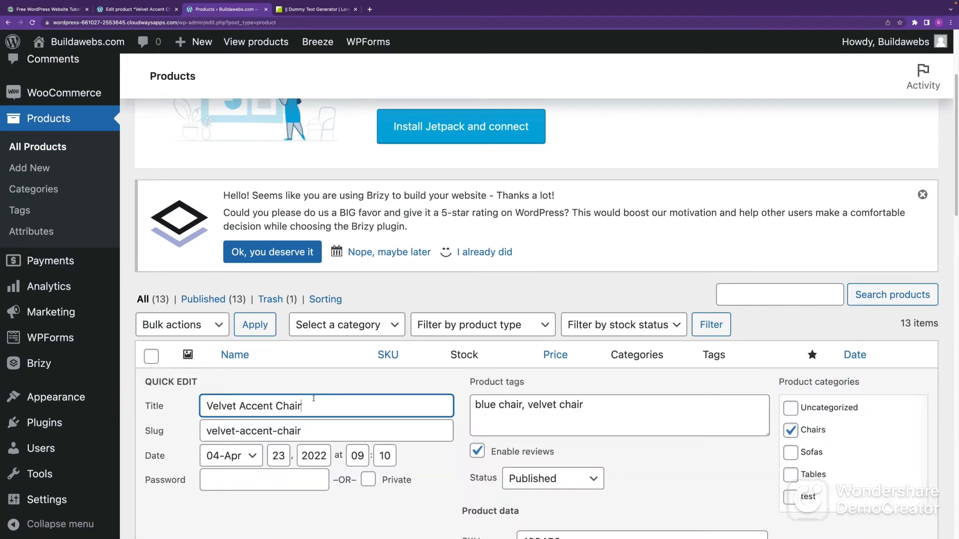
{"action": "scroll", "coordinate": [443, 418], "scroll_direction": "down", "scroll_amount": 3}
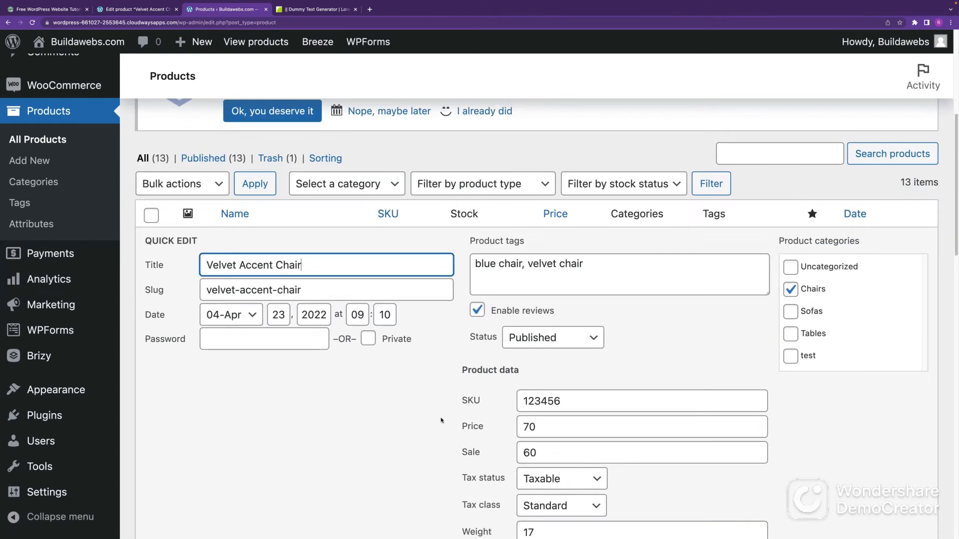
{"action": "scroll", "coordinate": [580, 443], "scroll_direction": "down", "scroll_amount": 1}
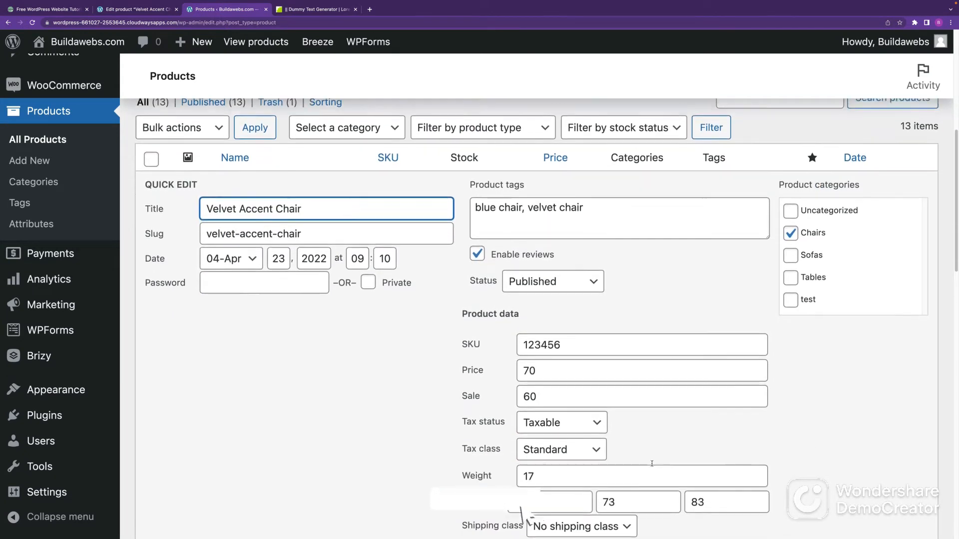
{"action": "scroll", "coordinate": [657, 464], "scroll_direction": "up", "scroll_amount": 3}
{"action": "scroll", "coordinate": [659, 463], "scroll_direction": "down", "scroll_amount": 6}
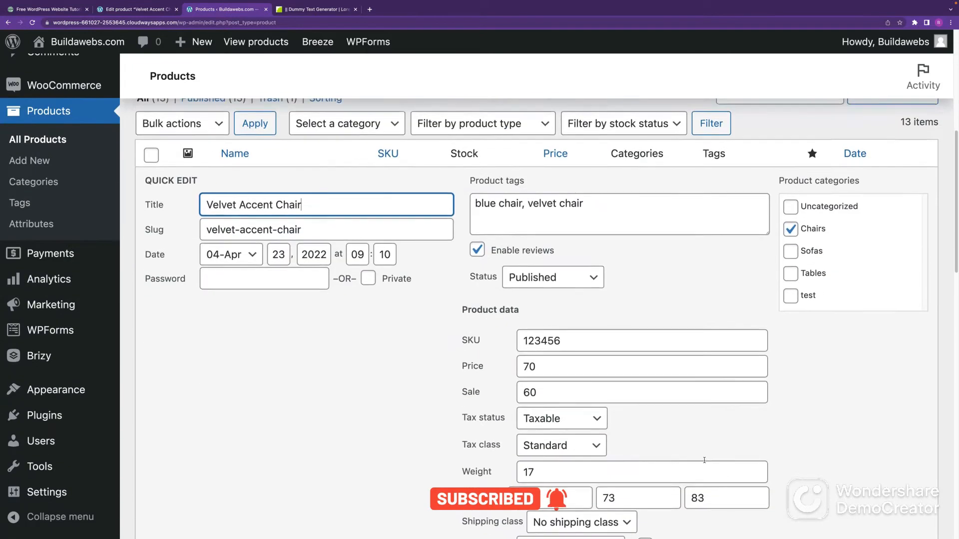
{"action": "left_click", "coordinate": [168, 504]}
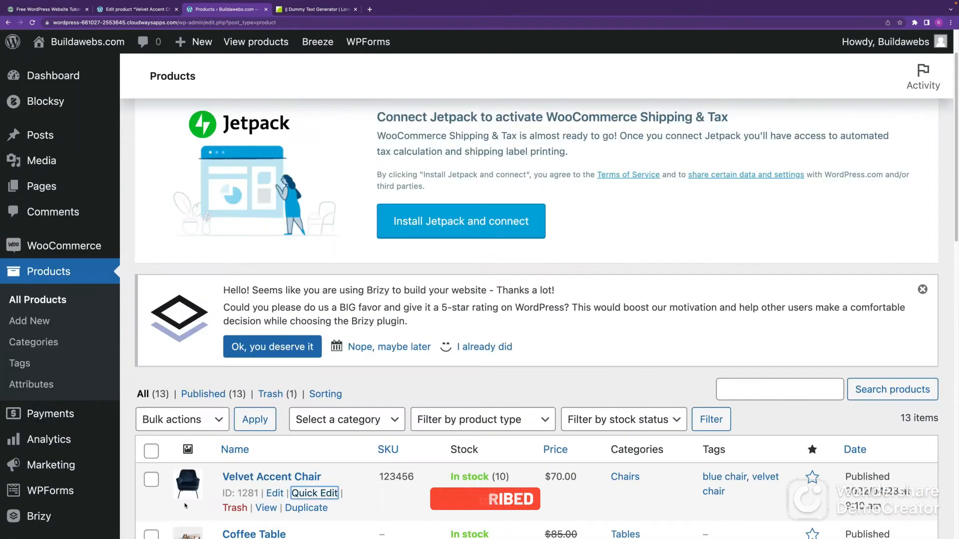
Open the Velvet Accent Chair's full edit page from the product list and go back to the list
{"action": "left_click", "coordinate": [275, 494]}
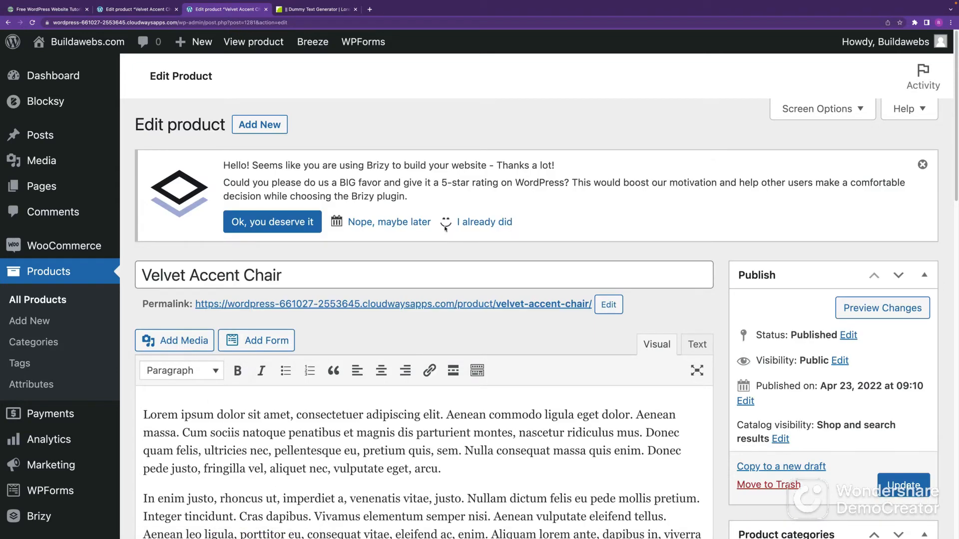
{"action": "left_click", "coordinate": [8, 23]}
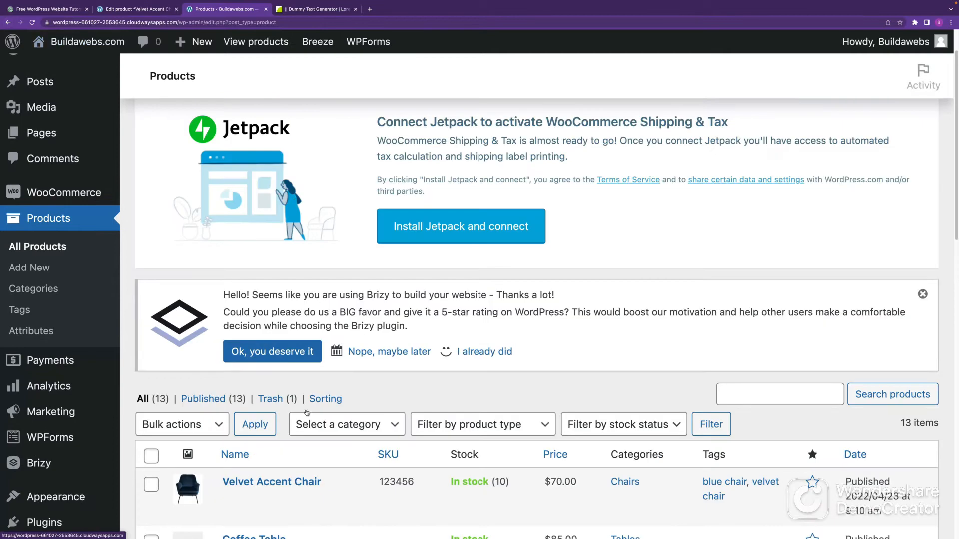
{"action": "scroll", "coordinate": [321, 422], "scroll_direction": "down", "scroll_amount": 3}
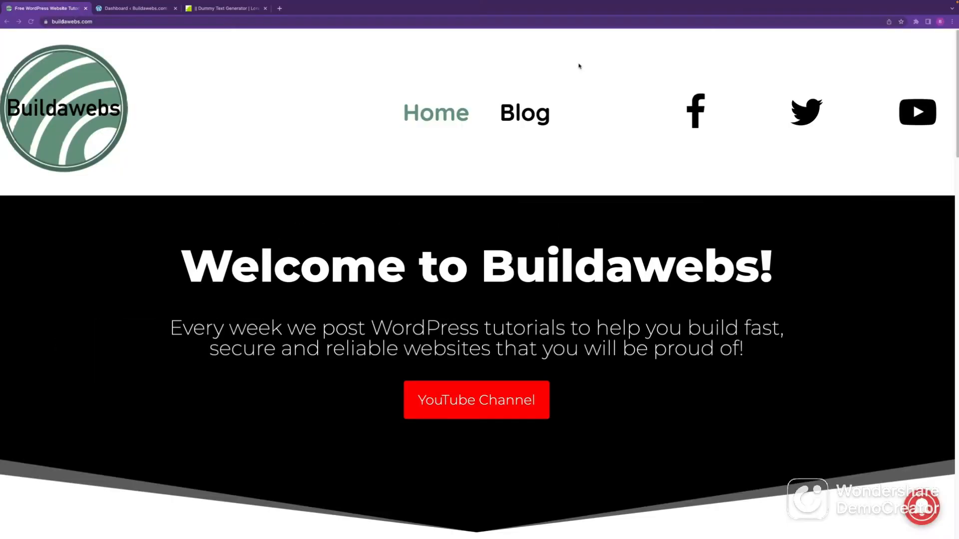
Switch to the WordPress dashboard, start a new WooCommerce product and name it "Sofa Service"
{"action": "left_click", "coordinate": [155, 10]}
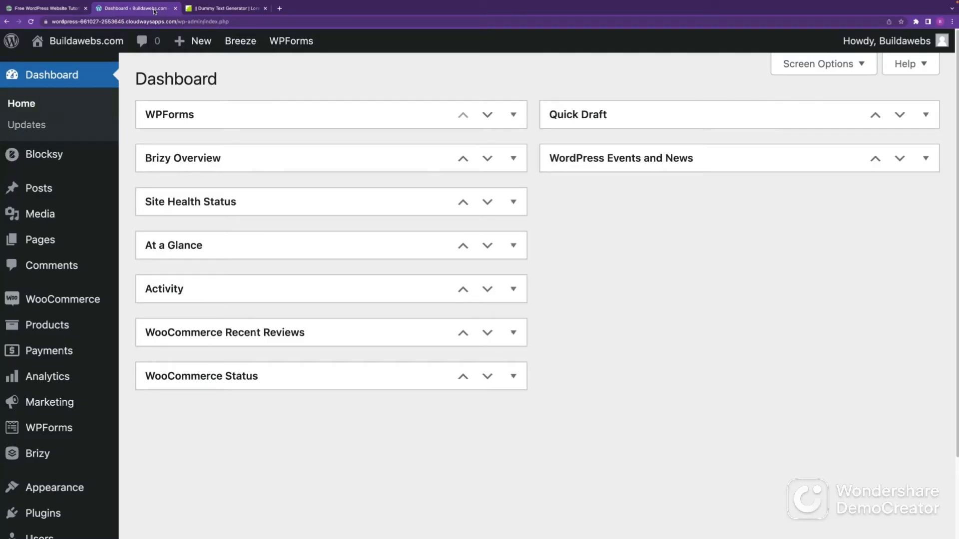
{"action": "mouse_move", "coordinate": [79, 305]}
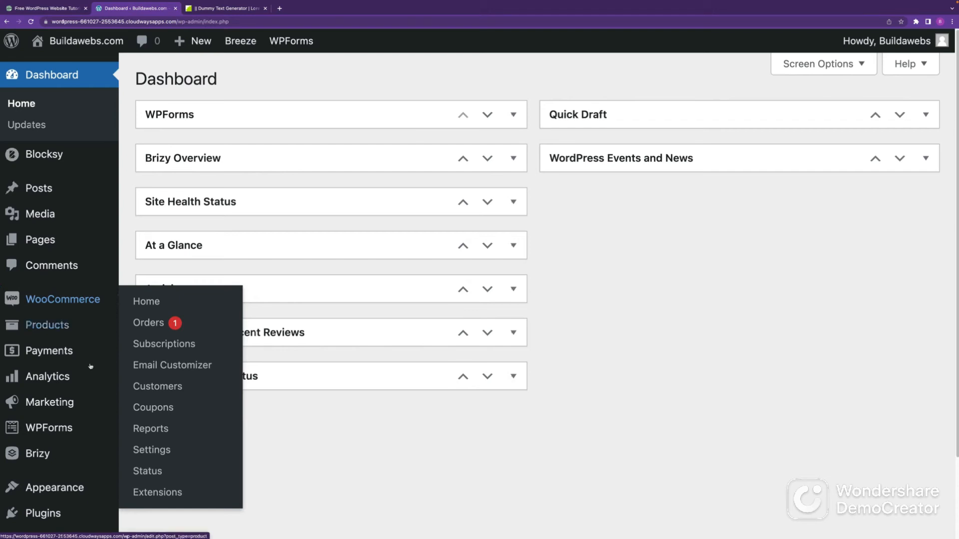
{"action": "mouse_move", "coordinate": [54, 511]}
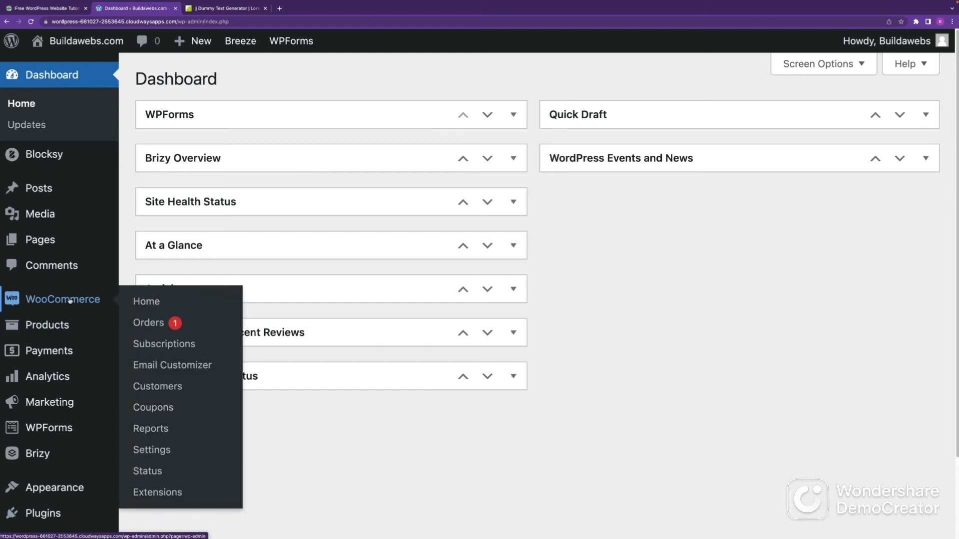
{"action": "mouse_move", "coordinate": [59, 327]}
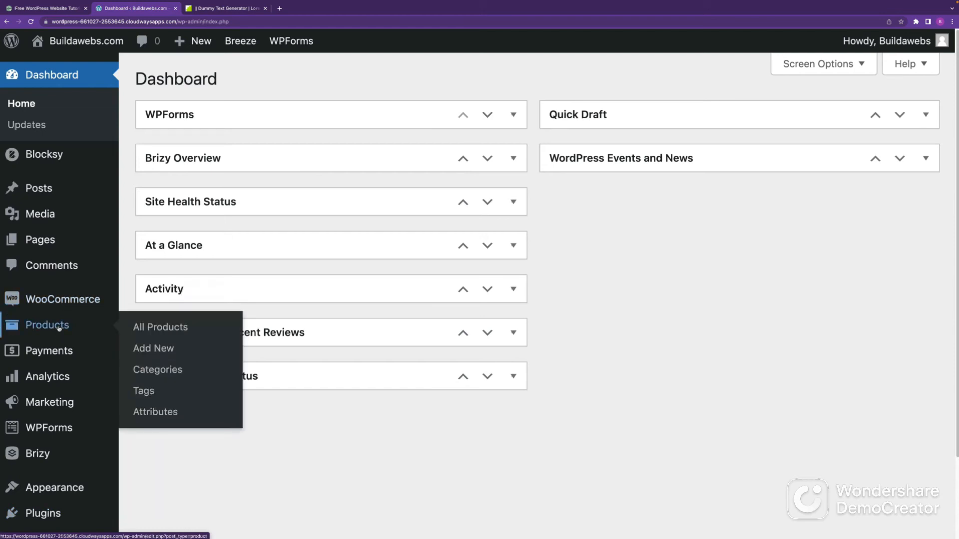
{"action": "left_click", "coordinate": [160, 349]}
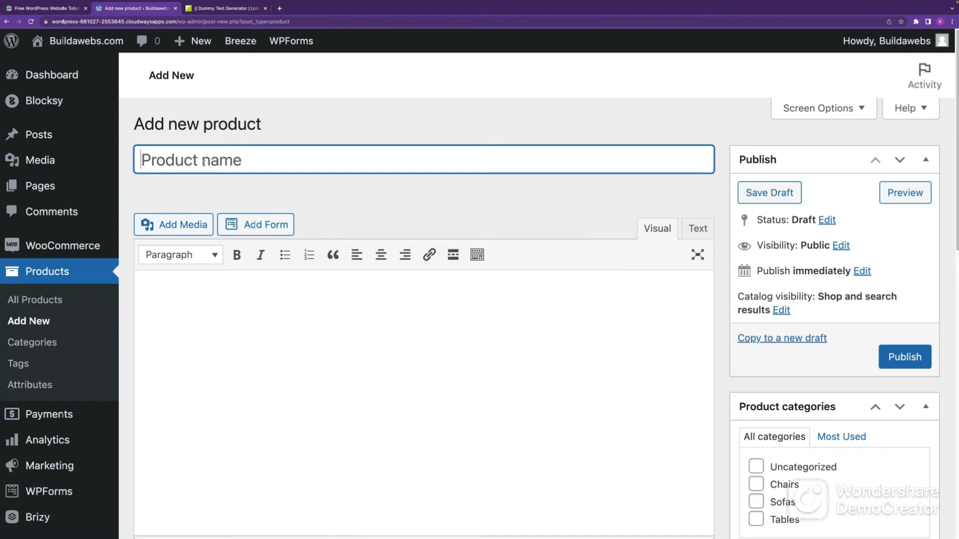
{"action": "type", "text": "Sofa "}
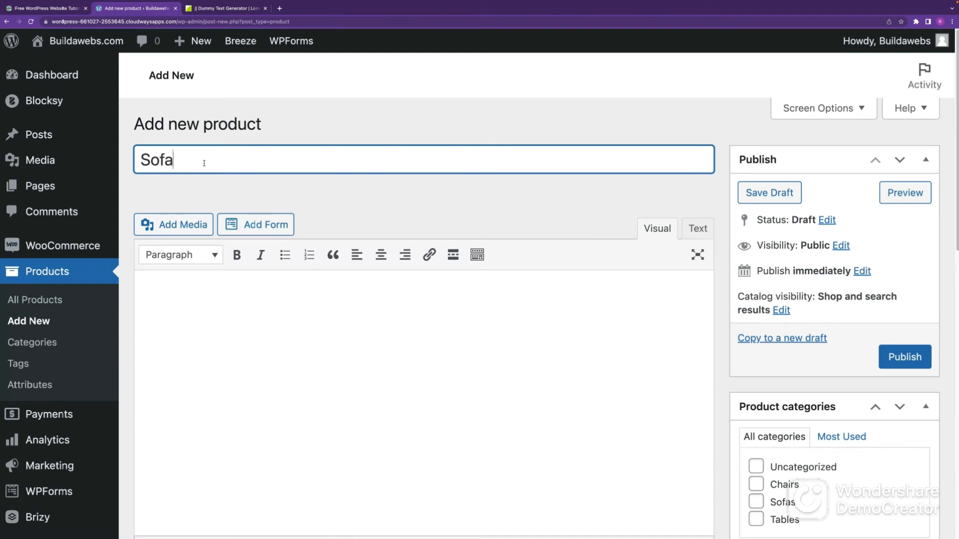
{"action": "type", "text": "Service"}
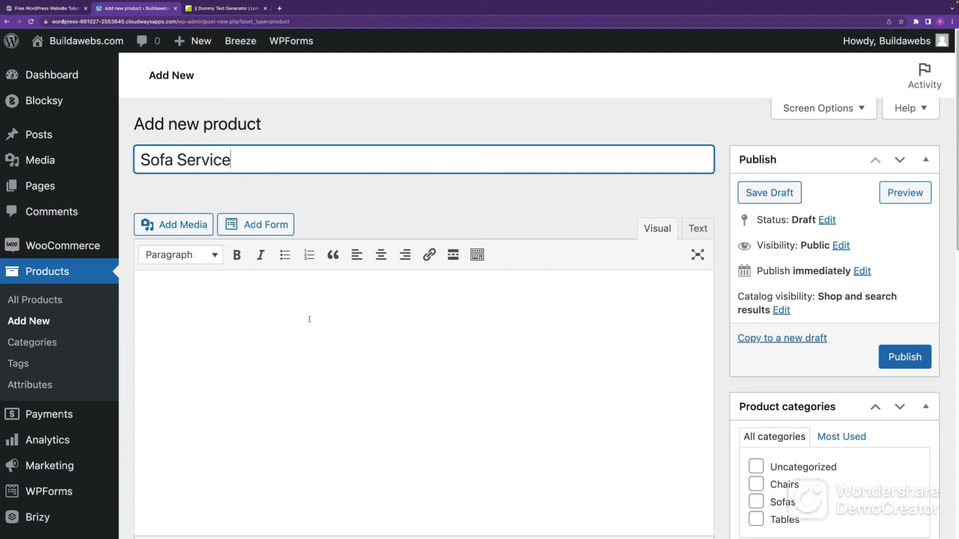
Copy the three paragraphs of lorem ipsum from the Dummy Text Generator page and paste them as the Sofa Service product description
{"action": "left_click", "coordinate": [281, 294]}
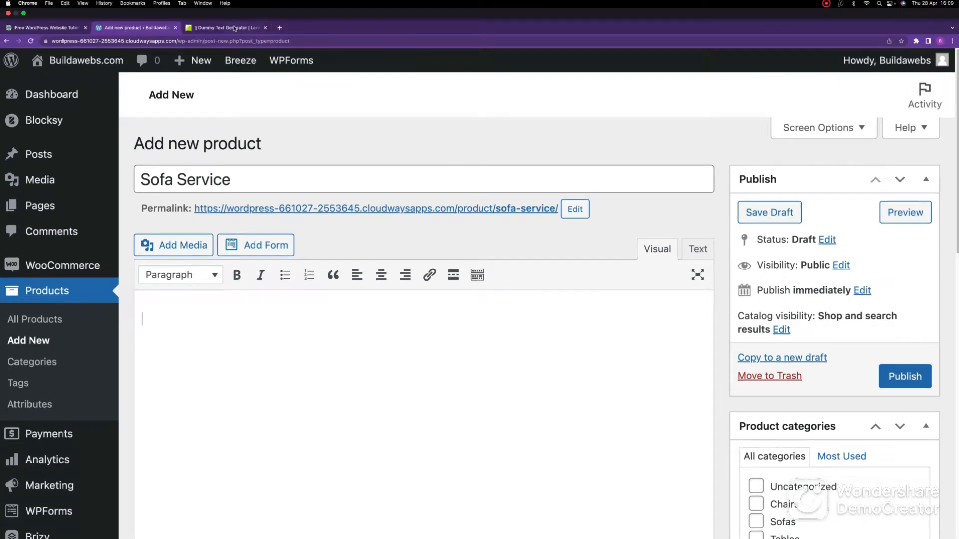
{"action": "left_click", "coordinate": [234, 29]}
{"action": "left_click", "coordinate": [417, 162]}
{"action": "left_click_drag", "start_coordinate": [414, 166], "coordinate": [571, 370]}
{"action": "key", "text": "ctrl+c"}
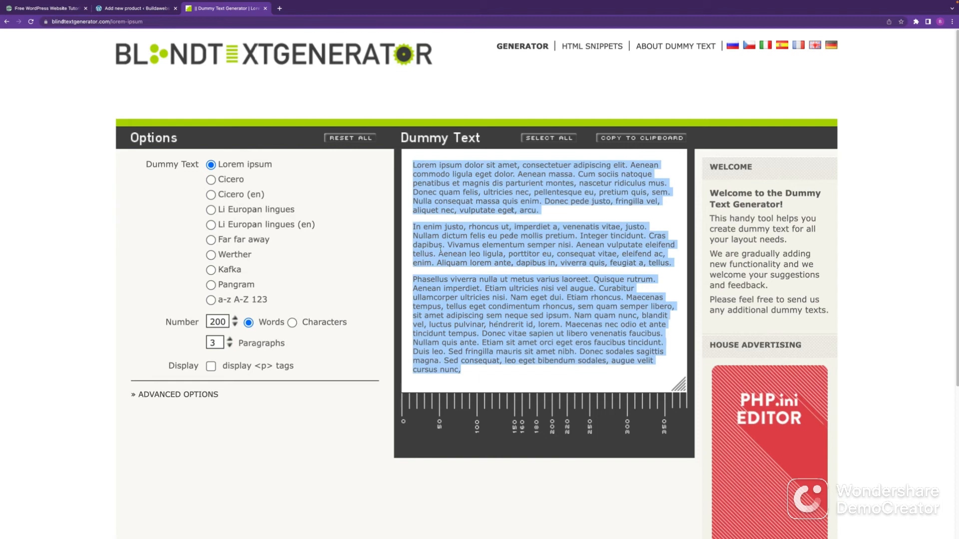
{"action": "left_click", "coordinate": [145, 8]}
{"action": "left_click", "coordinate": [192, 289]}
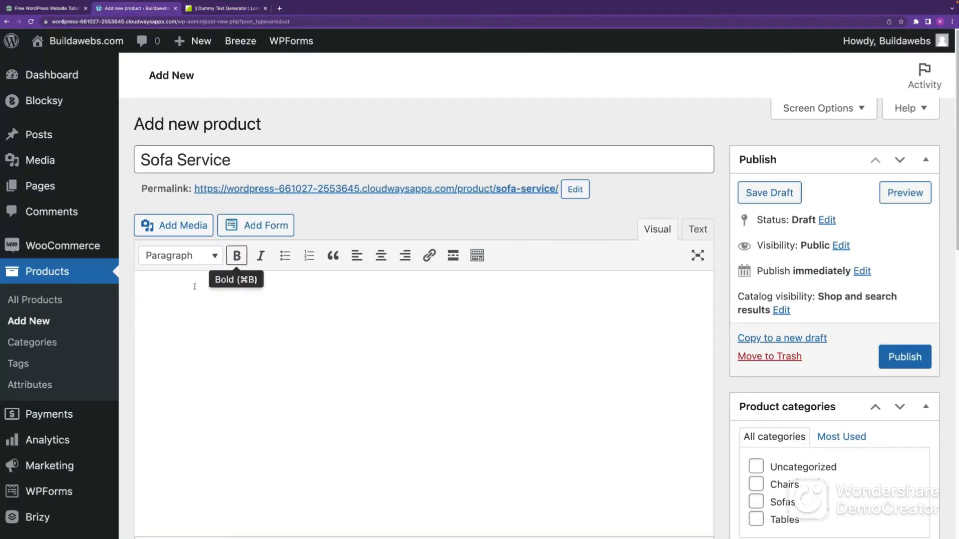
{"action": "key", "text": "ctrl+v"}
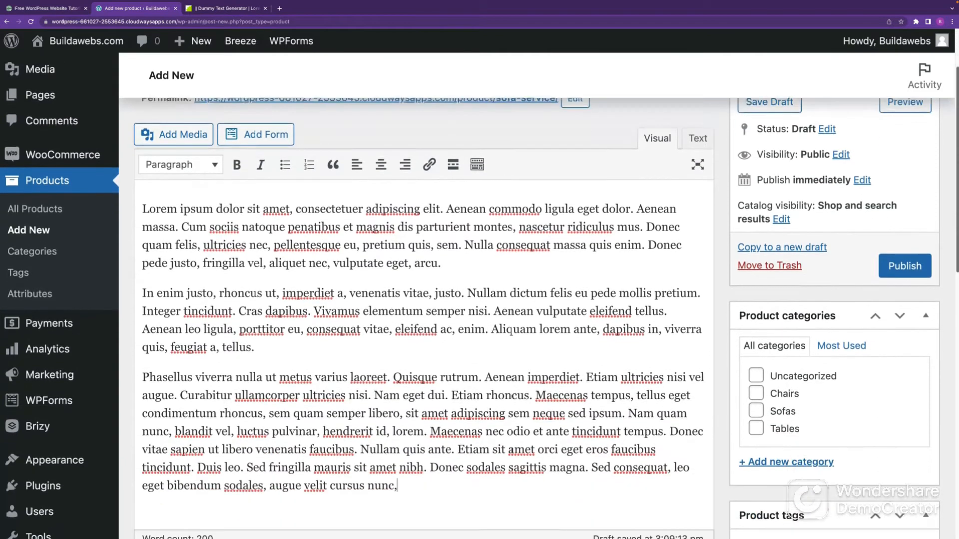
Assign the product to the Sofas category and to a newly created category named "Service"
{"action": "mouse_move", "coordinate": [957, 238]}
{"action": "left_mouse_down"}
{"action": "mouse_move", "coordinate": [958, 270]}
{"action": "mouse_move", "coordinate": [958, 249]}
{"action": "left_mouse_up"}
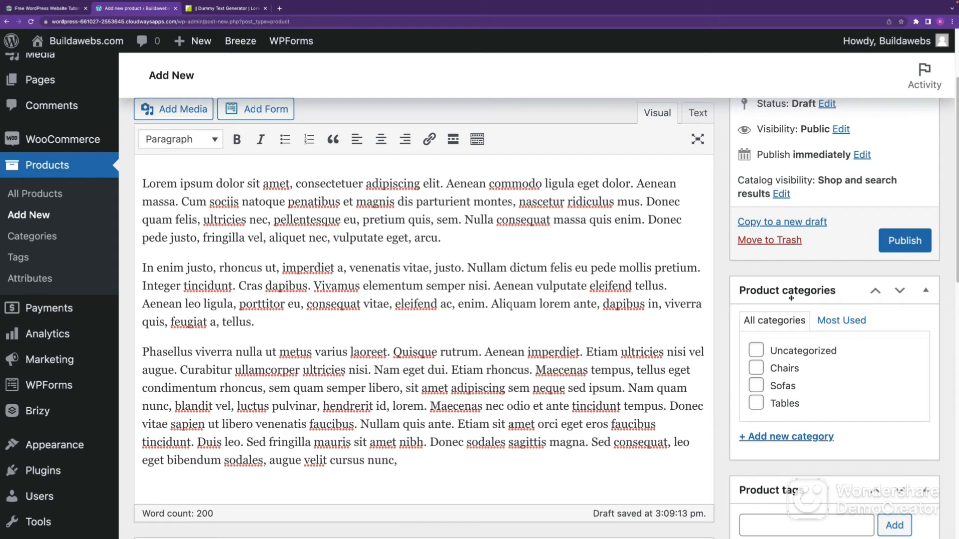
{"action": "left_click", "coordinate": [760, 388]}
{"action": "left_click", "coordinate": [796, 441]}
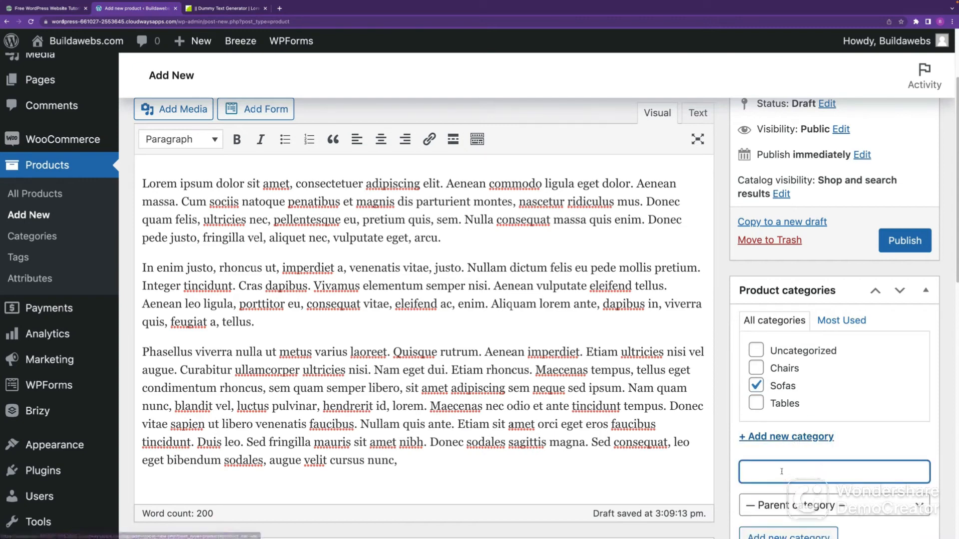
{"action": "type", "text": "Se"}
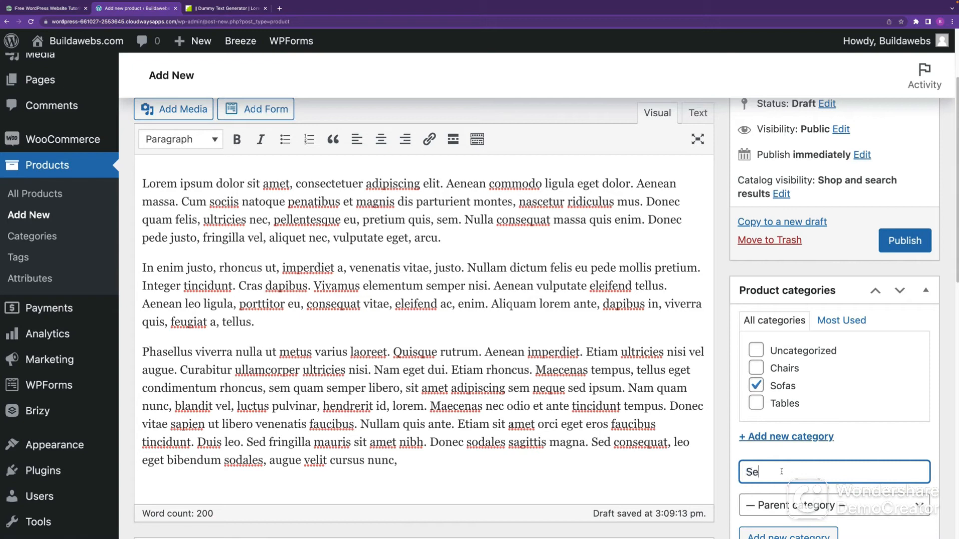
{"action": "type", "text": "rvice,"}
{"action": "key", "text": "BackSpace"}
{"action": "scroll", "coordinate": [884, 474], "scroll_direction": "down", "scroll_amount": 1}
{"action": "scroll", "coordinate": [868, 487], "scroll_direction": "down", "scroll_amount": 2}
{"action": "left_click", "coordinate": [772, 482]}
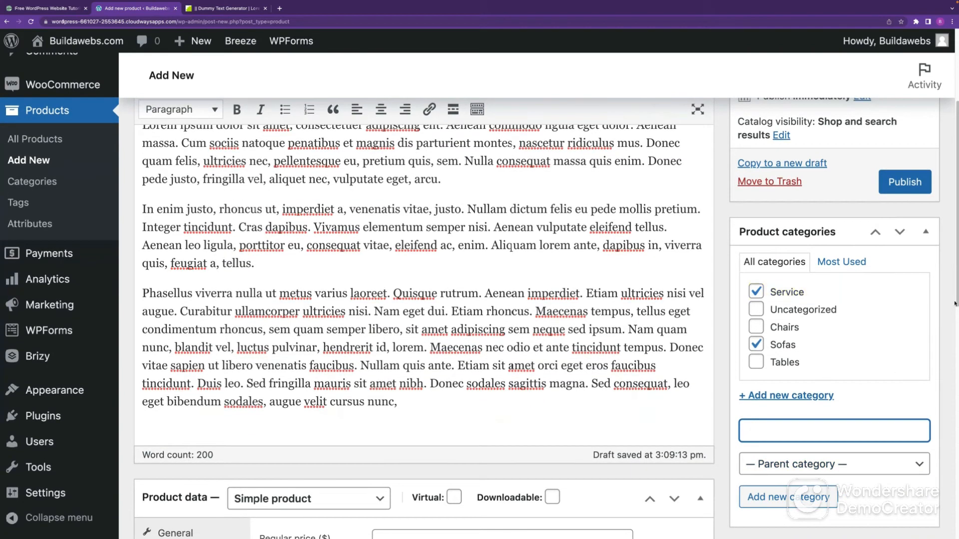
{"action": "left_click", "coordinate": [756, 292]}
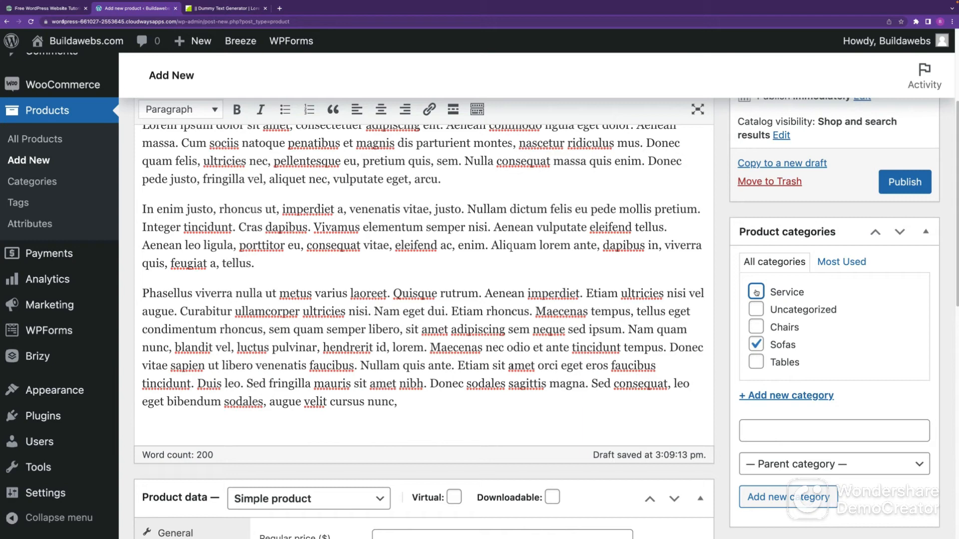
{"action": "left_click", "coordinate": [756, 292]}
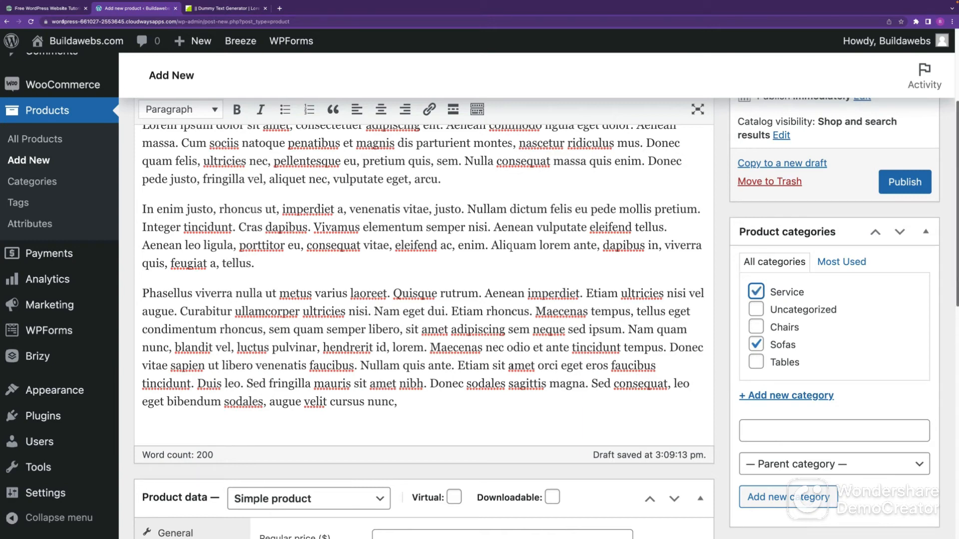
Add the product tags "maintenance" and "servicing"
{"action": "scroll", "coordinate": [872, 367], "scroll_direction": "down", "scroll_amount": 5}
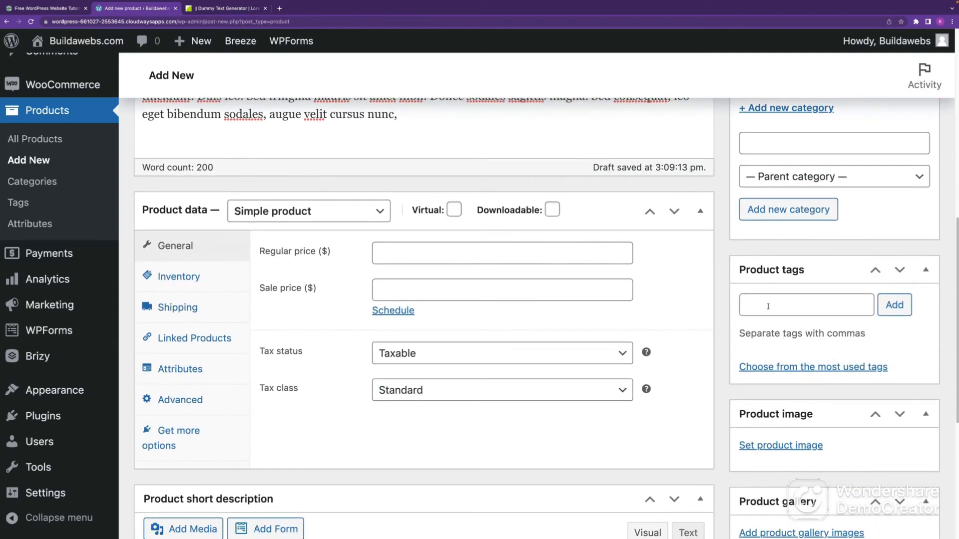
{"action": "left_click", "coordinate": [764, 305]}
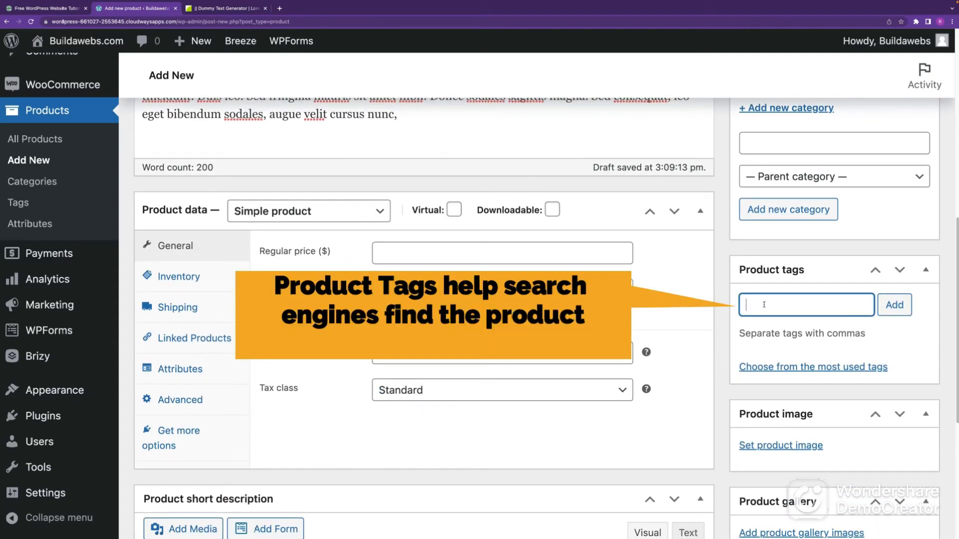
{"action": "type", "text": "maintenance"}
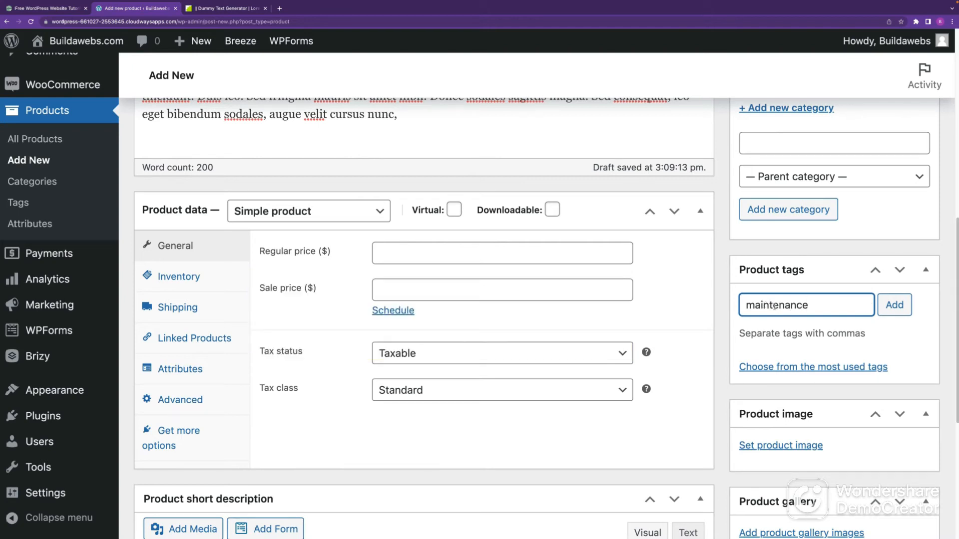
{"action": "left_click", "coordinate": [901, 309]}
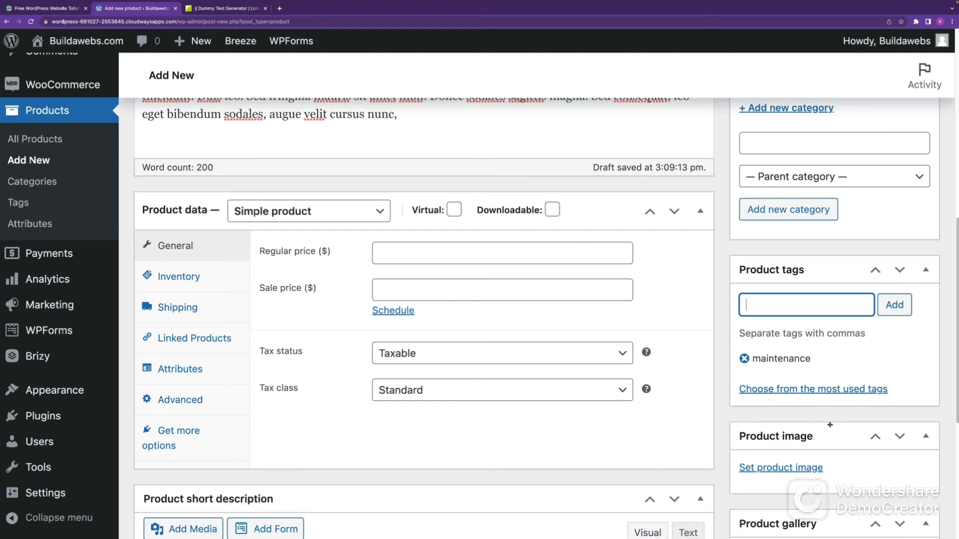
{"action": "left_click", "coordinate": [815, 393]}
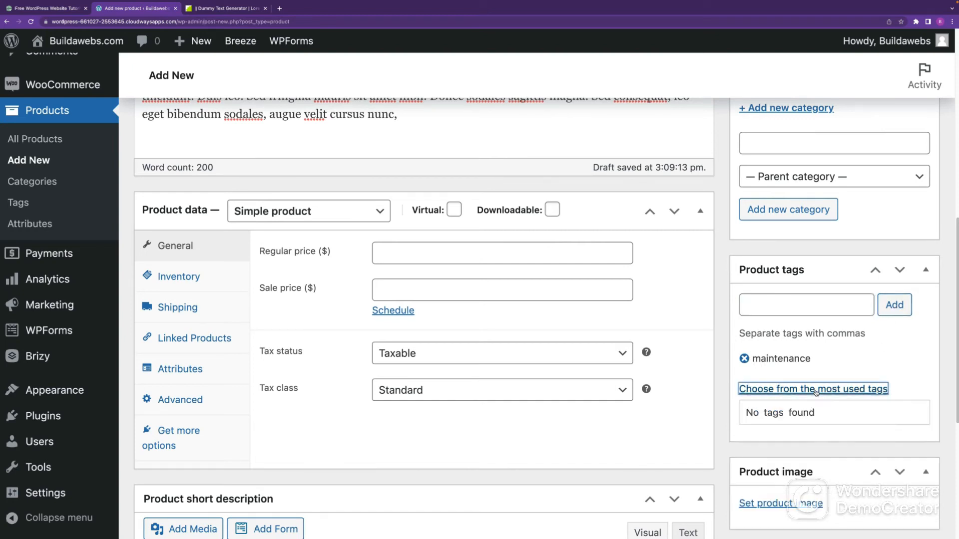
{"action": "left_click", "coordinate": [780, 307]}
{"action": "type", "text": "serv"}
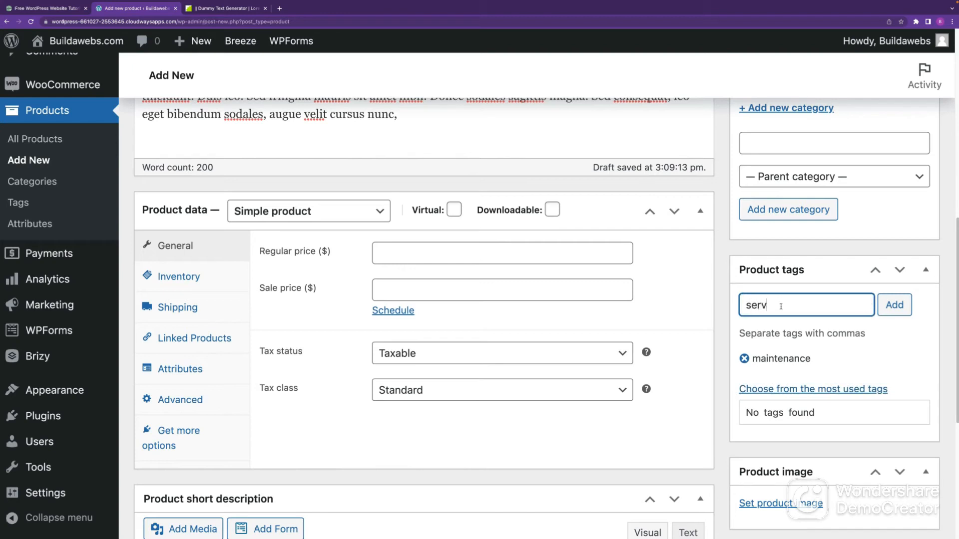
{"action": "type", "text": "icing"}
{"action": "left_click", "coordinate": [904, 310]}
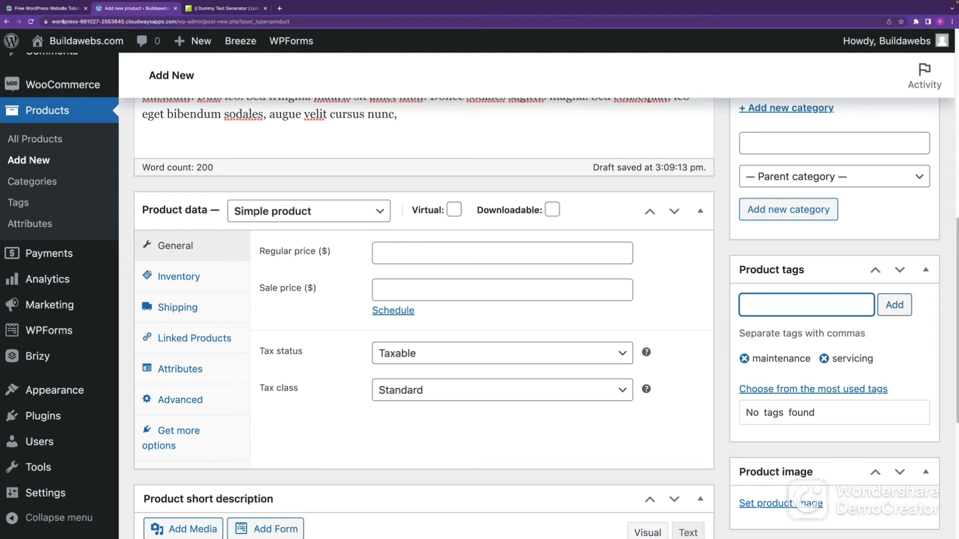
Set the product image to the cleaning bucket picture bucket-g488f20faf_1280.png from the media library
{"action": "scroll", "coordinate": [905, 312], "scroll_direction": "down", "scroll_amount": 3}
{"action": "scroll", "coordinate": [778, 372], "scroll_direction": "down", "scroll_amount": 1}
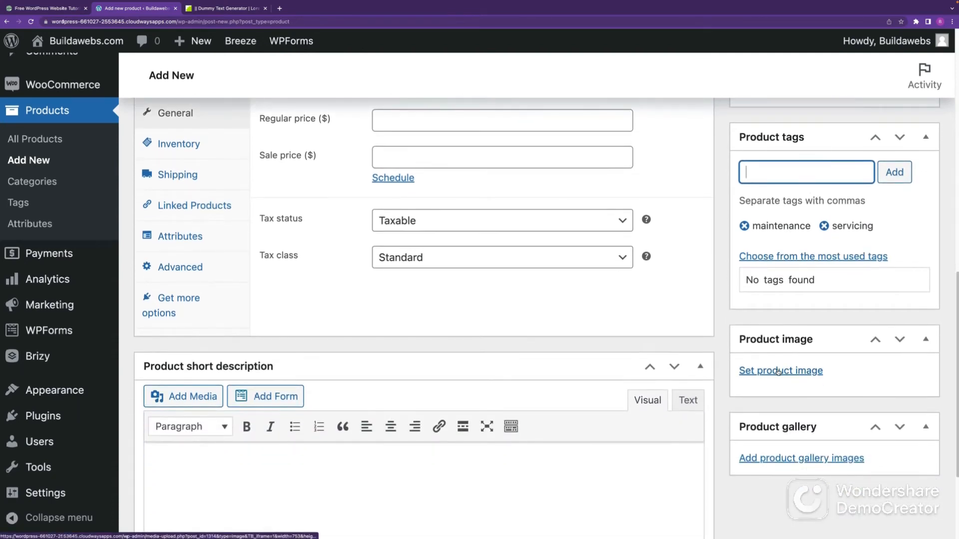
{"action": "left_click", "coordinate": [778, 372]}
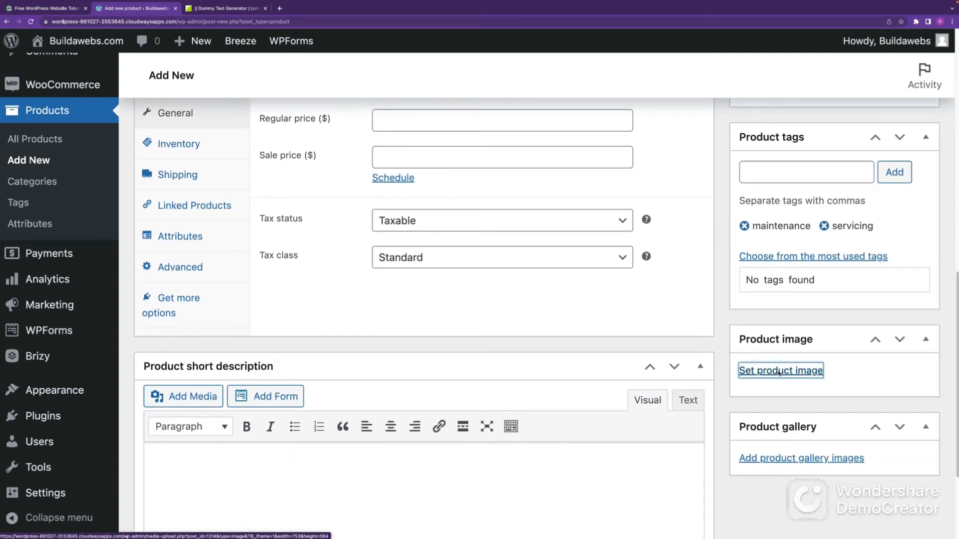
{"action": "left_click", "coordinate": [93, 238]}
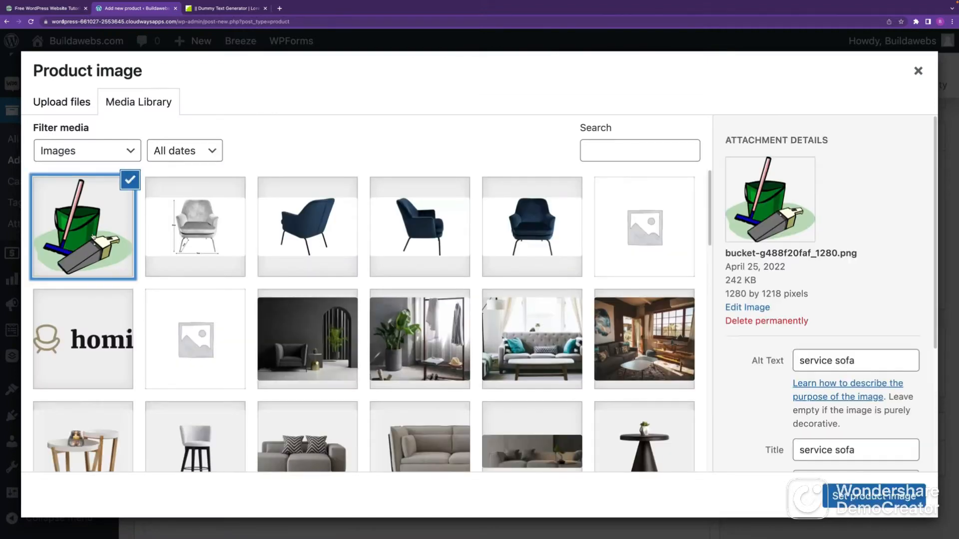
{"action": "left_click", "coordinate": [58, 103]}
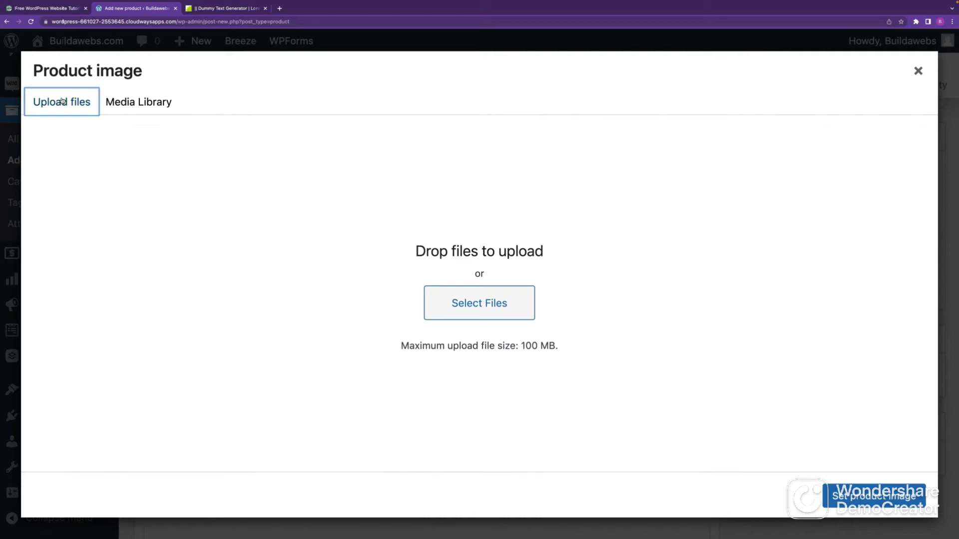
{"action": "left_click", "coordinate": [132, 106]}
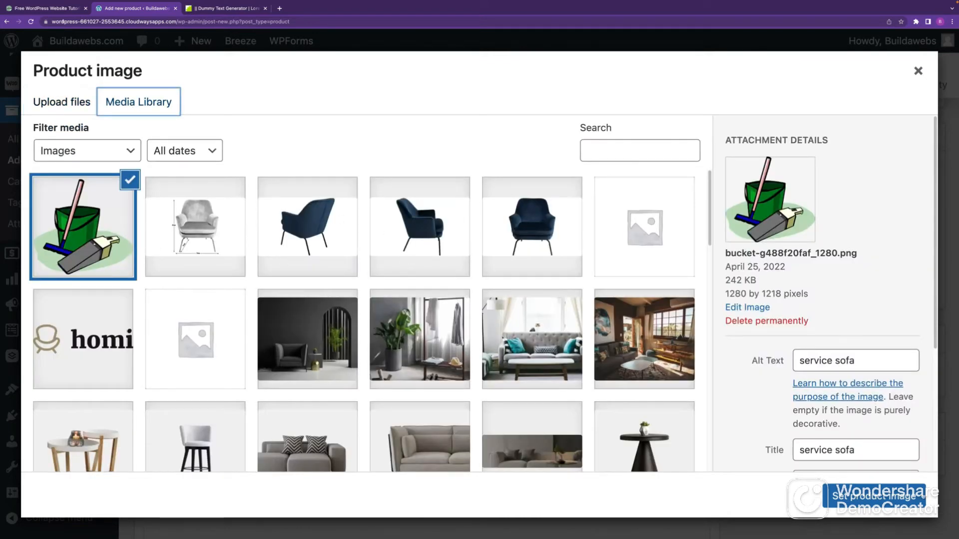
{"action": "left_click", "coordinate": [874, 497]}
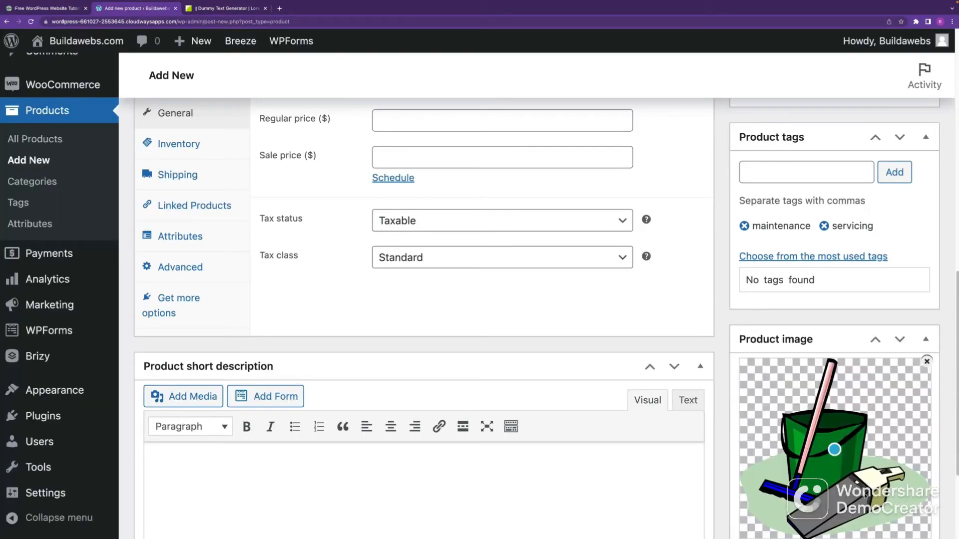
{"action": "scroll", "coordinate": [776, 453], "scroll_direction": "down", "scroll_amount": 3}
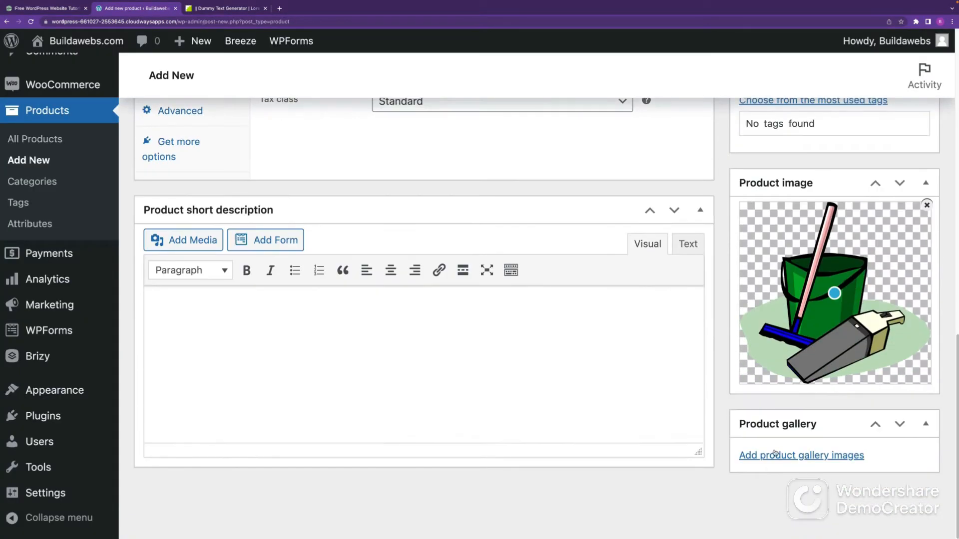
{"action": "left_click", "coordinate": [794, 456]}
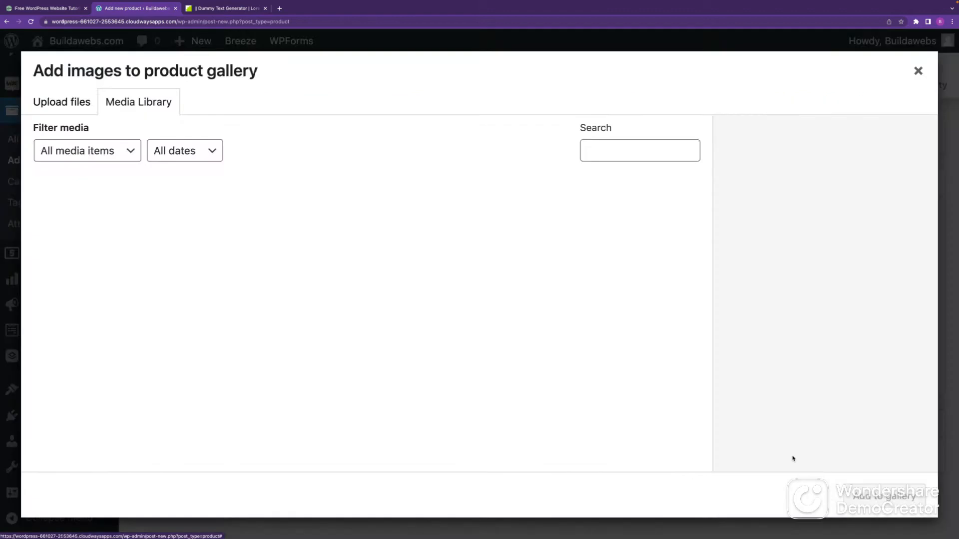
{"action": "left_click", "coordinate": [918, 70]}
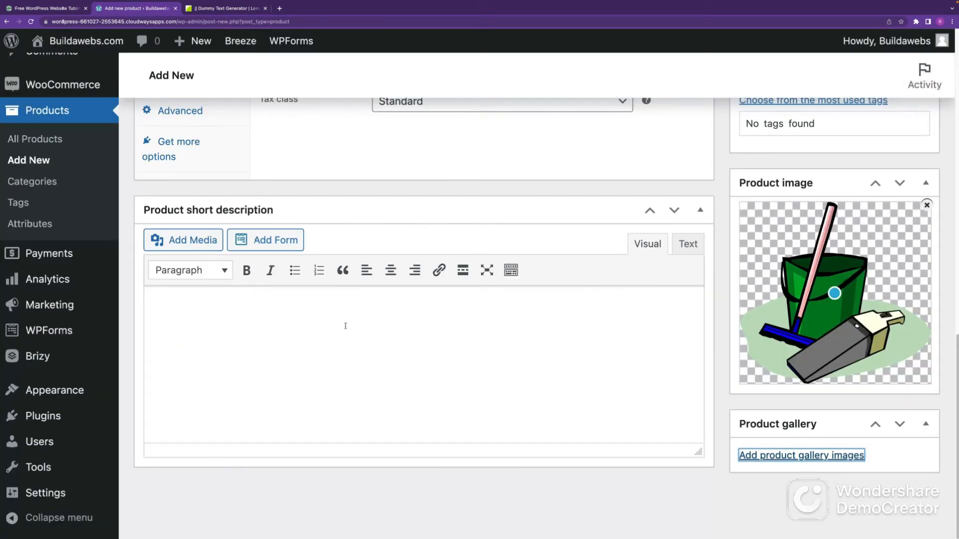
Enter "Please choose an option from the below" as the product short description
{"action": "left_click", "coordinate": [275, 311]}
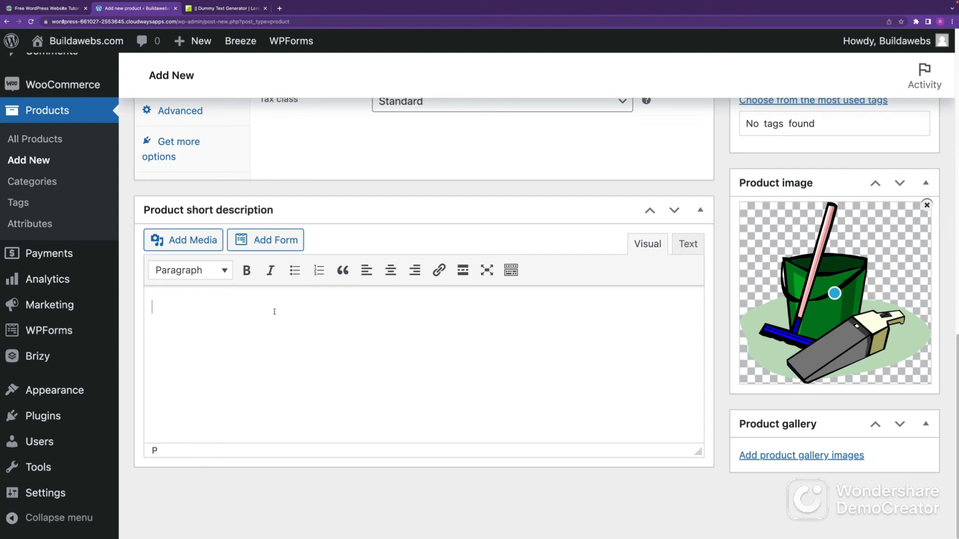
{"action": "type", "text": "Please choose an "}
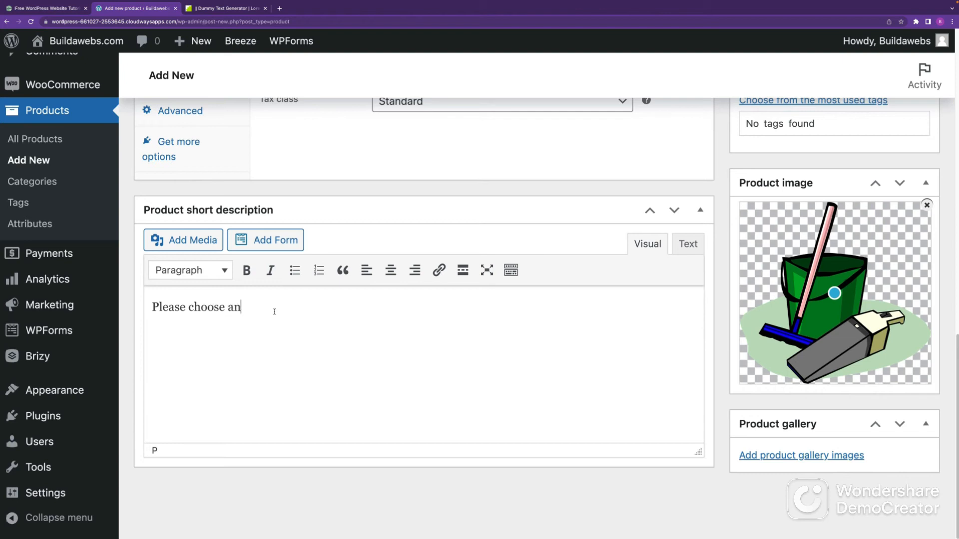
{"action": "type", "text": "o"}
{"action": "type", "text": "ption from the beloiw"}
{"action": "key", "text": "BackSpace"}
{"action": "key", "text": "BackSpace"}
{"action": "type", "text": "w"}
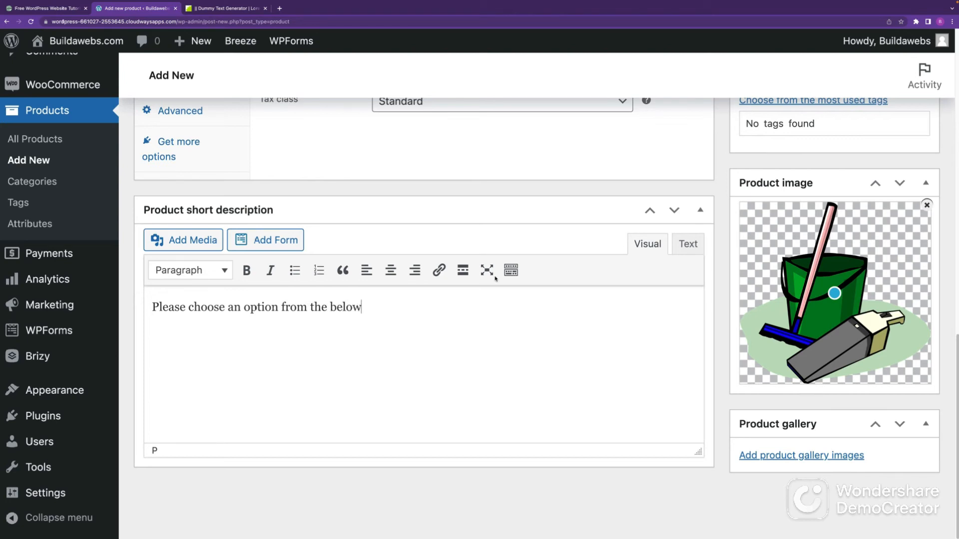
Change the product type to Grouped product and return to the product's publishing options
{"action": "scroll", "coordinate": [834, 294], "scroll_direction": "up", "scroll_amount": 7}
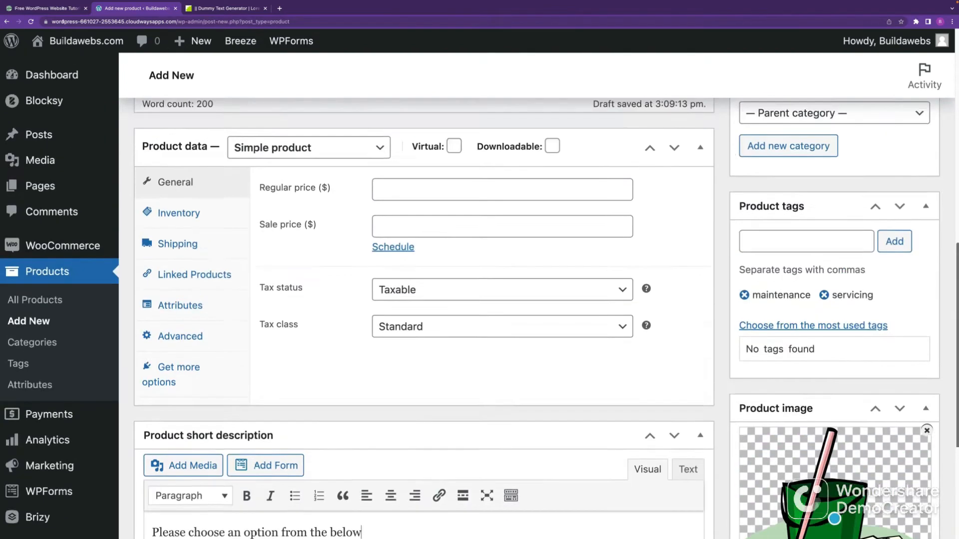
{"action": "scroll", "coordinate": [955, 106], "scroll_direction": "up", "scroll_amount": 5}
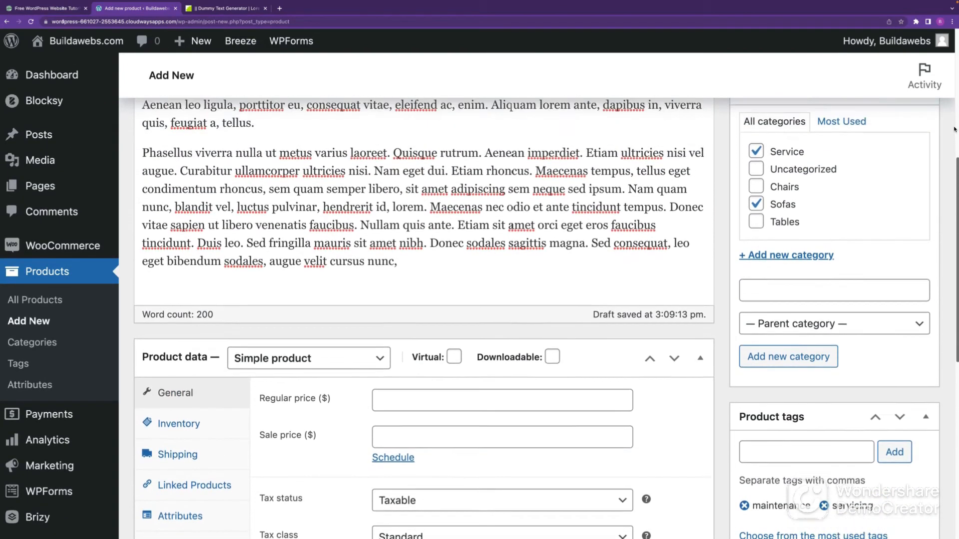
{"action": "scroll", "coordinate": [955, 106], "scroll_direction": "down", "scroll_amount": 4}
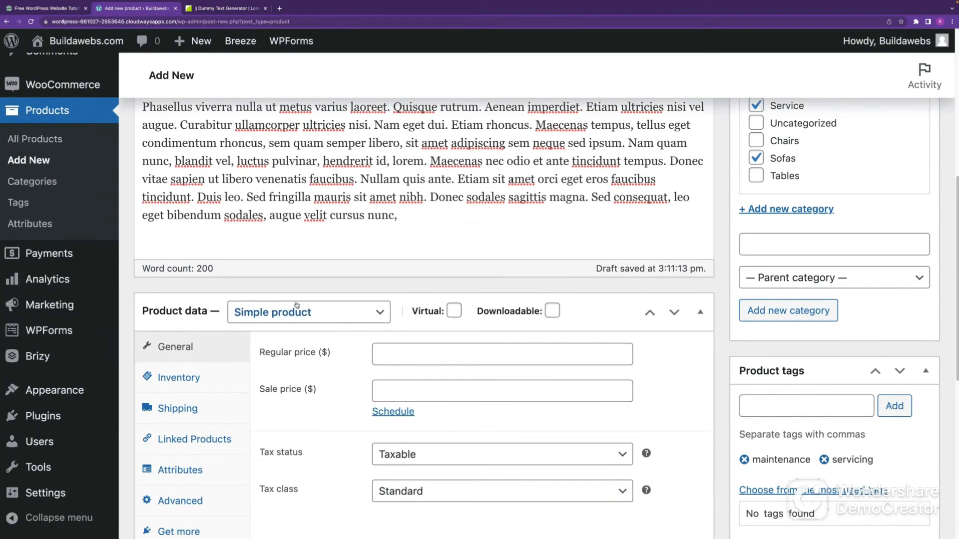
{"action": "left_click", "coordinate": [294, 315]}
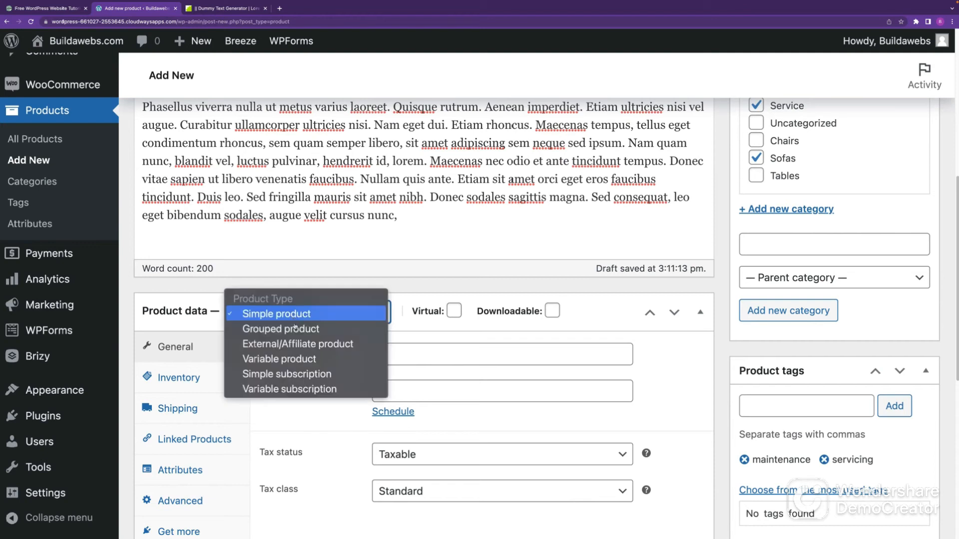
{"action": "left_click", "coordinate": [294, 327]}
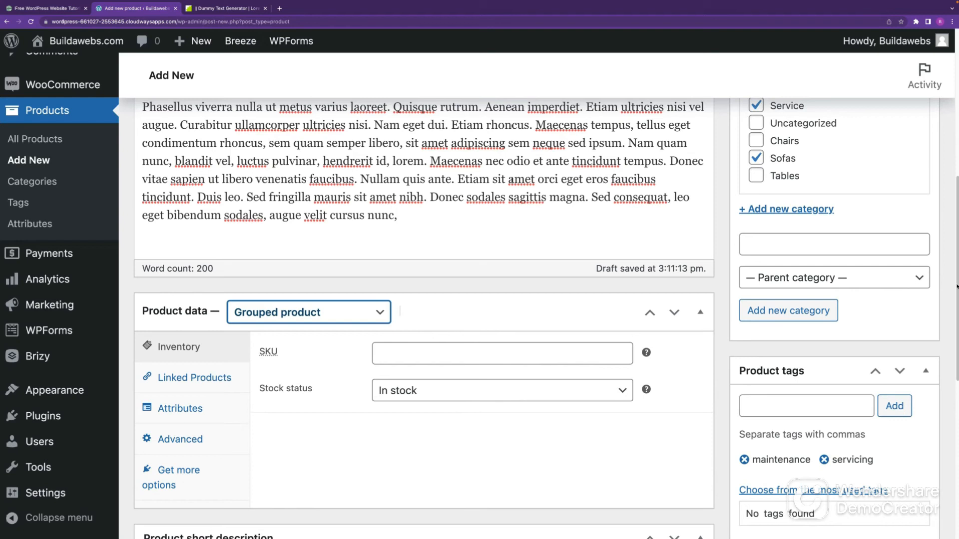
{"action": "left_click_drag", "start_coordinate": [956, 285], "coordinate": [954, 151]}
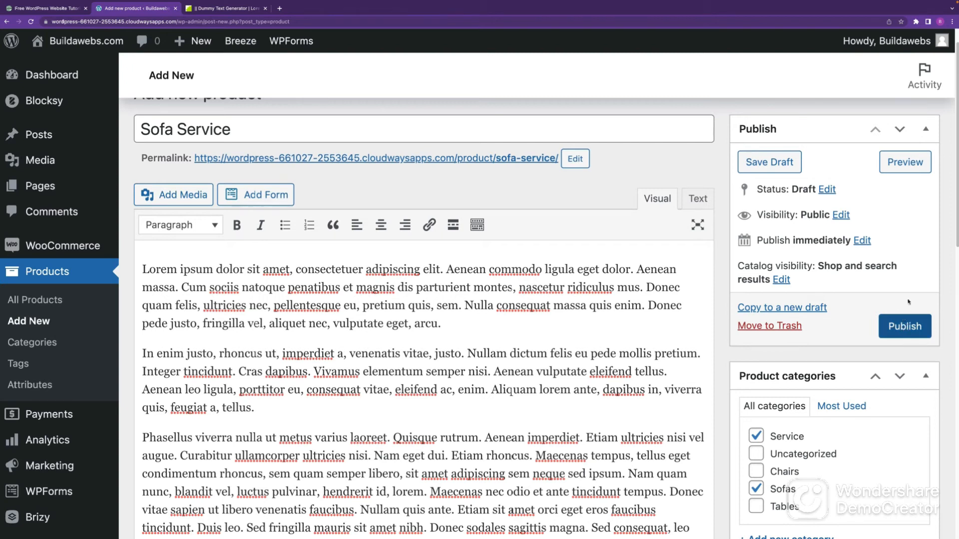
Publish the Sofa Service product immediately, view its store page, and return to editing the product
{"action": "left_click", "coordinate": [863, 241]}
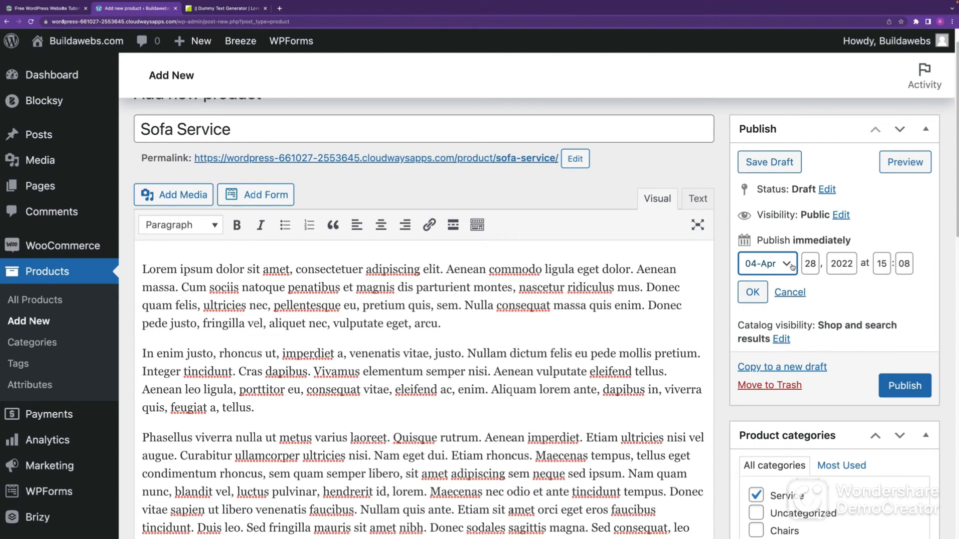
{"action": "left_click", "coordinate": [790, 293]}
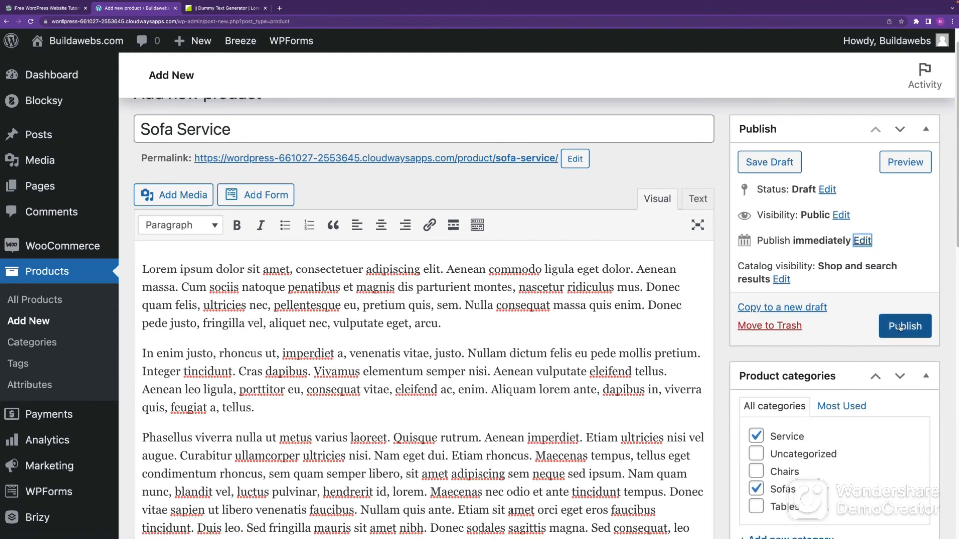
{"action": "left_click", "coordinate": [900, 327]}
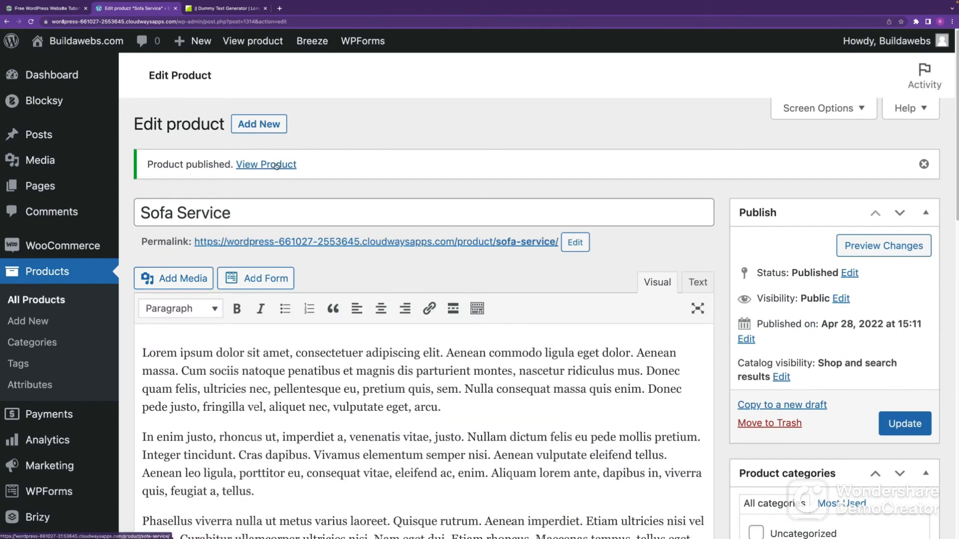
{"action": "left_click", "coordinate": [276, 165]}
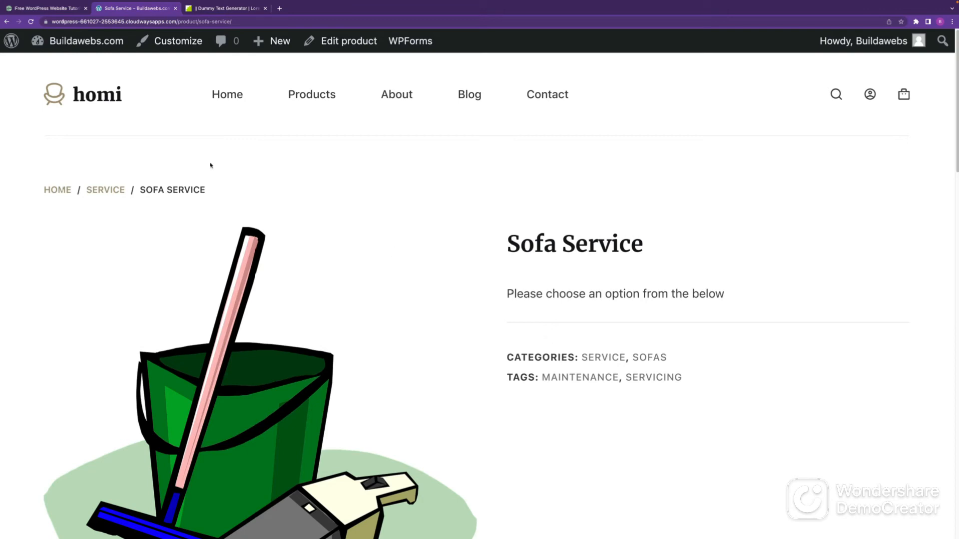
{"action": "left_click", "coordinate": [7, 22]}
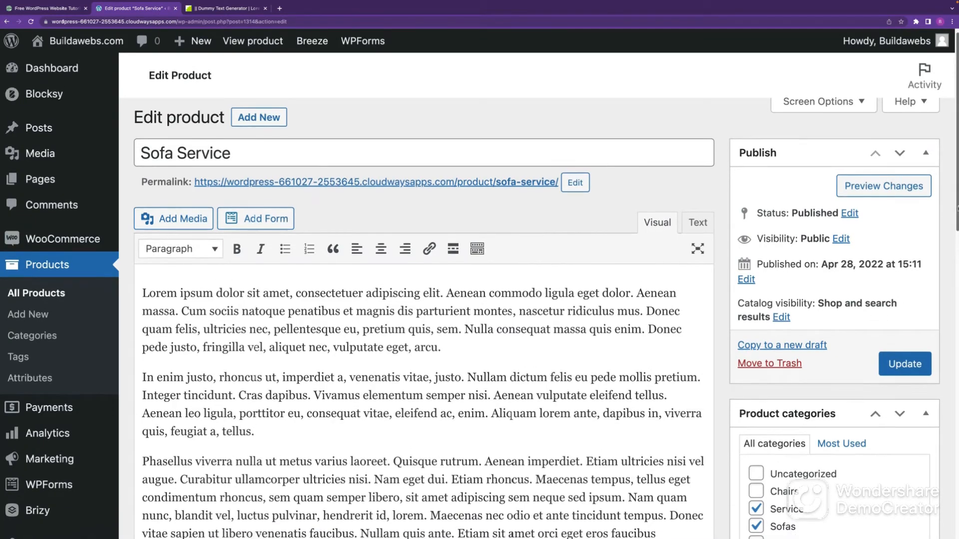
Copy the Sofa Service product to a new draft and title it "Sofa Service - 1 Year"
{"action": "scroll", "coordinate": [955, 229], "scroll_direction": "down", "scroll_amount": 2}
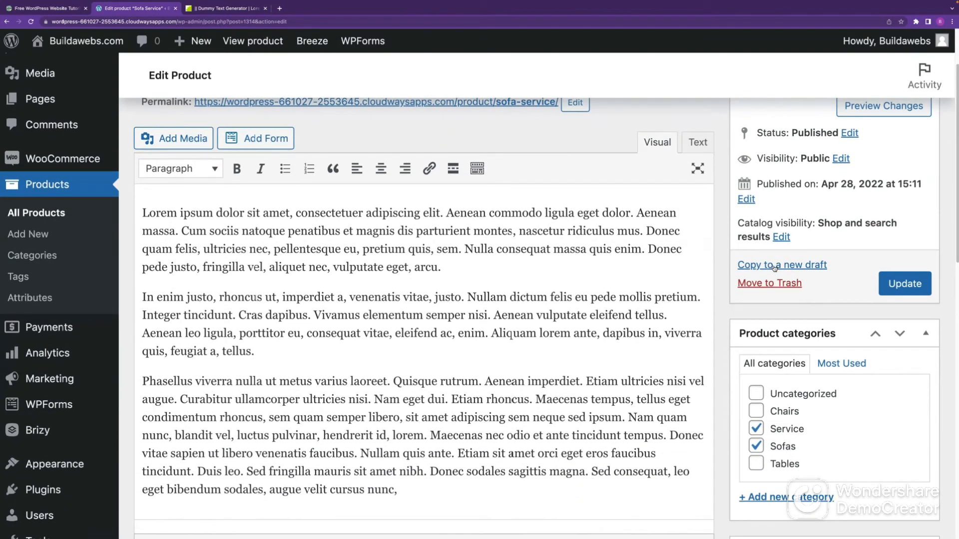
{"action": "left_click", "coordinate": [774, 267]}
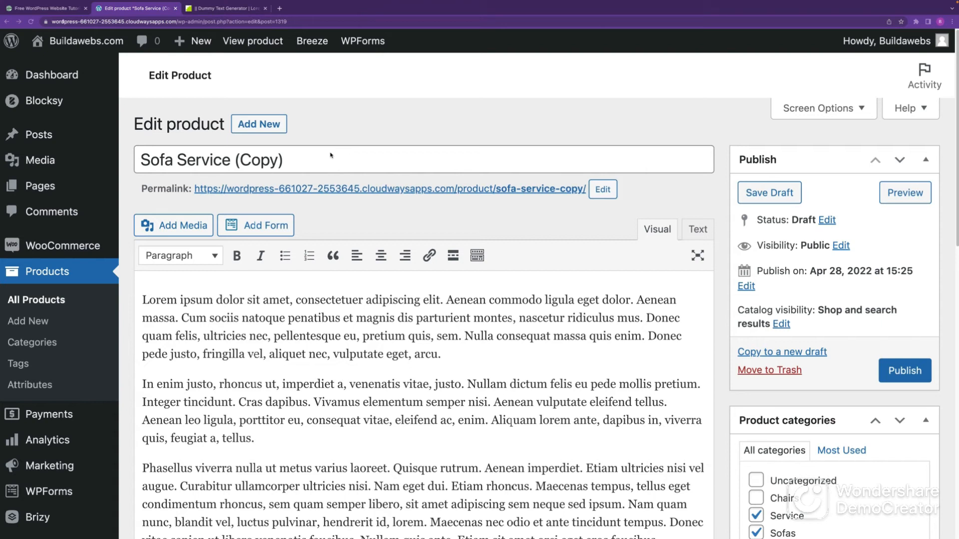
{"action": "left_click", "coordinate": [306, 158]}
{"action": "key", "text": "BackSpace"}
{"action": "key", "text": "BackSpace"}
{"action": "key", "text": "BackSpace"}
{"action": "key", "text": "BackSpace"}
{"action": "key", "text": "BackSpace"}
{"action": "key", "text": "BackSpace"}
{"action": "key", "text": "BackSpace"}
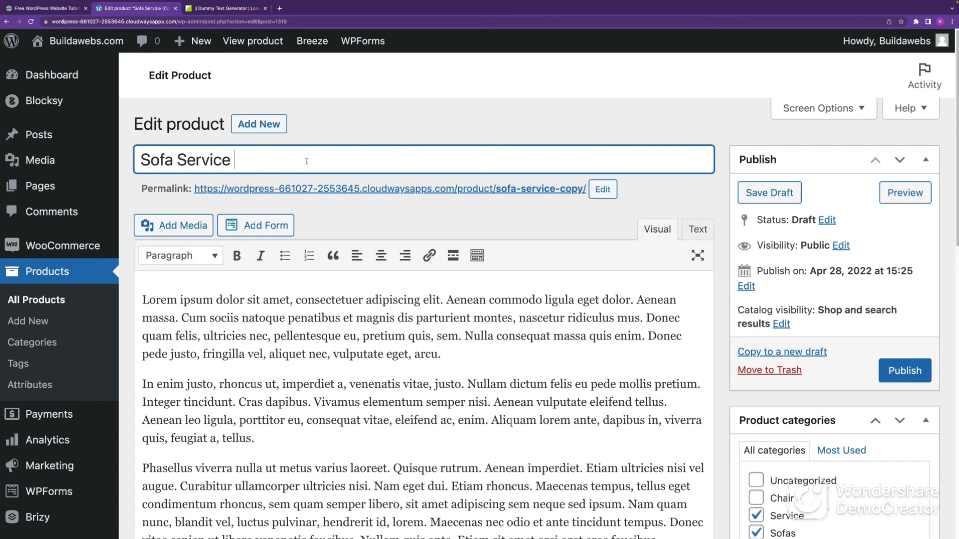
{"action": "type", "text": "- 1 Year"}
Make the 1 Year service a virtual Simple product with a regular price of 80
{"action": "scroll", "coordinate": [335, 400], "scroll_direction": "down", "scroll_amount": 6}
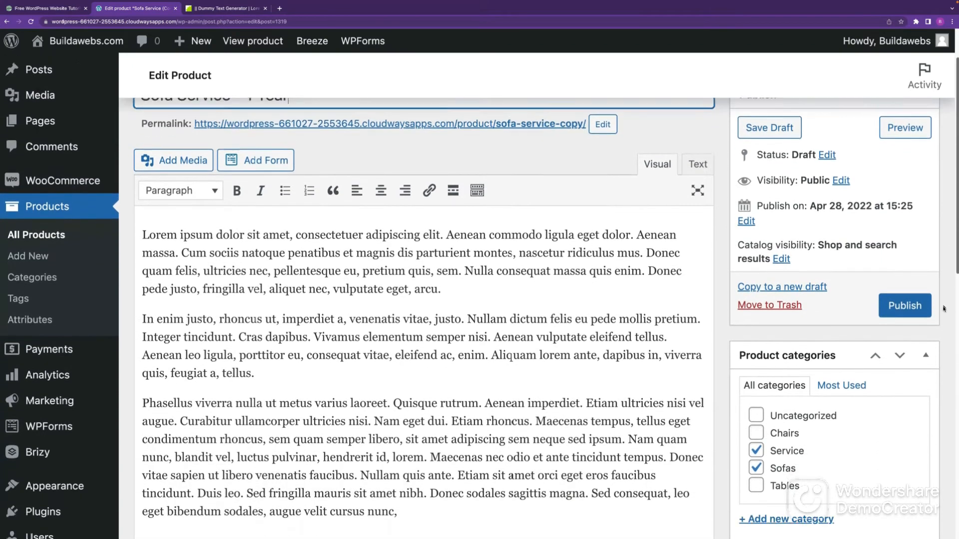
{"action": "left_click", "coordinate": [335, 400]}
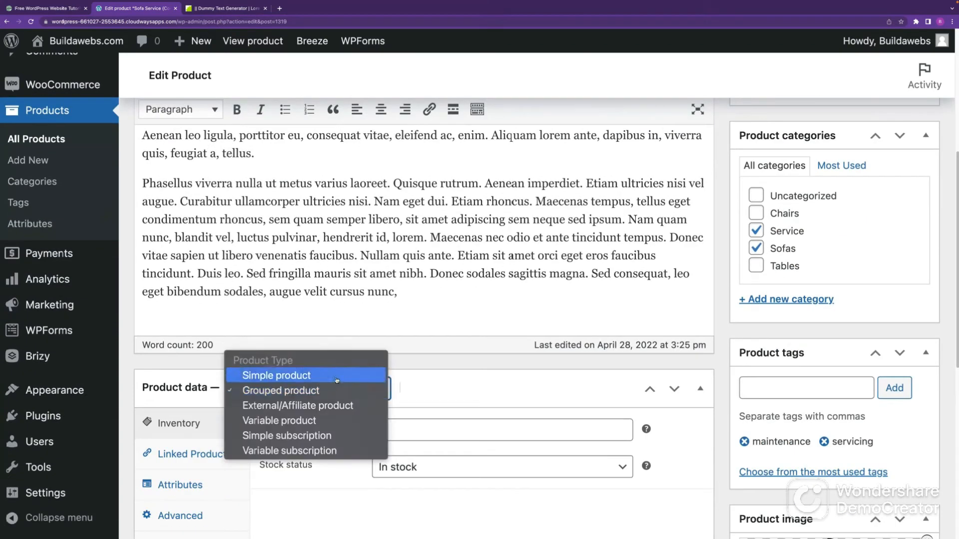
{"action": "left_click", "coordinate": [433, 427]}
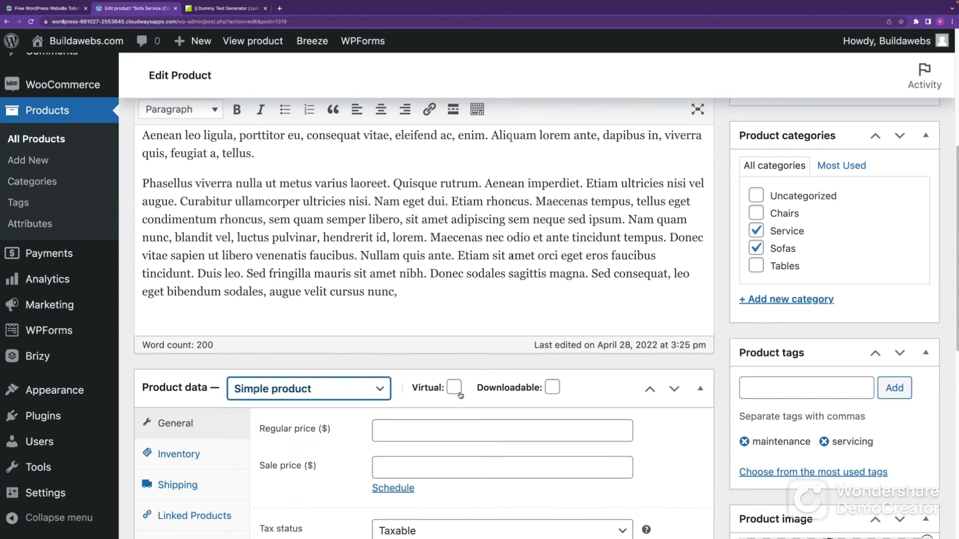
{"action": "left_click", "coordinate": [454, 388]}
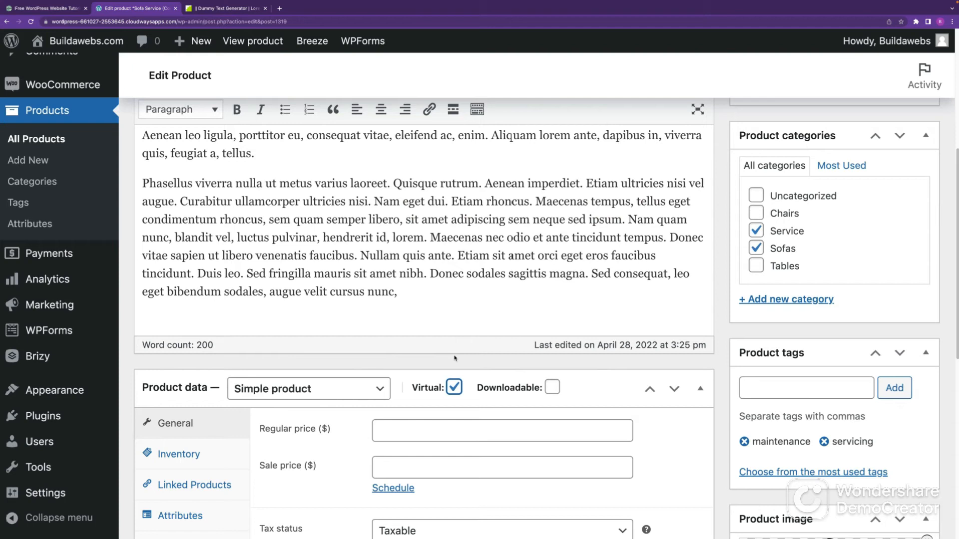
{"action": "left_click", "coordinate": [393, 433]}
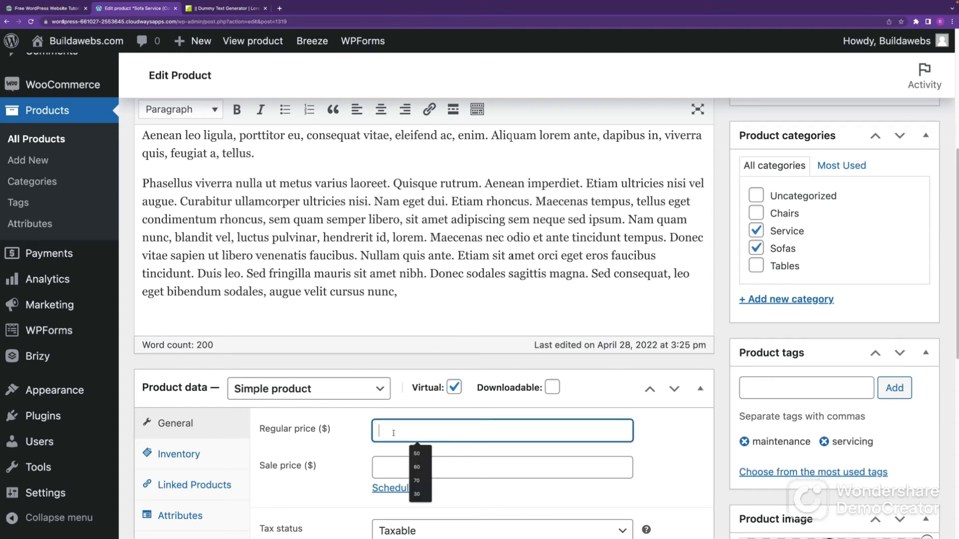
{"action": "type", "text": "80"}
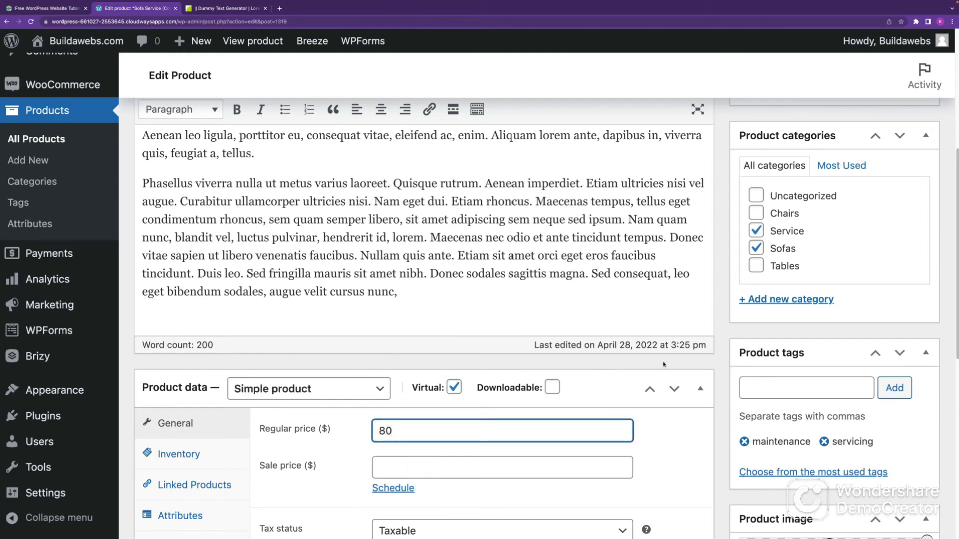
Restrict the 1 Year service to being sold individually in its inventory settings
{"action": "scroll", "coordinate": [216, 362], "scroll_direction": "down", "scroll_amount": 3}
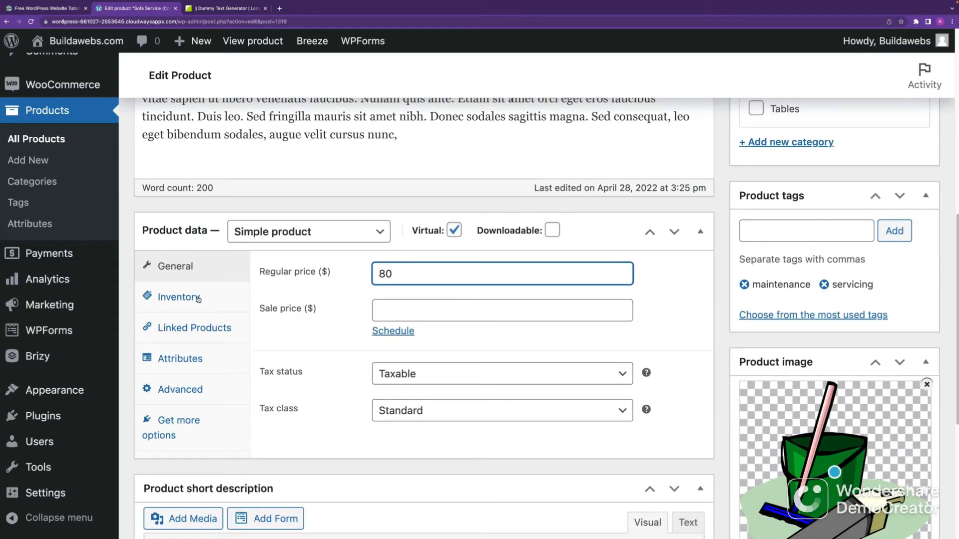
{"action": "left_click", "coordinate": [198, 299]}
{"action": "left_click", "coordinate": [377, 413]}
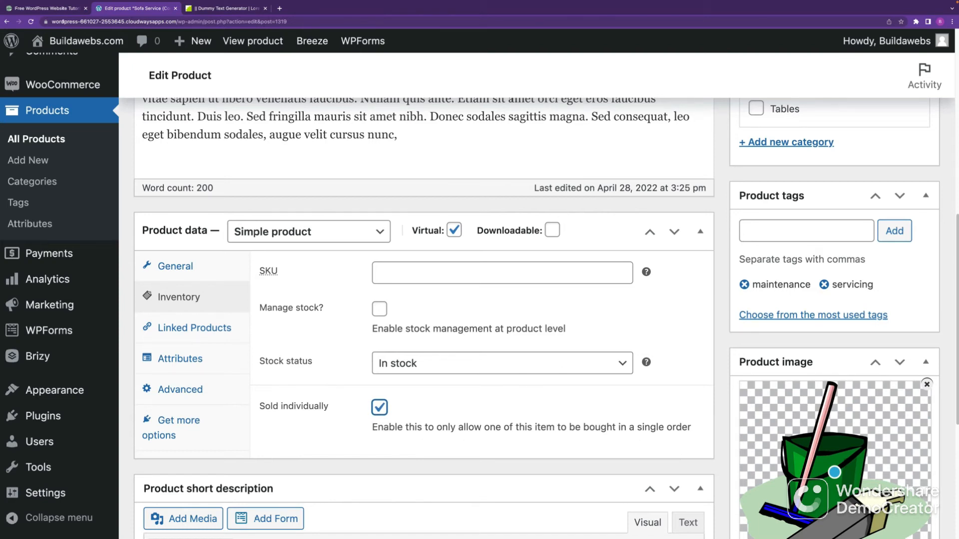
Set the 1 Year service's catalog visibility to Hidden and publish the product
{"action": "left_click_drag", "start_coordinate": [956, 274], "coordinate": [957, 199]}
{"action": "scroll", "coordinate": [957, 200], "scroll_direction": "up", "scroll_amount": 5}
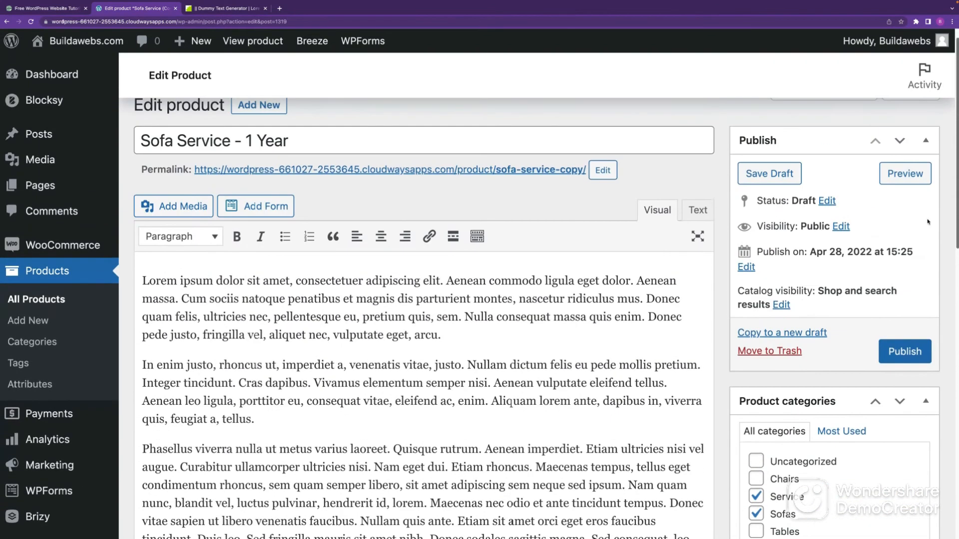
{"action": "left_click", "coordinate": [782, 305]}
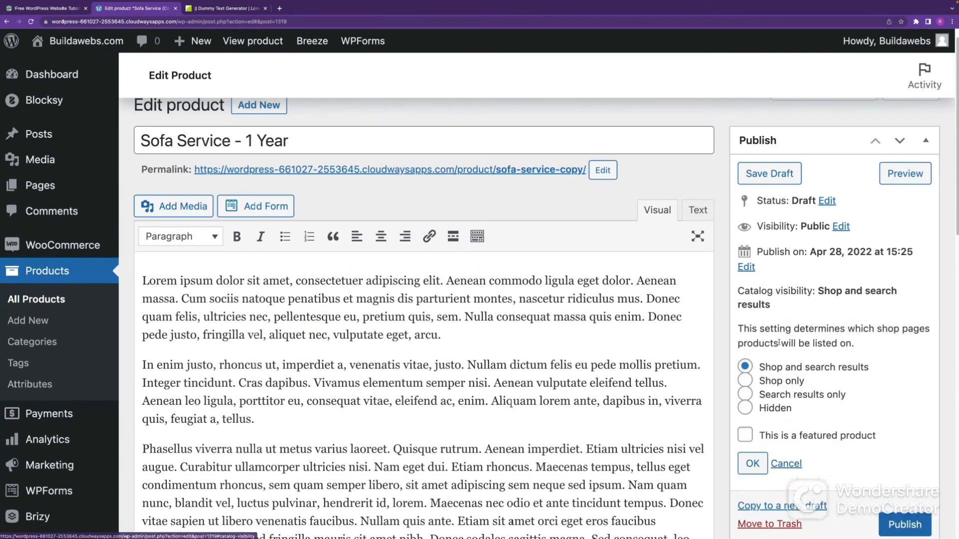
{"action": "left_click", "coordinate": [744, 407]}
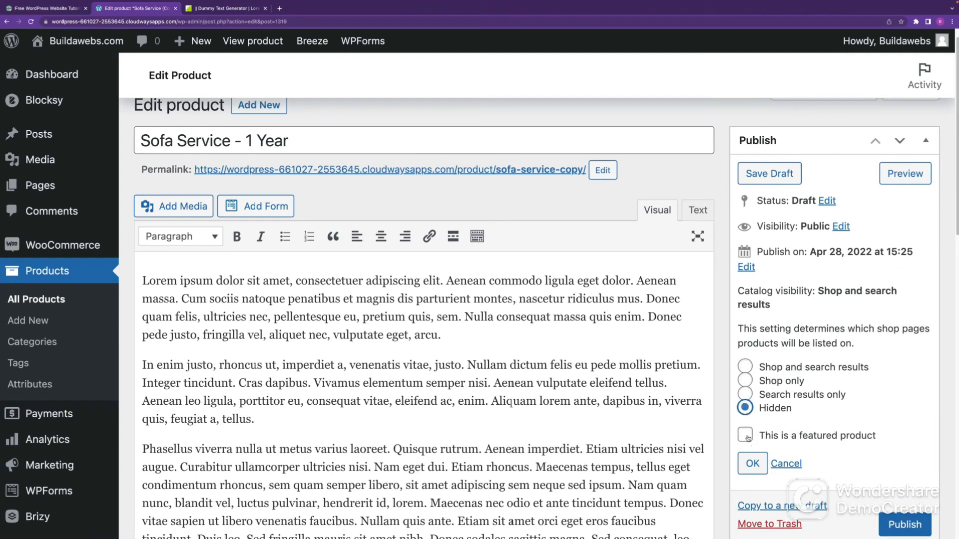
{"action": "left_click", "coordinate": [752, 464]}
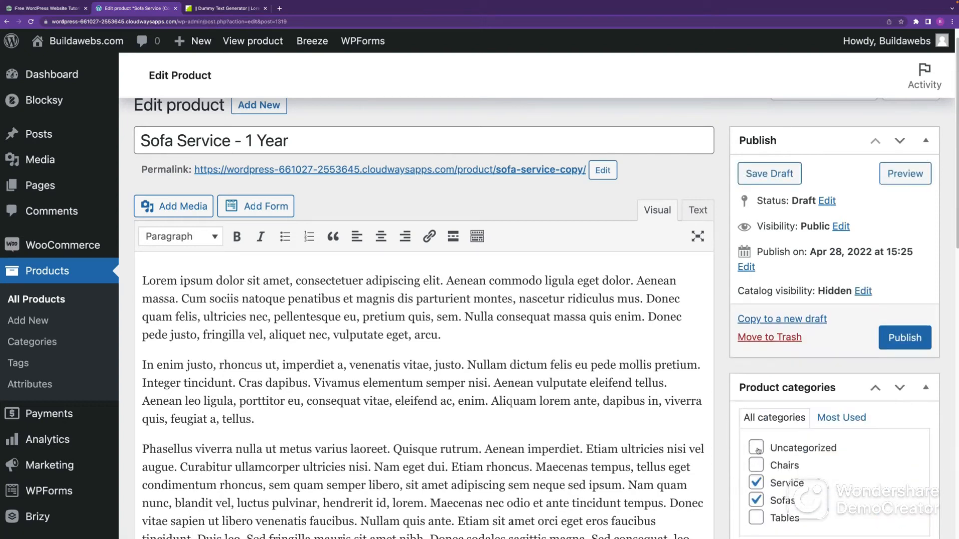
{"action": "scroll", "coordinate": [480, 289], "scroll_direction": "down", "scroll_amount": 1}
{"action": "scroll", "coordinate": [479, 290], "scroll_direction": "up", "scroll_amount": 2}
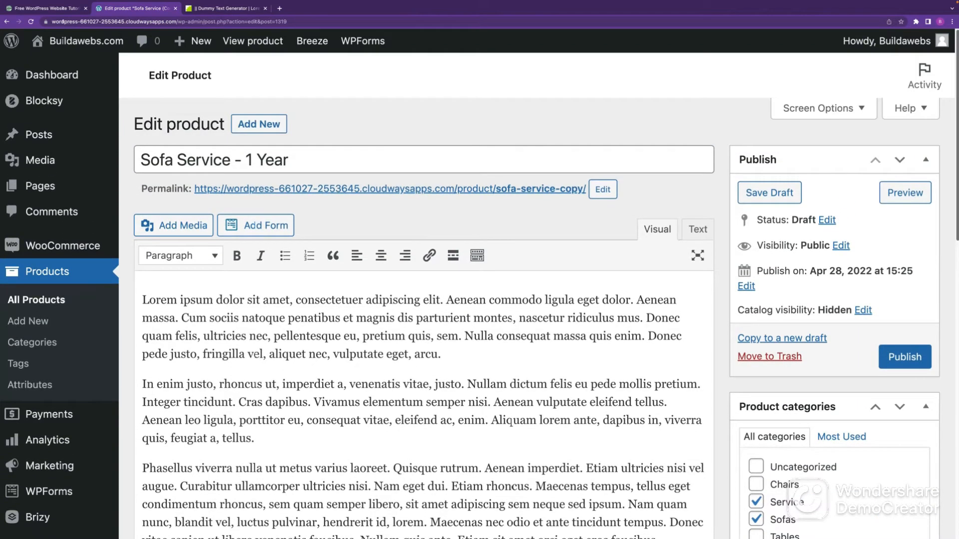
{"action": "scroll", "coordinate": [901, 313], "scroll_direction": "down", "scroll_amount": 1}
{"action": "left_click", "coordinate": [902, 312]}
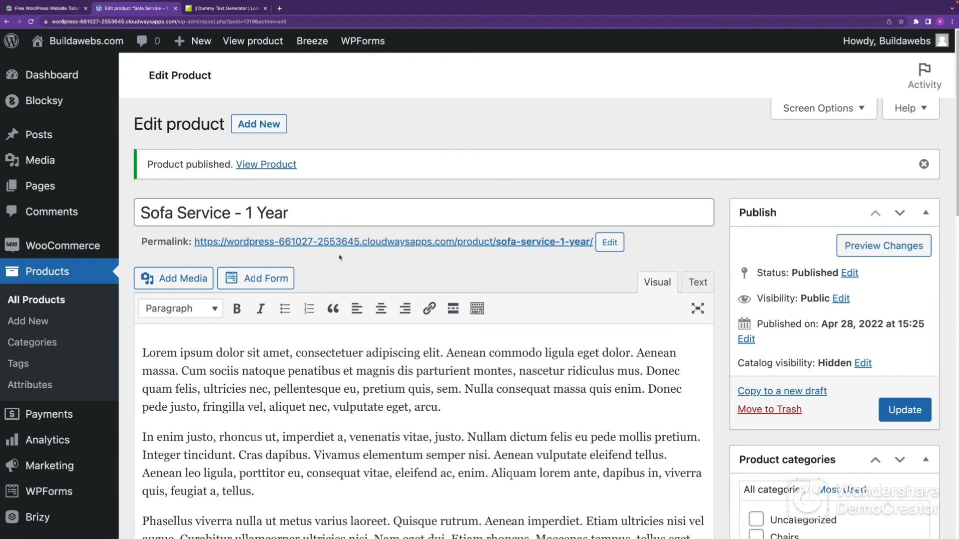
Copy the 1 Year service to a new draft and title it "Sofa Service - 2 Year"
{"action": "left_click", "coordinate": [795, 396]}
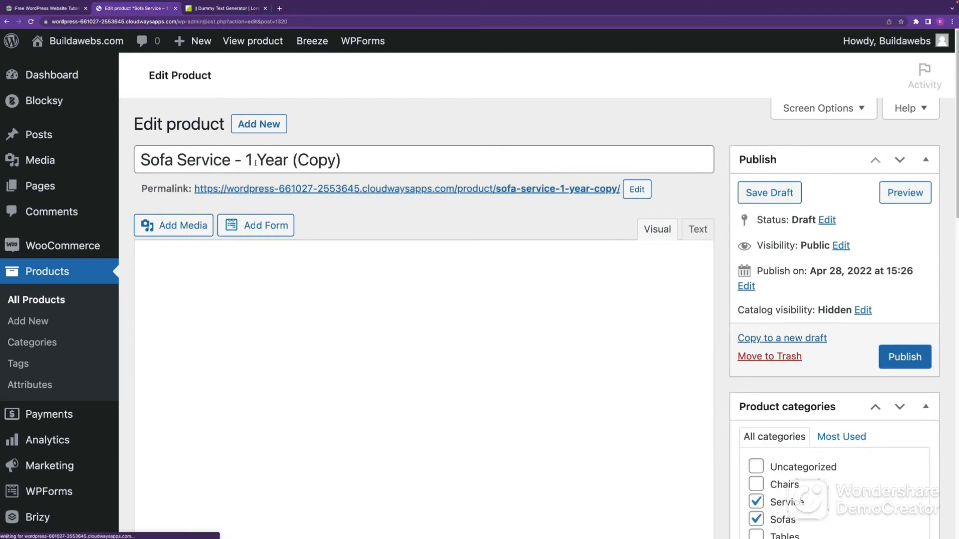
{"action": "left_click", "coordinate": [255, 160]}
{"action": "key", "text": "BackSpace"}
{"action": "type", "text": "2"}
{"action": "left_click_drag", "start_coordinate": [344, 165], "coordinate": [296, 166]}
{"action": "key", "text": "BackSpace"}
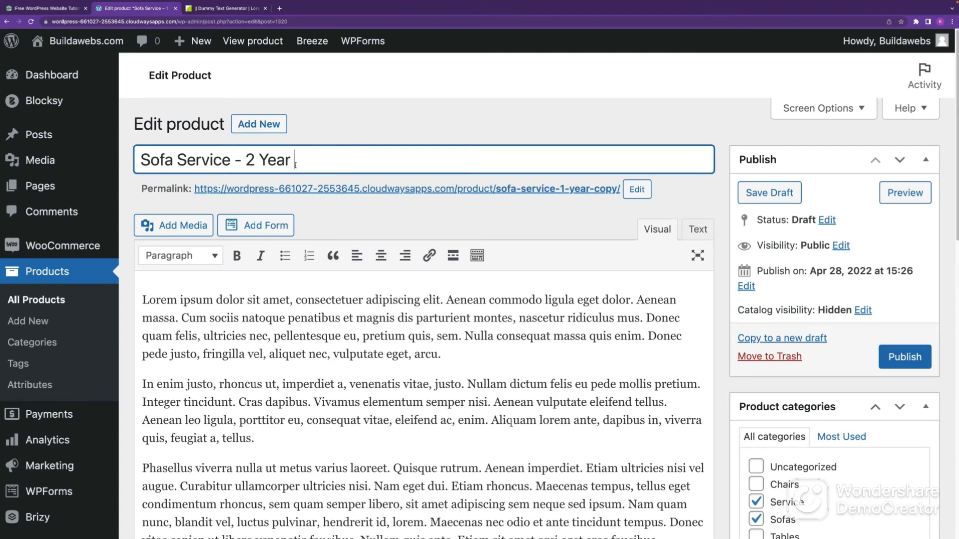
Set the regular price of the 2 Year service to 140
{"action": "scroll", "coordinate": [953, 350], "scroll_direction": "down", "scroll_amount": 5}
{"action": "scroll", "coordinate": [953, 350], "scroll_direction": "down", "scroll_amount": 4}
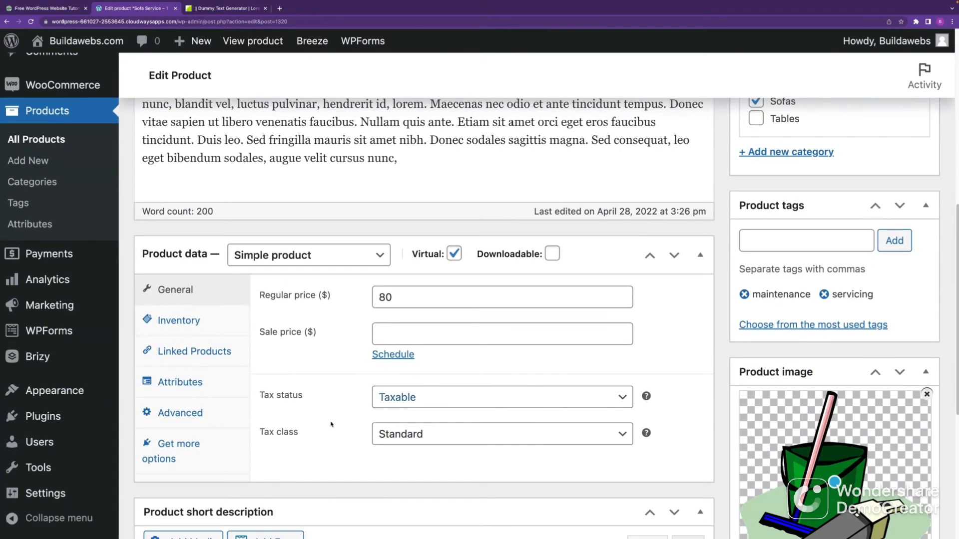
{"action": "double_click", "coordinate": [410, 300]}
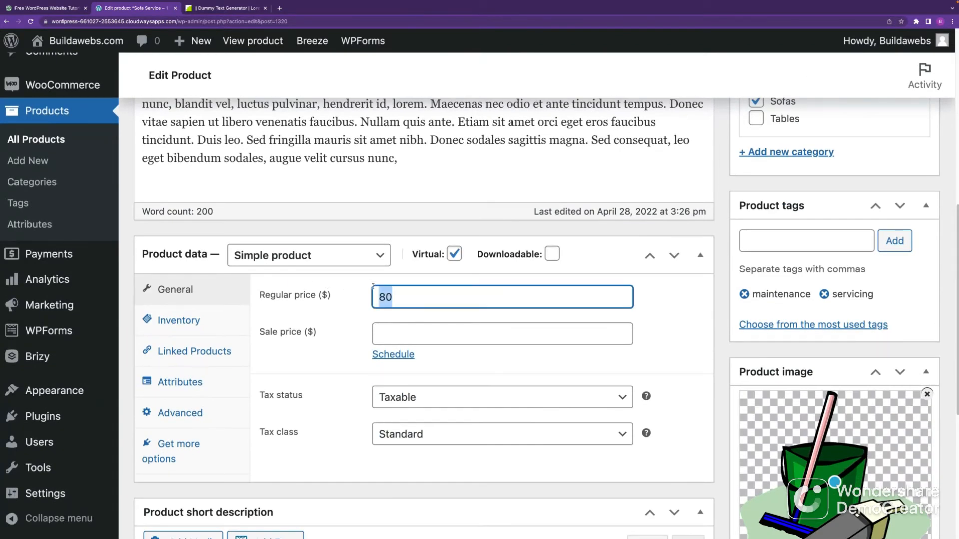
{"action": "type", "text": "140"}
Check the 2 Year service's inventory settings and publish the product
{"action": "left_click", "coordinate": [179, 322]}
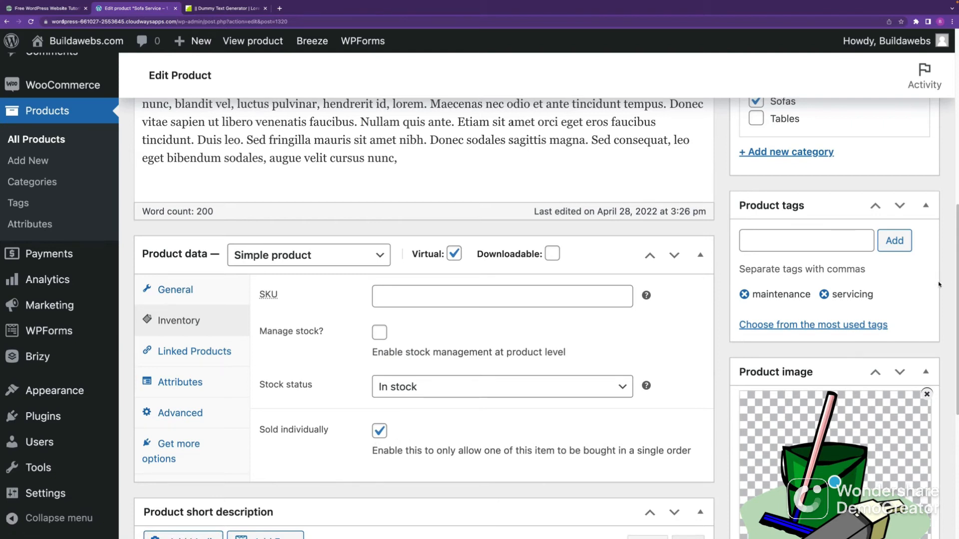
{"action": "left_click_drag", "start_coordinate": [956, 230], "coordinate": [955, 136]}
{"action": "scroll", "coordinate": [869, 247], "scroll_direction": "up", "scroll_amount": 2}
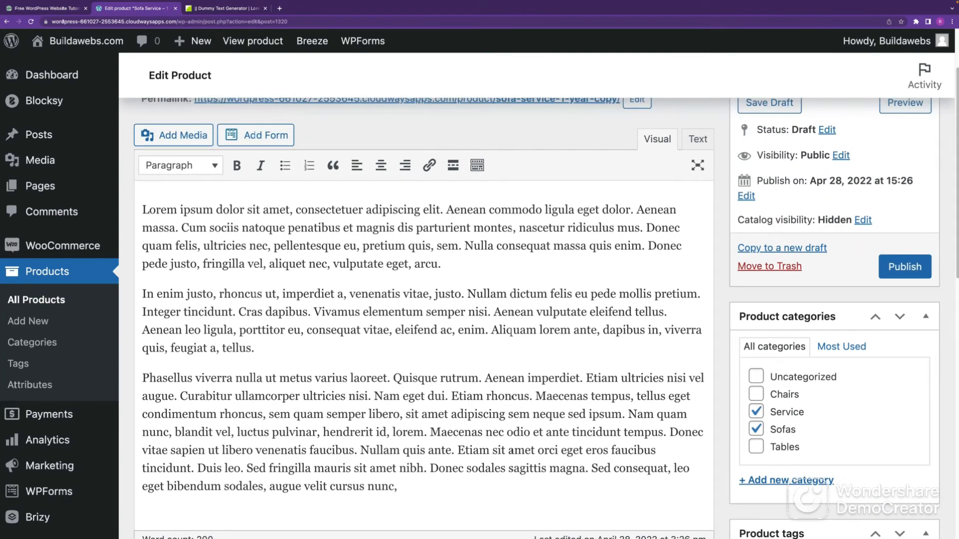
{"action": "scroll", "coordinate": [913, 358], "scroll_direction": "up", "scroll_amount": 2}
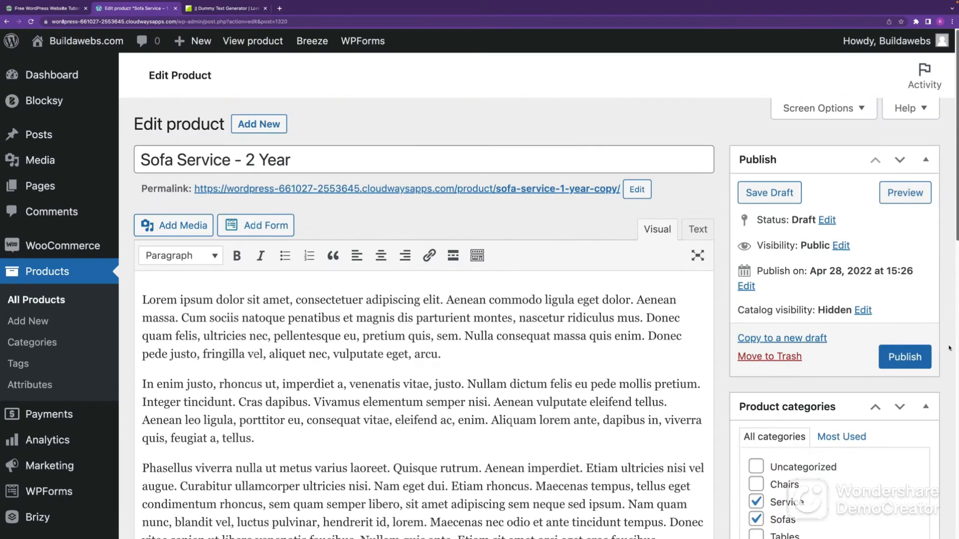
{"action": "left_click", "coordinate": [906, 358]}
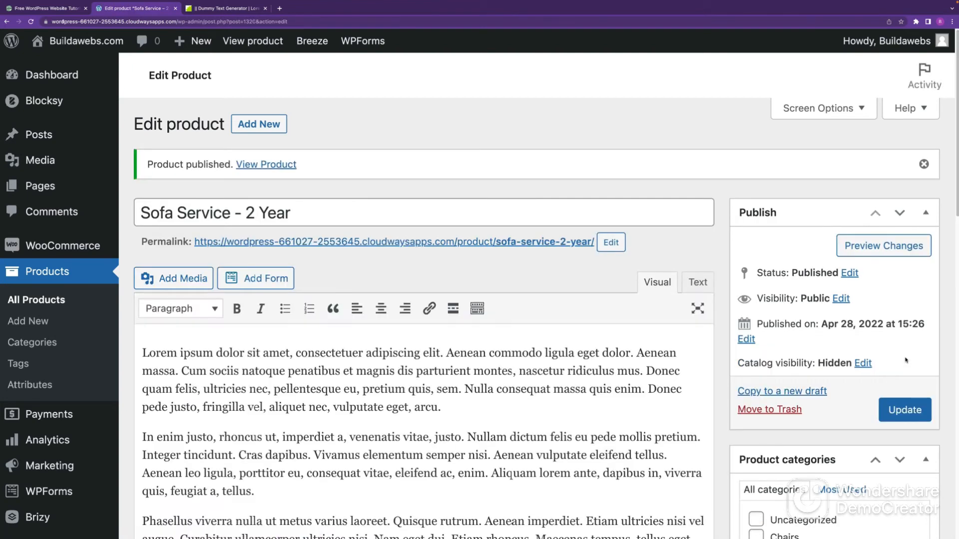
Copy the 2 Year service to a new draft and title it "Sofa Service - 3 Year"
{"action": "left_click", "coordinate": [783, 394]}
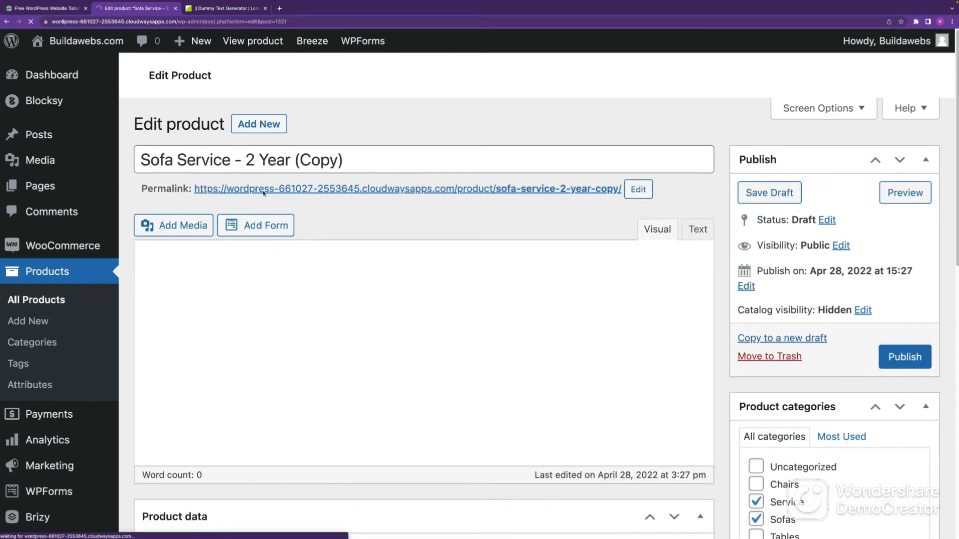
{"action": "left_click", "coordinate": [256, 163]}
{"action": "key", "text": "BackSpace"}
{"action": "type", "text": "3"}
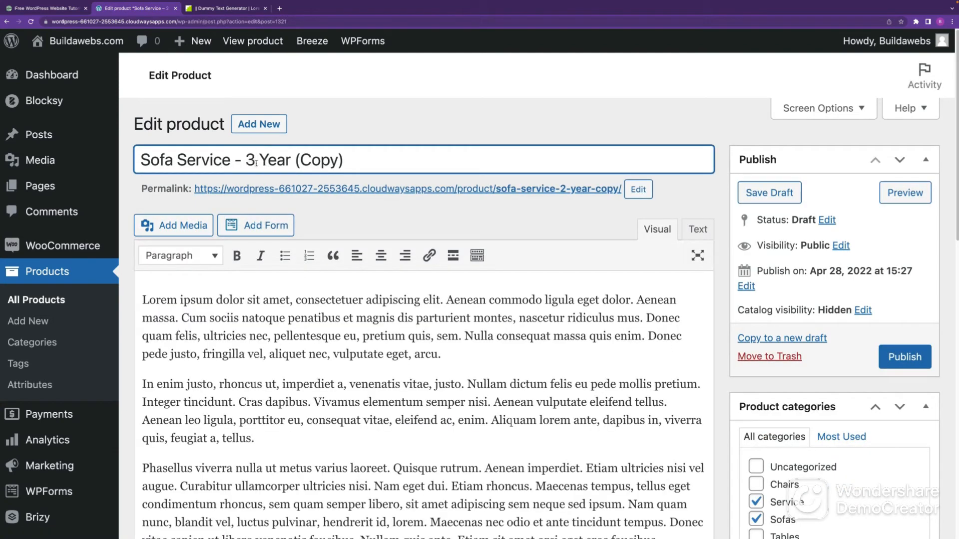
{"action": "left_click_drag", "start_coordinate": [344, 161], "coordinate": [296, 161]}
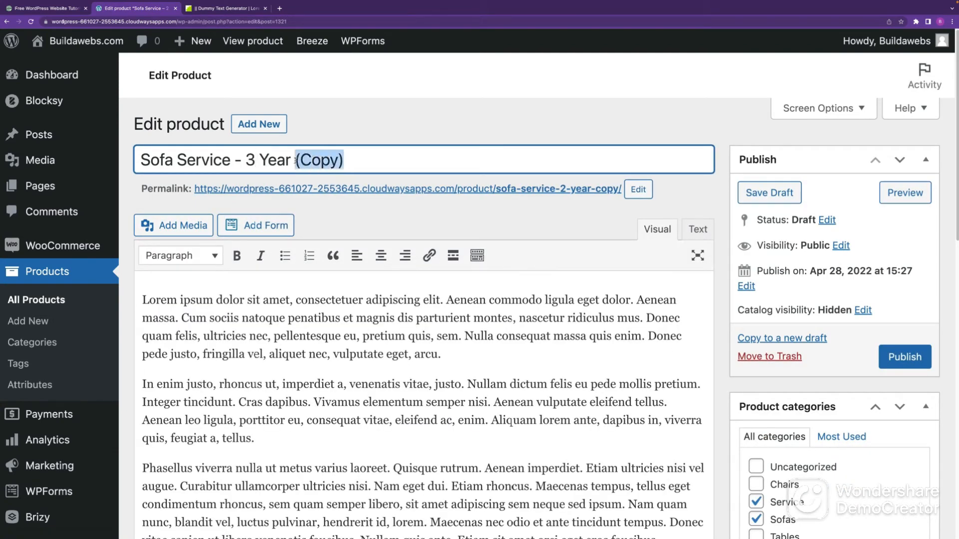
{"action": "key", "text": "BackSpace"}
Set the regular price of the 3 Year service to 200 and return to its publishing options
{"action": "left_click_drag", "start_coordinate": [956, 232], "coordinate": [953, 399]}
{"action": "left_click_drag", "start_coordinate": [415, 322], "coordinate": [341, 317]}
{"action": "type", "text": "200"}
{"action": "left_click", "coordinate": [679, 355]}
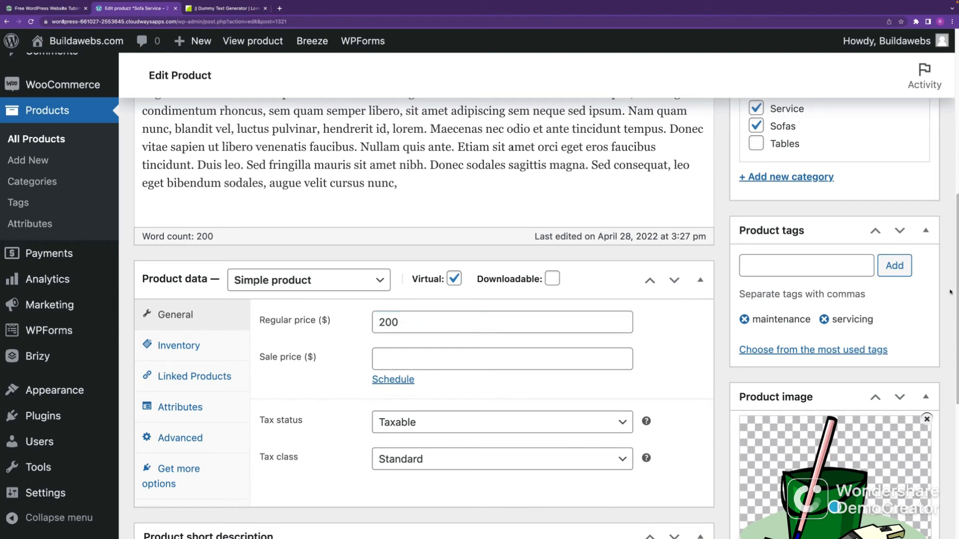
{"action": "scroll", "coordinate": [952, 295], "scroll_direction": "up", "scroll_amount": 6}
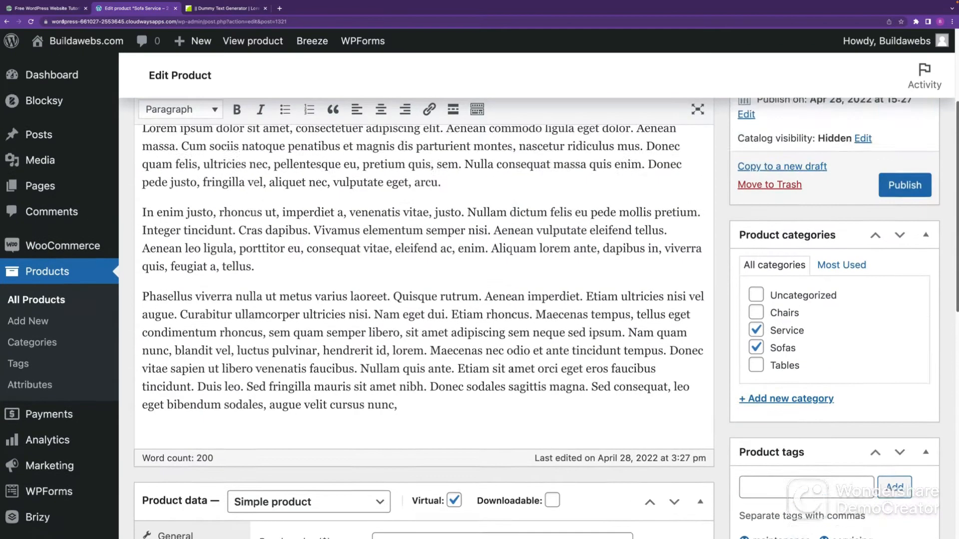
Publish the 3 Year service and open the grouped Sofa Service product's store page from the product list
{"action": "left_click", "coordinate": [909, 285]}
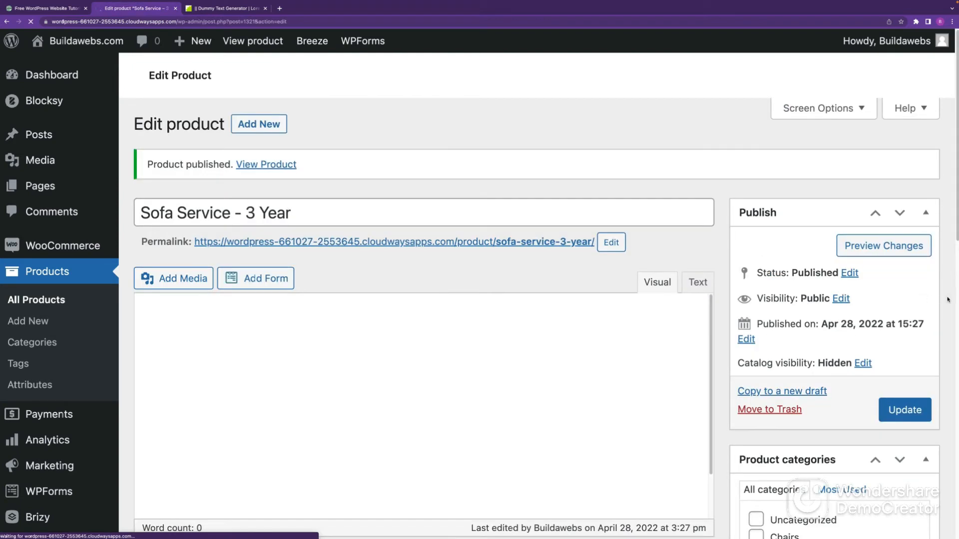
{"action": "left_click", "coordinate": [59, 274]}
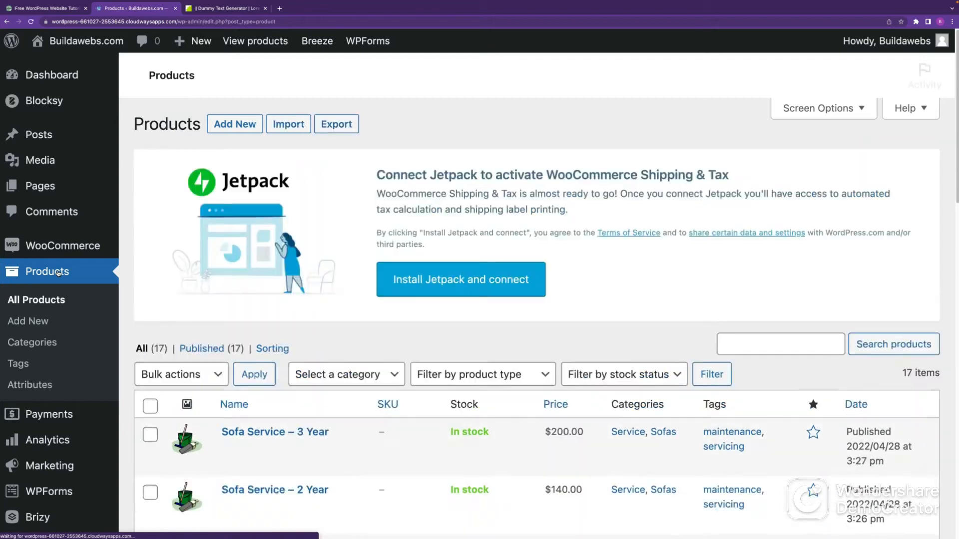
{"action": "scroll", "coordinate": [955, 264], "scroll_direction": "down", "scroll_amount": 4}
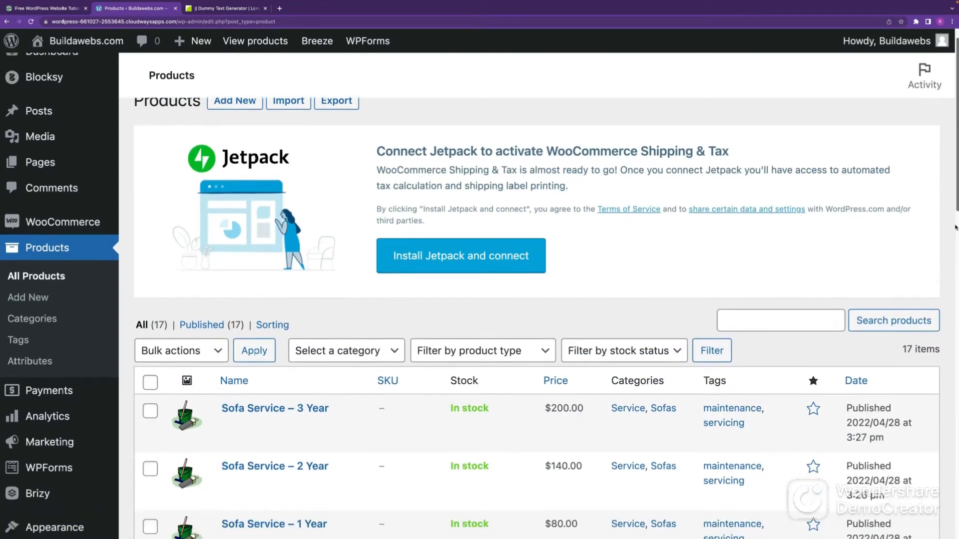
{"action": "scroll", "coordinate": [955, 265], "scroll_direction": "down", "scroll_amount": 4}
{"action": "mouse_move", "coordinate": [237, 403]}
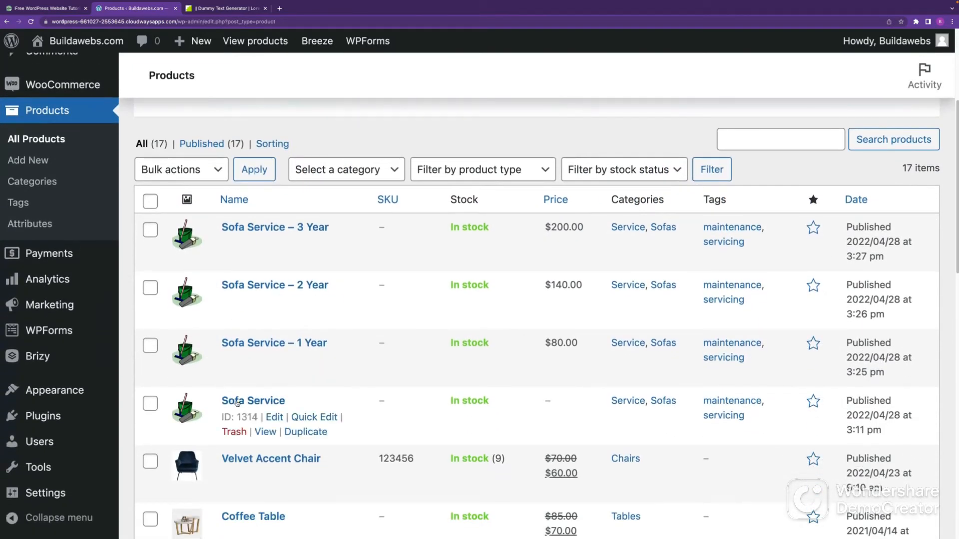
{"action": "left_click", "coordinate": [265, 432]}
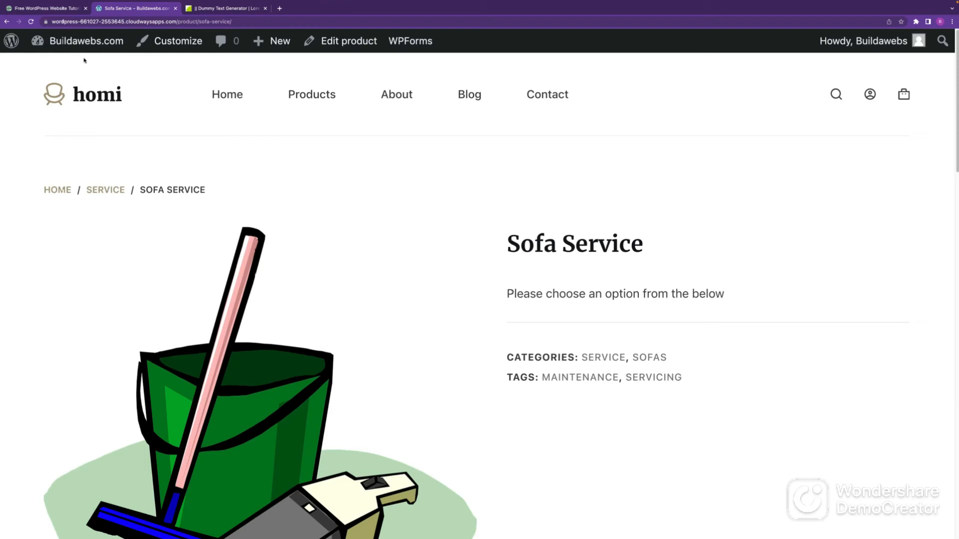
Open the Sofa Service product for editing and add Sofa Service - 1 Year to its grouped products
{"action": "left_click", "coordinate": [7, 22]}
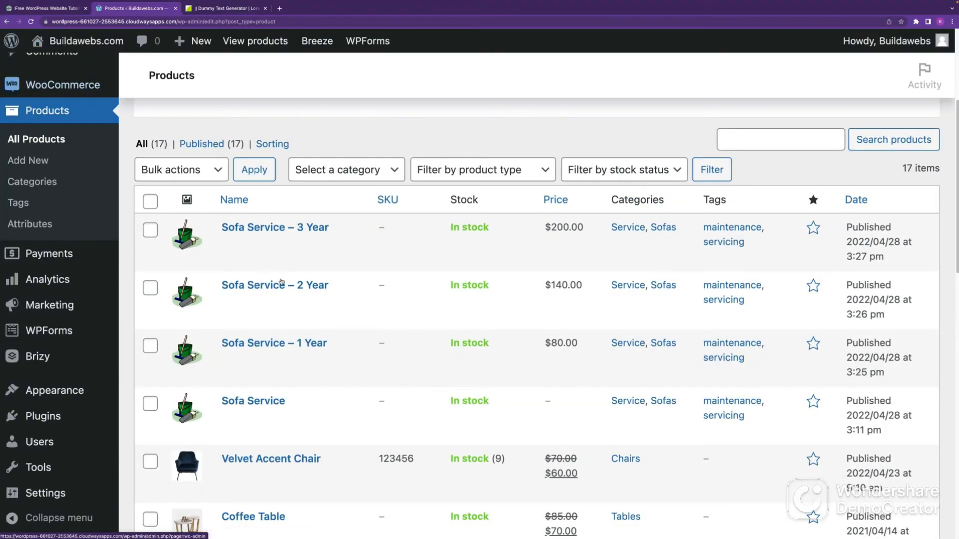
{"action": "mouse_move", "coordinate": [270, 415]}
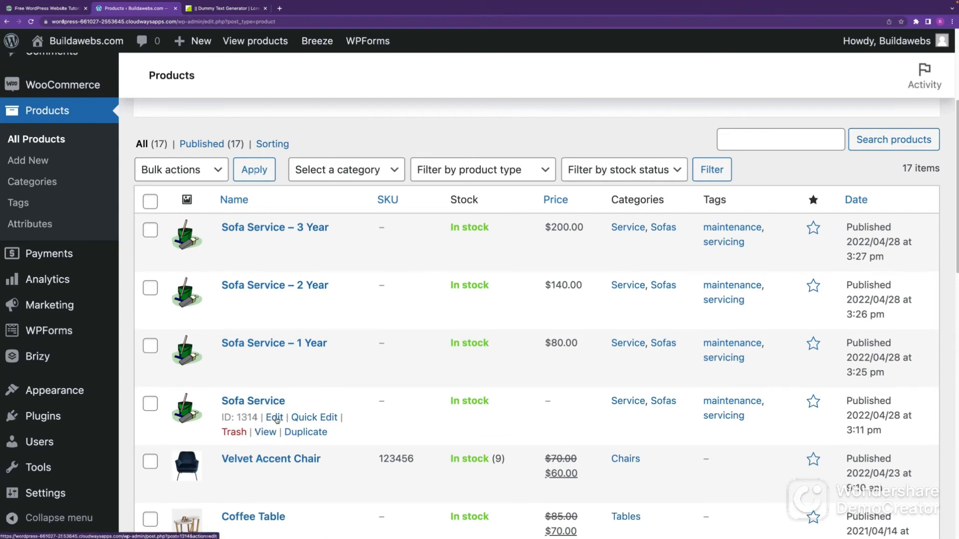
{"action": "left_click", "coordinate": [274, 418]}
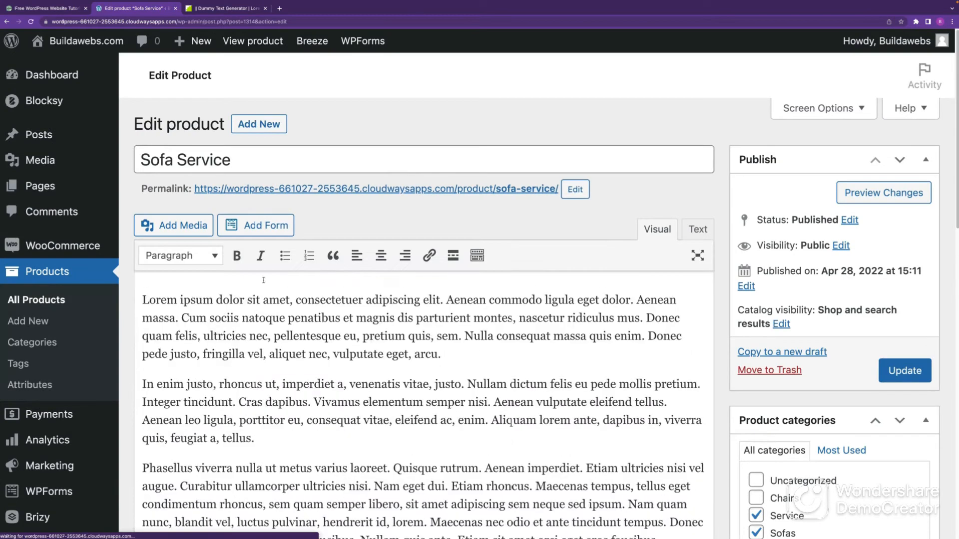
{"action": "scroll", "coordinate": [927, 336], "scroll_direction": "down", "scroll_amount": 6}
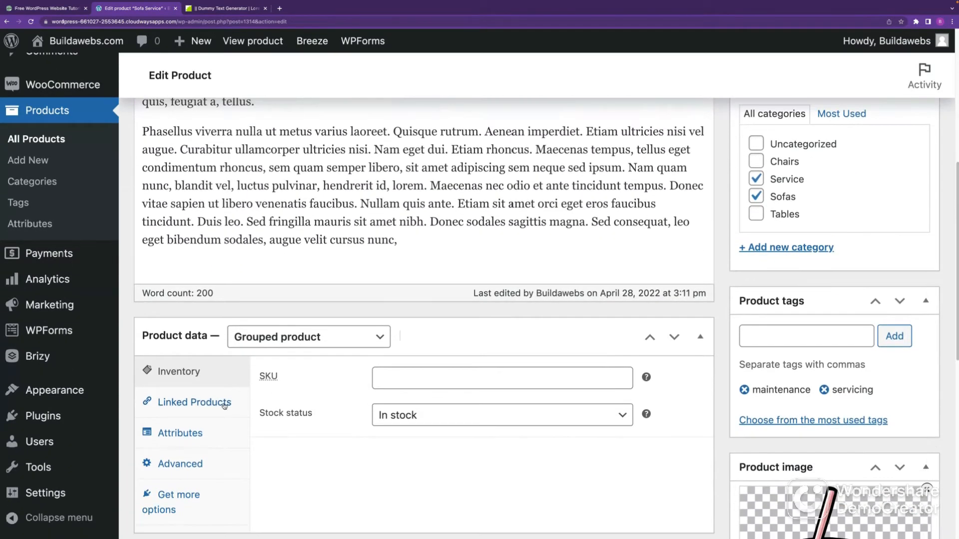
{"action": "left_click", "coordinate": [224, 406]}
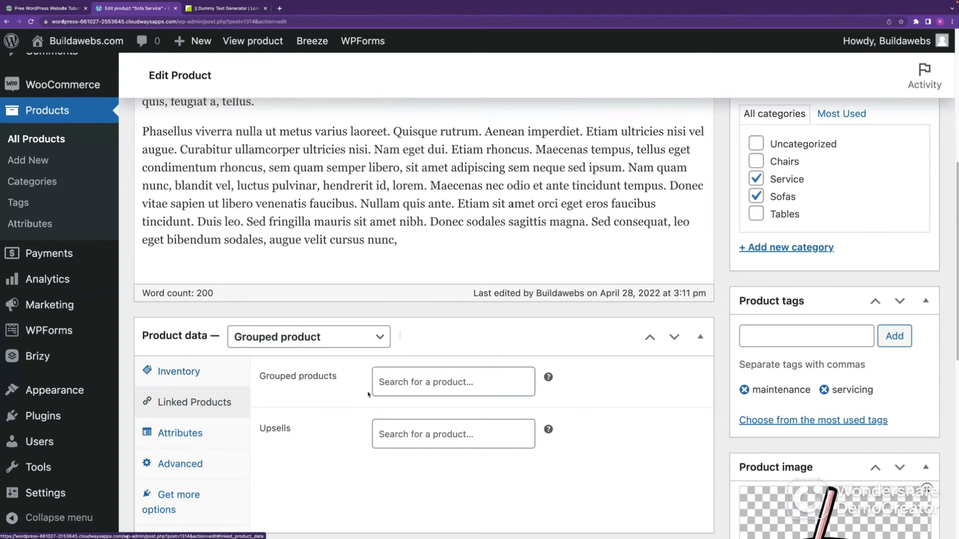
{"action": "left_click", "coordinate": [418, 381]}
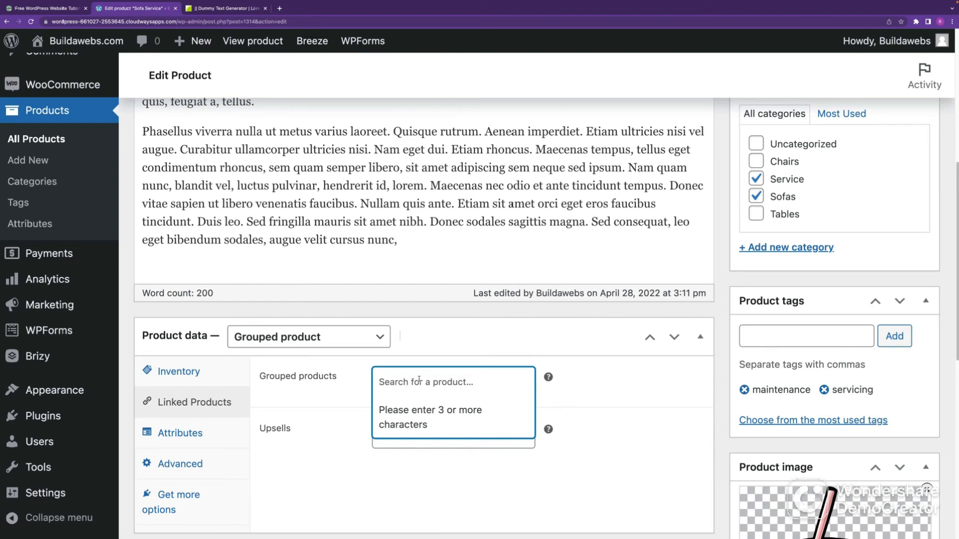
{"action": "type", "text": "year"}
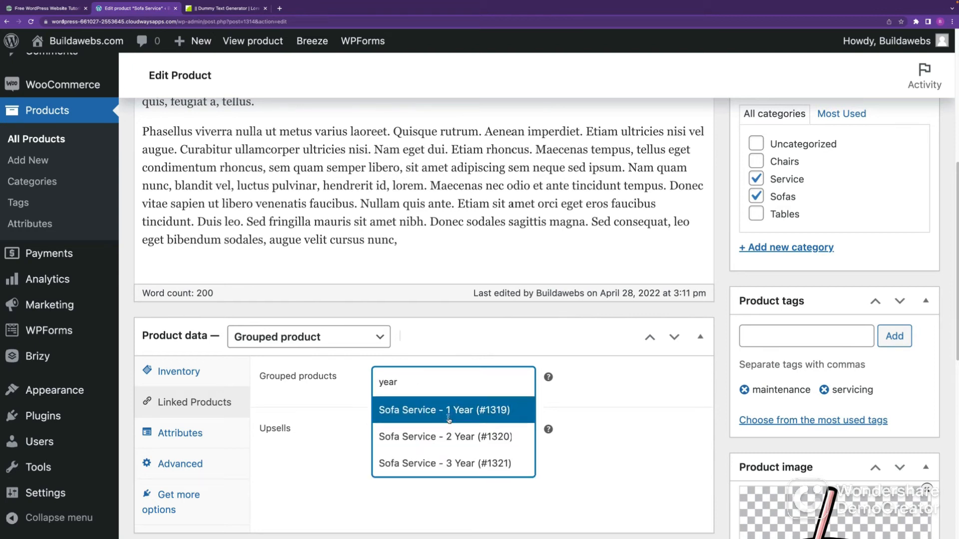
{"action": "left_click", "coordinate": [422, 397]}
Add the 2 Year and 3 Year sofa services to the grouped products
{"action": "left_click", "coordinate": [423, 396]}
{"action": "type", "text": "year"}
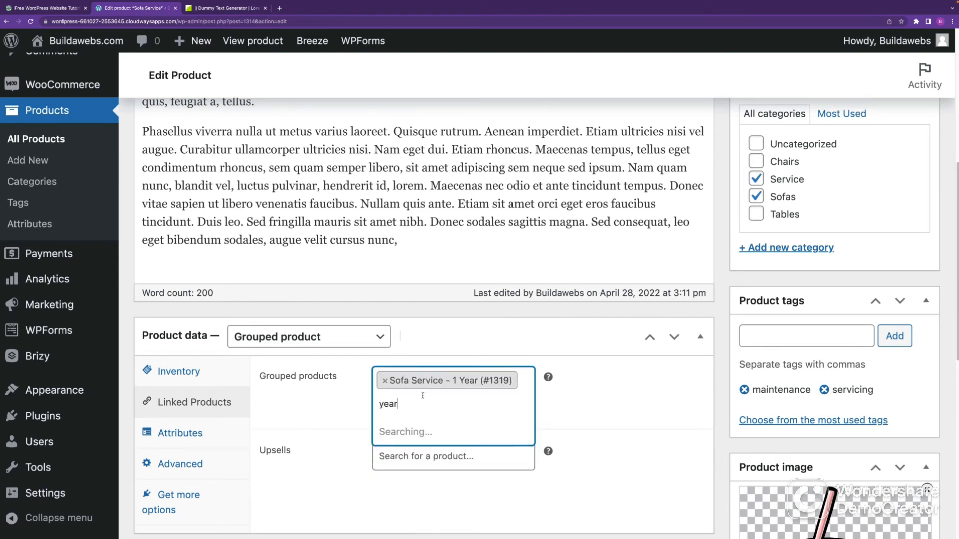
{"action": "left_click", "coordinate": [456, 459]}
{"action": "left_click", "coordinate": [427, 434]}
{"action": "type", "text": "year"}
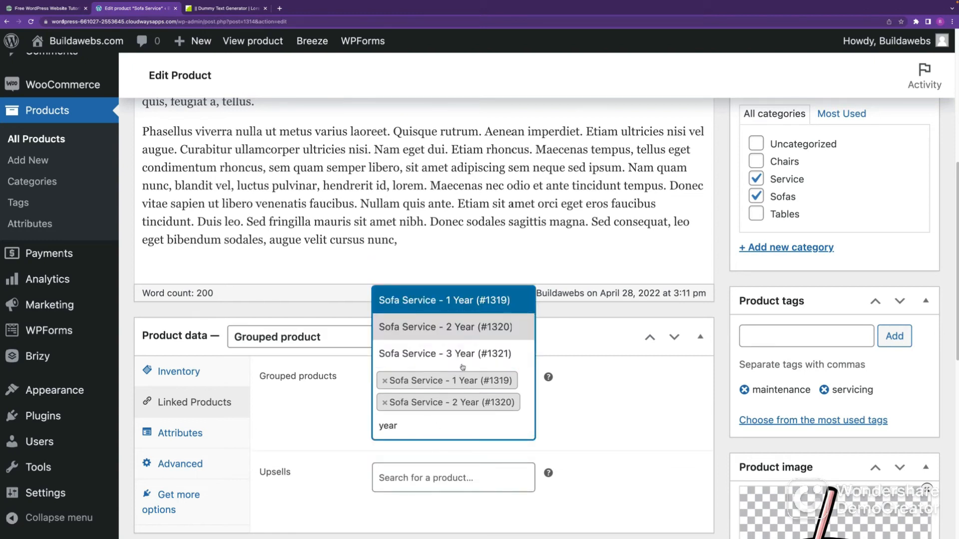
{"action": "left_click", "coordinate": [463, 367]}
Update the Sofa Service product and view its store page with the grouped options
{"action": "scroll", "coordinate": [954, 263], "scroll_direction": "up", "scroll_amount": 1}
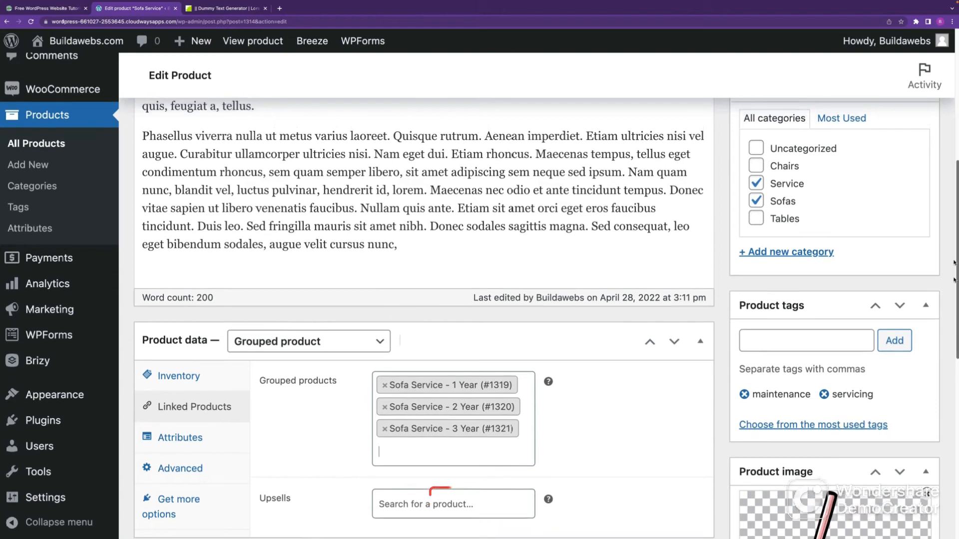
{"action": "scroll", "coordinate": [954, 263], "scroll_direction": "up", "scroll_amount": 7}
{"action": "left_click", "coordinate": [905, 372]}
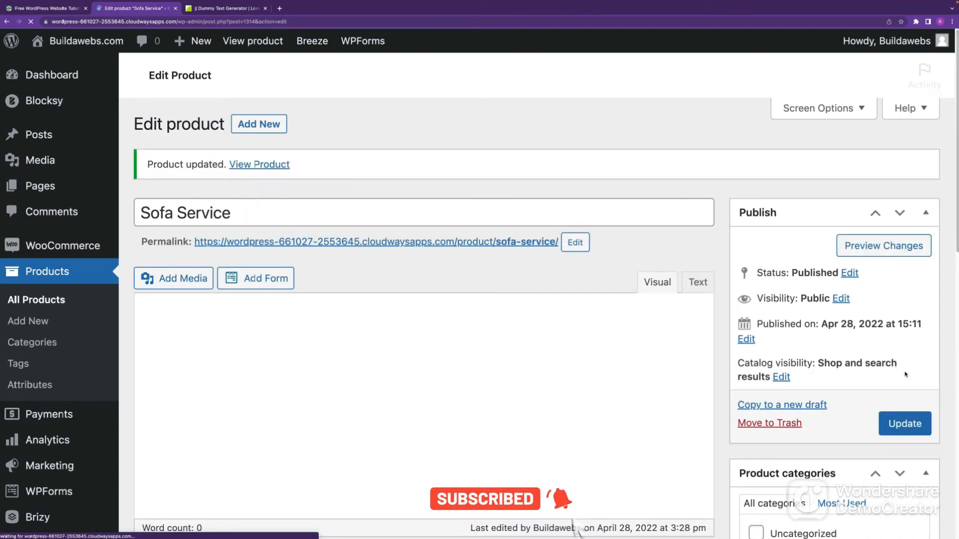
{"action": "left_click", "coordinate": [269, 168]}
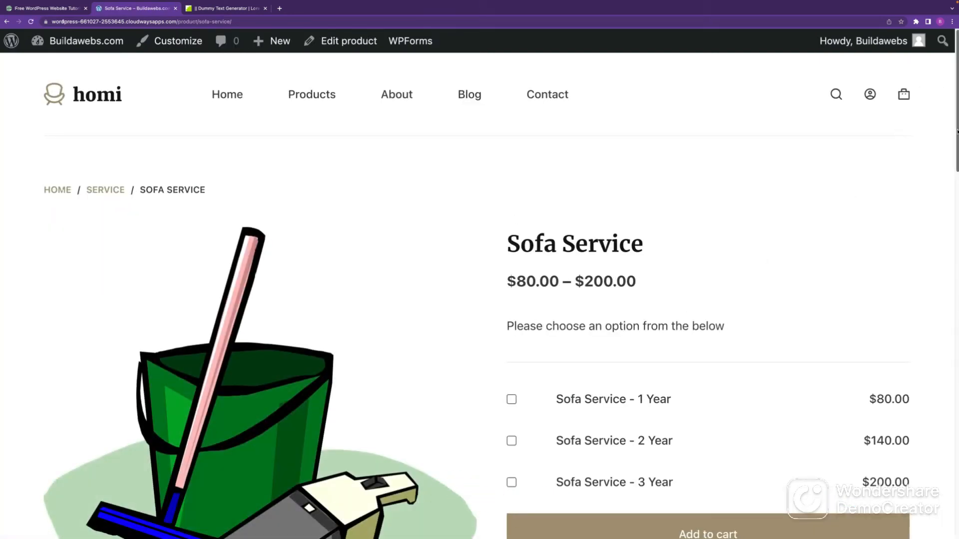
{"action": "scroll", "coordinate": [493, 200], "scroll_direction": "down", "scroll_amount": 4}
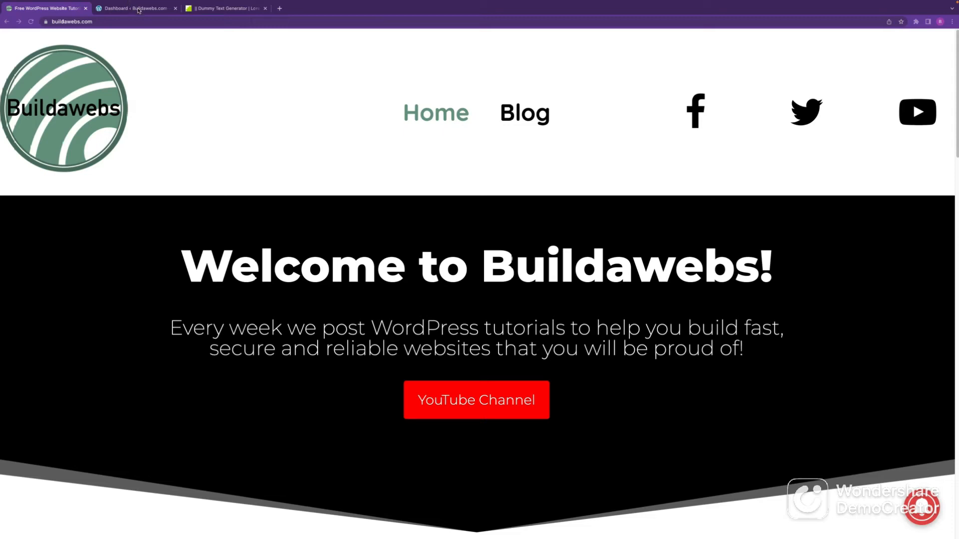
Return to the WordPress dashboard and start a new product named "Ebook"
{"action": "left_click", "coordinate": [139, 8]}
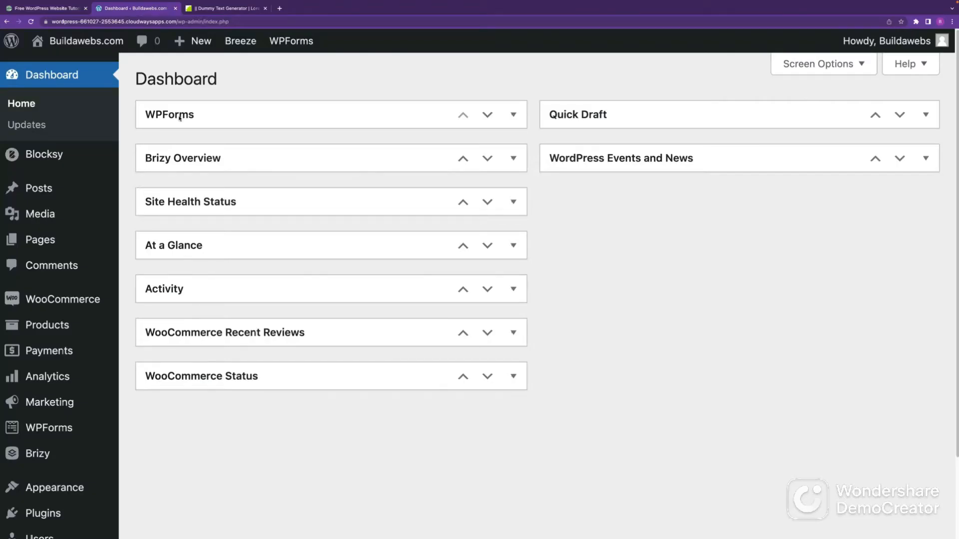
{"action": "mouse_move", "coordinate": [93, 308]}
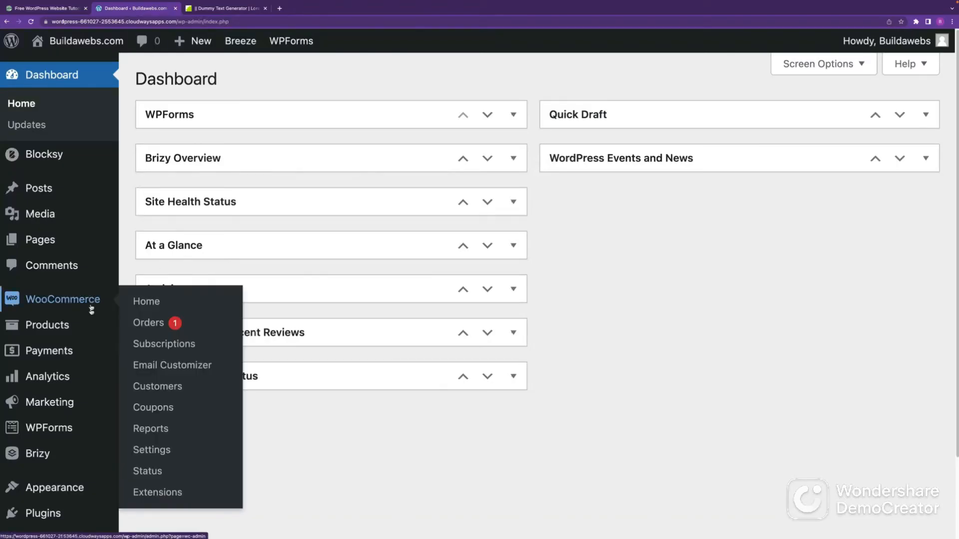
{"action": "mouse_move", "coordinate": [58, 524]}
{"action": "mouse_move", "coordinate": [69, 327]}
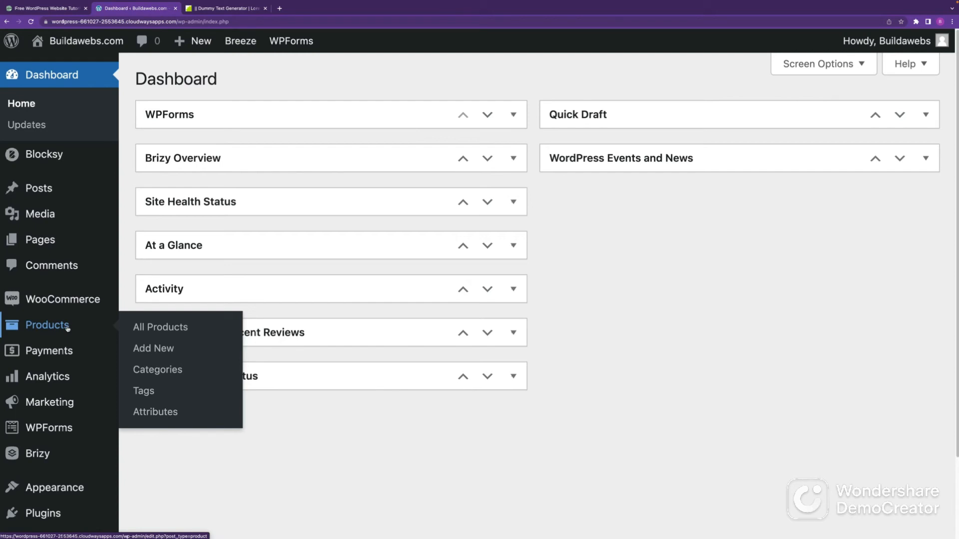
{"action": "left_click", "coordinate": [149, 350]}
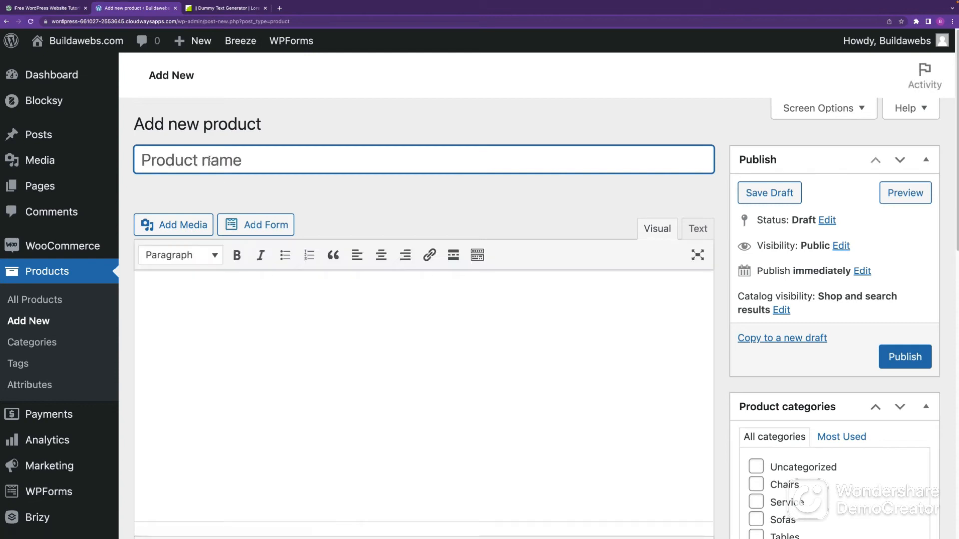
{"action": "type", "text": "Eboook"}
{"action": "key", "text": "BackSpace"}
{"action": "key", "text": "BackSpace"}
{"action": "key", "text": "BackSpace"}
{"action": "key", "text": "BackSpace"}
{"action": "type", "text": "ook"}
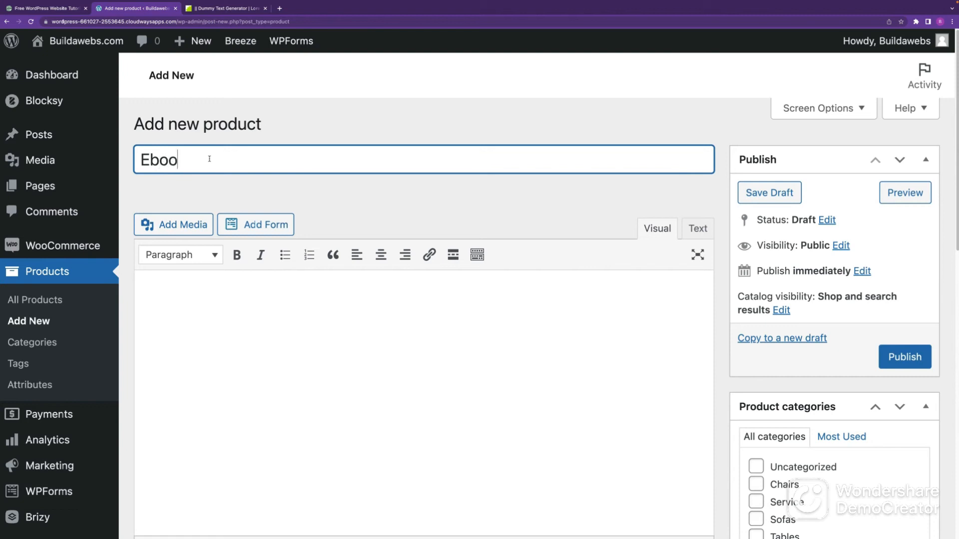
Copy the three lorem ipsum paragraphs from the dummy text generator into the Ebook product's description
{"action": "left_click", "coordinate": [229, 305]}
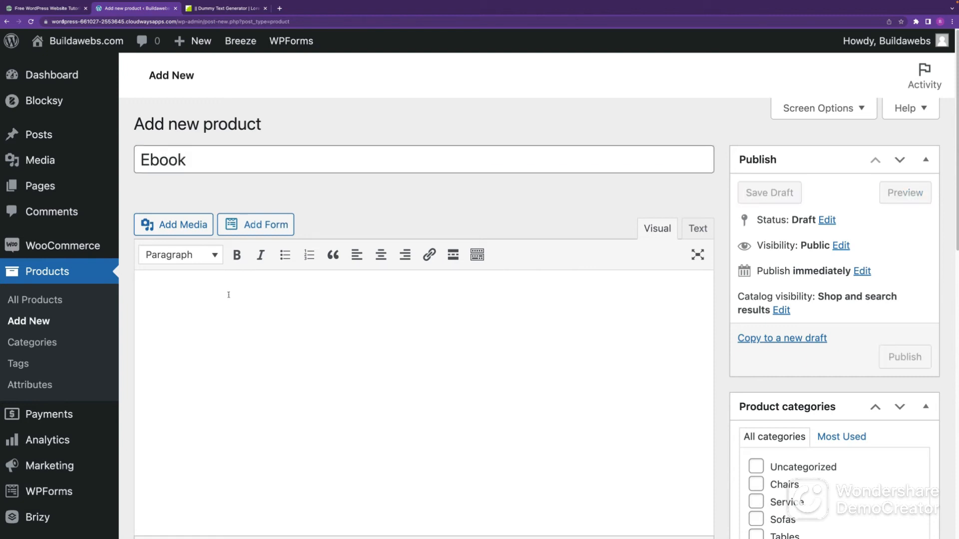
{"action": "left_click", "coordinate": [224, 9]}
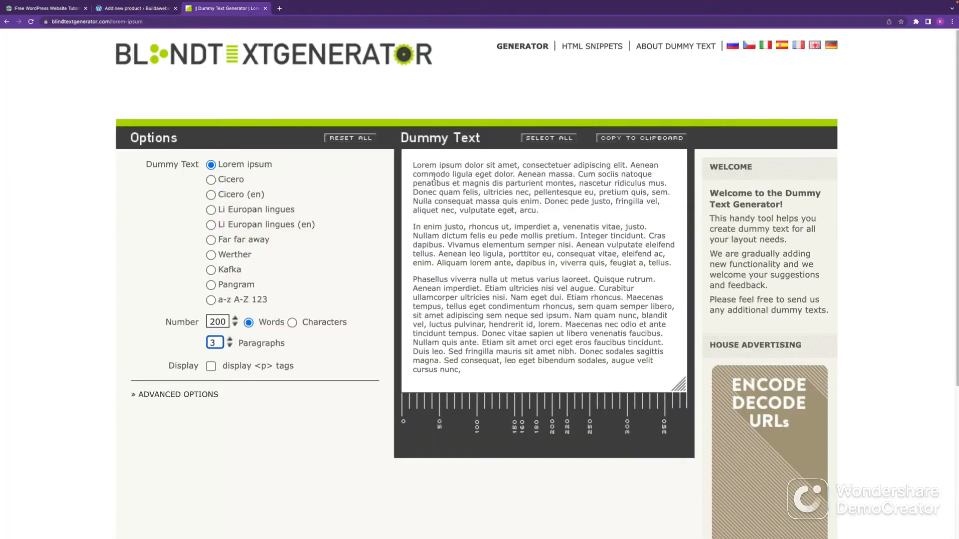
{"action": "left_click_drag", "start_coordinate": [412, 166], "coordinate": [564, 377]}
{"action": "key", "text": "ctrl+c"}
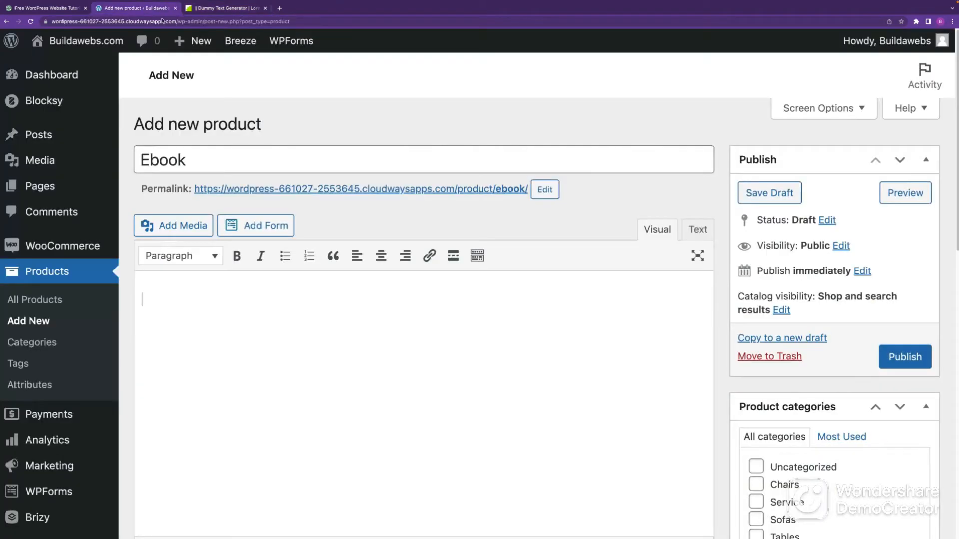
{"action": "left_click", "coordinate": [140, 9]}
{"action": "key", "text": "ctrl+v"}
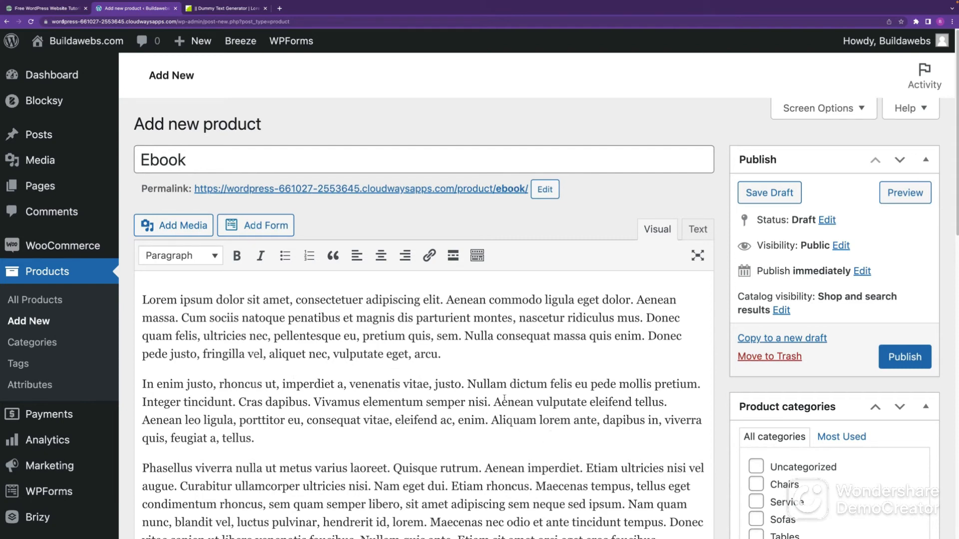
Assign the Ebook product to the Service category and to a newly created "Ebooks" category
{"action": "left_click_drag", "start_coordinate": [955, 219], "coordinate": [955, 273]}
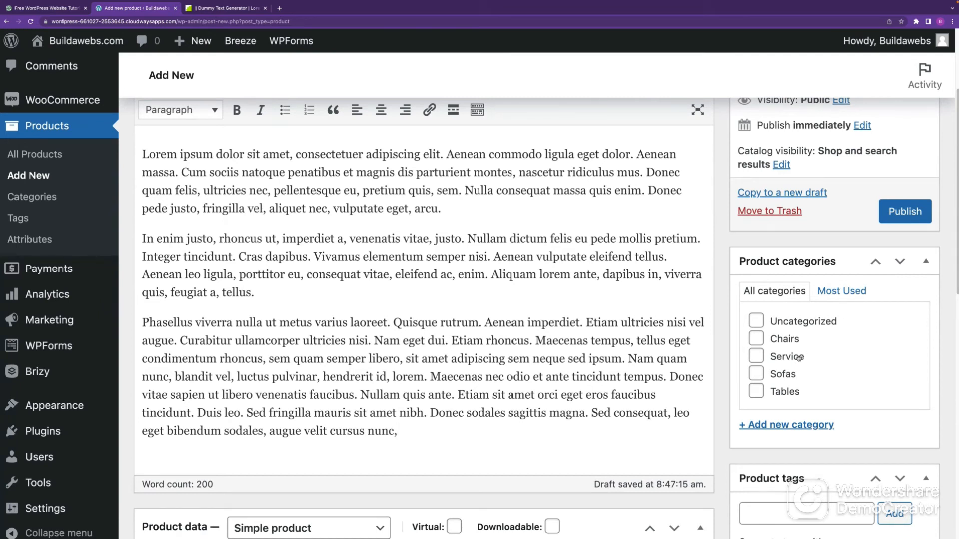
{"action": "left_click", "coordinate": [759, 357]}
{"action": "left_click", "coordinate": [795, 426]}
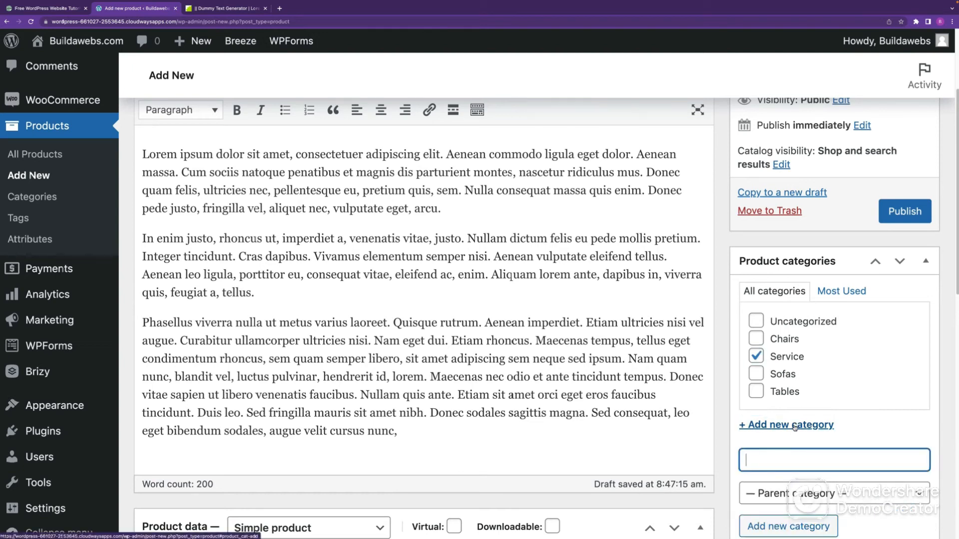
{"action": "type", "text": "Ebooks"}
{"action": "left_click", "coordinate": [789, 528]}
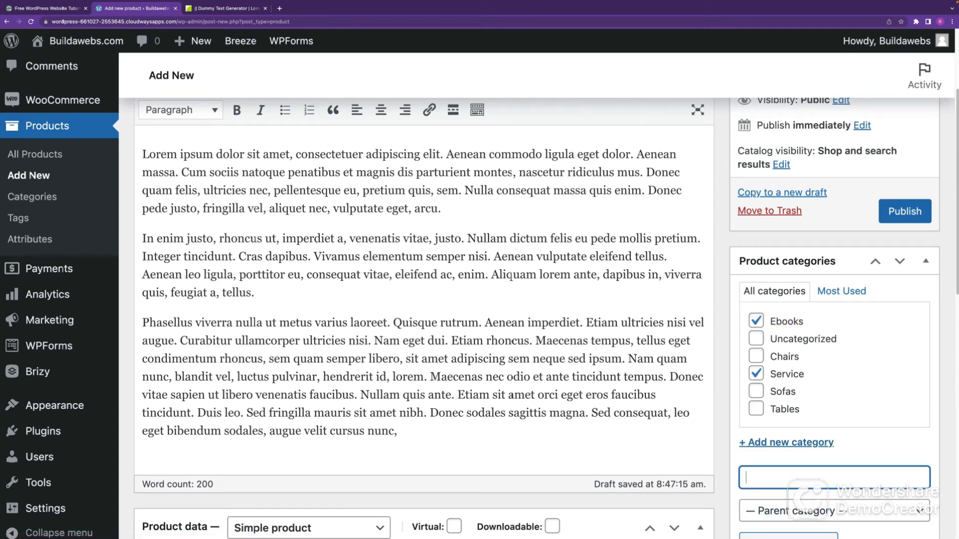
{"action": "scroll", "coordinate": [839, 349], "scroll_direction": "down", "scroll_amount": 2}
{"action": "left_click", "coordinate": [758, 261]}
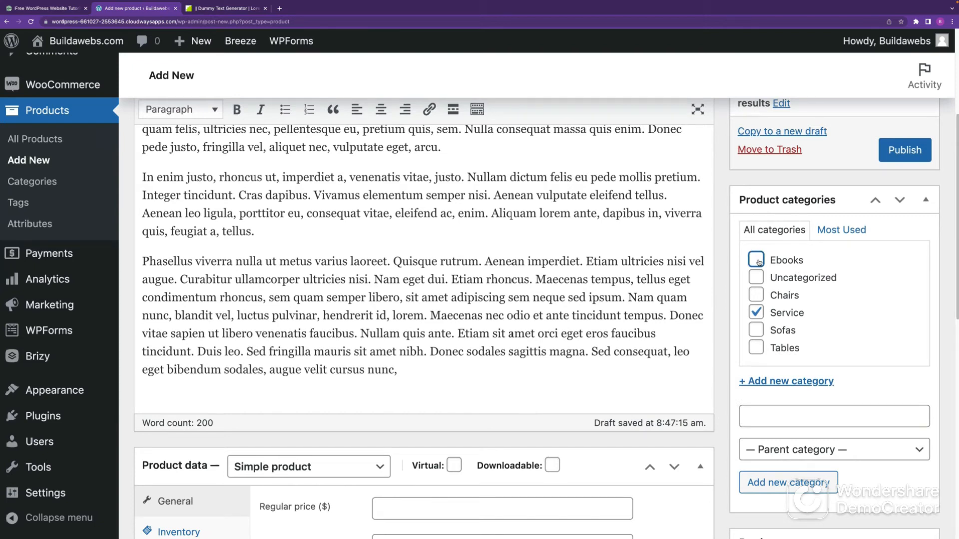
{"action": "left_click", "coordinate": [757, 260]}
Tag the Ebook product with the existing maintenance and servicing tags
{"action": "scroll", "coordinate": [537, 319], "scroll_direction": "down", "scroll_amount": 1}
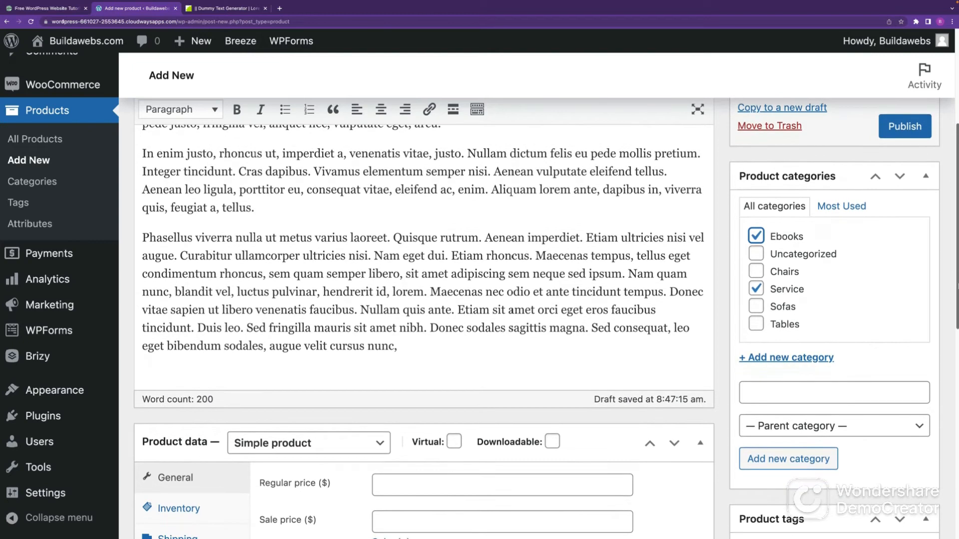
{"action": "scroll", "coordinate": [954, 364], "scroll_direction": "down", "scroll_amount": 4}
{"action": "scroll", "coordinate": [952, 370], "scroll_direction": "down", "scroll_amount": 6}
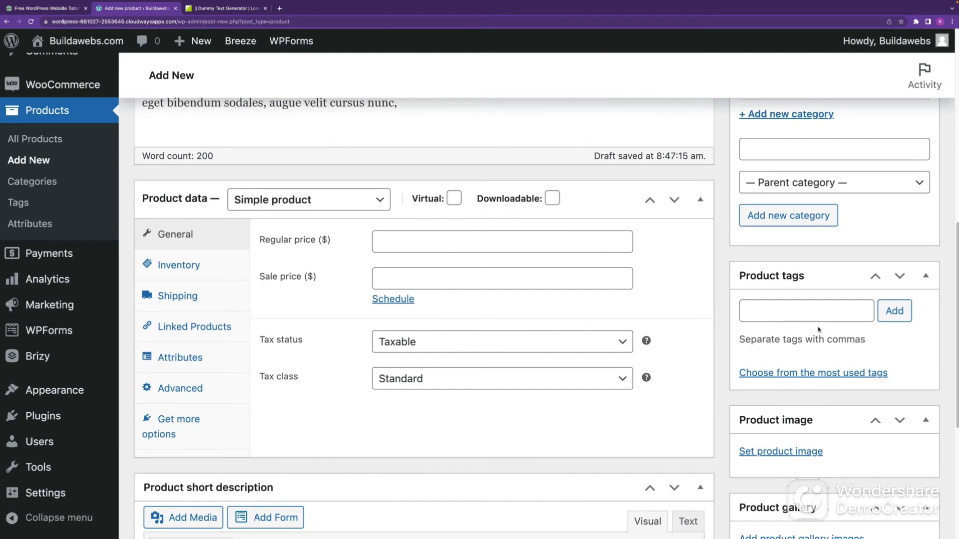
{"action": "left_click", "coordinate": [789, 373]}
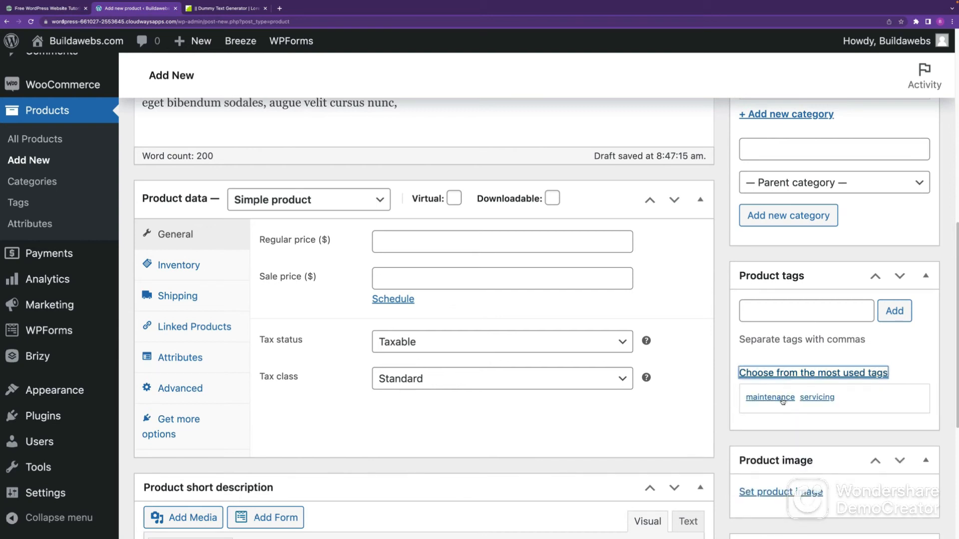
{"action": "left_click", "coordinate": [782, 398]}
{"action": "left_click", "coordinate": [816, 419]}
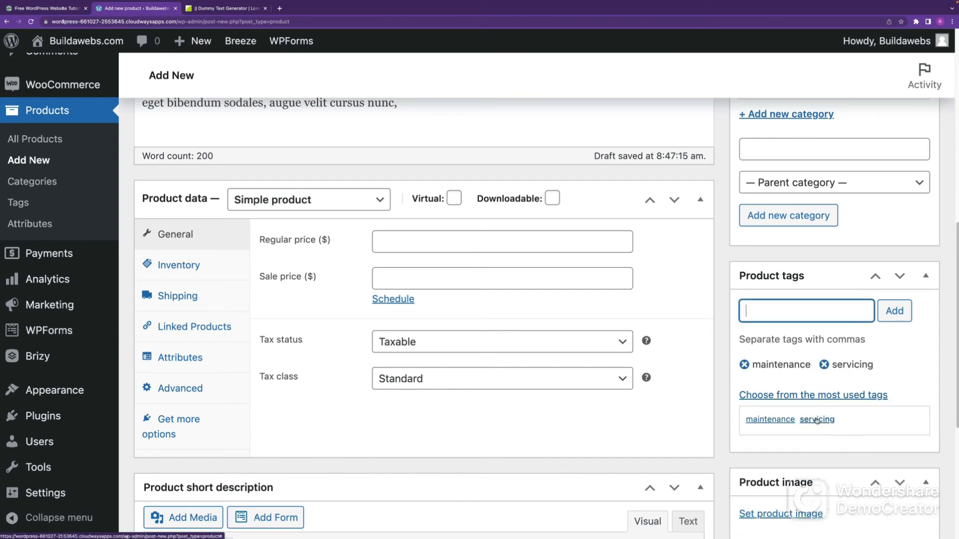
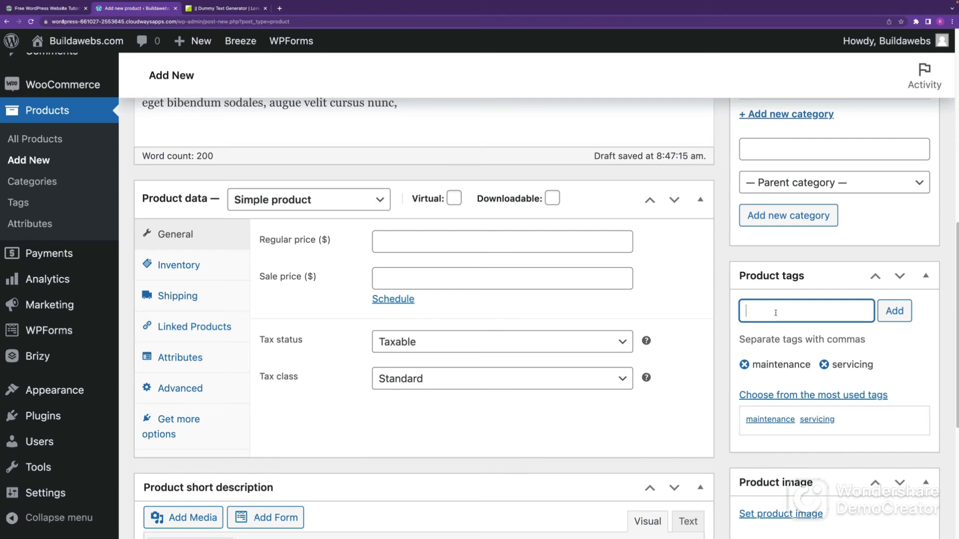
Add an "ebook" tag to the product and set book-gfbe90d550_1920.jpg from the media library as its product image
{"action": "type", "text": "ebook"}
{"action": "left_click", "coordinate": [901, 322]}
{"action": "scroll", "coordinate": [794, 358], "scroll_direction": "down", "scroll_amount": 4}
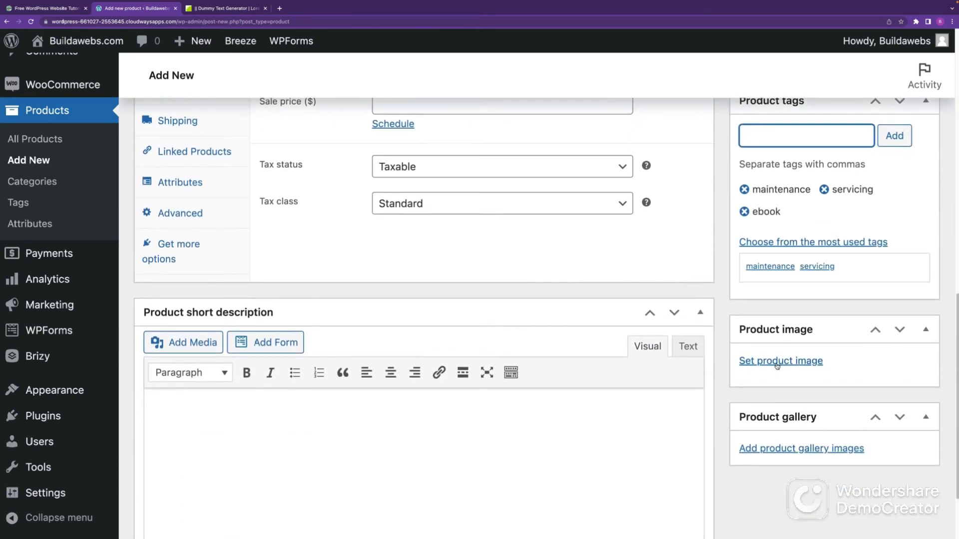
{"action": "left_click", "coordinate": [777, 363]}
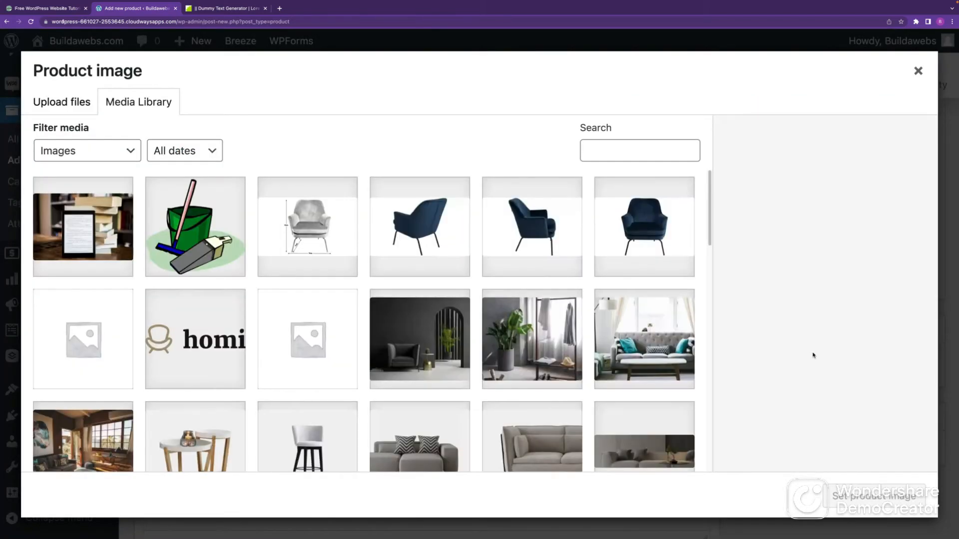
{"action": "left_click", "coordinate": [95, 227]}
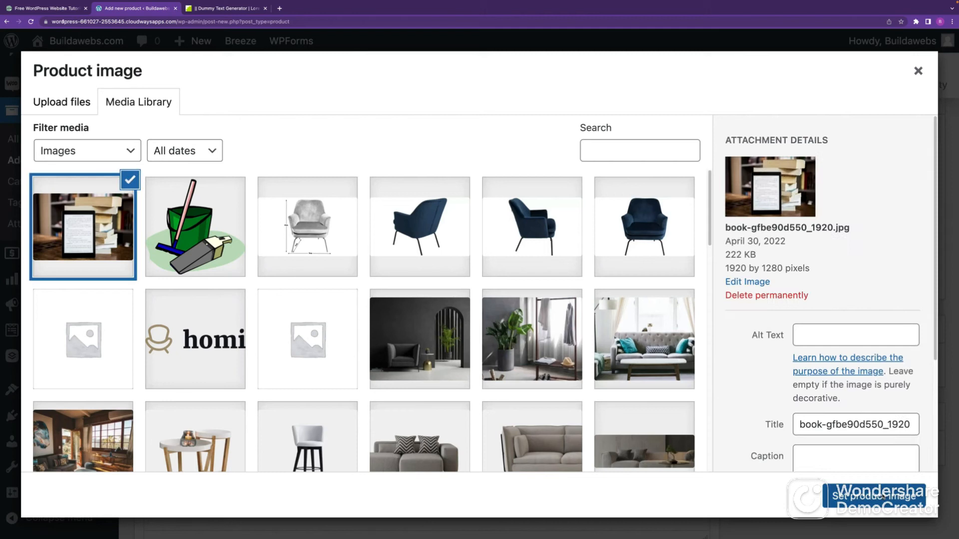
{"action": "left_click", "coordinate": [882, 496]}
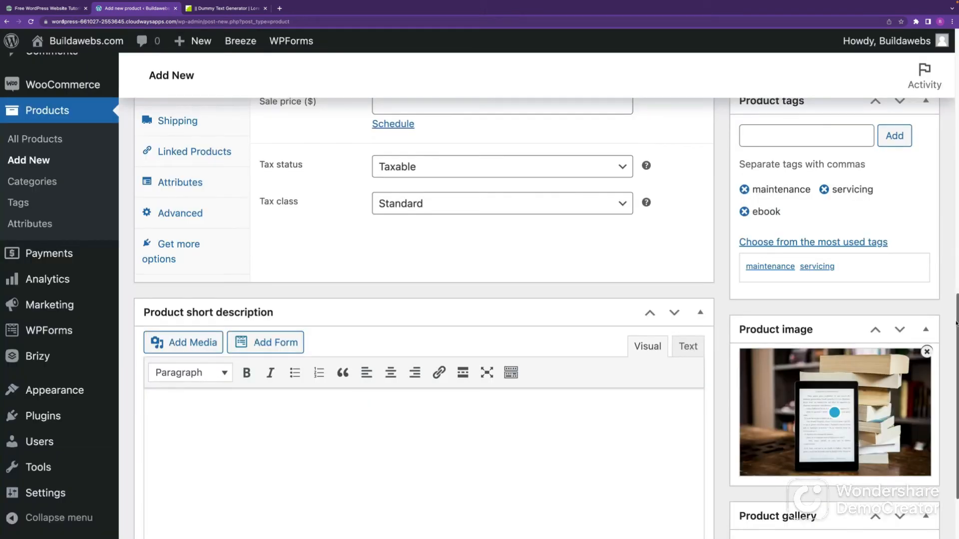
Write the product short description "Check out this EBook on Sofa maintenance"
{"action": "scroll", "coordinate": [957, 298], "scroll_direction": "down", "scroll_amount": 2}
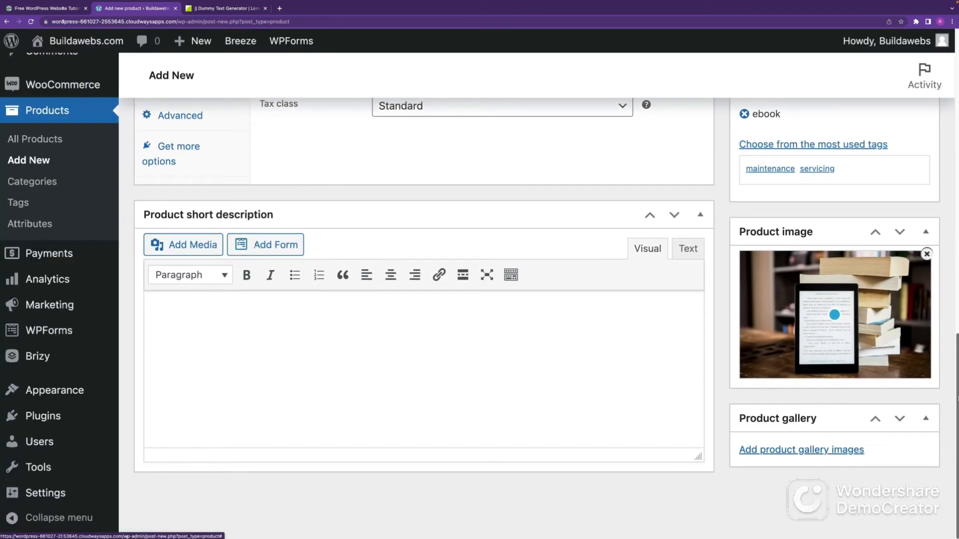
{"action": "scroll", "coordinate": [813, 451], "scroll_direction": "up", "scroll_amount": 1}
{"action": "scroll", "coordinate": [835, 381], "scroll_direction": "up", "scroll_amount": 2}
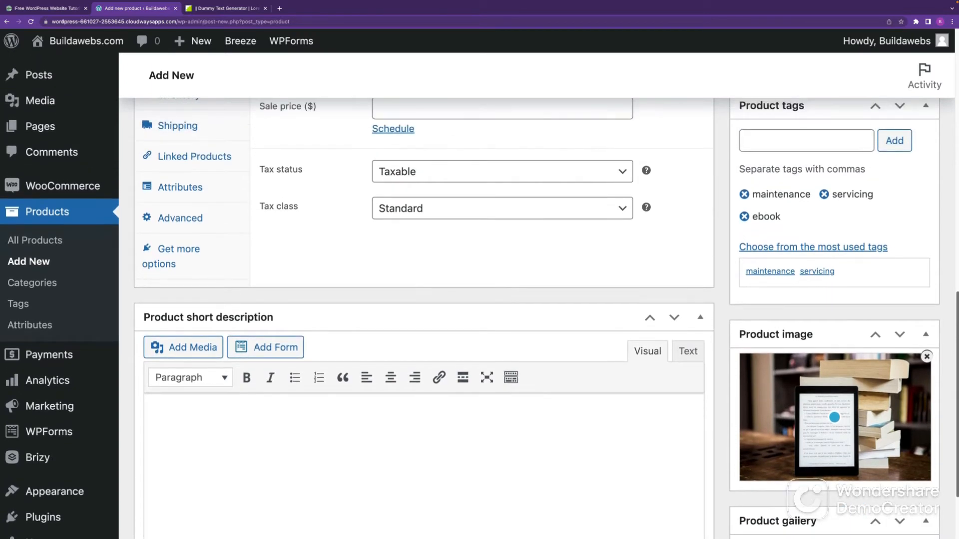
{"action": "scroll", "coordinate": [954, 377], "scroll_direction": "down", "scroll_amount": 1}
{"action": "scroll", "coordinate": [954, 377], "scroll_direction": "up", "scroll_amount": 2}
{"action": "scroll", "coordinate": [954, 377], "scroll_direction": "down", "scroll_amount": 1}
{"action": "scroll", "coordinate": [953, 377], "scroll_direction": "down", "scroll_amount": 1}
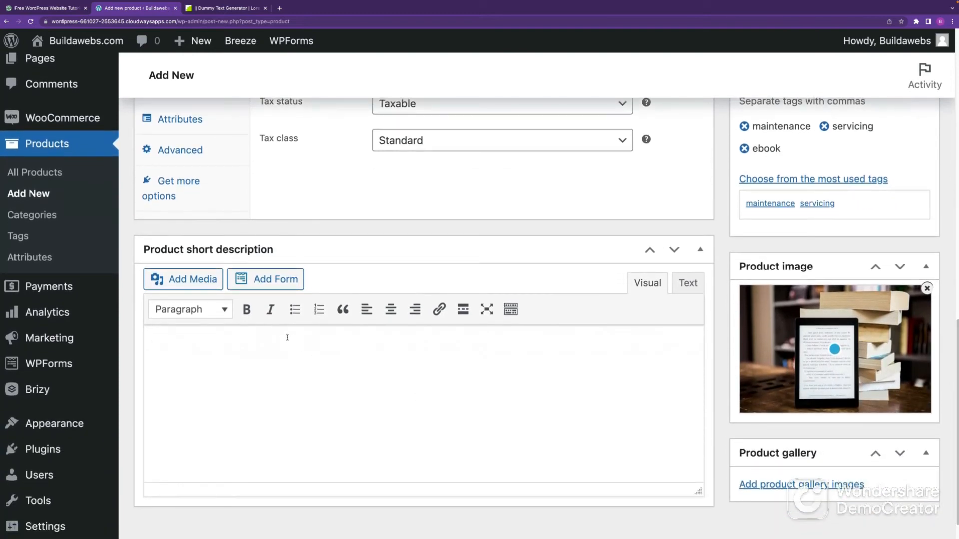
{"action": "type", "text": "Check out this E"}
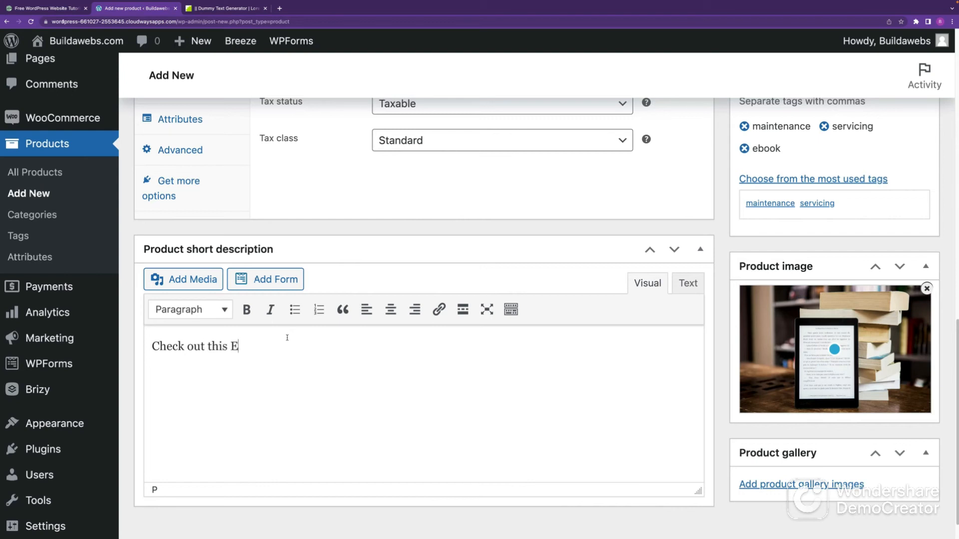
{"action": "type", "text": "Book on sofa"}
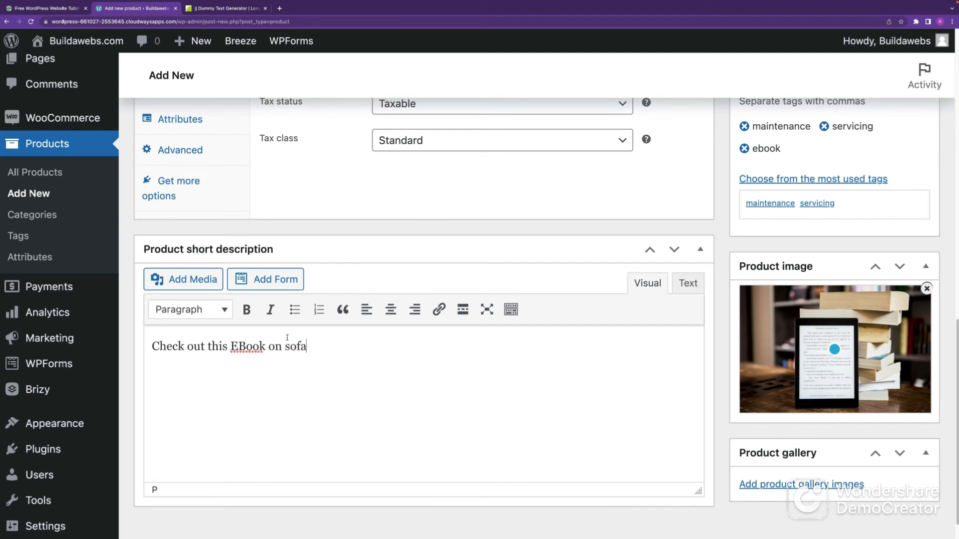
{"action": "type", "text": " maintenance"}
{"action": "key", "text": "BackSpace"}
{"action": "type", "text": "S"}
Keep the product type as Simple product and mark it as both virtual and downloadable
{"action": "scroll", "coordinate": [957, 407], "scroll_direction": "down", "scroll_amount": 1}
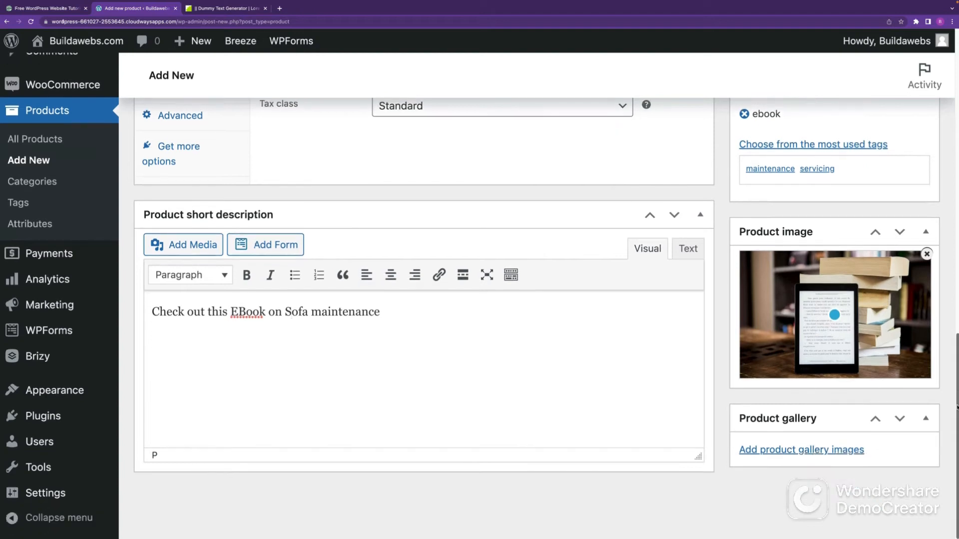
{"action": "scroll", "coordinate": [956, 394], "scroll_direction": "up", "scroll_amount": 3}
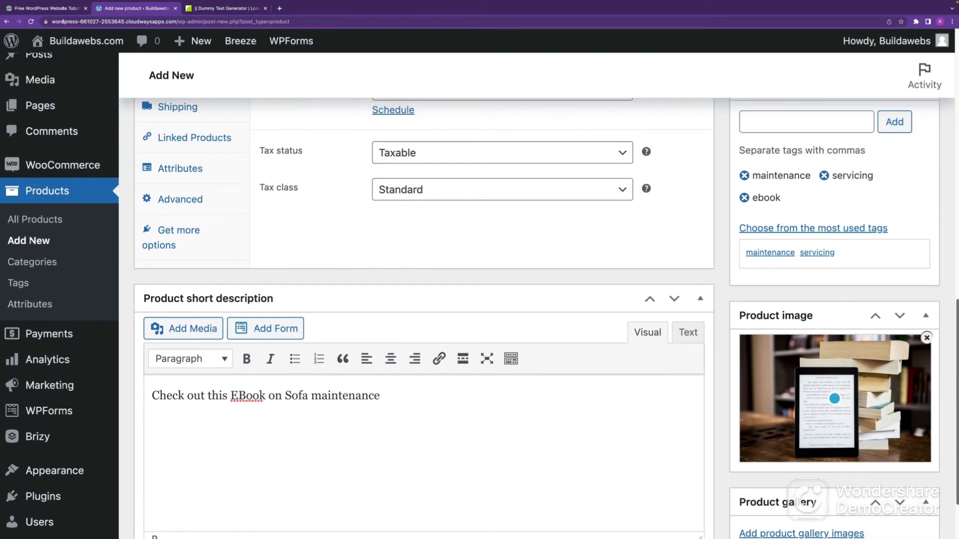
{"action": "scroll", "coordinate": [957, 394], "scroll_direction": "up", "scroll_amount": 6}
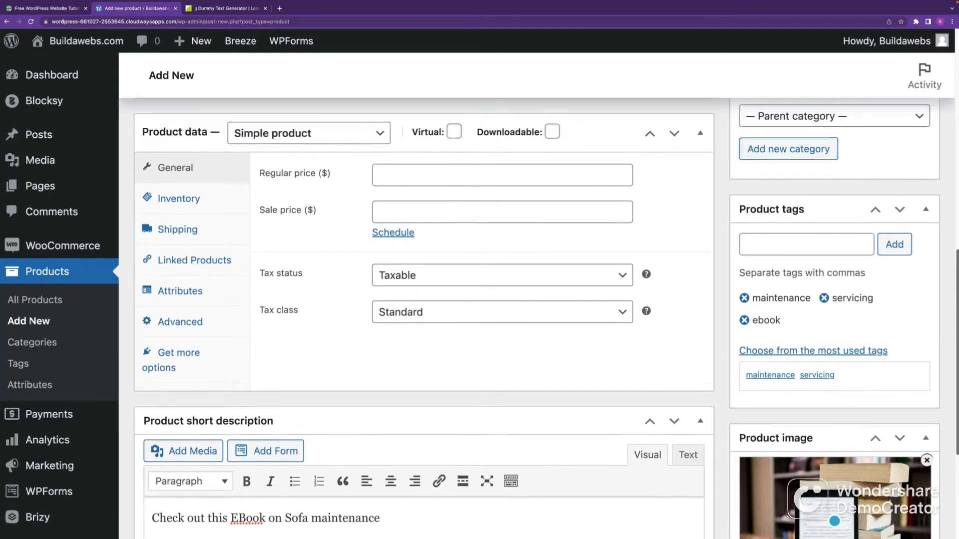
{"action": "scroll", "coordinate": [656, 306], "scroll_direction": "up", "scroll_amount": 4}
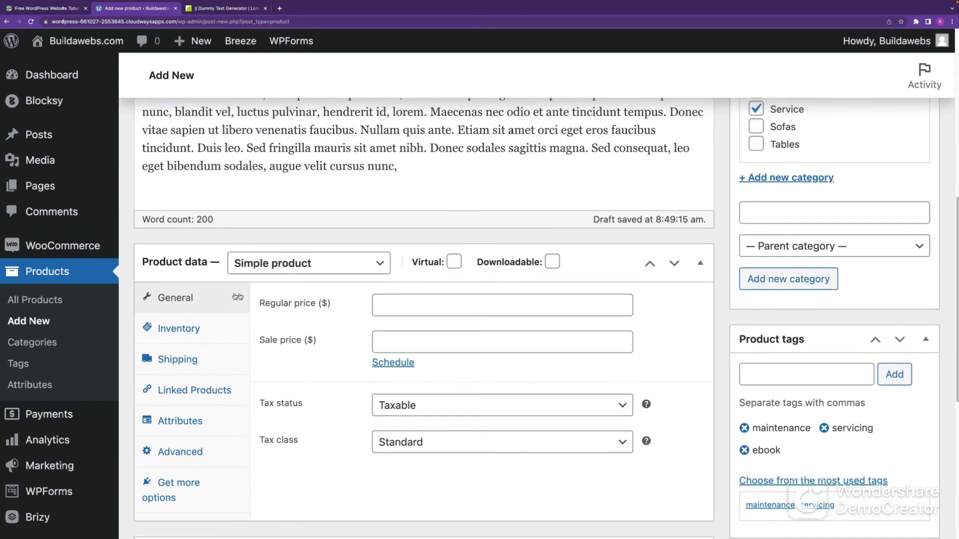
{"action": "left_click", "coordinate": [276, 270]}
{"action": "left_click", "coordinate": [276, 269]}
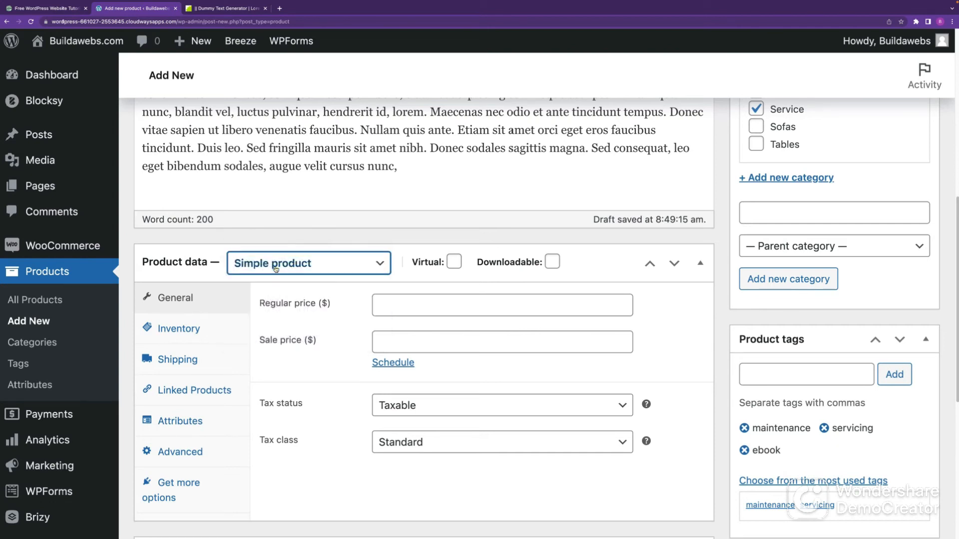
{"action": "left_click", "coordinate": [453, 262]}
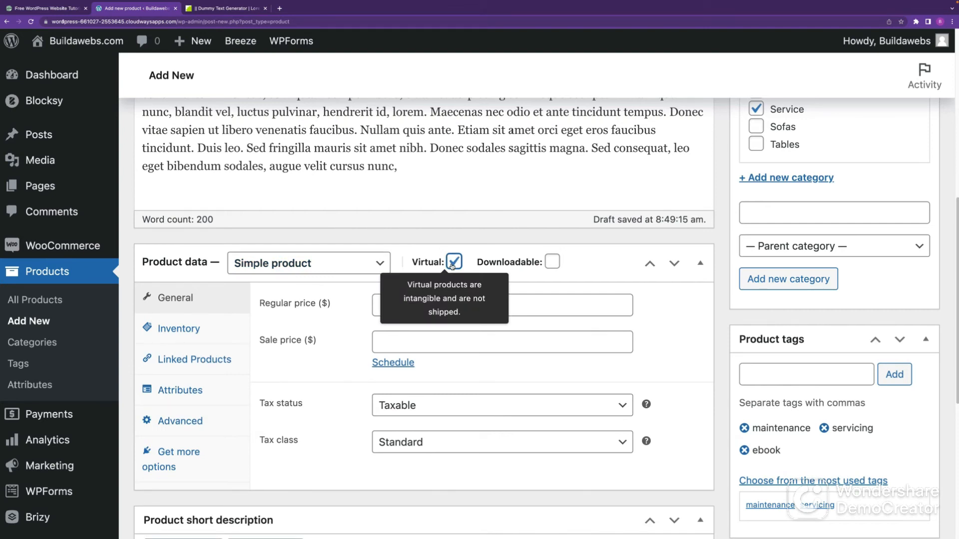
{"action": "left_click", "coordinate": [553, 262]}
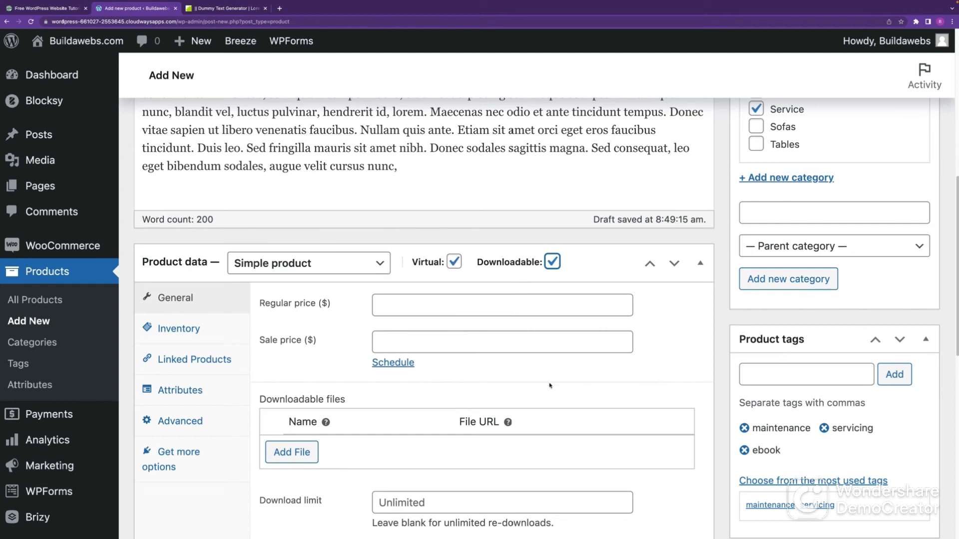
Set the Ebook product's regular price to 10 dollars
{"action": "scroll", "coordinate": [396, 296], "scroll_direction": "down", "scroll_amount": 1}
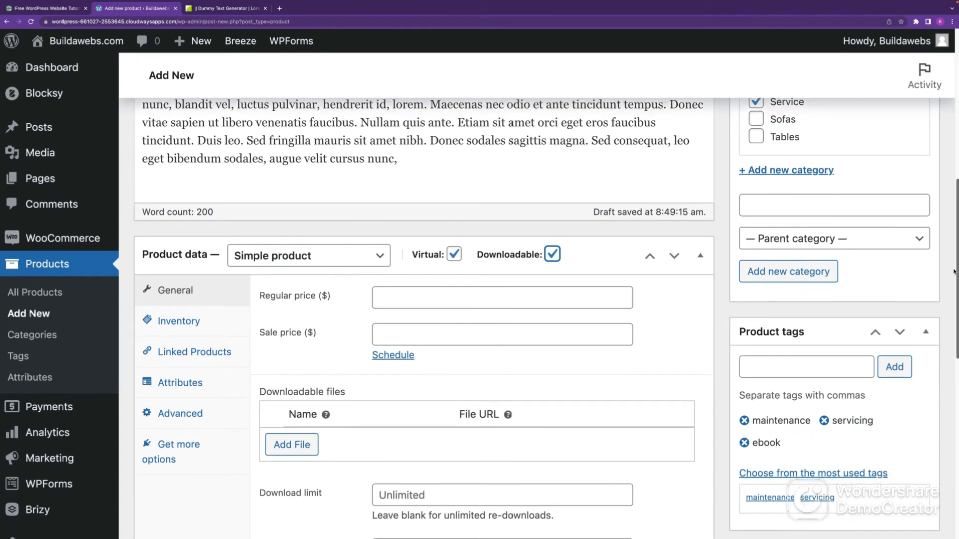
{"action": "left_click", "coordinate": [397, 291]}
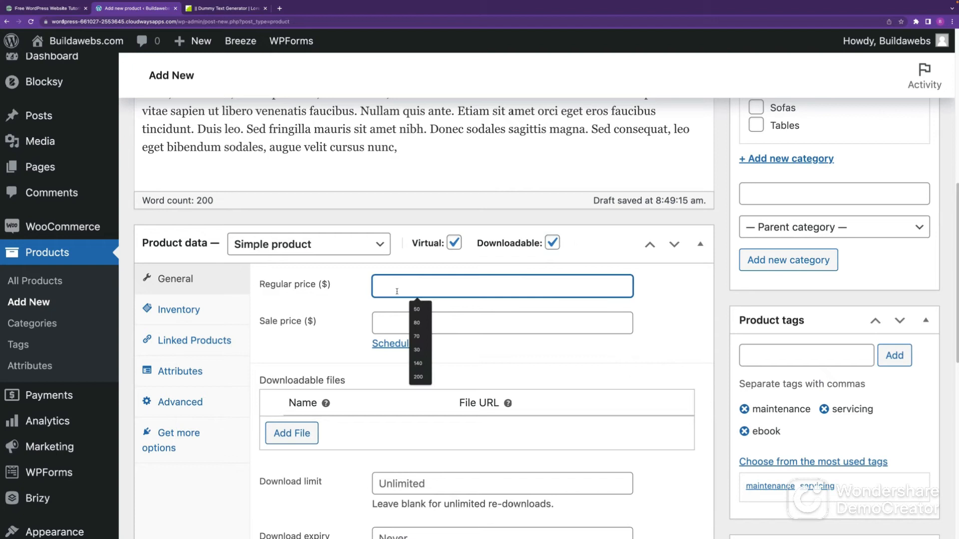
{"action": "type", "text": "10"}
{"action": "left_click", "coordinate": [642, 318]}
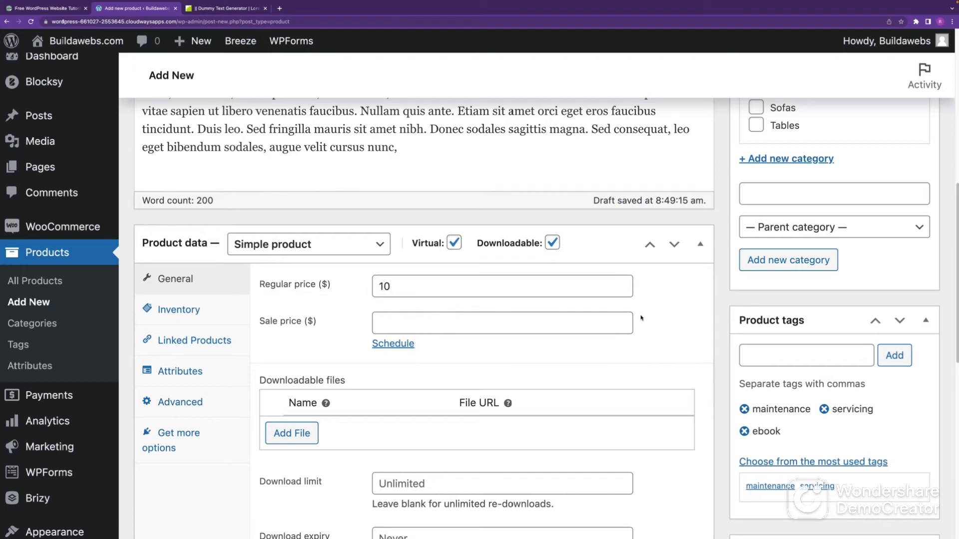
Set the sale price to 5 dollars and schedule it from 2022-05-02 to 2022-05-08
{"action": "left_click", "coordinate": [396, 321]}
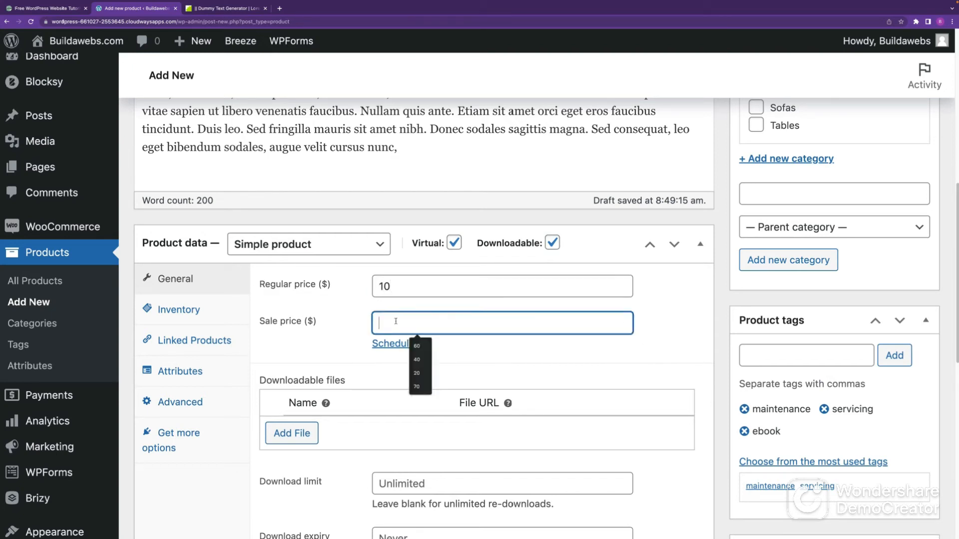
{"action": "type", "text": "5"}
{"action": "left_click", "coordinate": [404, 343]}
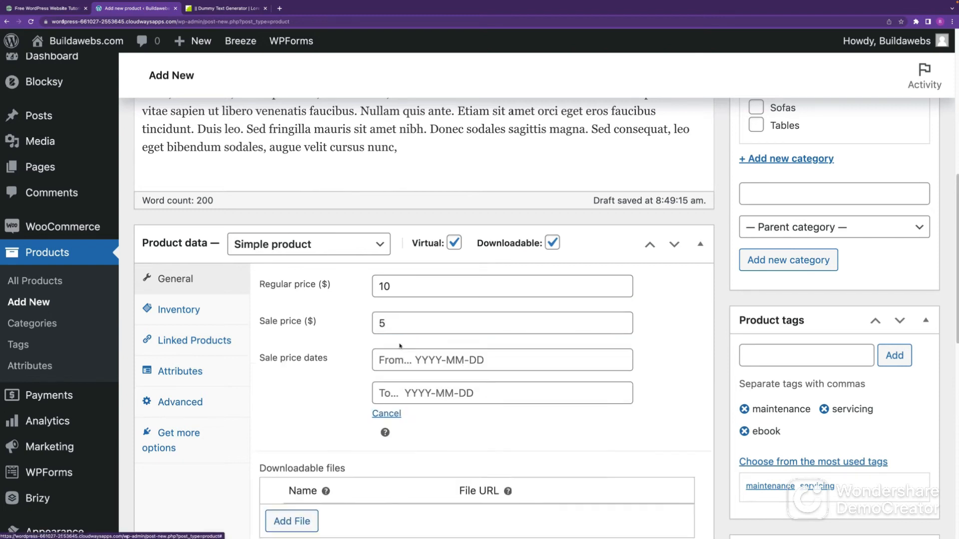
{"action": "left_click", "coordinate": [440, 360]}
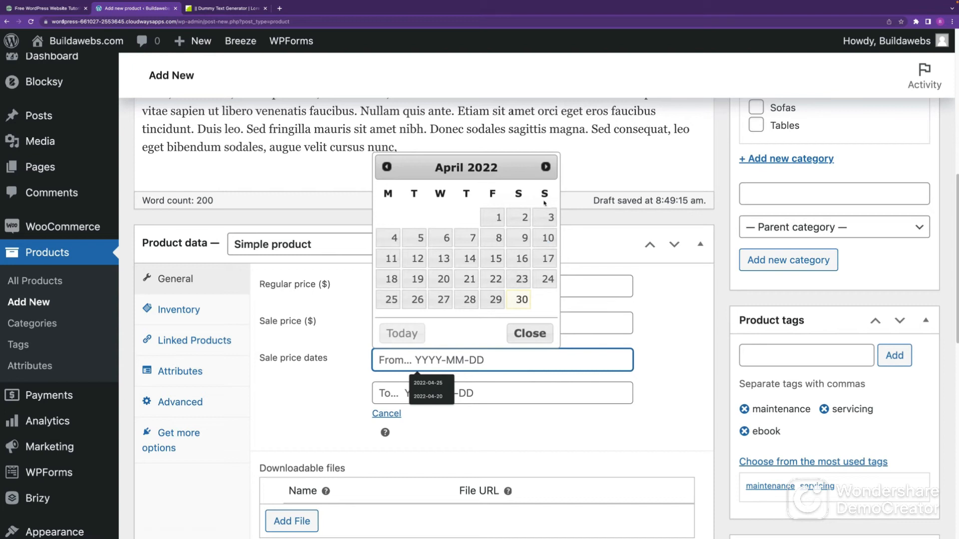
{"action": "left_click", "coordinate": [545, 166]}
{"action": "left_click", "coordinate": [391, 238]}
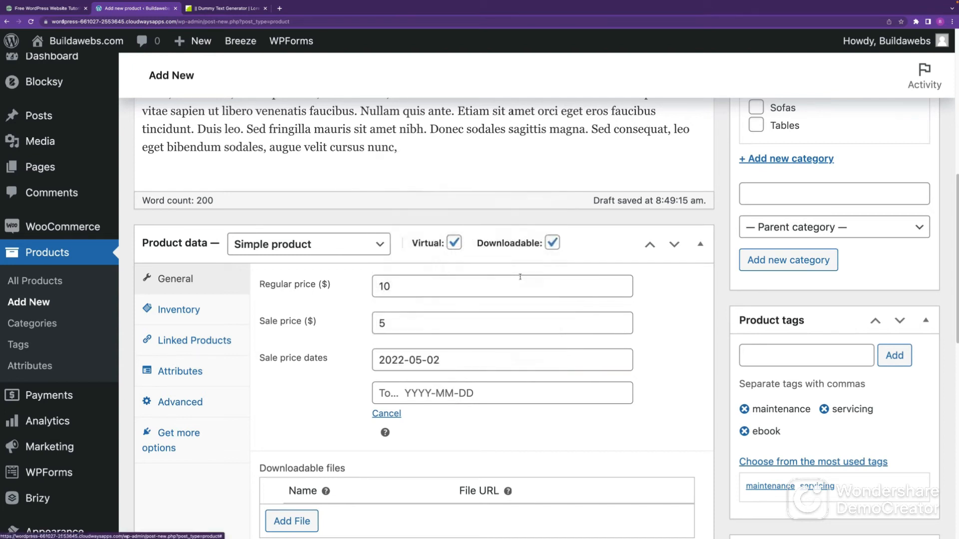
{"action": "left_click", "coordinate": [482, 394]}
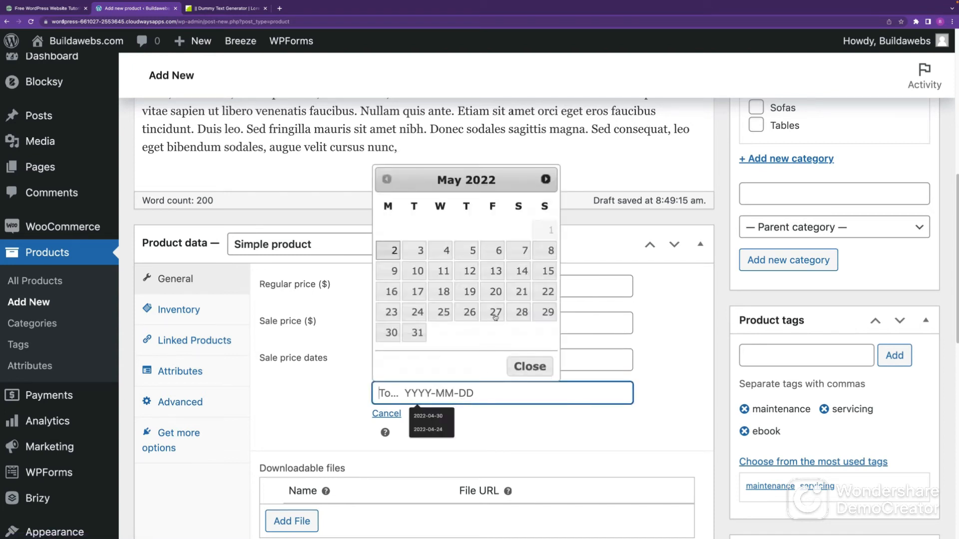
{"action": "left_click", "coordinate": [549, 252]}
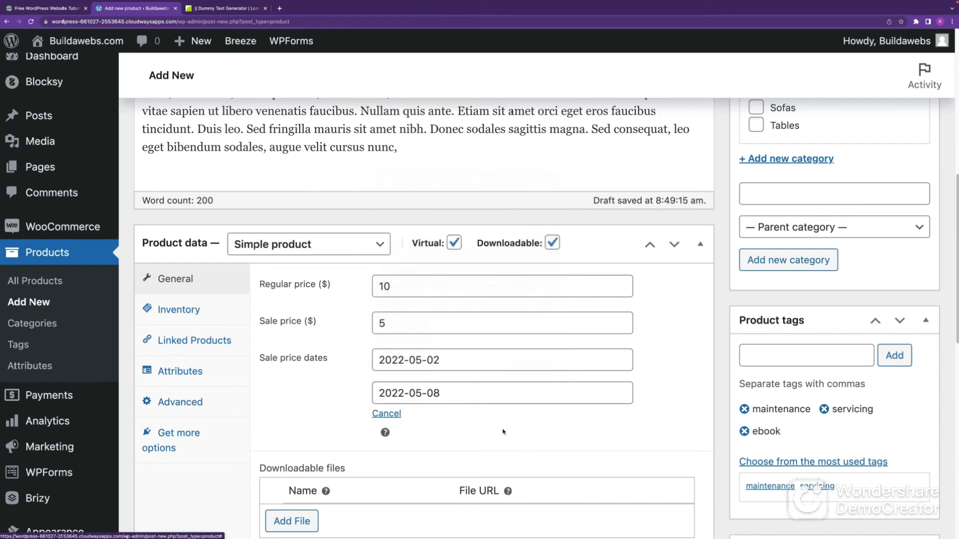
Cancel the sale price schedule and clear the sale price
{"action": "left_click", "coordinate": [391, 415]}
{"action": "scroll", "coordinate": [521, 408], "scroll_direction": "down", "scroll_amount": 3}
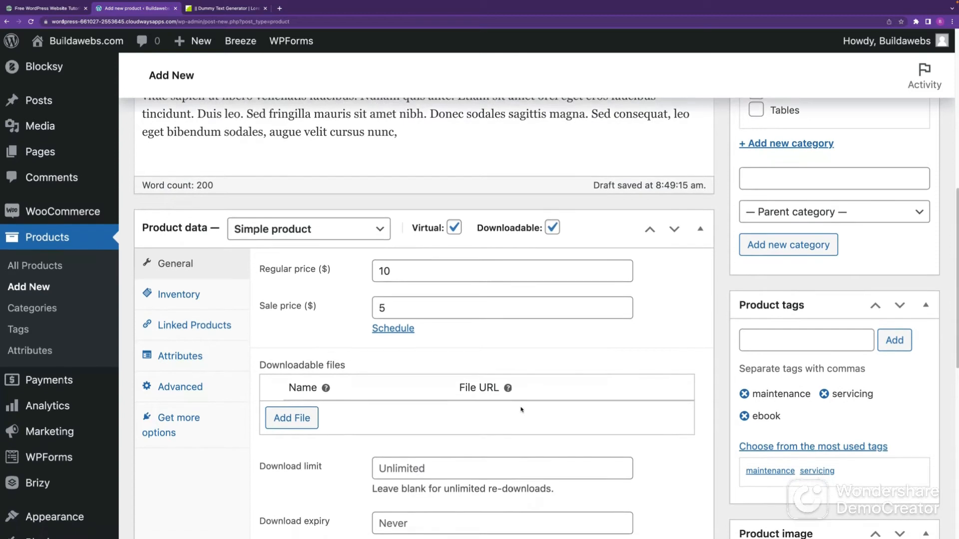
{"action": "left_click_drag", "start_coordinate": [397, 253], "coordinate": [375, 254]}
{"action": "key", "text": "BackSpace"}
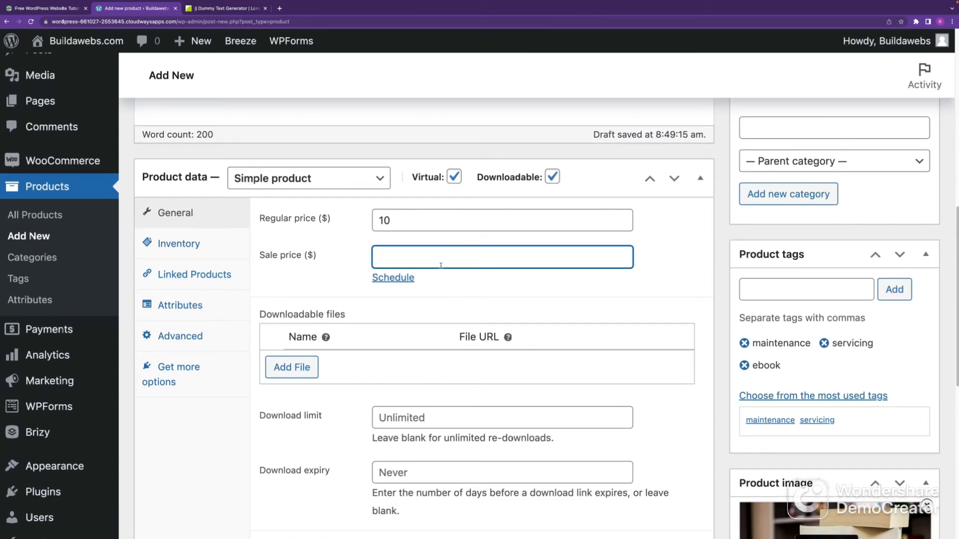
{"action": "left_click", "coordinate": [474, 297]}
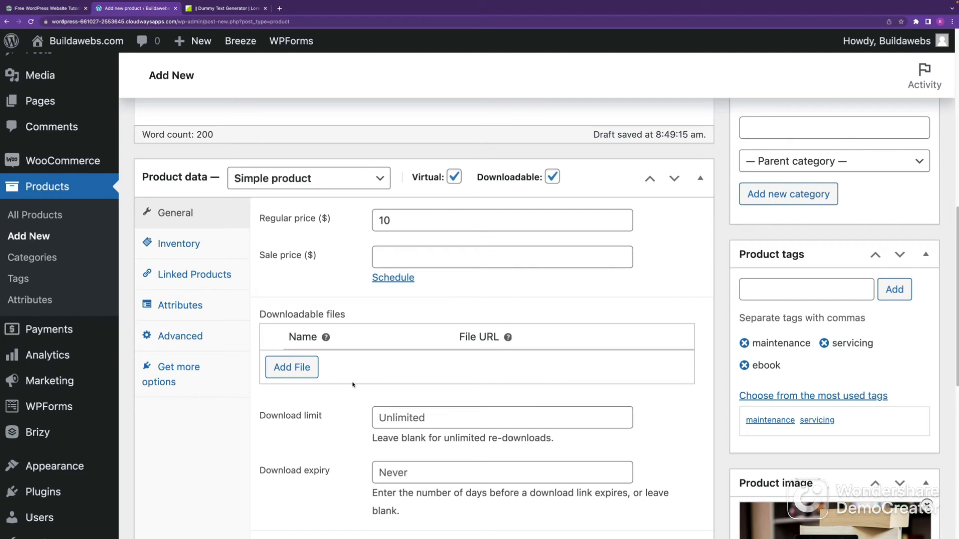
Add a downloadable file entry and select Sample-PDF-4acej4.pdf from the media library for it
{"action": "left_click", "coordinate": [297, 368]}
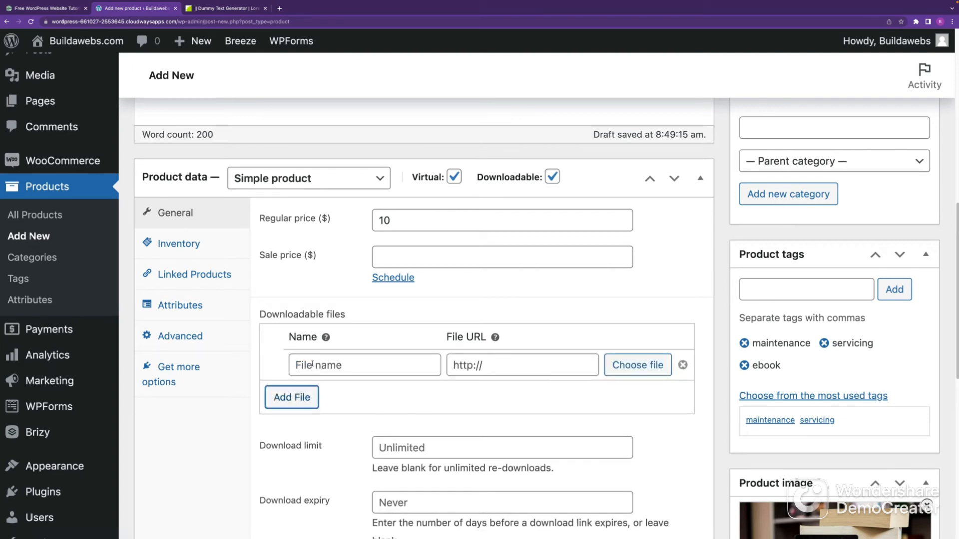
{"action": "left_click", "coordinate": [644, 367]}
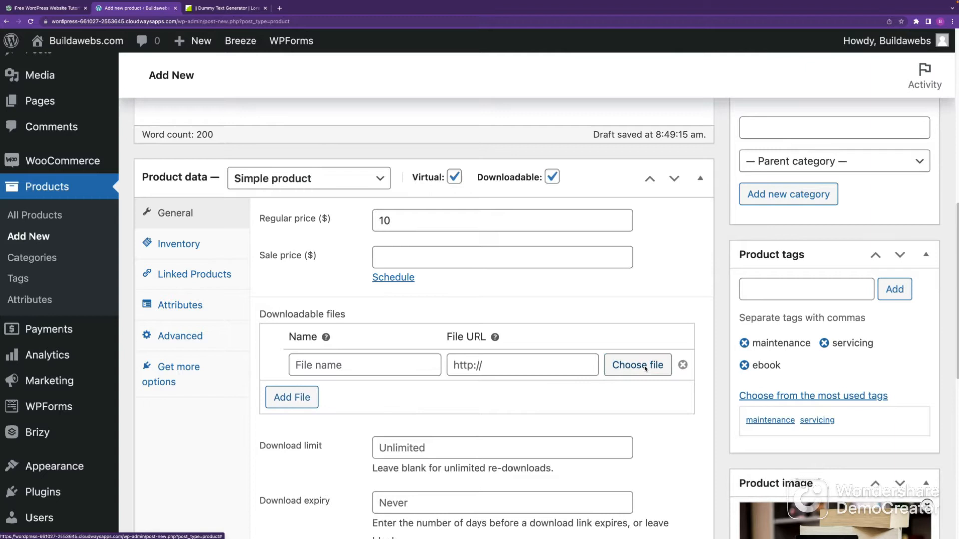
{"action": "left_click", "coordinate": [205, 218]}
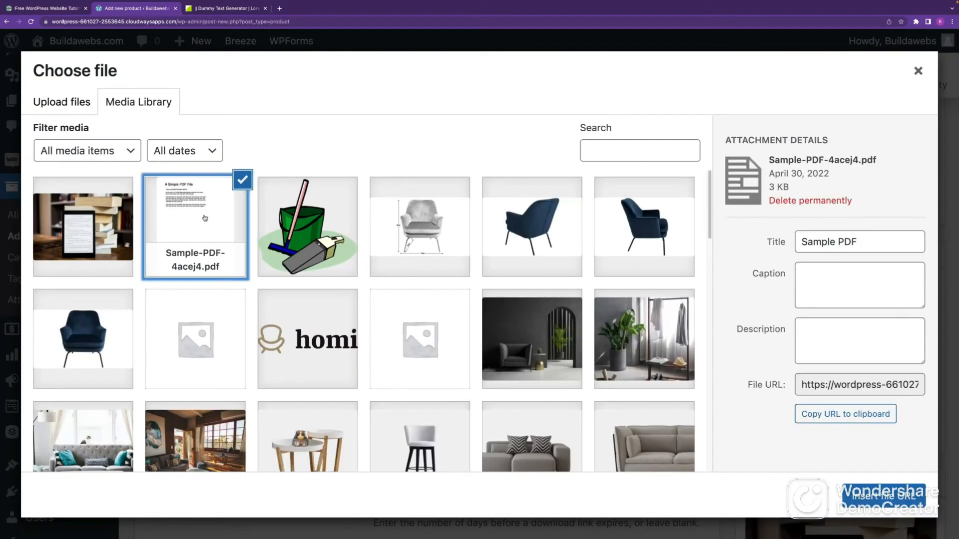
{"action": "left_click", "coordinate": [75, 108]}
{"action": "left_click", "coordinate": [485, 308]}
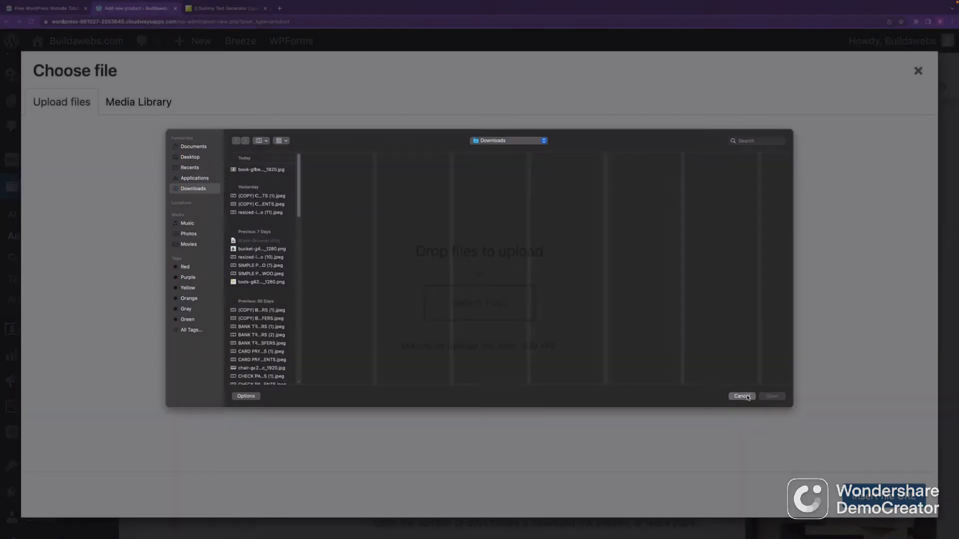
{"action": "left_click", "coordinate": [742, 396]}
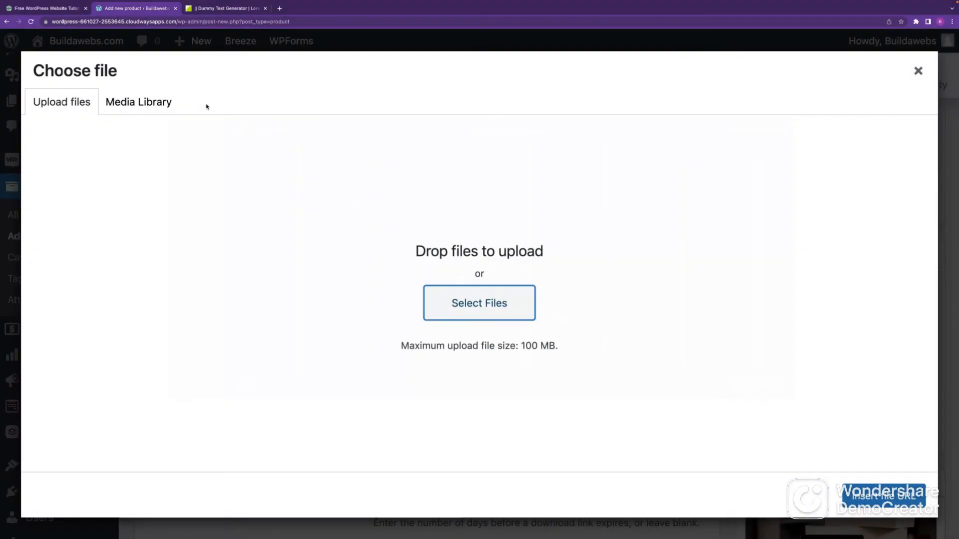
{"action": "left_click", "coordinate": [165, 106]}
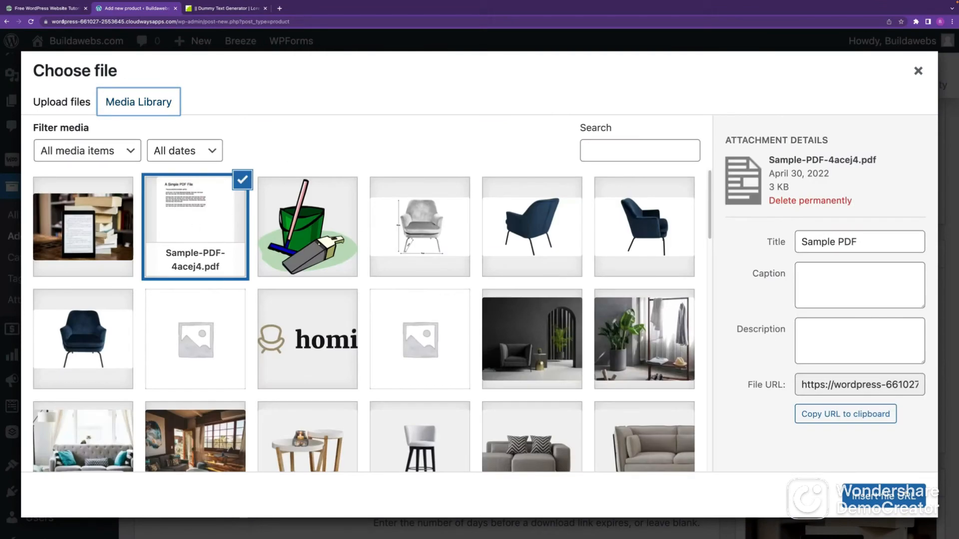
Insert the selected Sample-PDF-4acej4.pdf file's URL into the Ebook's downloadable file entry
{"action": "left_click", "coordinate": [895, 497]}
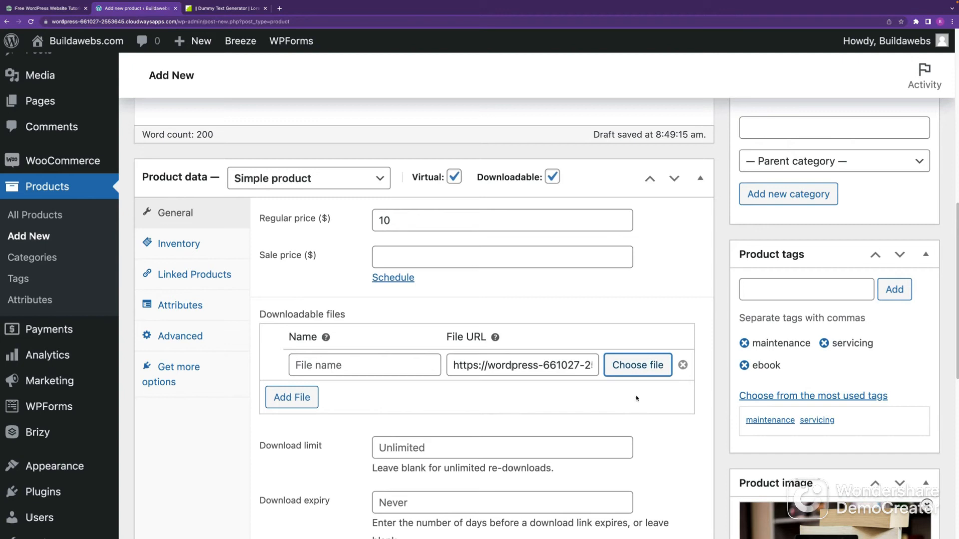
{"action": "scroll", "coordinate": [617, 403], "scroll_direction": "down", "scroll_amount": 2}
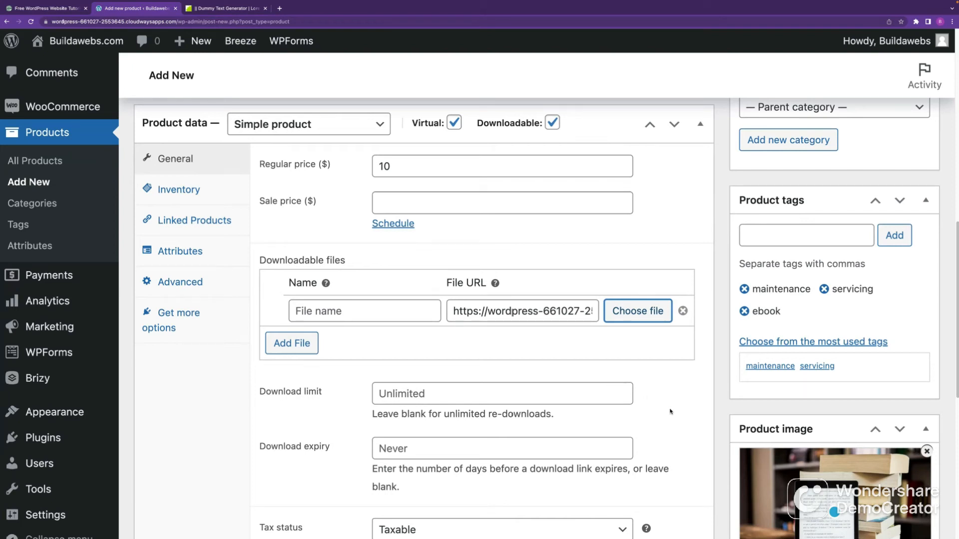
{"action": "scroll", "coordinate": [669, 412], "scroll_direction": "down", "scroll_amount": 3}
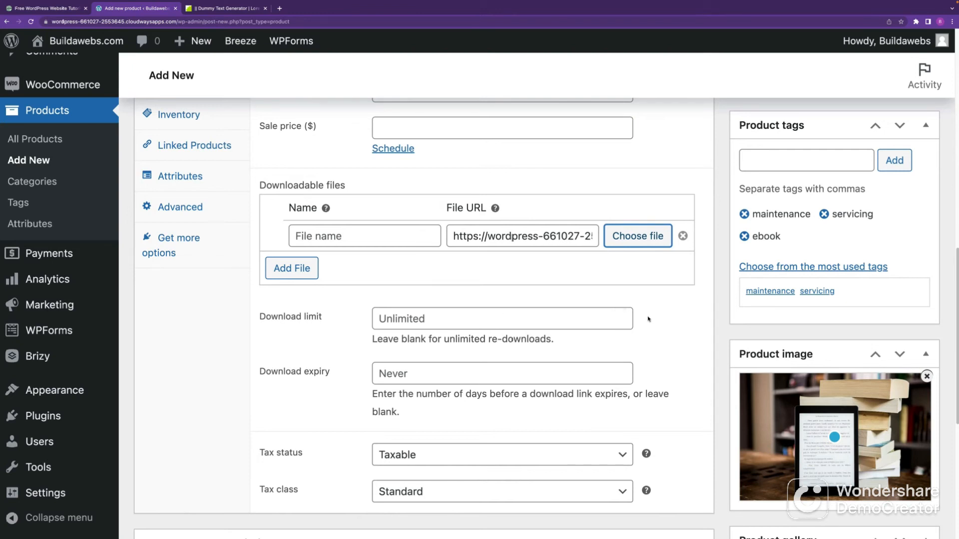
Try a download limit of 10 for the Ebook and clear it again to allow unlimited re-downloads
{"action": "left_click", "coordinate": [524, 315]}
{"action": "type", "text": "10"}
{"action": "left_click", "coordinate": [644, 364]}
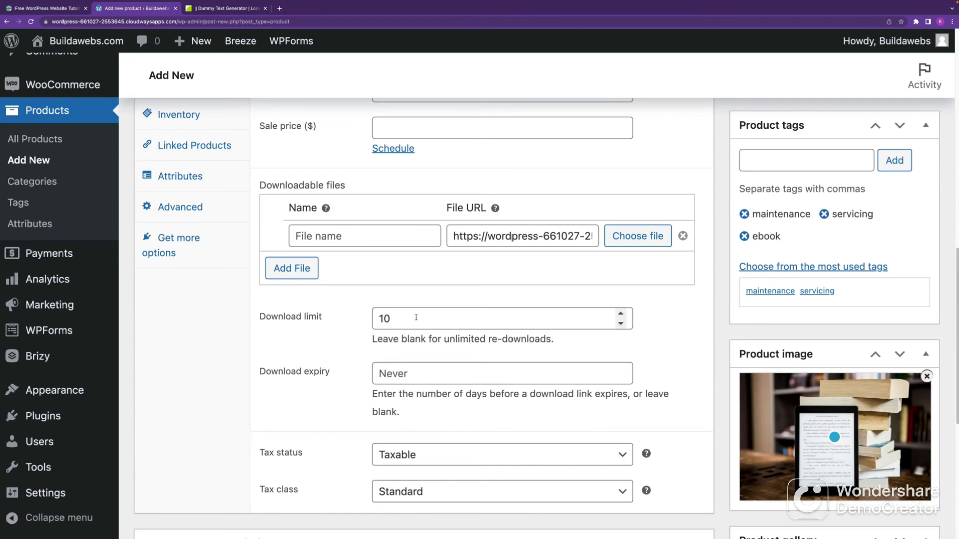
{"action": "left_click_drag", "start_coordinate": [416, 317], "coordinate": [357, 312]}
{"action": "key", "text": "BackSpace"}
{"action": "left_click", "coordinate": [667, 330]}
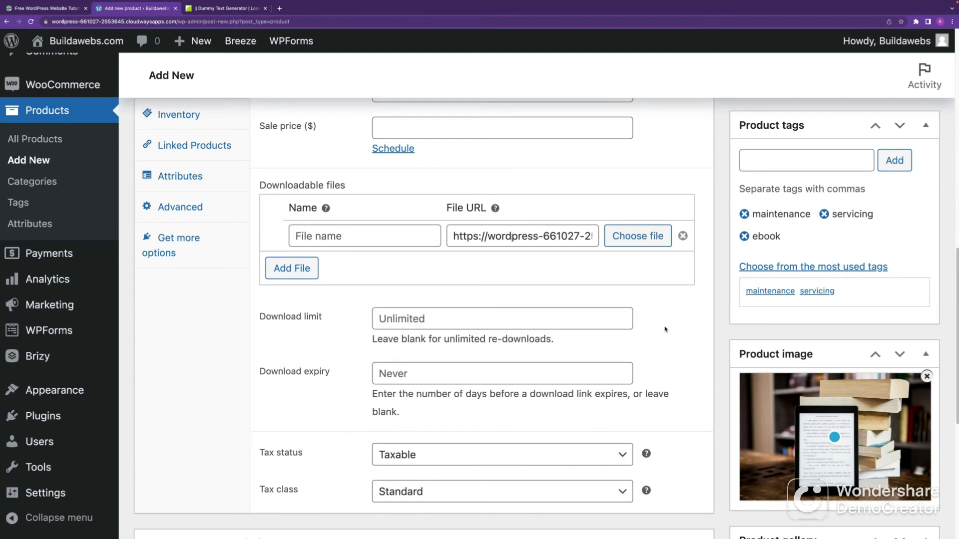
Try a download expiry in days for the Ebook and clear the value so the download link never expires
{"action": "left_click", "coordinate": [422, 378]}
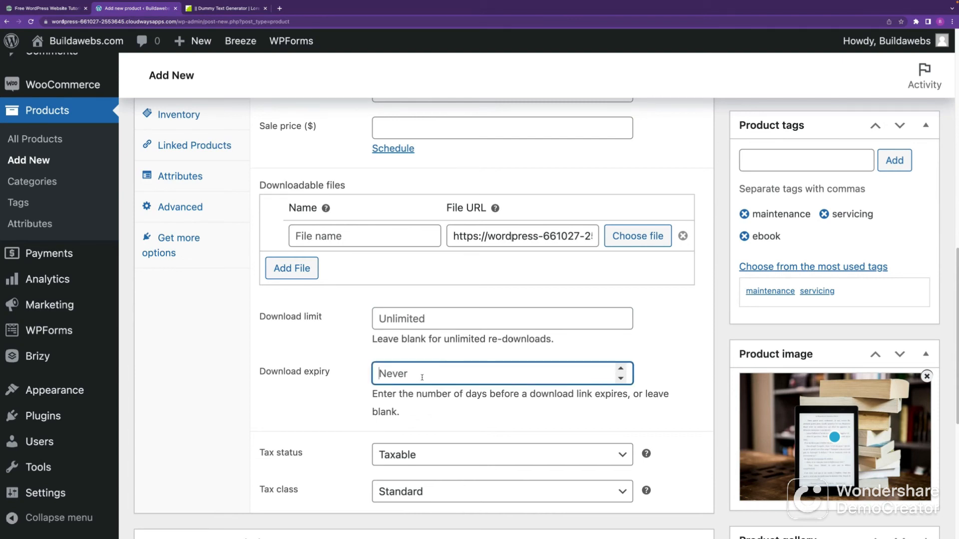
{"action": "left_click", "coordinate": [621, 369]}
{"action": "left_click", "coordinate": [621, 369]}
{"action": "left_click", "coordinate": [620, 369]}
{"action": "left_click", "coordinate": [621, 369]}
{"action": "left_click", "coordinate": [621, 369]}
{"action": "left_click", "coordinate": [620, 369]}
{"action": "left_click", "coordinate": [621, 369]}
{"action": "left_click", "coordinate": [621, 369]}
{"action": "left_click", "coordinate": [621, 369]}
{"action": "left_click", "coordinate": [621, 369]}
{"action": "left_click", "coordinate": [670, 378]}
{"action": "left_click", "coordinate": [335, 364]}
{"action": "key", "text": "BackSpace"}
{"action": "left_click", "coordinate": [663, 374]}
{"action": "scroll", "coordinate": [599, 439], "scroll_direction": "down", "scroll_amount": 1}
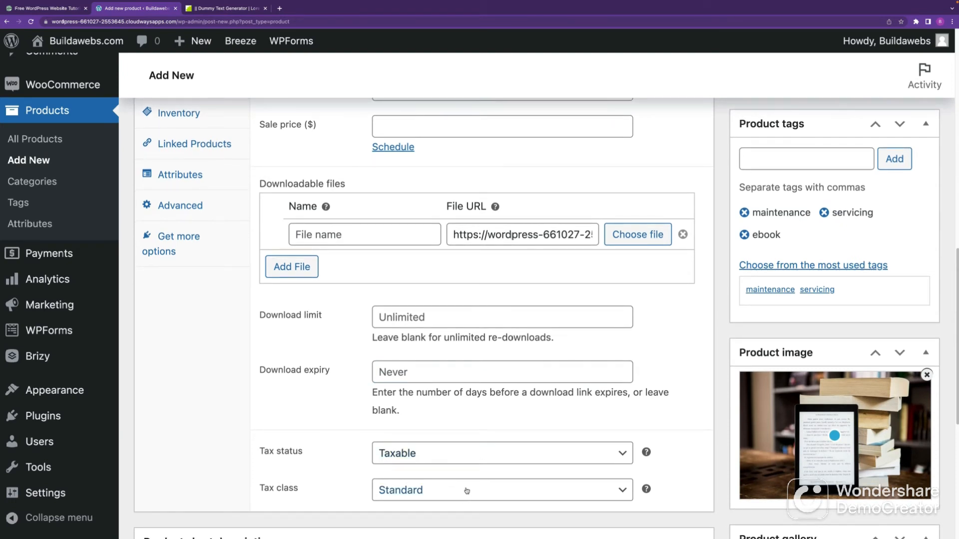
Try enabling stock management in the Ebook's inventory settings and disable it again
{"action": "scroll", "coordinate": [230, 225], "scroll_direction": "up", "scroll_amount": 1}
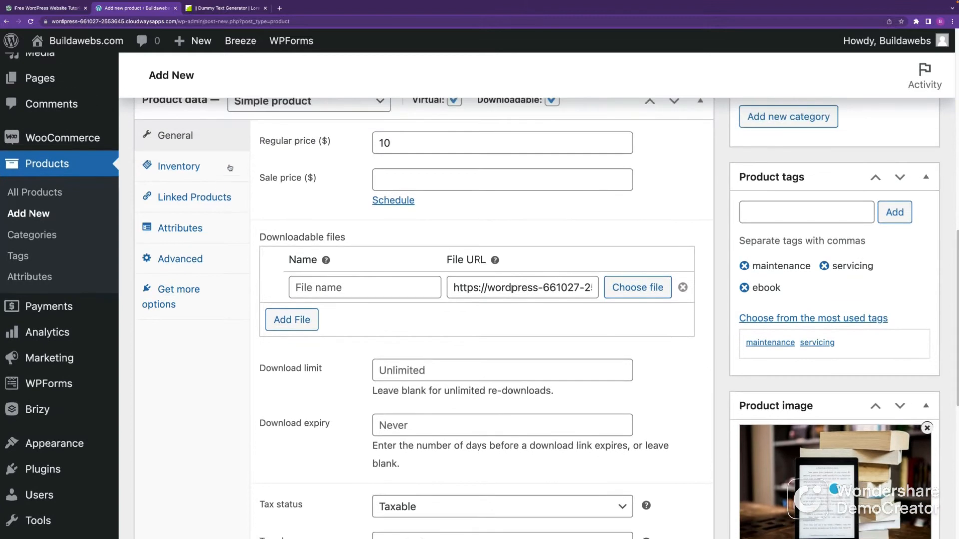
{"action": "scroll", "coordinate": [417, 344], "scroll_direction": "up", "scroll_amount": 1}
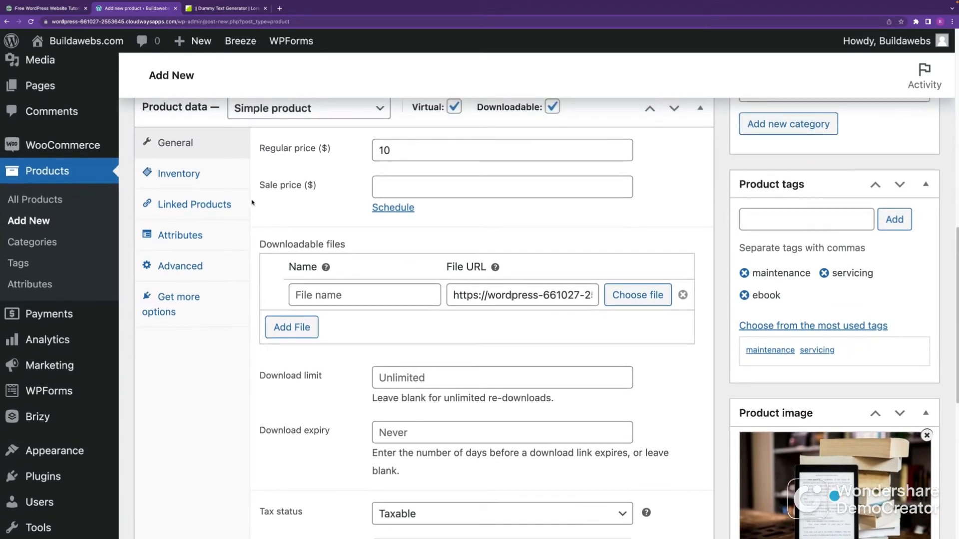
{"action": "left_click", "coordinate": [198, 176]}
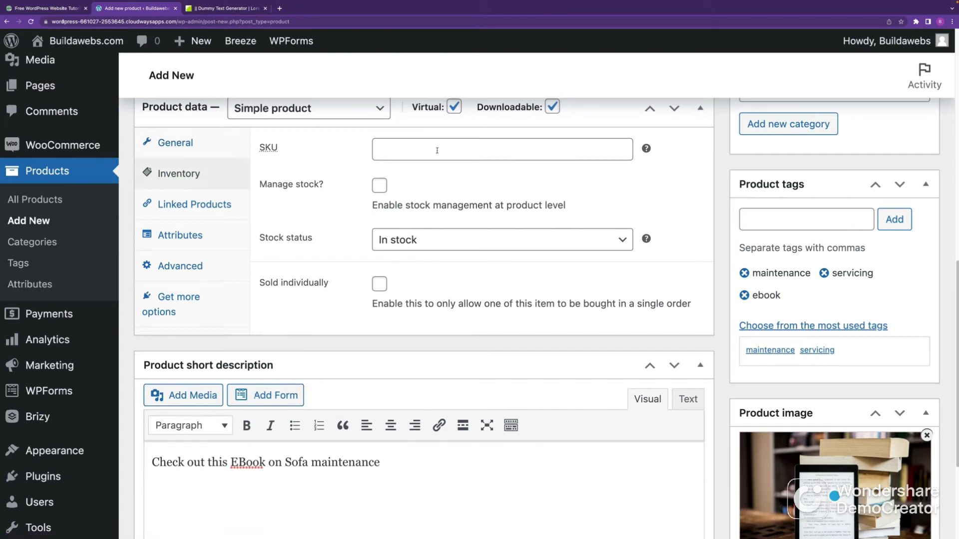
{"action": "mouse_move", "coordinate": [646, 149]}
{"action": "left_click", "coordinate": [381, 186]}
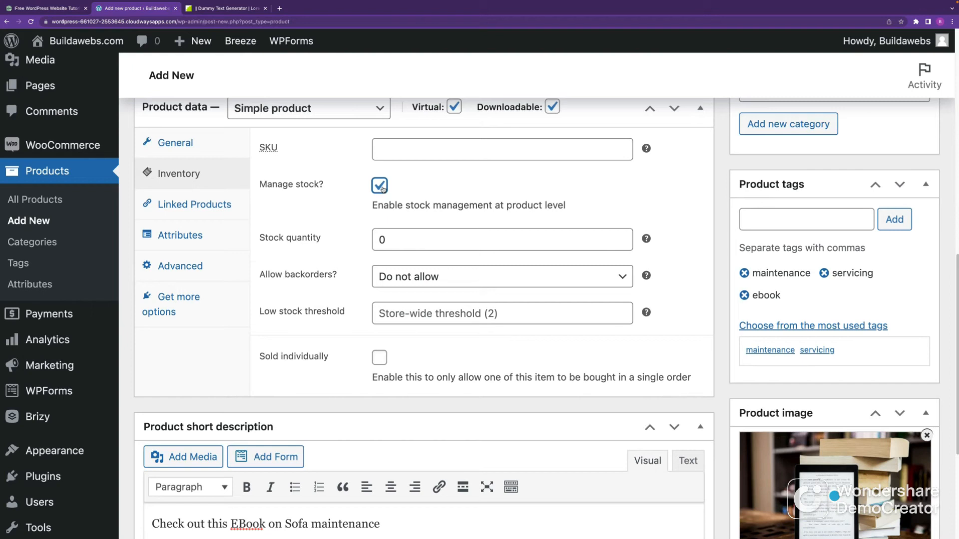
{"action": "left_click", "coordinate": [381, 187]}
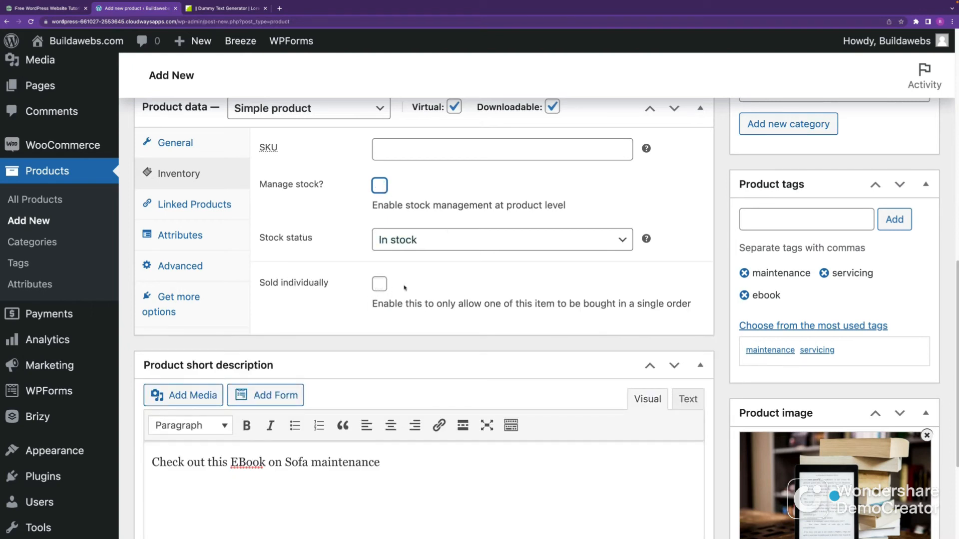
Search for an upsell product beginning with "so" in the Ebook's linked products
{"action": "left_click", "coordinate": [219, 210]}
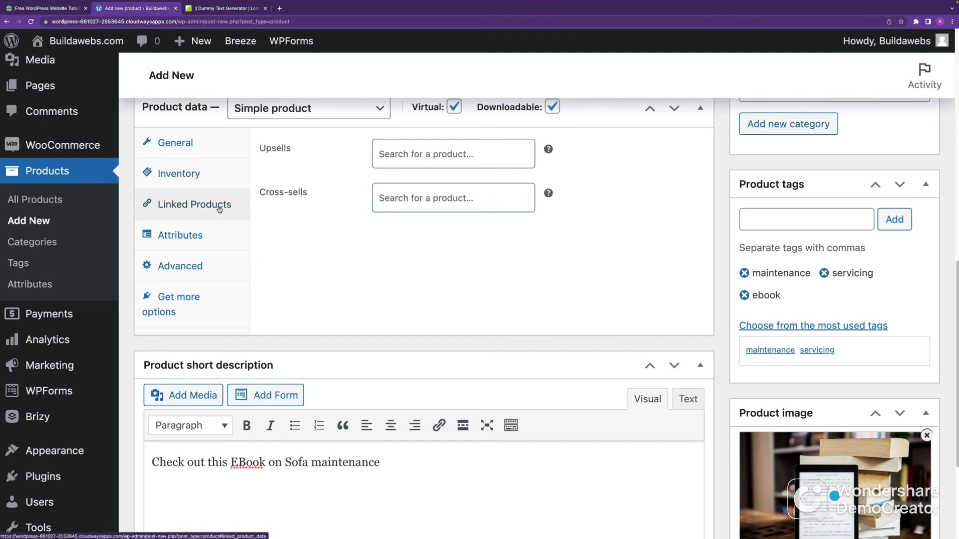
{"action": "left_click", "coordinate": [427, 154]}
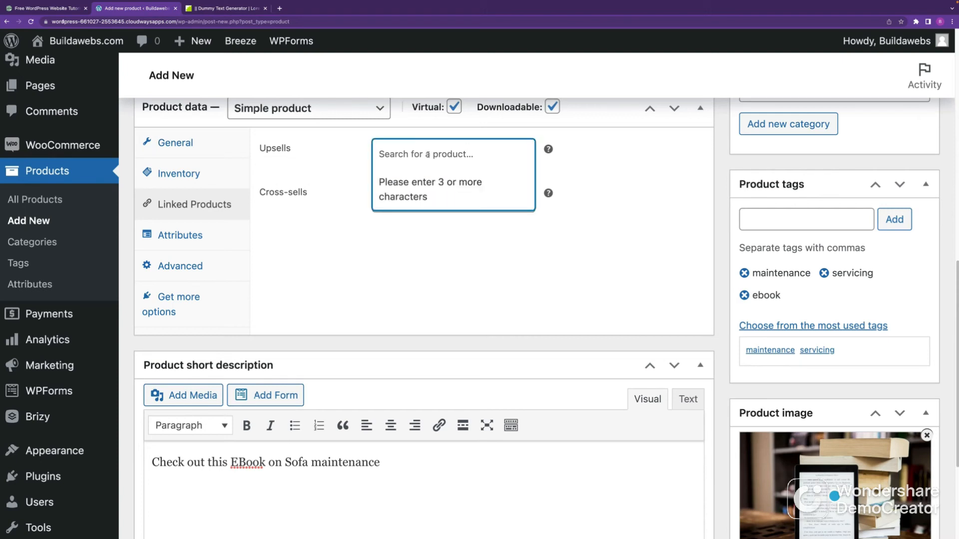
{"action": "type", "text": "so"}
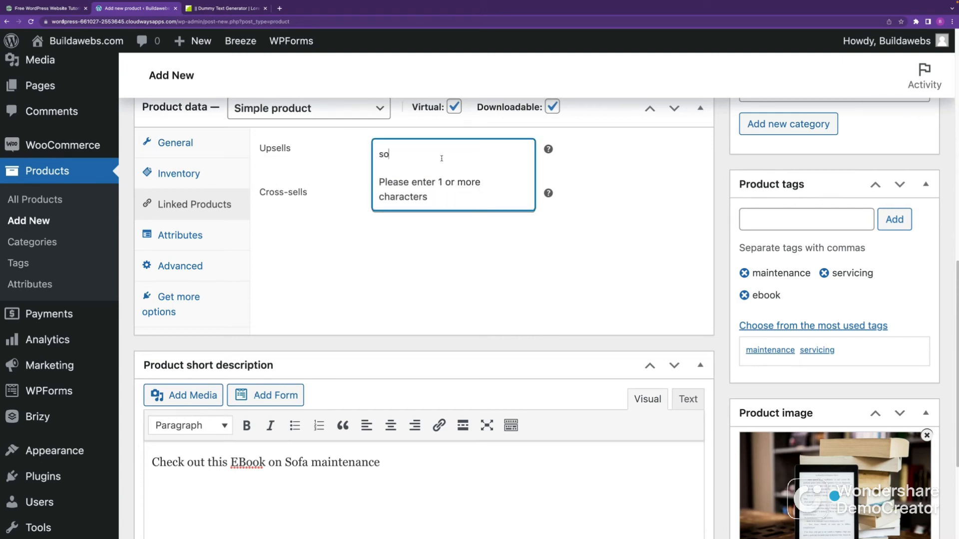
Link Simple Sofa as the upsell and Modern chair as the cross-sell for the Ebook product
{"action": "type", "text": "fa"}
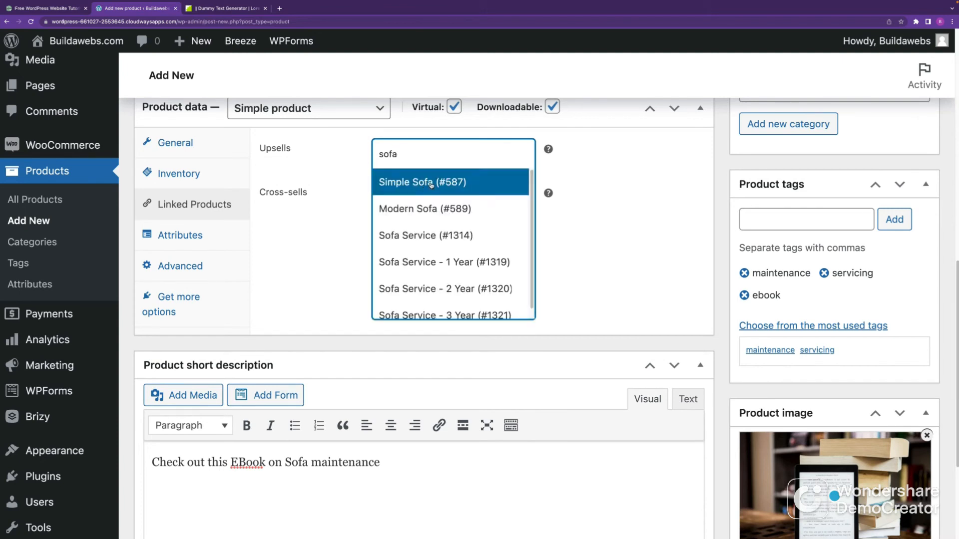
{"action": "left_click", "coordinate": [431, 184]}
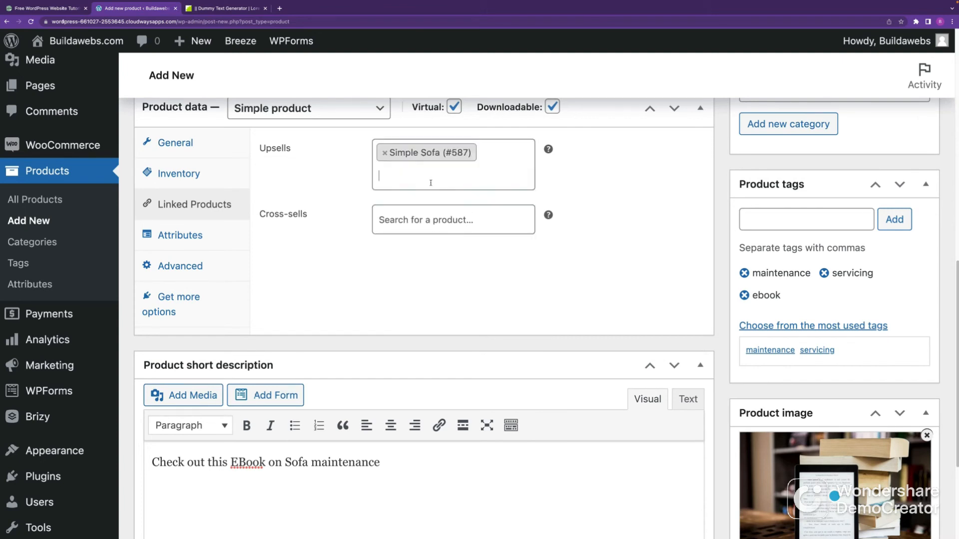
{"action": "left_click", "coordinate": [427, 219]}
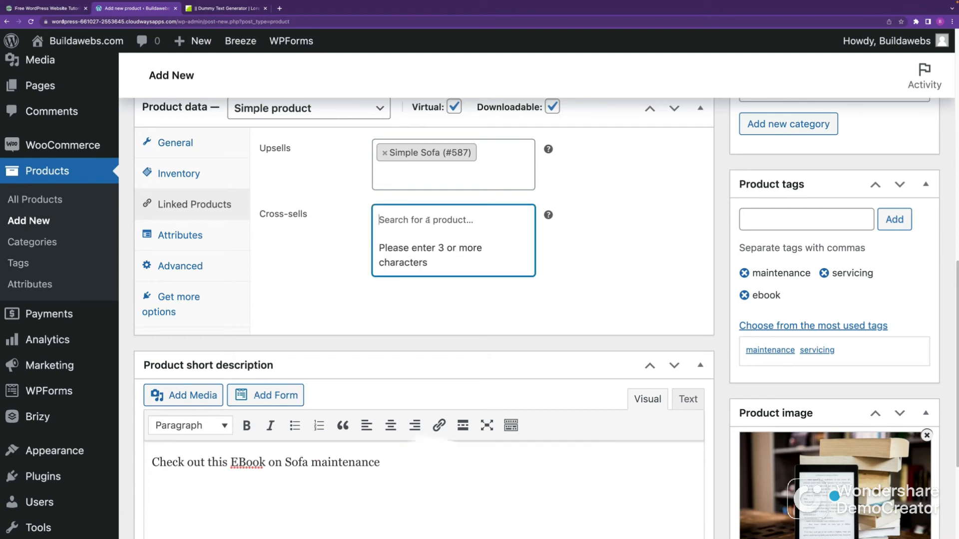
{"action": "type", "text": "ch"}
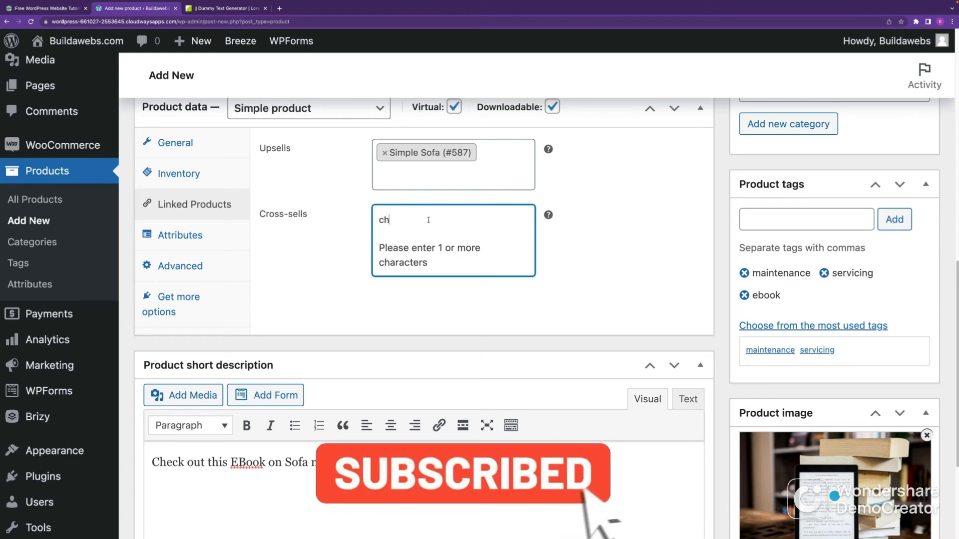
{"action": "type", "text": "a"}
{"action": "left_click", "coordinate": [474, 272]}
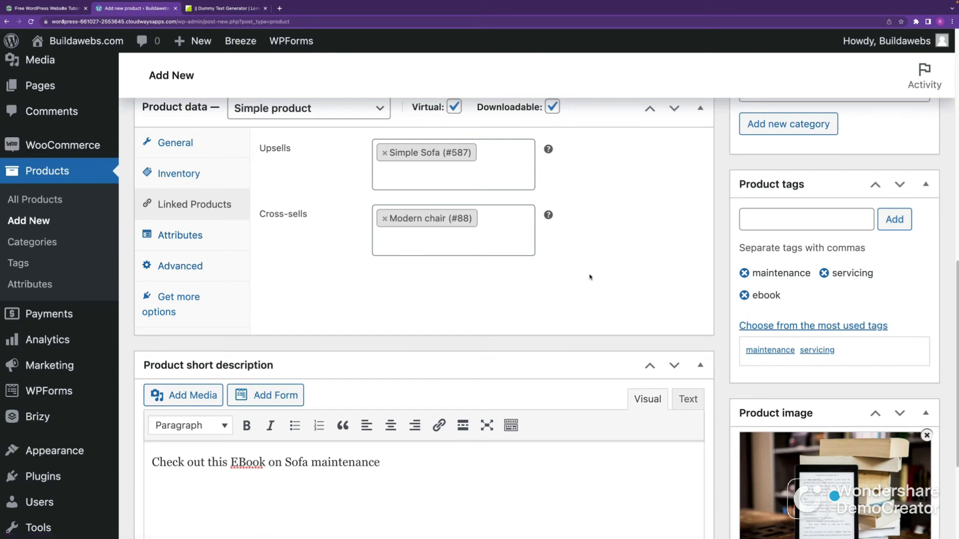
Publish the Ebook product immediately, without scheduling a publication date
{"action": "scroll", "coordinate": [590, 277], "scroll_direction": "up", "scroll_amount": 3}
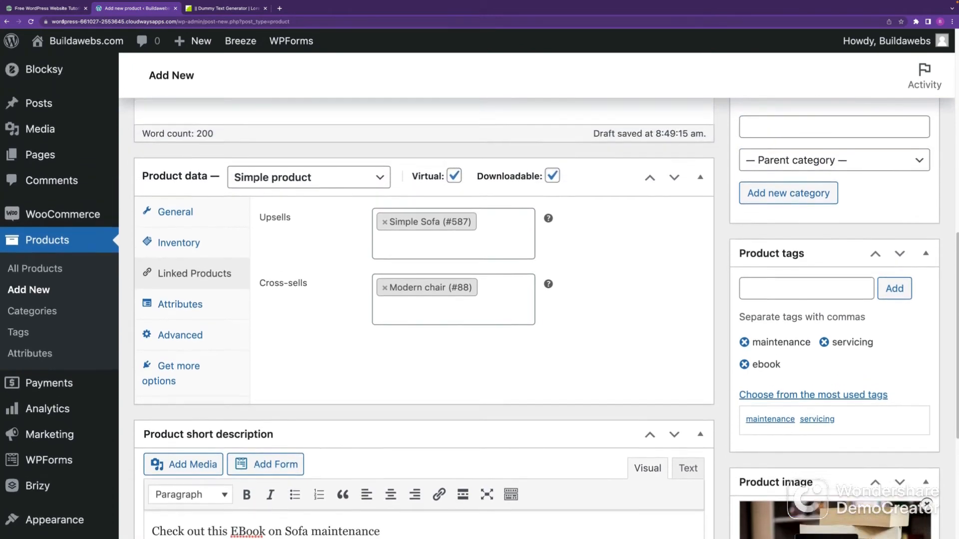
{"action": "scroll", "coordinate": [546, 318], "scroll_direction": "up", "scroll_amount": 10}
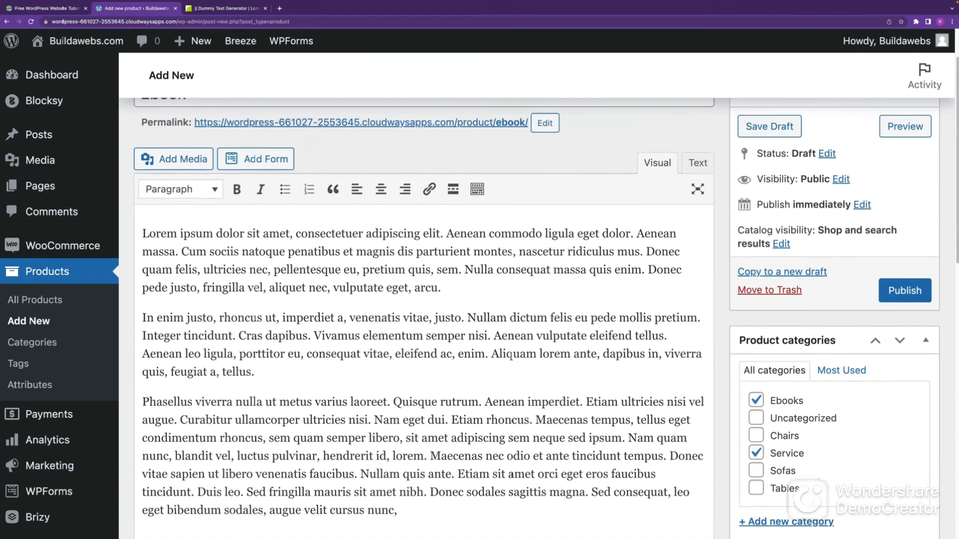
{"action": "scroll", "coordinate": [546, 318], "scroll_direction": "up", "scroll_amount": 1}
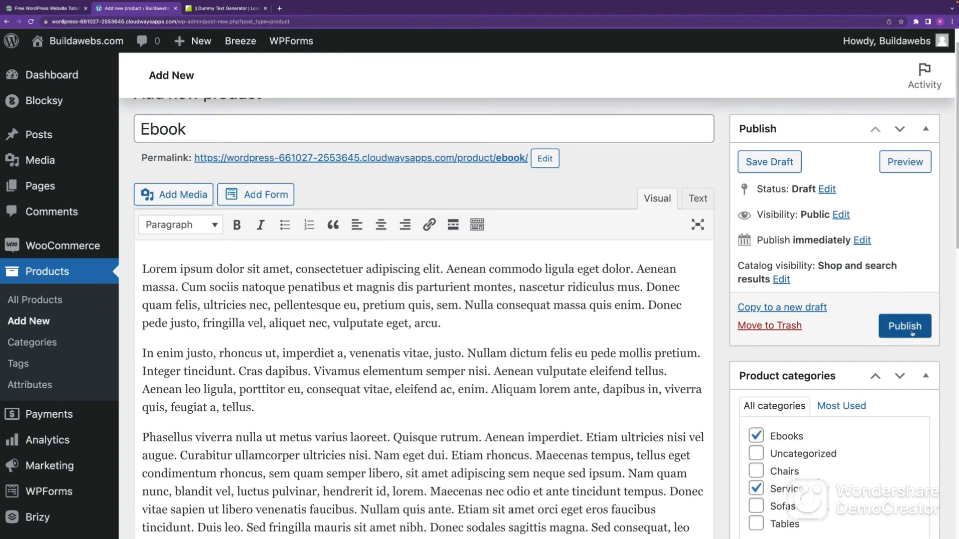
{"action": "left_click", "coordinate": [864, 241]}
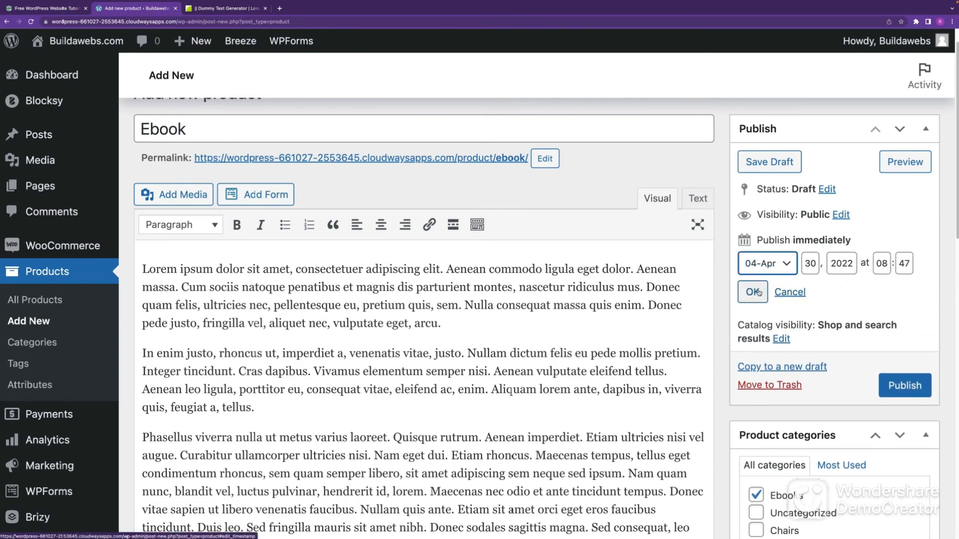
{"action": "left_click", "coordinate": [790, 293]}
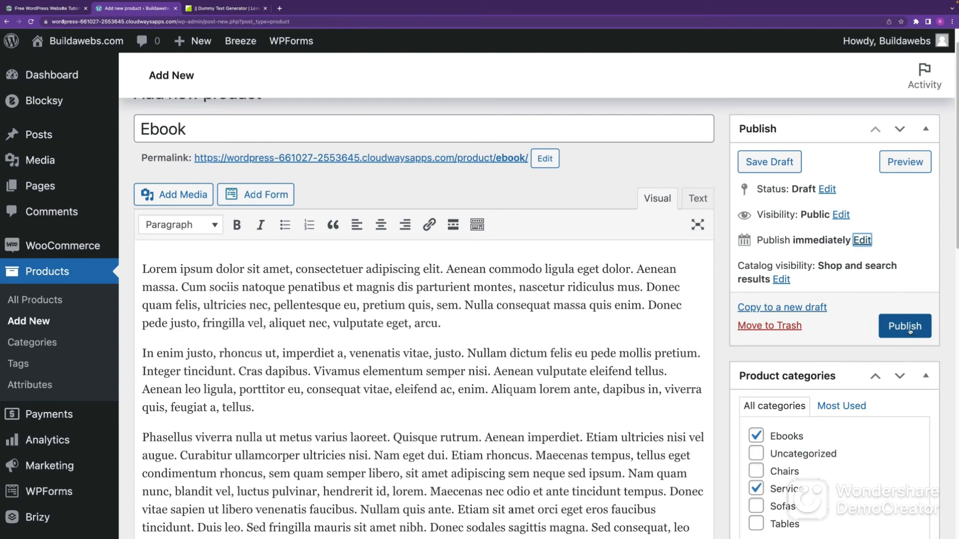
{"action": "left_click", "coordinate": [905, 326]}
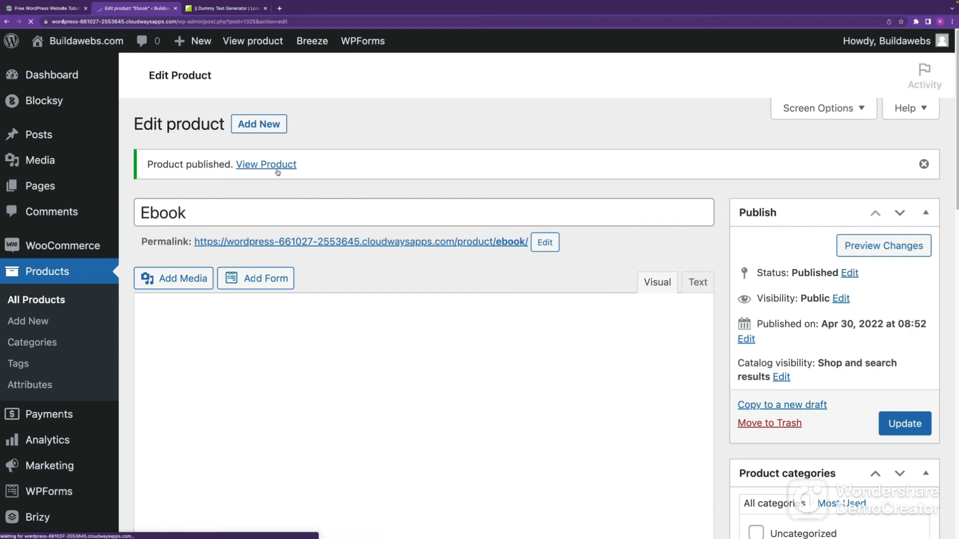
View the published Ebook product page and check its image, price, short description, categories, tags and full description
{"action": "left_click", "coordinate": [277, 166]}
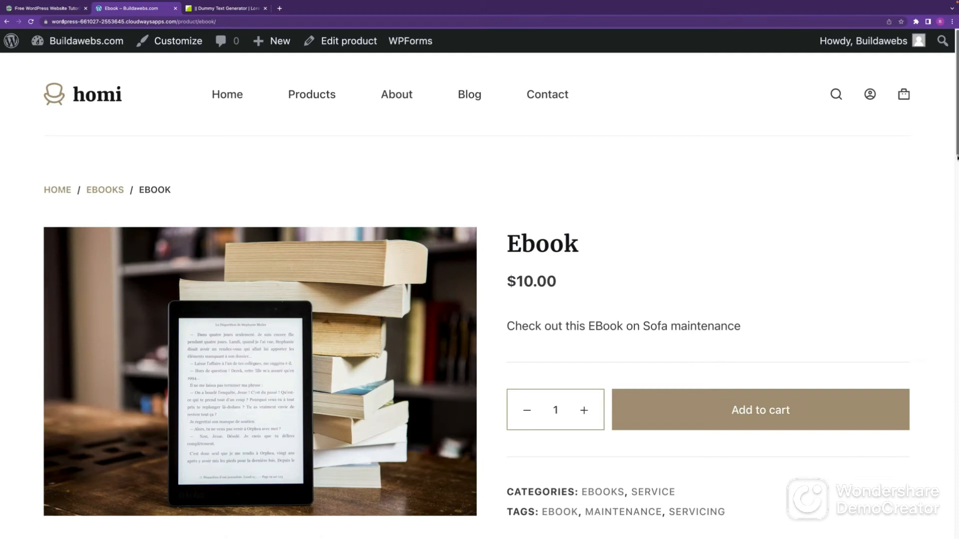
{"action": "scroll", "coordinate": [951, 214], "scroll_direction": "down", "scroll_amount": 5}
{"action": "scroll", "coordinate": [944, 261], "scroll_direction": "down", "scroll_amount": 3}
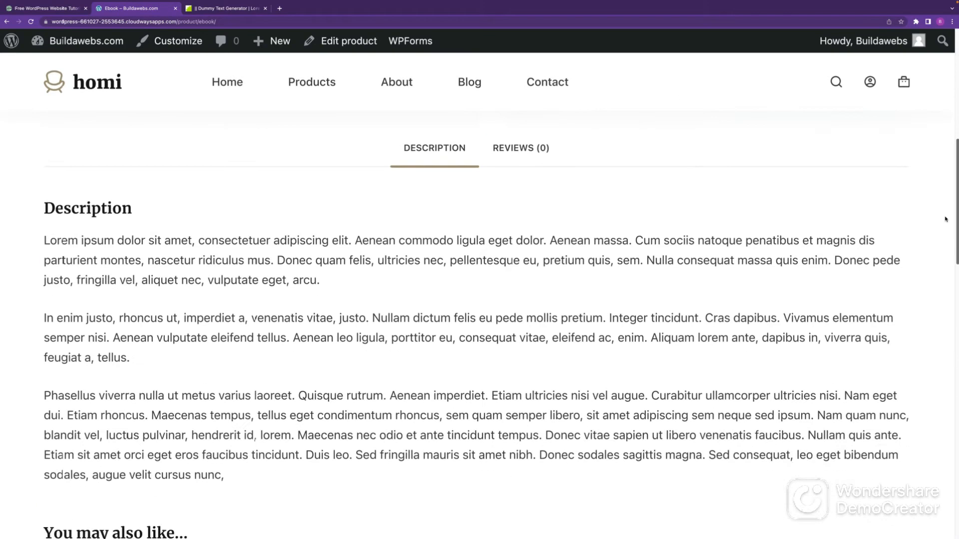
{"action": "scroll", "coordinate": [265, 308], "scroll_direction": "up", "scroll_amount": 8}
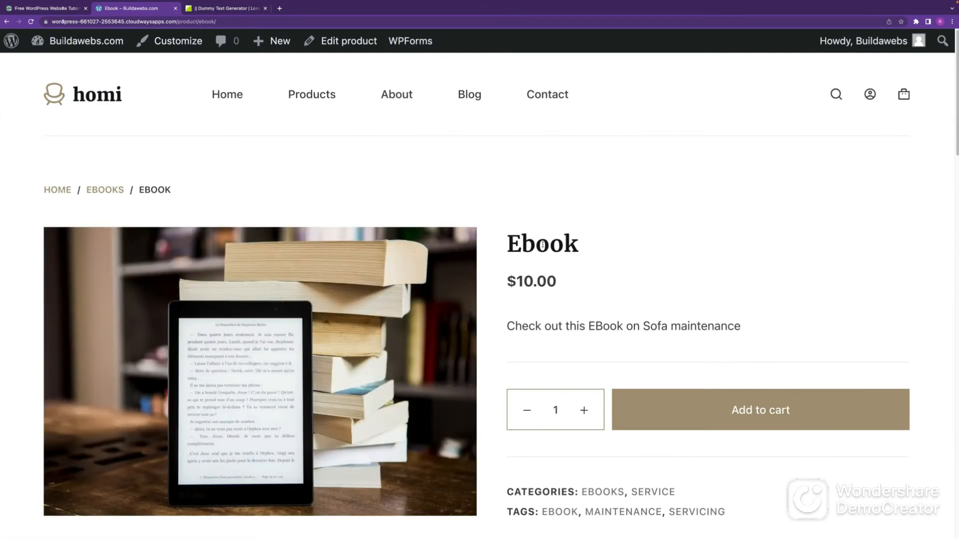
{"action": "scroll", "coordinate": [591, 265], "scroll_direction": "down", "scroll_amount": 2}
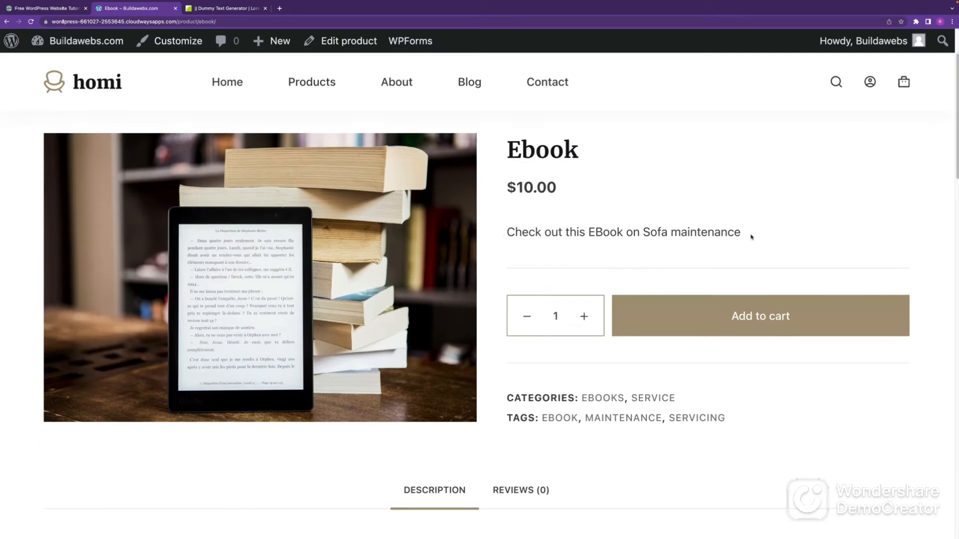
{"action": "left_click_drag", "start_coordinate": [954, 185], "coordinate": [957, 206]}
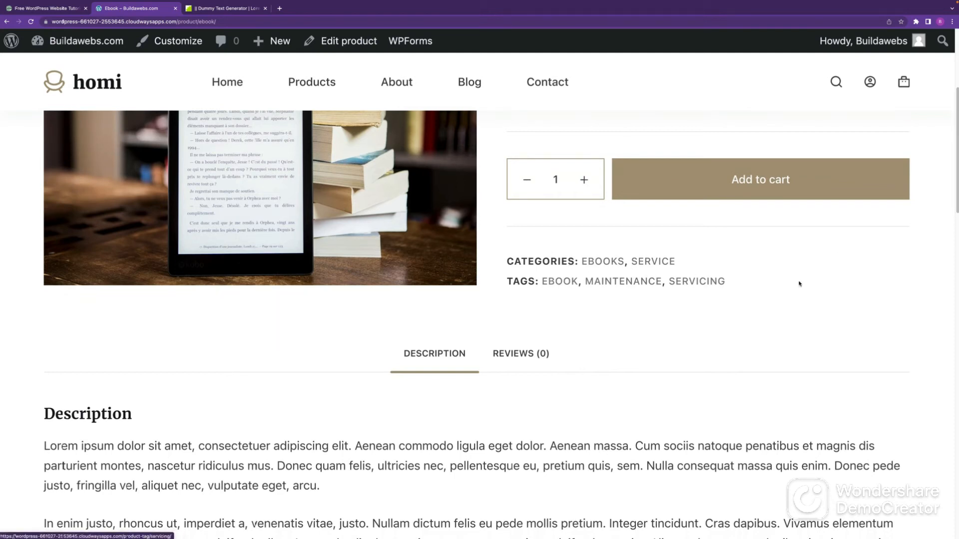
{"action": "scroll", "coordinate": [954, 261], "scroll_direction": "down", "scroll_amount": 4}
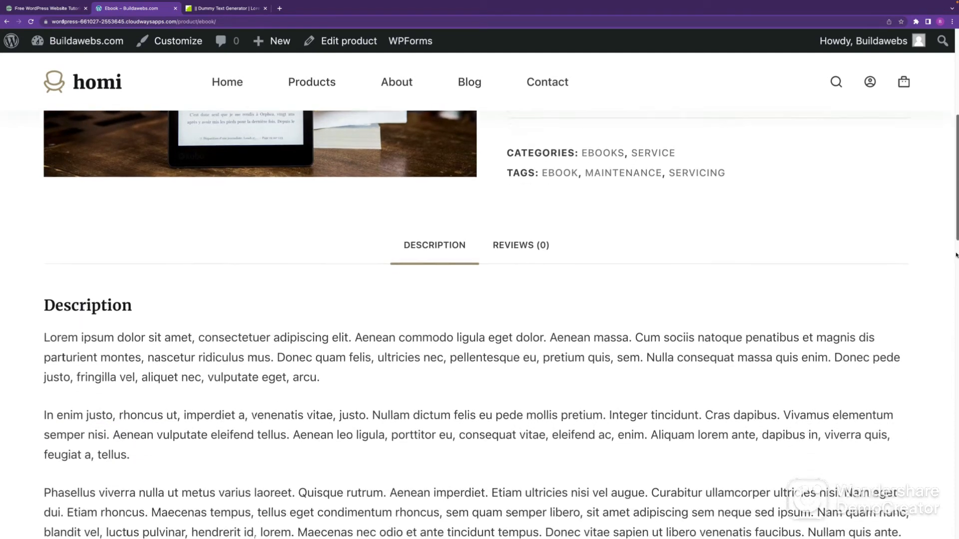
{"action": "left_click_drag", "start_coordinate": [954, 261], "coordinate": [951, 277]}
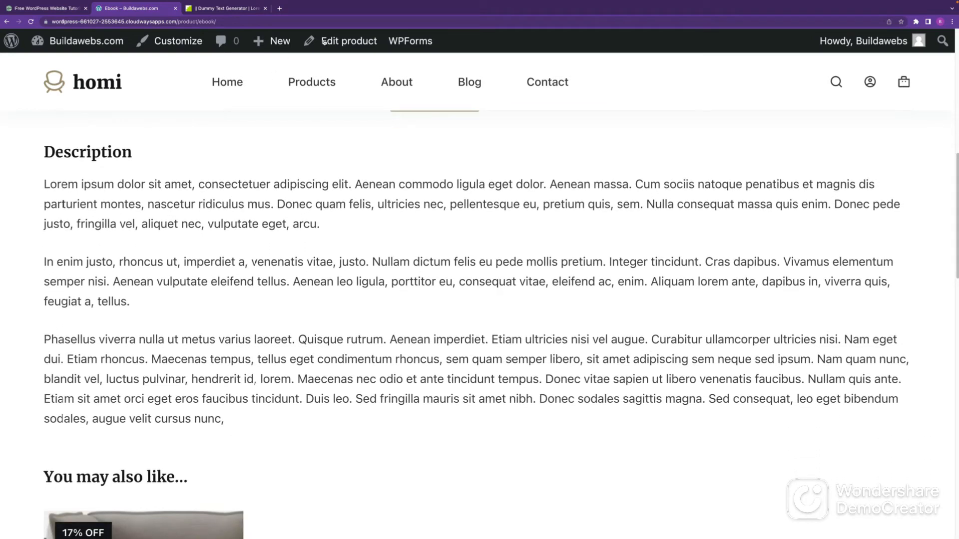
Examine the "You may also like..." section of the Ebook page for the linked upsell product
{"action": "left_click", "coordinate": [214, 8]}
{"action": "left_click", "coordinate": [150, 9]}
{"action": "left_click_drag", "start_coordinate": [953, 252], "coordinate": [428, 278]}
{"action": "left_click", "coordinate": [426, 275]}
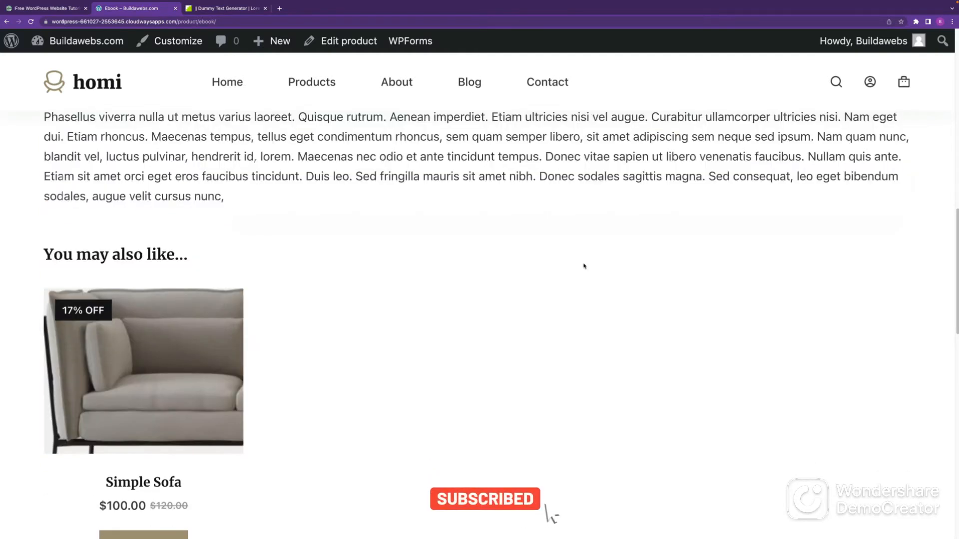
{"action": "scroll", "coordinate": [176, 284], "scroll_direction": "down", "scroll_amount": 2}
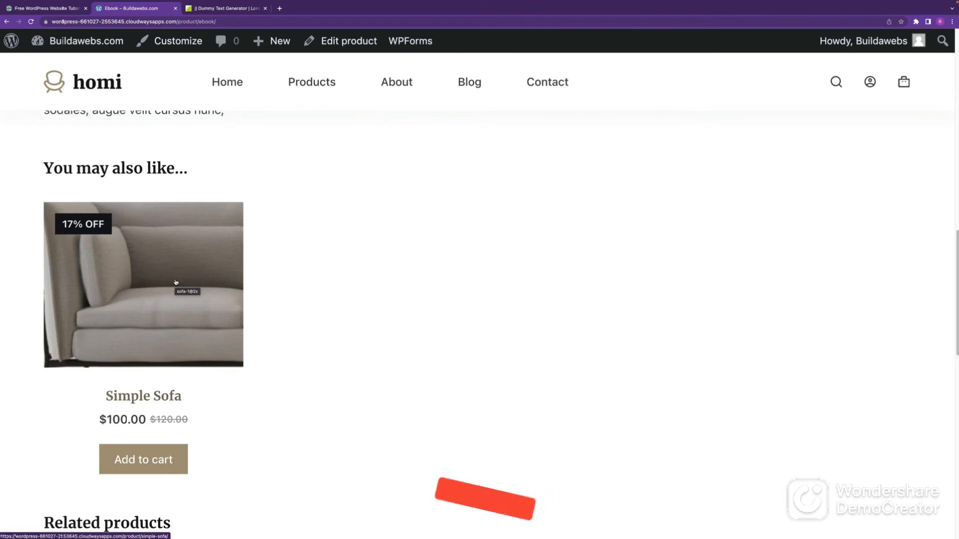
{"action": "scroll", "coordinate": [643, 267], "scroll_direction": "down", "scroll_amount": 1}
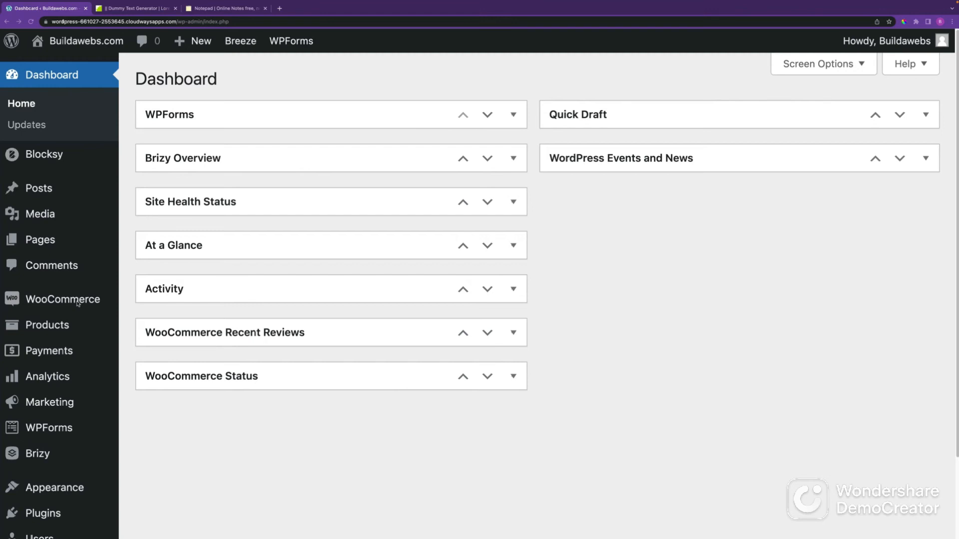
Add a new product attribute named Colour with custom ordering
{"action": "mouse_move", "coordinate": [65, 329]}
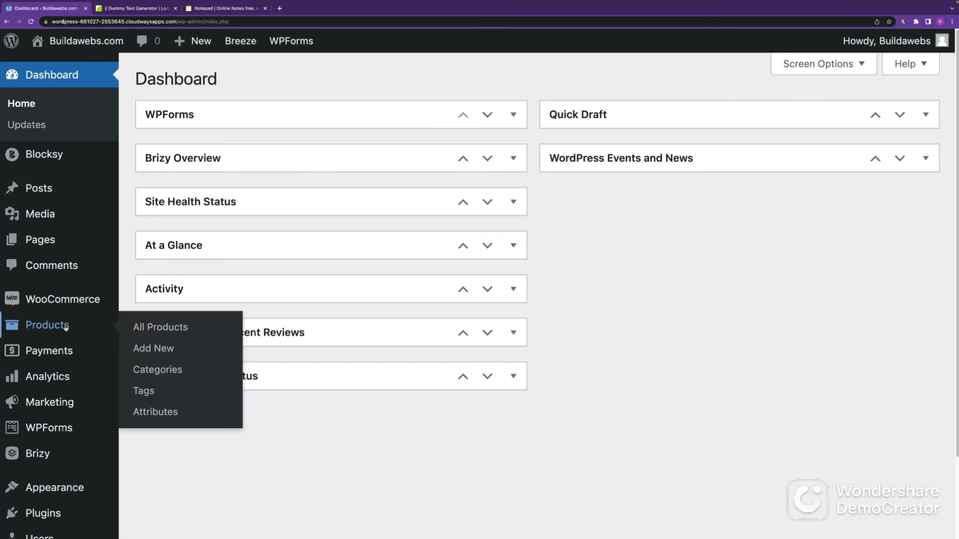
{"action": "left_click", "coordinate": [169, 411]}
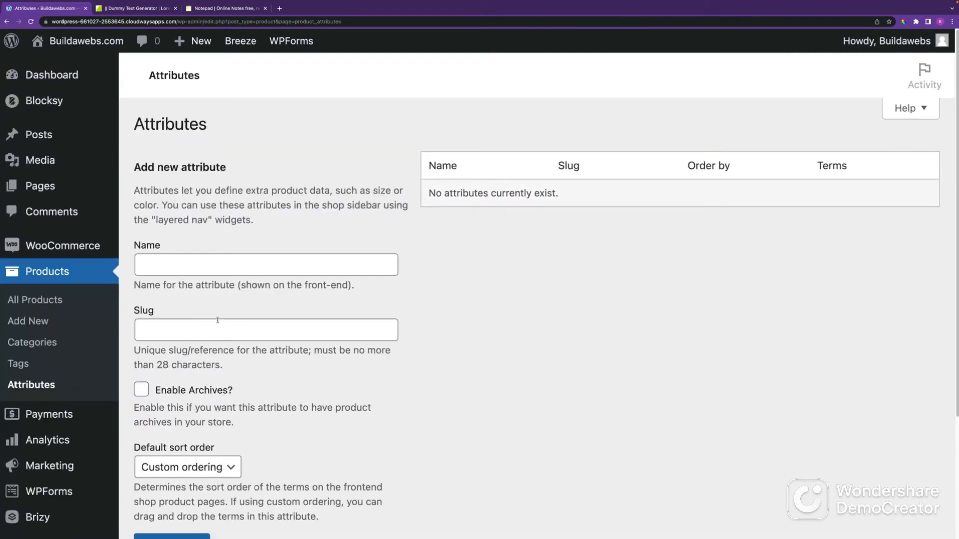
{"action": "left_click", "coordinate": [201, 262]}
{"action": "type", "text": "Colour"}
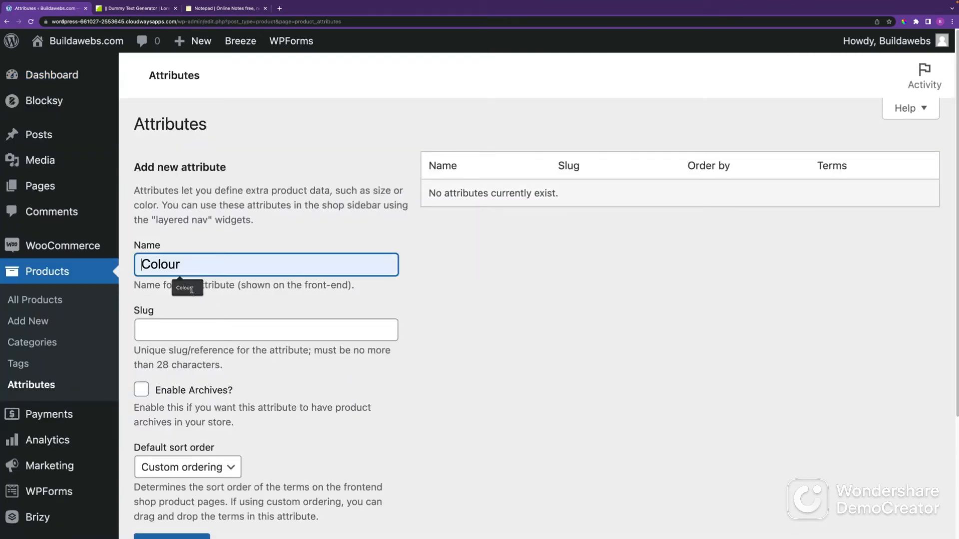
{"action": "scroll", "coordinate": [456, 356], "scroll_direction": "down", "scroll_amount": 3}
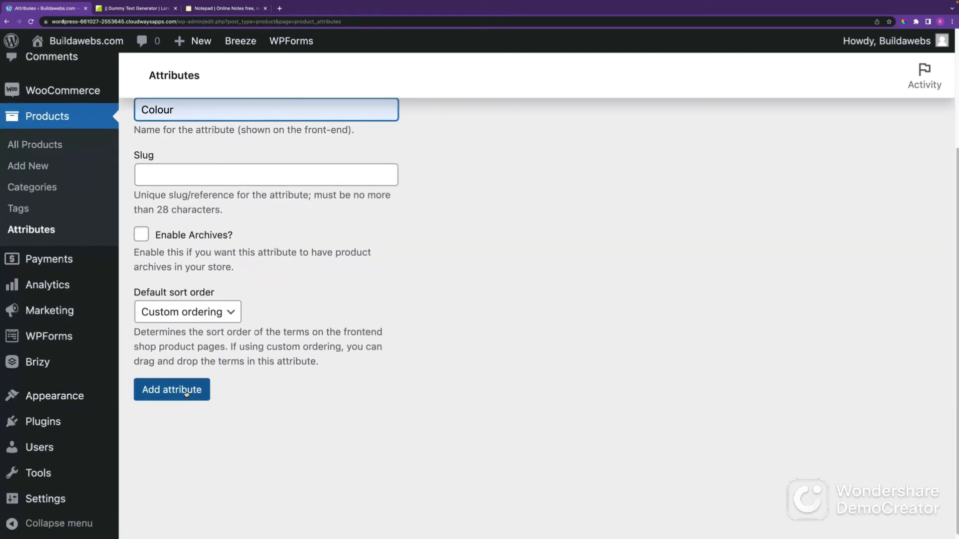
{"action": "left_click", "coordinate": [186, 394]}
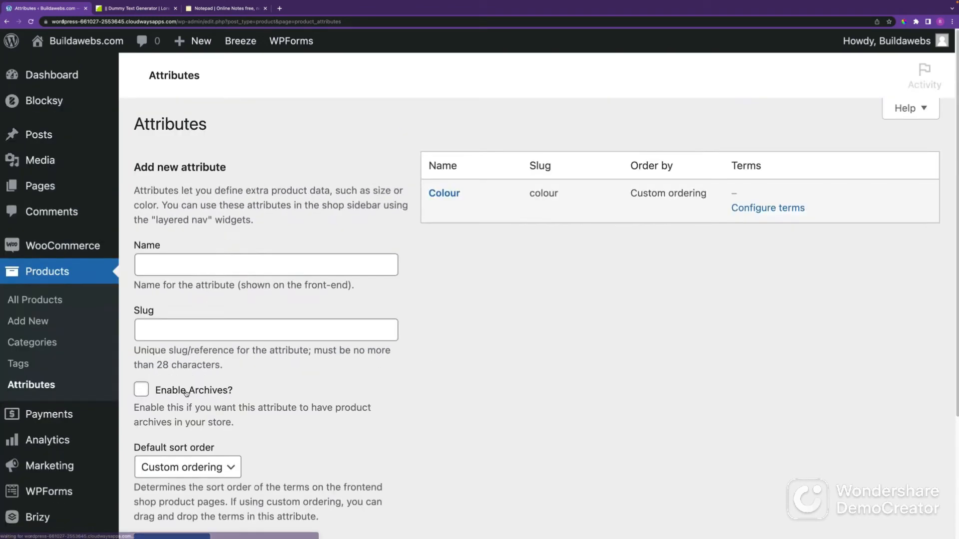
Add the terms Blue, Green and Grey to the Colour attribute
{"action": "left_click", "coordinate": [450, 196]}
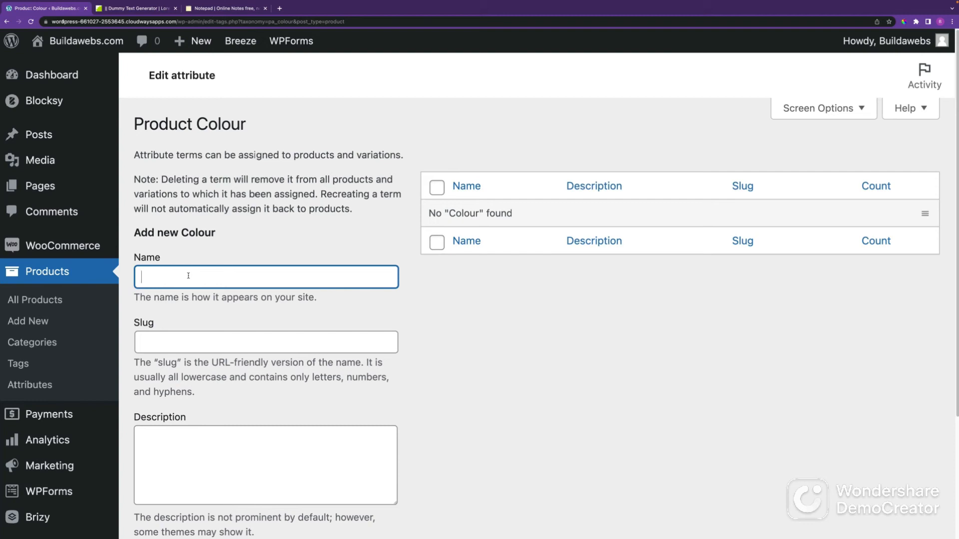
{"action": "type", "text": "Blue"}
{"action": "scroll", "coordinate": [222, 426], "scroll_direction": "down", "scroll_amount": 3}
{"action": "left_click", "coordinate": [199, 430]}
{"action": "left_click", "coordinate": [186, 201]}
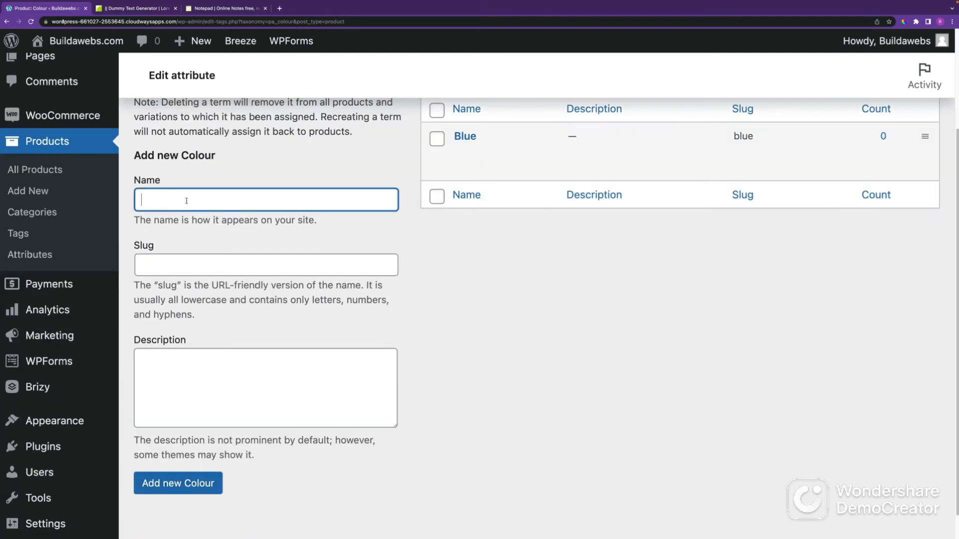
{"action": "type", "text": "Green"}
{"action": "left_click", "coordinate": [168, 483]}
{"action": "left_click", "coordinate": [173, 195]}
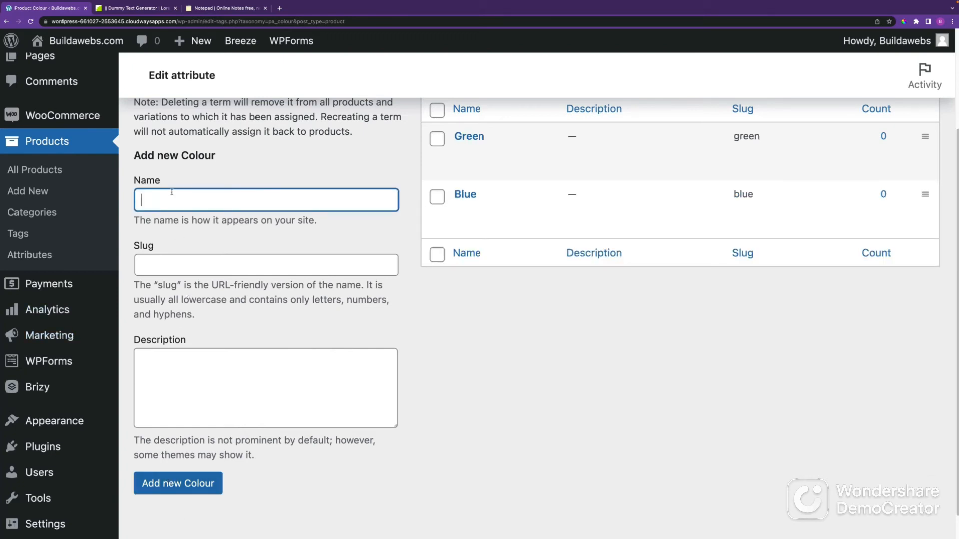
{"action": "type", "text": "Grey"}
{"action": "left_click", "coordinate": [179, 484]}
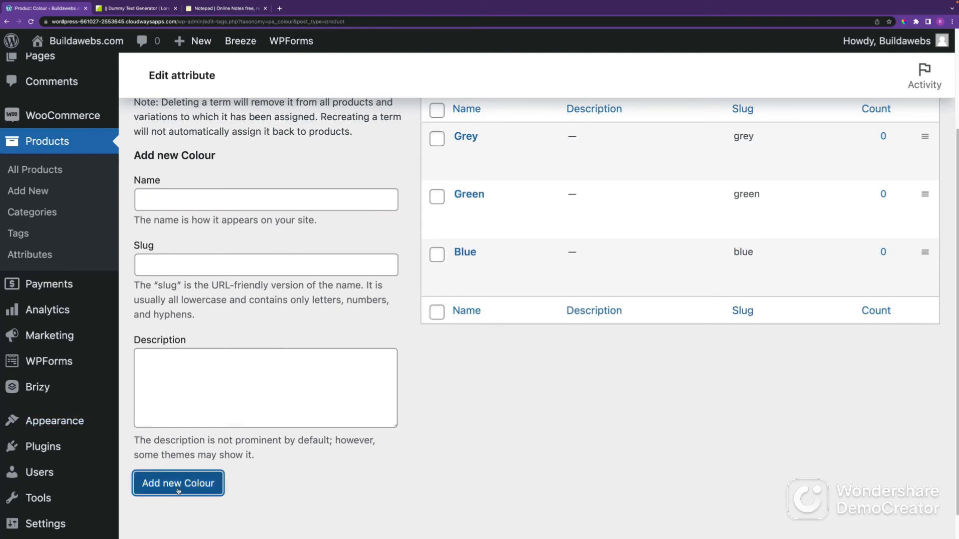
{"action": "scroll", "coordinate": [629, 312], "scroll_direction": "up", "scroll_amount": 3}
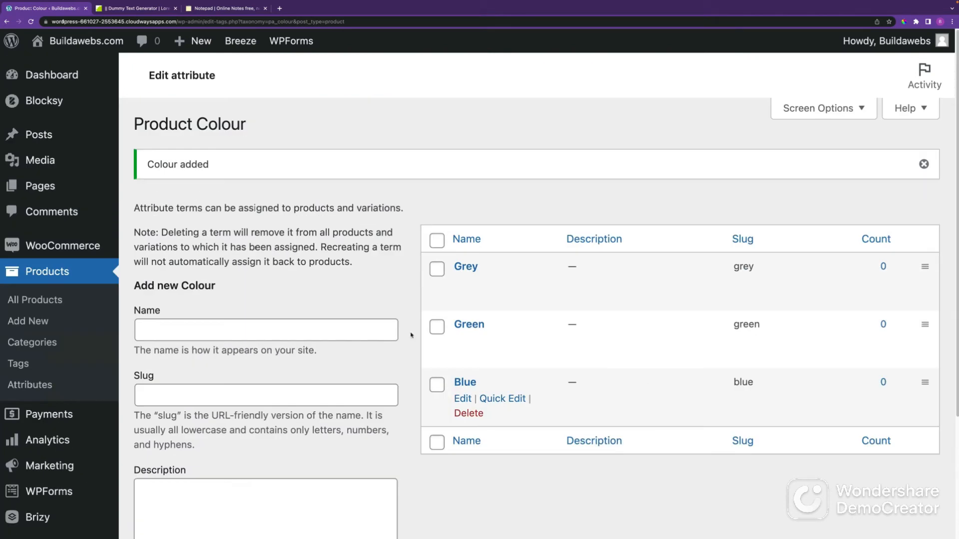
Return to the product attributes list and check the Colour terms, then open a blank form for a new product
{"action": "left_click", "coordinate": [37, 385]}
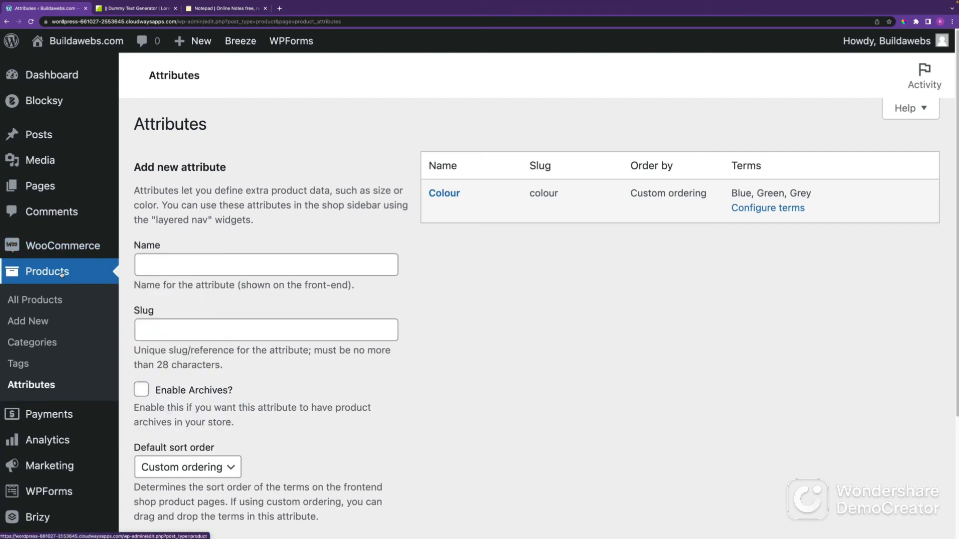
{"action": "left_click", "coordinate": [46, 324]}
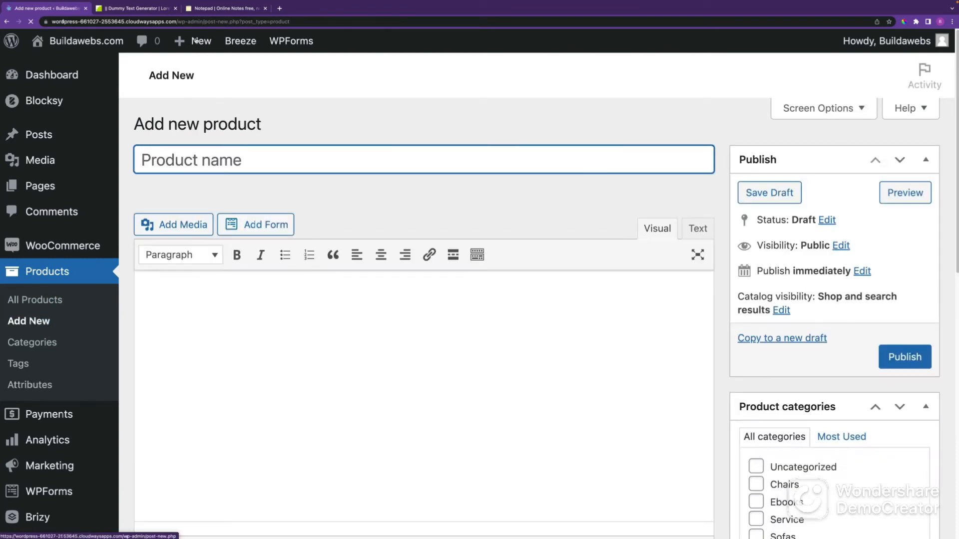
{"action": "mouse_move", "coordinate": [197, 40]}
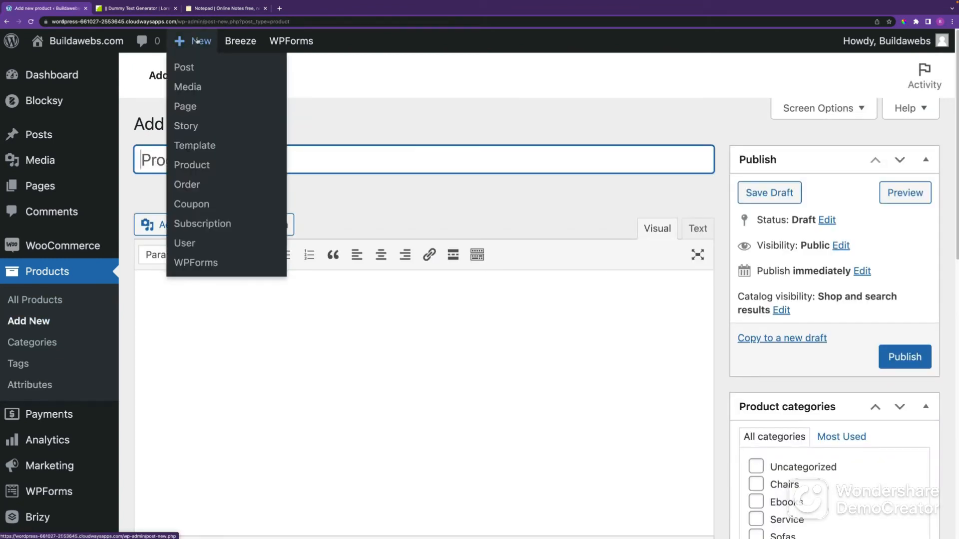
{"action": "left_click", "coordinate": [207, 167]}
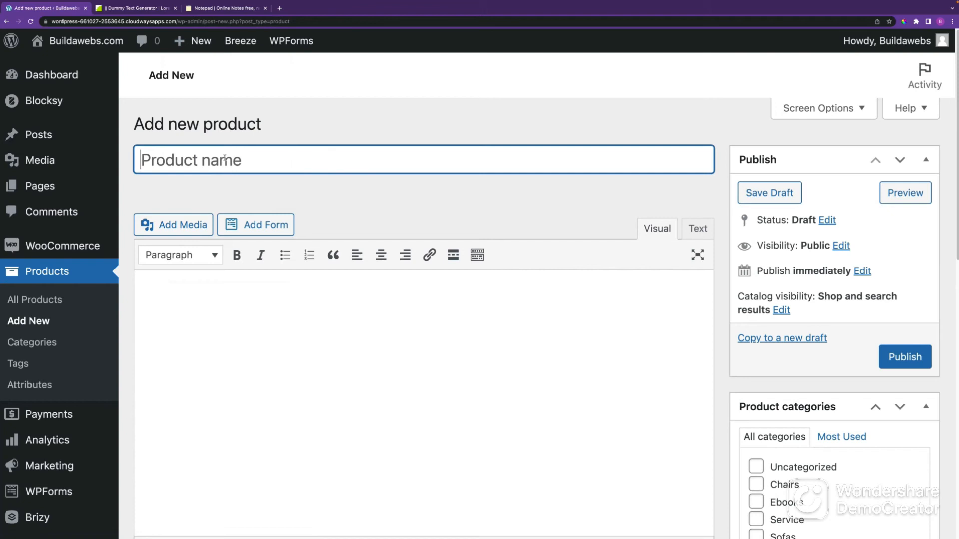
Name the product Velvet Accent Chair and fill its description with the three Lorem ipsum paragraphs copied from the dummy text generator
{"action": "type", "text": "Velvet Accent Chair"}
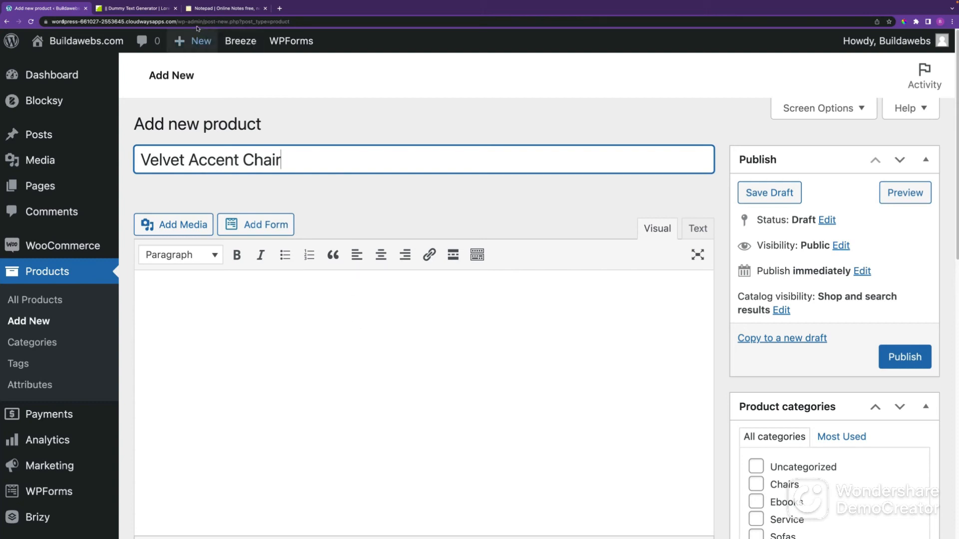
{"action": "left_click", "coordinate": [149, 8]}
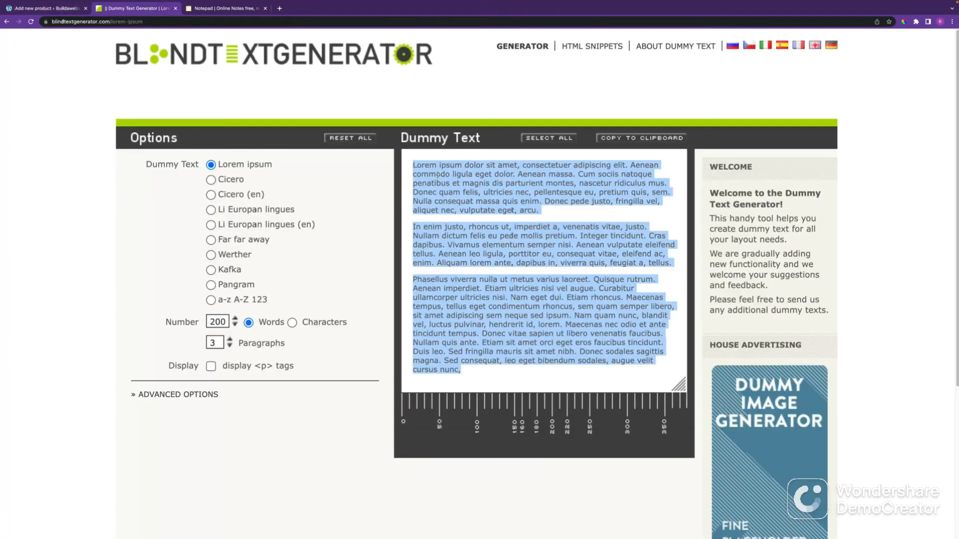
{"action": "left_click", "coordinate": [410, 164]}
{"action": "left_click_drag", "start_coordinate": [413, 164], "coordinate": [538, 377]}
{"action": "key", "text": "super+c"}
{"action": "left_click", "coordinate": [42, 8]}
{"action": "left_click", "coordinate": [238, 298]}
{"action": "key", "text": "super+v"}
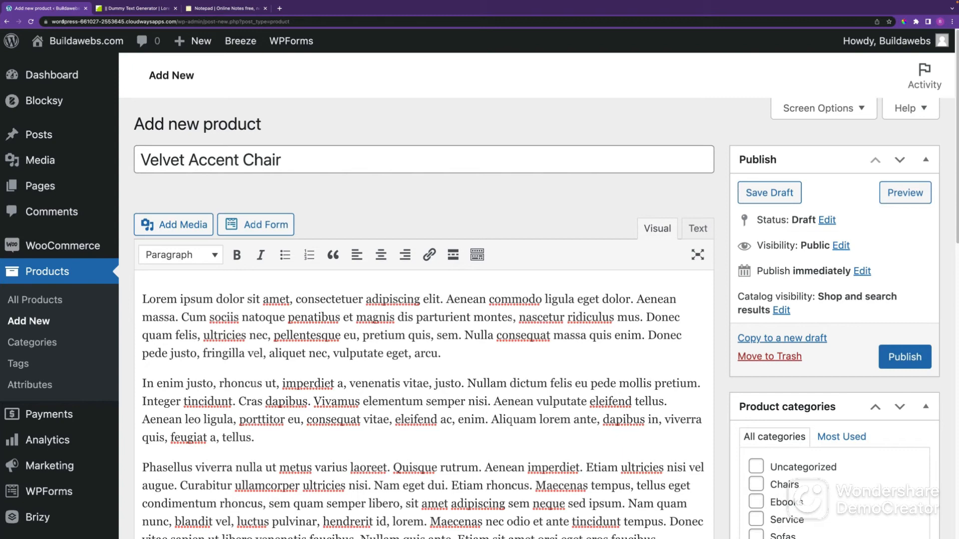
Assign the product to the existing Chairs category
{"action": "scroll", "coordinate": [942, 305], "scroll_direction": "down", "scroll_amount": 3}
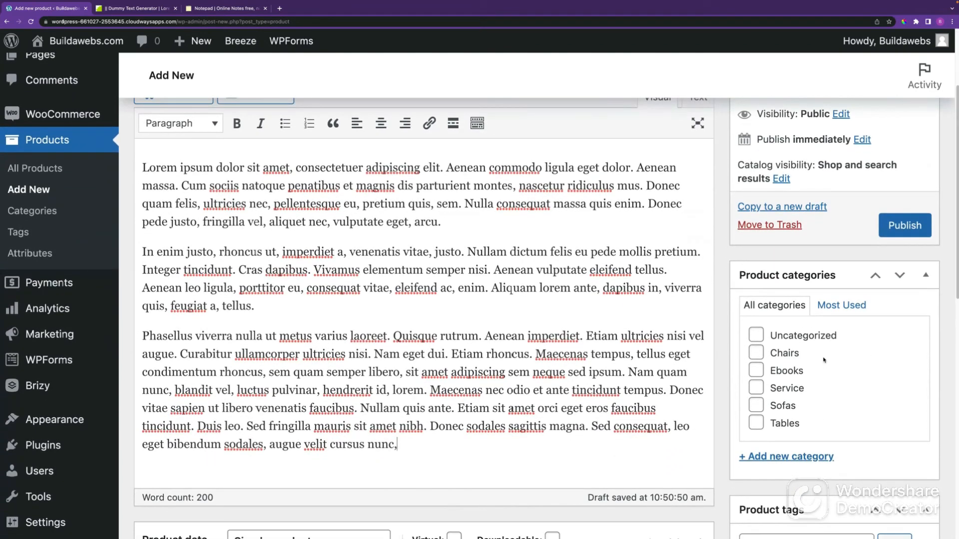
{"action": "left_click", "coordinate": [757, 355]}
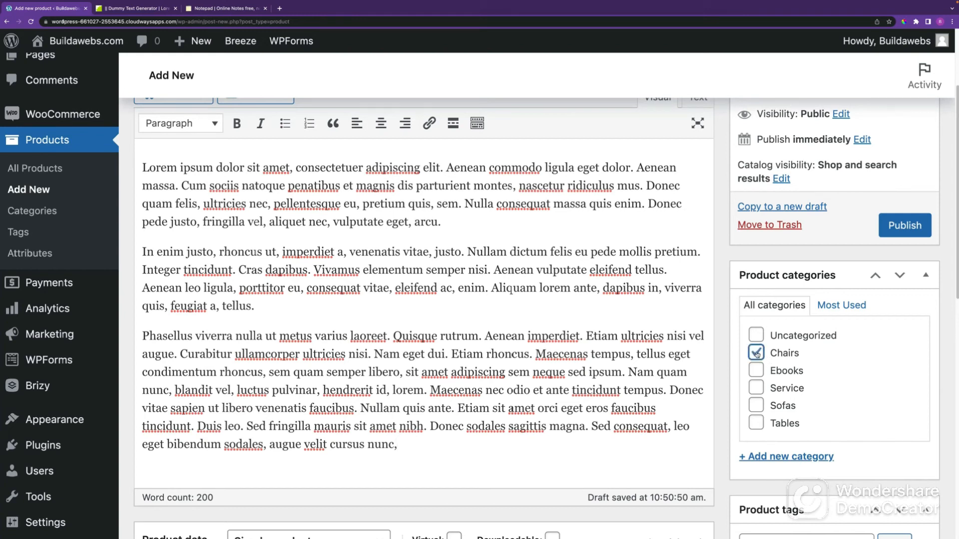
{"action": "left_click", "coordinate": [792, 457]}
{"action": "scroll", "coordinate": [792, 456], "scroll_direction": "down", "scroll_amount": 5}
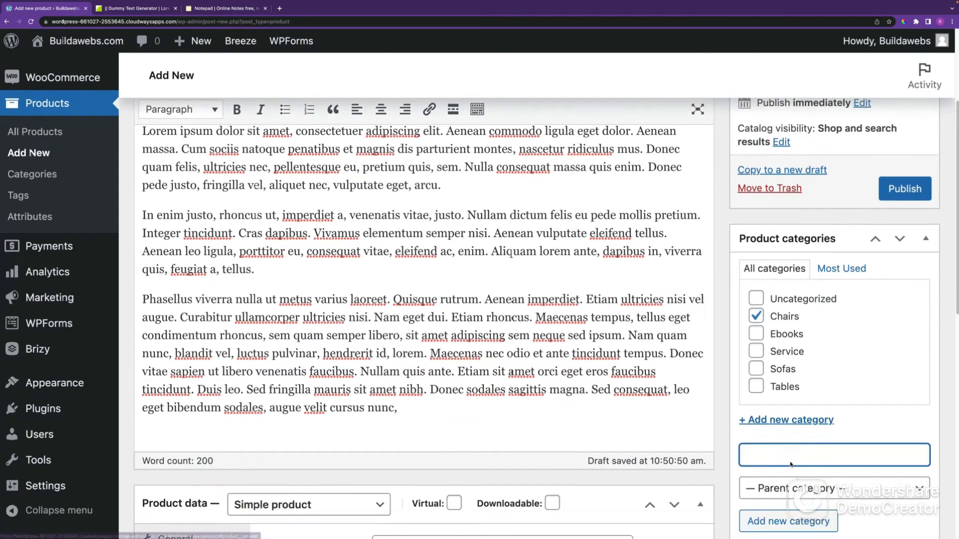
{"action": "type", "text": "chairs"}
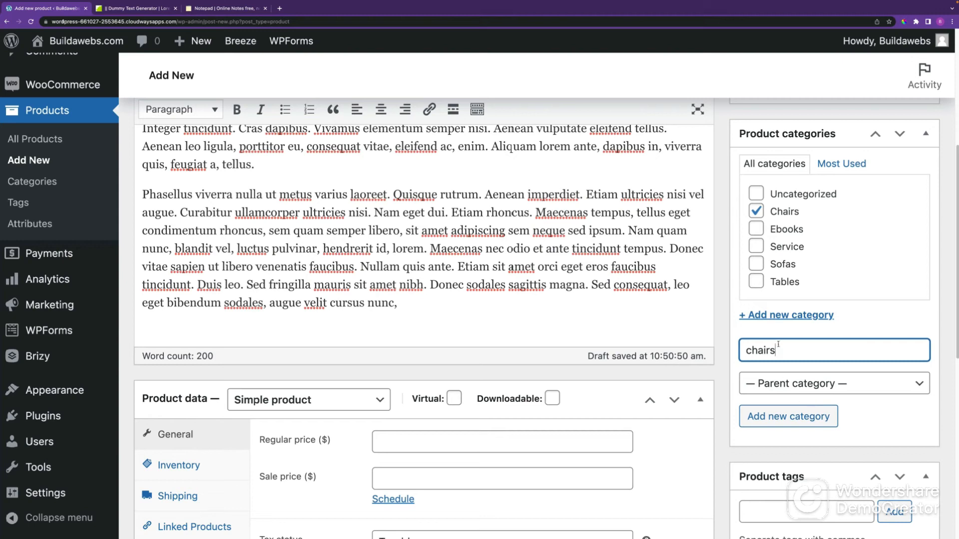
{"action": "left_click_drag", "start_coordinate": [783, 349], "coordinate": [712, 346]}
{"action": "key", "text": "BackSpace"}
{"action": "left_click", "coordinate": [777, 316]}
Add the product tags blue chair, green chair and grey chair
{"action": "scroll", "coordinate": [856, 393], "scroll_direction": "down", "scroll_amount": 2}
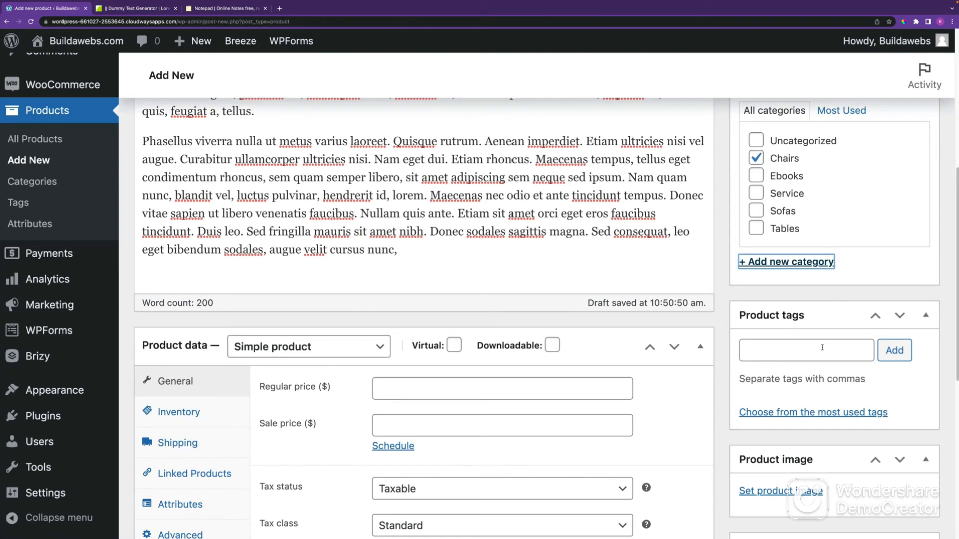
{"action": "left_click", "coordinate": [799, 349]}
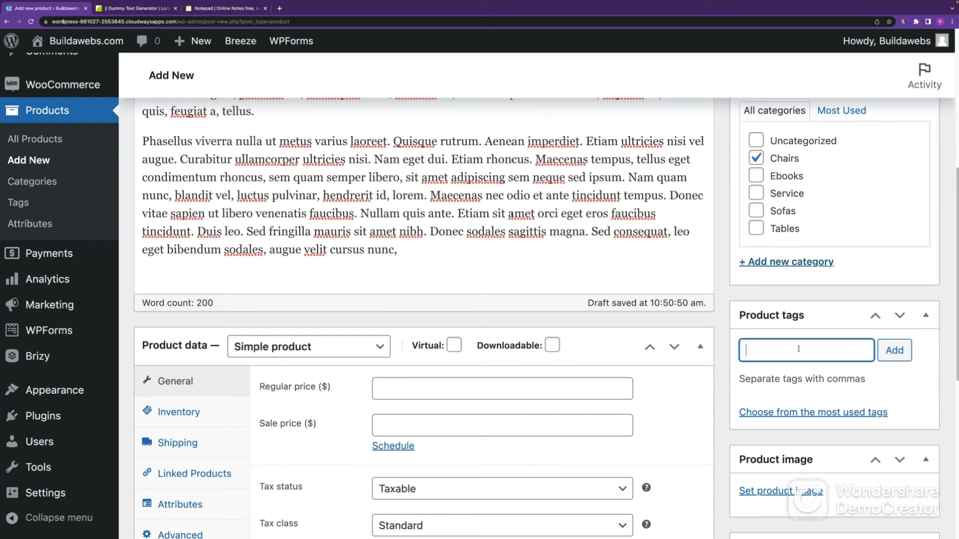
{"action": "type", "text": "blue chair,green chair"}
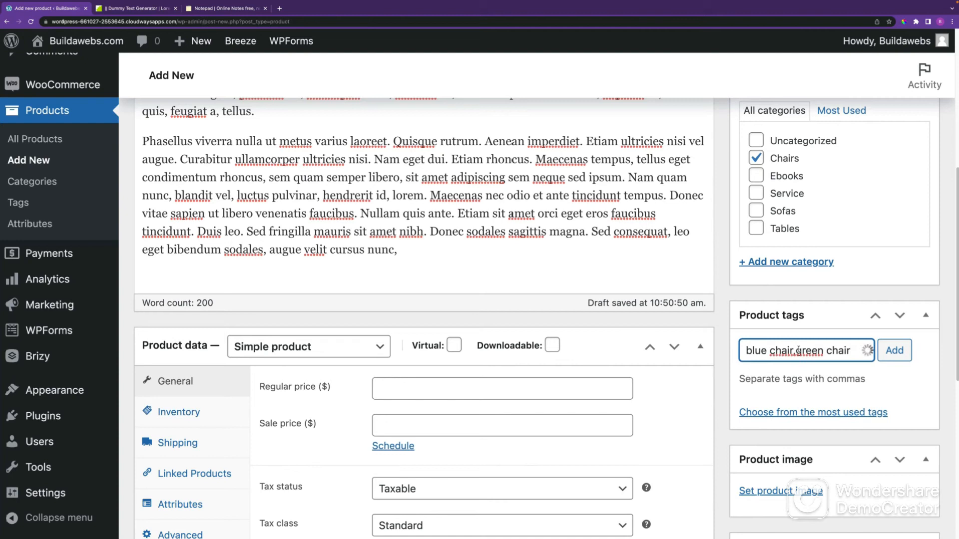
{"action": "type", "text": ","}
{"action": "type", "text": " grey"}
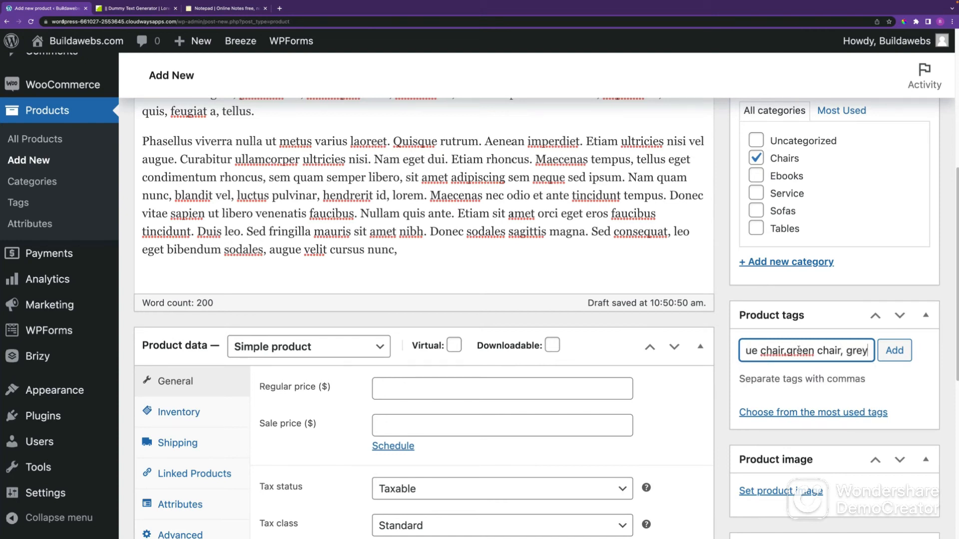
{"action": "type", "text": " chair"}
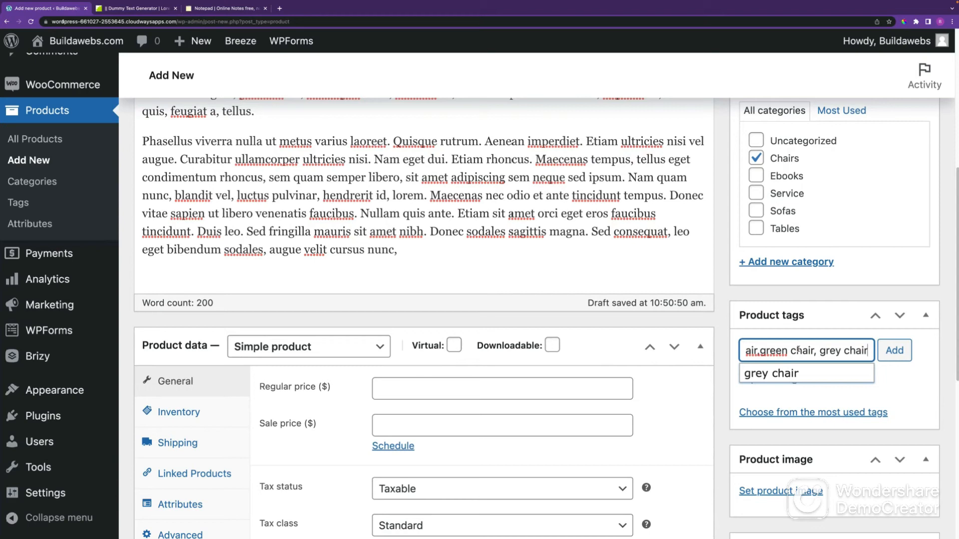
{"action": "left_click", "coordinate": [891, 351]}
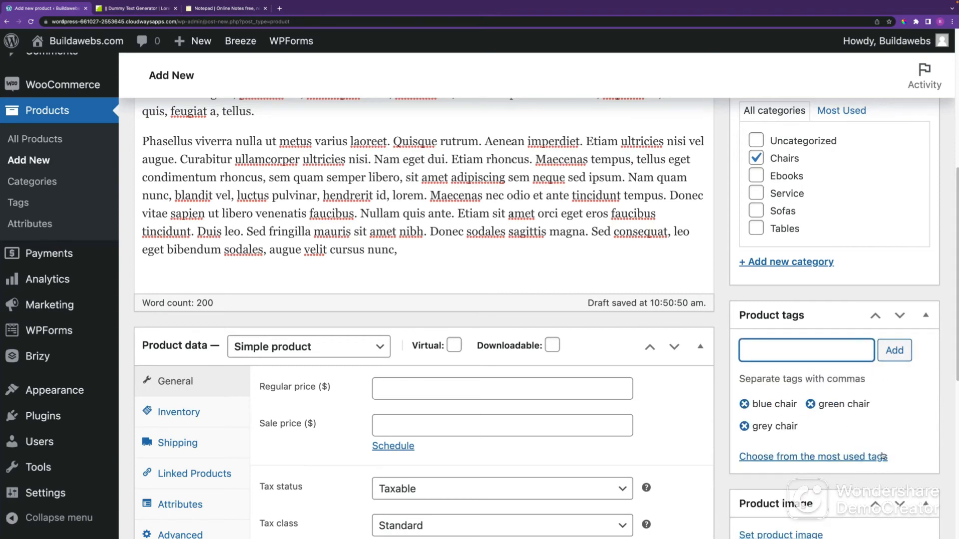
Set the product image to Velvet-Accent-Chair-Blue-Front.webp from the media library
{"action": "scroll", "coordinate": [863, 460], "scroll_direction": "down", "scroll_amount": 2}
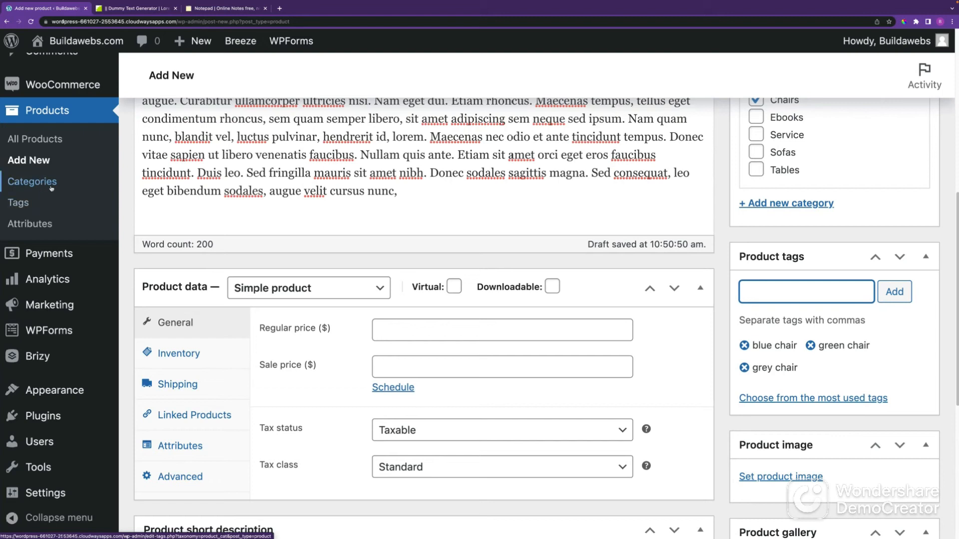
{"action": "scroll", "coordinate": [814, 407], "scroll_direction": "down", "scroll_amount": 4}
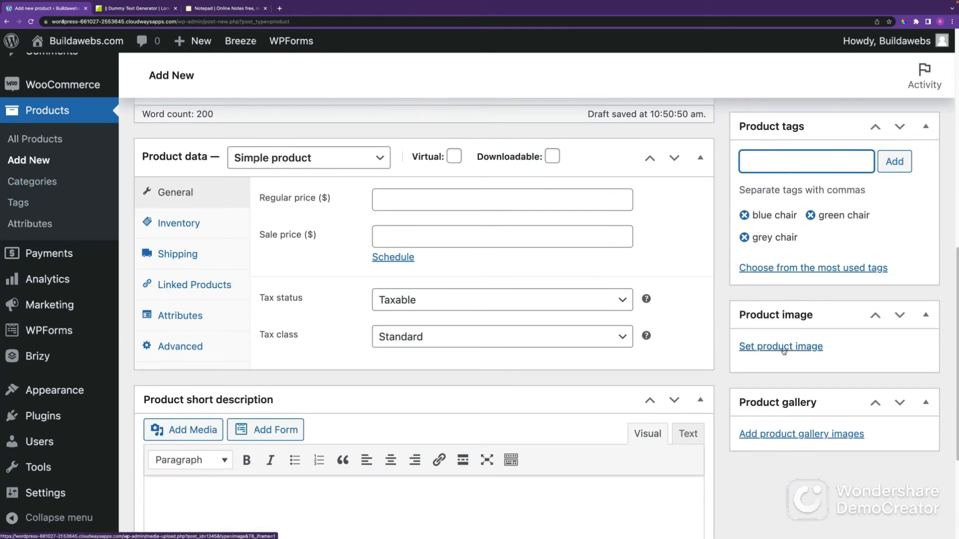
{"action": "left_click", "coordinate": [783, 349]}
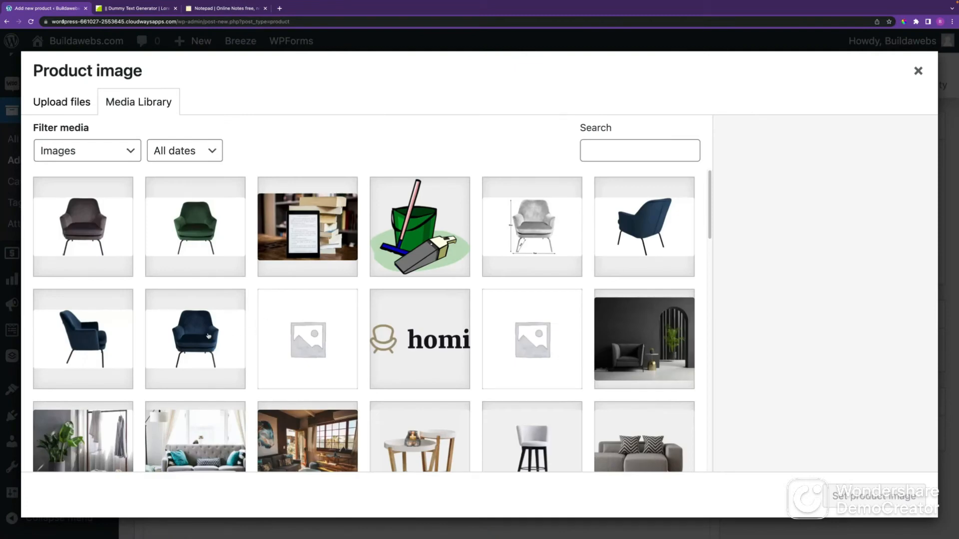
{"action": "left_click", "coordinate": [208, 336]}
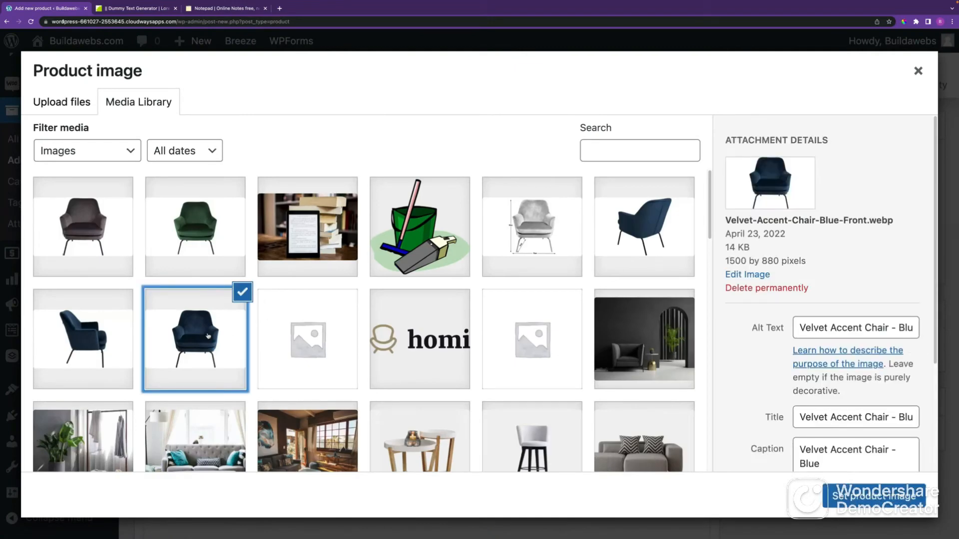
{"action": "left_click", "coordinate": [71, 104]}
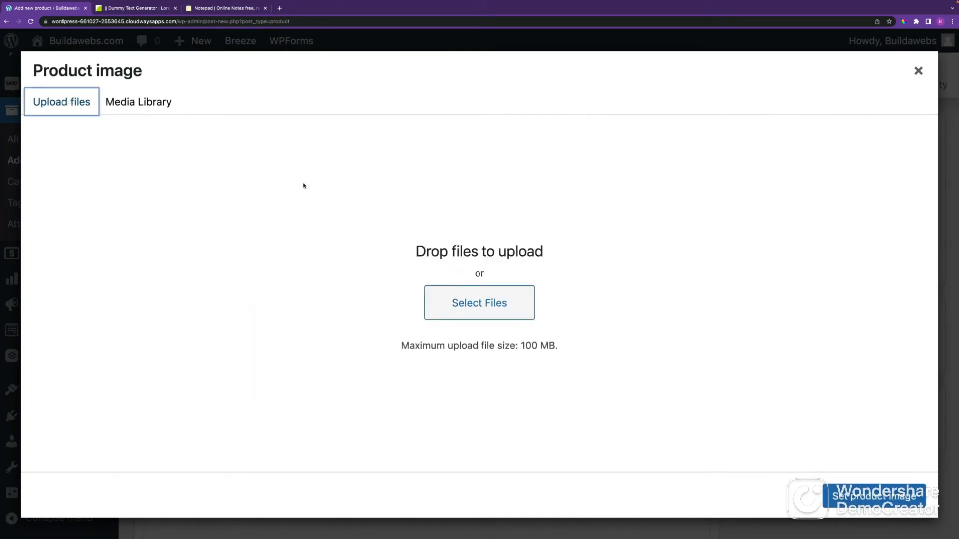
{"action": "left_click", "coordinate": [152, 109]}
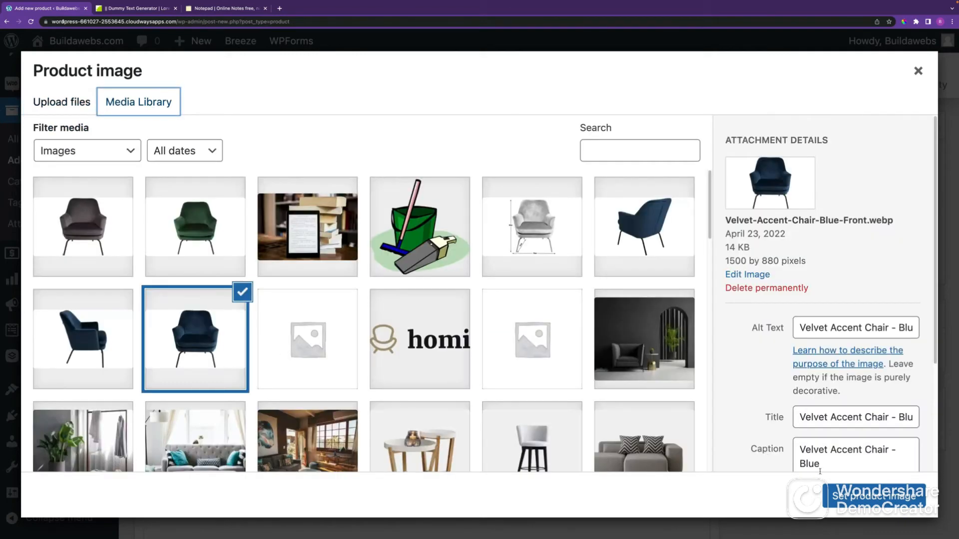
{"action": "left_click", "coordinate": [870, 497]}
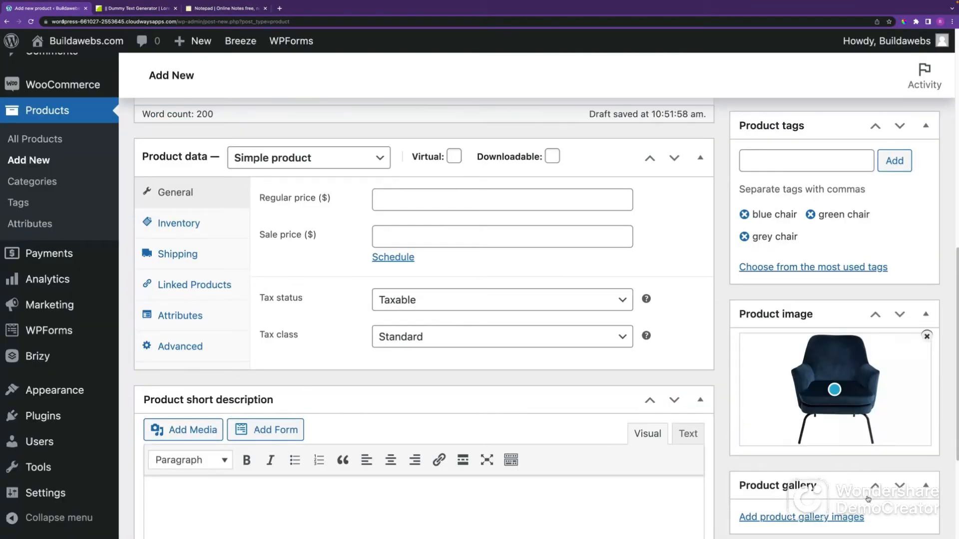
Write the product short description "Check out this super comfortable Velvet Accent Chair."
{"action": "scroll", "coordinate": [829, 492], "scroll_direction": "down", "scroll_amount": 2}
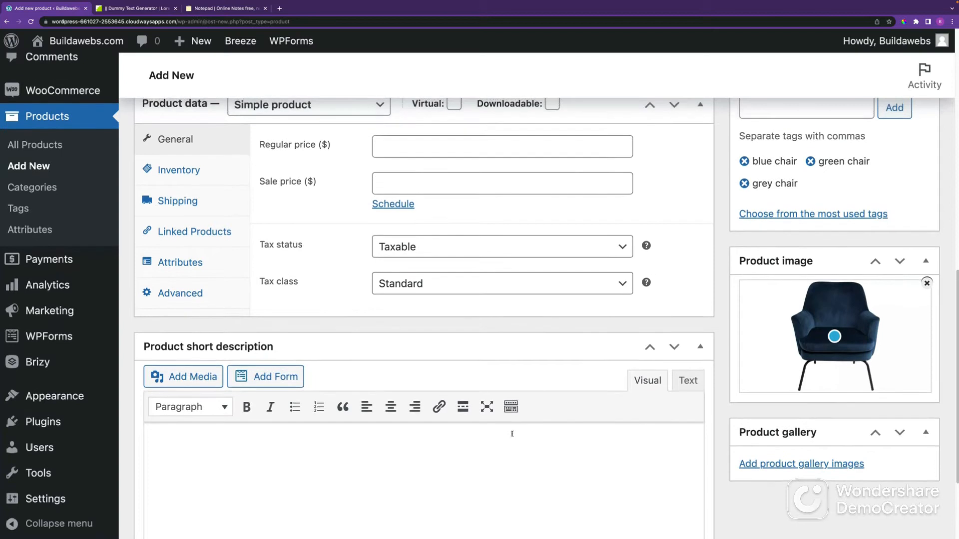
{"action": "scroll", "coordinate": [513, 434], "scroll_direction": "down", "scroll_amount": 4}
{"action": "scroll", "coordinate": [516, 434], "scroll_direction": "up", "scroll_amount": 2}
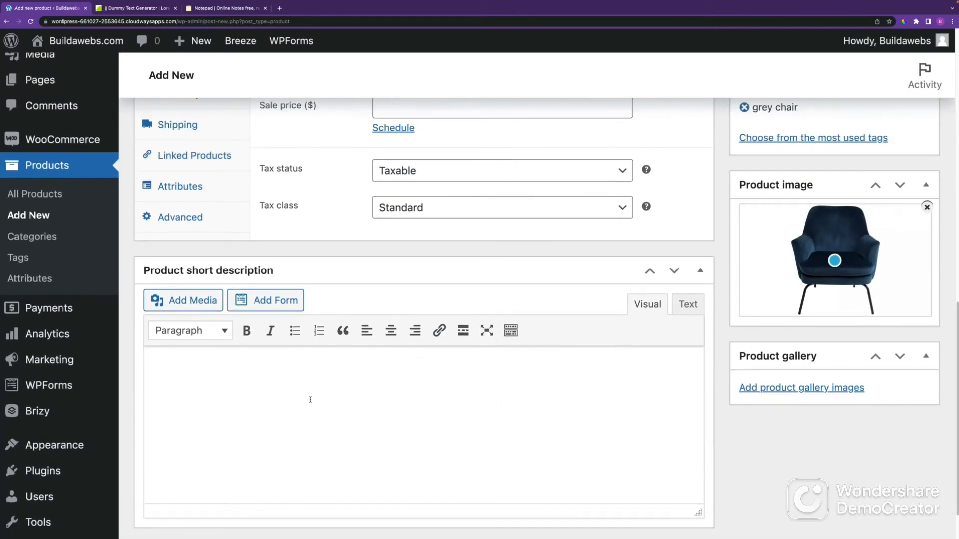
{"action": "left_click", "coordinate": [193, 366]}
{"action": "type", "text": "Check out this super comfortable Velvet Accent Chair"}
{"action": "type", "text": "."}
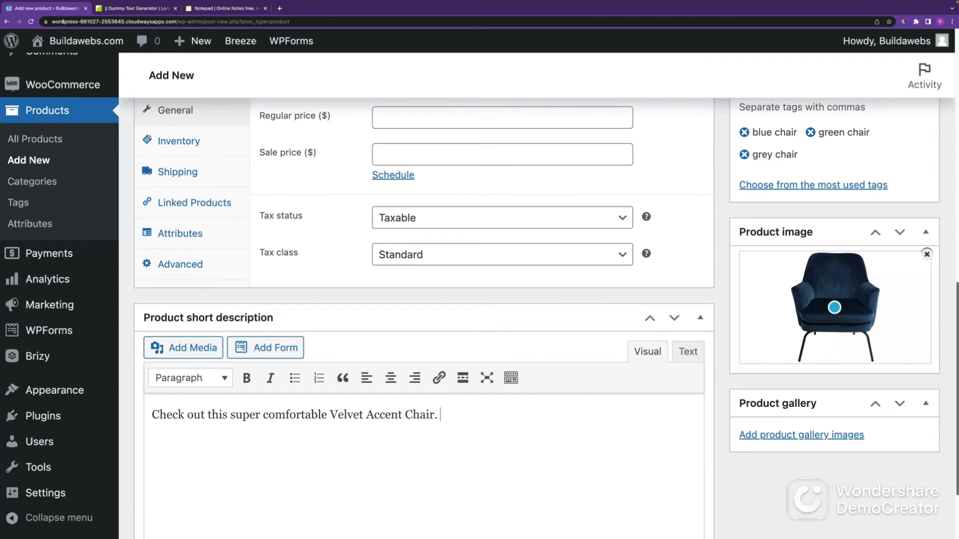
Change the product type to Variable product in the product data
{"action": "scroll", "coordinate": [951, 306], "scroll_direction": "up", "scroll_amount": 5}
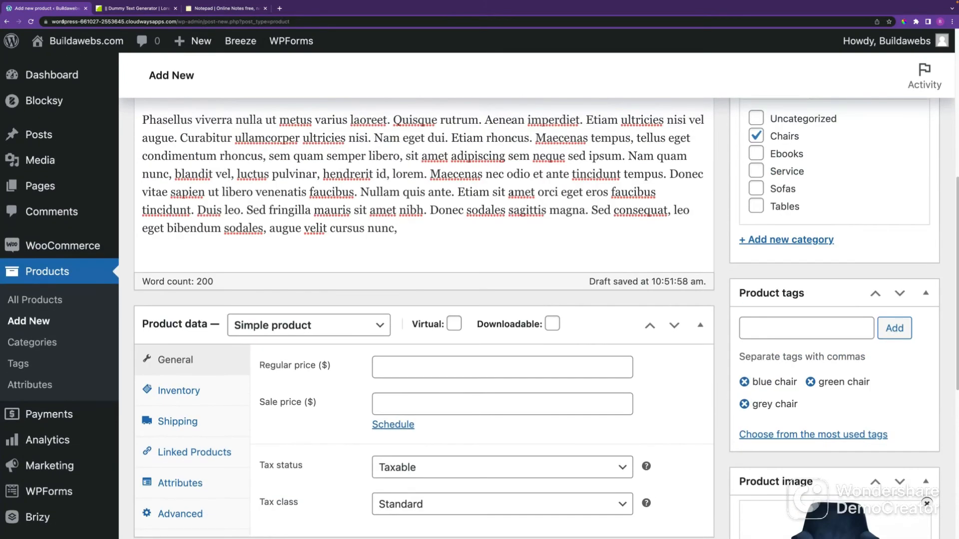
{"action": "left_click", "coordinate": [306, 332]}
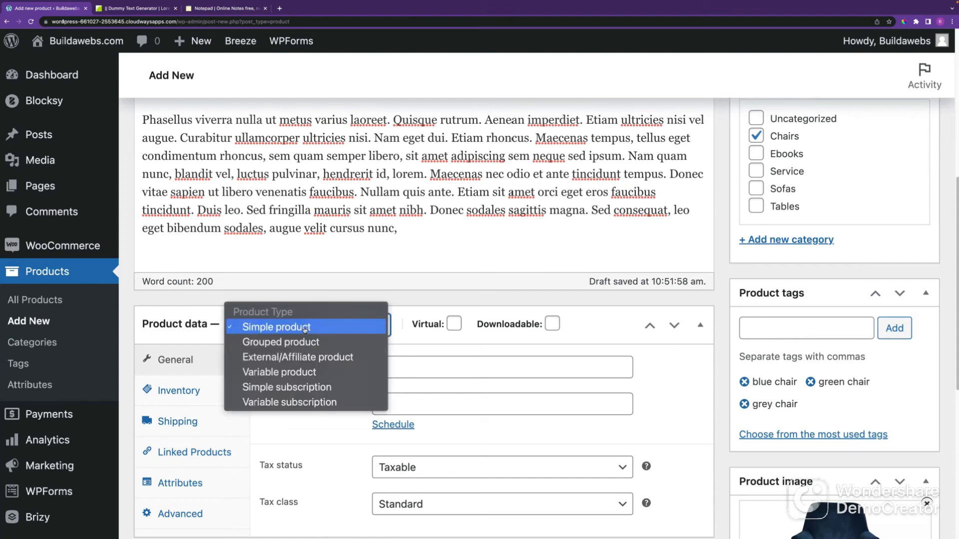
{"action": "left_click", "coordinate": [292, 376]}
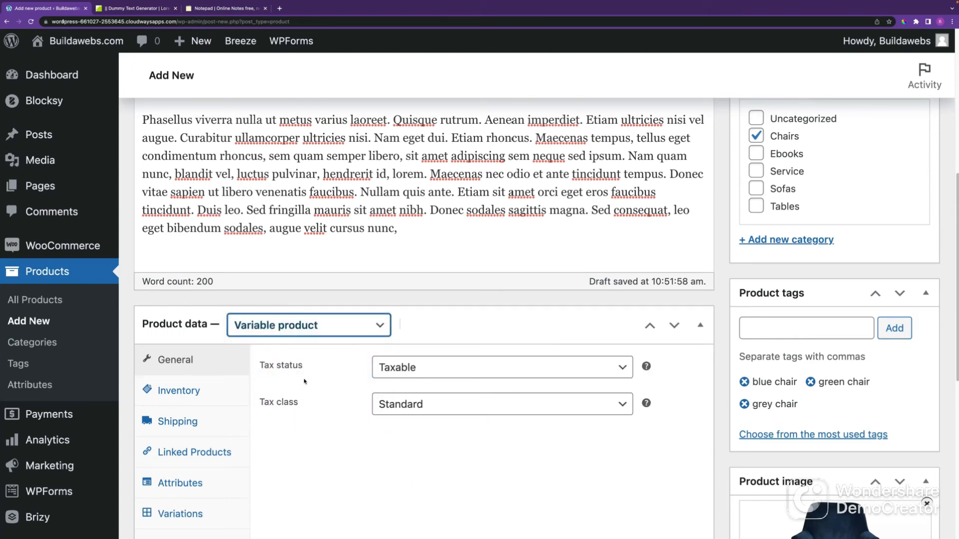
Add the existing Colour attribute to the product's attributes
{"action": "left_click", "coordinate": [180, 483]}
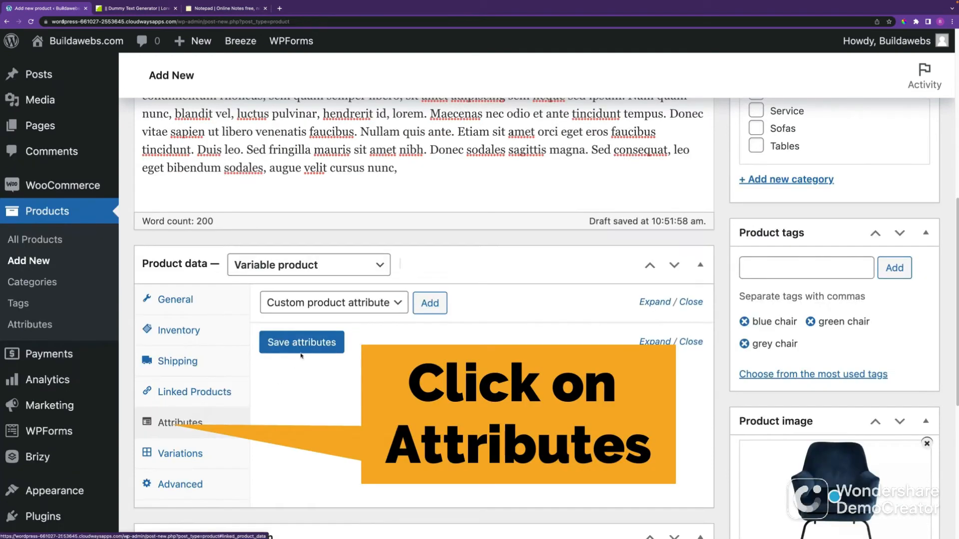
{"action": "left_click", "coordinate": [364, 308]}
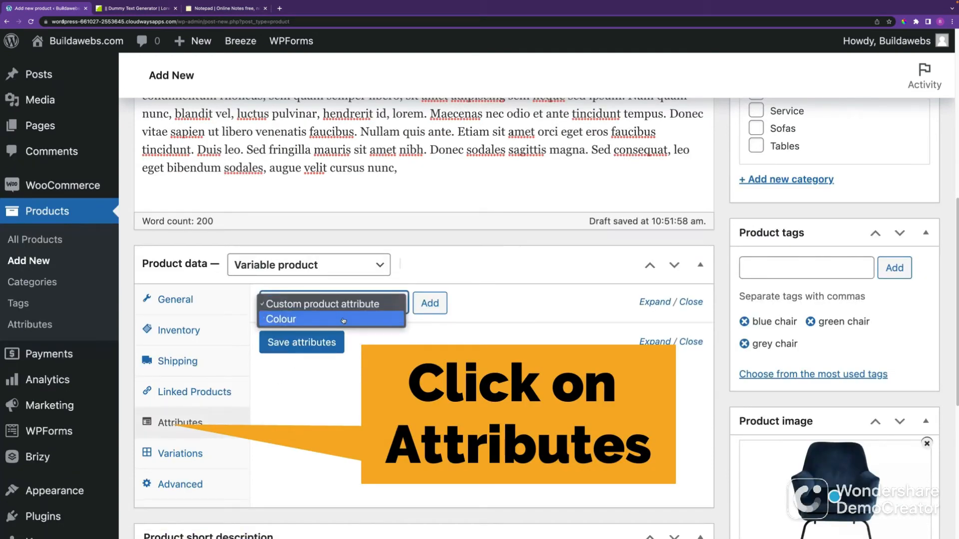
{"action": "left_click", "coordinate": [344, 321]}
{"action": "left_click", "coordinate": [352, 308]}
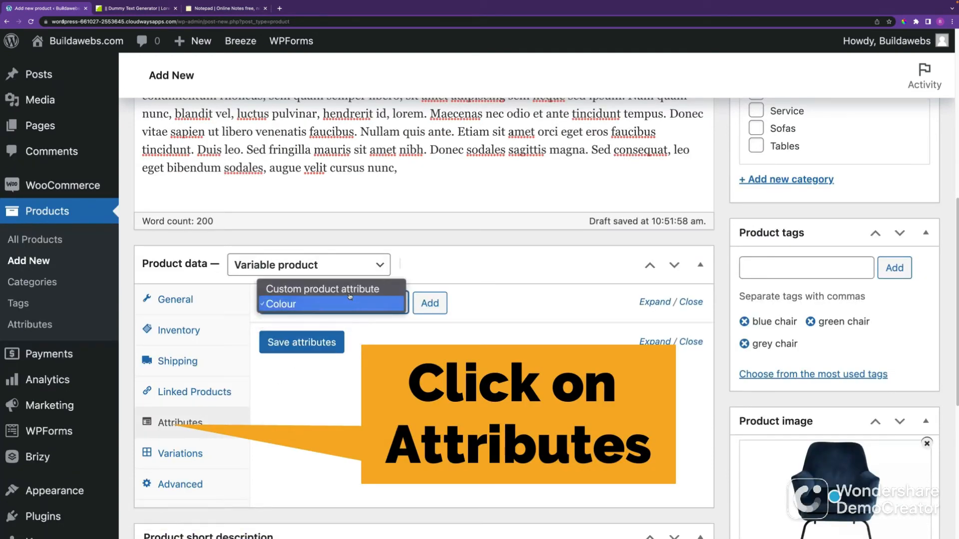
{"action": "left_click", "coordinate": [348, 305]}
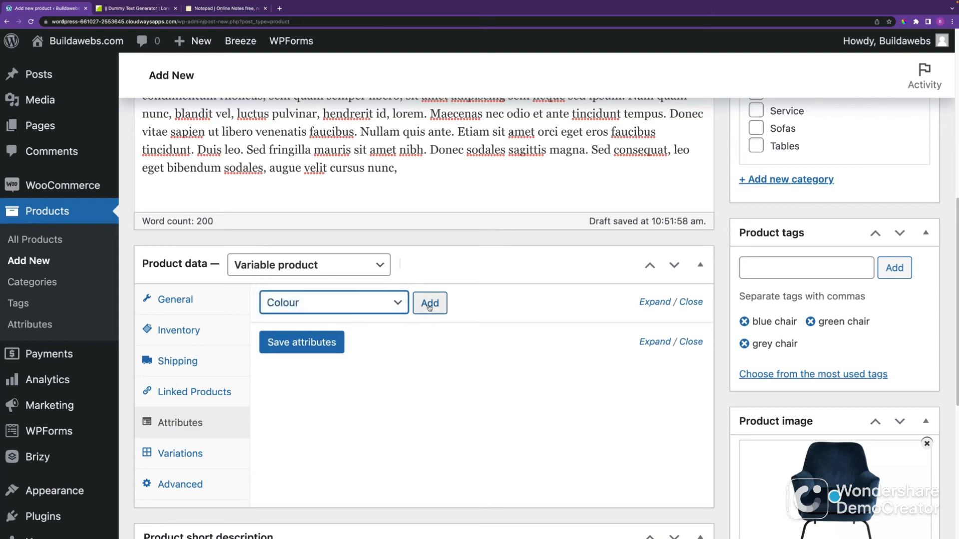
{"action": "left_click", "coordinate": [430, 306]}
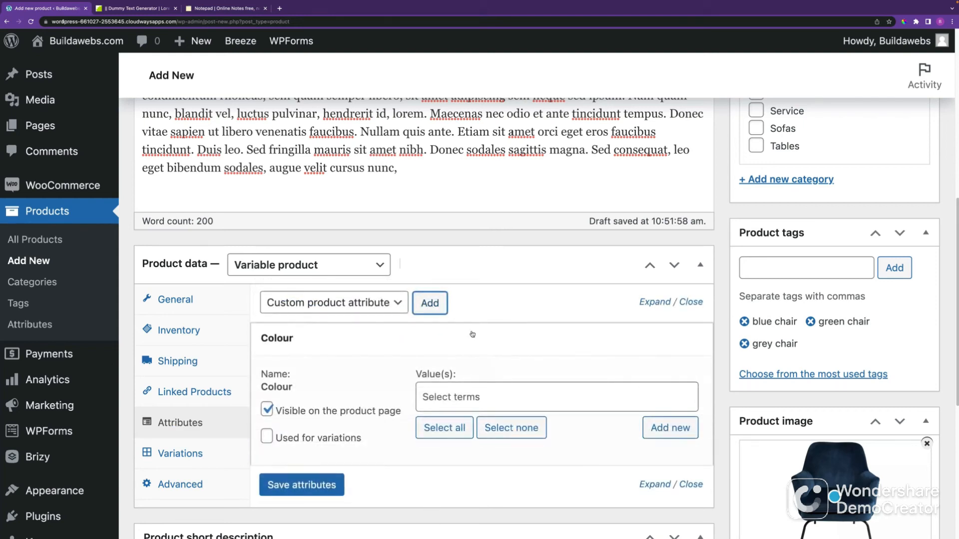
Select the terms Blue, Green and Grey as values of the product's Colour attribute
{"action": "left_click", "coordinate": [469, 398]}
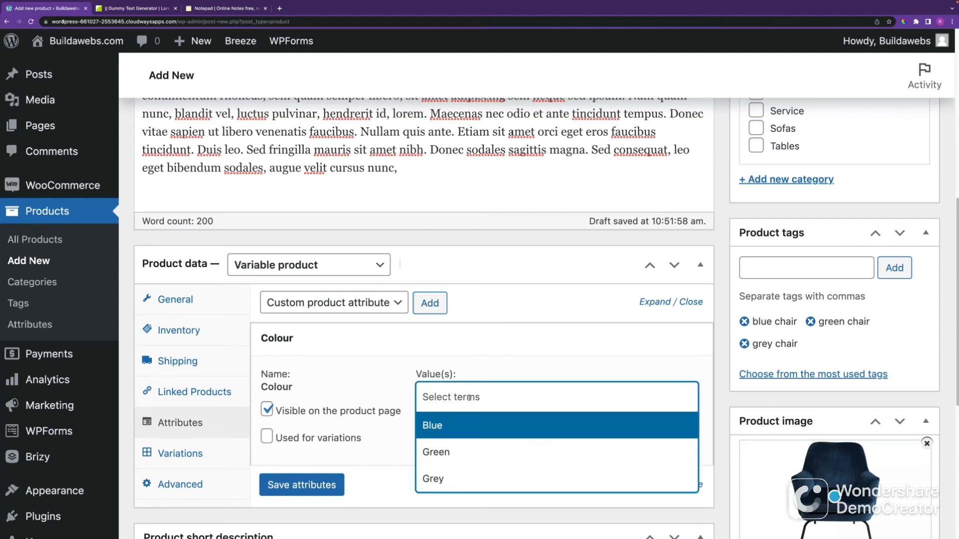
{"action": "left_click", "coordinate": [478, 427]}
{"action": "left_click", "coordinate": [490, 399]}
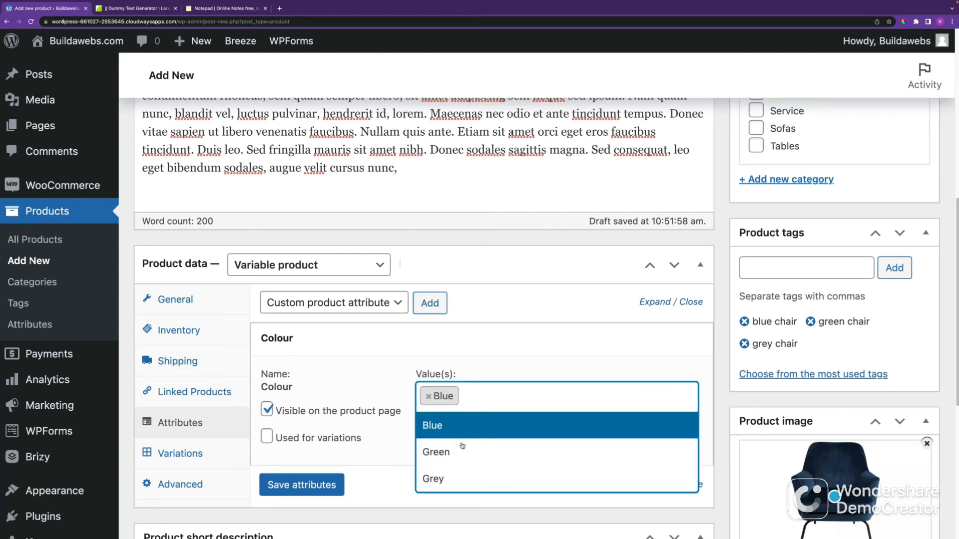
{"action": "left_click", "coordinate": [464, 451]}
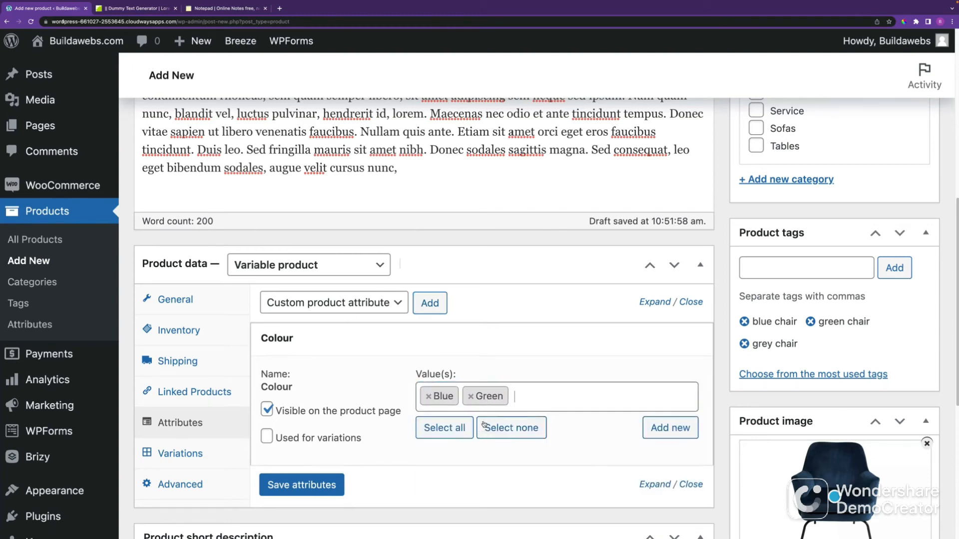
{"action": "left_click", "coordinate": [530, 396]}
{"action": "left_click", "coordinate": [497, 477]}
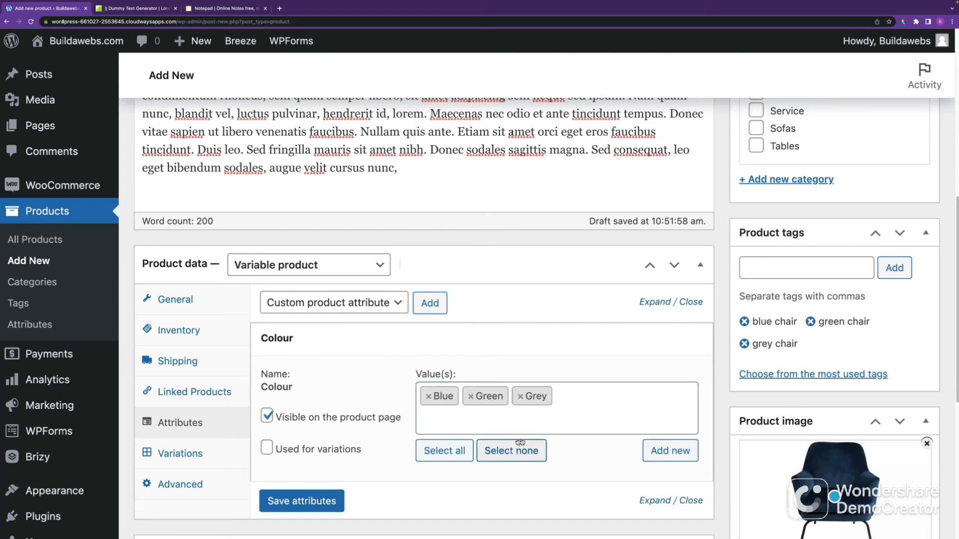
Save the Colour attribute as used for variations and create variations from all attributes
{"action": "left_click", "coordinate": [269, 451]}
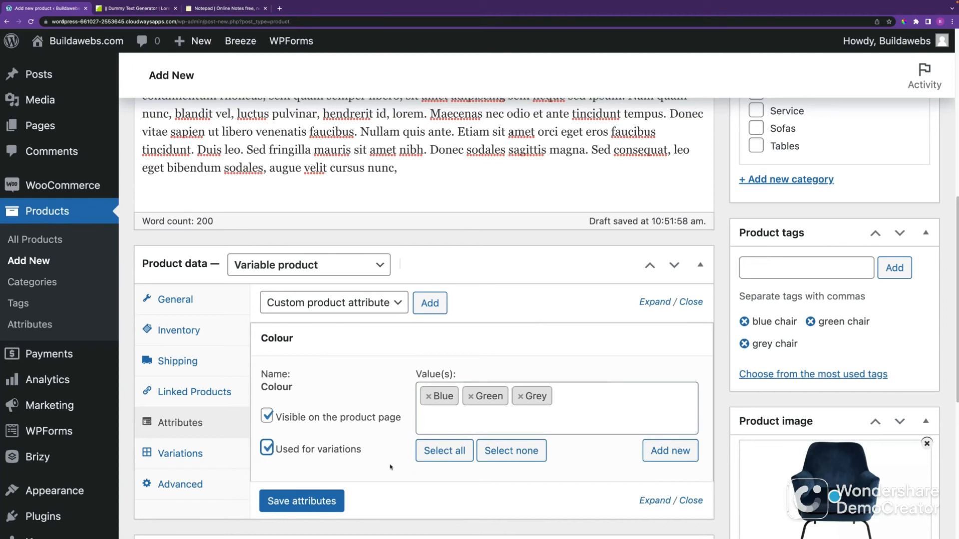
{"action": "left_click", "coordinate": [318, 501]}
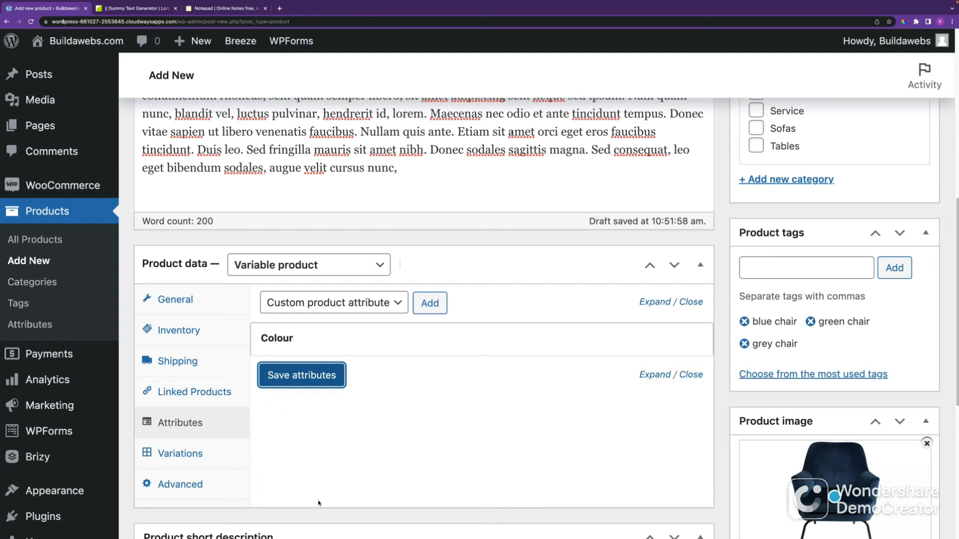
{"action": "left_click", "coordinate": [202, 455]}
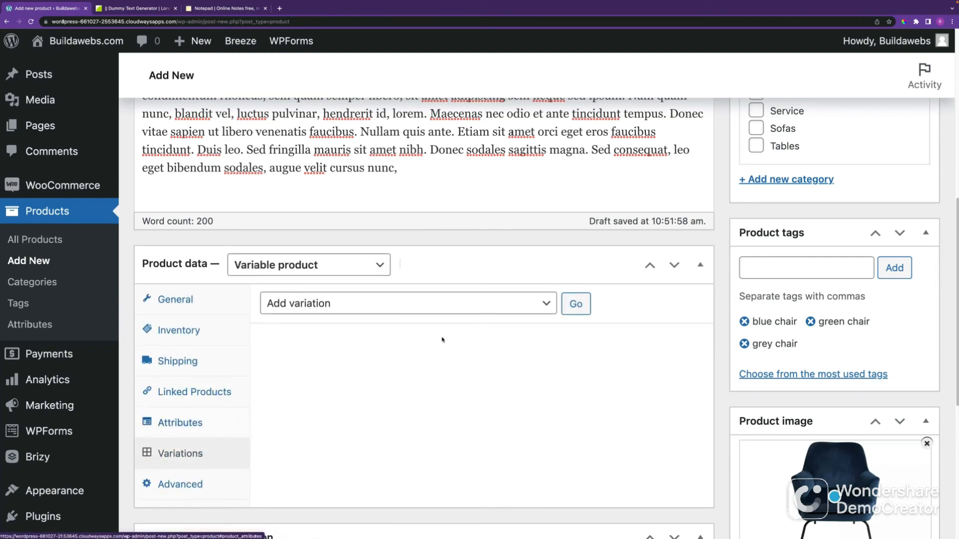
{"action": "left_click", "coordinate": [402, 306]}
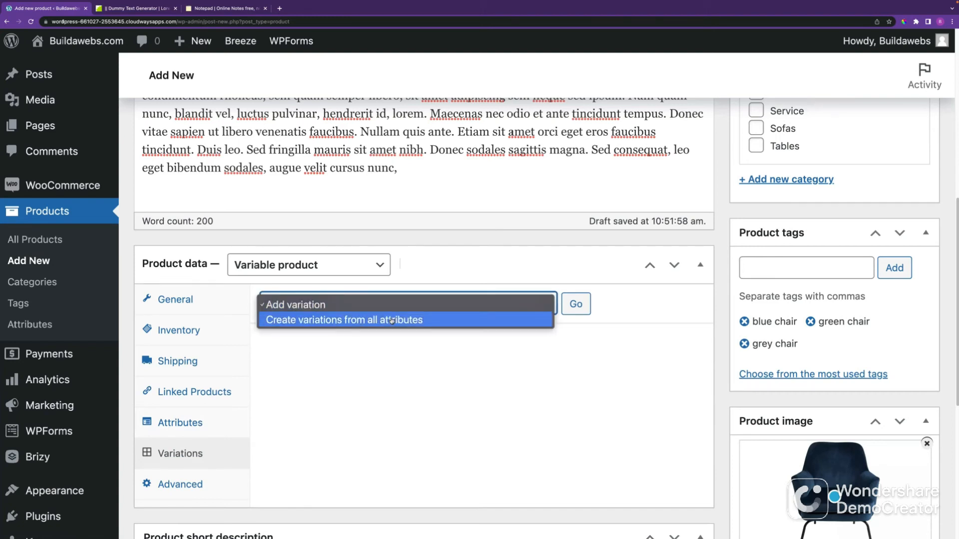
{"action": "left_click", "coordinate": [392, 320]}
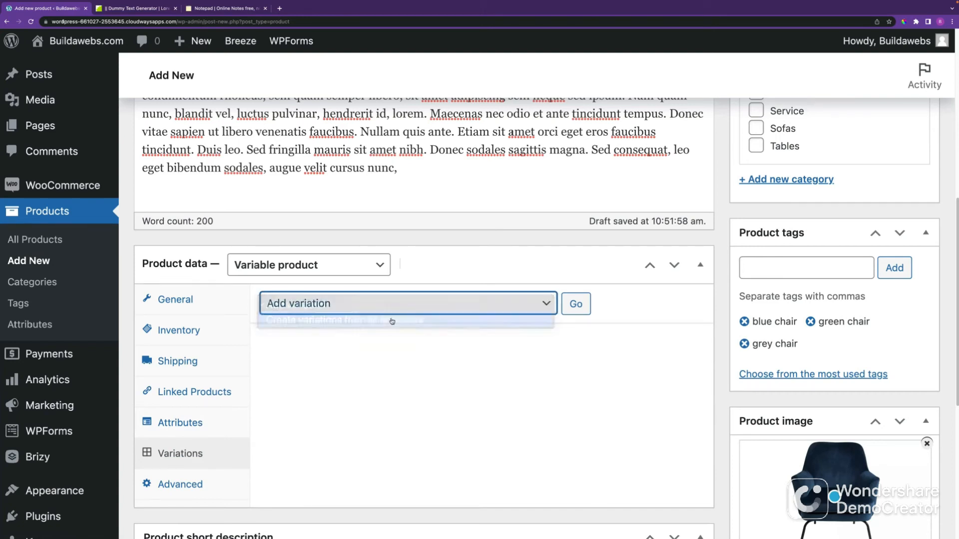
{"action": "left_click", "coordinate": [577, 305]}
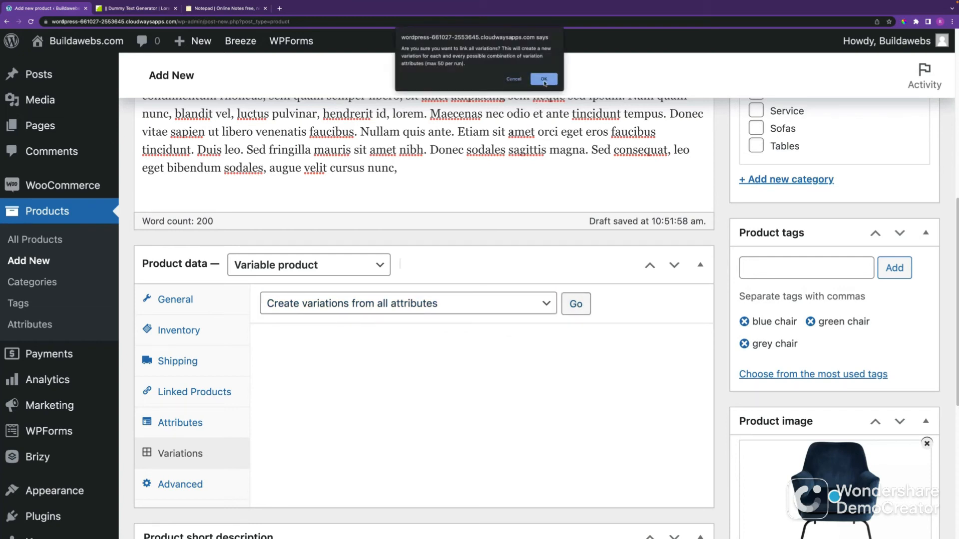
{"action": "left_click", "coordinate": [543, 79]}
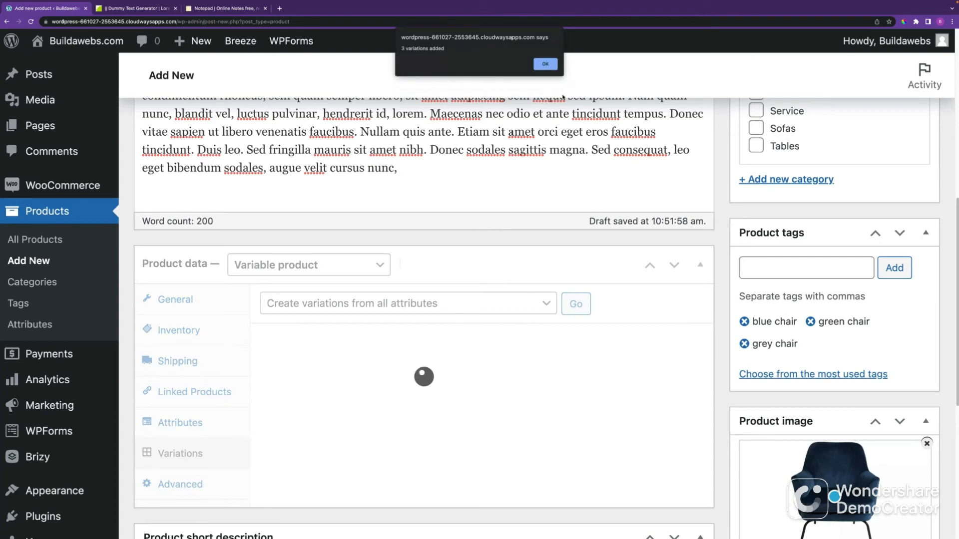
{"action": "left_click", "coordinate": [544, 64]}
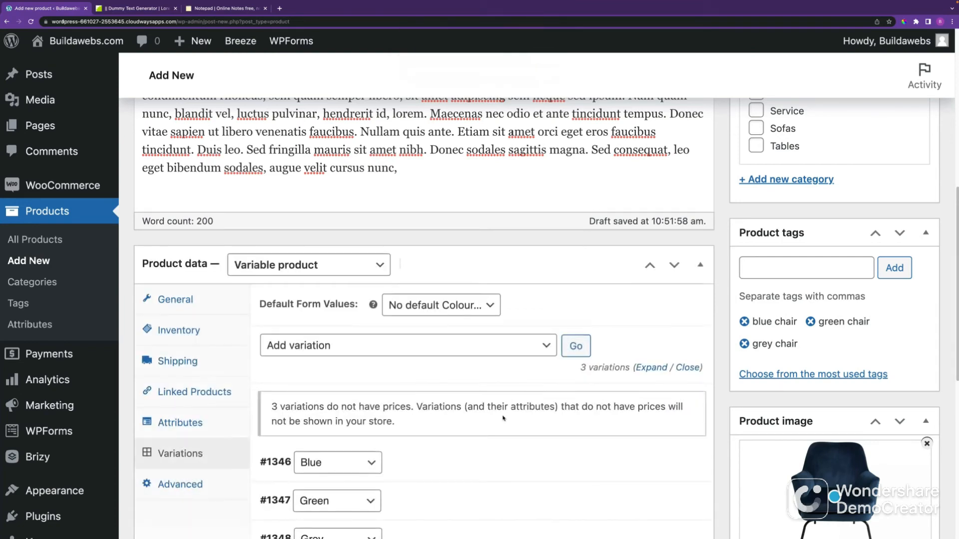
Set the regular price of all the chair's variations to 70 in one bulk action
{"action": "scroll", "coordinate": [492, 407], "scroll_direction": "down", "scroll_amount": 3}
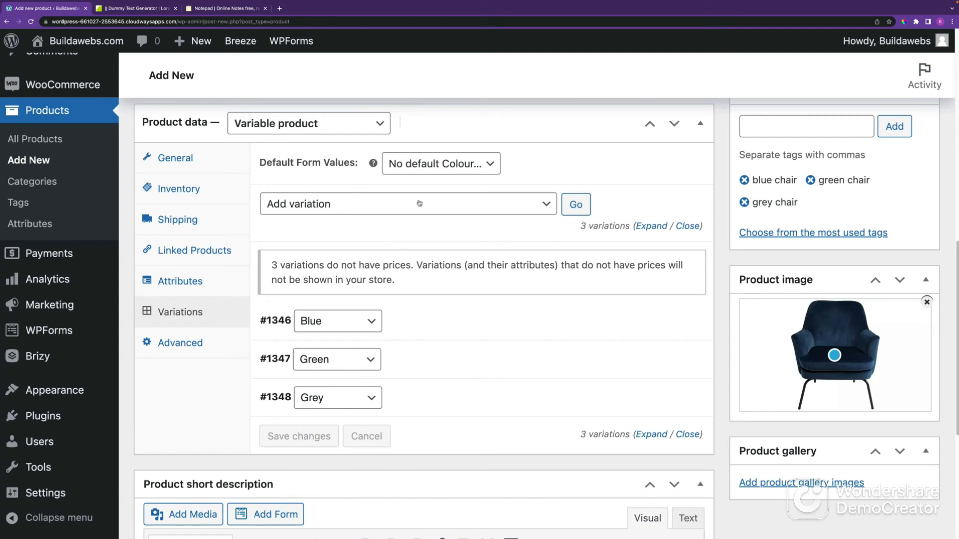
{"action": "left_click", "coordinate": [391, 206]}
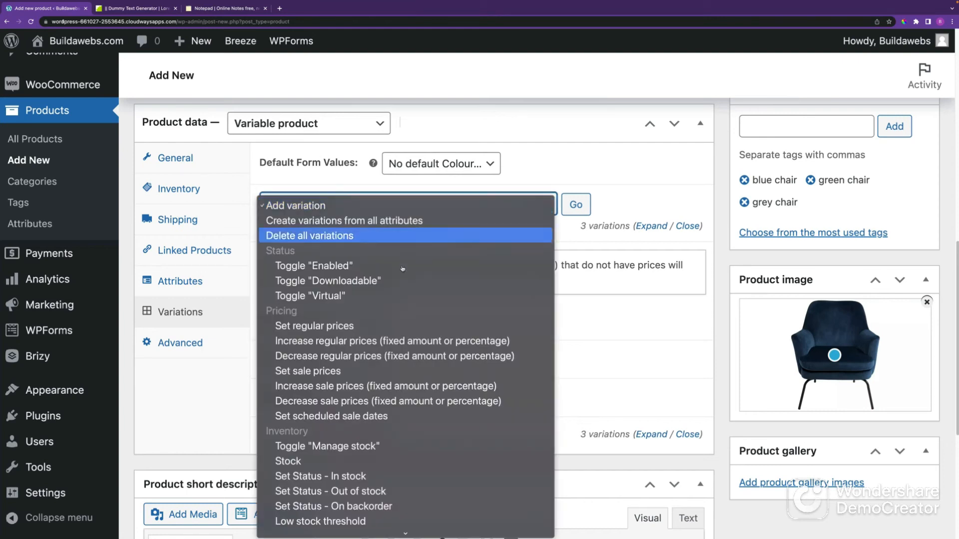
{"action": "left_click", "coordinate": [351, 327]}
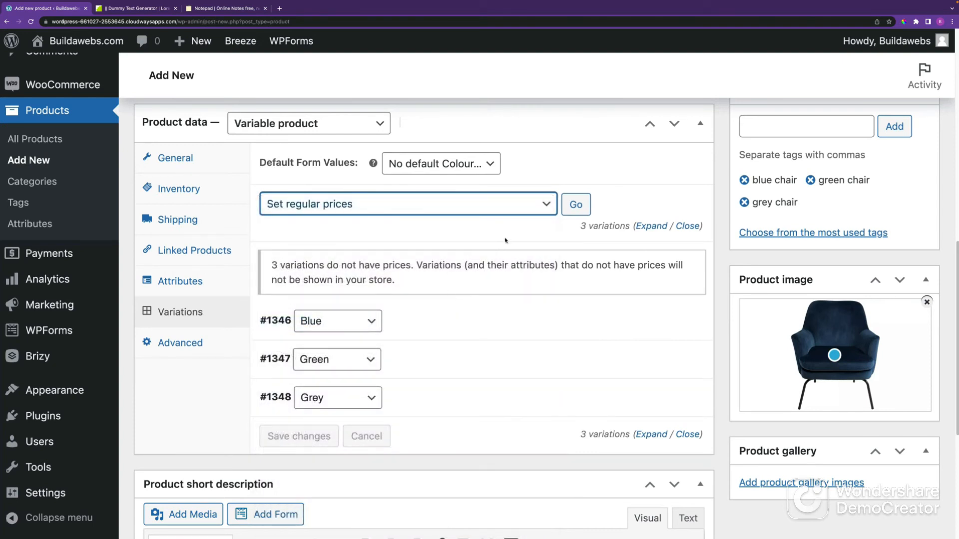
{"action": "left_click", "coordinate": [577, 206]}
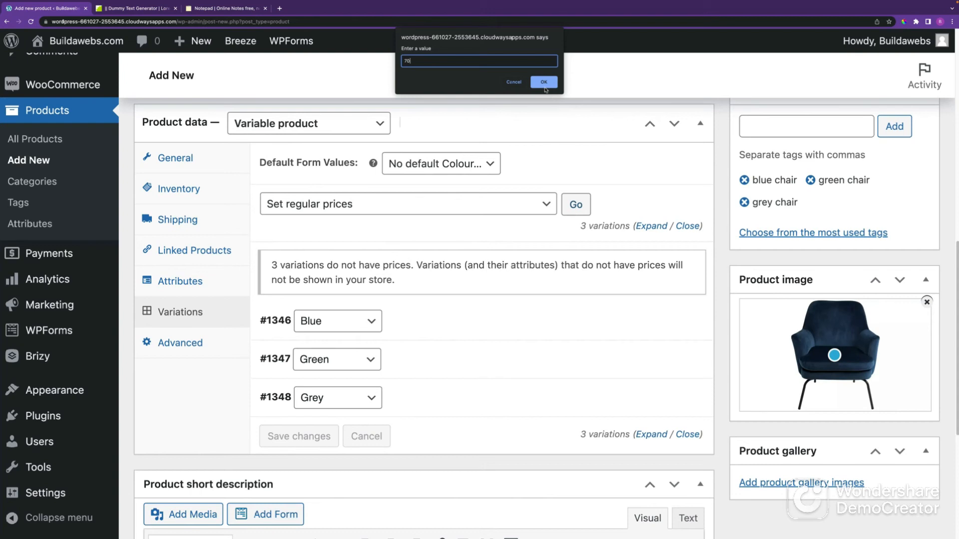
{"action": "left_click", "coordinate": [545, 83]}
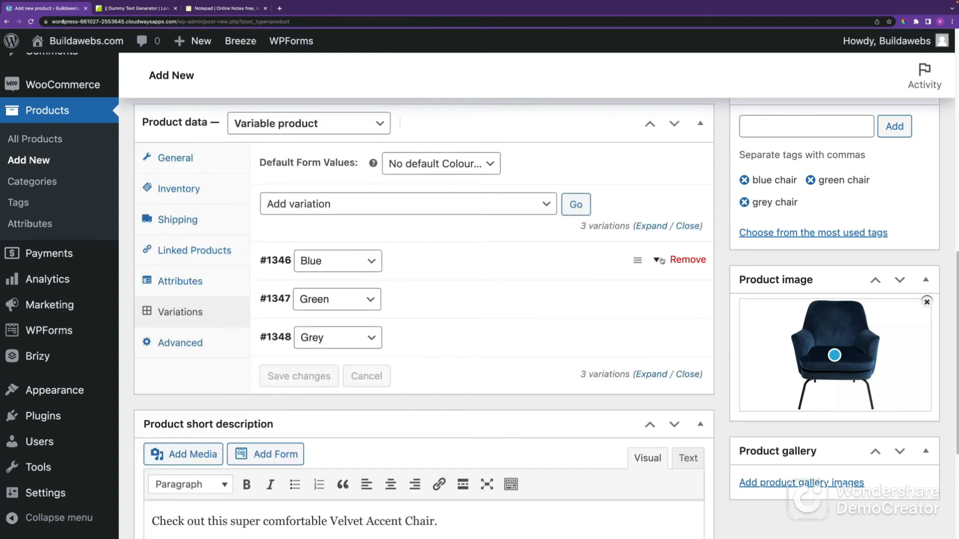
Check the settings and regular price of the Blue and Green variations, and review the available bulk actions
{"action": "left_click", "coordinate": [660, 260]}
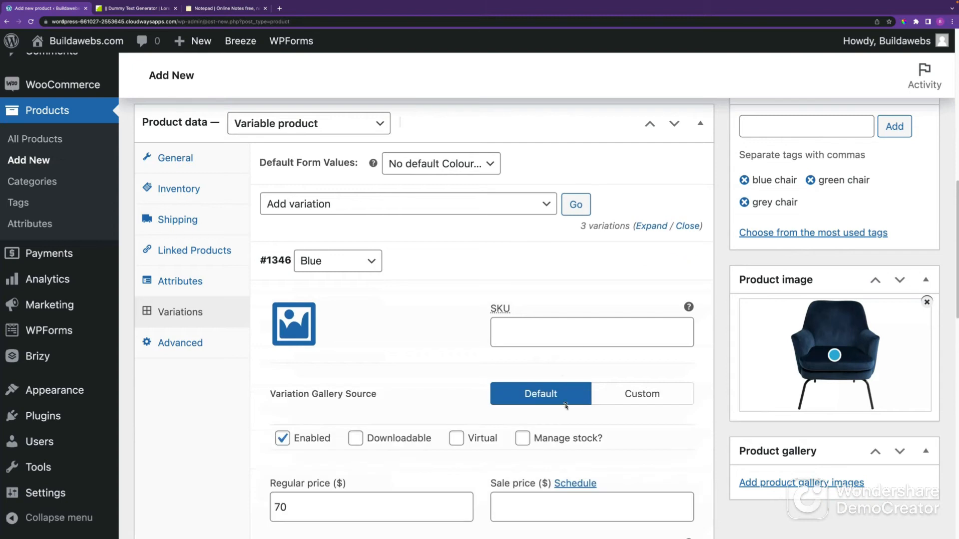
{"action": "scroll", "coordinate": [449, 449], "scroll_direction": "down", "scroll_amount": 1}
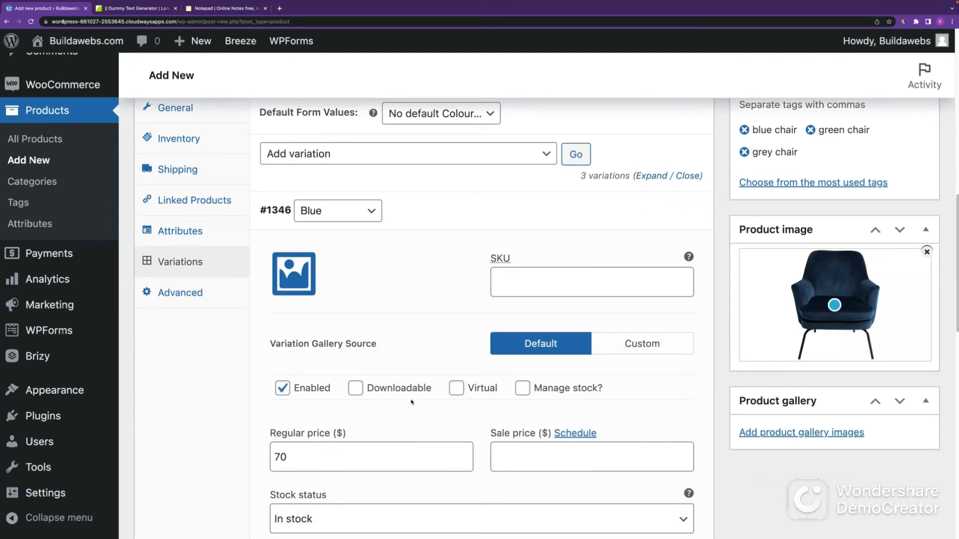
{"action": "left_click", "coordinate": [693, 182]}
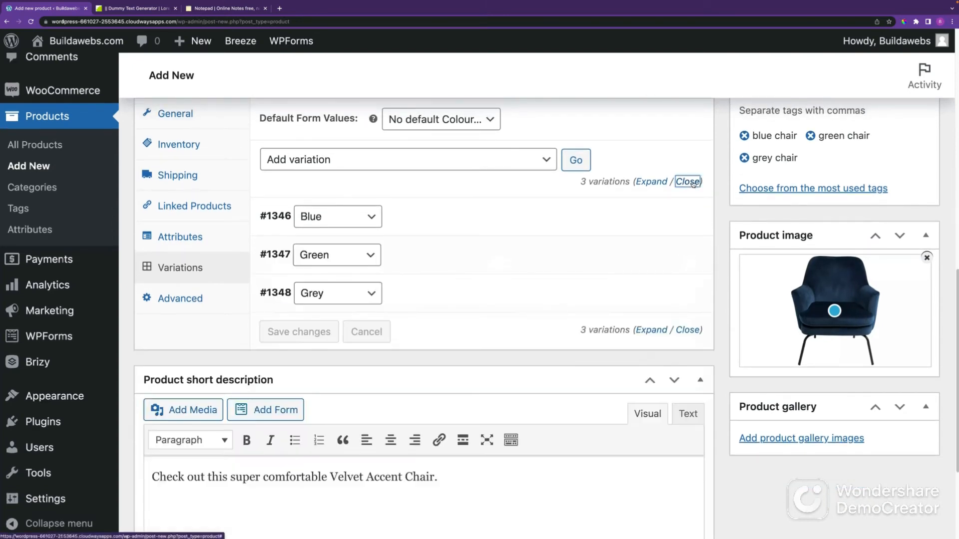
{"action": "left_click", "coordinate": [372, 256]}
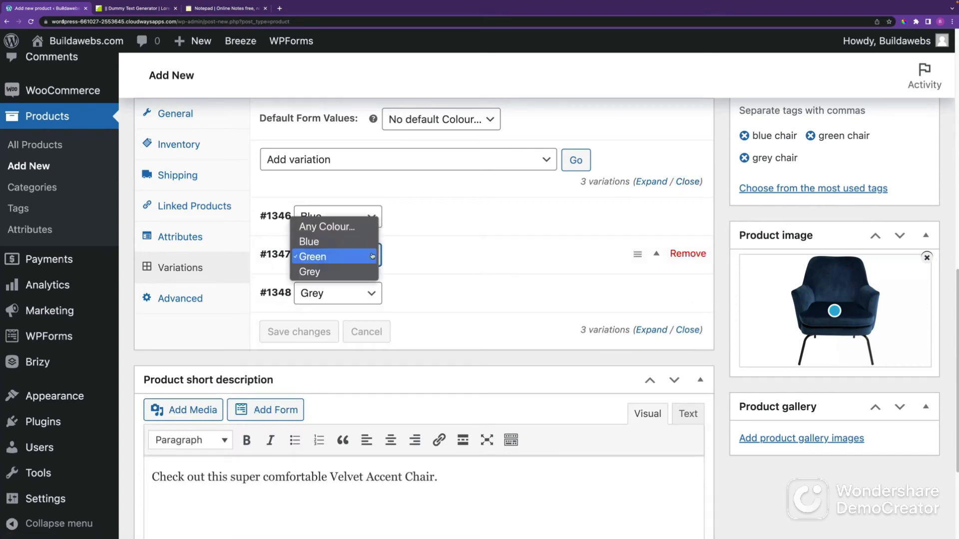
{"action": "left_click", "coordinate": [697, 274]}
{"action": "left_click", "coordinate": [658, 255]}
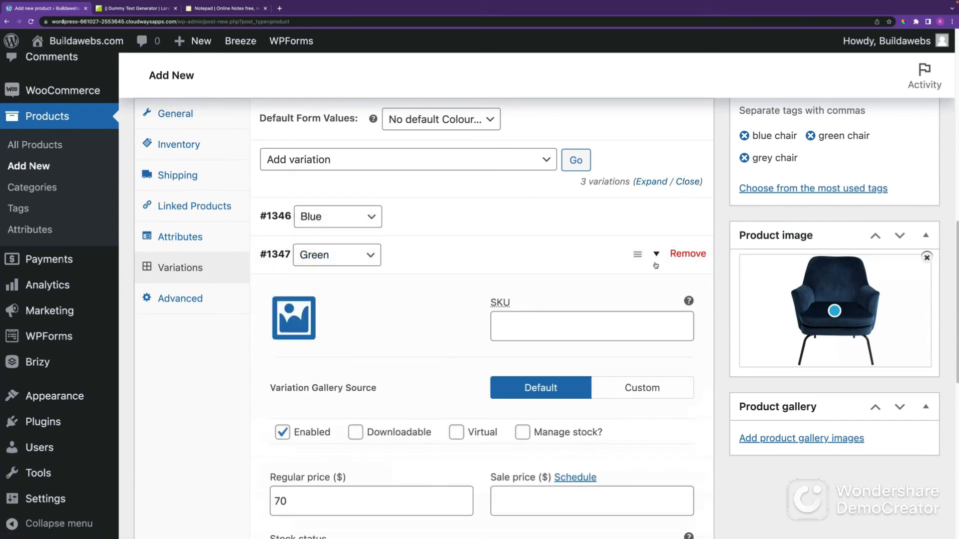
{"action": "left_click", "coordinate": [682, 184]}
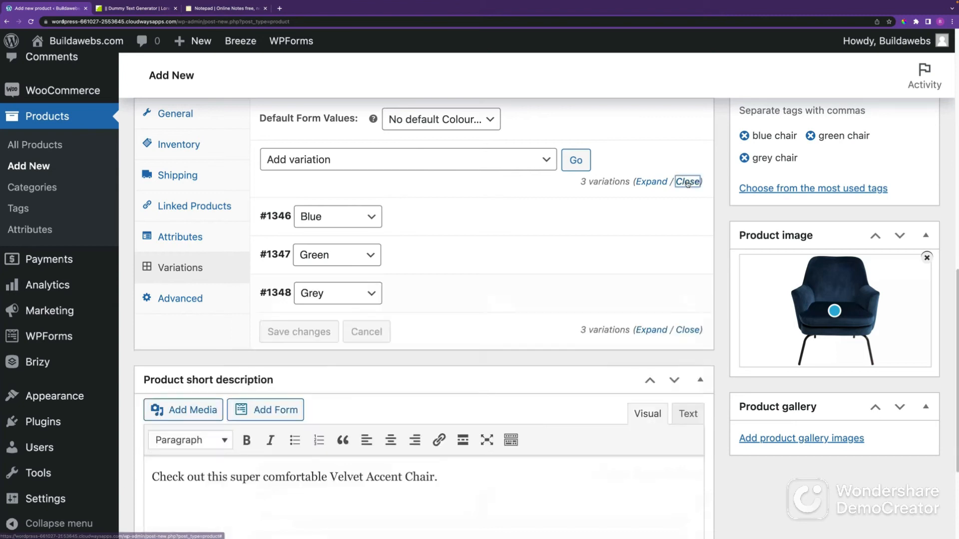
{"action": "scroll", "coordinate": [494, 275], "scroll_direction": "up", "scroll_amount": 1}
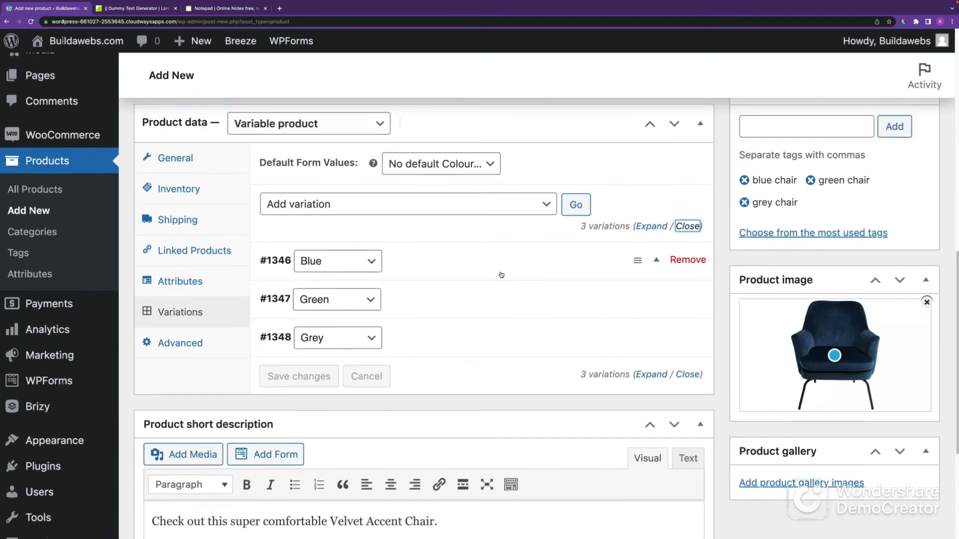
{"action": "left_click", "coordinate": [425, 215]}
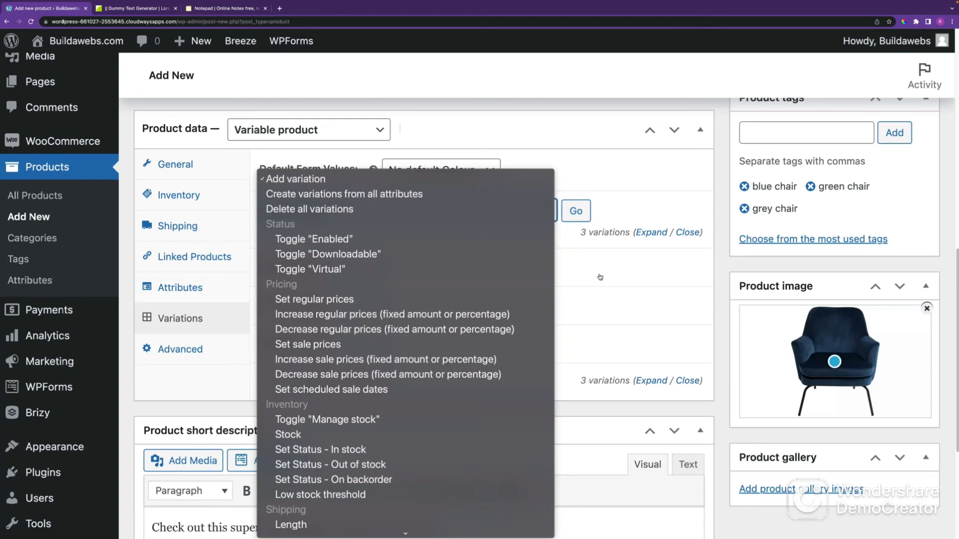
{"action": "left_click", "coordinate": [600, 277]}
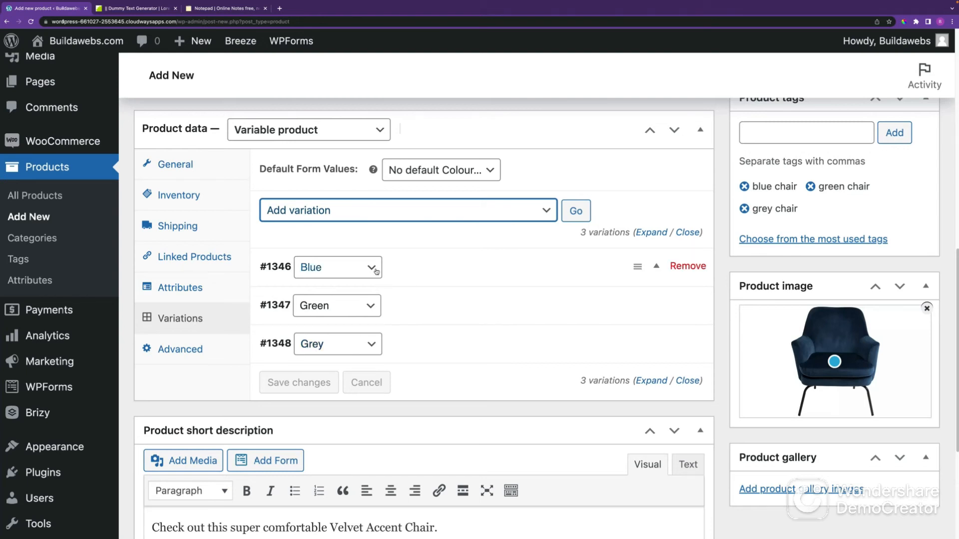
Assign Velvet-Accent-Chair-Blue-Front.webp from the media library as the Blue variation's image
{"action": "left_click", "coordinate": [656, 266]}
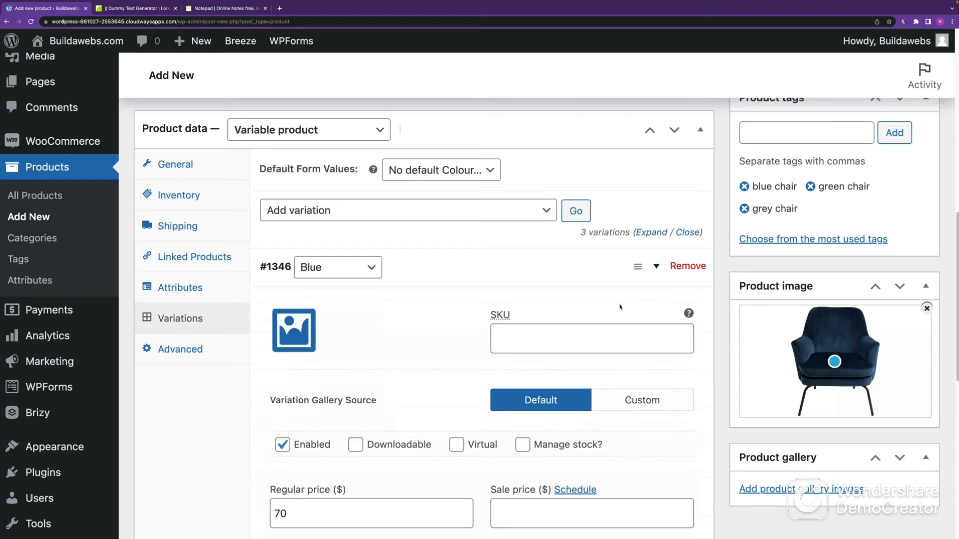
{"action": "left_click", "coordinate": [296, 332]}
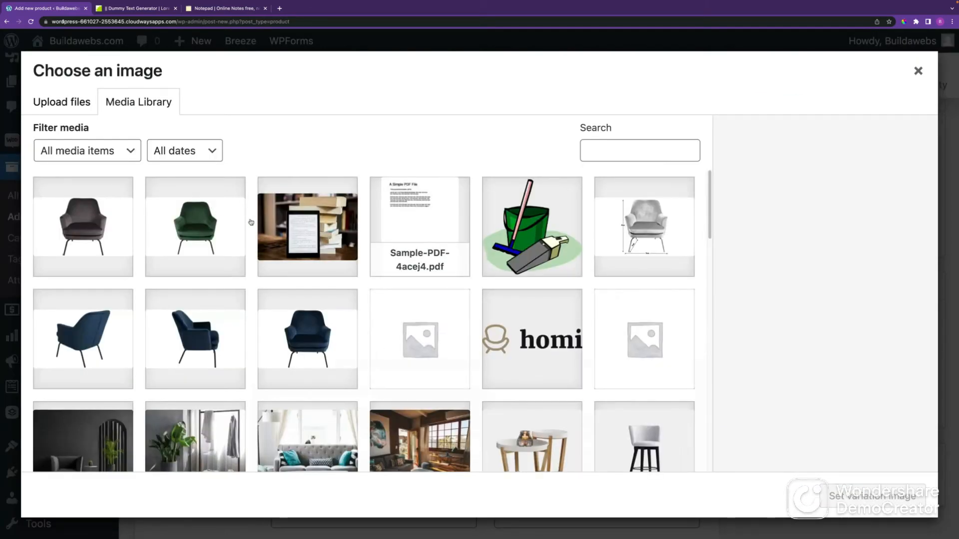
{"action": "left_click", "coordinate": [72, 103]}
{"action": "left_click", "coordinate": [139, 101]}
{"action": "left_click", "coordinate": [309, 340]}
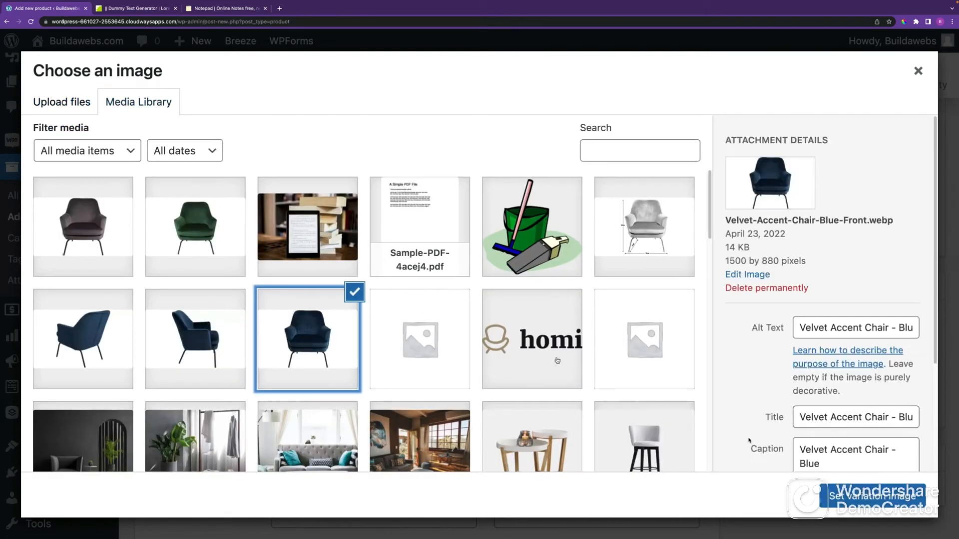
{"action": "left_click", "coordinate": [869, 496]}
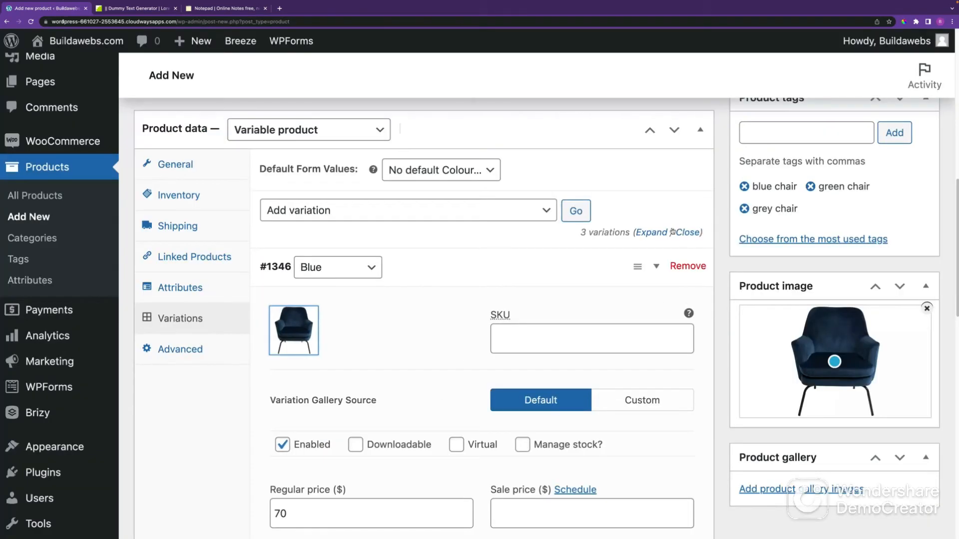
{"action": "left_click", "coordinate": [687, 232]}
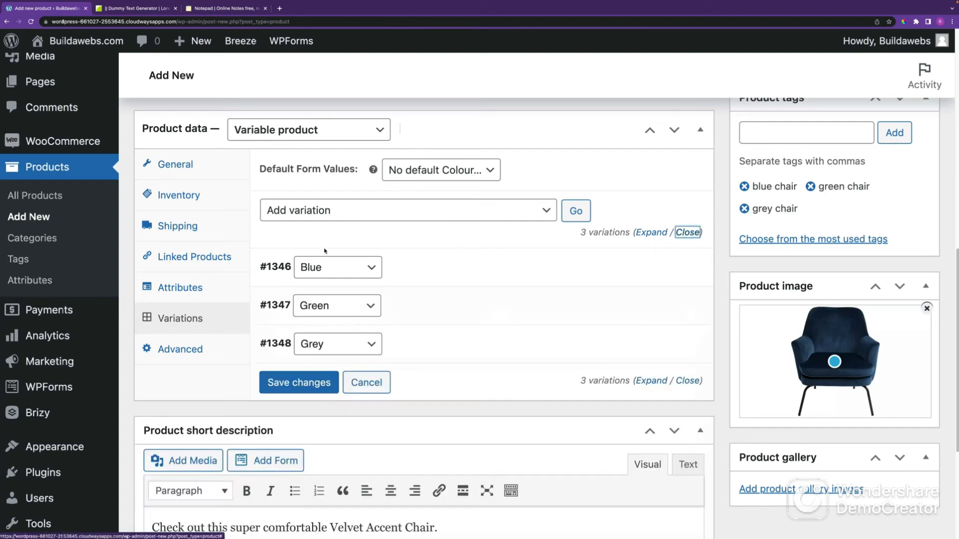
Assign the green velvet chair picture from the media library as the Green variation's image
{"action": "left_click", "coordinate": [368, 305]}
{"action": "left_click", "coordinate": [678, 314]}
{"action": "left_click", "coordinate": [678, 314]}
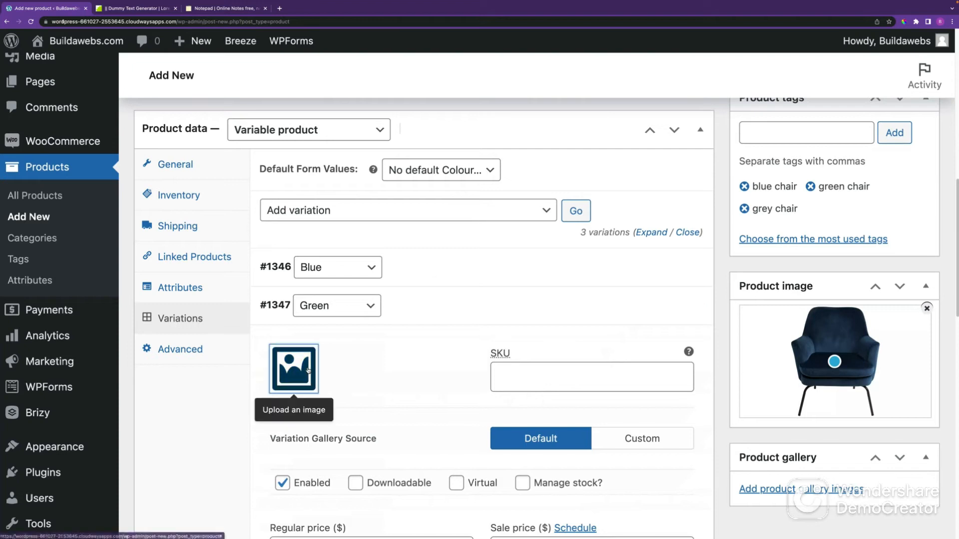
{"action": "left_click", "coordinate": [310, 373]}
{"action": "left_click", "coordinate": [194, 228]}
{"action": "left_click", "coordinate": [872, 496]}
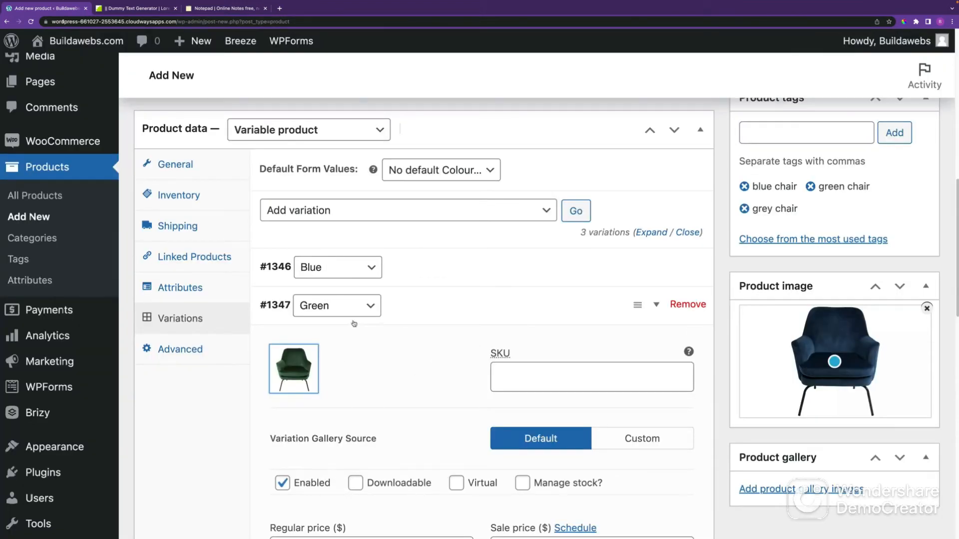
{"action": "left_click", "coordinate": [683, 233]}
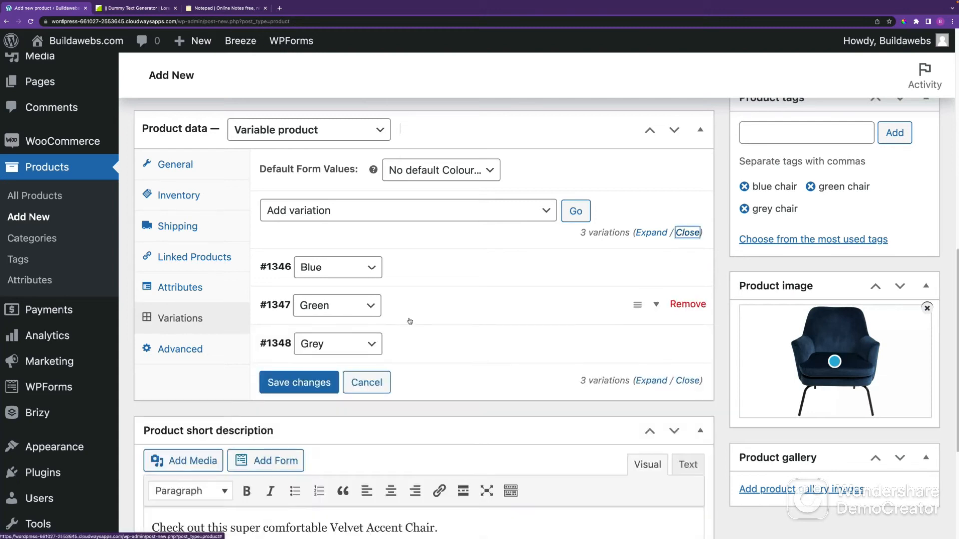
Assign the grey chair image 8887713_R_Z001A.webp to the Grey variation and save the variation changes
{"action": "left_click", "coordinate": [429, 355]}
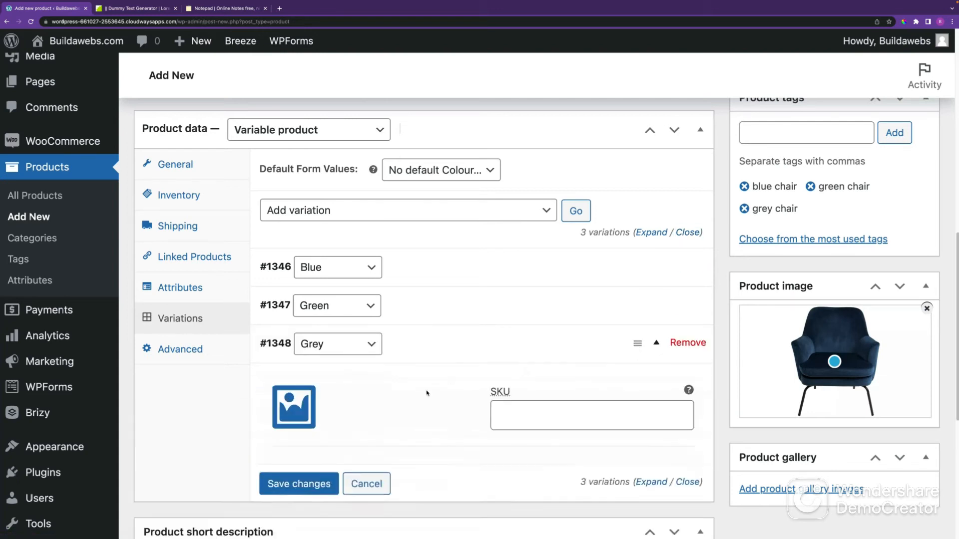
{"action": "left_click", "coordinate": [299, 407]}
{"action": "left_click", "coordinate": [98, 247]}
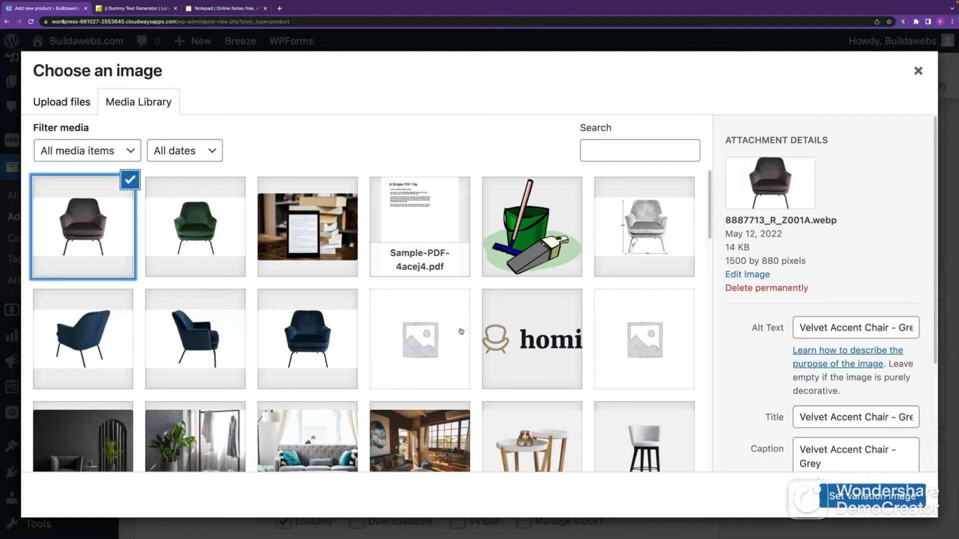
{"action": "left_click", "coordinate": [849, 496]}
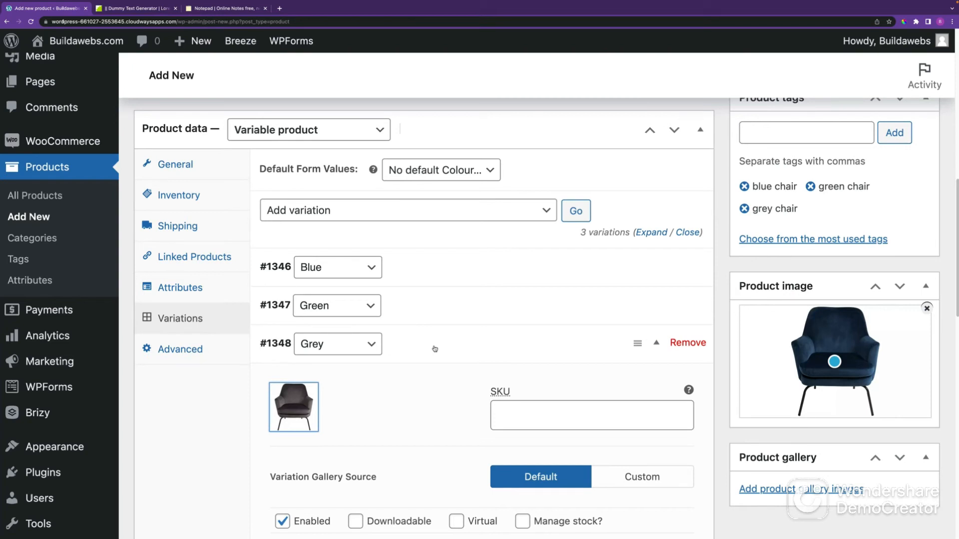
{"action": "left_click", "coordinate": [657, 342]}
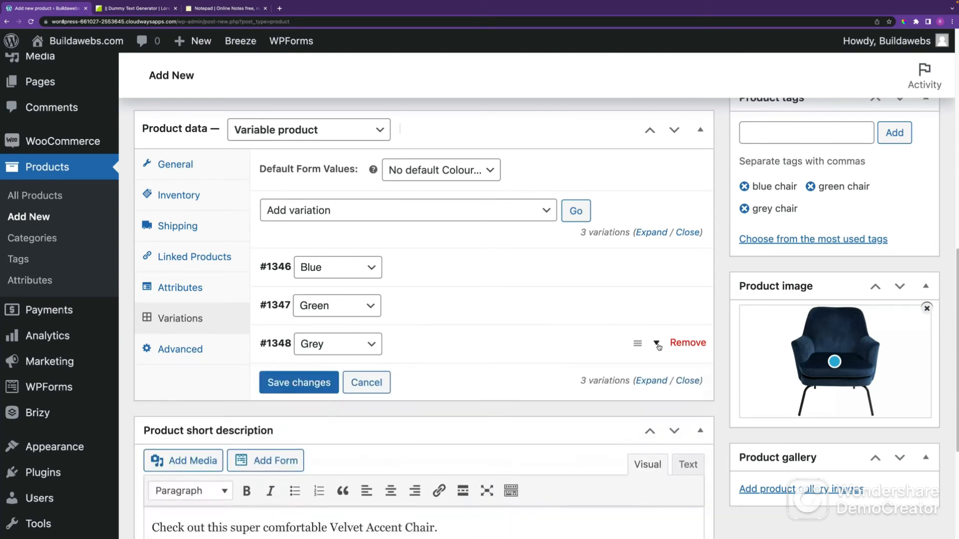
{"action": "left_click", "coordinate": [309, 386]}
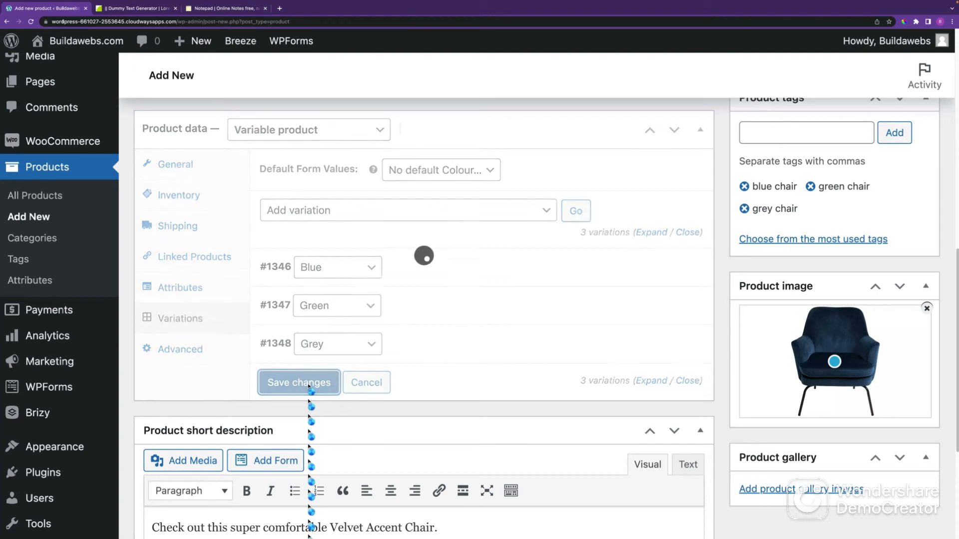
Set the length of all variations to 74 cm with a bulk action
{"action": "left_click", "coordinate": [396, 216]}
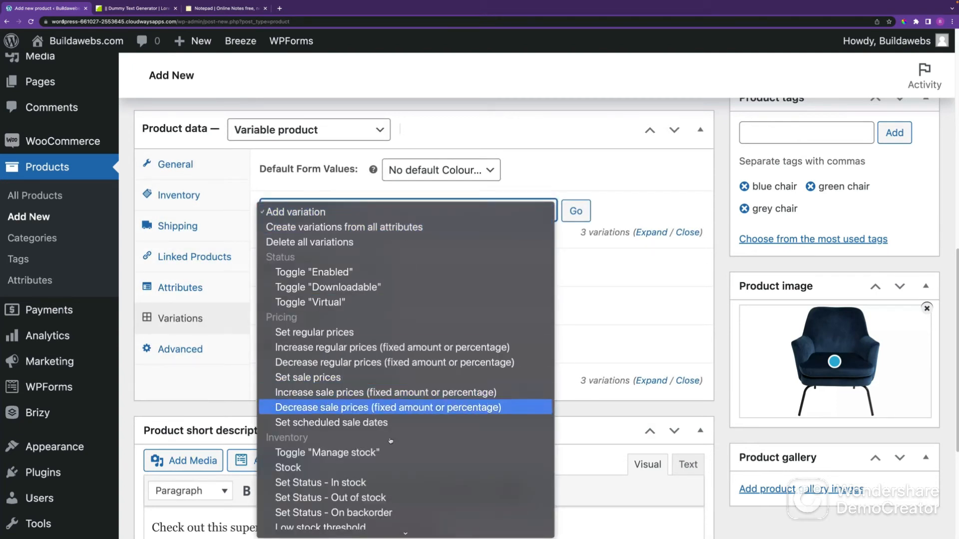
{"action": "scroll", "coordinate": [390, 456], "scroll_direction": "down", "scroll_amount": 5}
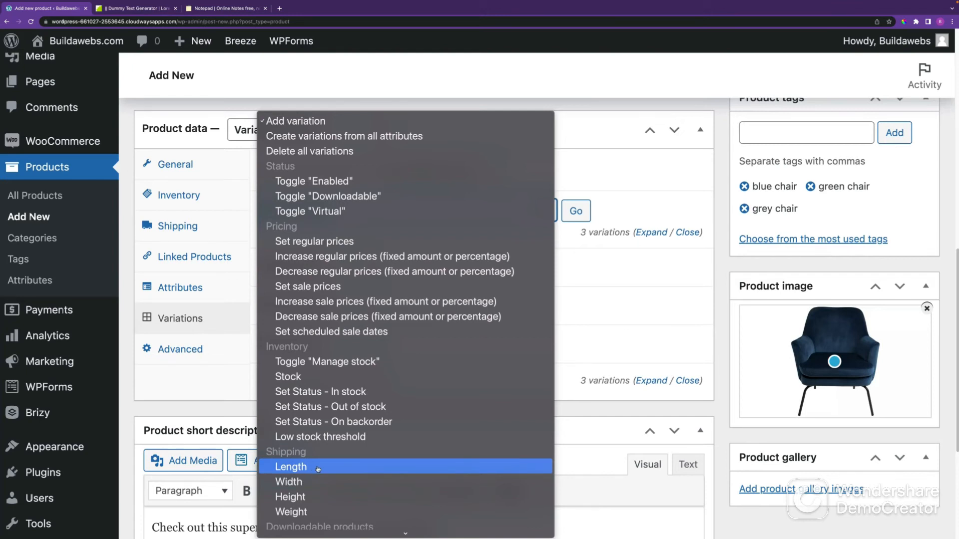
{"action": "left_click", "coordinate": [318, 468]}
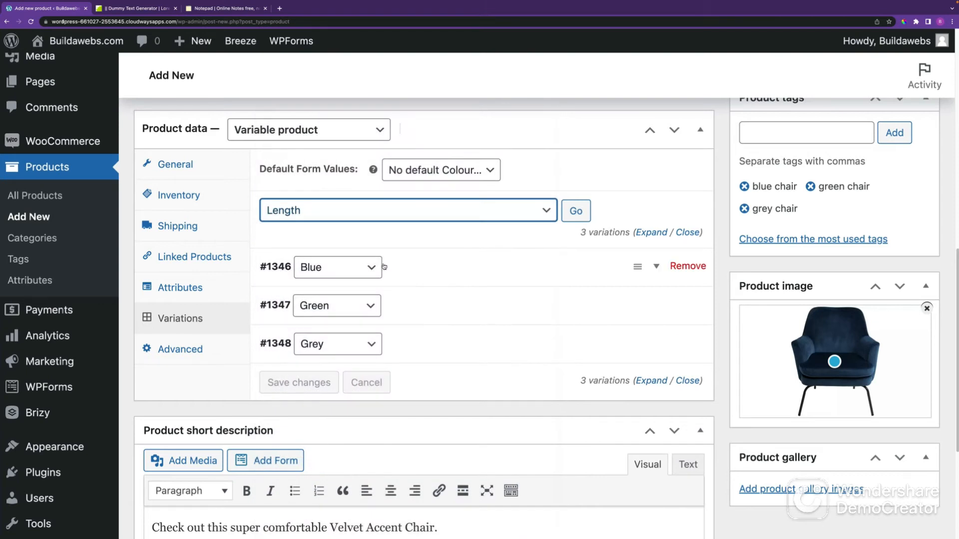
{"action": "left_click", "coordinate": [575, 212]}
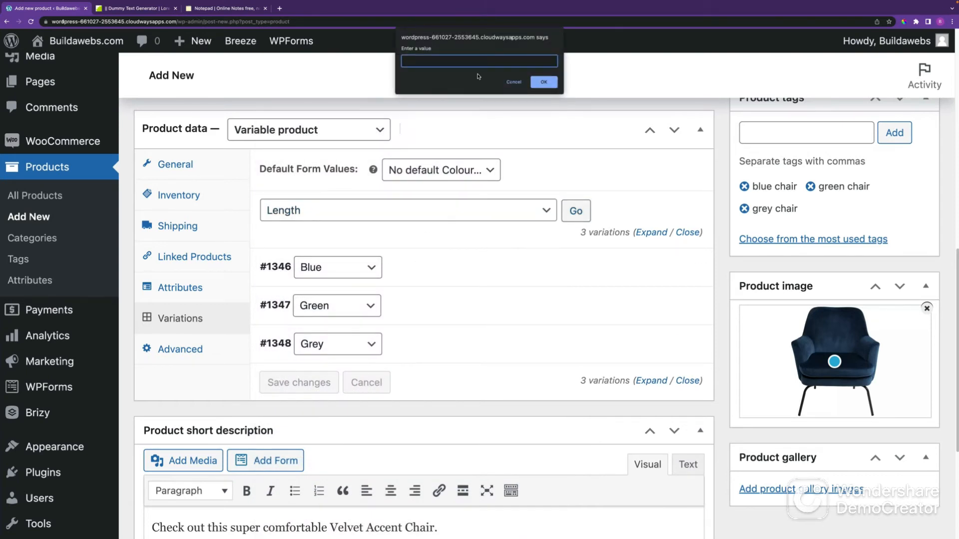
{"action": "left_click", "coordinate": [542, 85]}
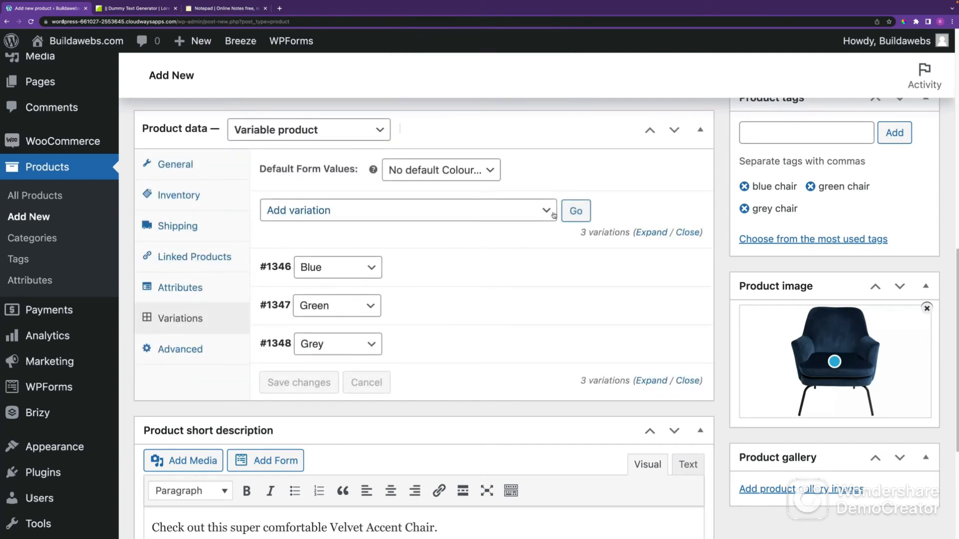
Set the width of all variations to 73 cm with a bulk action
{"action": "left_click", "coordinate": [486, 211]}
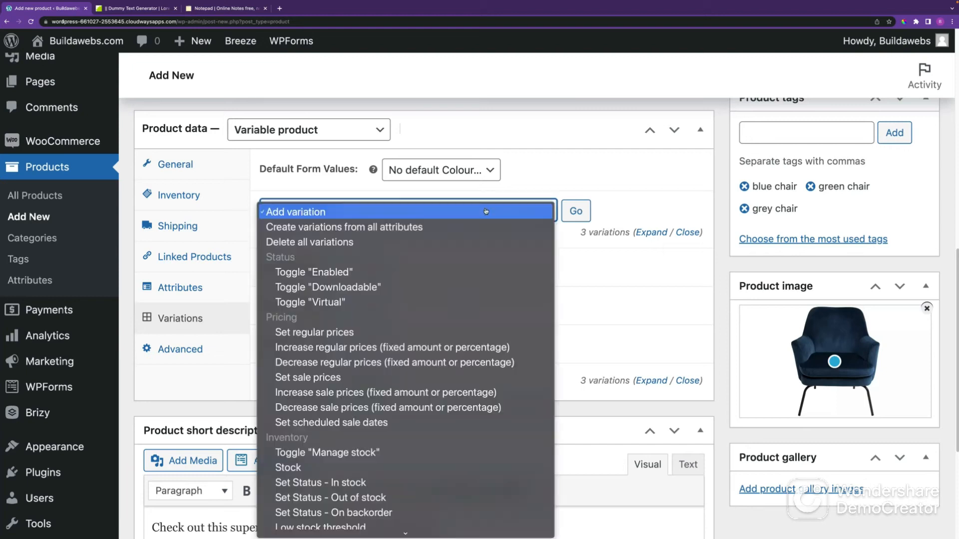
{"action": "scroll", "coordinate": [347, 449], "scroll_direction": "down", "scroll_amount": 5}
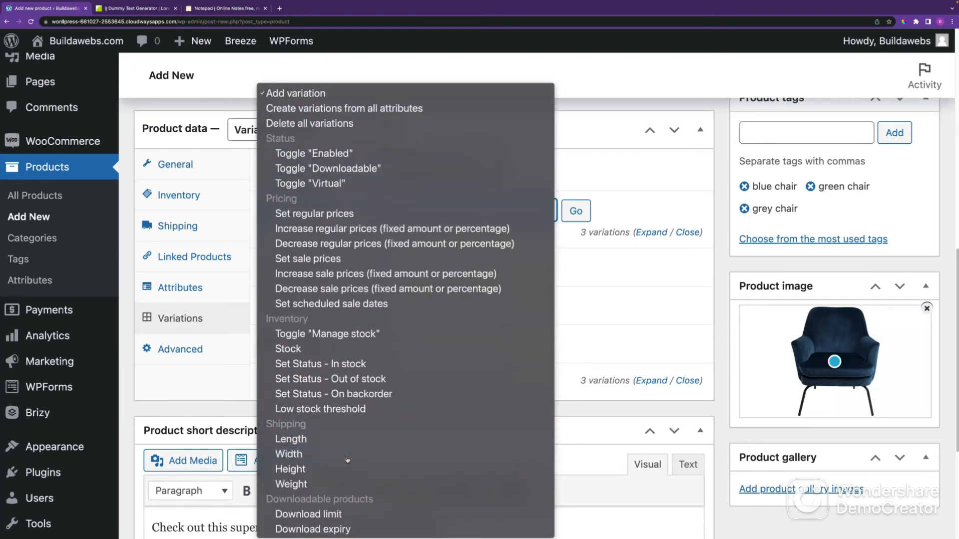
{"action": "left_click", "coordinate": [347, 458]}
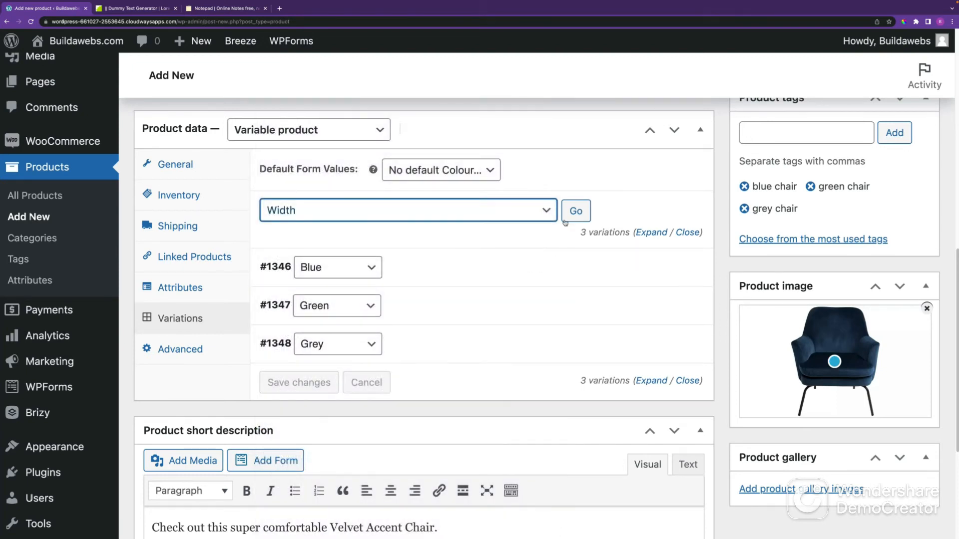
{"action": "left_click", "coordinate": [574, 212]}
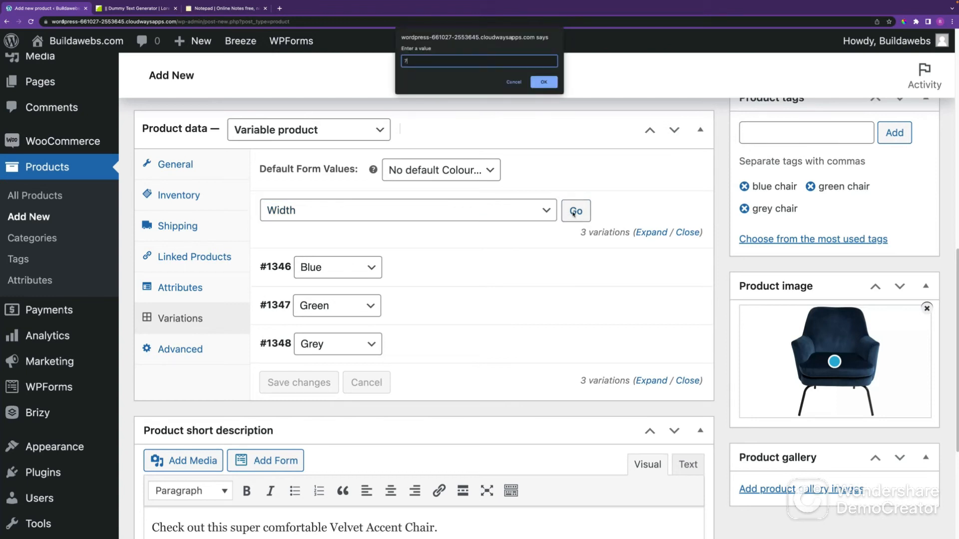
{"action": "type", "text": "73"}
{"action": "left_click", "coordinate": [541, 79]}
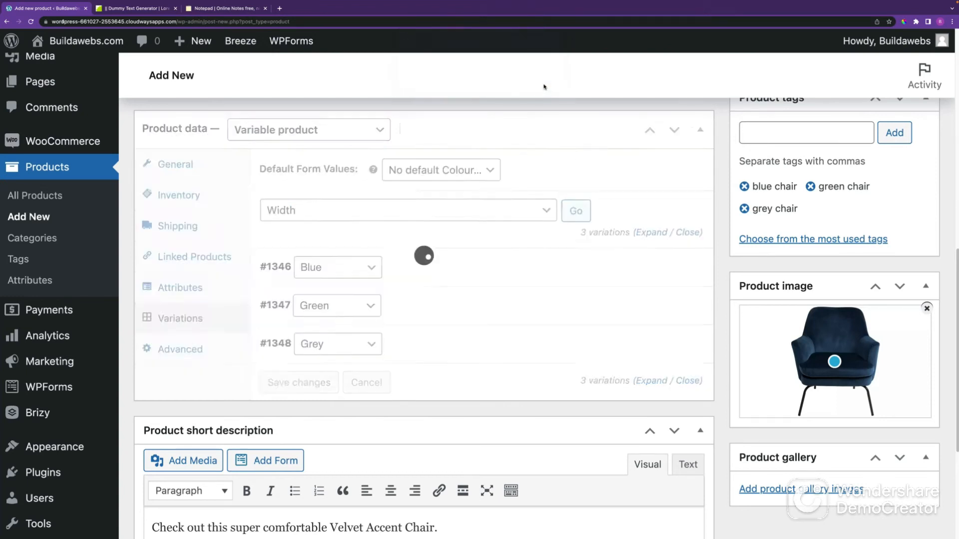
Set the height of all variations to 83 cm with a bulk action
{"action": "left_click", "coordinate": [439, 212]}
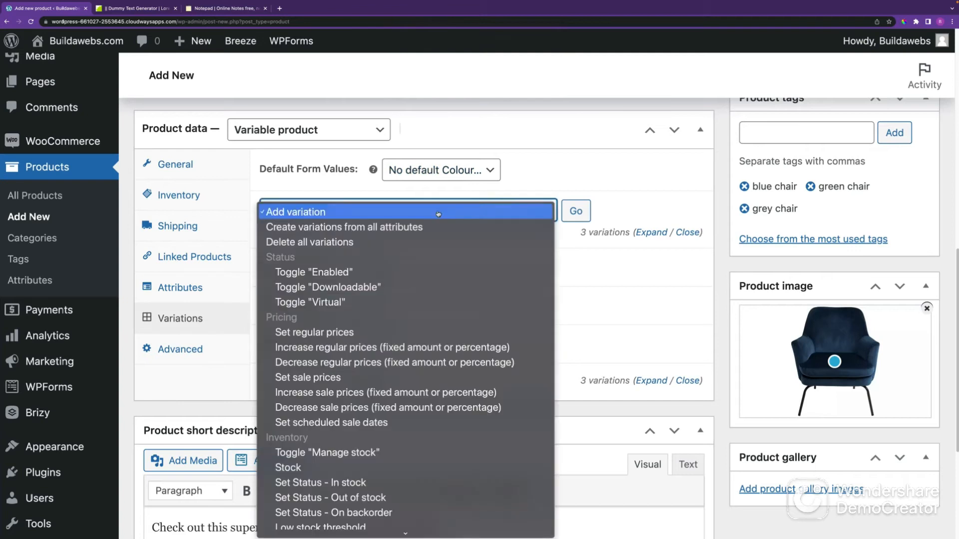
{"action": "scroll", "coordinate": [464, 426], "scroll_direction": "down", "scroll_amount": 5}
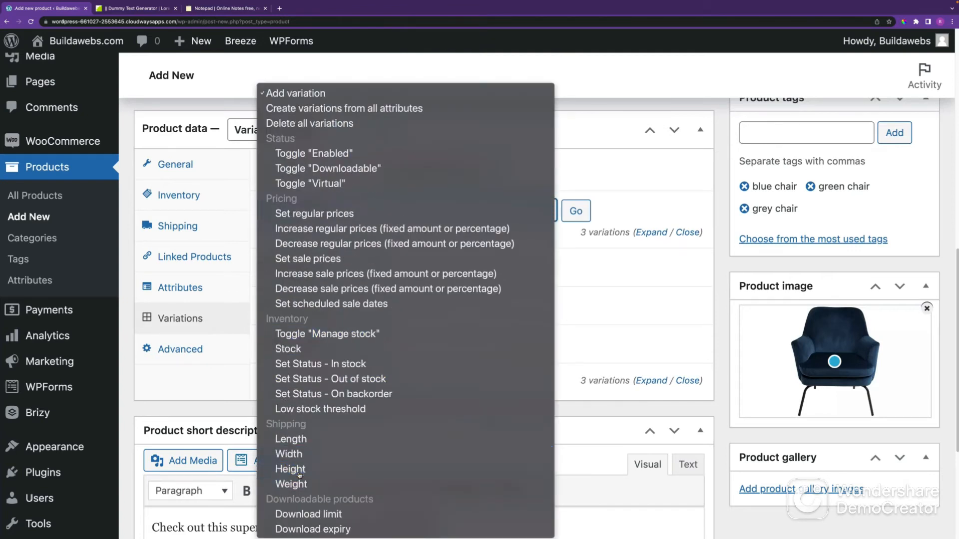
{"action": "left_click", "coordinate": [464, 469]}
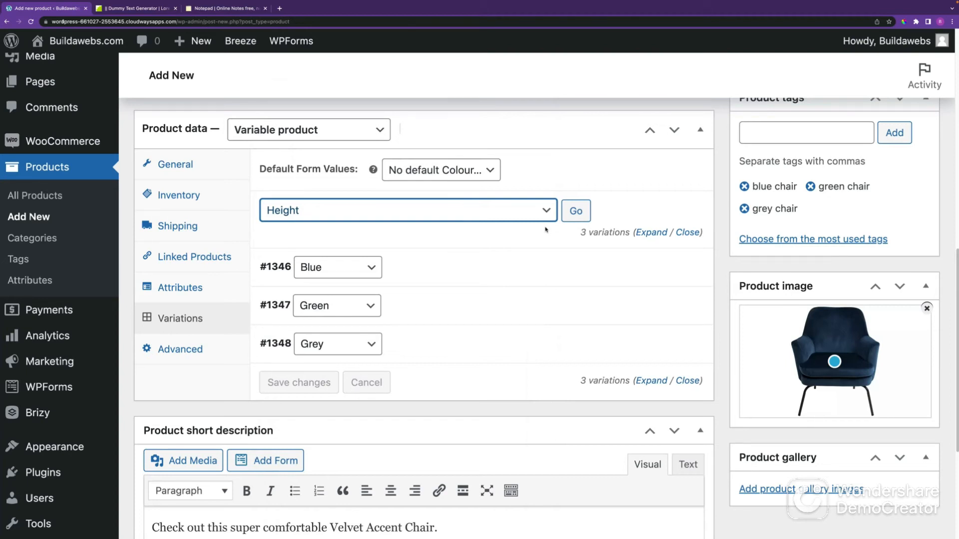
{"action": "left_click", "coordinate": [581, 212]}
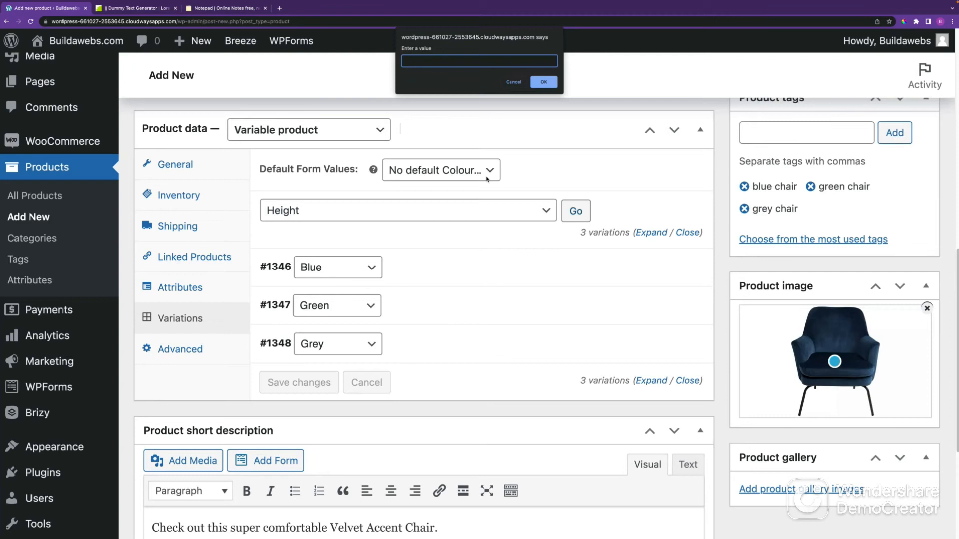
{"action": "type", "text": "83"}
{"action": "left_click", "coordinate": [544, 82]}
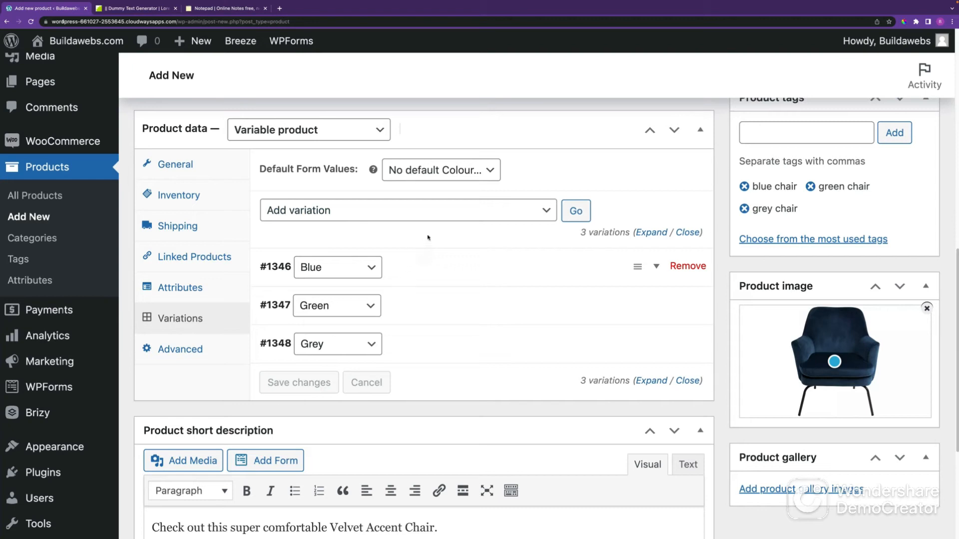
Set the weight of all variations to 20 kg with a bulk action
{"action": "left_click", "coordinate": [486, 214]}
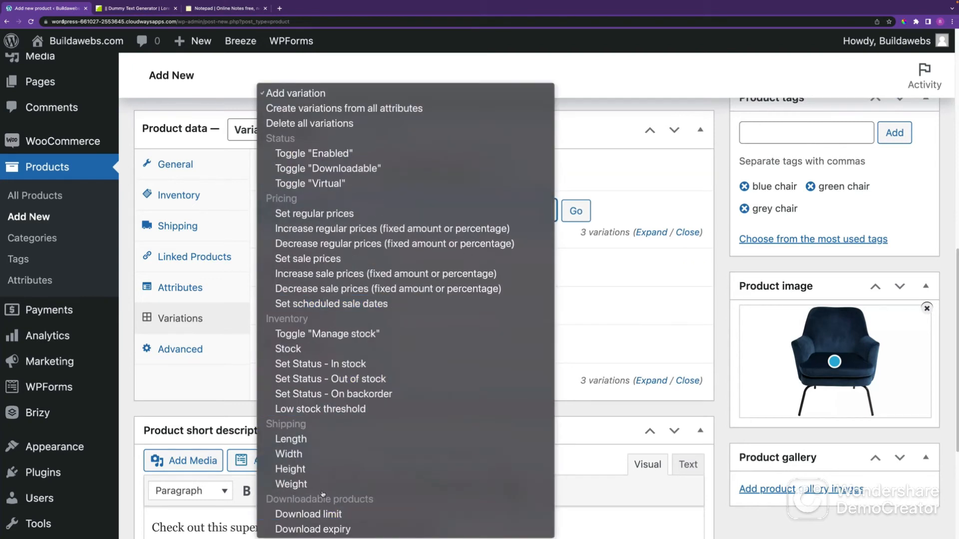
{"action": "left_click", "coordinate": [442, 484]}
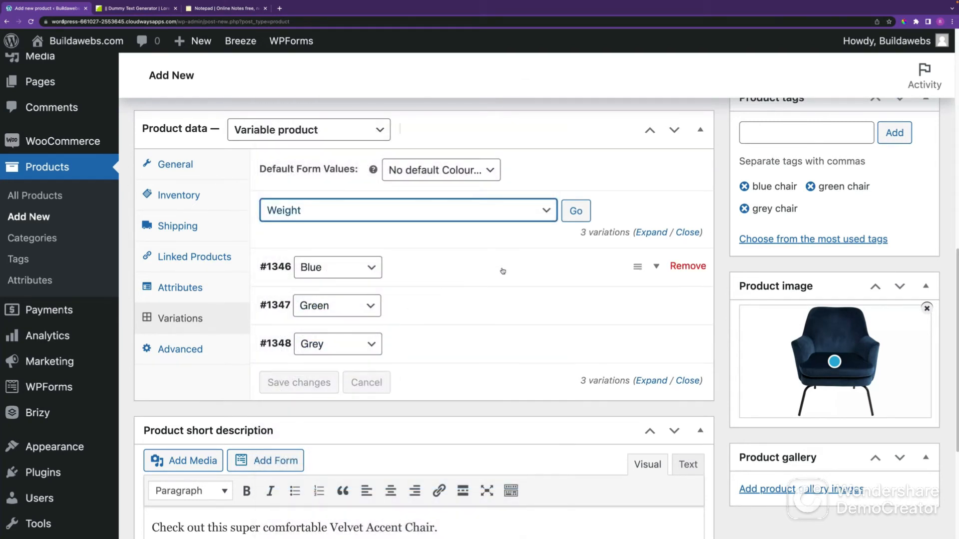
{"action": "left_click", "coordinate": [566, 215]}
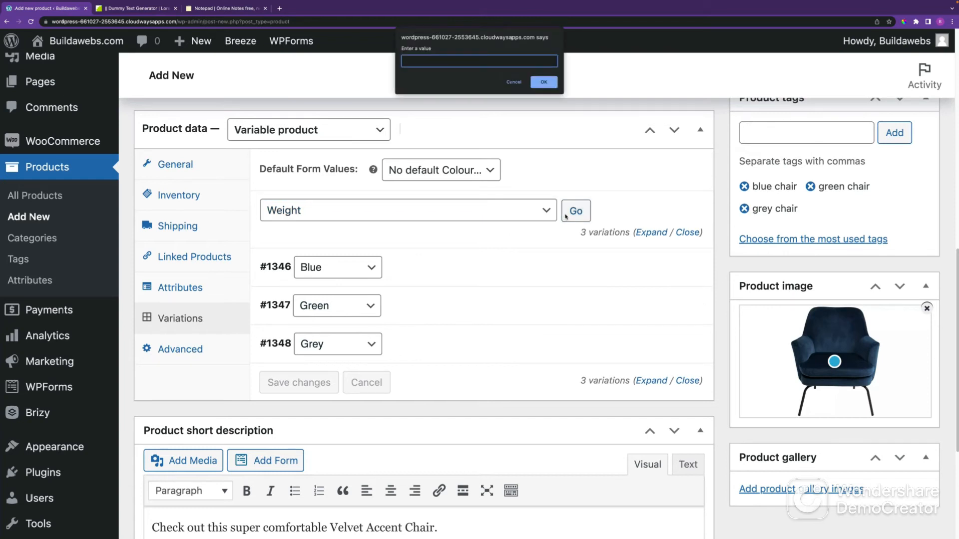
{"action": "left_click", "coordinate": [544, 83]}
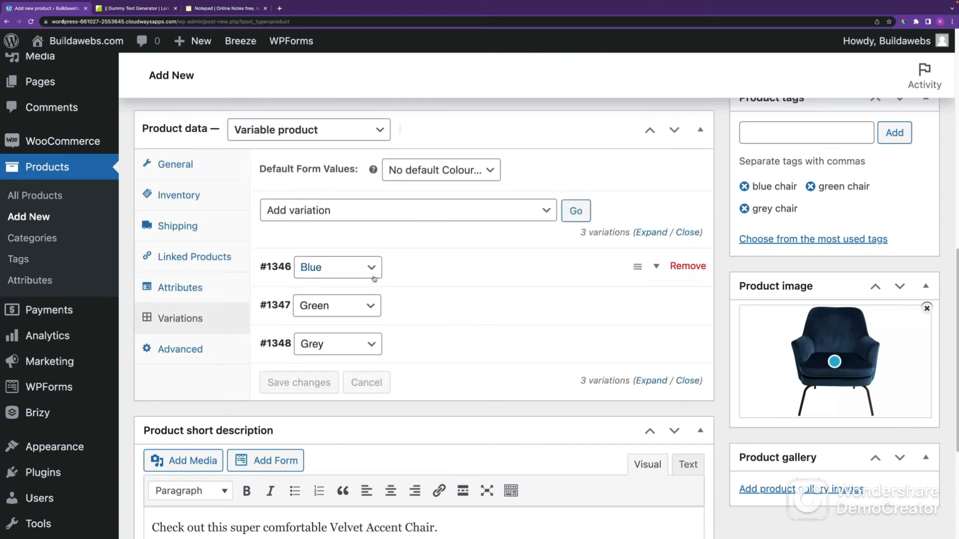
Expand the Green variation's settings and set its regular price to $75
{"action": "left_click", "coordinate": [369, 306]}
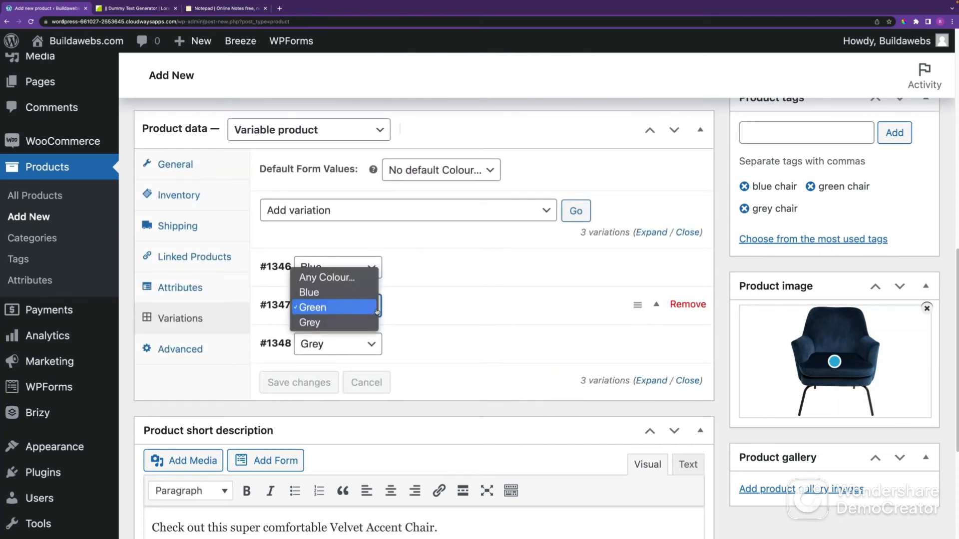
{"action": "left_click", "coordinate": [446, 313]}
{"action": "left_click", "coordinate": [653, 306]}
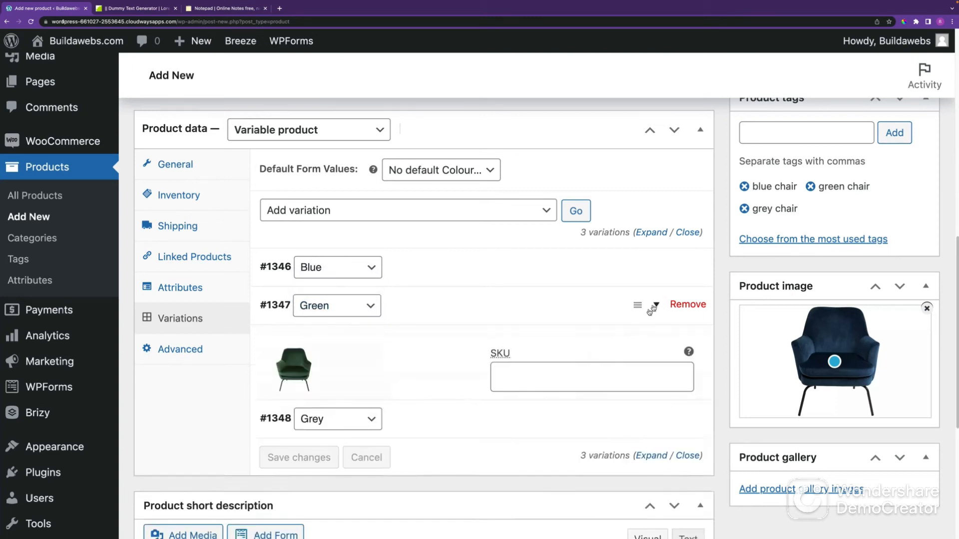
{"action": "scroll", "coordinate": [503, 420], "scroll_direction": "down", "scroll_amount": 4}
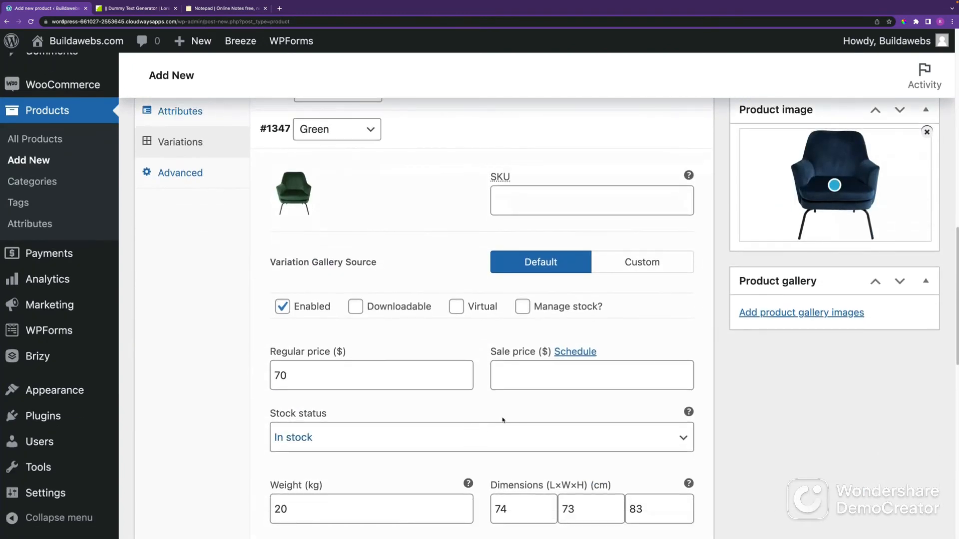
{"action": "scroll", "coordinate": [548, 456], "scroll_direction": "down", "scroll_amount": 1}
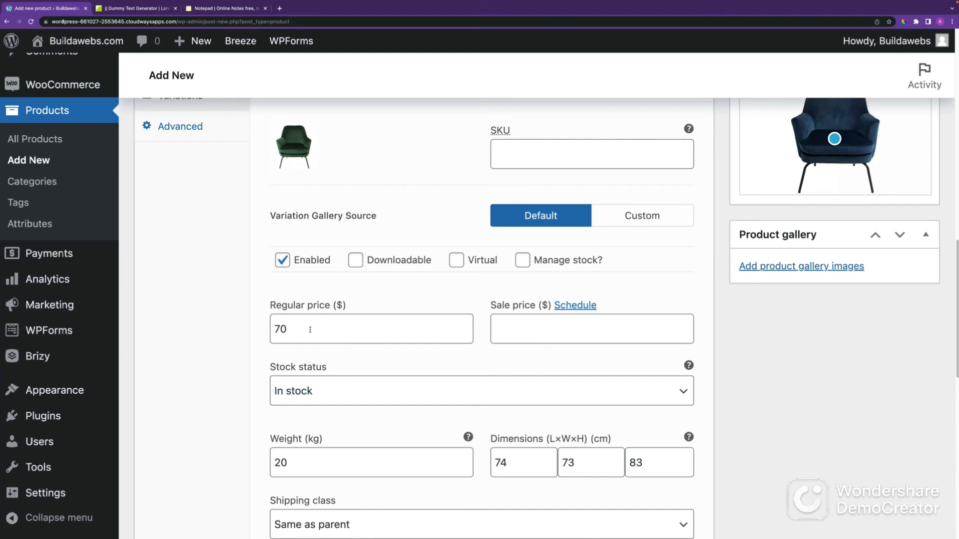
{"action": "left_click_drag", "start_coordinate": [305, 330], "coordinate": [233, 321]}
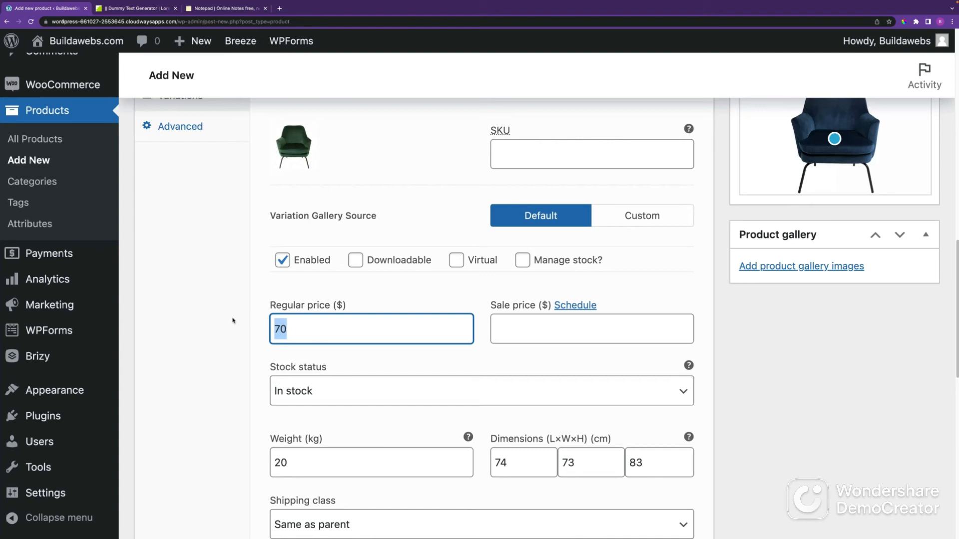
{"action": "type", "text": "75"}
Set the Green variation's weight to 21 kg and save the variation changes
{"action": "left_click", "coordinate": [310, 464]}
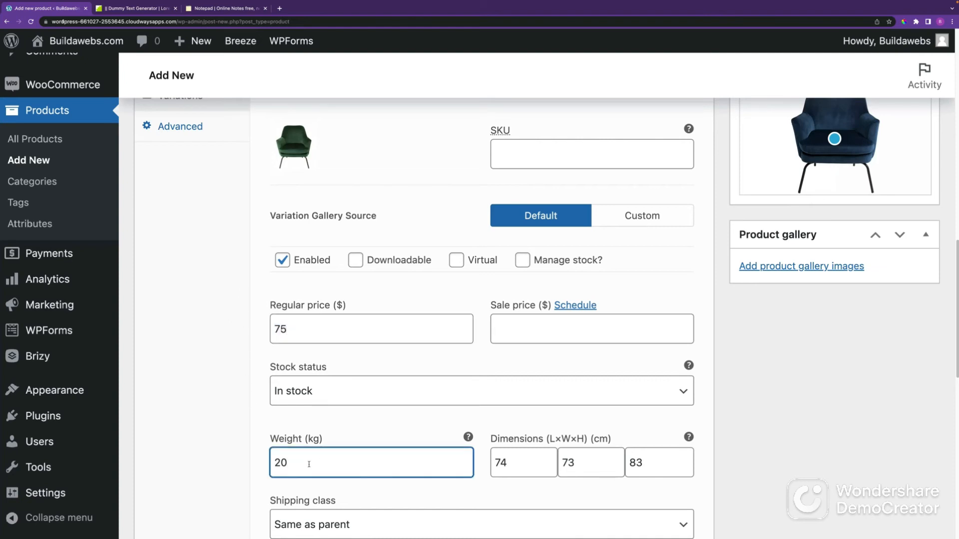
{"action": "key", "text": "BackSpace"}
{"action": "type", "text": "1"}
{"action": "scroll", "coordinate": [957, 362], "scroll_direction": "down", "scroll_amount": 10}
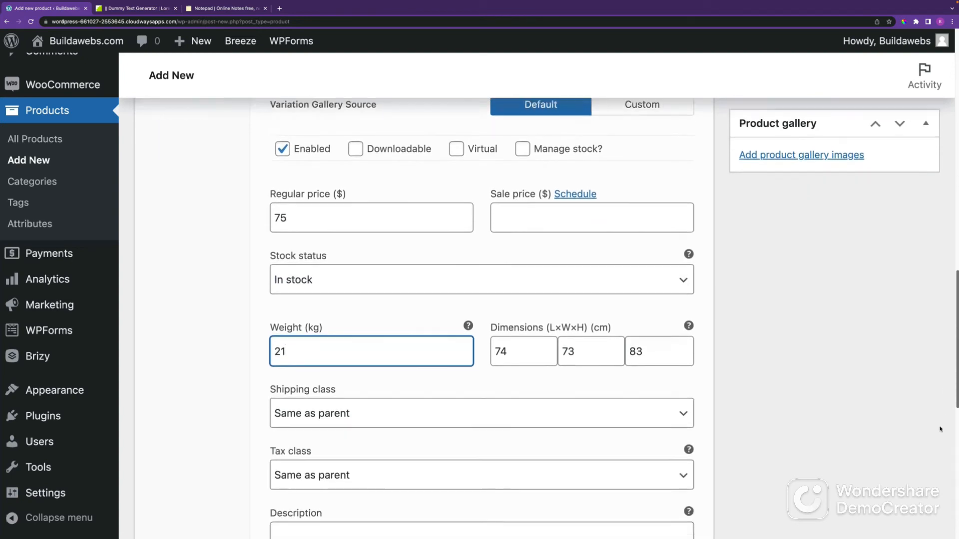
{"action": "scroll", "coordinate": [943, 404], "scroll_direction": "up", "scroll_amount": 5}
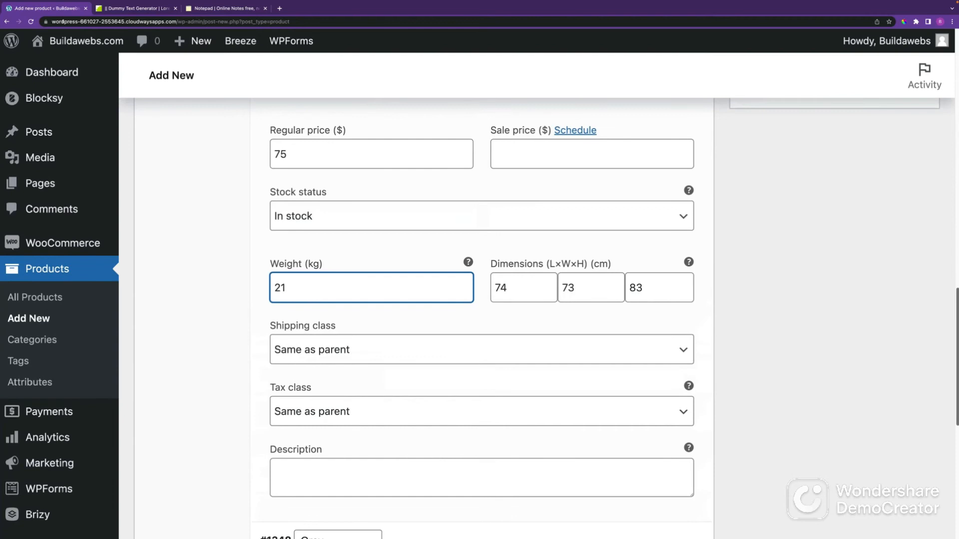
{"action": "scroll", "coordinate": [342, 434], "scroll_direction": "down", "scroll_amount": 3}
{"action": "left_click", "coordinate": [317, 443]}
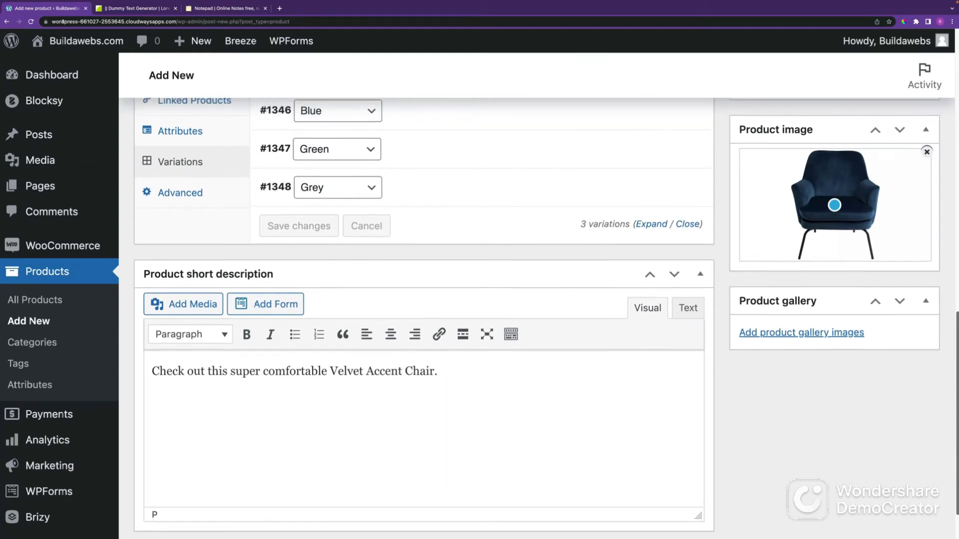
{"action": "scroll", "coordinate": [400, 169], "scroll_direction": "up", "scroll_amount": 4}
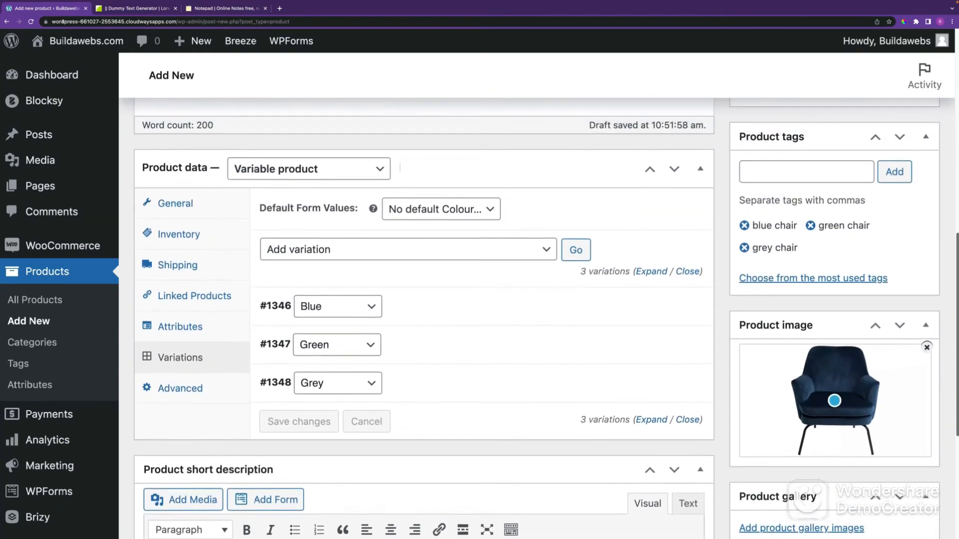
{"action": "scroll", "coordinate": [424, 309], "scroll_direction": "up", "scroll_amount": 2}
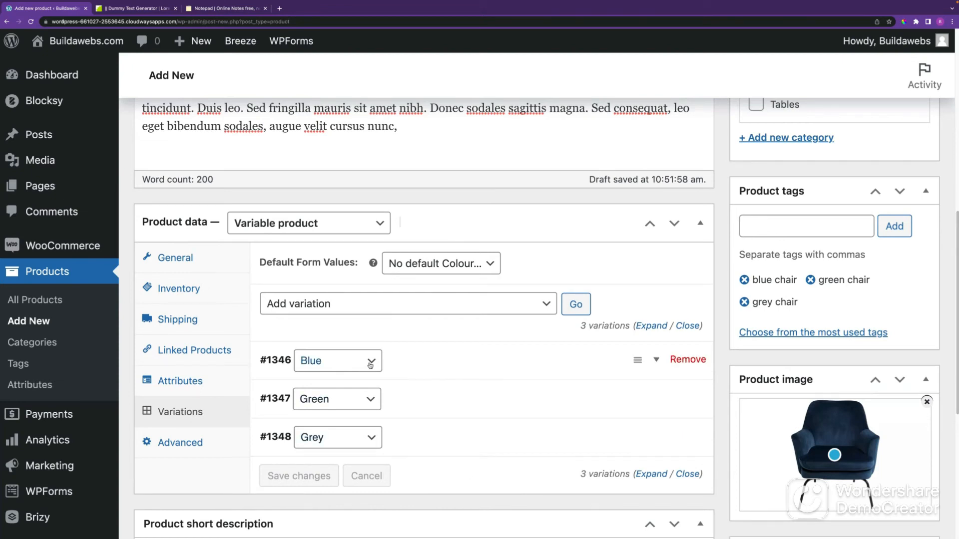
{"action": "left_click", "coordinate": [398, 306]}
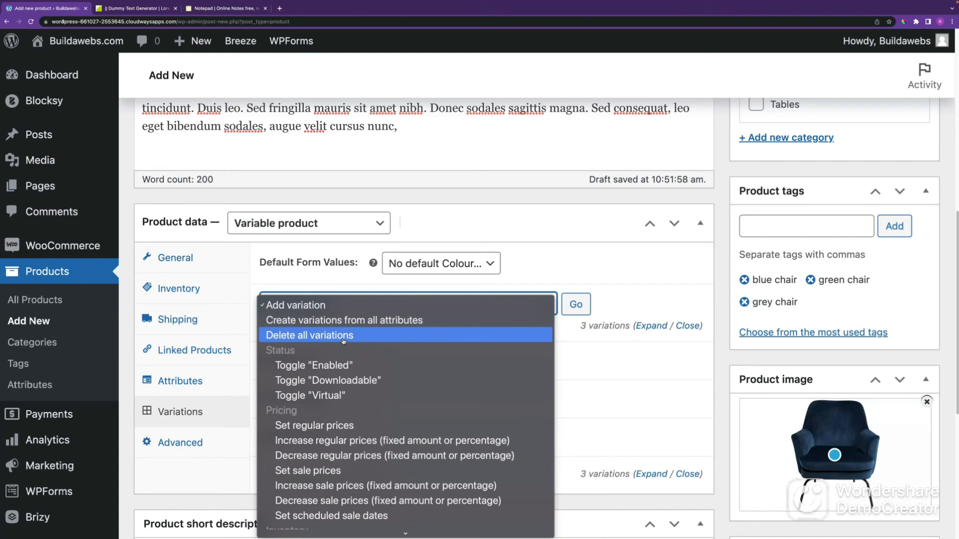
{"action": "left_click", "coordinate": [597, 367]}
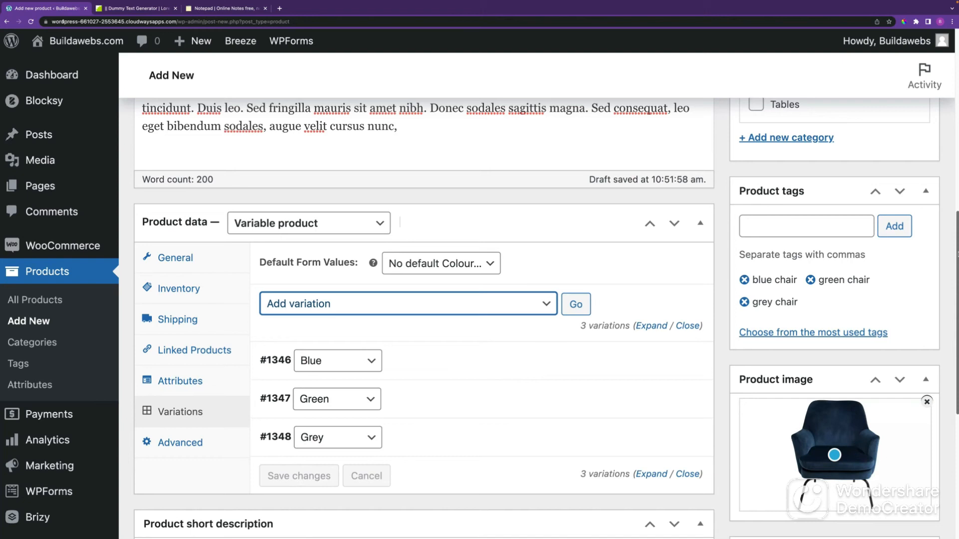
Check the publish date and time options for the Velvet Accent Chair product
{"action": "left_click_drag", "start_coordinate": [958, 254], "coordinate": [957, 82]}
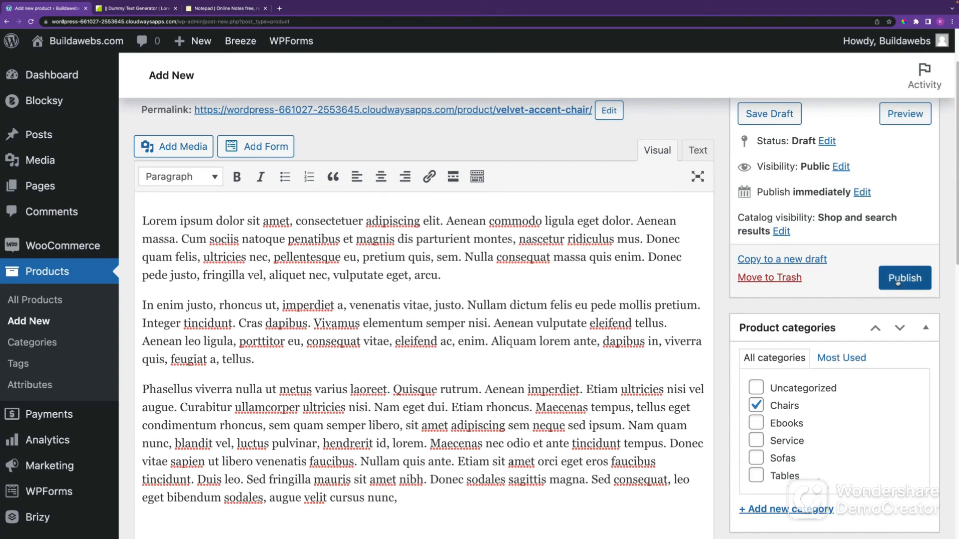
{"action": "left_click", "coordinate": [863, 194]}
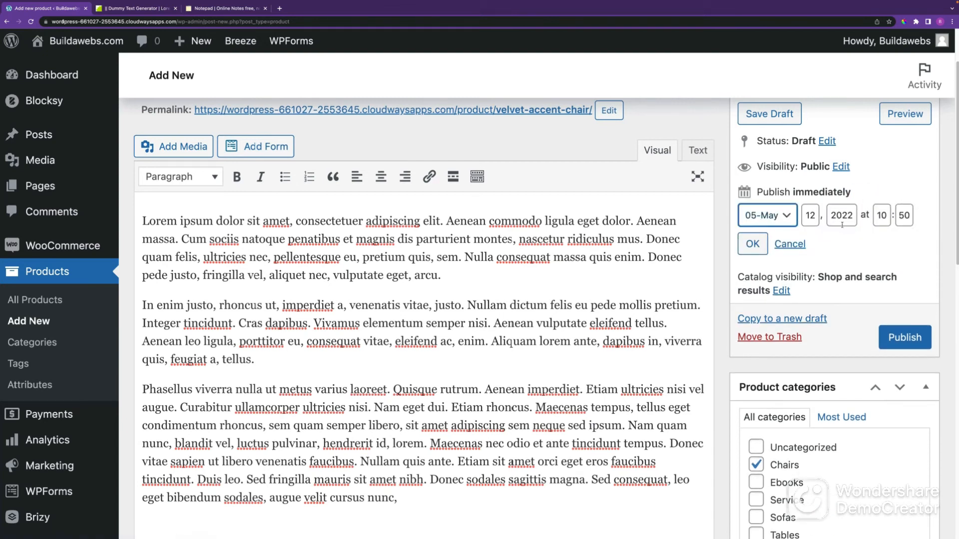
{"action": "left_click", "coordinate": [753, 244]}
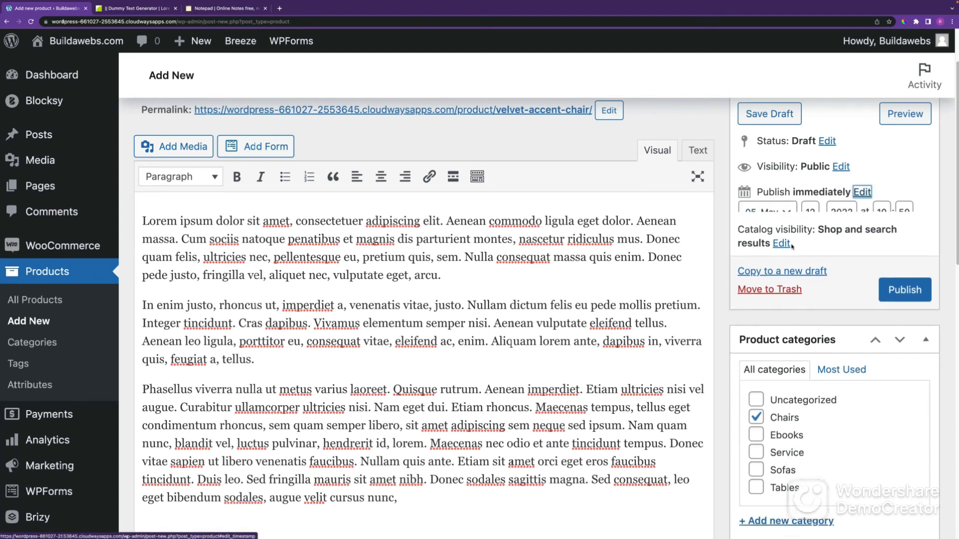
Publish the Velvet Accent Chair product and view its product page in the store
{"action": "left_click", "coordinate": [899, 282]}
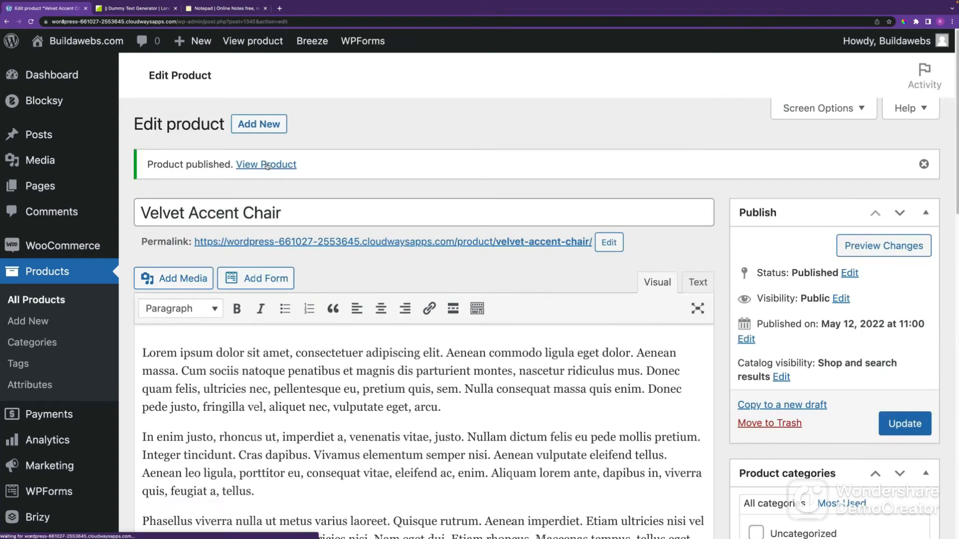
{"action": "left_click", "coordinate": [267, 165]}
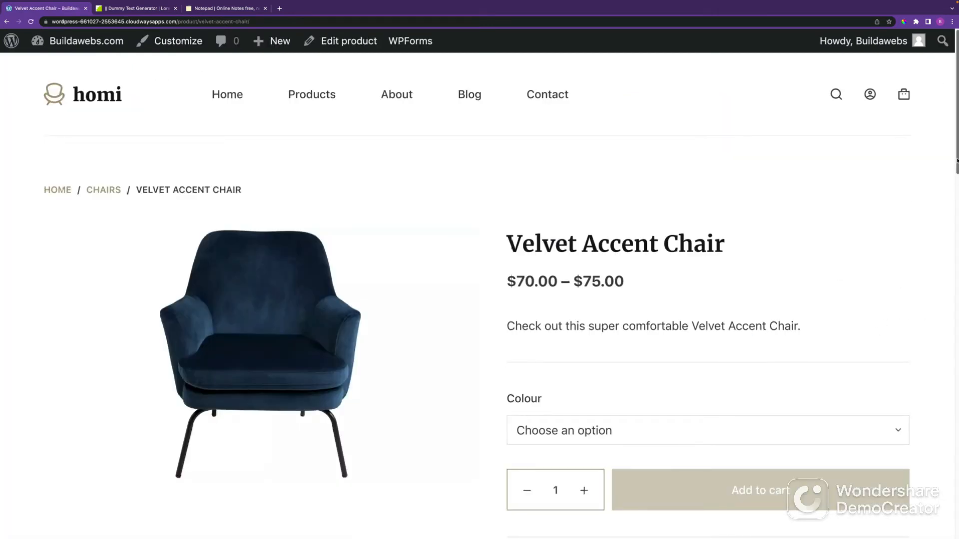
{"action": "scroll", "coordinate": [952, 176], "scroll_direction": "down", "scroll_amount": 1}
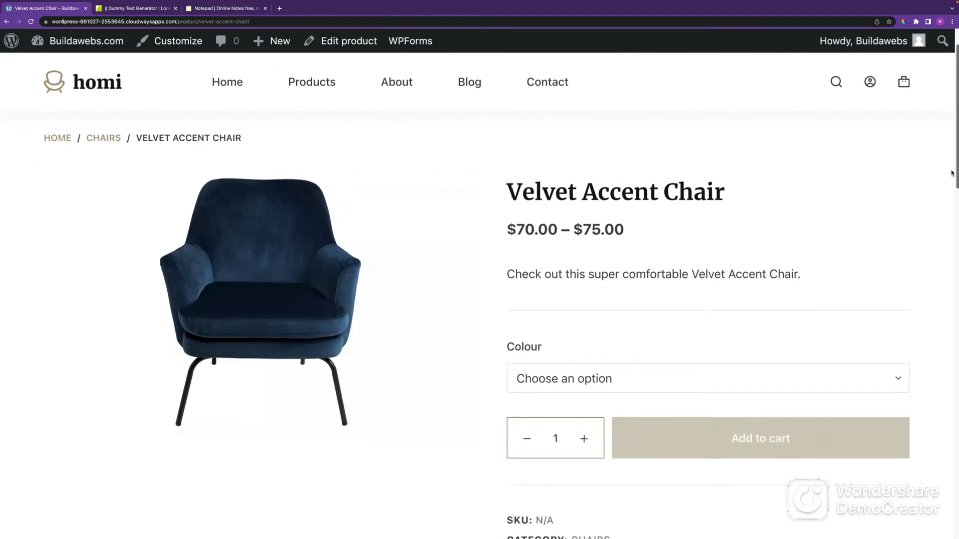
{"action": "scroll", "coordinate": [952, 172], "scroll_direction": "up", "scroll_amount": 1}
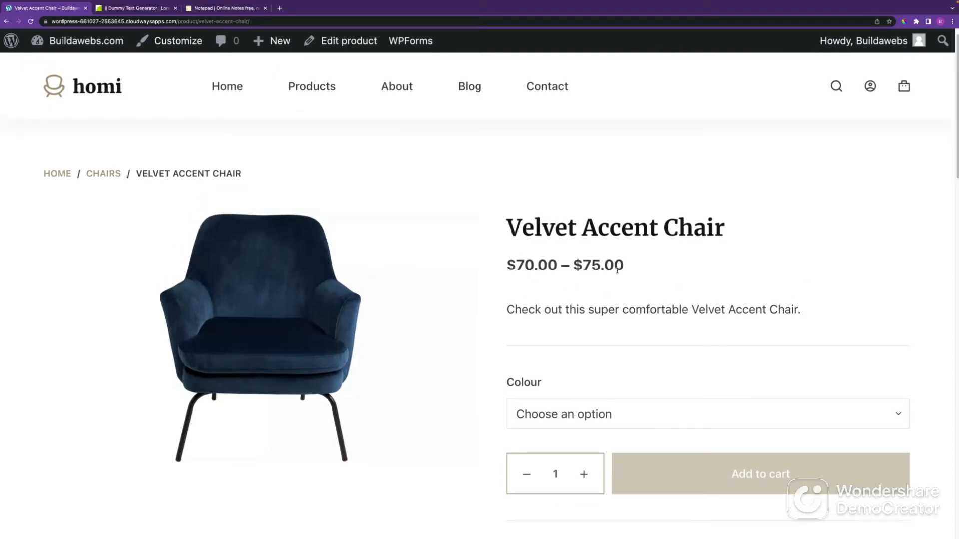
Choose Blue as the chair's colour and check that variation's price, weight and dimensions on the product page
{"action": "left_click", "coordinate": [607, 415]}
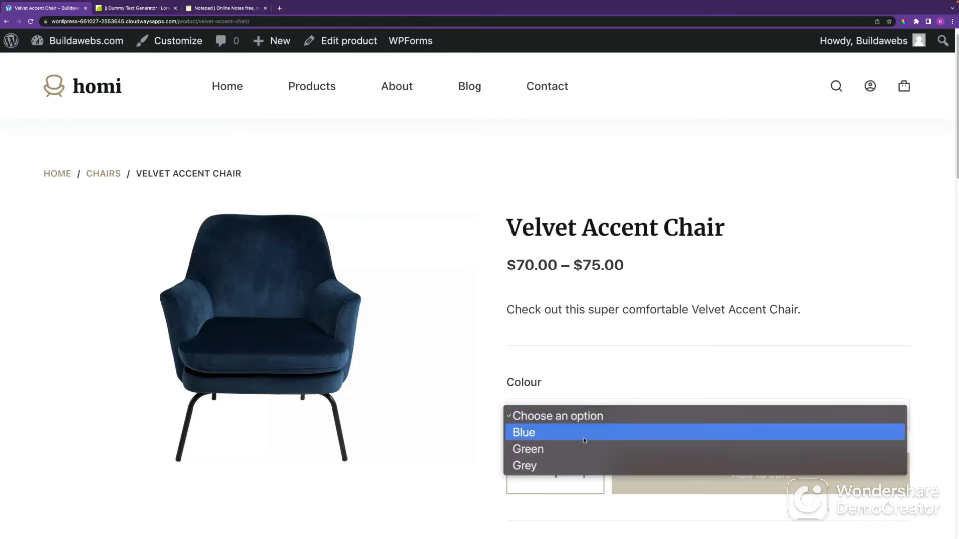
{"action": "left_click", "coordinate": [593, 433]}
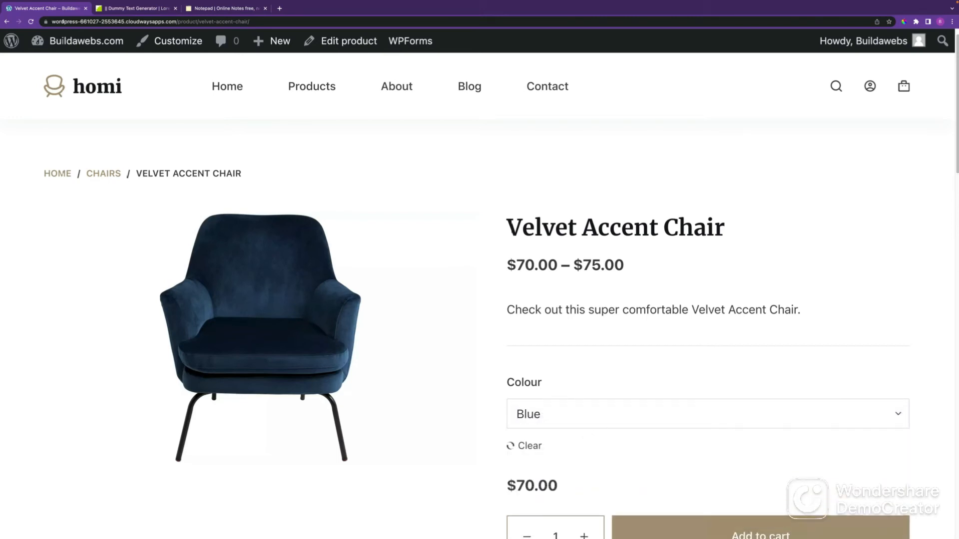
{"action": "scroll", "coordinate": [953, 192], "scroll_direction": "down", "scroll_amount": 3}
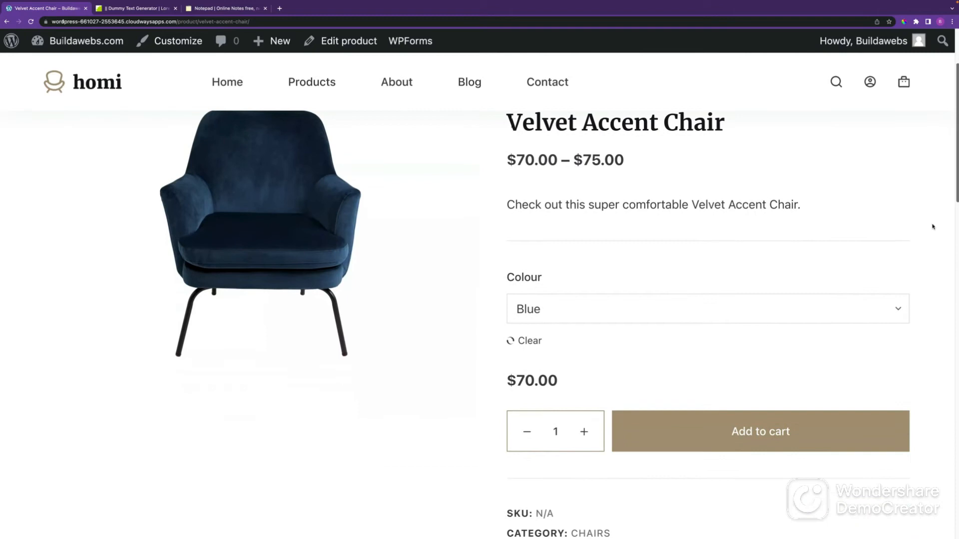
{"action": "left_click", "coordinate": [557, 315]}
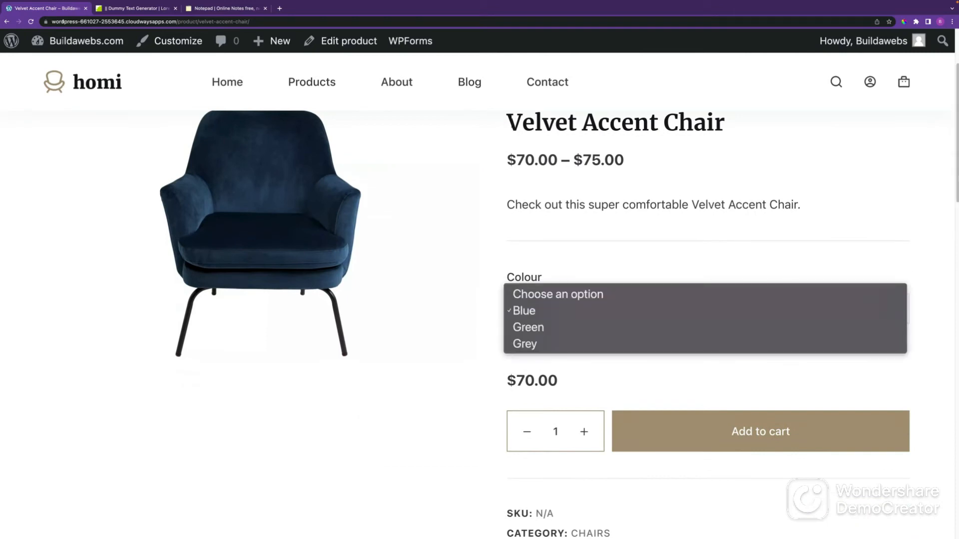
{"action": "left_click", "coordinate": [557, 311]}
{"action": "scroll", "coordinate": [944, 251], "scroll_direction": "down", "scroll_amount": 5}
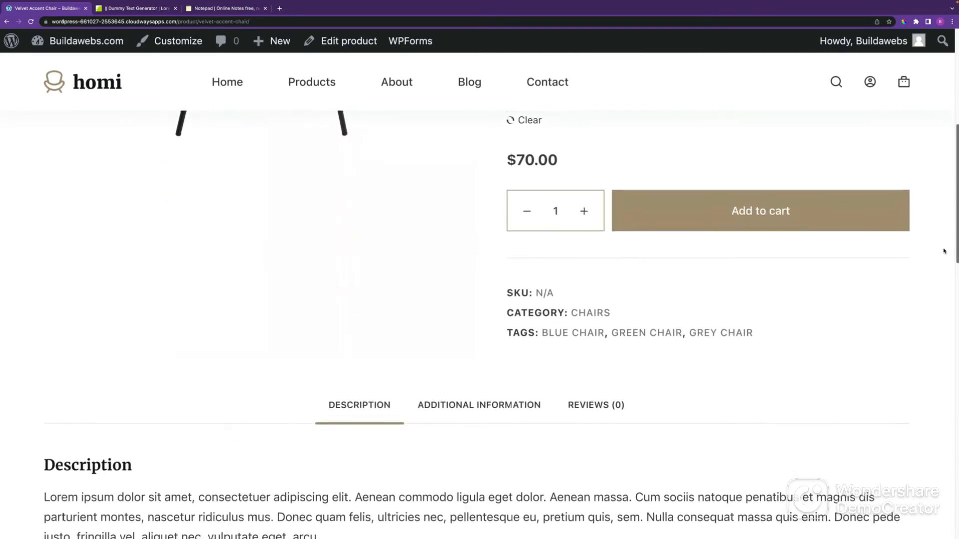
{"action": "scroll", "coordinate": [944, 251], "scroll_direction": "down", "scroll_amount": 3}
{"action": "left_click", "coordinate": [483, 263]}
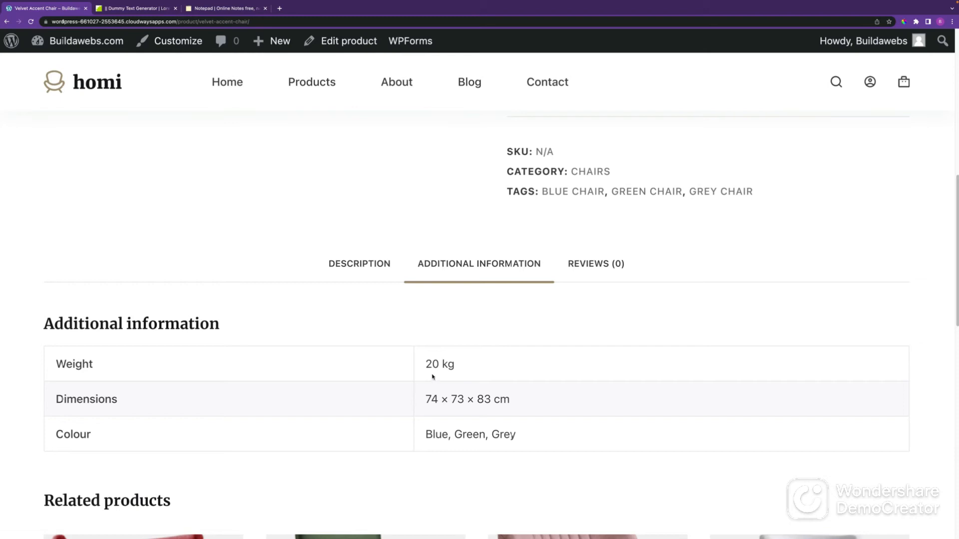
Try the Green and Grey colour options and check the Green variation's image, price and additional information
{"action": "scroll", "coordinate": [578, 228], "scroll_direction": "up", "scroll_amount": 5}
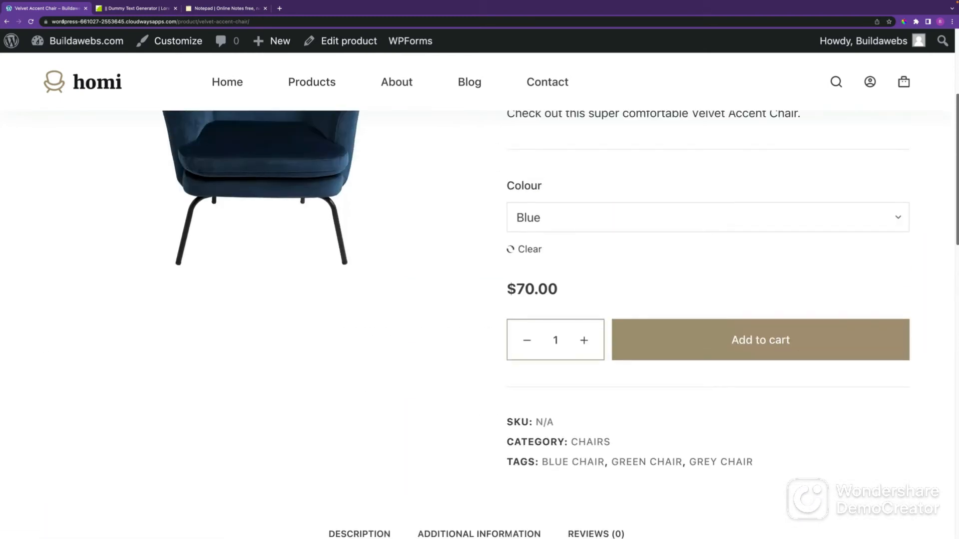
{"action": "left_click", "coordinate": [577, 228]}
{"action": "left_click", "coordinate": [561, 236]}
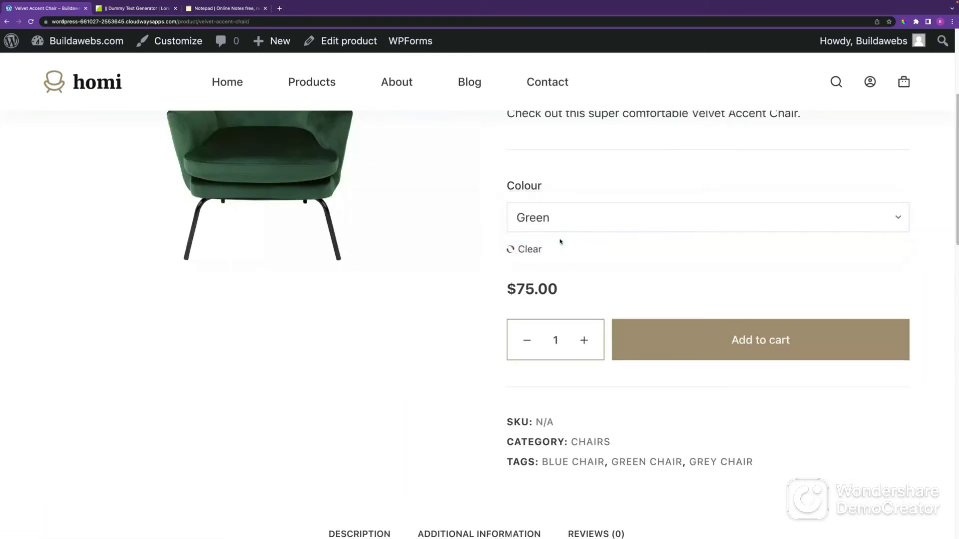
{"action": "scroll", "coordinate": [583, 268], "scroll_direction": "up", "scroll_amount": 2}
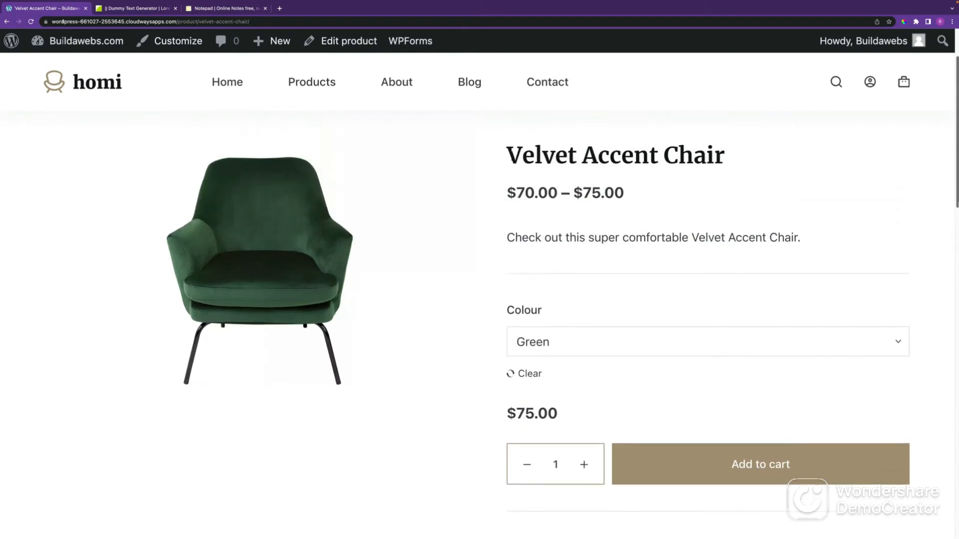
{"action": "left_click", "coordinate": [583, 268]}
{"action": "left_click", "coordinate": [572, 287]}
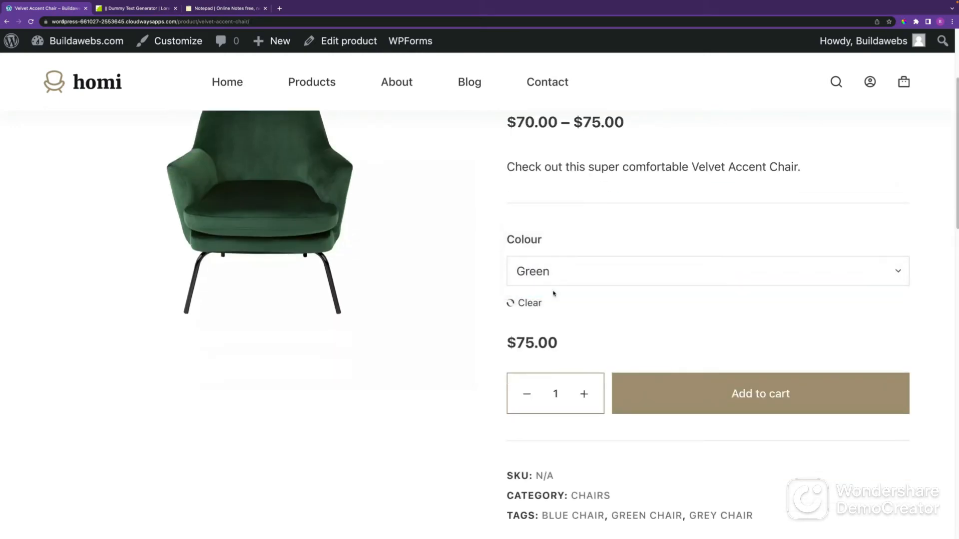
{"action": "left_click", "coordinate": [569, 282]}
{"action": "left_click", "coordinate": [553, 255]}
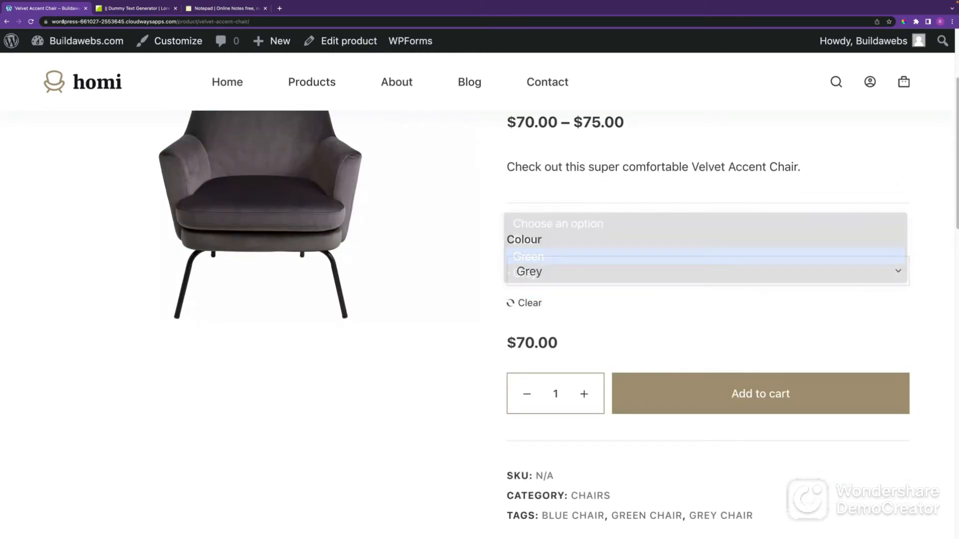
{"action": "scroll", "coordinate": [945, 247], "scroll_direction": "down", "scroll_amount": 5}
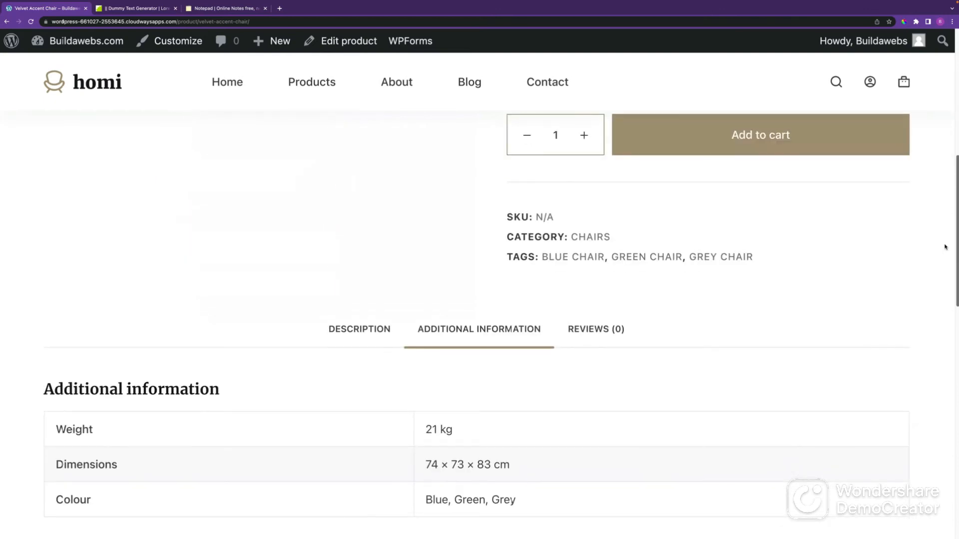
{"action": "scroll", "coordinate": [945, 247], "scroll_direction": "down", "scroll_amount": 1}
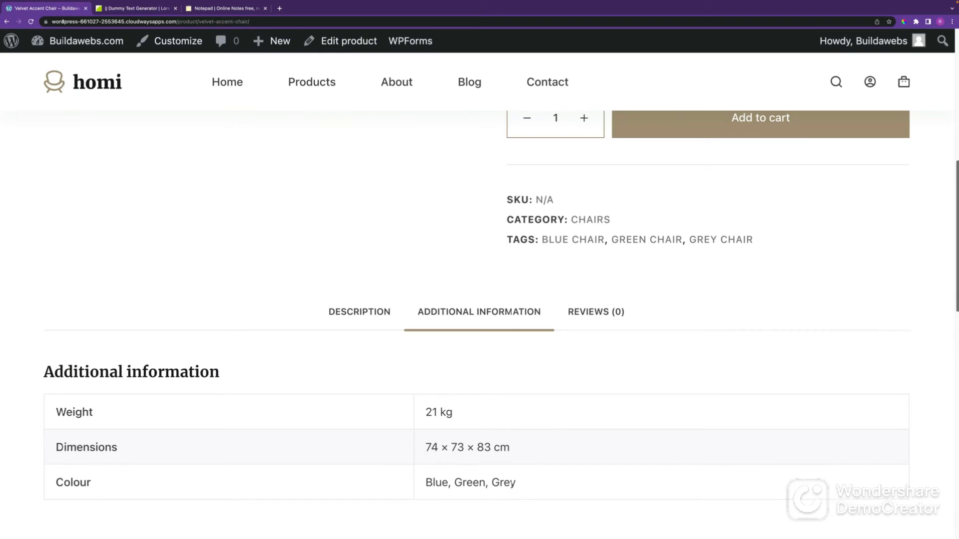
Switch the chair's colour to Blue and back to Green to compare their images and prices
{"action": "scroll", "coordinate": [501, 317], "scroll_direction": "up", "scroll_amount": 5}
{"action": "scroll", "coordinate": [550, 346], "scroll_direction": "up", "scroll_amount": 2}
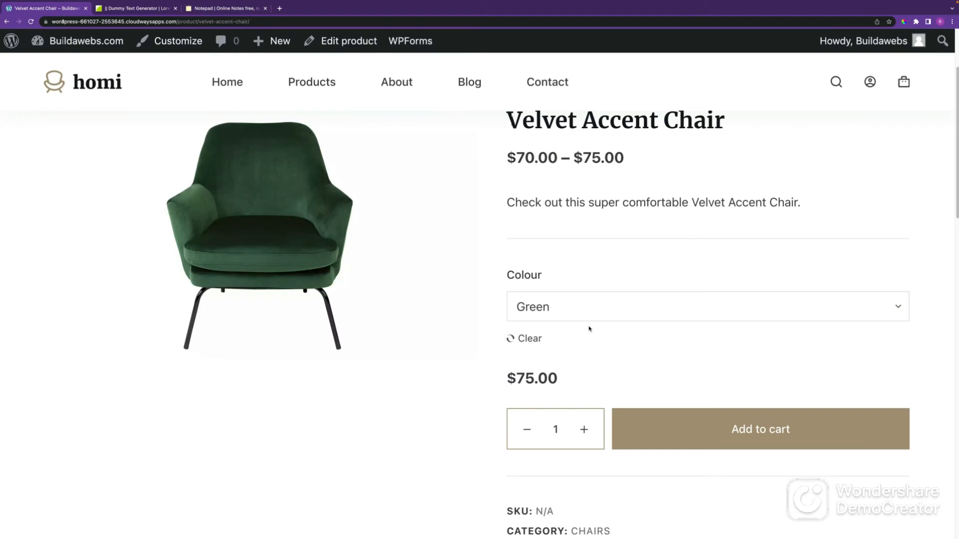
{"action": "left_click", "coordinate": [567, 310]}
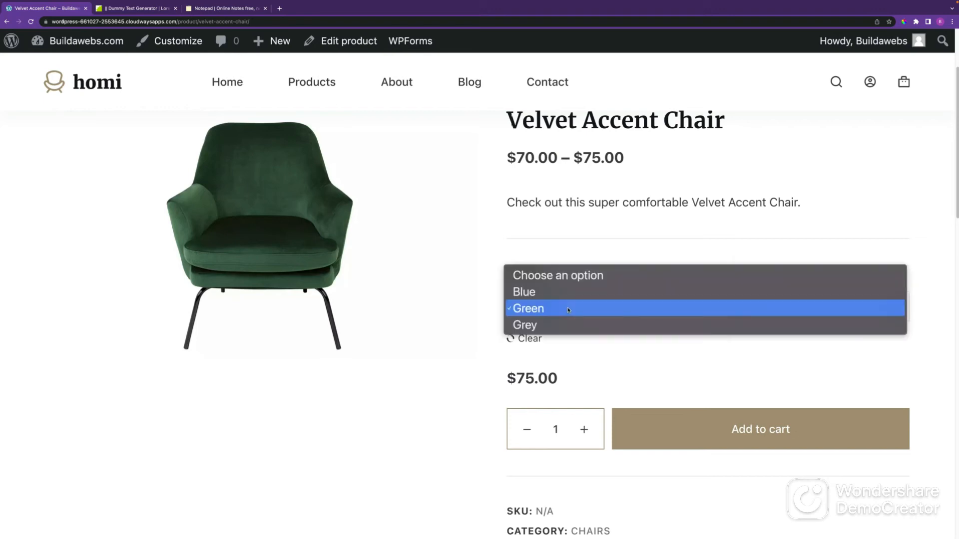
{"action": "left_click", "coordinate": [558, 293]}
{"action": "left_click", "coordinate": [529, 312]}
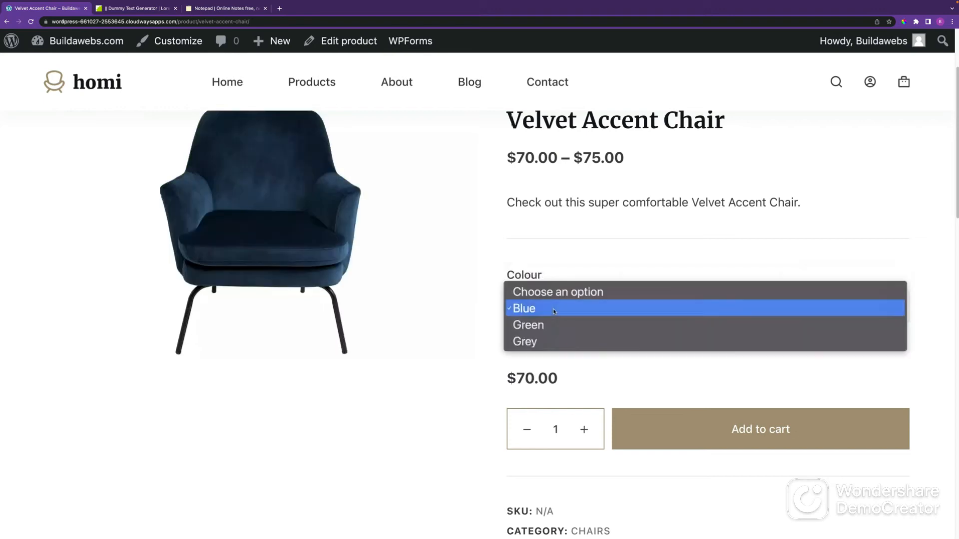
{"action": "left_click", "coordinate": [551, 325]}
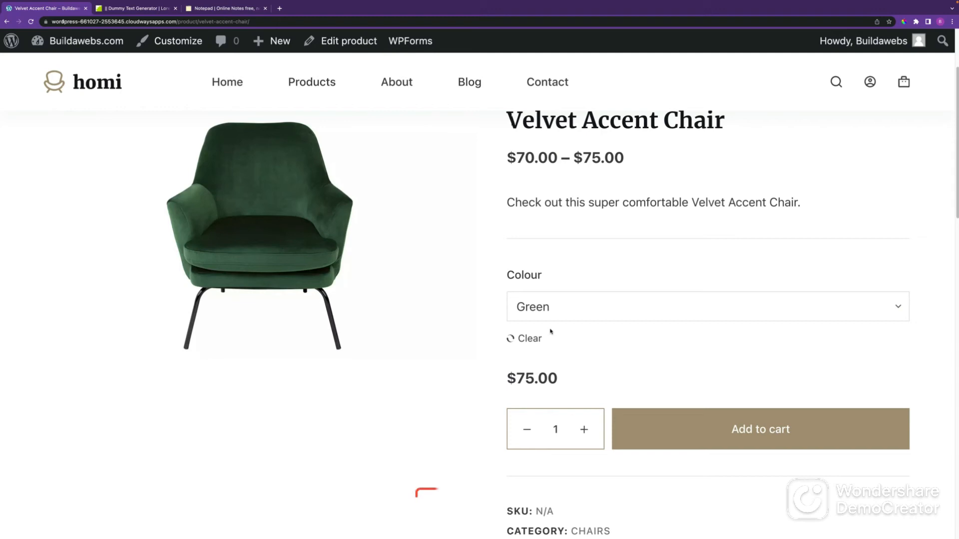
Find Variation Swatches for WooCommerce by searching new plugins for "variation swatches", then install and activate it
{"action": "left_click", "coordinate": [17, 42]}
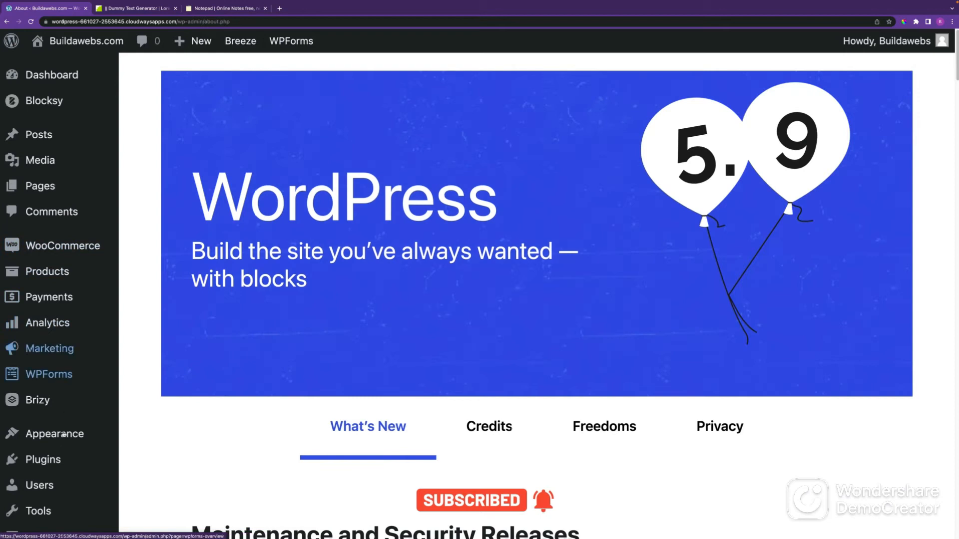
{"action": "mouse_move", "coordinate": [54, 463]}
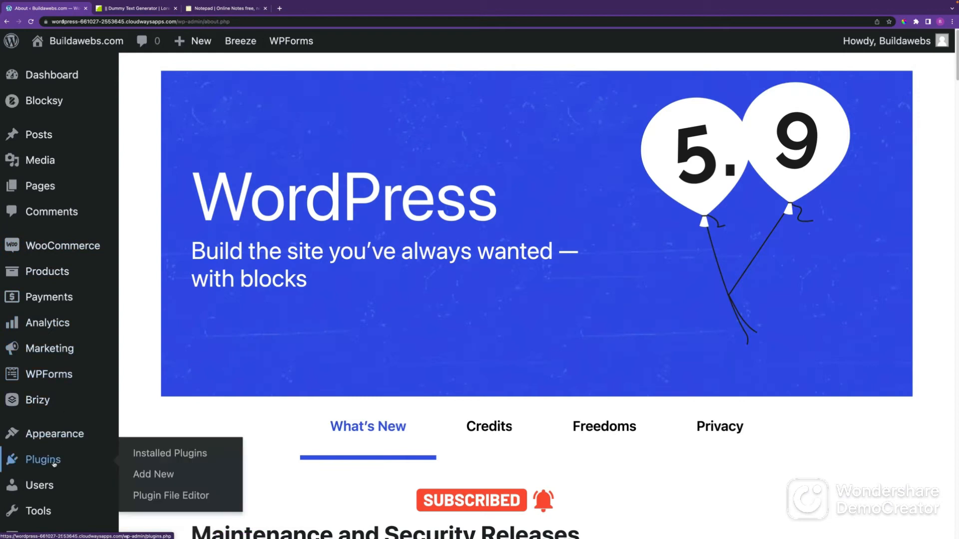
{"action": "left_click", "coordinate": [149, 476]}
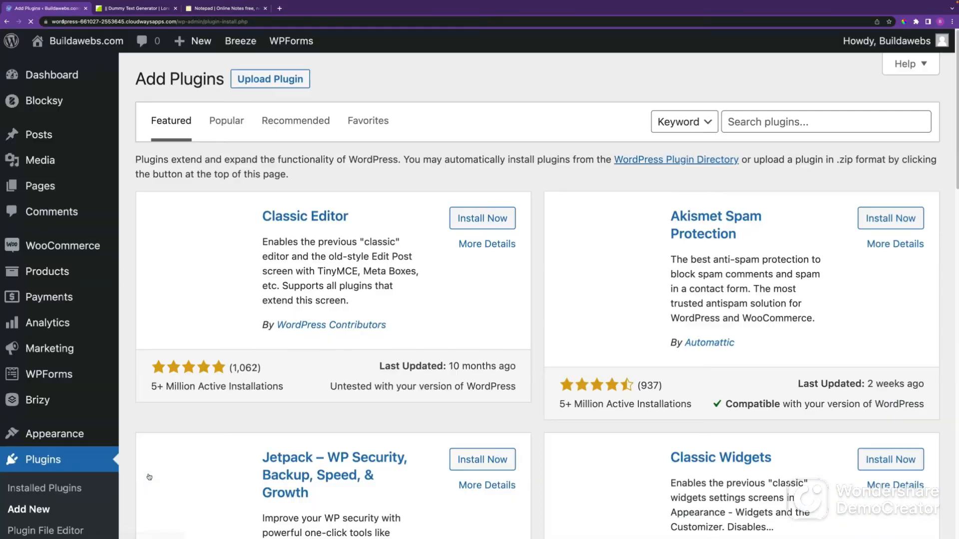
{"action": "left_click", "coordinate": [763, 123]}
{"action": "type", "text": "varia"}
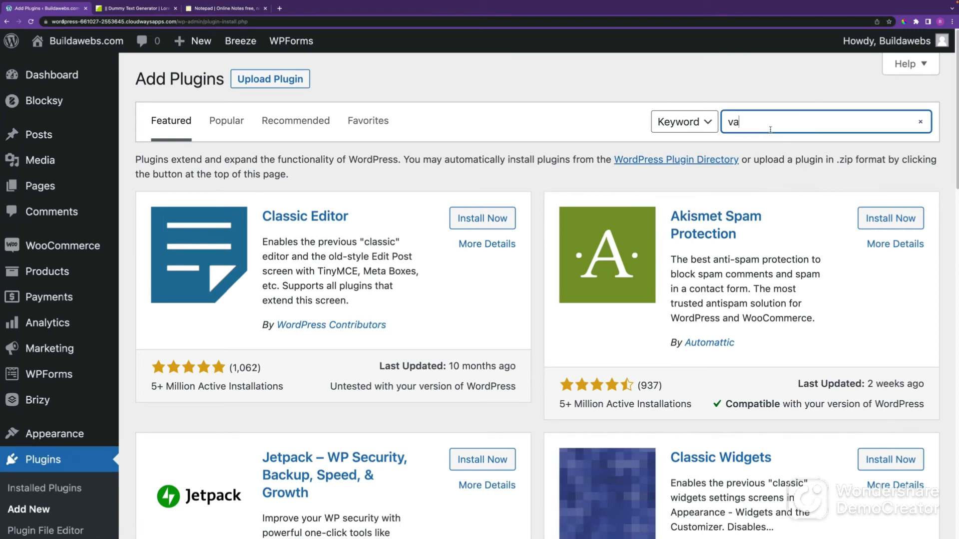
{"action": "type", "text": "tion swatches"}
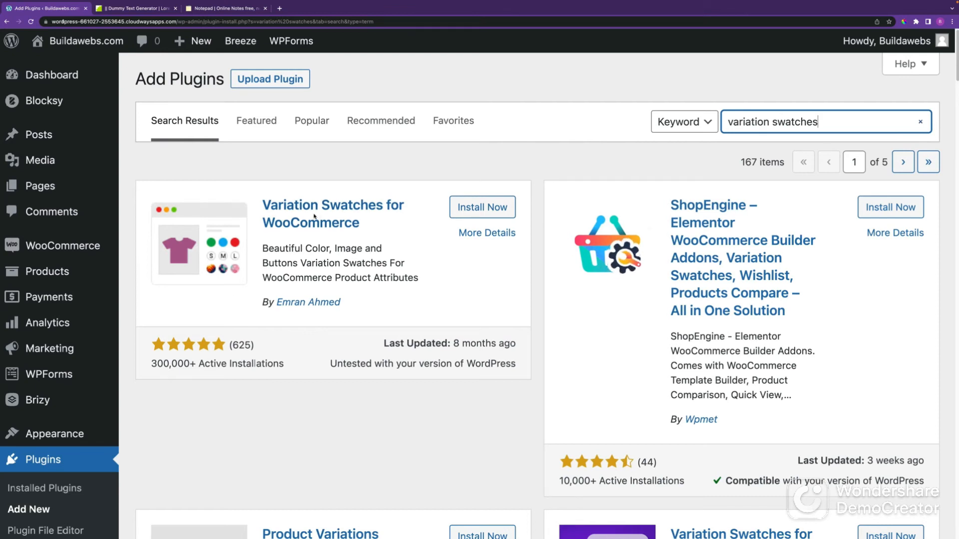
{"action": "left_click", "coordinate": [480, 211]}
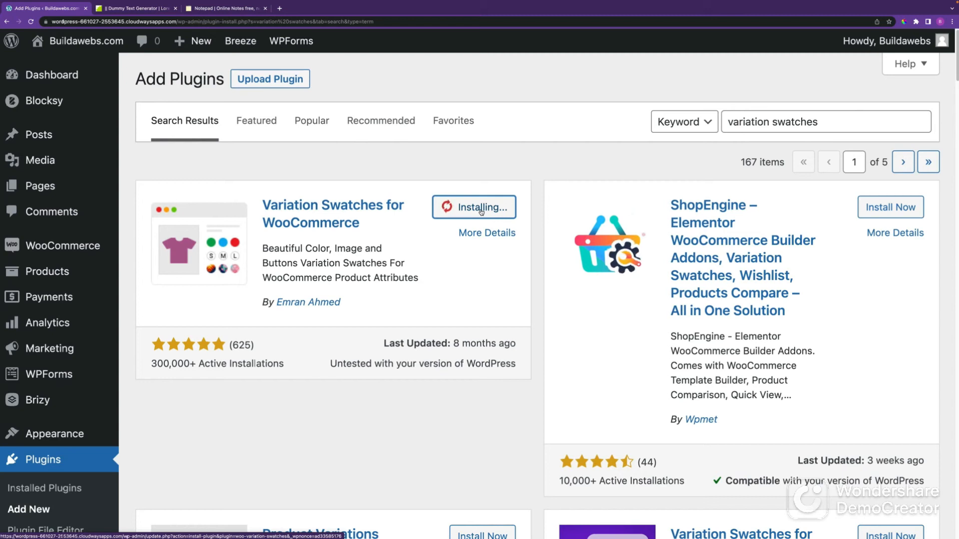
{"action": "left_click", "coordinate": [480, 210]}
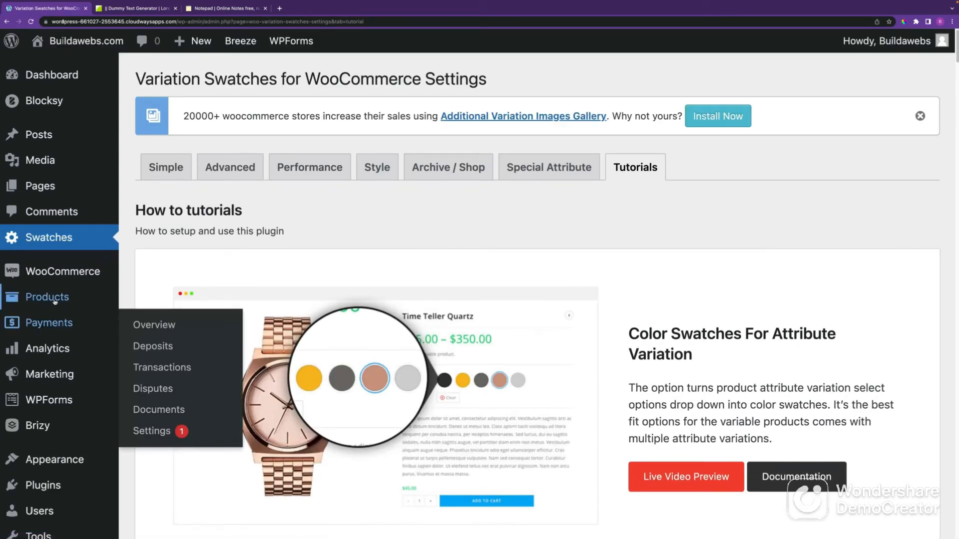
Edit the Colour product attribute to use the Color type, update it and return to the attributes list
{"action": "mouse_move", "coordinate": [75, 298]}
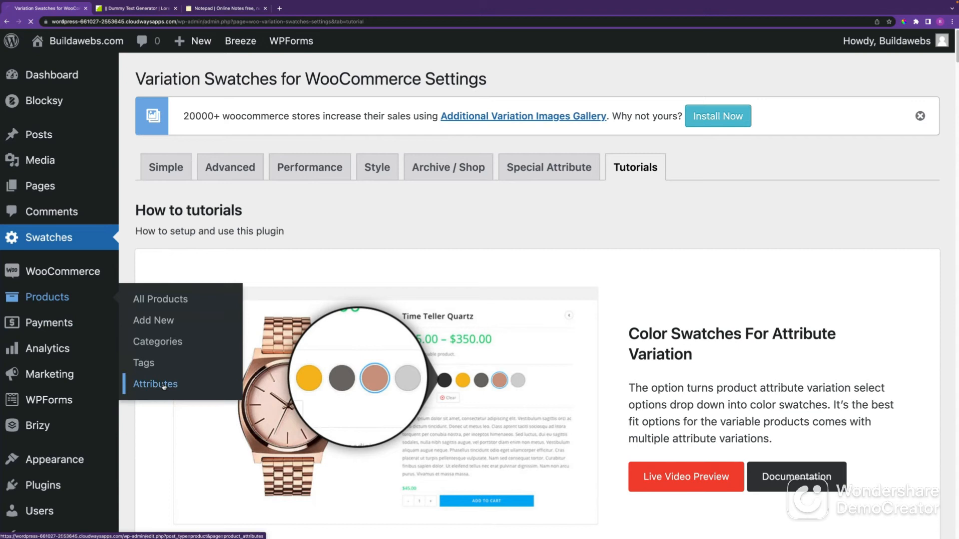
{"action": "scroll", "coordinate": [501, 471], "scroll_direction": "down", "scroll_amount": 2}
{"action": "scroll", "coordinate": [349, 379], "scroll_direction": "down", "scroll_amount": 1}
{"action": "scroll", "coordinate": [485, 336], "scroll_direction": "up", "scroll_amount": 3}
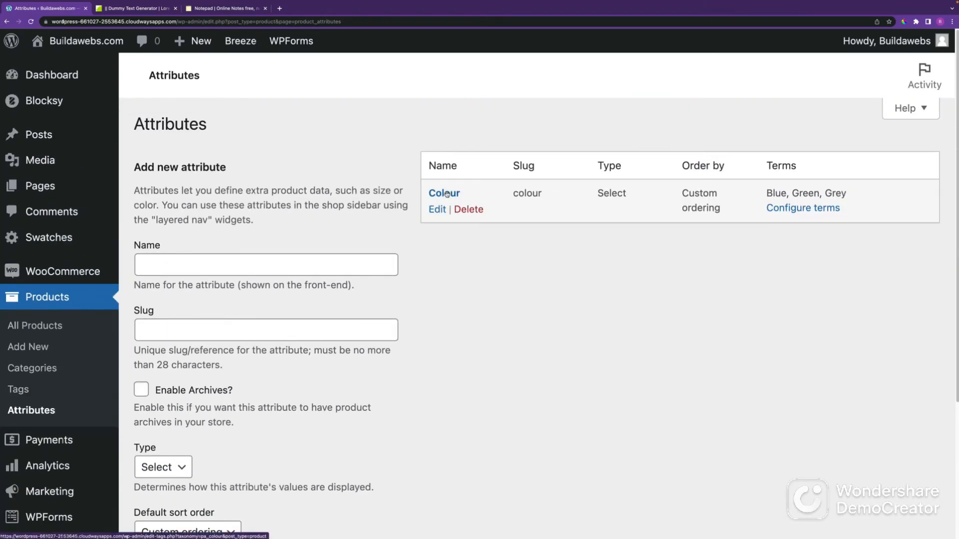
{"action": "left_click", "coordinate": [438, 209]}
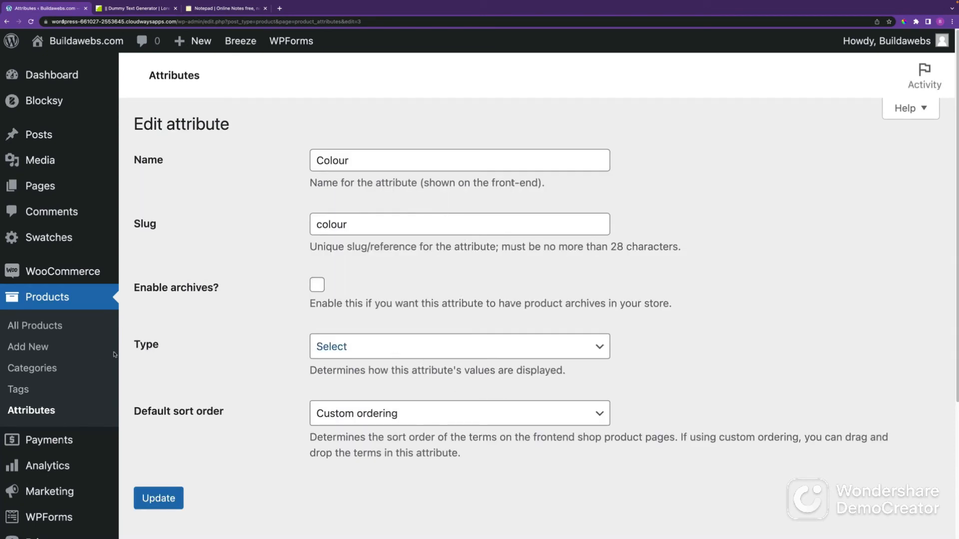
{"action": "left_click", "coordinate": [364, 352]}
{"action": "left_click", "coordinate": [351, 368]}
{"action": "left_click", "coordinate": [367, 353]}
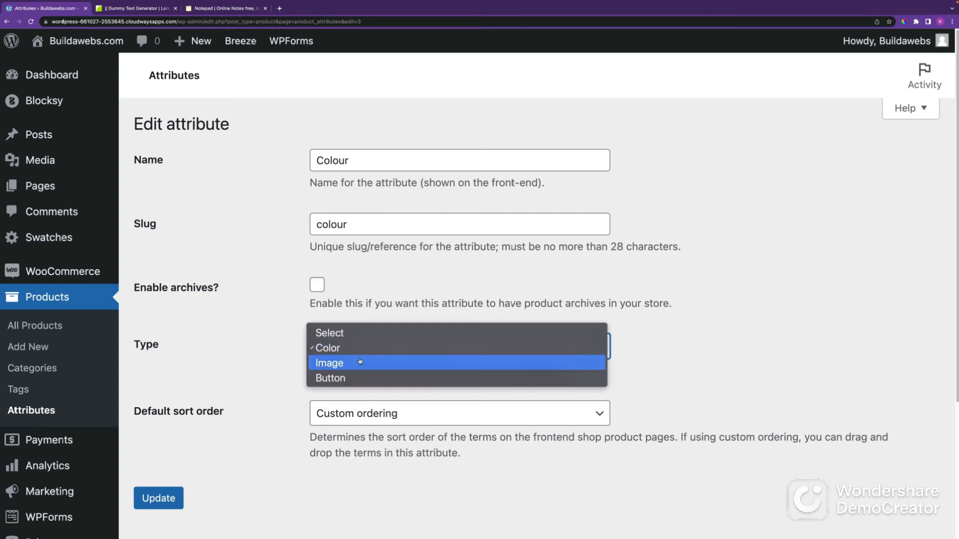
{"action": "left_click", "coordinate": [263, 358]}
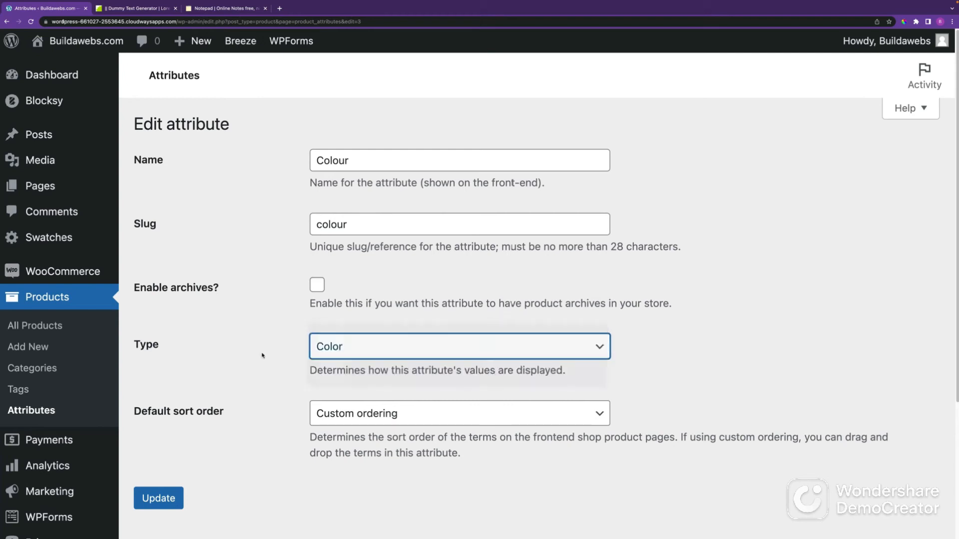
{"action": "left_click", "coordinate": [159, 499]}
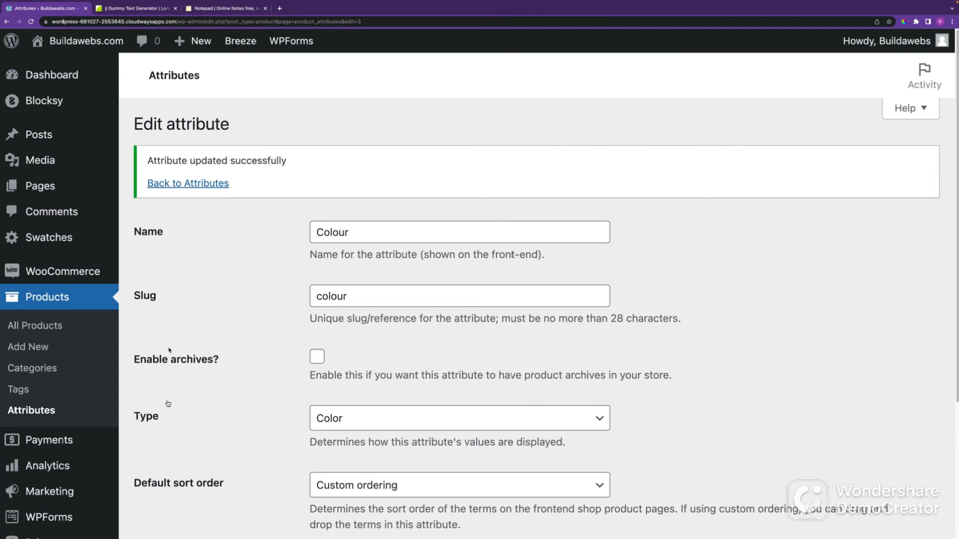
{"action": "left_click", "coordinate": [178, 188]}
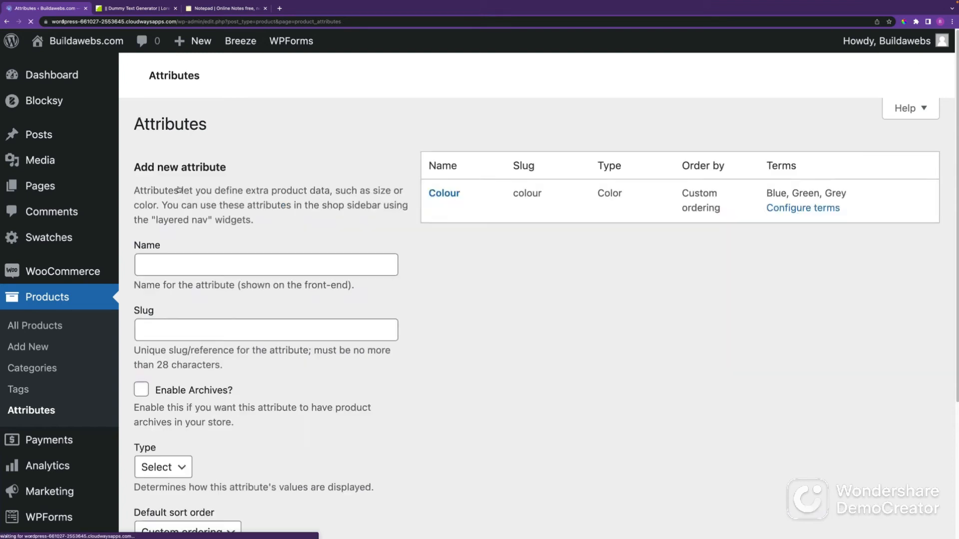
Open the terms of the Colour attribute and copy Blue's hex code #1C2F46 from the online notepad
{"action": "left_click", "coordinate": [445, 194]}
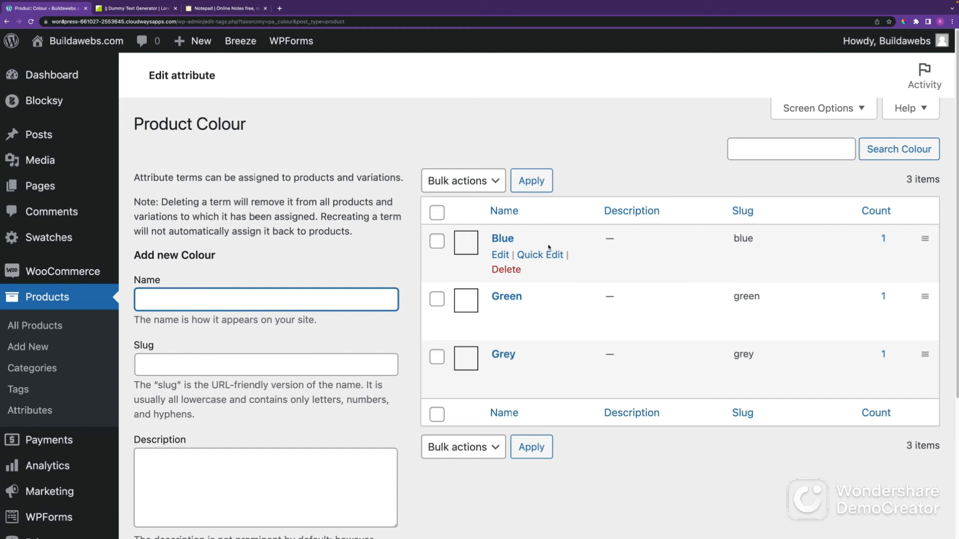
{"action": "left_click", "coordinate": [225, 8]}
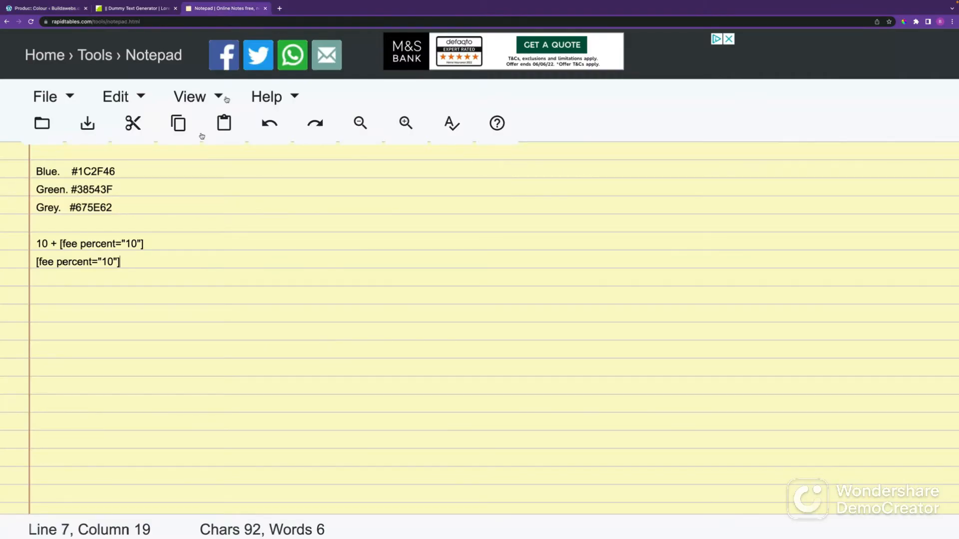
{"action": "left_click_drag", "start_coordinate": [116, 172], "coordinate": [71, 171]}
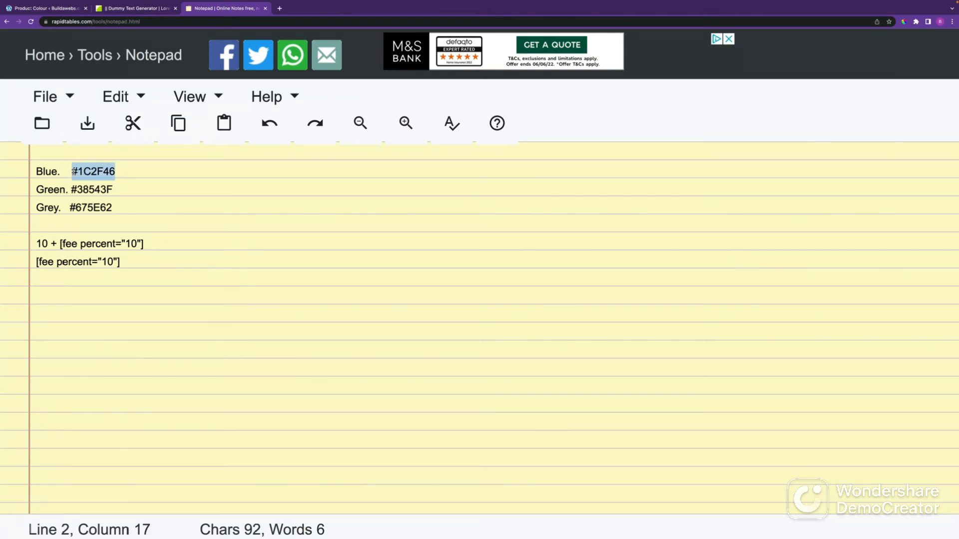
{"action": "left_click", "coordinate": [59, 8]}
{"action": "mouse_move", "coordinate": [570, 279]}
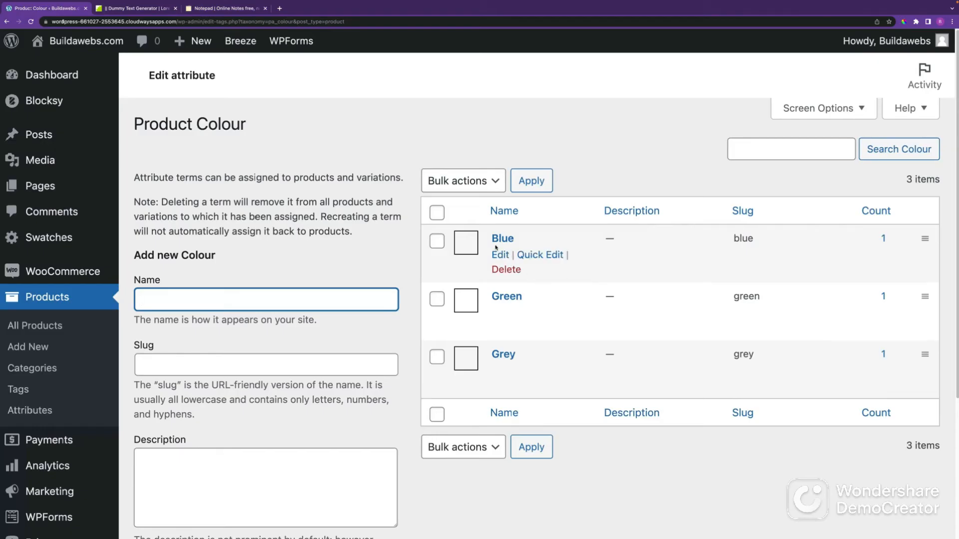
Set the Blue term's swatch color to #1C2F46, update it and return to the Colour terms
{"action": "left_click", "coordinate": [503, 255]}
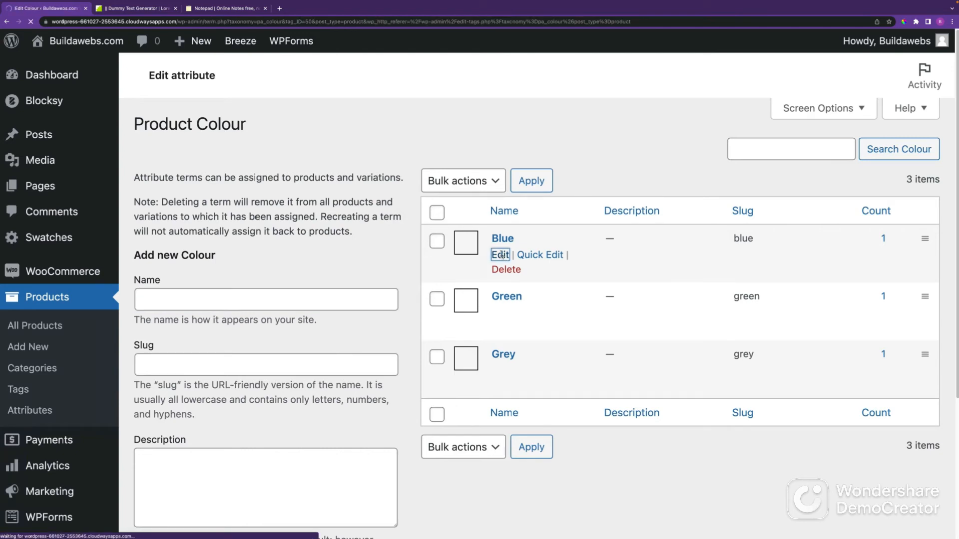
{"action": "left_click", "coordinate": [357, 439]}
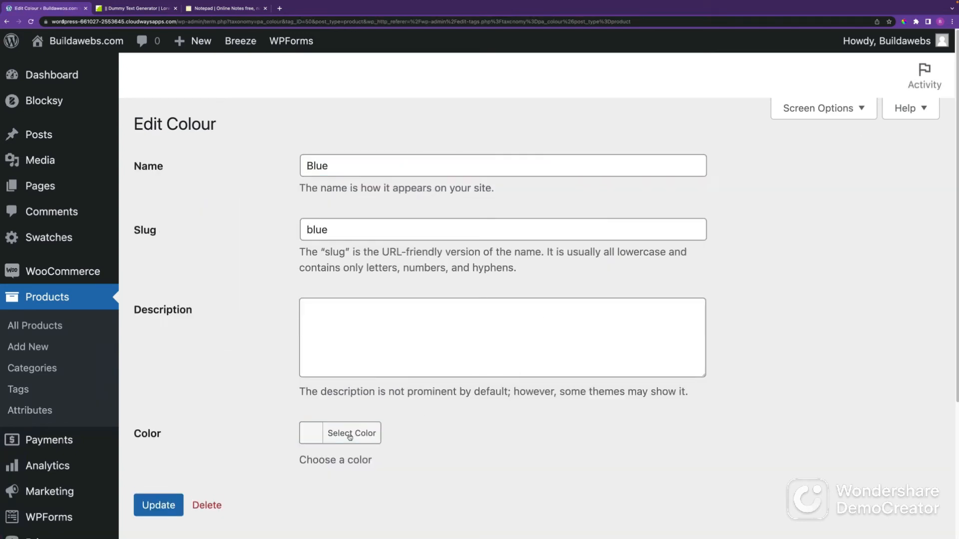
{"action": "left_click", "coordinate": [404, 435]}
{"action": "left_click", "coordinate": [422, 483]}
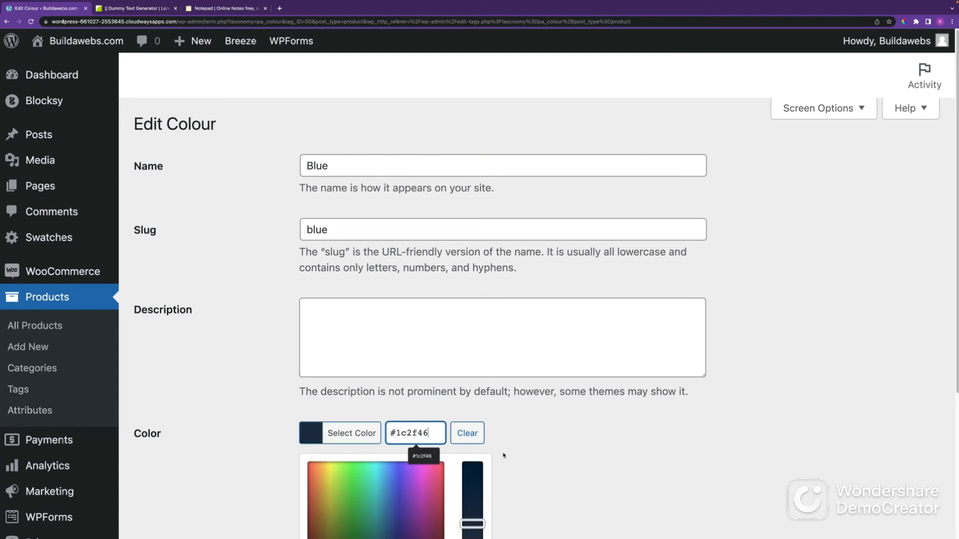
{"action": "left_click", "coordinate": [555, 462]}
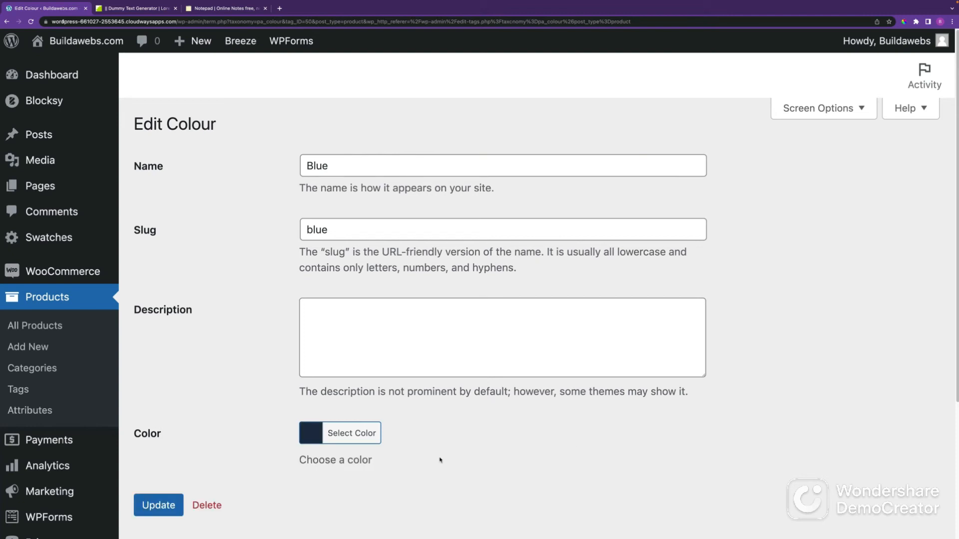
{"action": "left_click", "coordinate": [160, 512]}
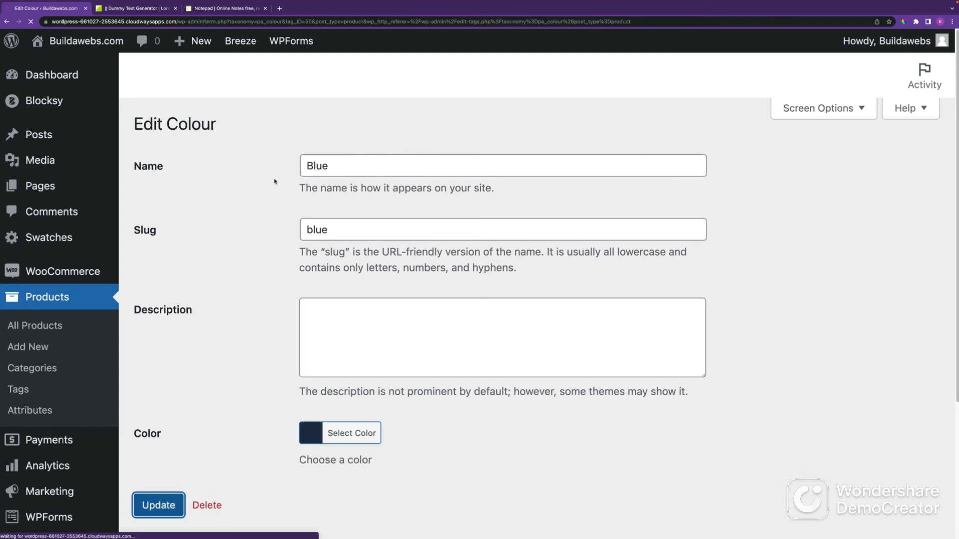
{"action": "left_click", "coordinate": [220, 187]}
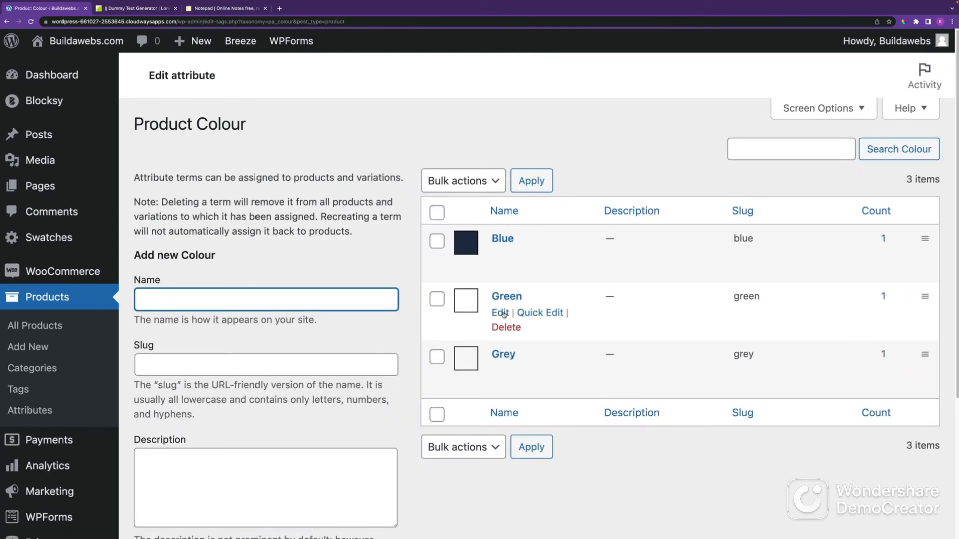
Edit the Green term, set its swatch color to #38543F copied from the online notepad, and update it
{"action": "left_click", "coordinate": [500, 313]}
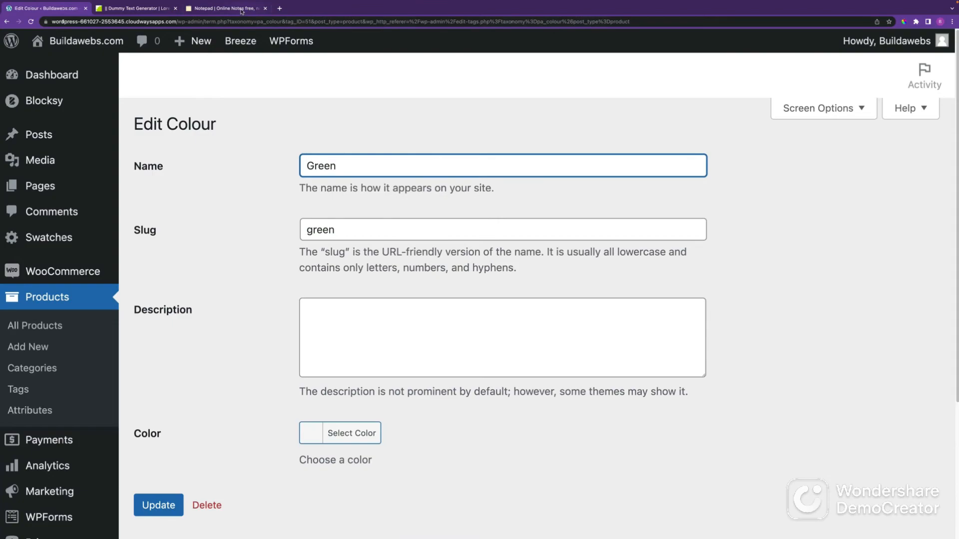
{"action": "left_click", "coordinate": [241, 9]}
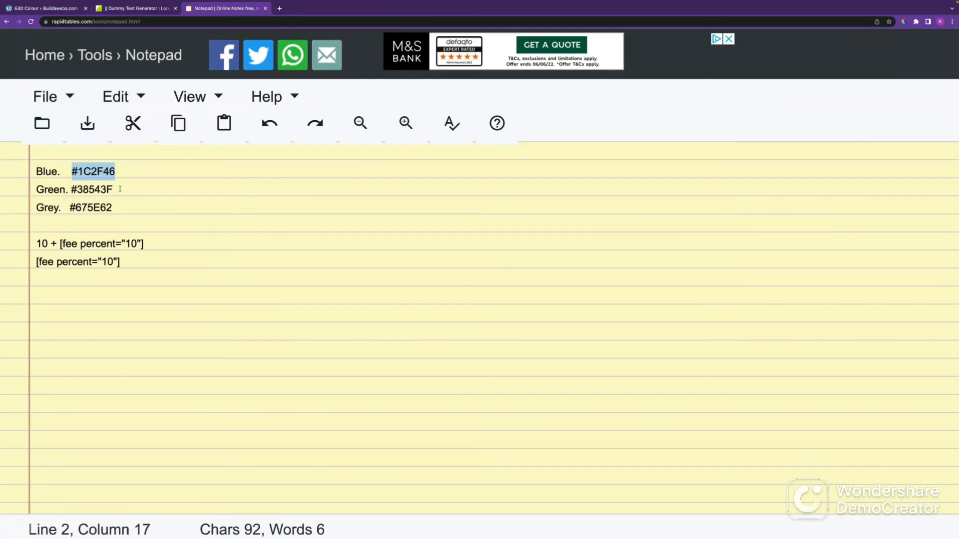
{"action": "left_click_drag", "start_coordinate": [120, 189], "coordinate": [72, 191]}
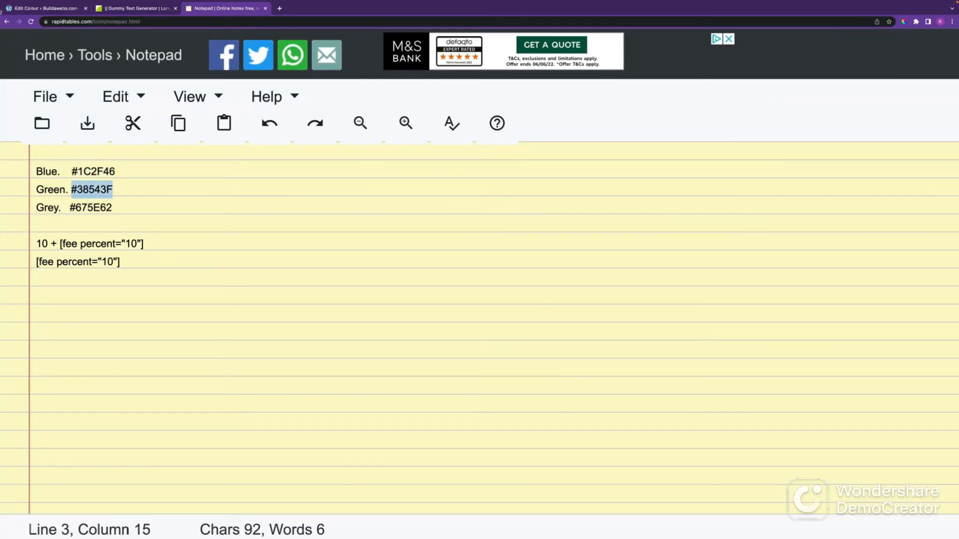
{"action": "left_click", "coordinate": [43, 8]}
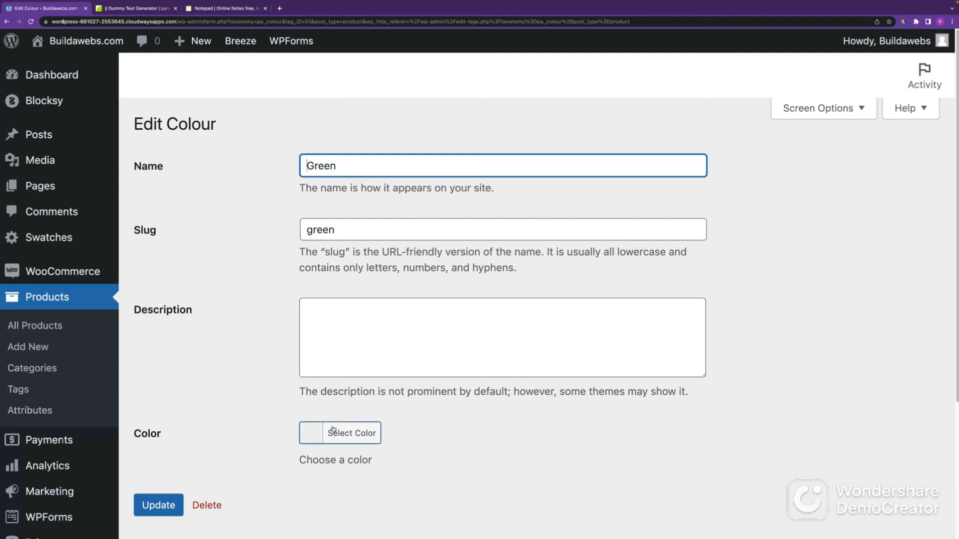
{"action": "left_click", "coordinate": [349, 432]}
{"action": "left_click", "coordinate": [422, 439]}
{"action": "type", "text": "#38543f"}
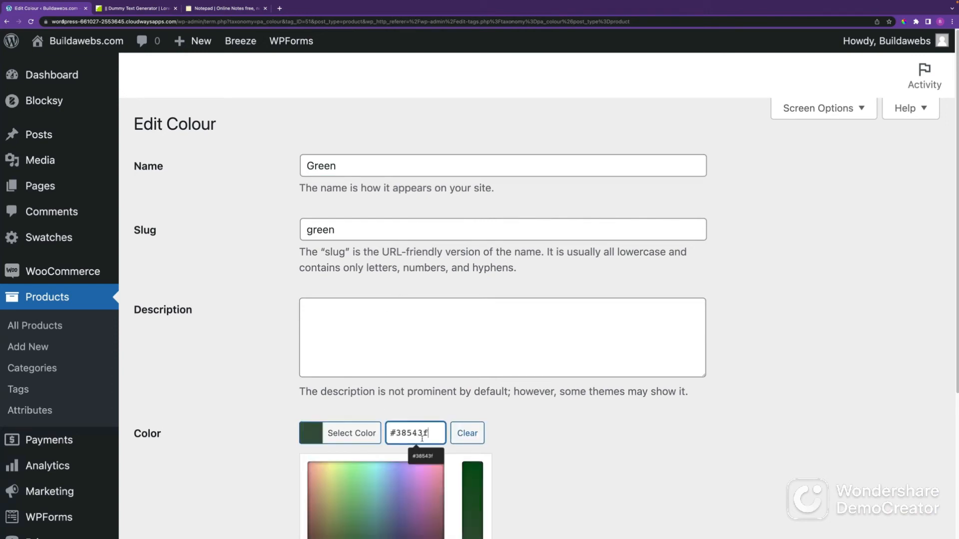
{"action": "left_click", "coordinate": [586, 446]}
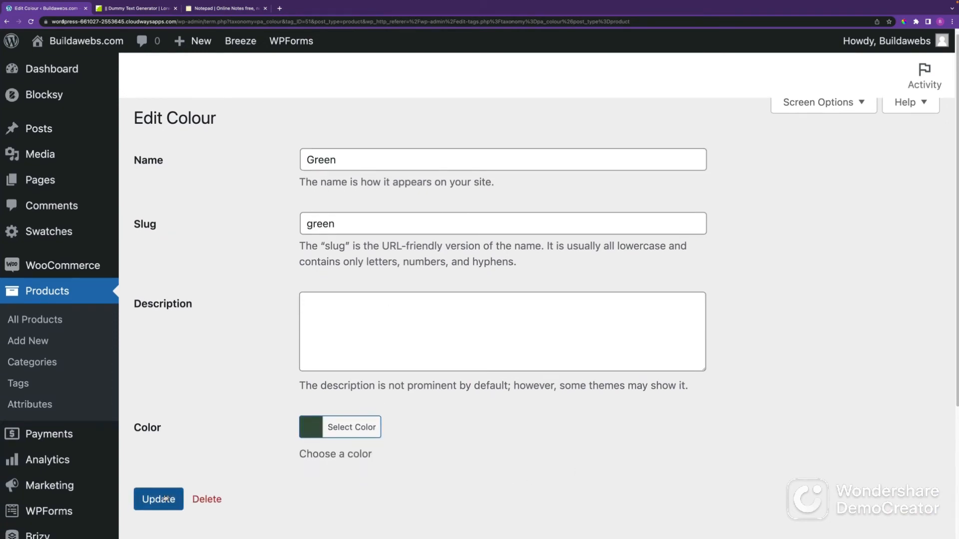
{"action": "left_click", "coordinate": [165, 498]}
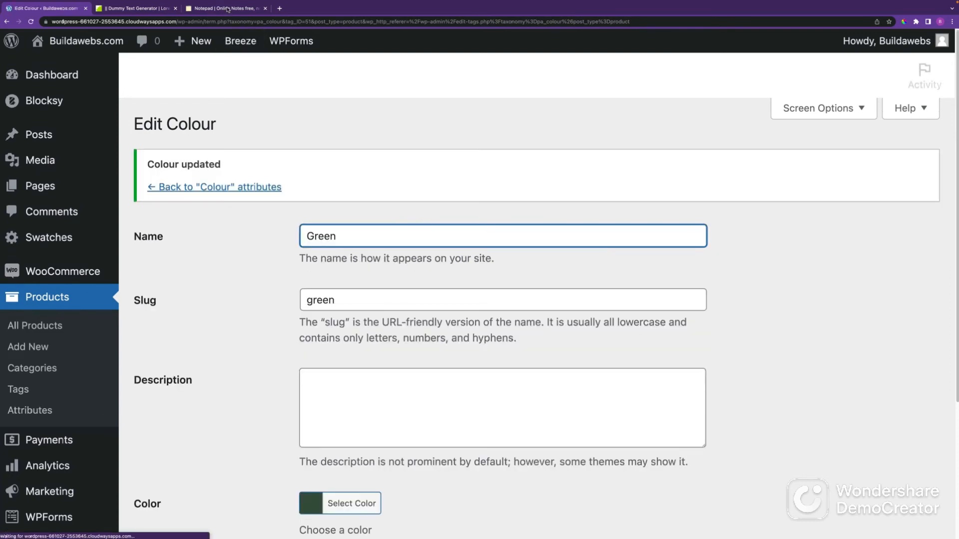
Copy Grey's hex code #675E62 from the online notepad and return to the Colour terms list
{"action": "left_click", "coordinate": [224, 8]}
{"action": "left_click_drag", "start_coordinate": [126, 204], "coordinate": [70, 207]}
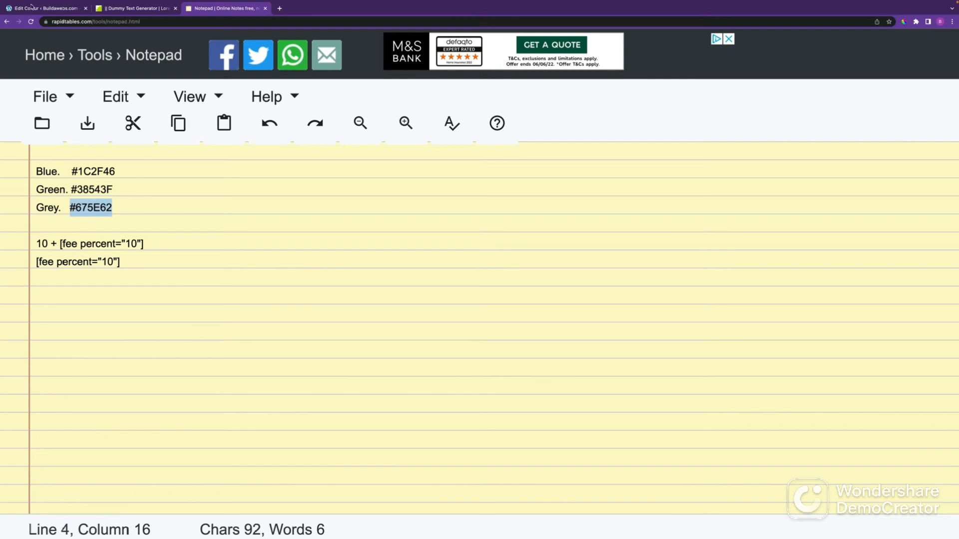
{"action": "left_click", "coordinate": [32, 7]}
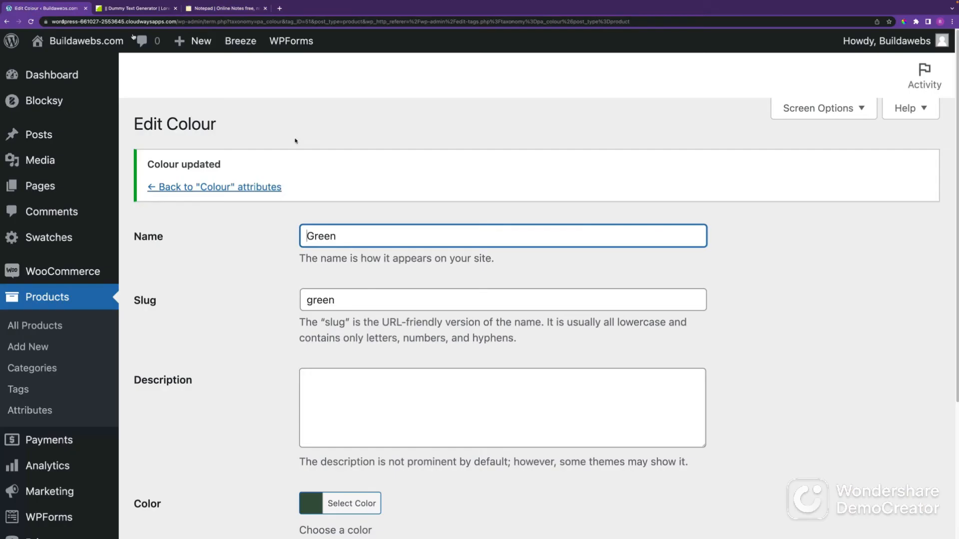
{"action": "left_click", "coordinate": [203, 188]}
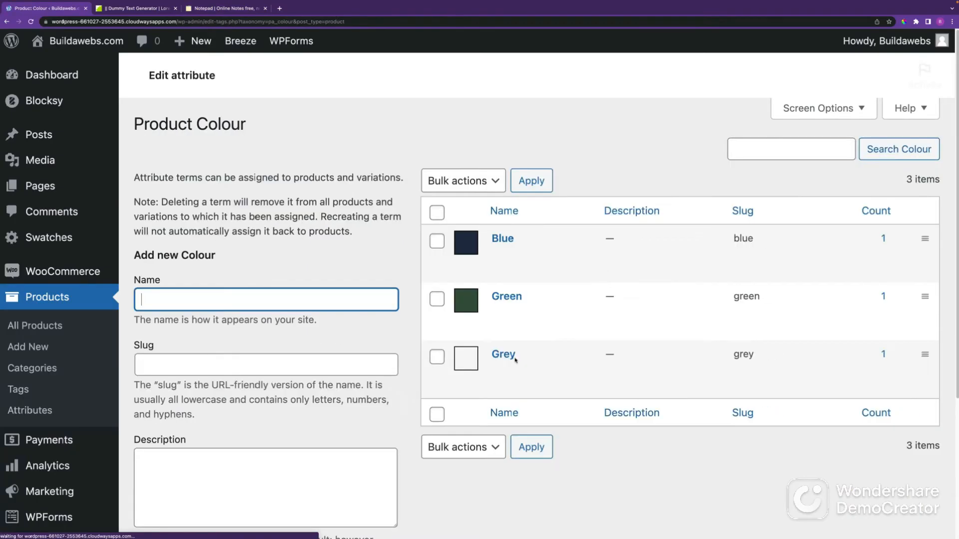
Edit the Grey term to use swatch color #675E62, update it and go back to the Colour terms
{"action": "left_click", "coordinate": [503, 372]}
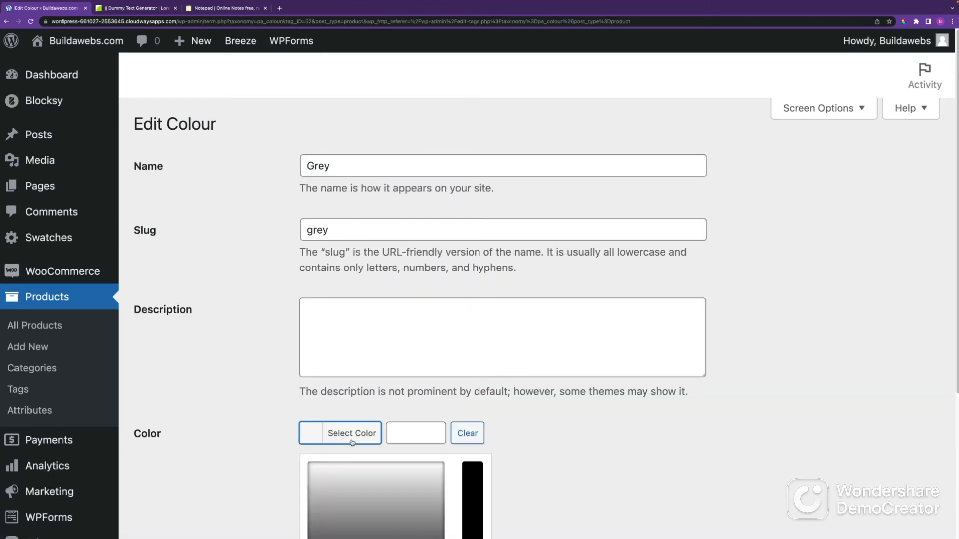
{"action": "left_click", "coordinate": [400, 433]}
{"action": "type", "text": "#675e62"}
{"action": "left_click", "coordinate": [531, 445]}
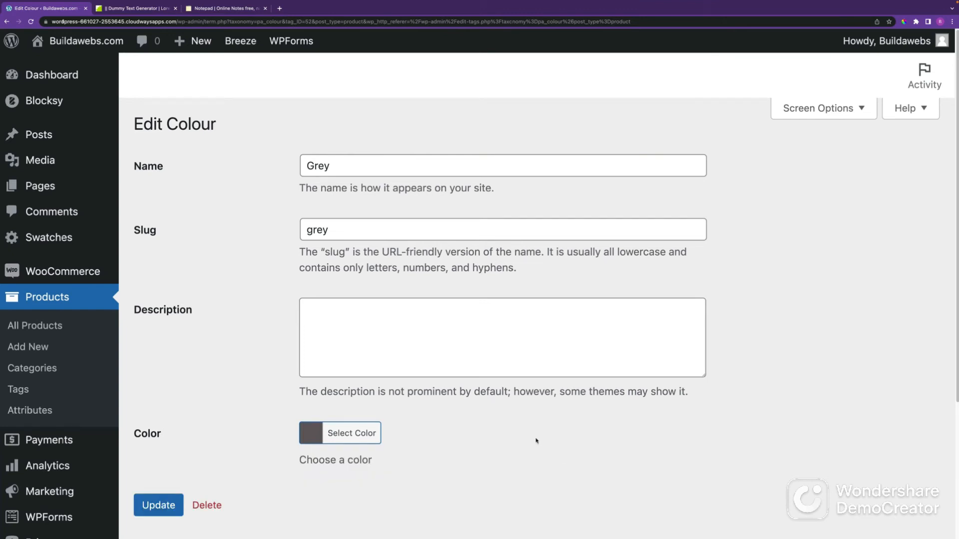
{"action": "scroll", "coordinate": [200, 439], "scroll_direction": "down", "scroll_amount": 1}
{"action": "left_click", "coordinate": [173, 453]}
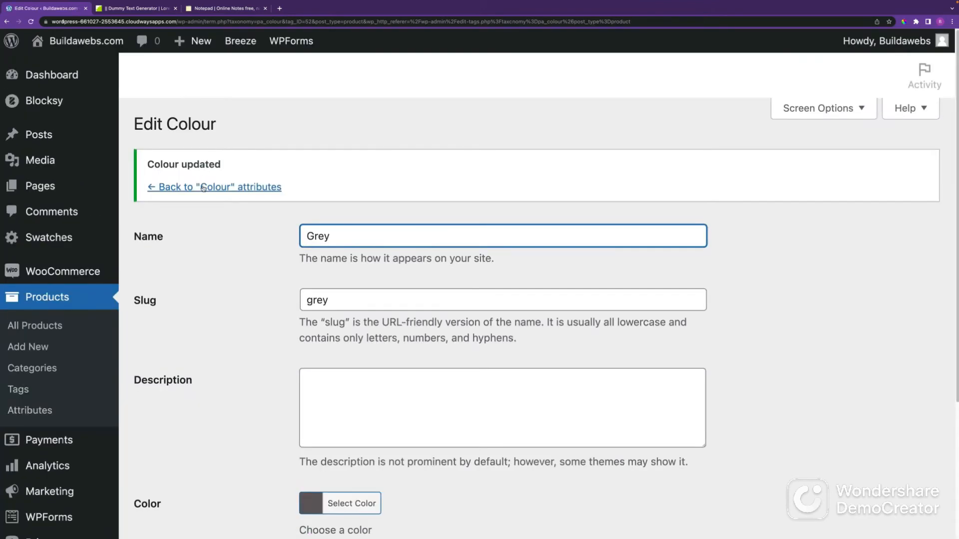
{"action": "left_click", "coordinate": [200, 188]}
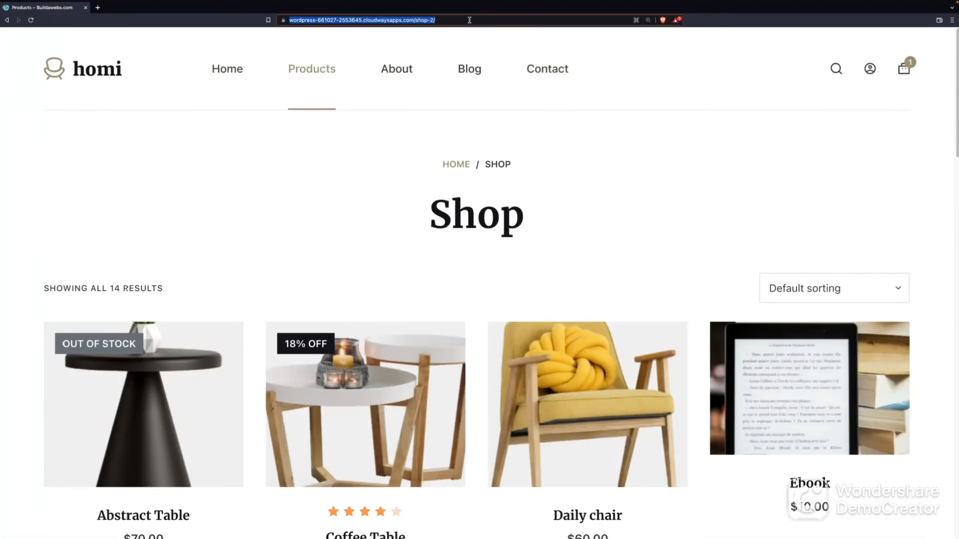
Reload the storefront's Shop page in the other browser and open the Velvet Accent Chair product
{"action": "key", "text": "ctrl+r"}
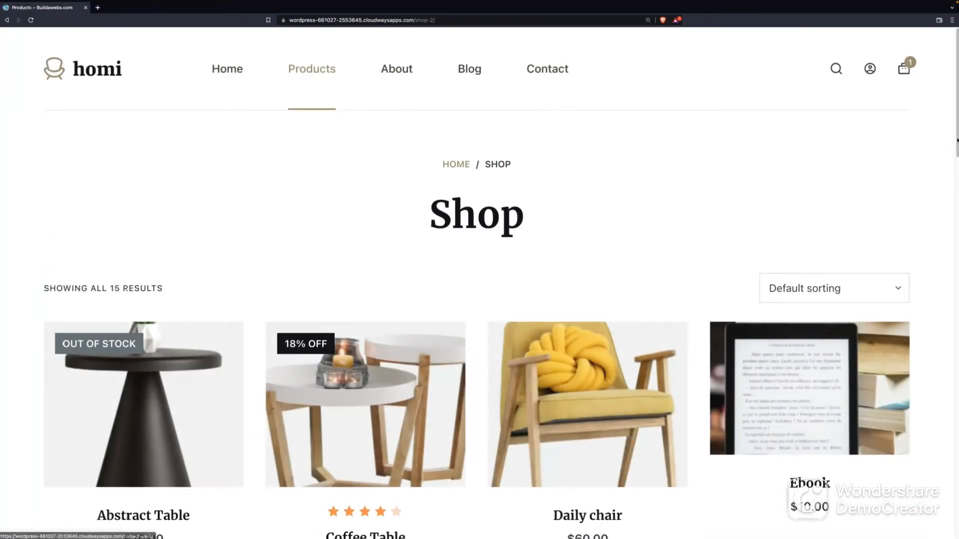
{"action": "scroll", "coordinate": [946, 292], "scroll_direction": "down", "scroll_amount": 8}
{"action": "scroll", "coordinate": [947, 292], "scroll_direction": "down", "scroll_amount": 10}
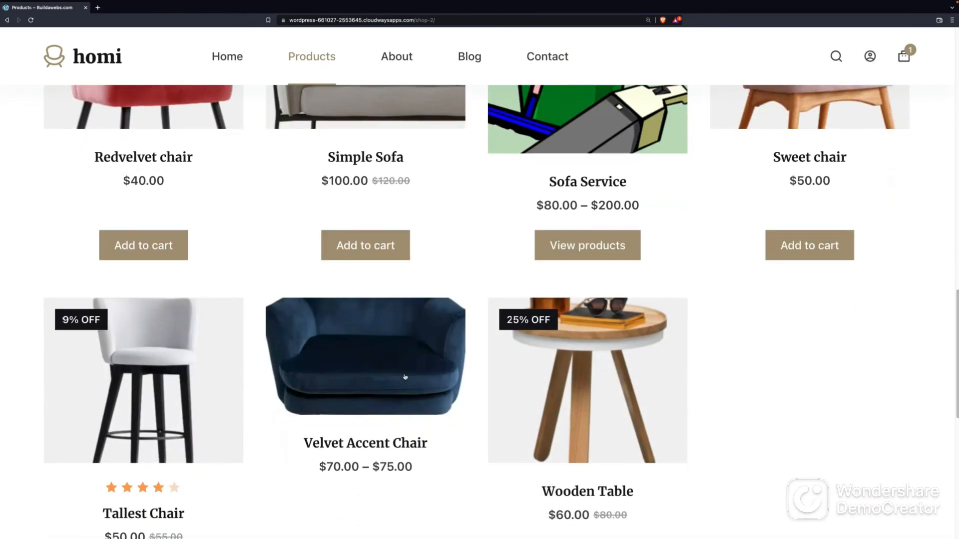
{"action": "left_click", "coordinate": [393, 364]}
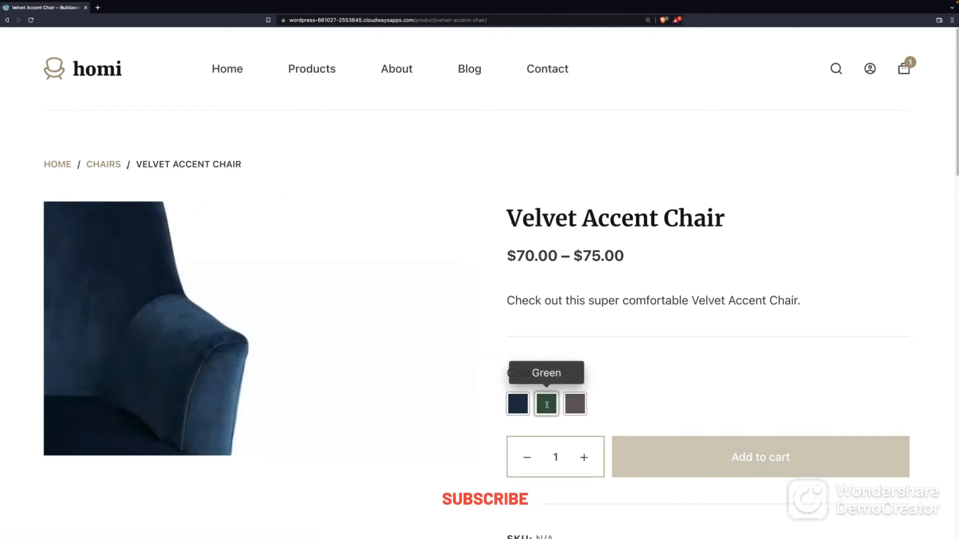
Try the chair's Green, Blue and Grey color swatches and check the product page with Grey selected
{"action": "left_click", "coordinate": [546, 403]}
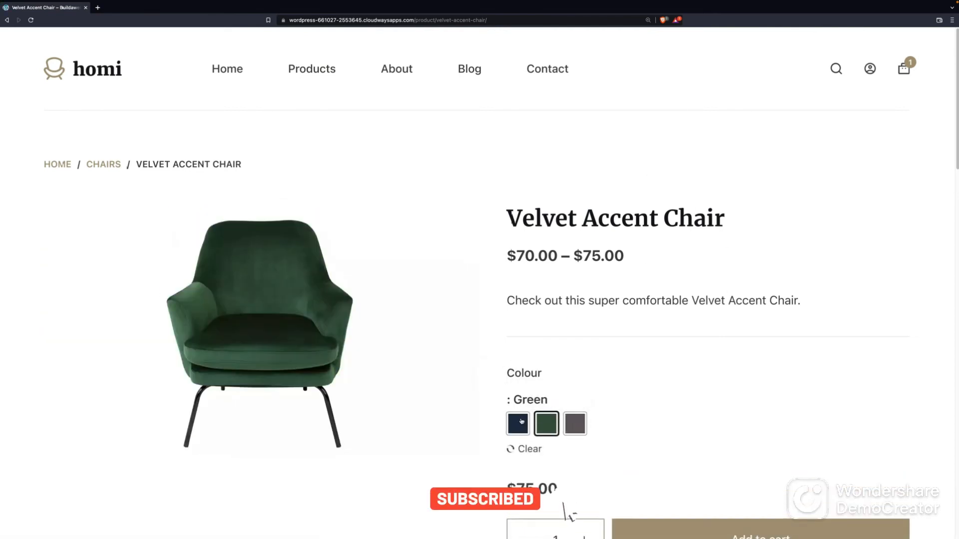
{"action": "left_click", "coordinate": [521, 421]}
{"action": "left_click", "coordinate": [574, 424]}
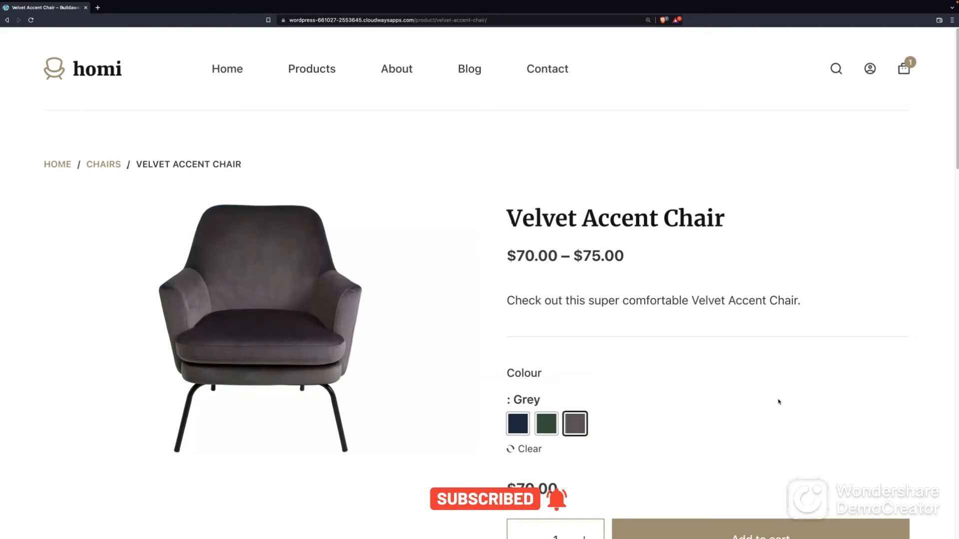
{"action": "scroll", "coordinate": [950, 195], "scroll_direction": "down", "scroll_amount": 2}
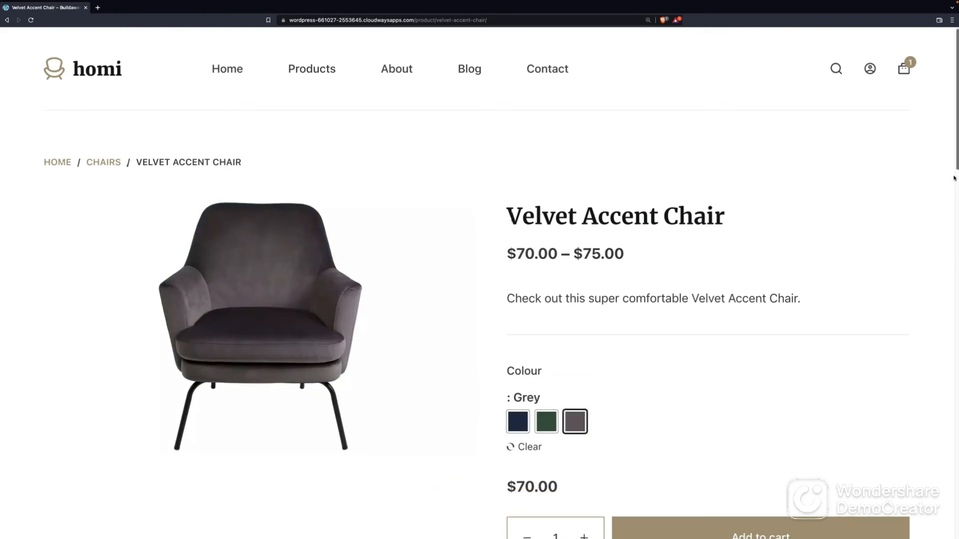
{"action": "scroll", "coordinate": [950, 195], "scroll_direction": "down", "scroll_amount": 2}
{"action": "scroll", "coordinate": [951, 179], "scroll_direction": "up", "scroll_amount": 4}
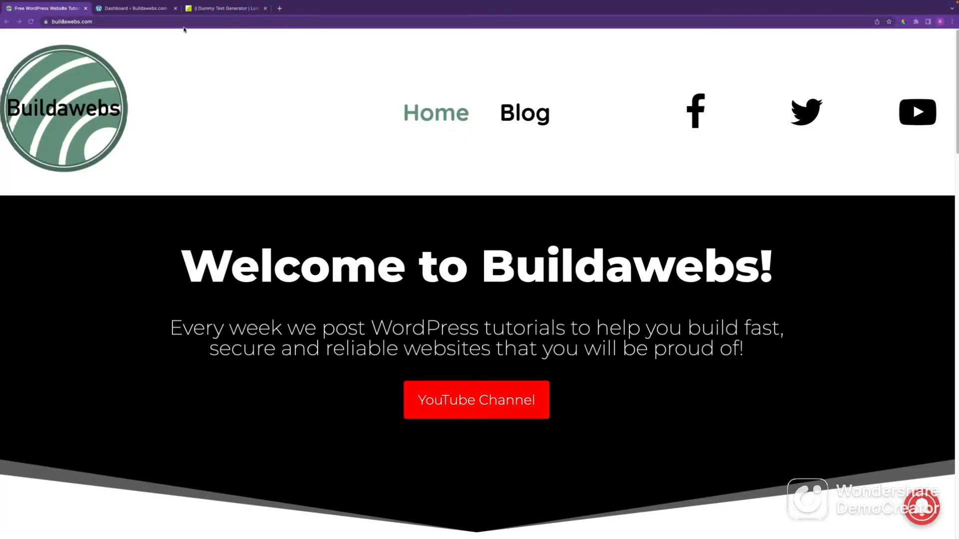
Return to the WordPress dashboard and start adding a new WooCommerce product
{"action": "left_click", "coordinate": [150, 11]}
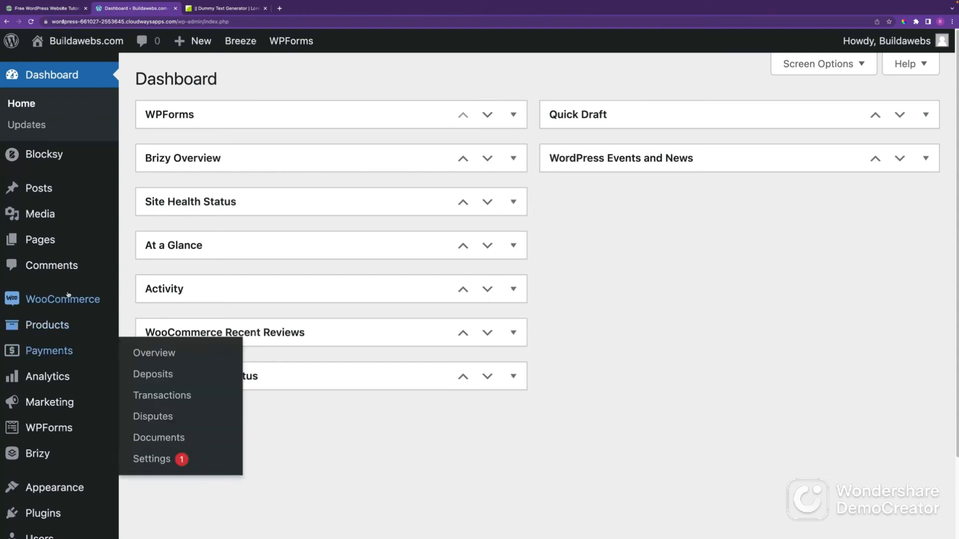
{"action": "mouse_move", "coordinate": [68, 296]}
{"action": "mouse_move", "coordinate": [95, 509]}
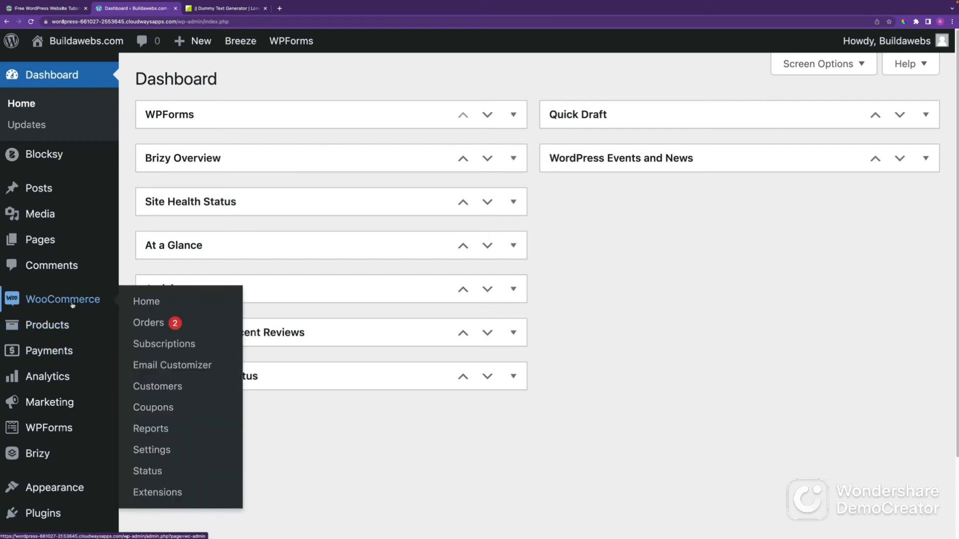
{"action": "mouse_move", "coordinate": [63, 329]}
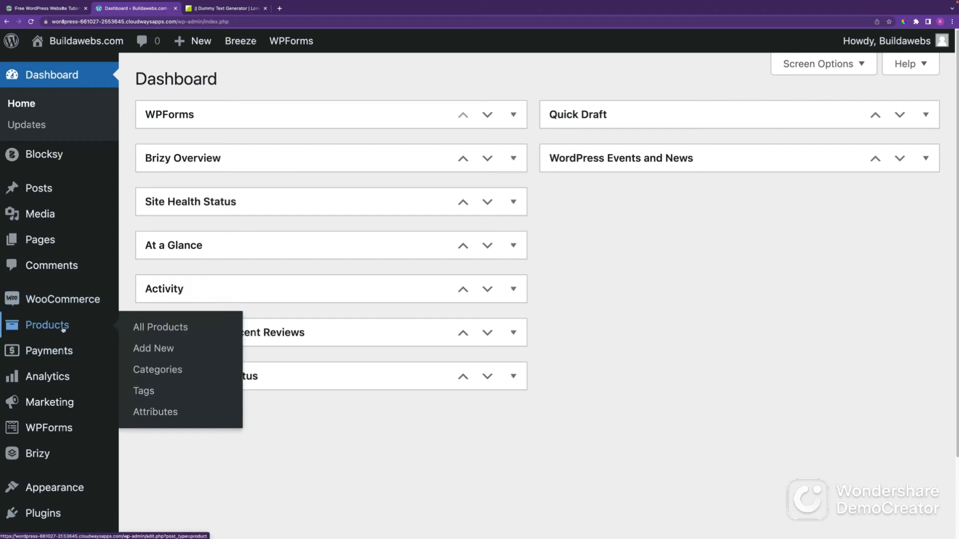
{"action": "left_click", "coordinate": [156, 350]}
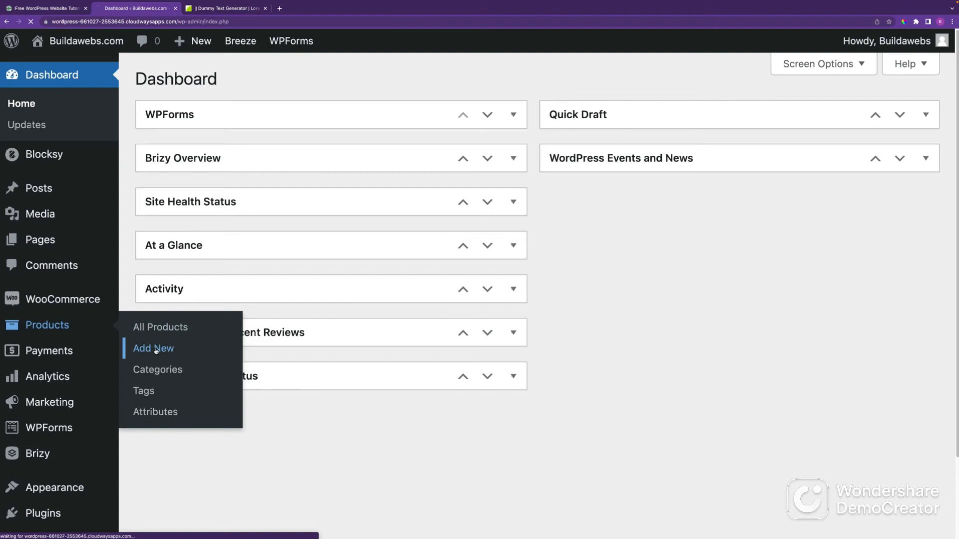
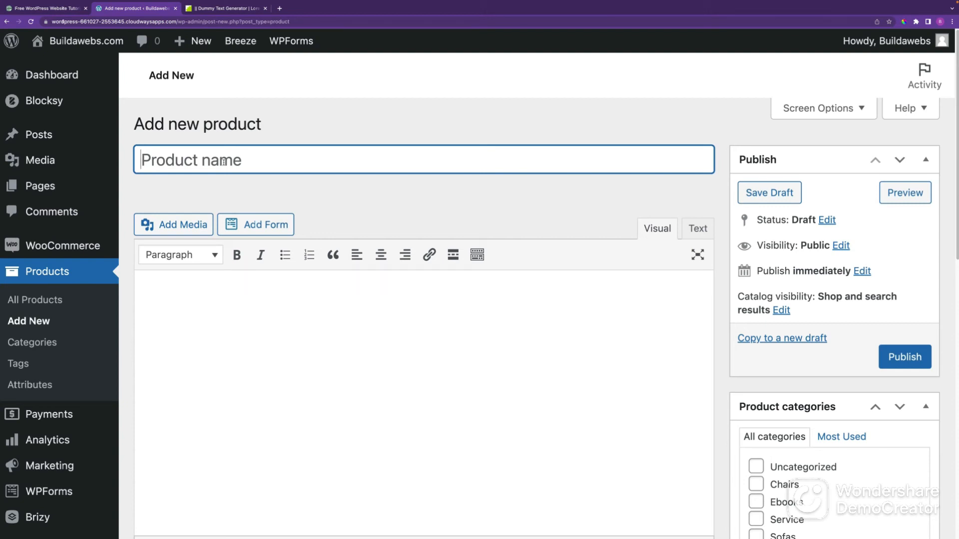
Name the new product "Cleaning and Repair"
{"action": "type", "text": "Cleaning "}
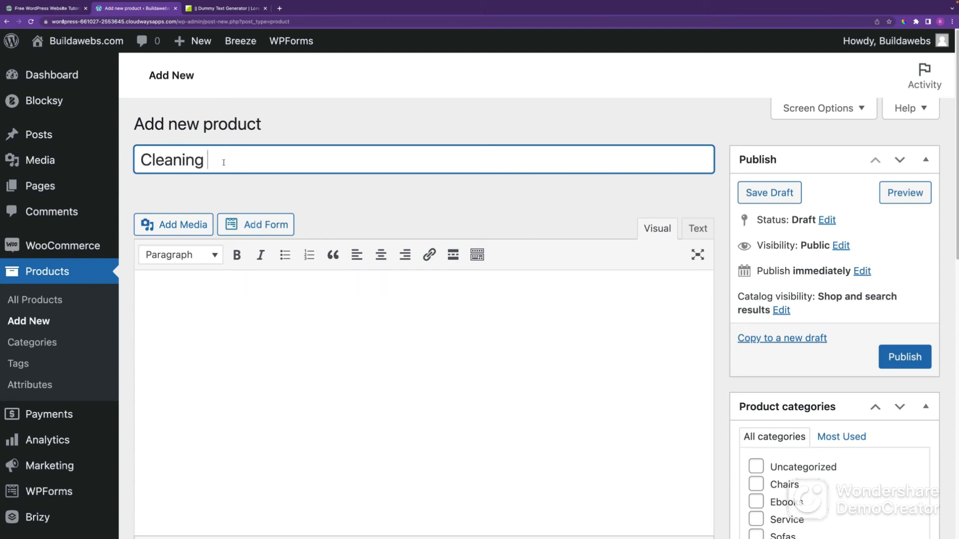
{"action": "type", "text": "and Repair"}
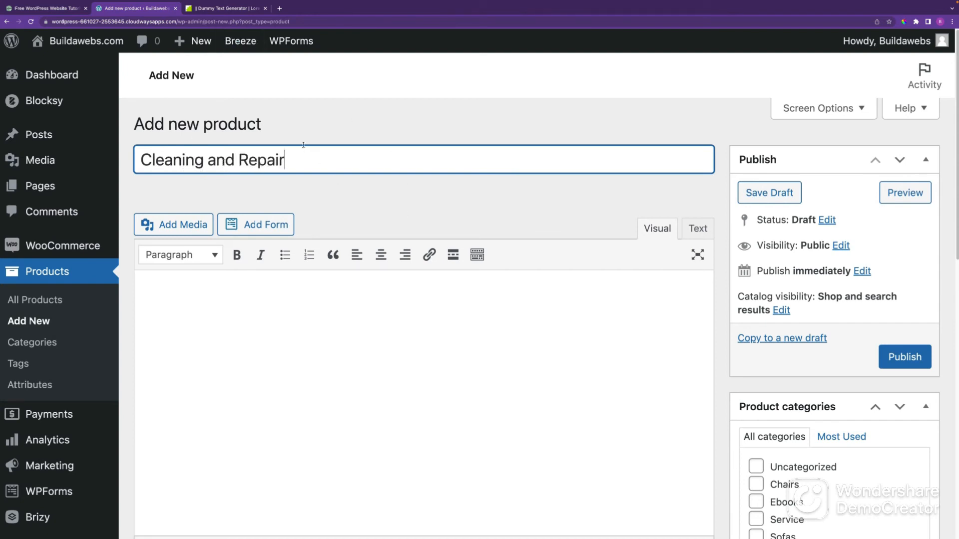
{"action": "left_click", "coordinate": [256, 317]}
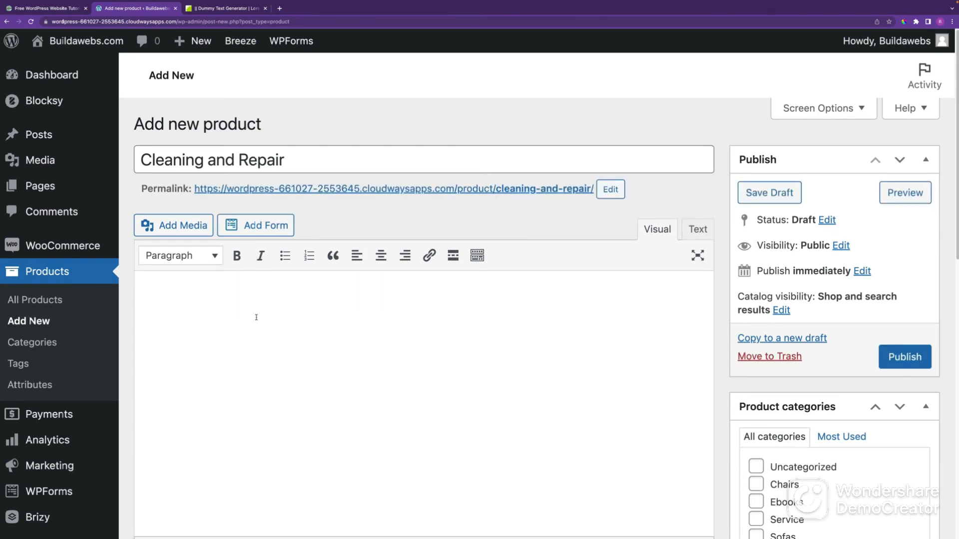
Copy all the lorem ipsum text from the dummy text generator and paste it as the product's main description
{"action": "left_click", "coordinate": [227, 8]}
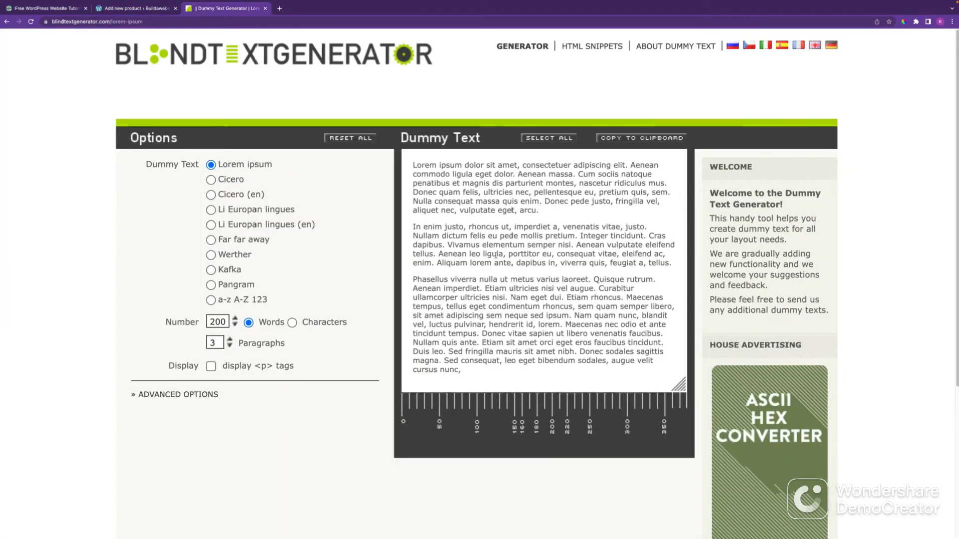
{"action": "left_click_drag", "start_coordinate": [412, 165], "coordinate": [498, 372]}
{"action": "key", "text": "cmd+c"}
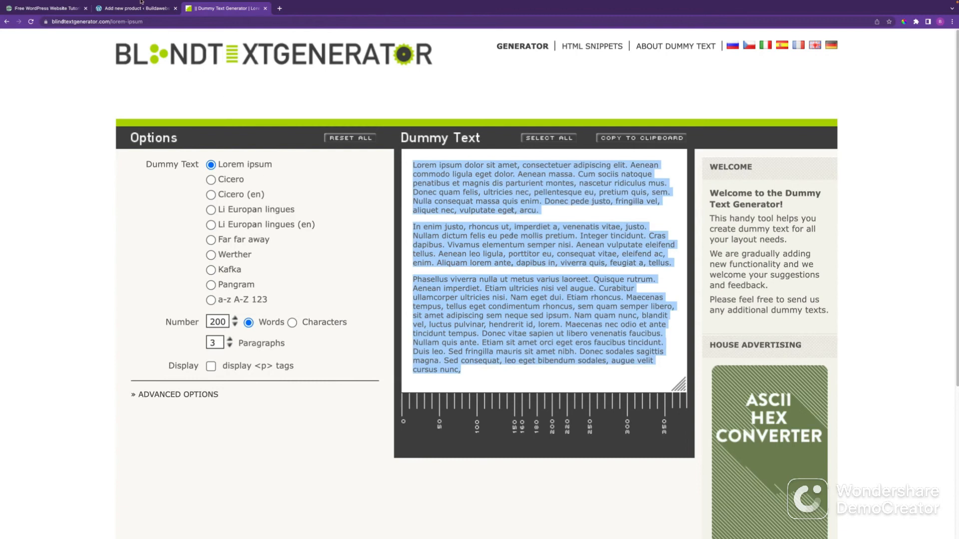
{"action": "mouse_move", "coordinate": [141, 2]}
{"action": "left_click", "coordinate": [148, 27]}
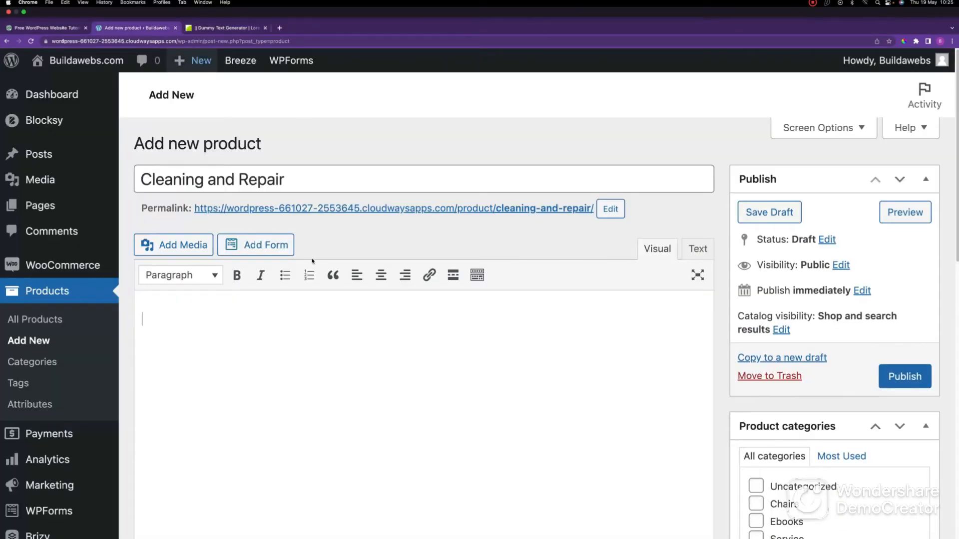
{"action": "left_click", "coordinate": [221, 289]}
{"action": "key", "text": "cmd+v"}
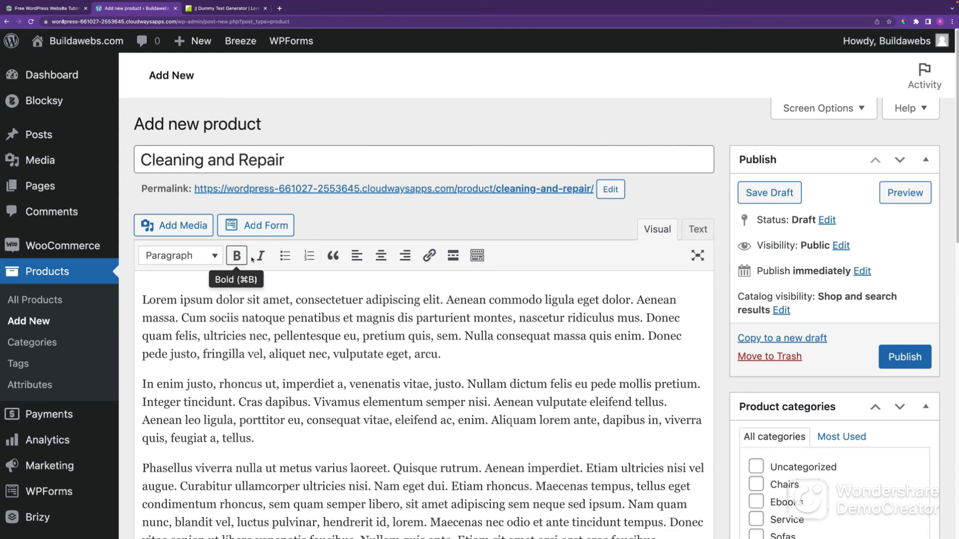
{"action": "left_click", "coordinate": [212, 259]}
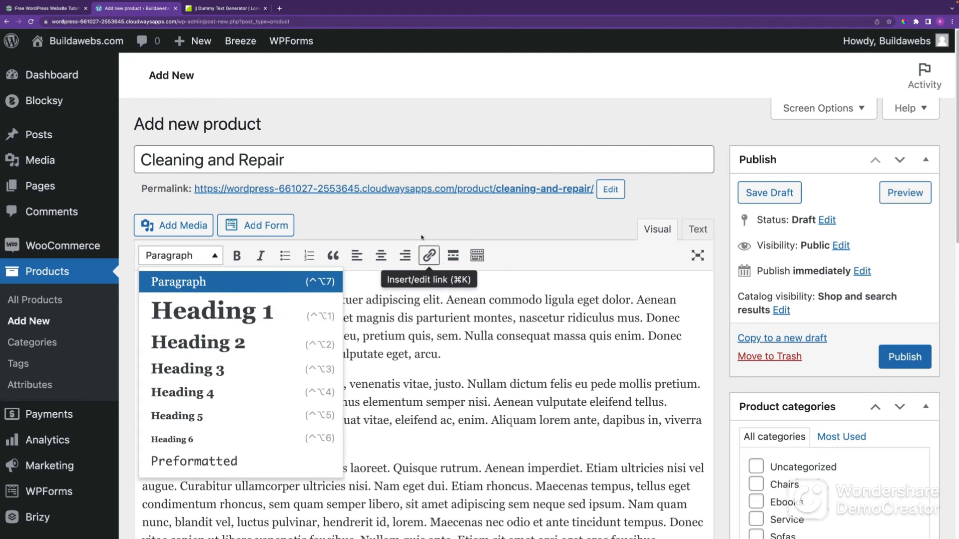
{"action": "left_click", "coordinate": [407, 223]}
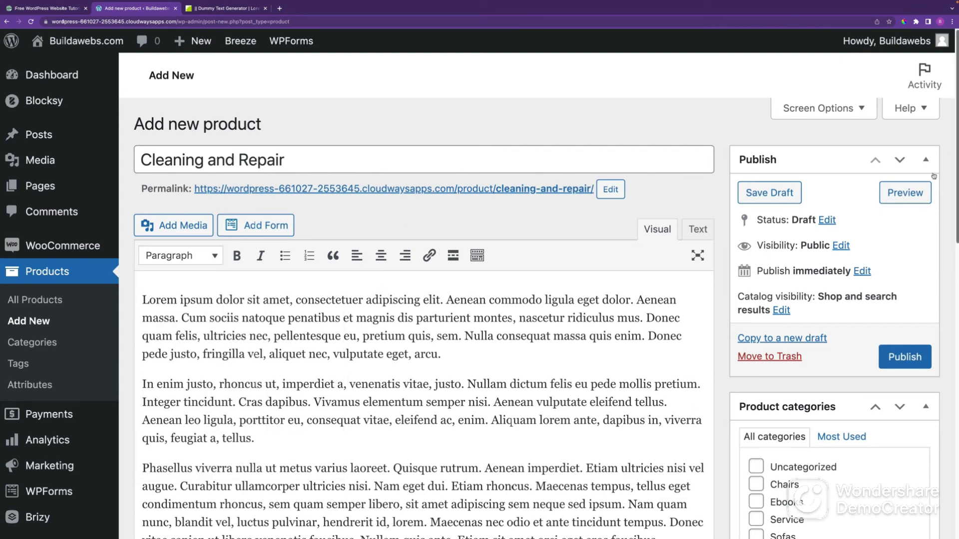
Assign the product to the Service category and create a new category named Maintenance, leaving Maintenance unassigned
{"action": "scroll", "coordinate": [934, 176], "scroll_direction": "down", "scroll_amount": 2}
{"action": "scroll", "coordinate": [817, 249], "scroll_direction": "down", "scroll_amount": 5}
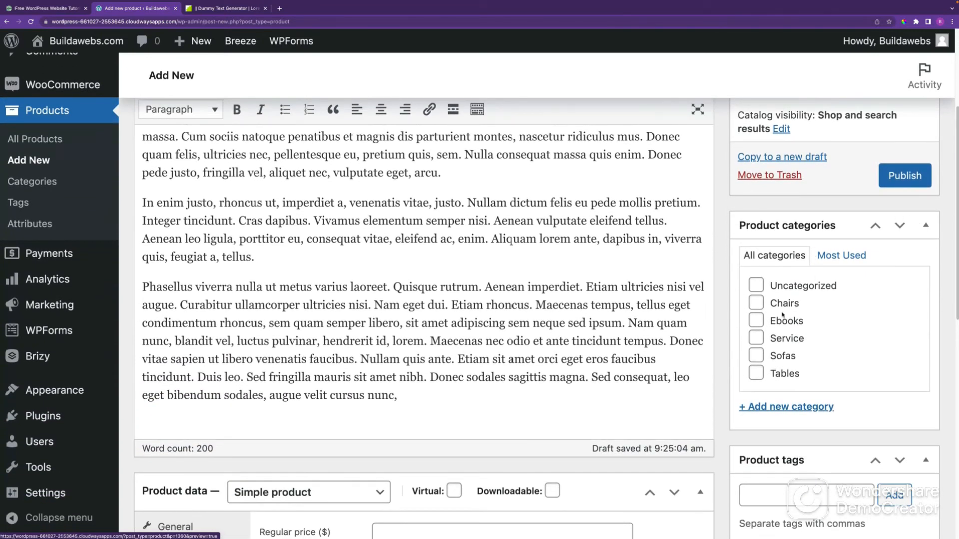
{"action": "left_click", "coordinate": [756, 342]}
{"action": "left_click", "coordinate": [776, 407]}
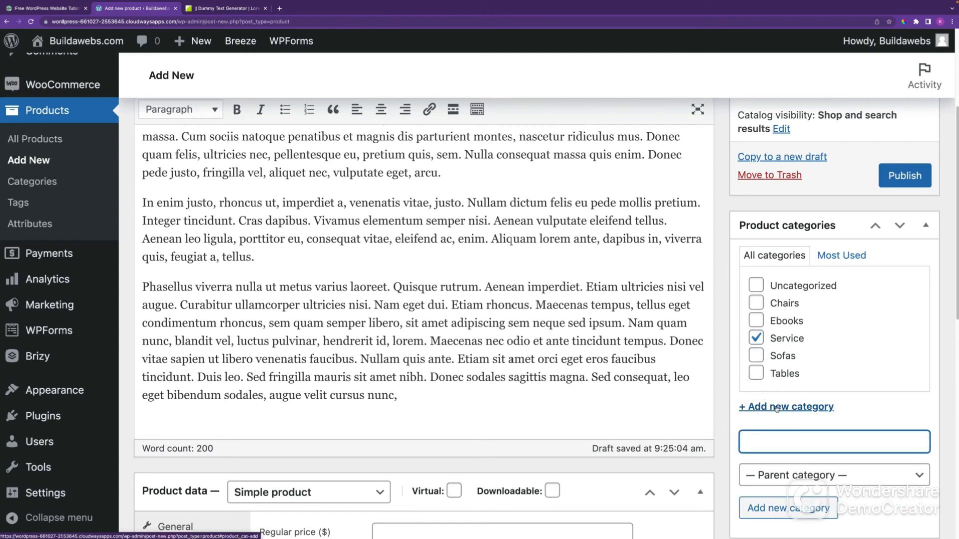
{"action": "type", "text": "Maintenance"}
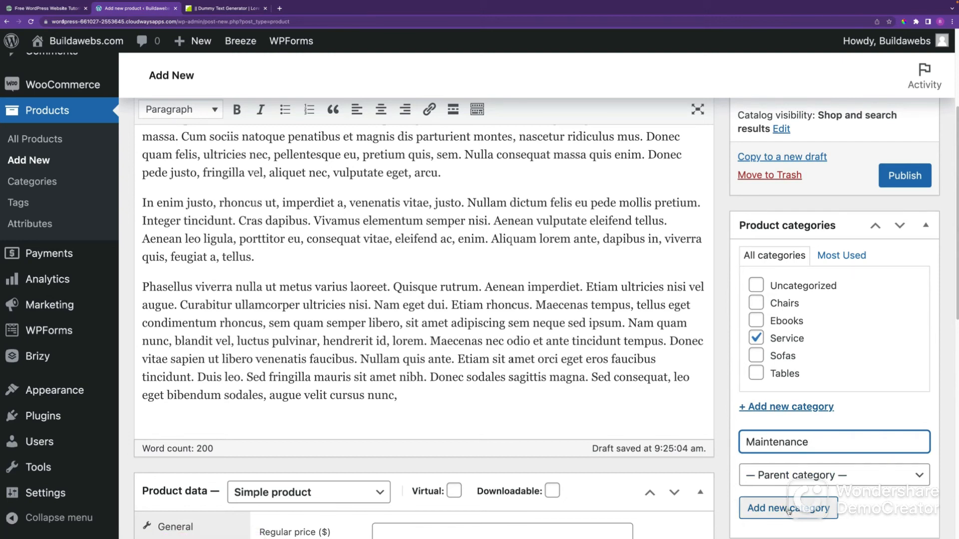
{"action": "left_click", "coordinate": [789, 509]}
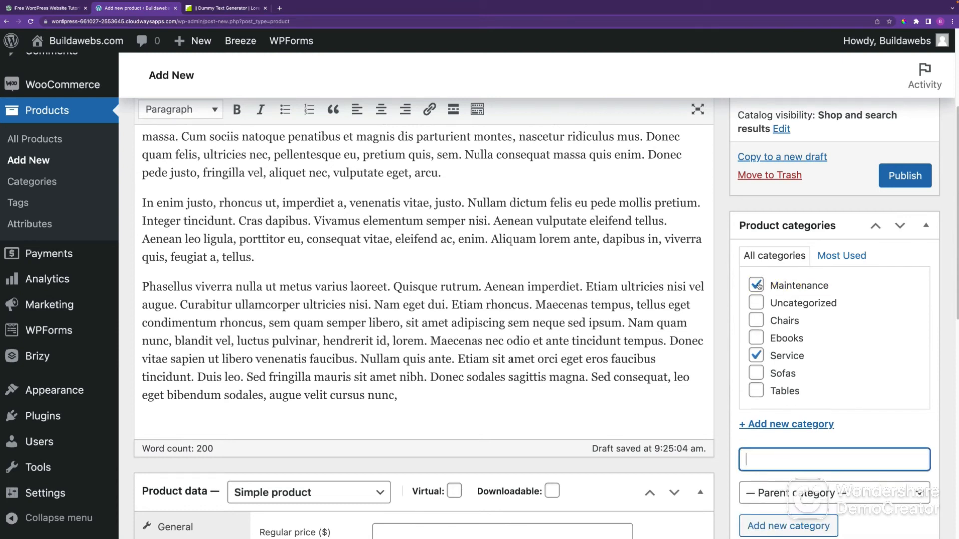
{"action": "left_click", "coordinate": [757, 285]}
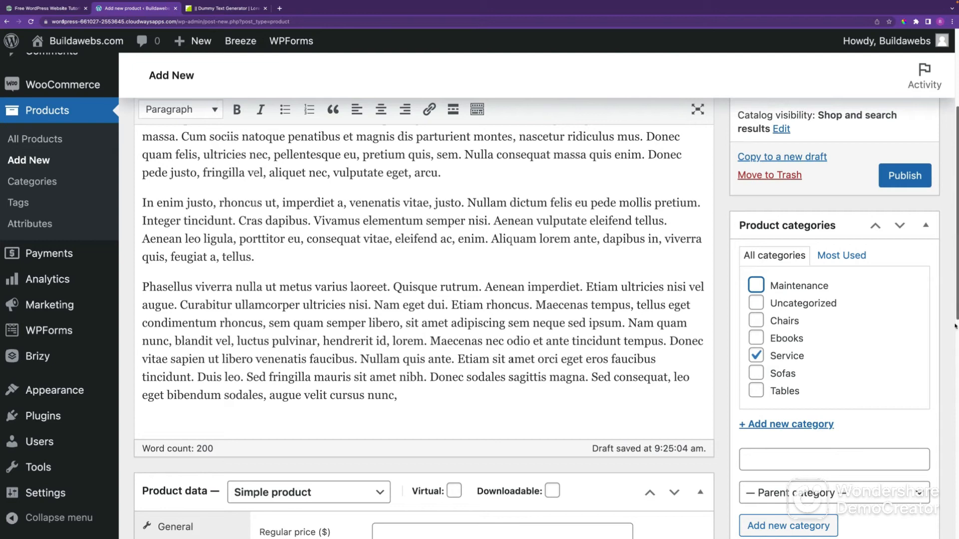
Add the product tags "maintenance" and "servicing", choosing the second from the most used tags
{"action": "scroll", "coordinate": [805, 371], "scroll_direction": "down", "scroll_amount": 6}
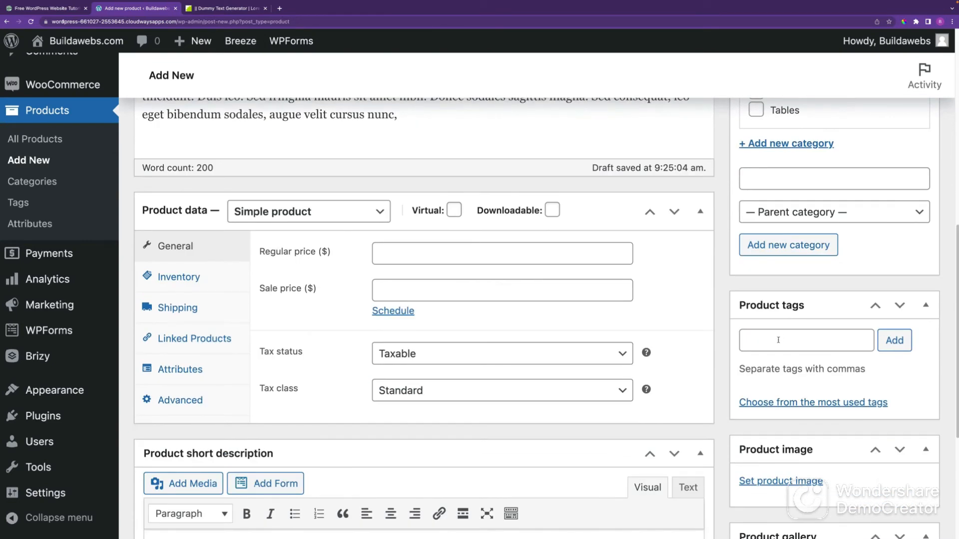
{"action": "left_click", "coordinate": [778, 340]}
{"action": "type", "text": "maintena"}
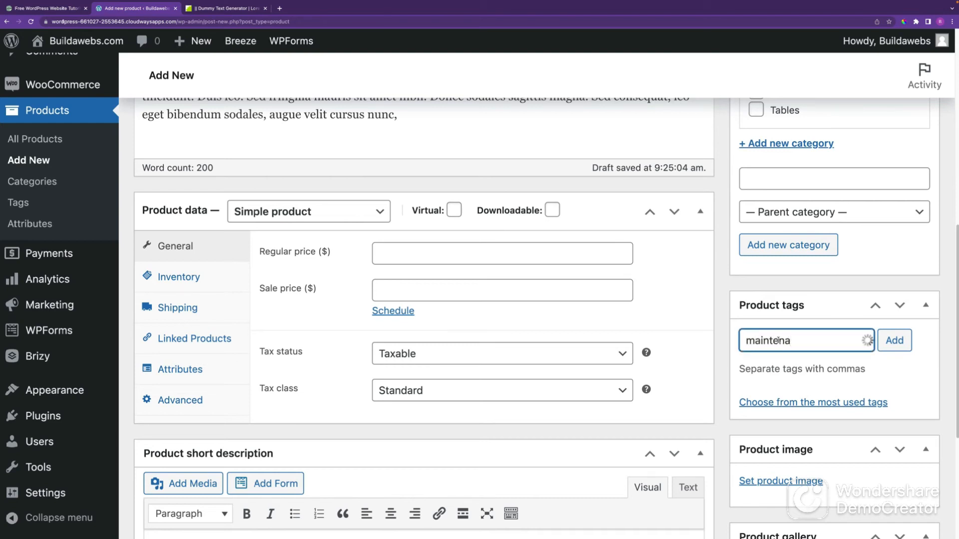
{"action": "type", "text": "nce"}
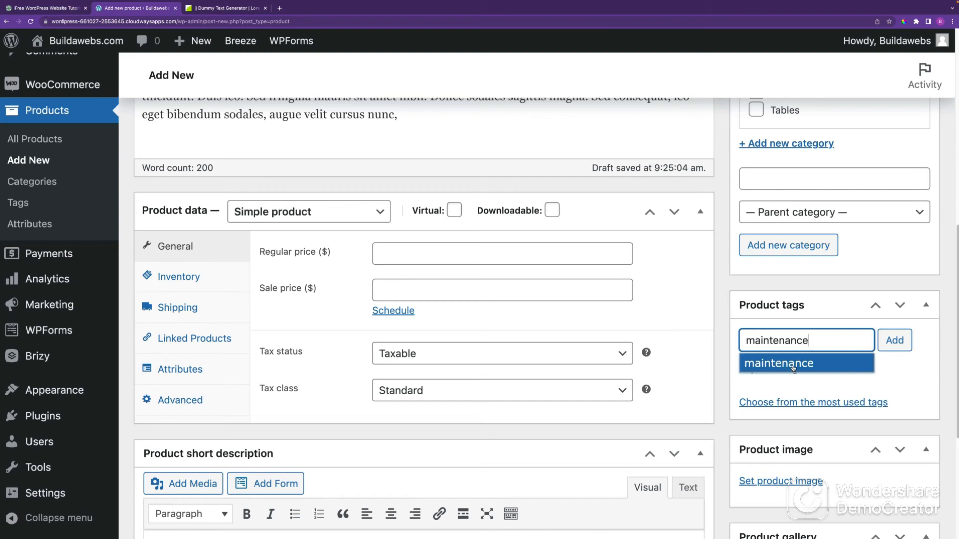
{"action": "left_click", "coordinate": [793, 363]}
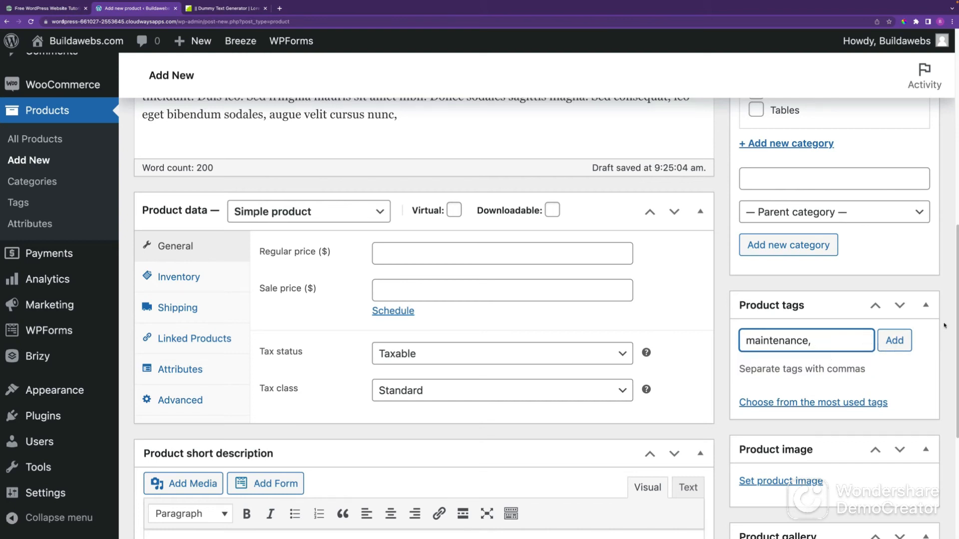
{"action": "left_click", "coordinate": [894, 340]}
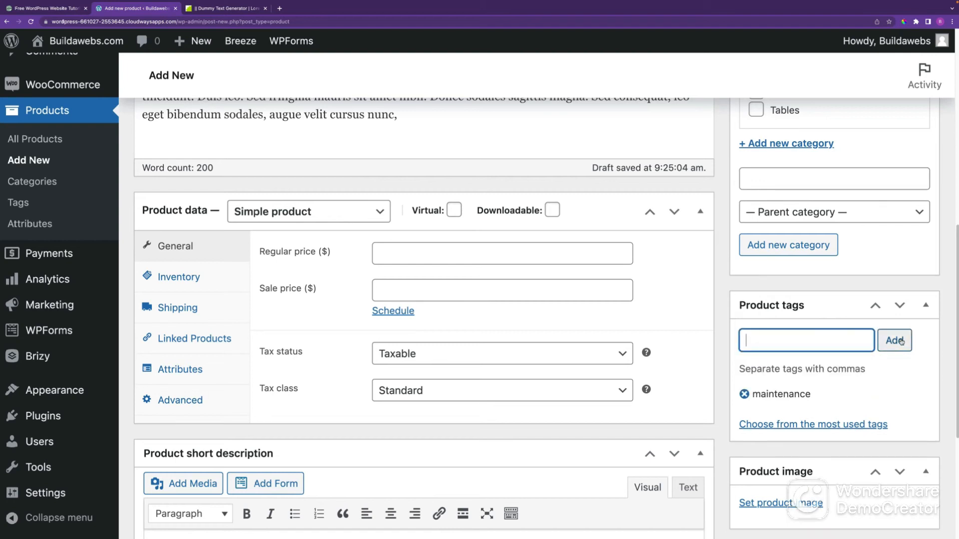
{"action": "left_click", "coordinate": [809, 425]}
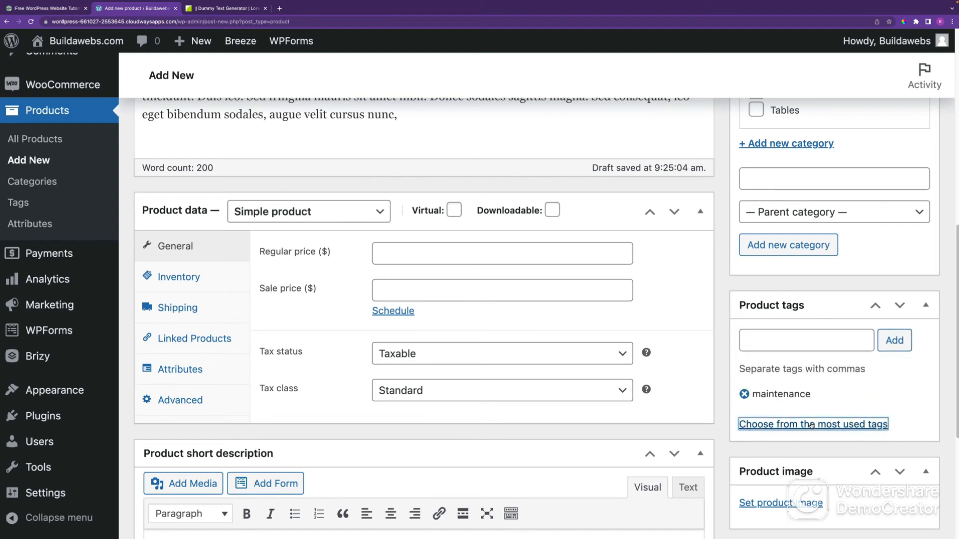
{"action": "left_click", "coordinate": [802, 503]}
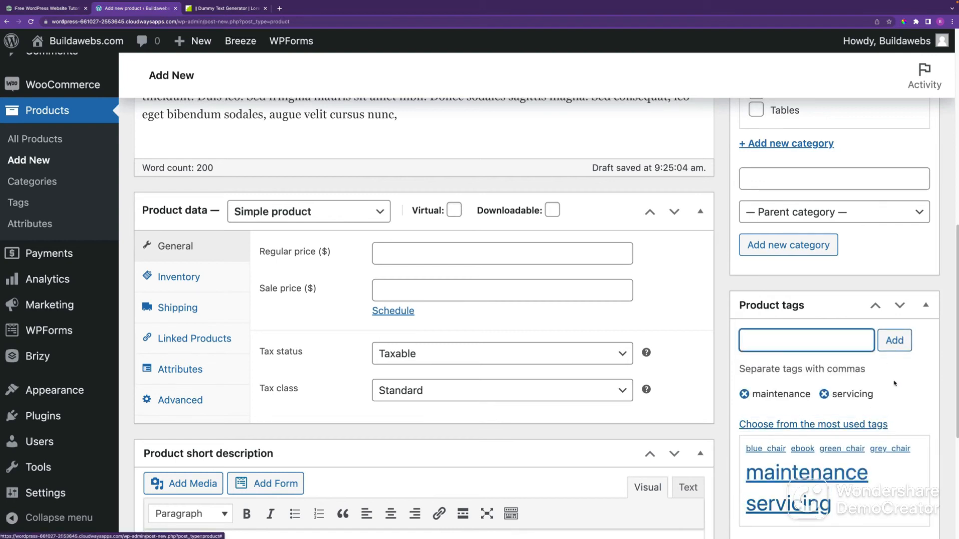
{"action": "left_click", "coordinate": [787, 342]}
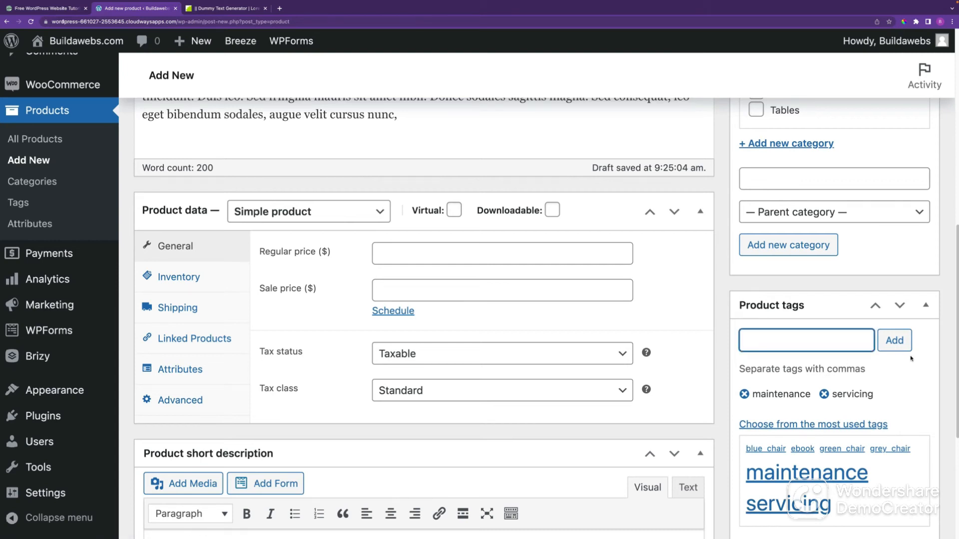
Set the cleaning bucket picture bucket-g488f20faf_1280.png from the media library as the product image
{"action": "left_click_drag", "start_coordinate": [956, 358], "coordinate": [952, 387]}
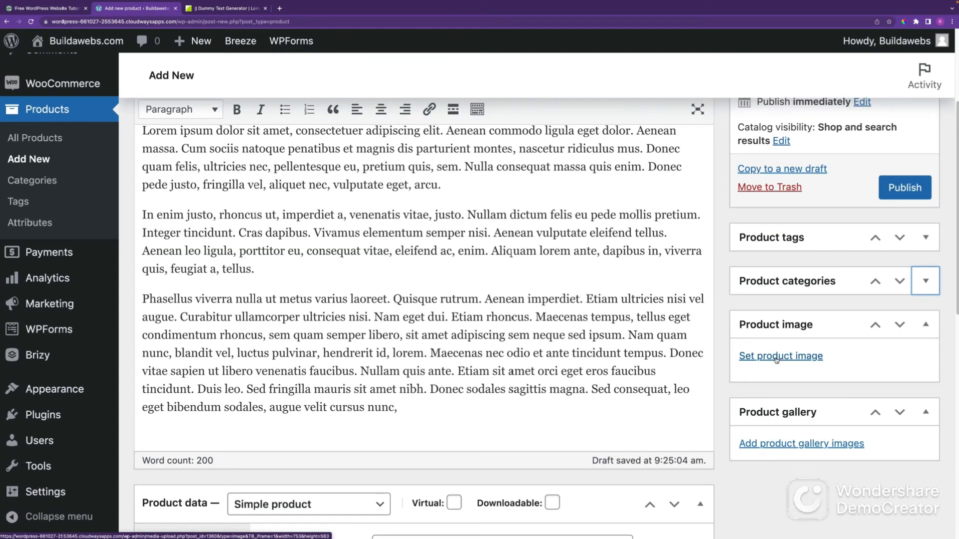
{"action": "left_click", "coordinate": [776, 357]}
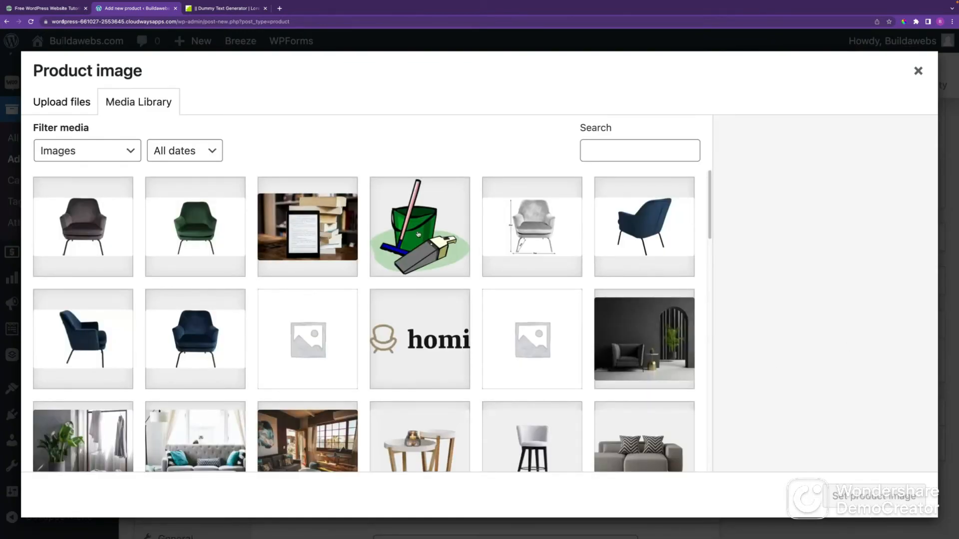
{"action": "left_click", "coordinate": [418, 235]}
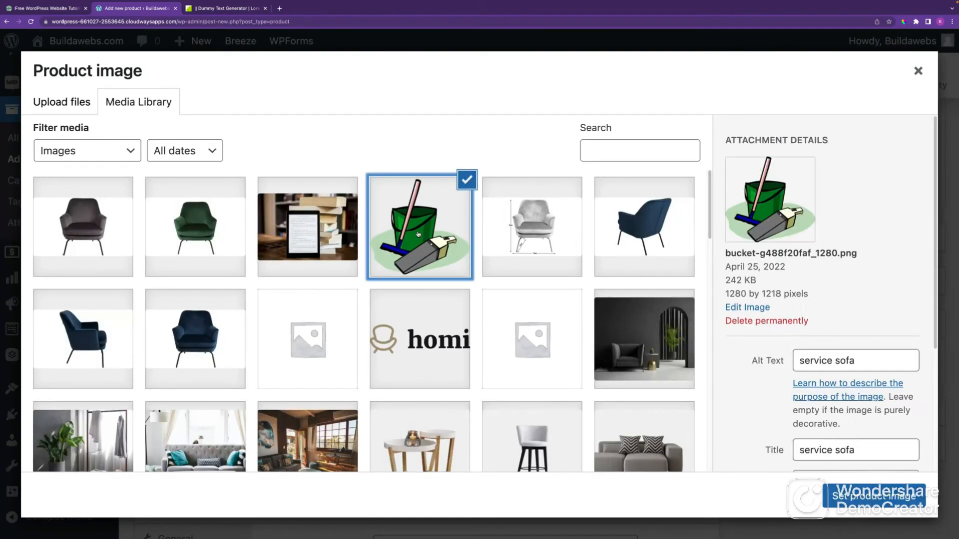
{"action": "left_click", "coordinate": [871, 497]}
{"action": "left_click_drag", "start_coordinate": [955, 326], "coordinate": [955, 434]}
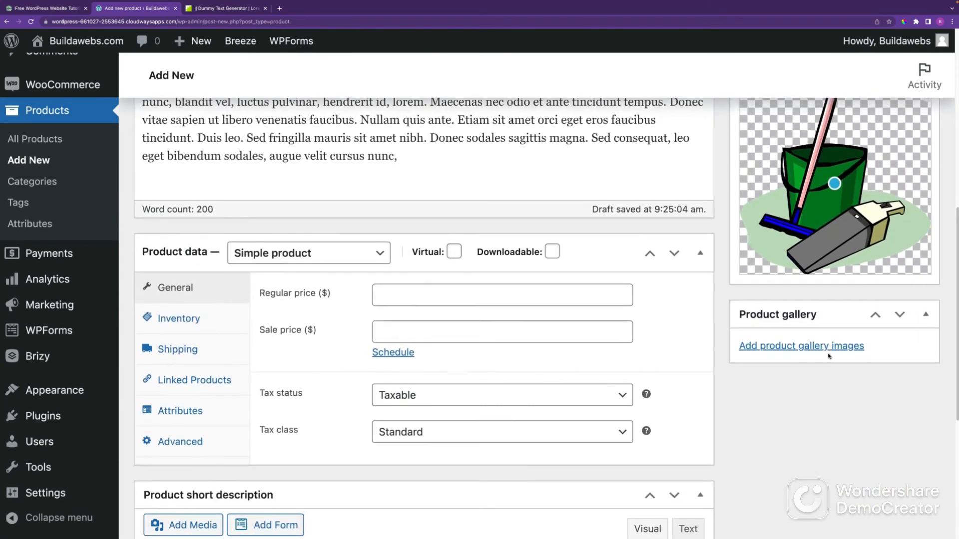
{"action": "left_click", "coordinate": [802, 347]}
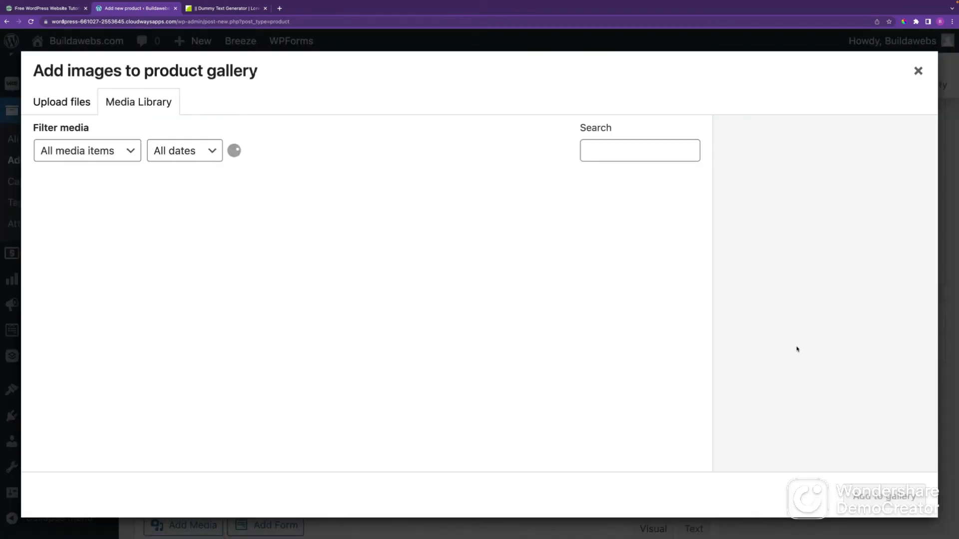
{"action": "left_click", "coordinate": [117, 231]}
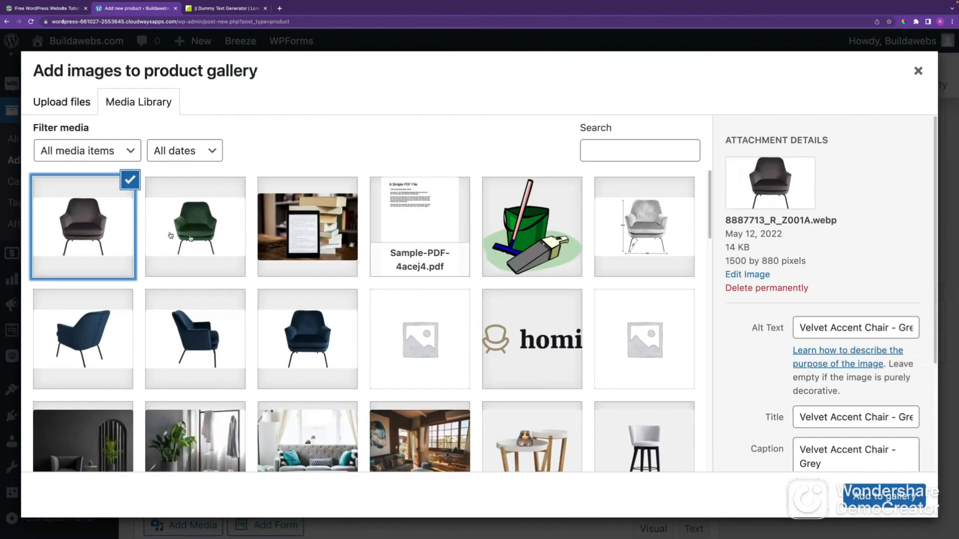
{"action": "left_click", "coordinate": [190, 241]}
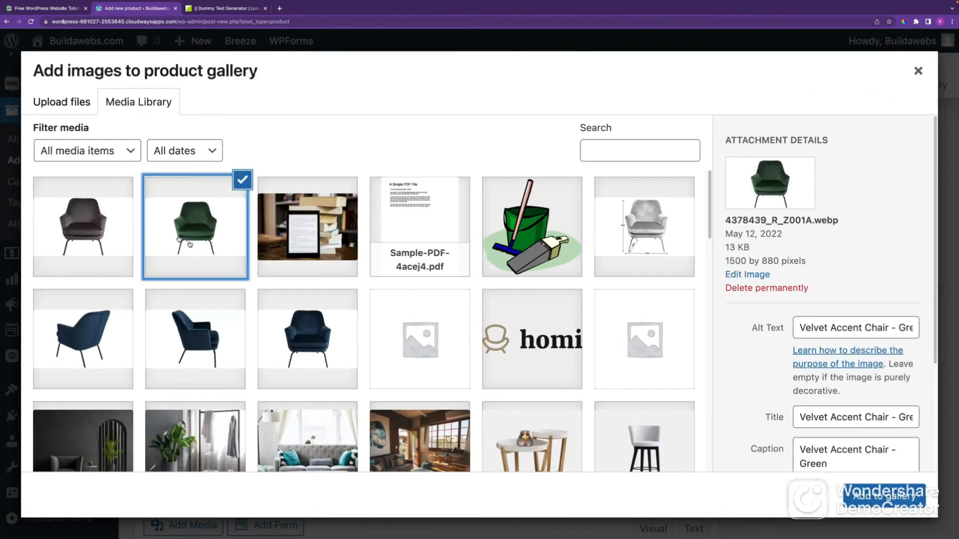
{"action": "left_click", "coordinate": [918, 71]}
Write the product short description "Check out this cleaning and repair package."
{"action": "scroll", "coordinate": [763, 434], "scroll_direction": "down", "scroll_amount": 5}
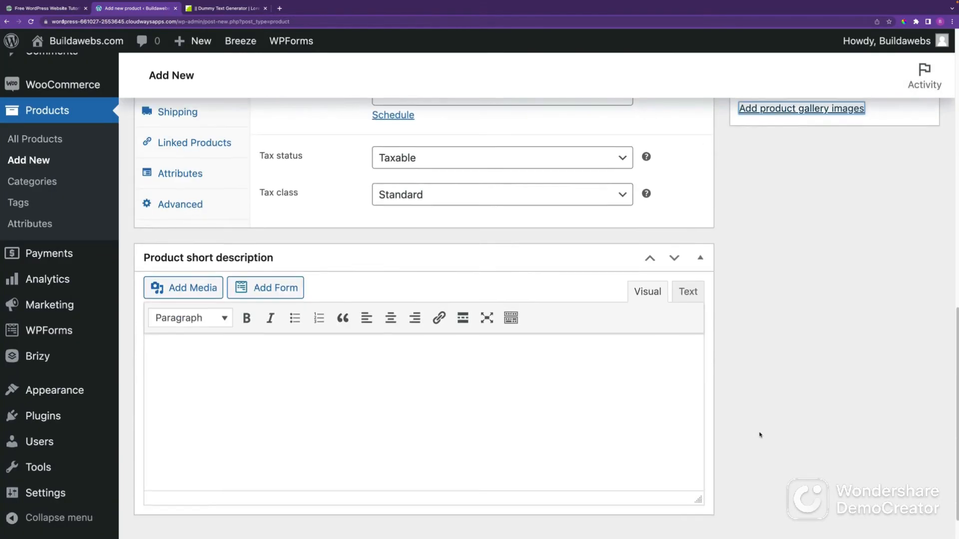
{"action": "scroll", "coordinate": [299, 370], "scroll_direction": "down", "scroll_amount": 1}
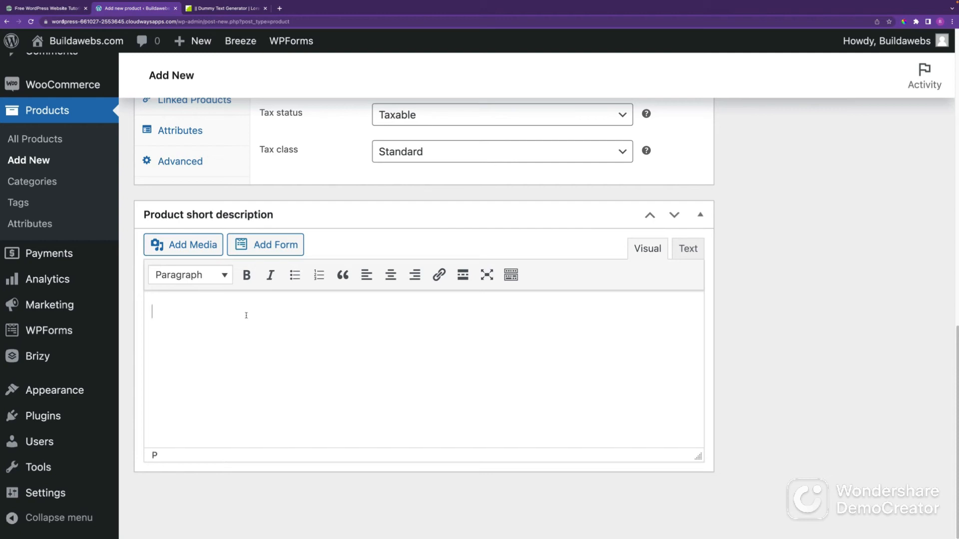
{"action": "type", "text": "Check out this cleaning and repair package."}
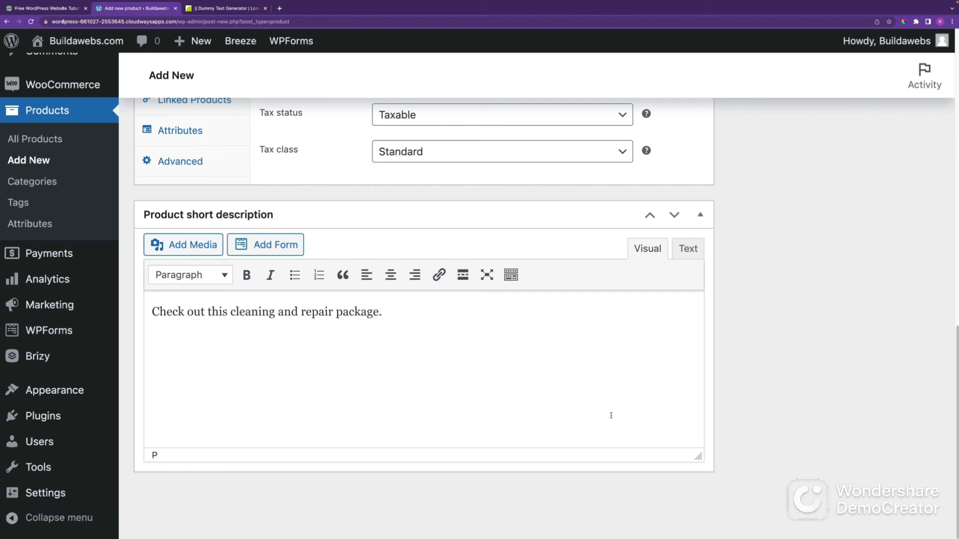
Set the product type in the product data to Simple subscription
{"action": "left_click_drag", "start_coordinate": [957, 382], "coordinate": [954, 181]}
{"action": "left_click_drag", "start_coordinate": [954, 182], "coordinate": [952, 220]}
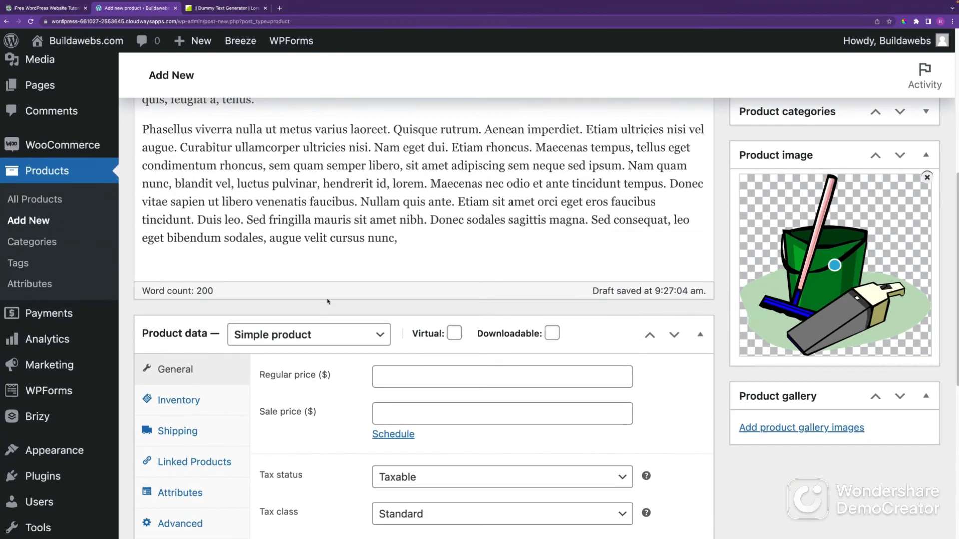
{"action": "left_click", "coordinate": [319, 339]}
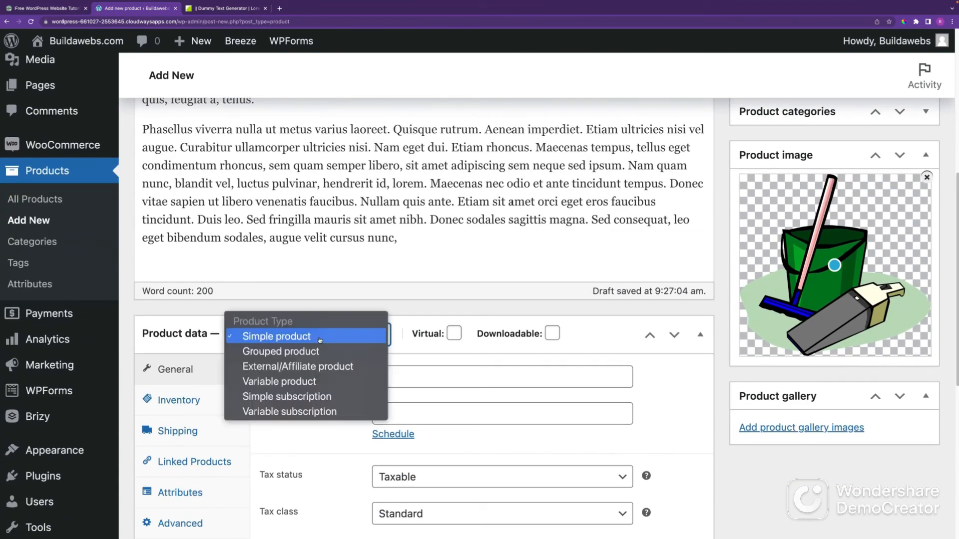
{"action": "left_click", "coordinate": [317, 403]}
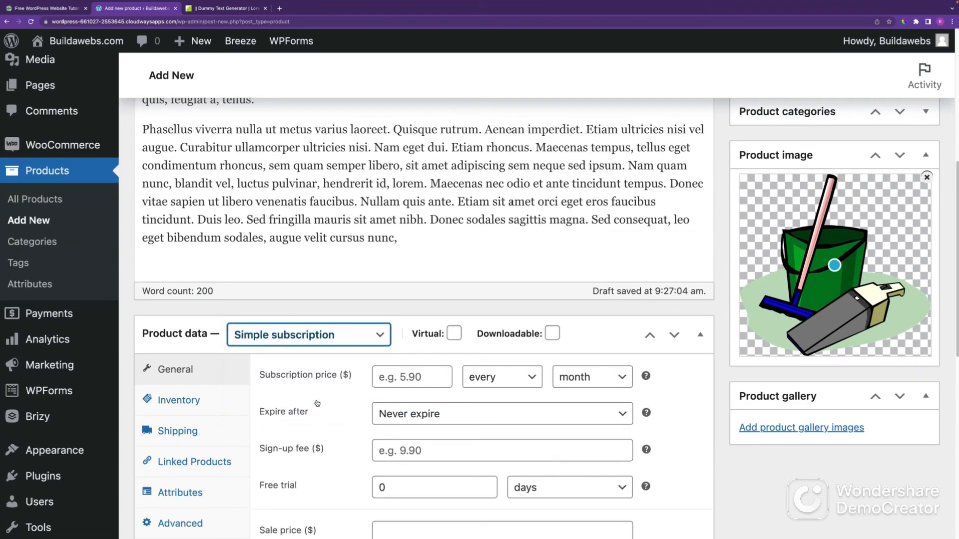
Toggle the Virtual option to compare the available product data sections, leaving the subscription marked as virtual
{"action": "left_click", "coordinate": [454, 334]}
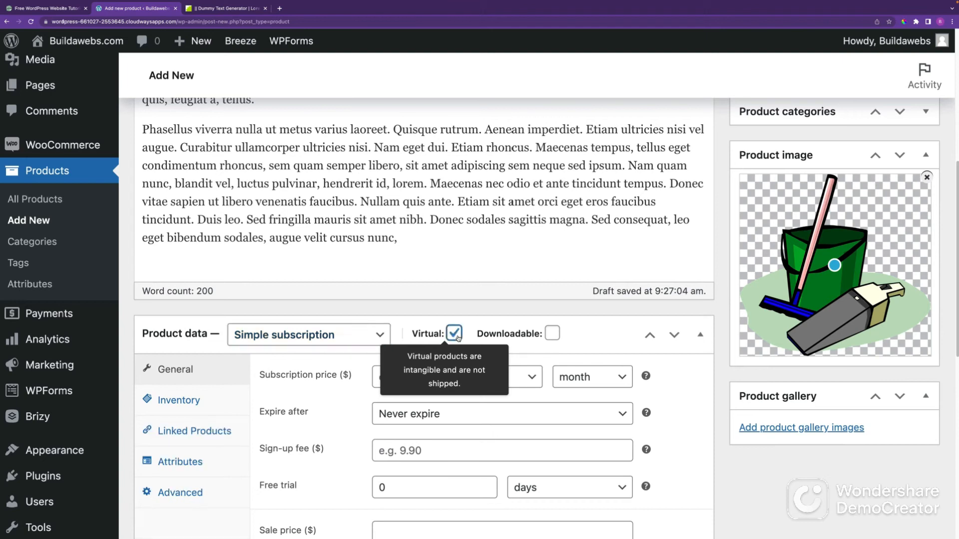
{"action": "left_click", "coordinate": [458, 338]}
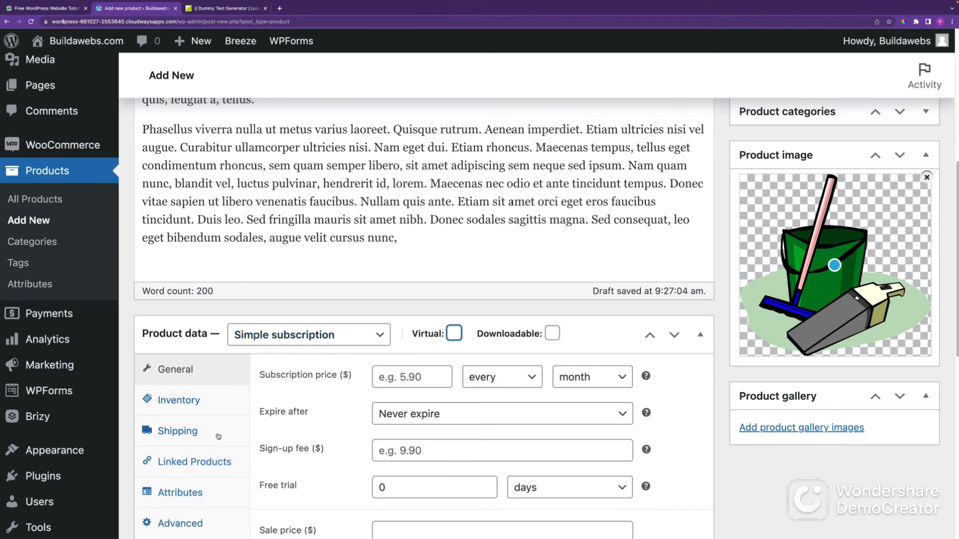
{"action": "left_click", "coordinate": [460, 339]}
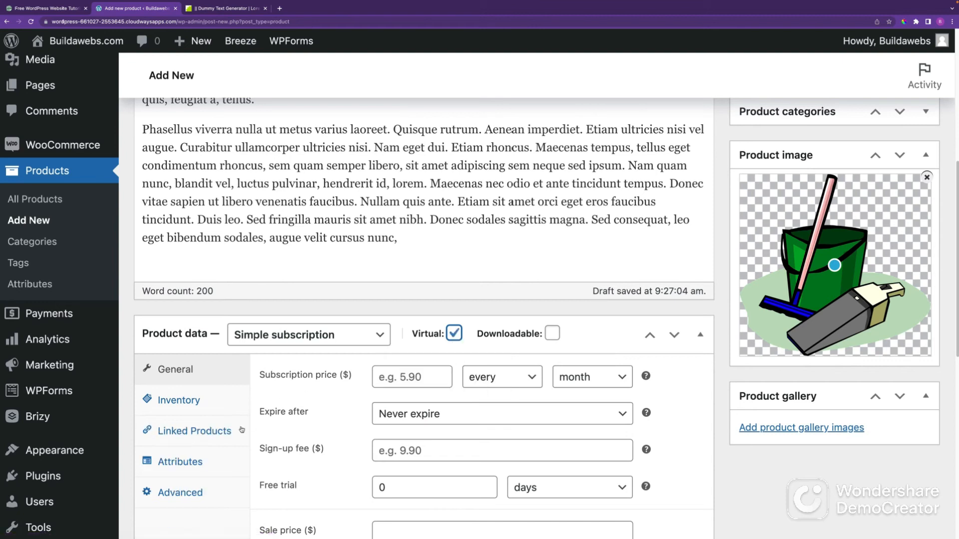
{"action": "left_click", "coordinate": [458, 338]}
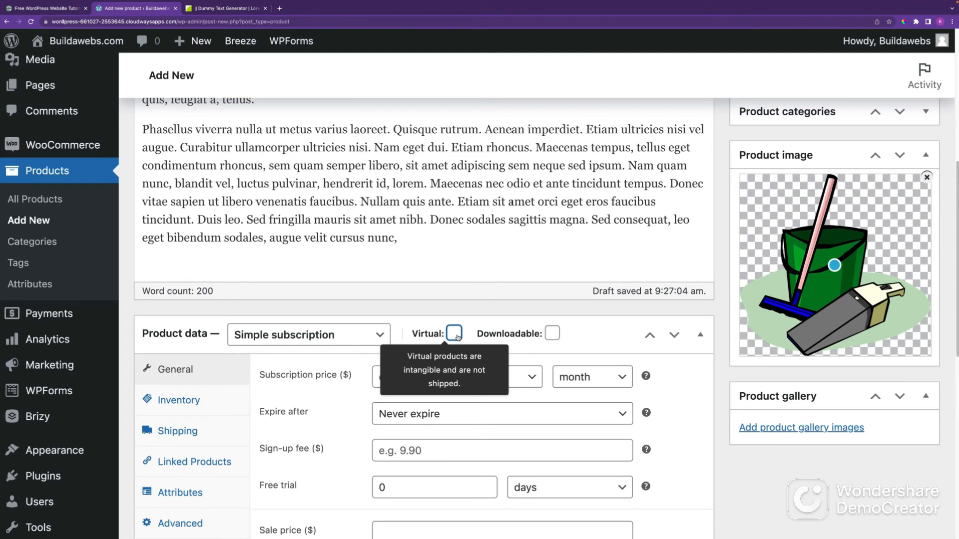
{"action": "left_click", "coordinate": [458, 338]}
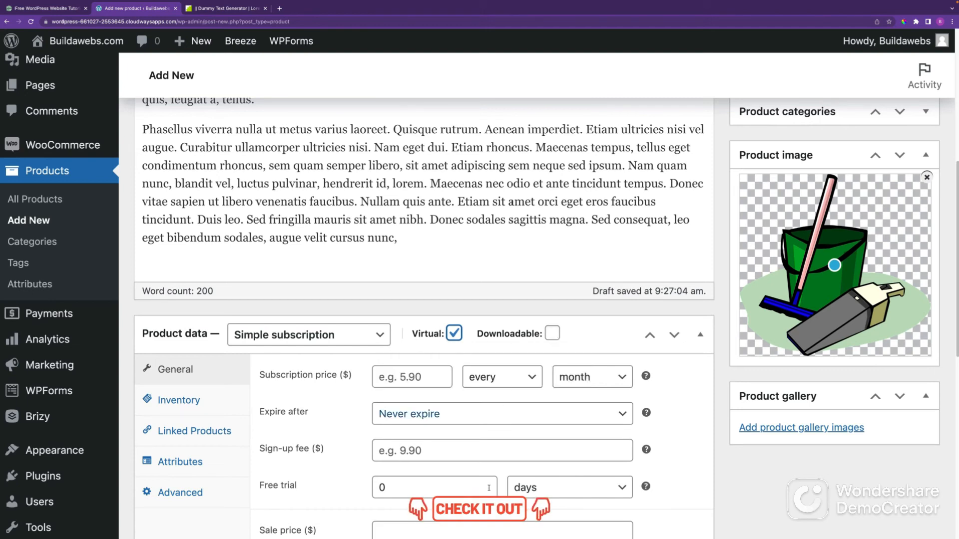
Set the subscription price to $100 every year and review the expiry choices, keeping Never expire
{"action": "left_click", "coordinate": [411, 370]}
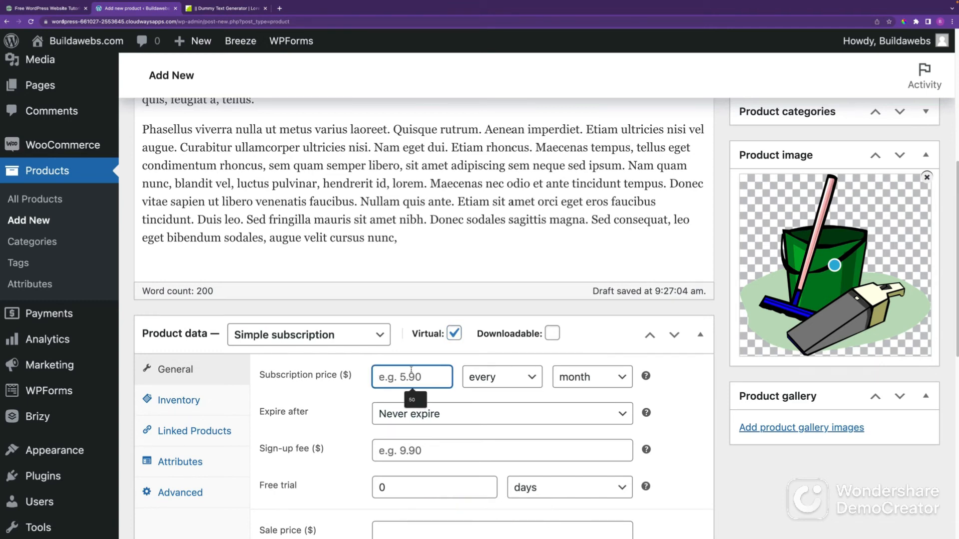
{"action": "type", "text": "100"}
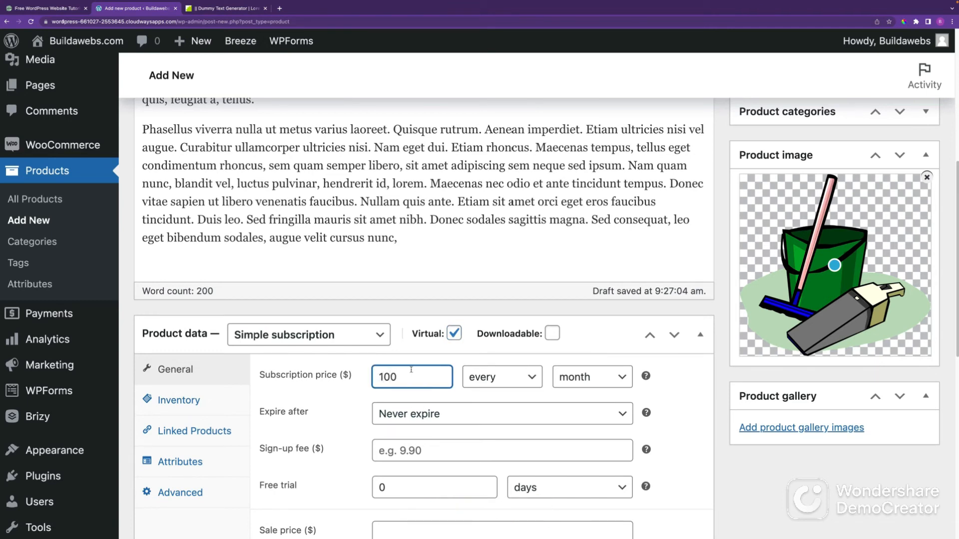
{"action": "left_click", "coordinate": [599, 381]}
{"action": "left_click", "coordinate": [588, 395]}
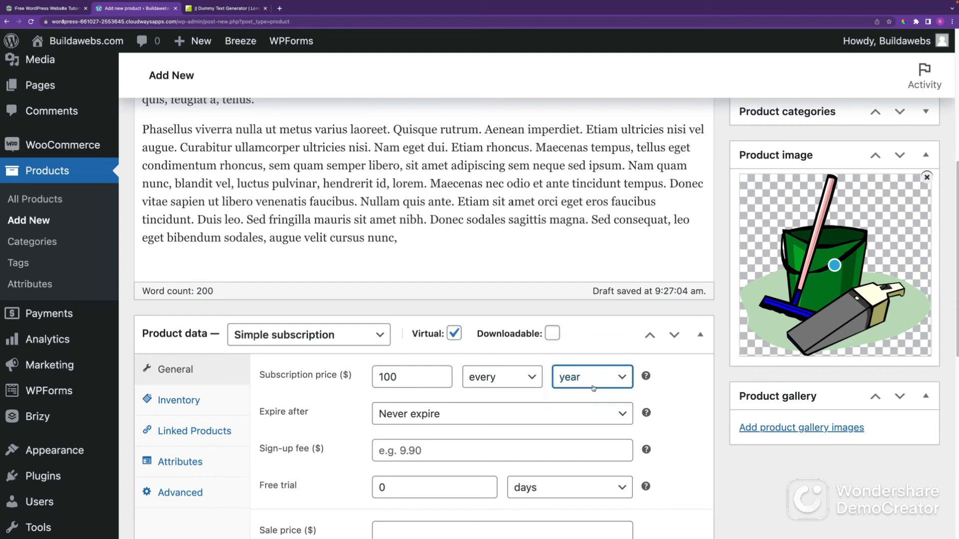
{"action": "left_click", "coordinate": [594, 384]}
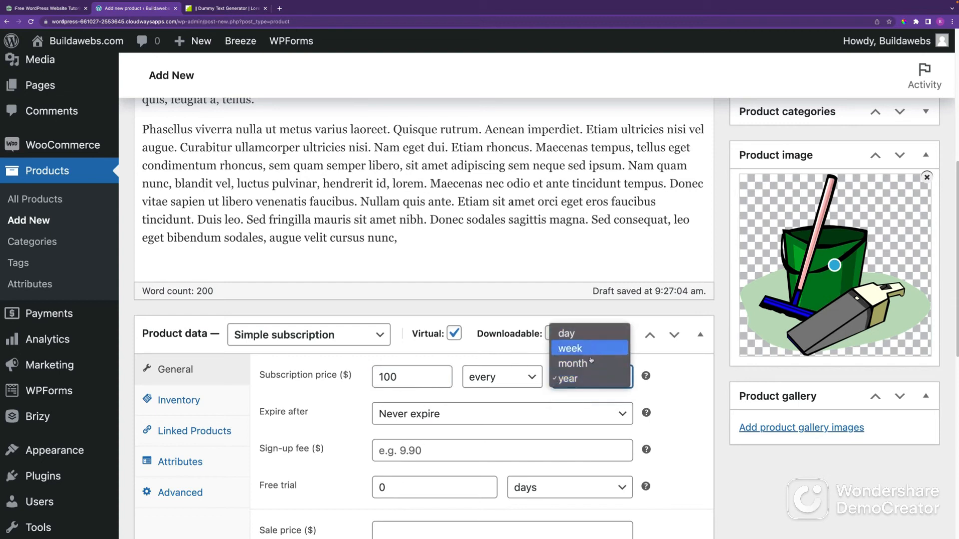
{"action": "left_click", "coordinate": [680, 390]}
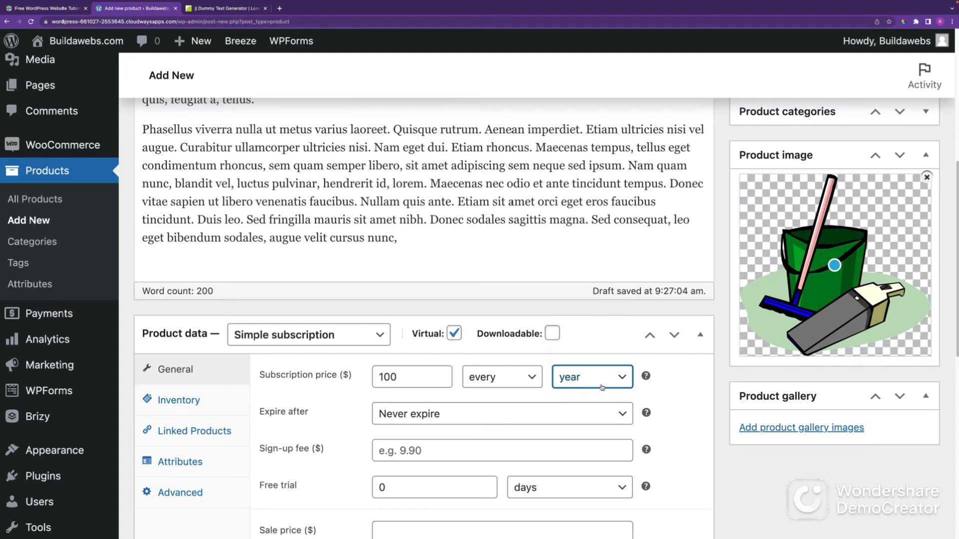
{"action": "left_click", "coordinate": [449, 417]}
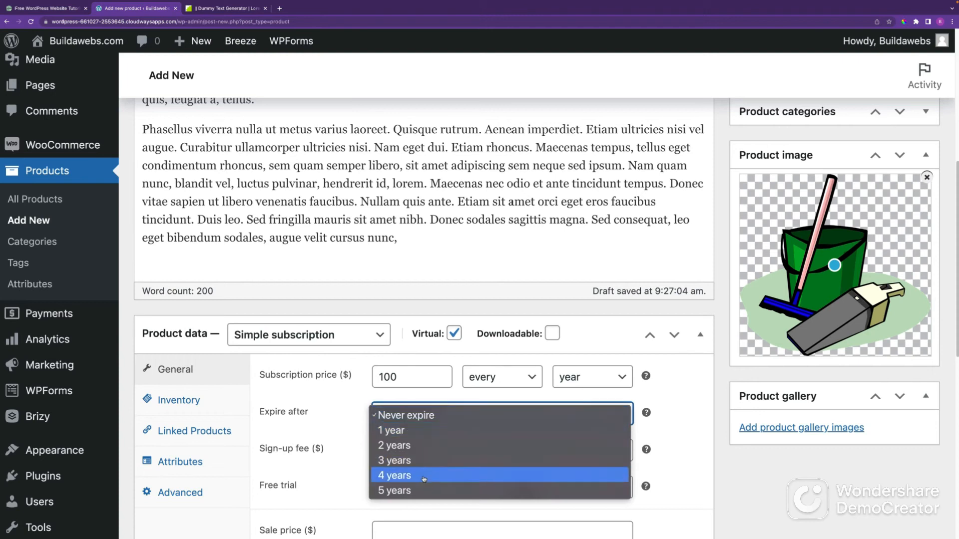
{"action": "left_click", "coordinate": [680, 431]}
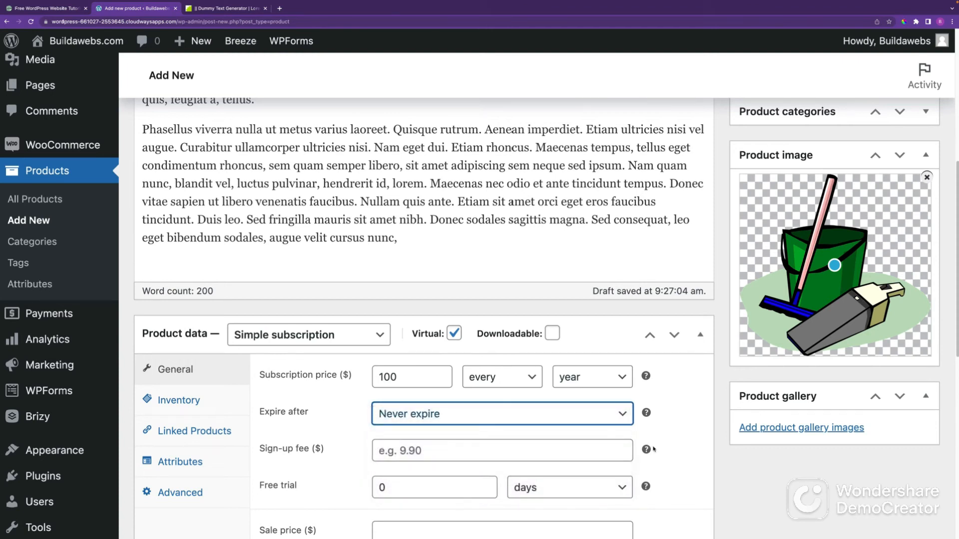
{"action": "scroll", "coordinate": [552, 417], "scroll_direction": "down", "scroll_amount": 3}
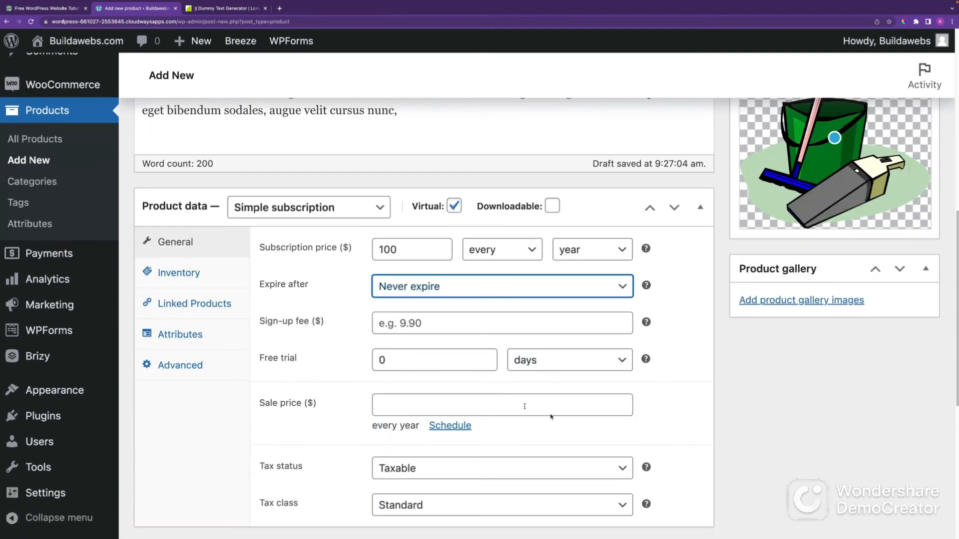
{"action": "left_click", "coordinate": [438, 324]}
{"action": "type", "text": "10"}
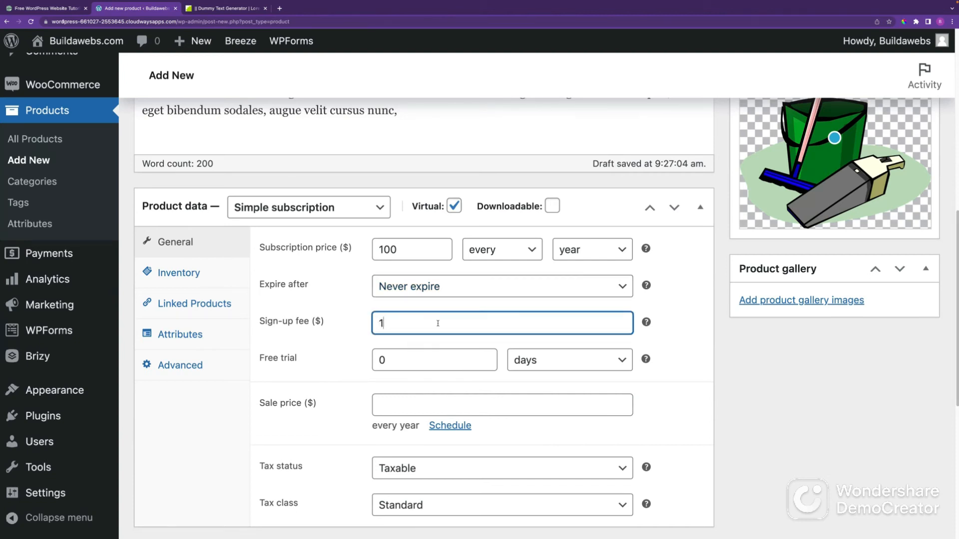
{"action": "key", "text": "BackSpace"}
{"action": "key", "text": "BackSpace"}
{"action": "left_click", "coordinate": [678, 333]}
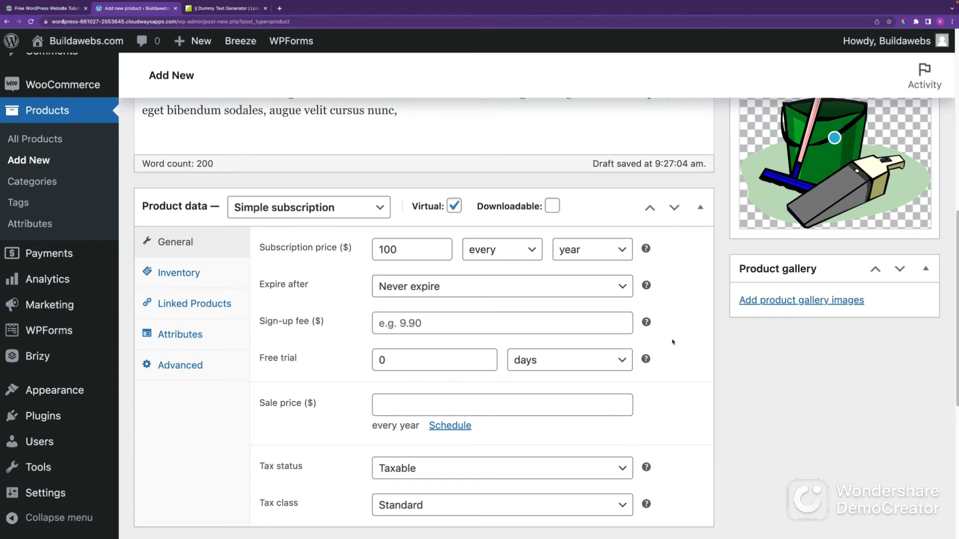
Try a free trial of 30 days and clear the free trial length again
{"action": "scroll", "coordinate": [549, 347], "scroll_direction": "down", "scroll_amount": 1}
{"action": "left_click", "coordinate": [414, 345]}
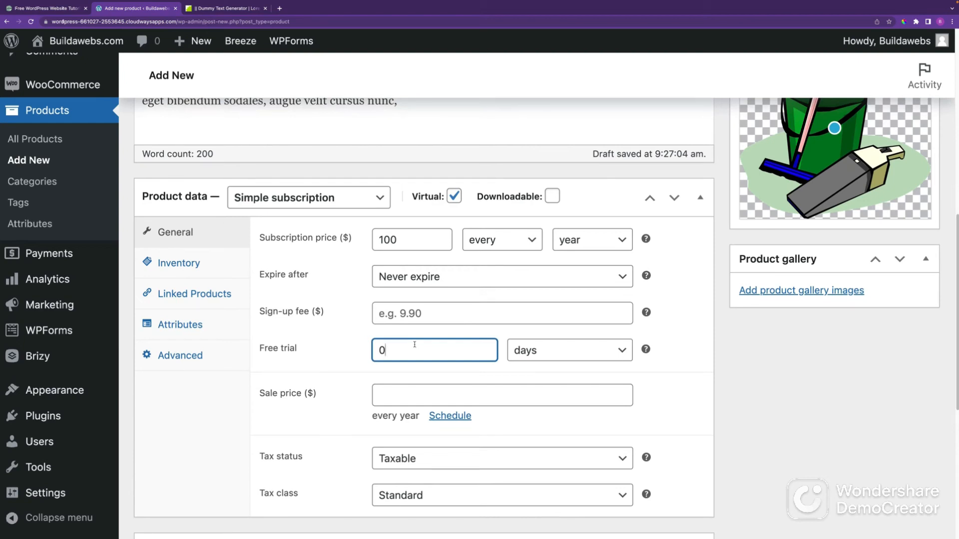
{"action": "key", "text": "BackSpace"}
{"action": "type", "text": "30"}
{"action": "left_click", "coordinate": [681, 353]}
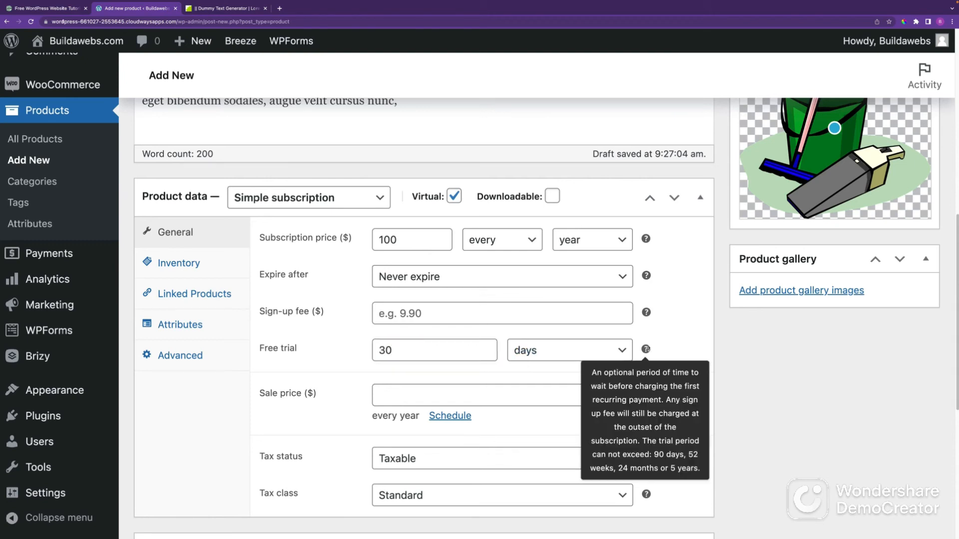
{"action": "left_click_drag", "start_coordinate": [421, 354], "coordinate": [308, 344]}
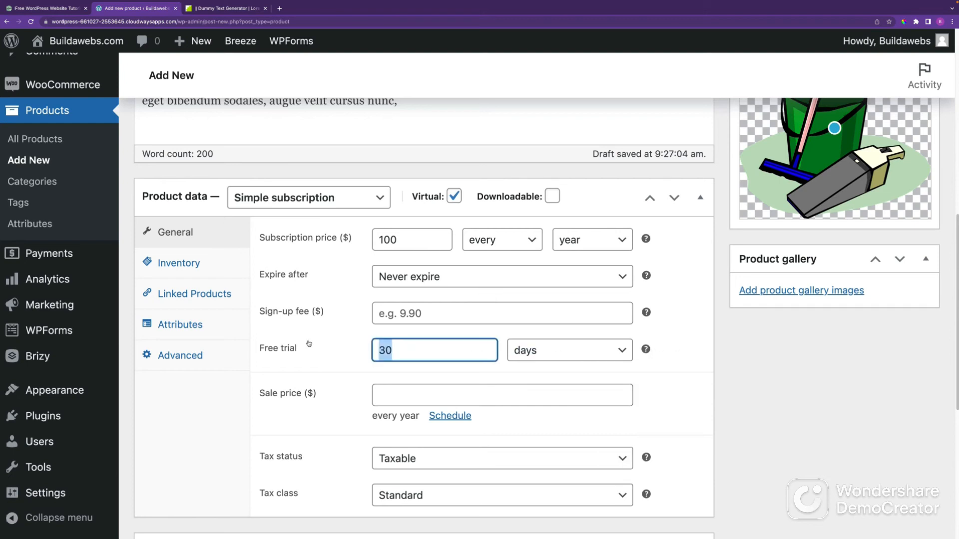
{"action": "key", "text": "BackSpace"}
Set the subscription's sale price to $90 and review the tax status choices, keeping Taxable
{"action": "left_click", "coordinate": [418, 398]}
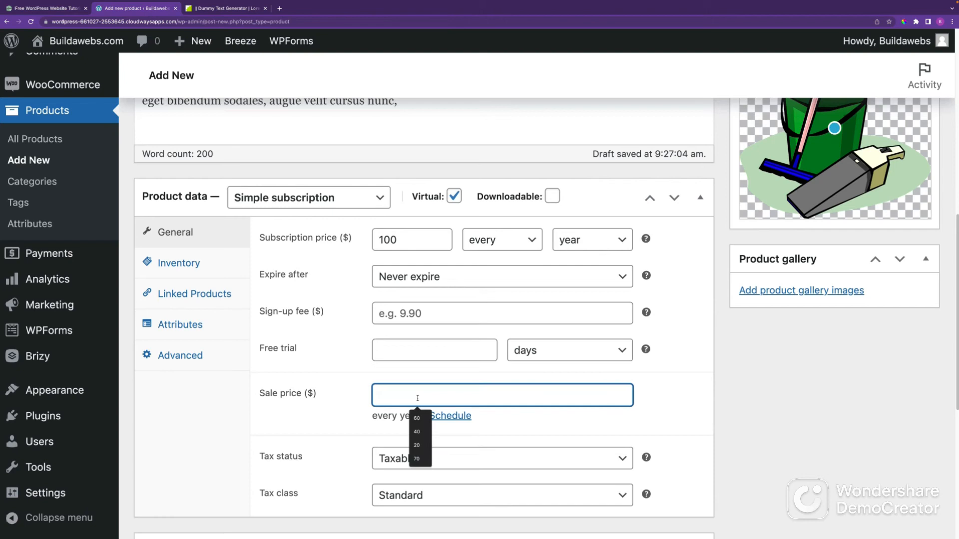
{"action": "type", "text": "90"}
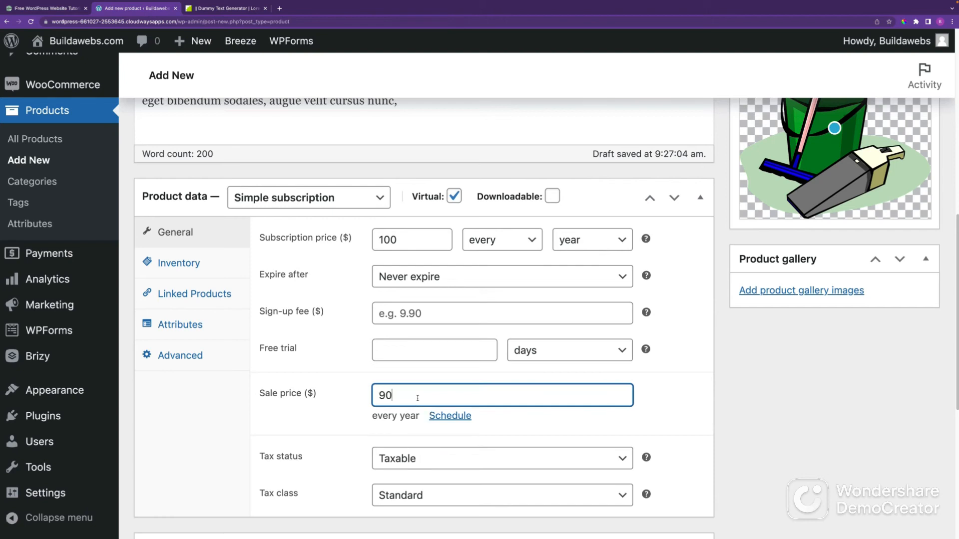
{"action": "left_click", "coordinate": [644, 426]}
{"action": "scroll", "coordinate": [413, 411], "scroll_direction": "down", "scroll_amount": 1}
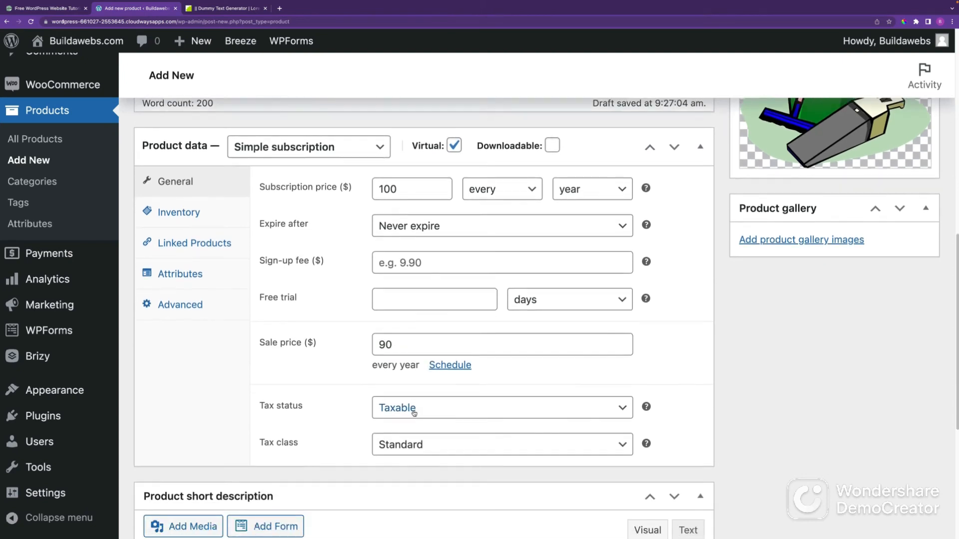
{"action": "left_click", "coordinate": [414, 411]}
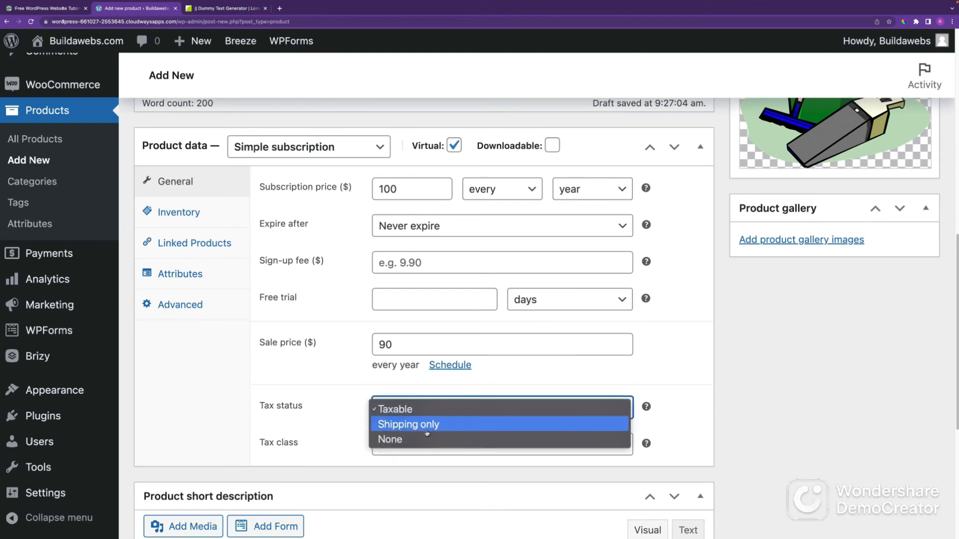
{"action": "left_click", "coordinate": [680, 407]}
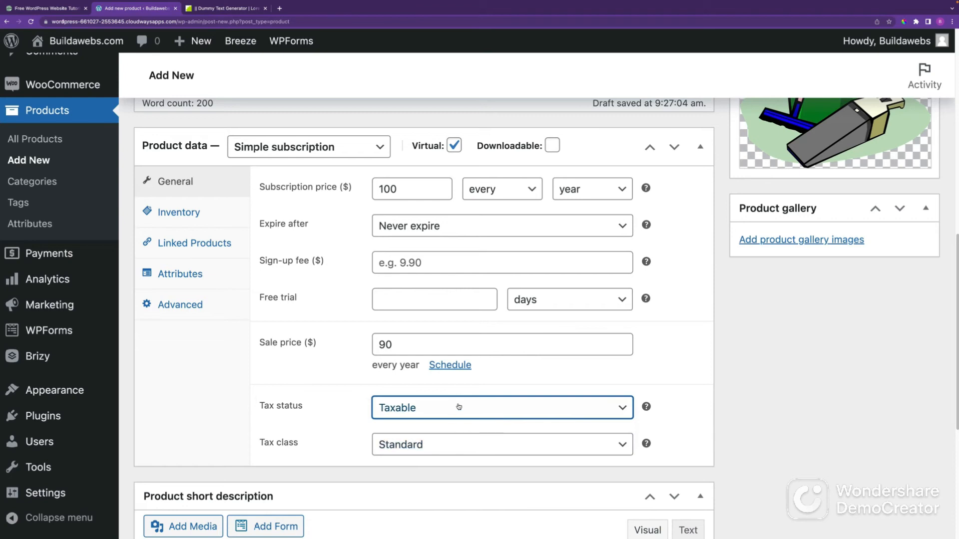
Enable stock management for the product in its inventory settings and set the stock quantity to 100
{"action": "left_click", "coordinate": [204, 214]}
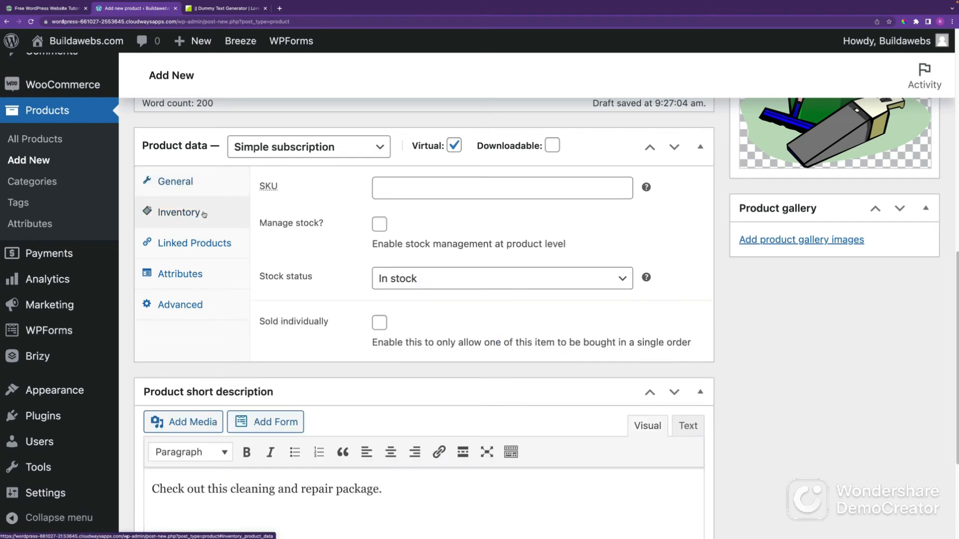
{"action": "left_click", "coordinate": [380, 225]}
{"action": "left_click_drag", "start_coordinate": [404, 278], "coordinate": [370, 278]}
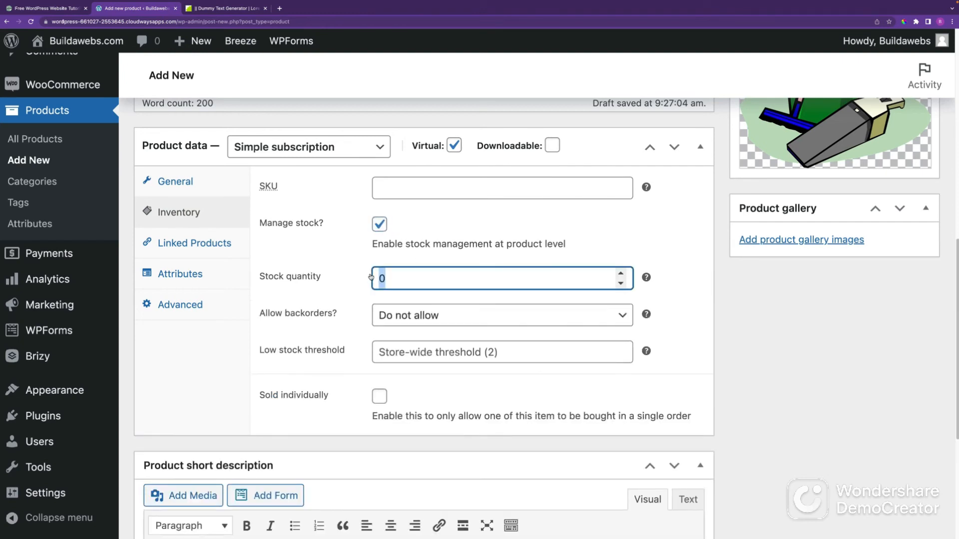
{"action": "type", "text": "100"}
{"action": "left_click", "coordinate": [657, 241]}
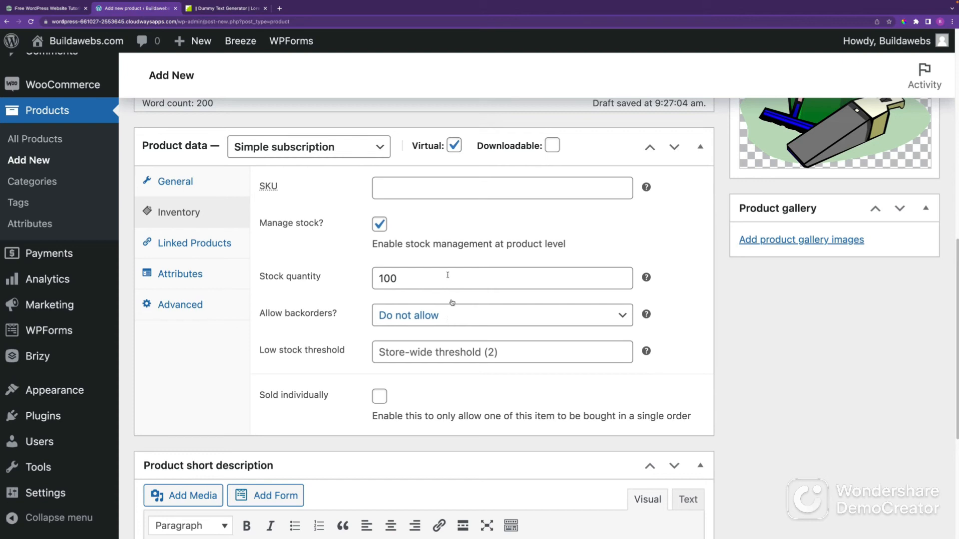
Search for "chair" among the linked upsell products without adding any of them
{"action": "left_click", "coordinate": [192, 245]}
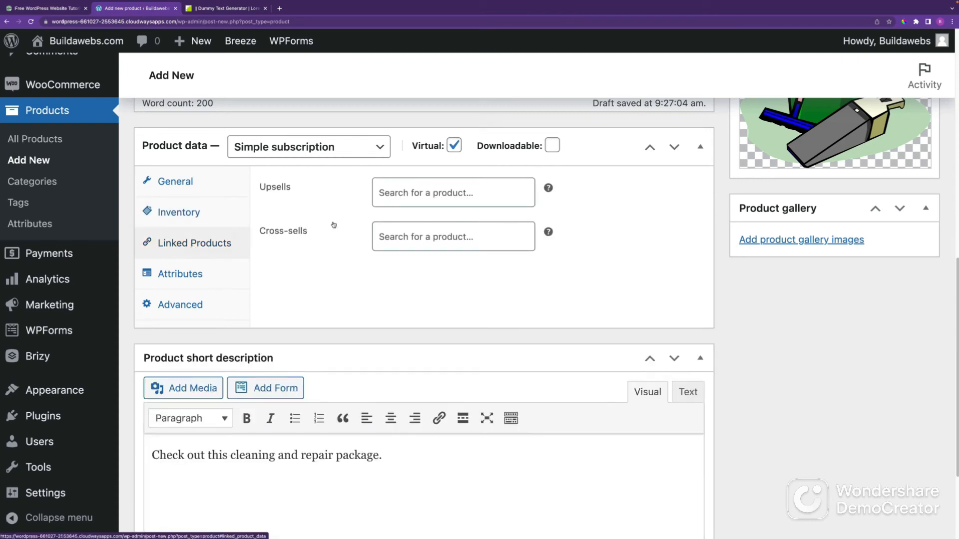
{"action": "left_click", "coordinate": [417, 193]}
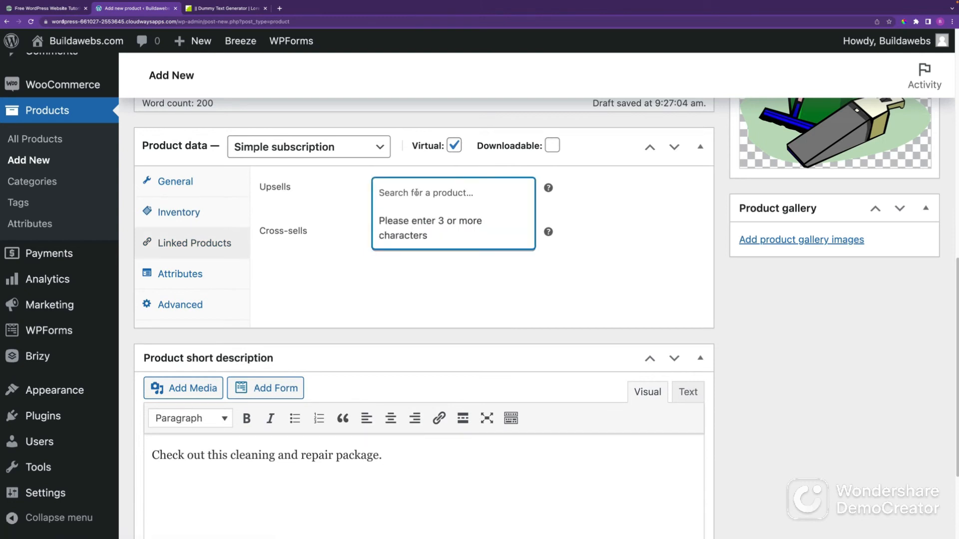
{"action": "type", "text": "chair"}
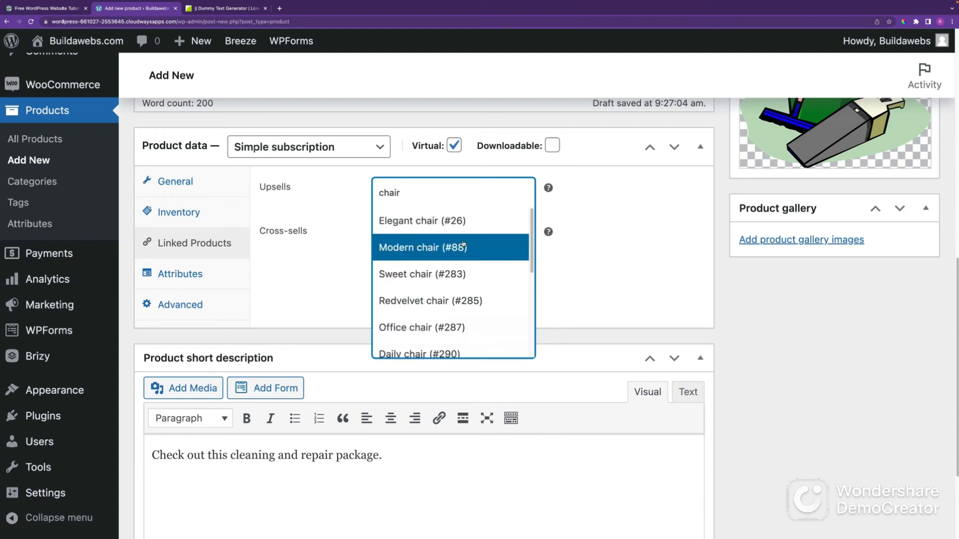
{"action": "left_click", "coordinate": [608, 267]}
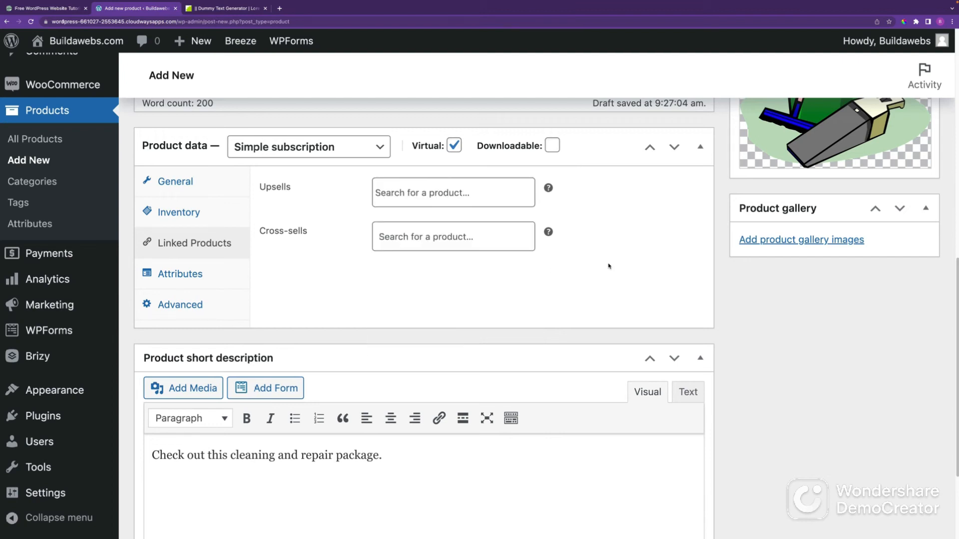
Search for "table" among the cross-sell products and add Wooden Table (#577) as a cross-sell
{"action": "left_click", "coordinate": [439, 236]}
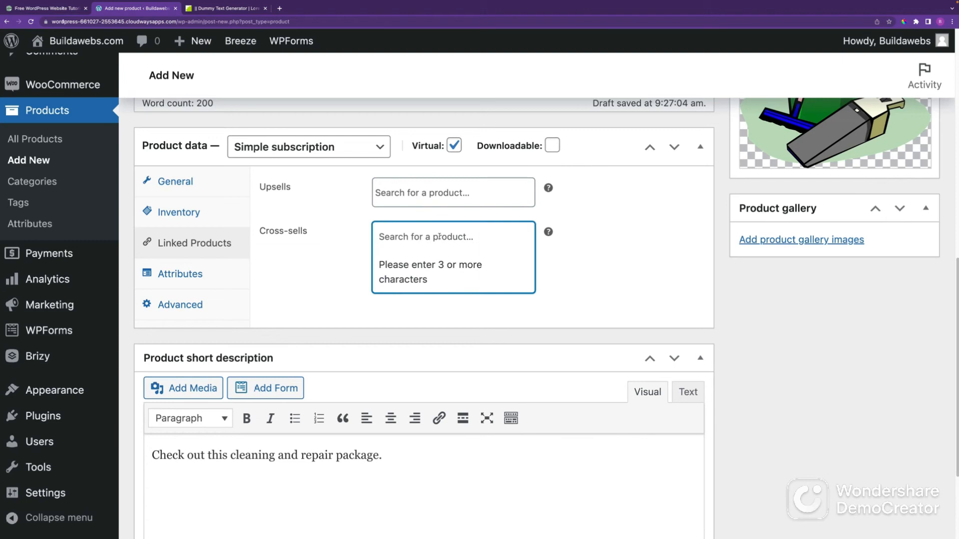
{"action": "type", "text": "table"}
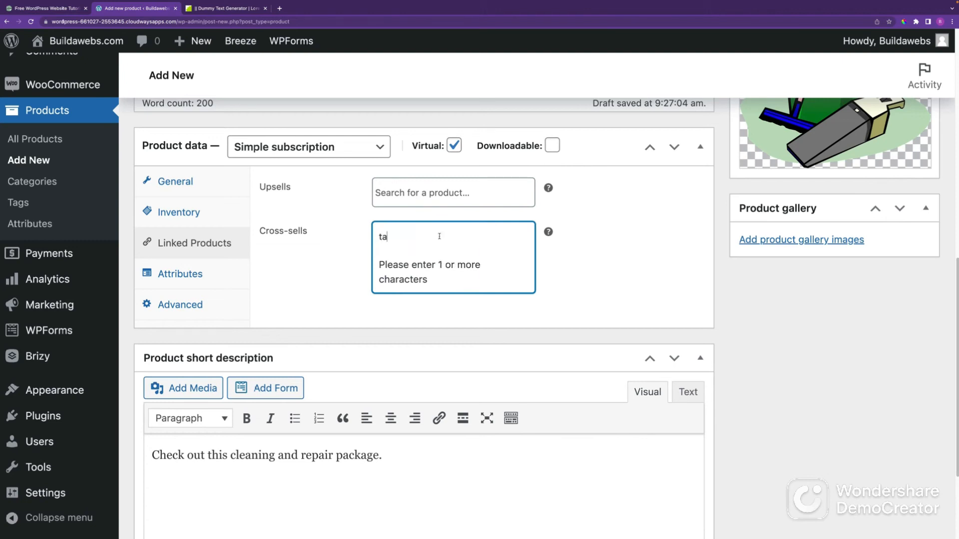
{"action": "key", "text": "BackSpace"}
{"action": "key", "text": "BackSpace"}
{"action": "type", "text": "le"}
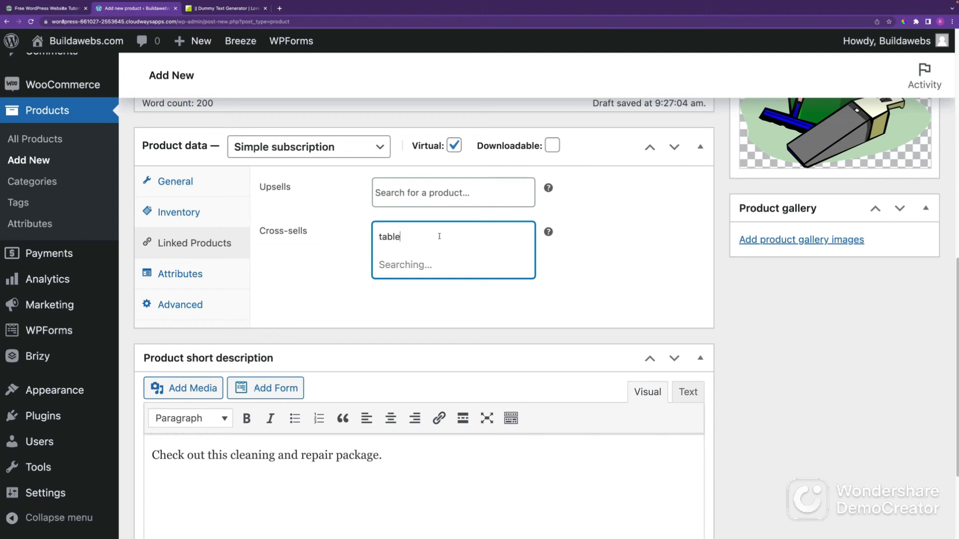
{"action": "left_click", "coordinate": [448, 264]}
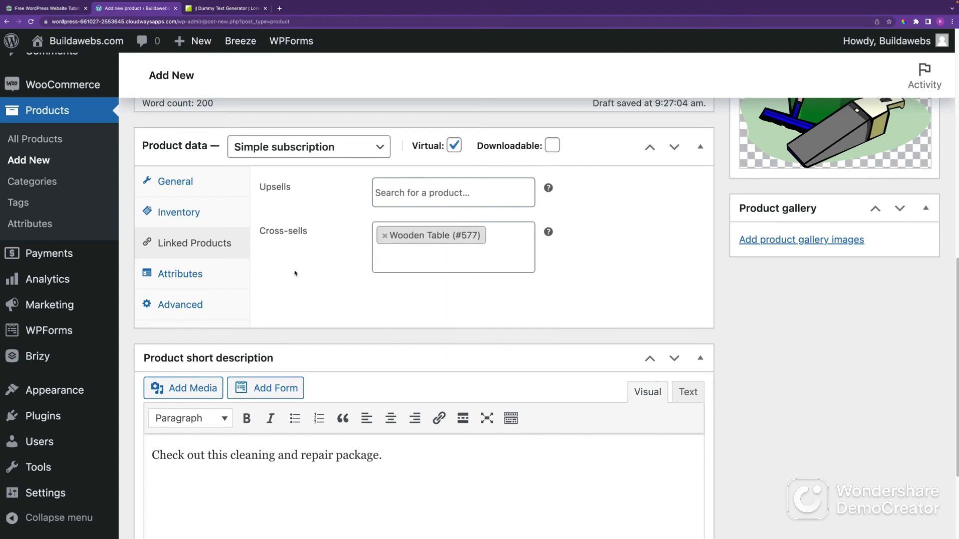
Save the "Cleaning and Repair" product as a draft
{"action": "scroll", "coordinate": [649, 360], "scroll_direction": "up", "scroll_amount": 3}
{"action": "scroll", "coordinate": [637, 327], "scroll_direction": "up", "scroll_amount": 7}
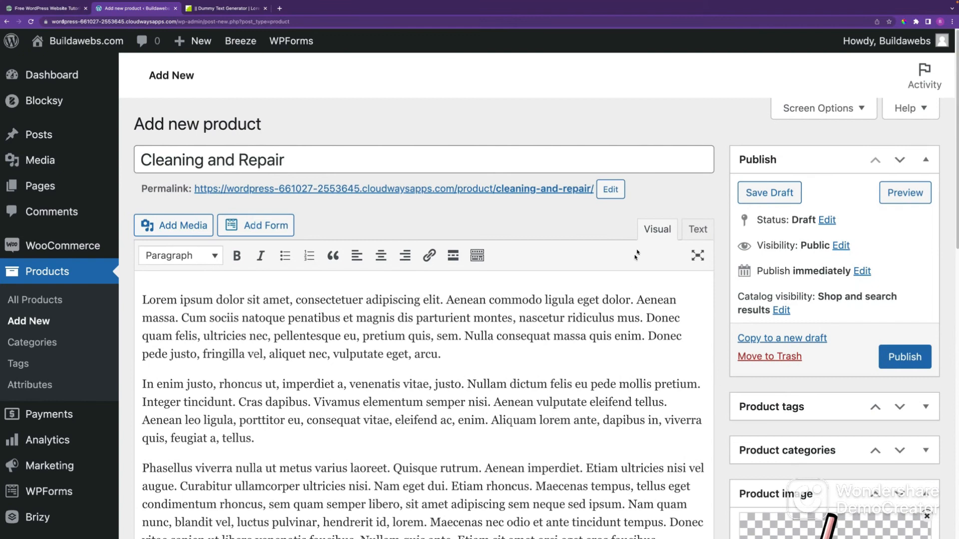
{"action": "left_click", "coordinate": [775, 195]}
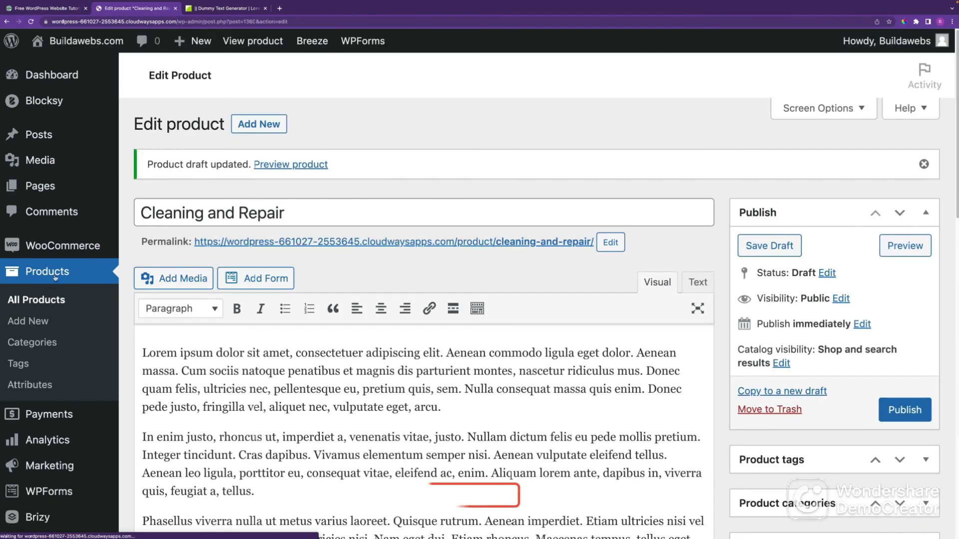
Find the "Cleaning and Repair" draft in the list of all products and reopen it for editing
{"action": "left_click", "coordinate": [57, 275]}
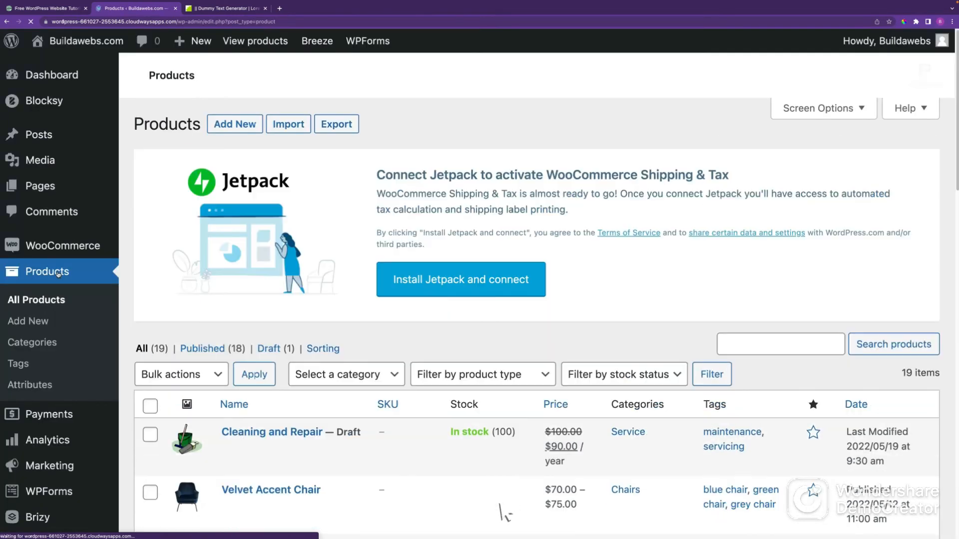
{"action": "scroll", "coordinate": [297, 419], "scroll_direction": "down", "scroll_amount": 2}
{"action": "scroll", "coordinate": [297, 419], "scroll_direction": "down", "scroll_amount": 3}
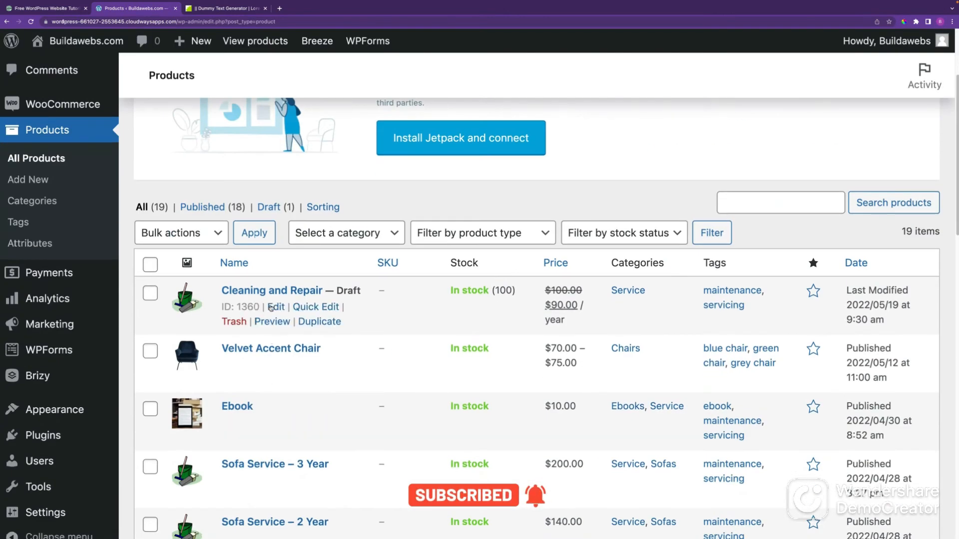
{"action": "left_click", "coordinate": [274, 307]}
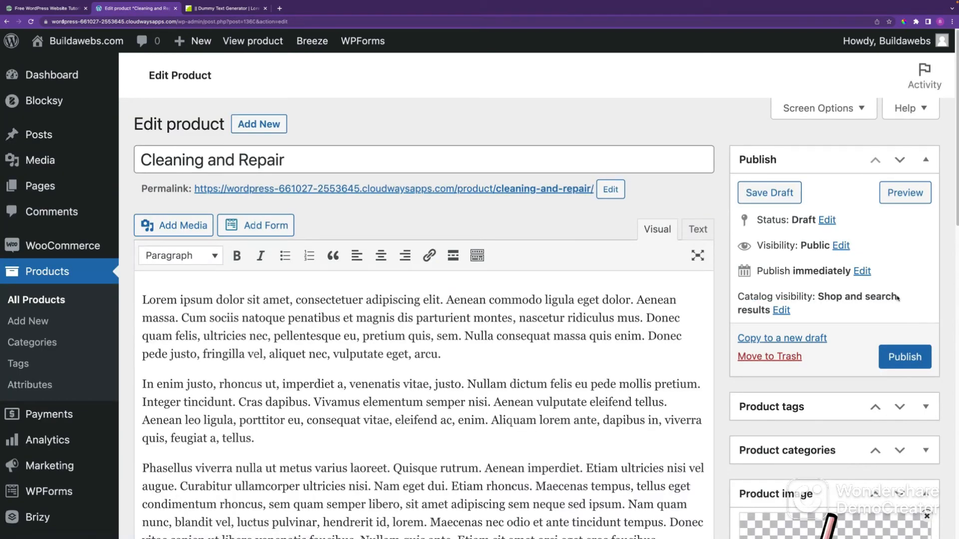
Schedule the "Cleaning and Repair" product to be published on June 19, 2022 at 09:00
{"action": "left_click", "coordinate": [861, 272]}
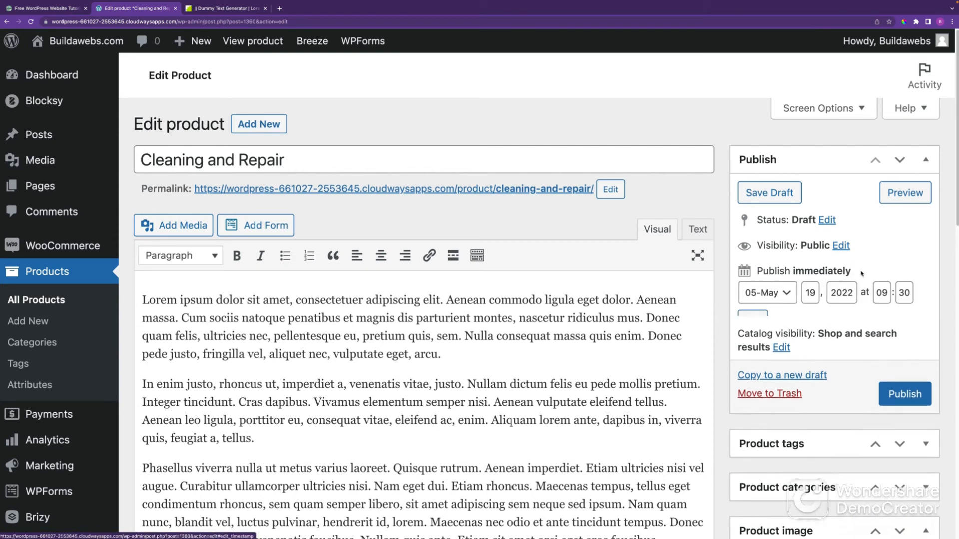
{"action": "left_click", "coordinate": [789, 299]}
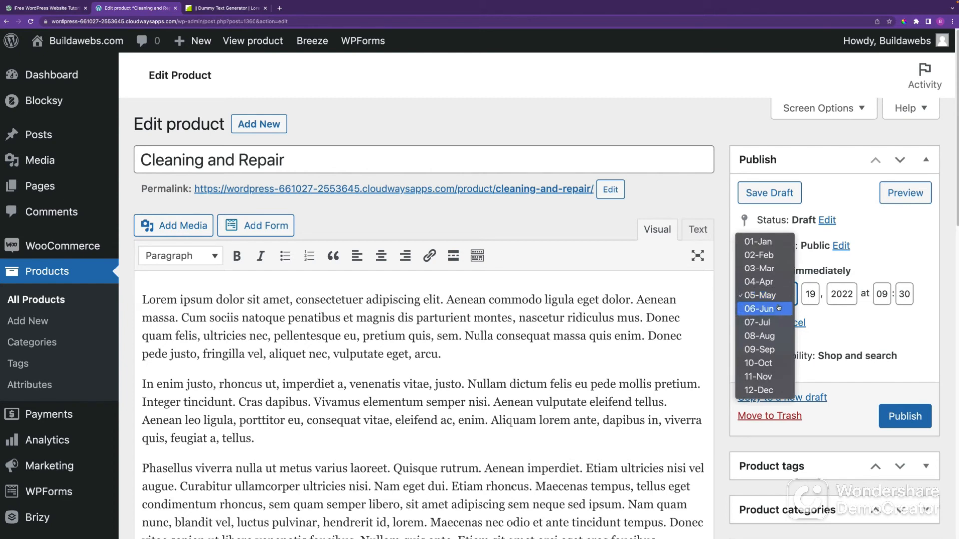
{"action": "left_click", "coordinate": [774, 311]}
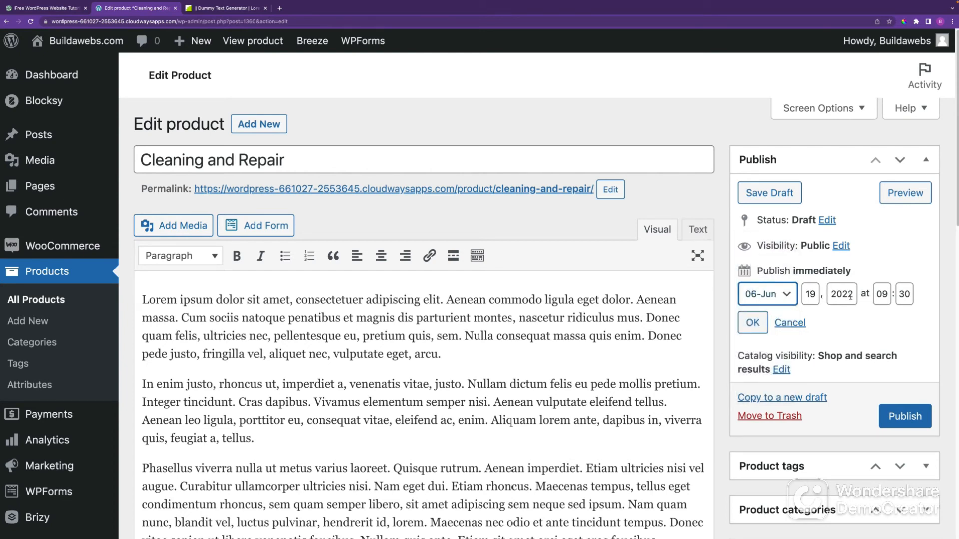
{"action": "double_click", "coordinate": [904, 295]}
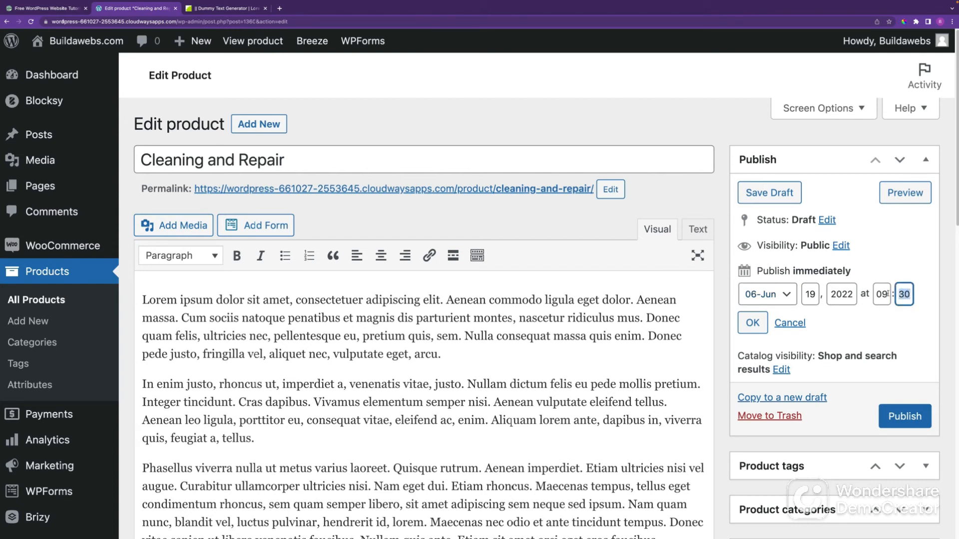
{"action": "type", "text": "00"}
{"action": "left_click", "coordinate": [880, 325]}
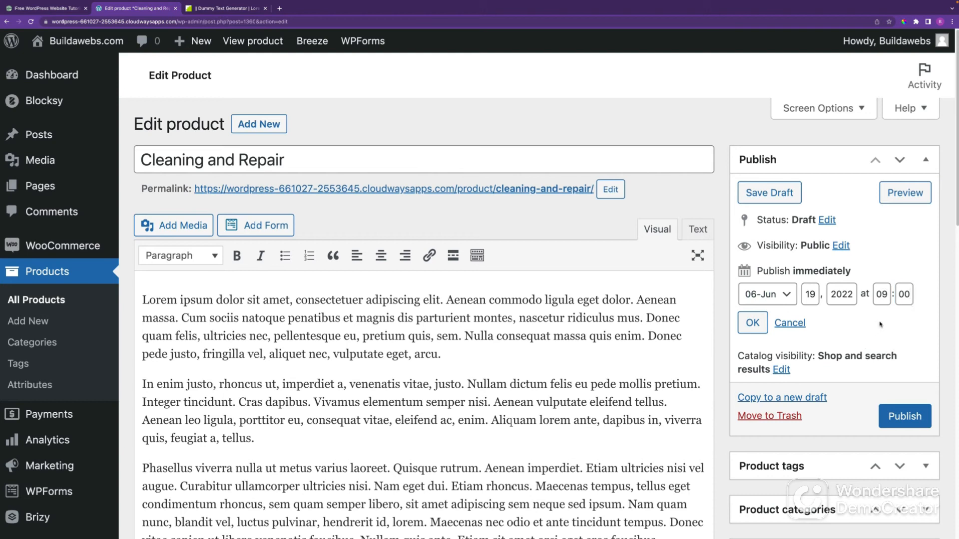
{"action": "left_click", "coordinate": [753, 323]}
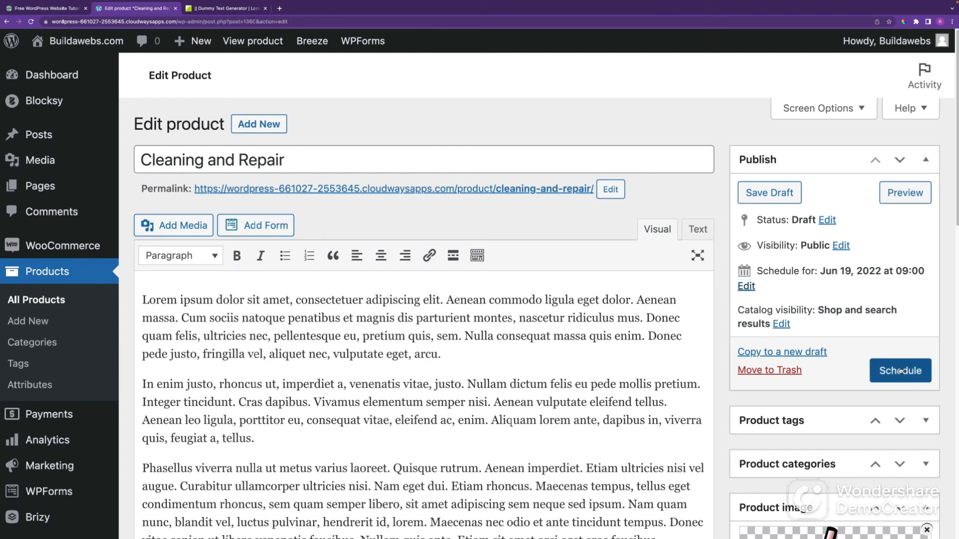
{"action": "left_click", "coordinate": [900, 370]}
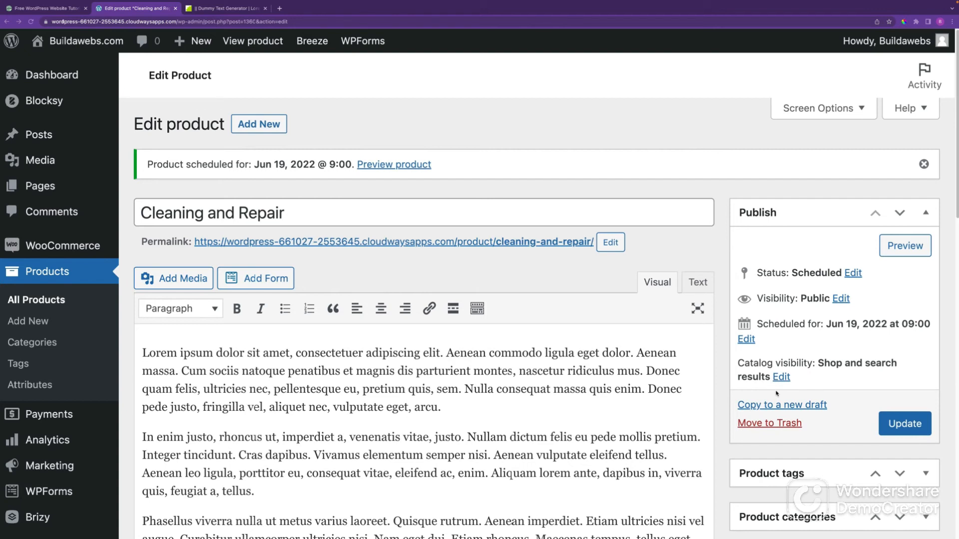
Change the month of the product's publish date to May, keeping day 19, year 2022 and time 09:00
{"action": "left_click", "coordinate": [751, 340]}
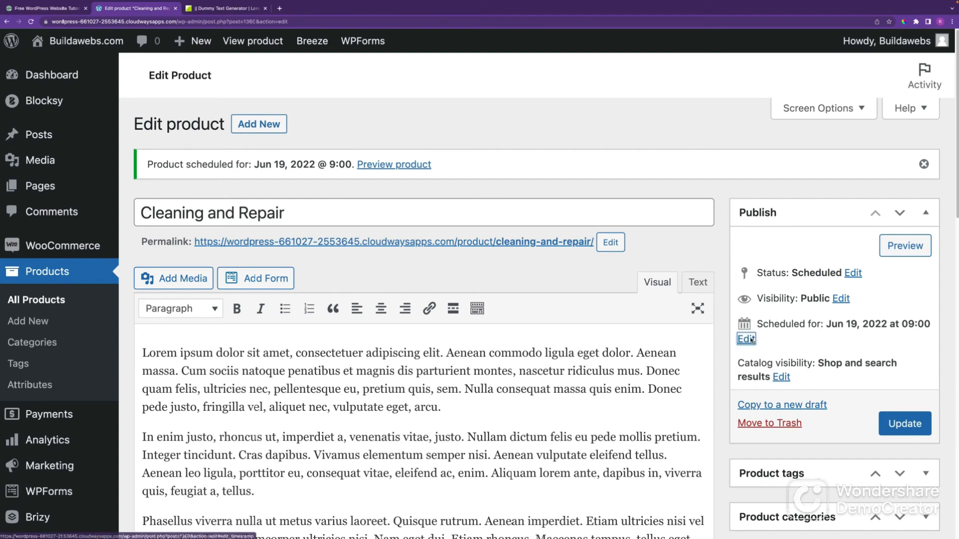
{"action": "left_click", "coordinate": [779, 348]}
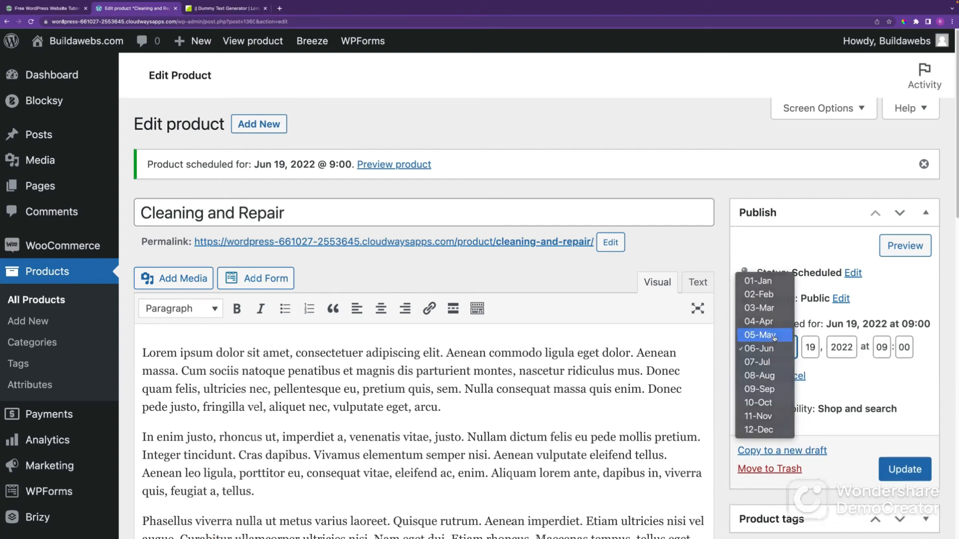
{"action": "left_click", "coordinate": [774, 335]}
{"action": "left_click", "coordinate": [748, 375]}
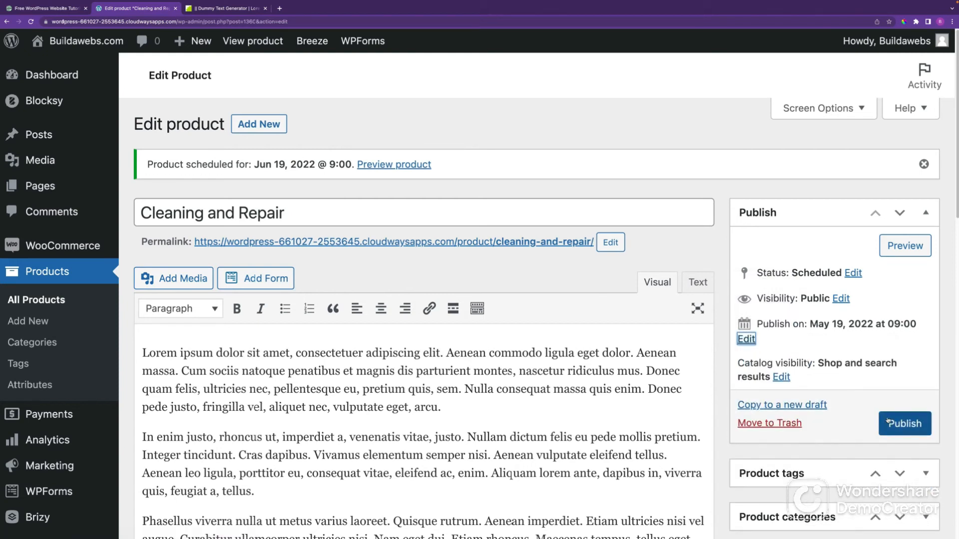
Publish the Cleaning and Repair product dated May 19, 2022 at 09:00 and view its store page
{"action": "left_click", "coordinate": [905, 425]}
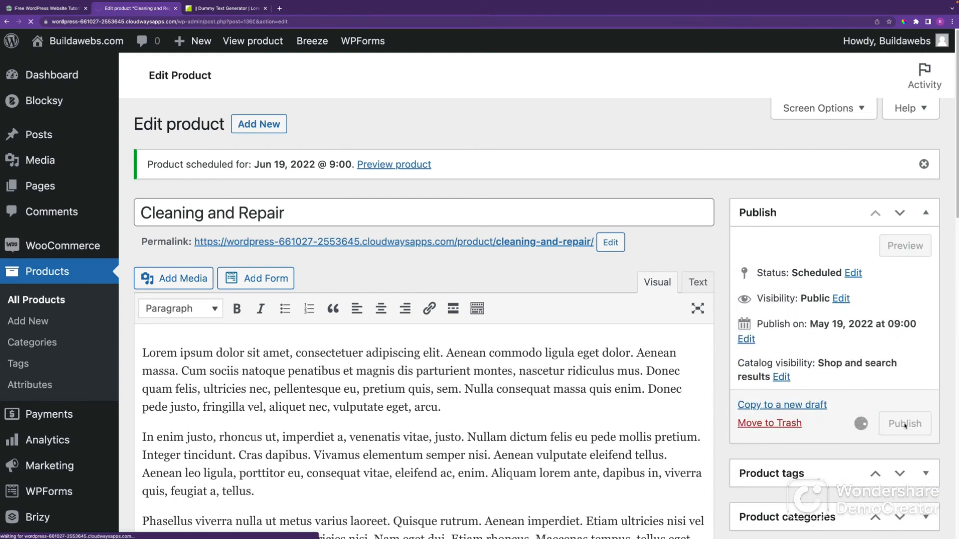
{"action": "left_click", "coordinate": [277, 165]}
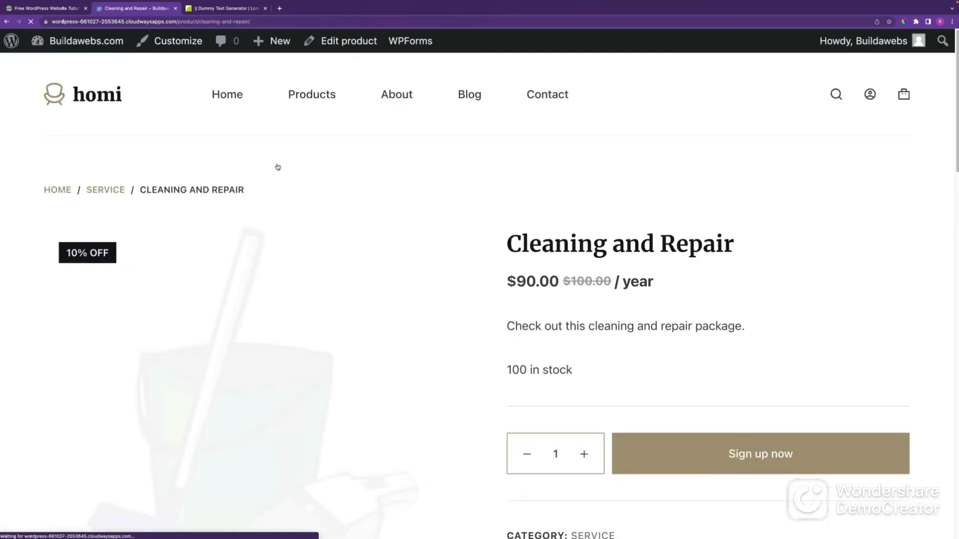
{"action": "left_click_drag", "start_coordinate": [957, 145], "coordinate": [957, 163]}
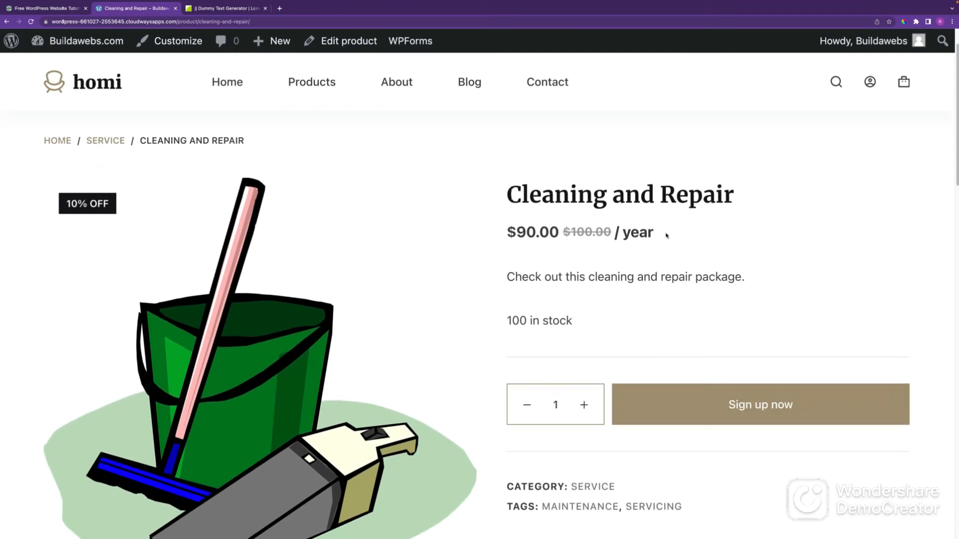
Test raising and lowering the order quantity on the Cleaning and Repair store page
{"action": "left_click", "coordinate": [588, 407]}
{"action": "left_click", "coordinate": [588, 407]}
{"action": "left_click", "coordinate": [529, 408]}
{"action": "left_click", "coordinate": [530, 409]}
{"action": "left_click", "coordinate": [530, 409]}
Reopen the product for editing, make it sold individually in its inventory settings, and update it
{"action": "left_click", "coordinate": [358, 44]}
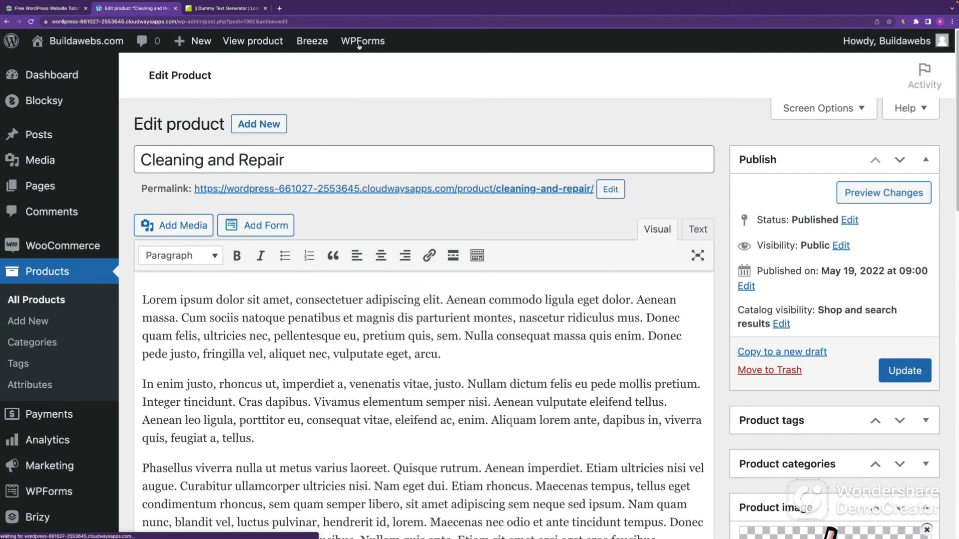
{"action": "scroll", "coordinate": [359, 368], "scroll_direction": "down", "scroll_amount": 3}
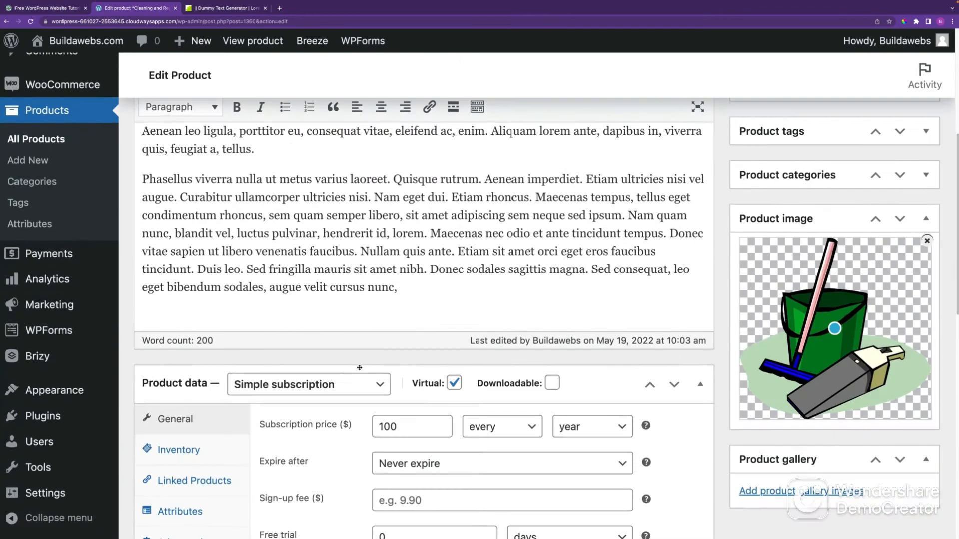
{"action": "scroll", "coordinate": [359, 368], "scroll_direction": "down", "scroll_amount": 3}
{"action": "left_click", "coordinate": [206, 303]}
{"action": "scroll", "coordinate": [475, 407], "scroll_direction": "down", "scroll_amount": 1}
{"action": "left_click", "coordinate": [375, 475]}
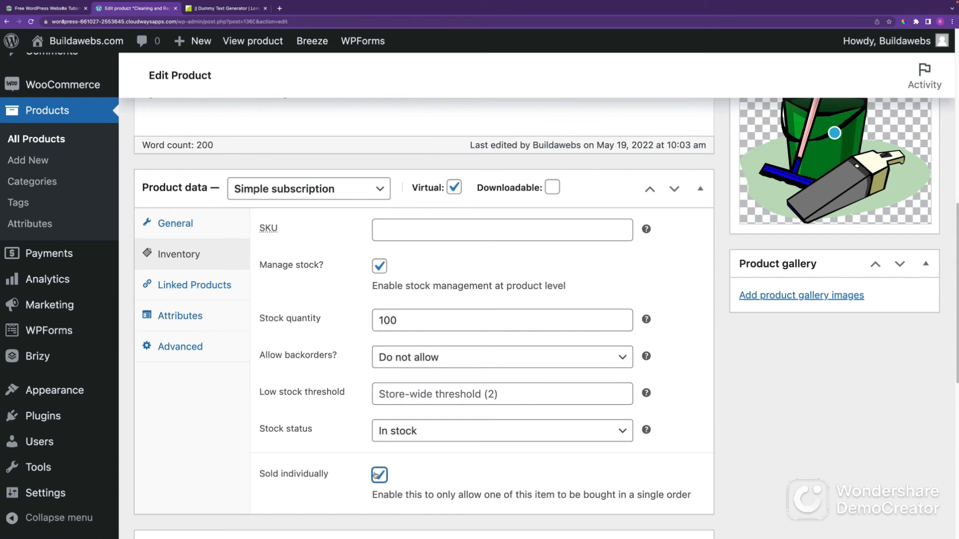
{"action": "scroll", "coordinate": [550, 307], "scroll_direction": "up", "scroll_amount": 8}
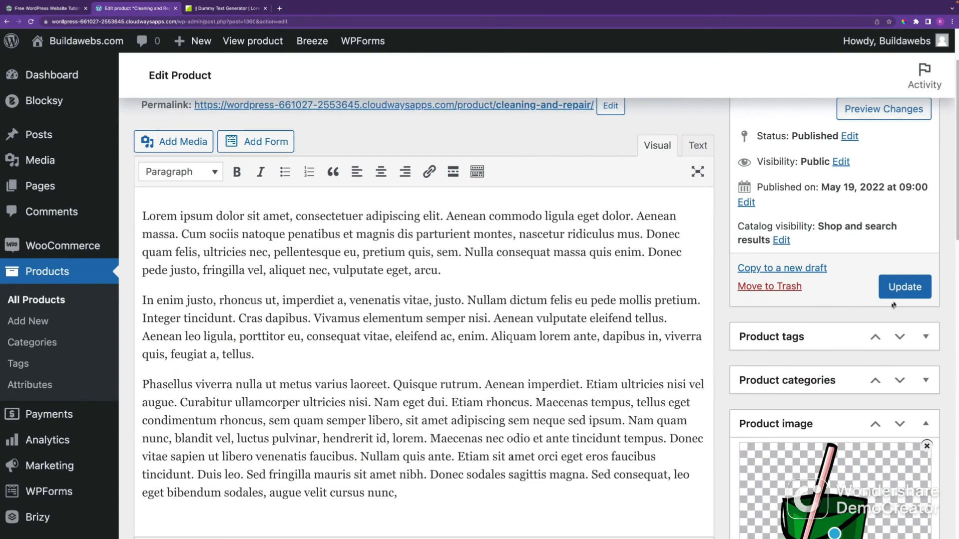
{"action": "left_click", "coordinate": [910, 288]}
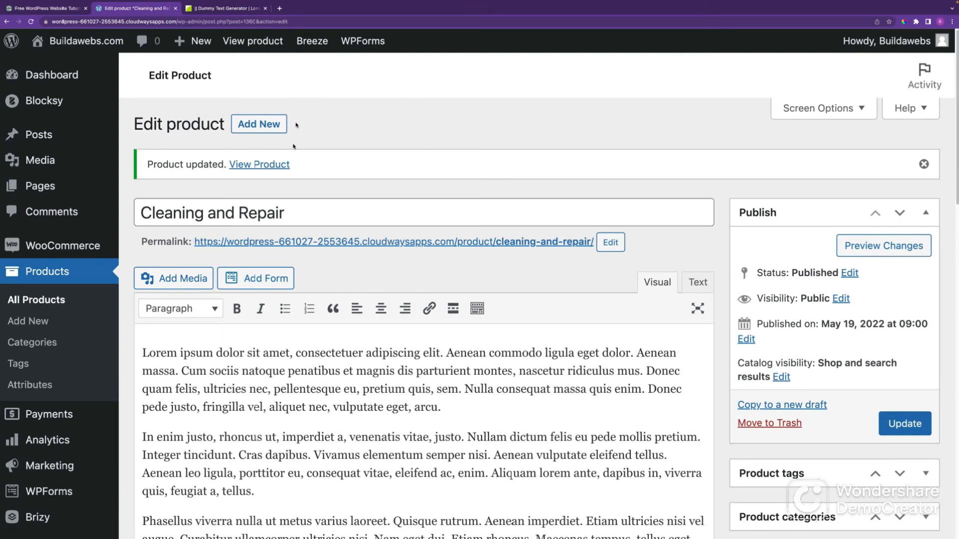
View the updated Cleaning and Repair store page, checking the sign-up area, category, tags and description
{"action": "left_click", "coordinate": [264, 167]}
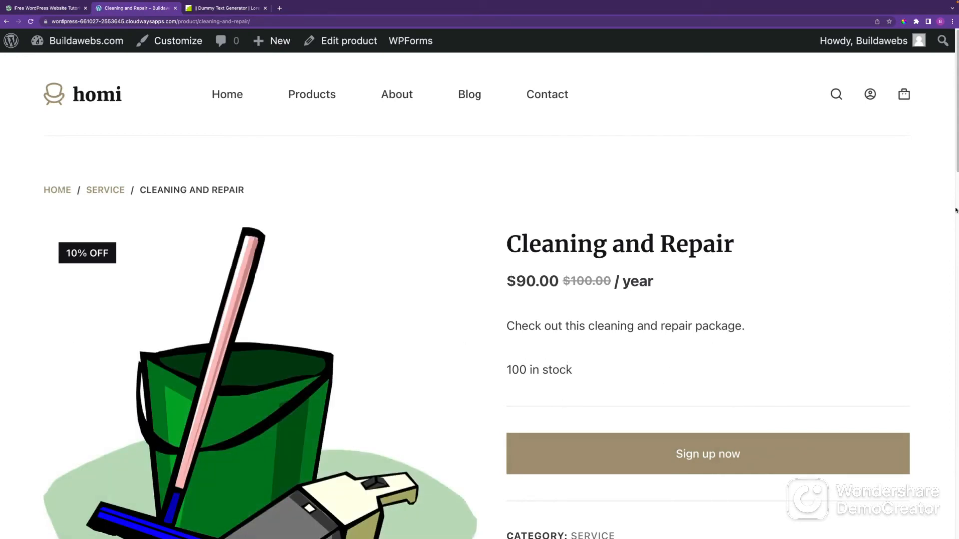
{"action": "scroll", "coordinate": [955, 179], "scroll_direction": "down", "scroll_amount": 3}
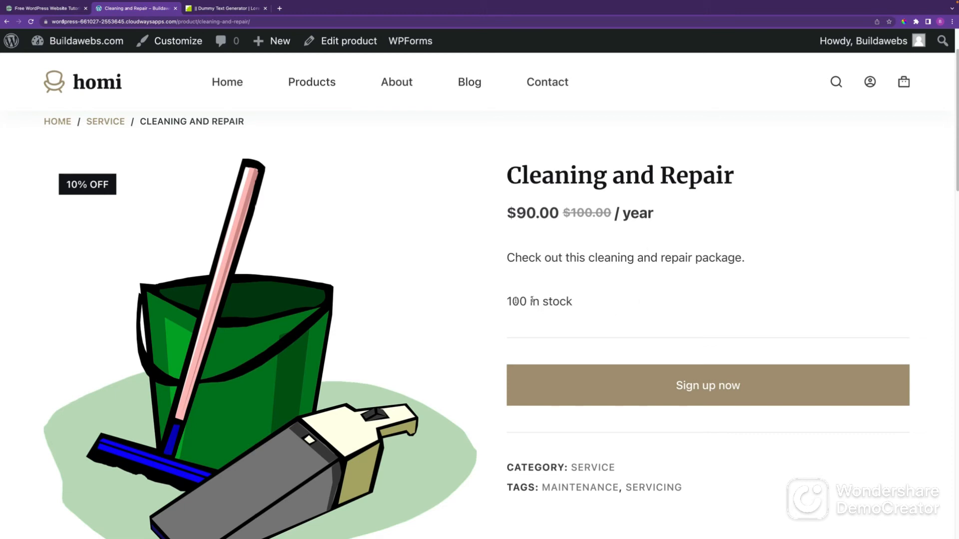
{"action": "scroll", "coordinate": [540, 330], "scroll_direction": "down", "scroll_amount": 4}
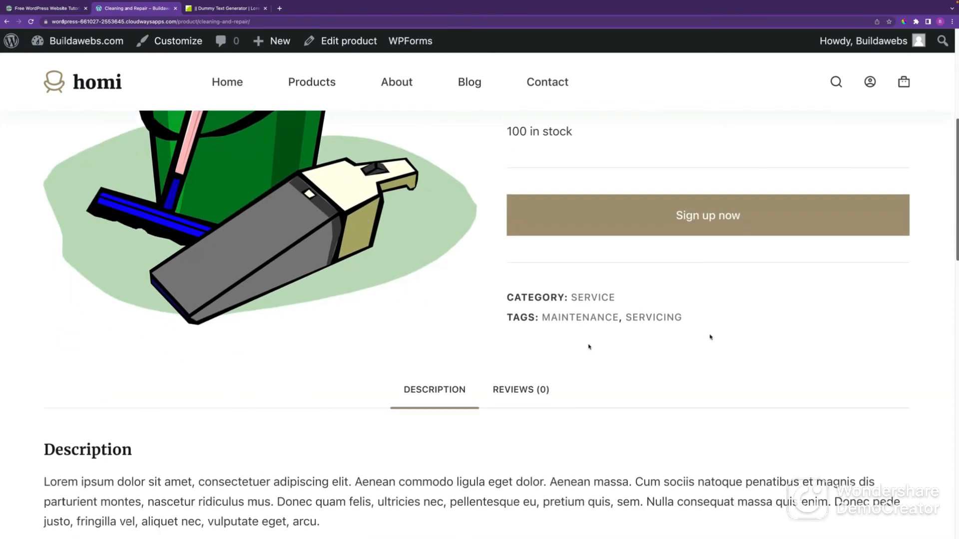
{"action": "left_click_drag", "start_coordinate": [956, 217], "coordinate": [952, 97]}
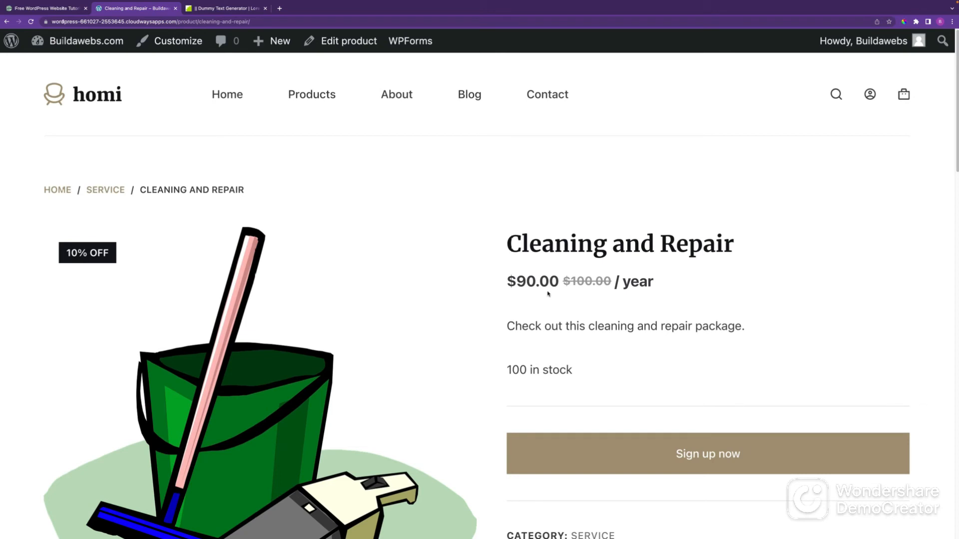
Switch to the other browser window, sign up for the Cleaning and Repair subscription and proceed from the cart to checkout
{"action": "mouse_move", "coordinate": [517, 538]}
{"action": "left_click", "coordinate": [406, 527]}
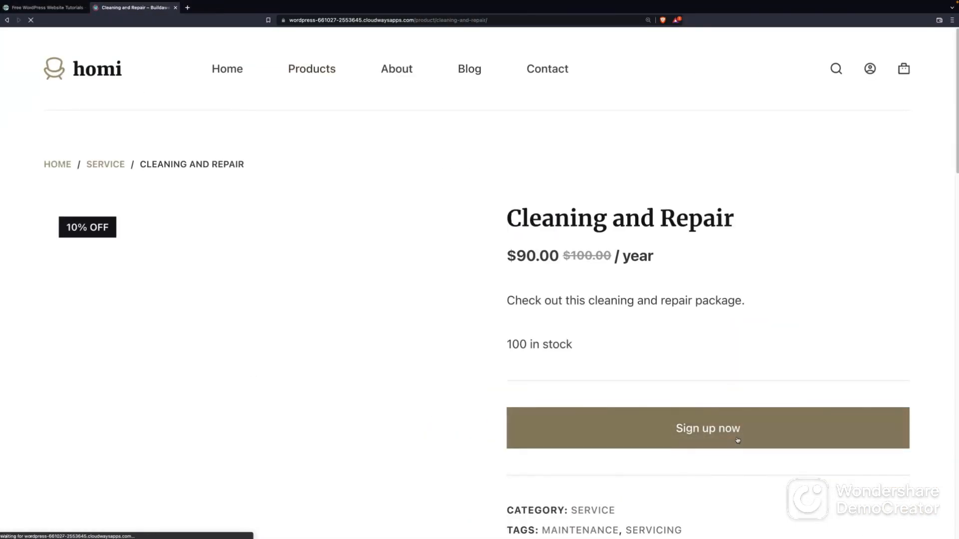
{"action": "left_click", "coordinate": [738, 440]}
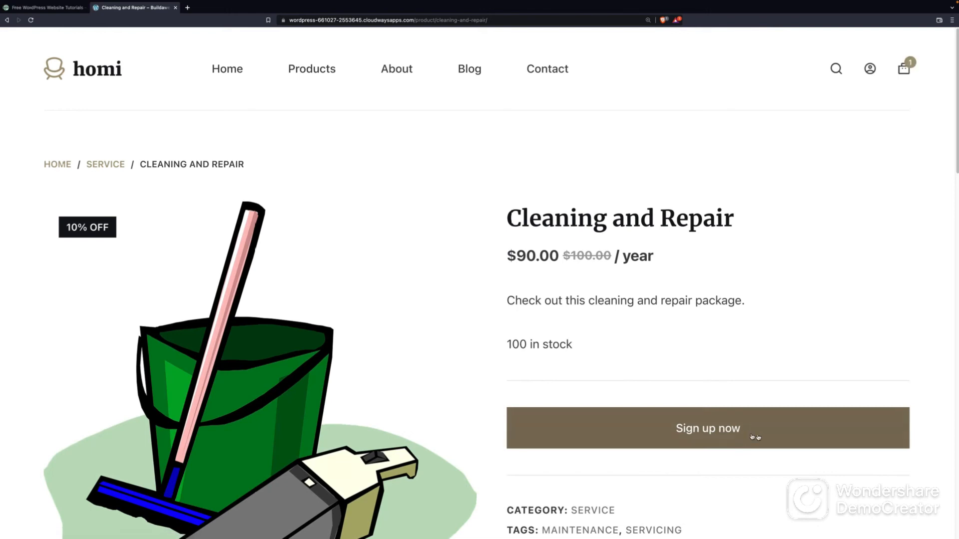
{"action": "left_click", "coordinate": [799, 428]}
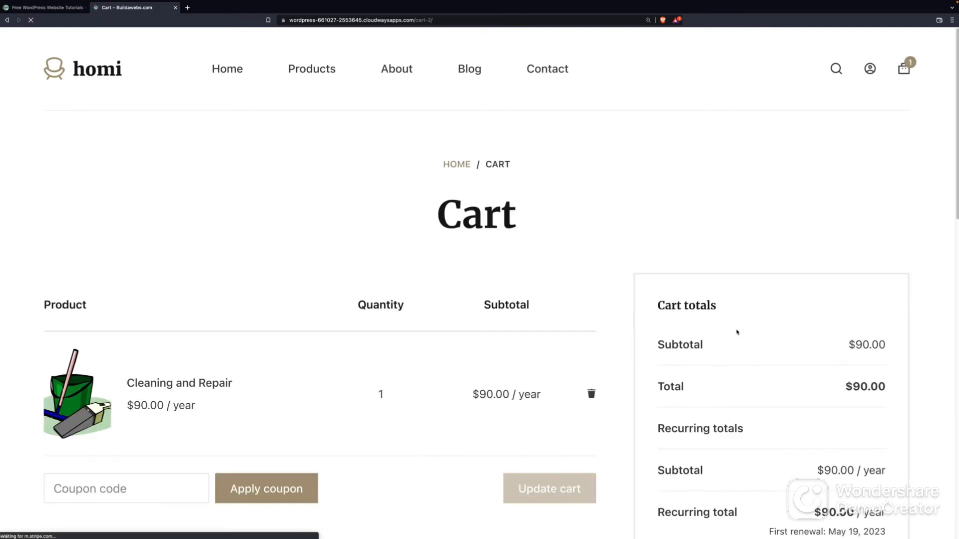
{"action": "scroll", "coordinate": [749, 325], "scroll_direction": "down", "scroll_amount": 6}
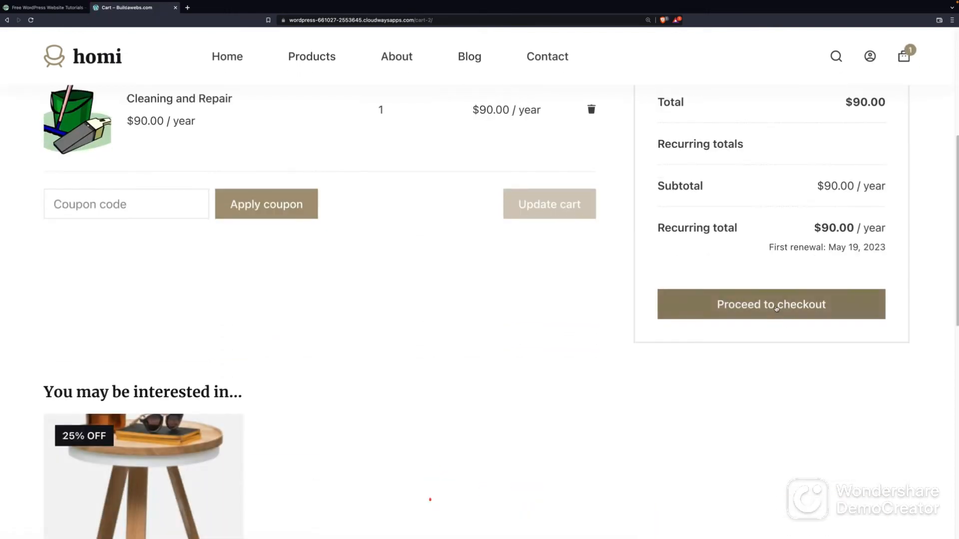
{"action": "left_click", "coordinate": [776, 308]}
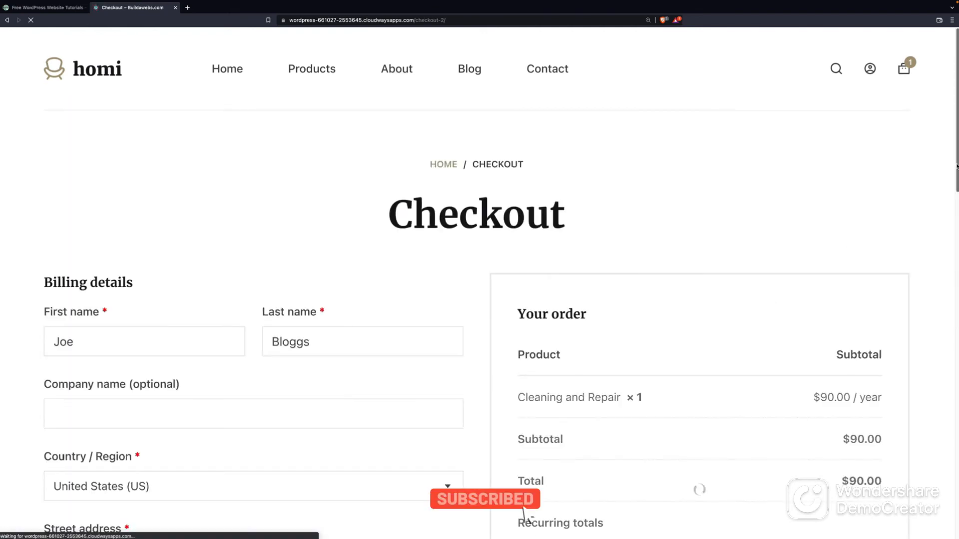
{"action": "left_click_drag", "start_coordinate": [957, 167], "coordinate": [944, 307]}
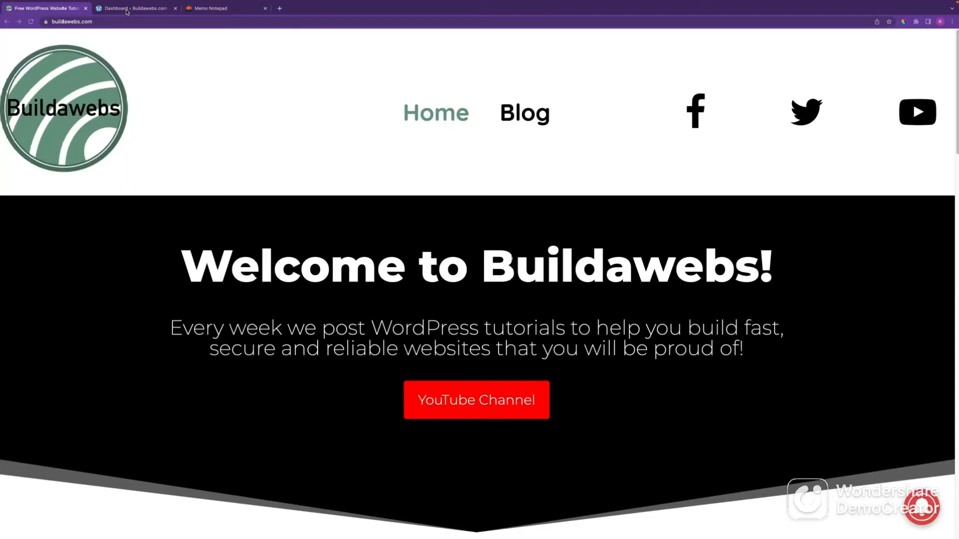
Create a new product from the WordPress dashboard and name it "Sofa Cleaning Kit"
{"action": "left_click", "coordinate": [127, 10]}
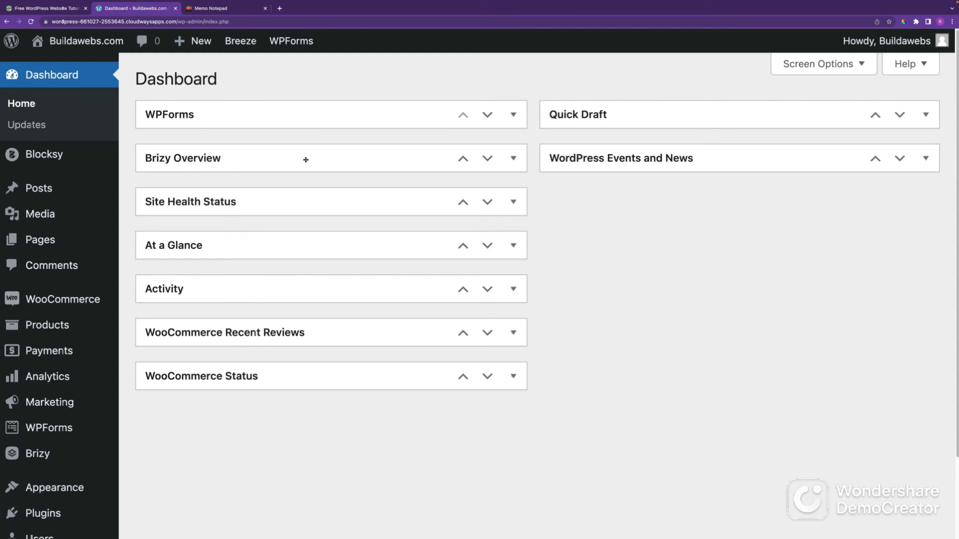
{"action": "mouse_move", "coordinate": [49, 305]}
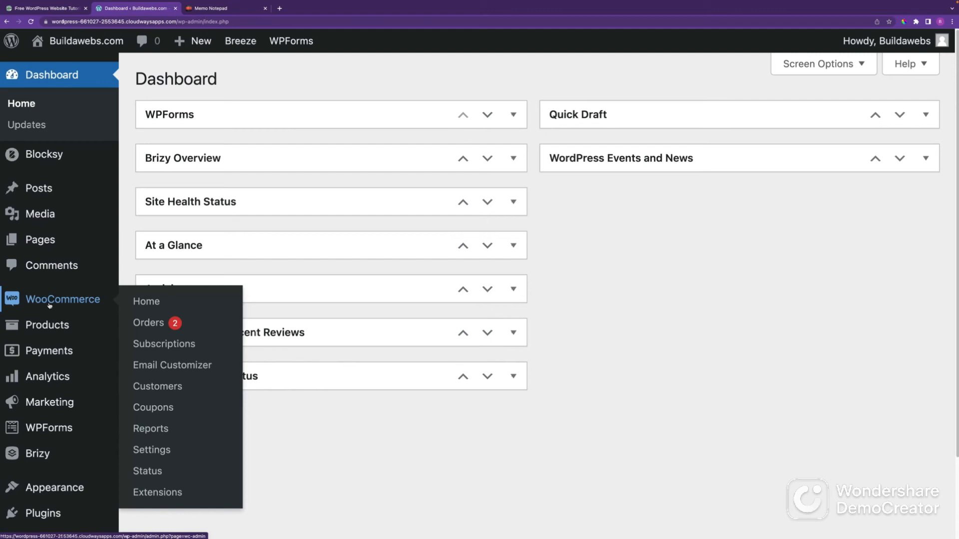
{"action": "mouse_move", "coordinate": [64, 517]}
{"action": "mouse_move", "coordinate": [60, 326]}
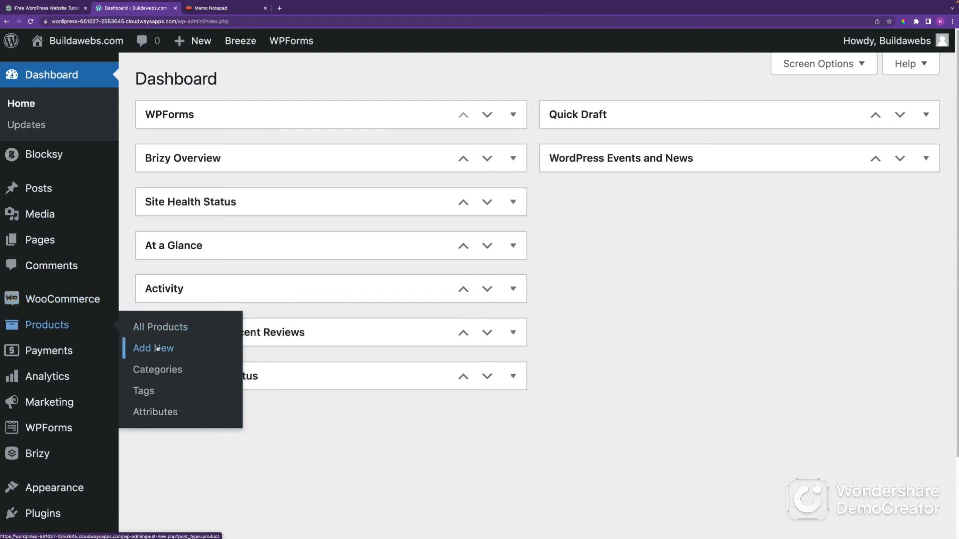
{"action": "mouse_move", "coordinate": [195, 43]}
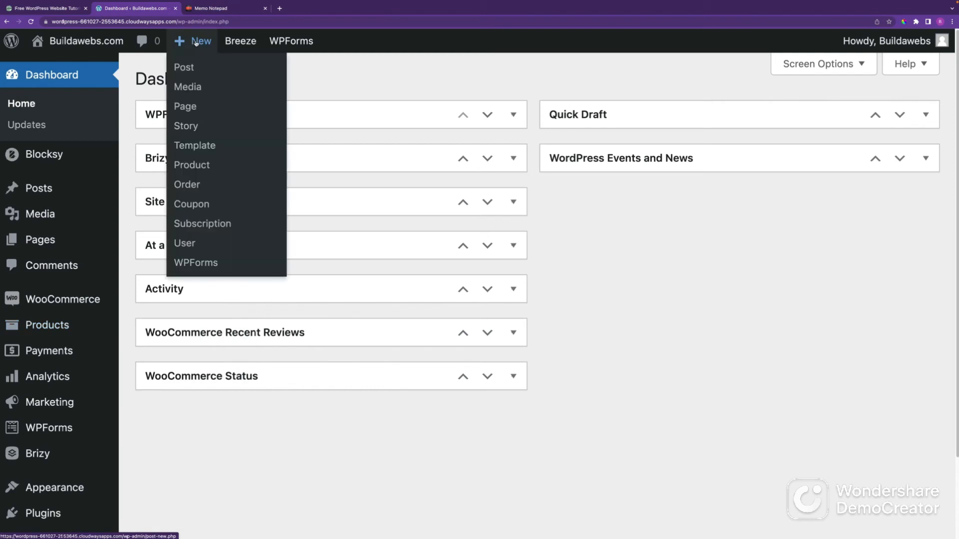
{"action": "left_click", "coordinate": [202, 169]}
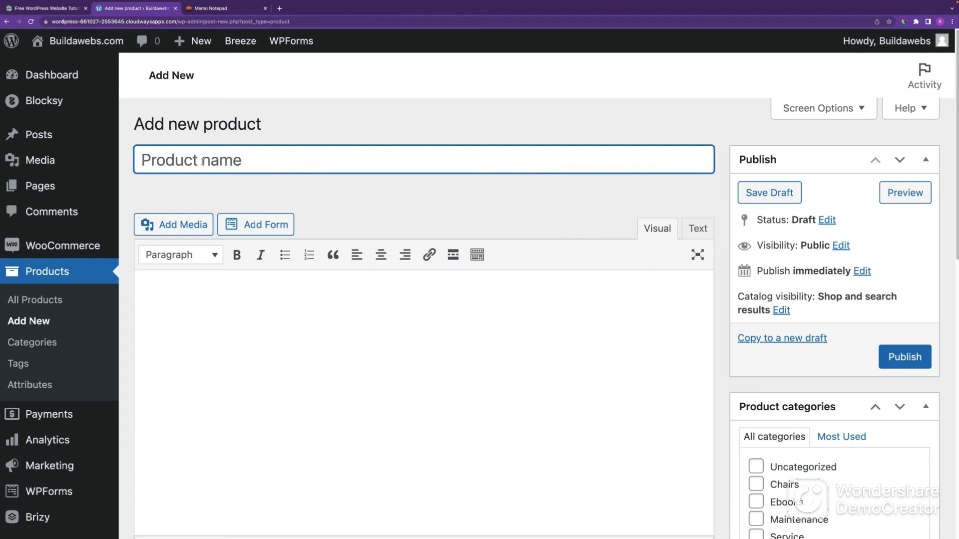
{"action": "type", "text": "S"}
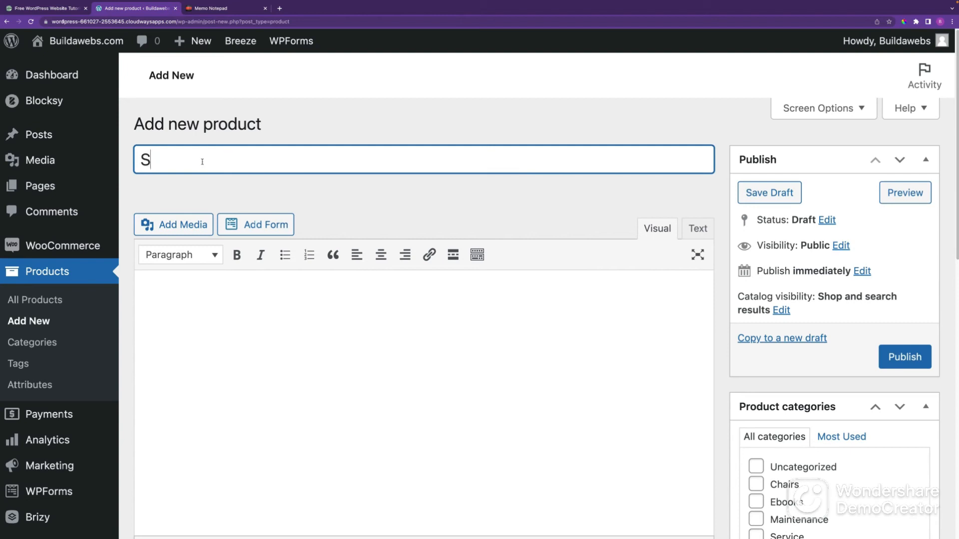
{"action": "type", "text": "ofa Cleaning Kit"}
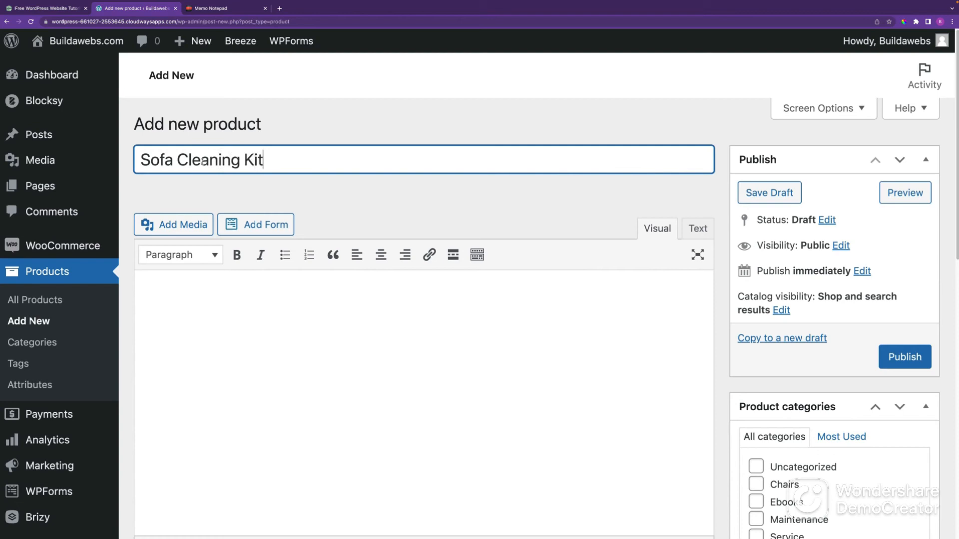
Open the blindtextgenerator.com lorem ipsum page in a new tab and set the dummy text to 3 paragraphs
{"action": "left_click", "coordinate": [258, 291]}
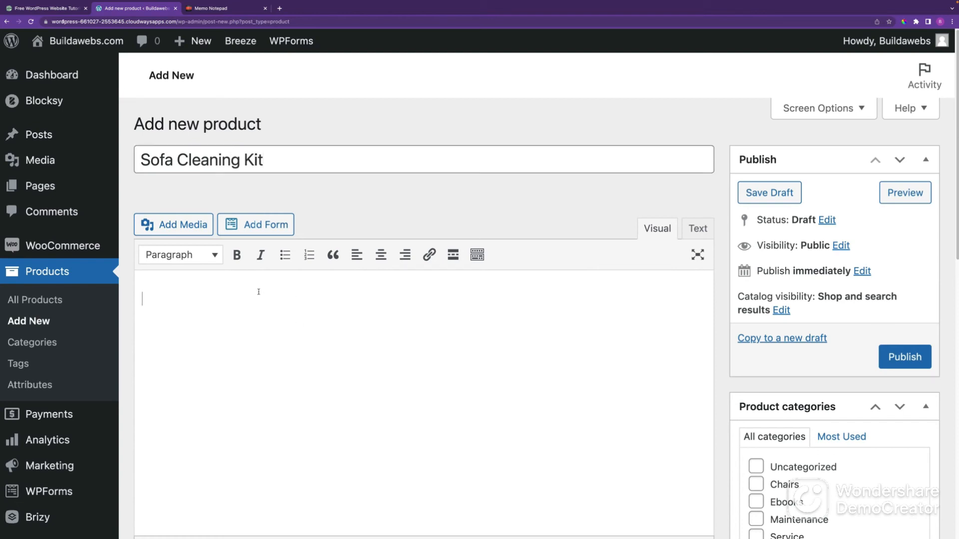
{"action": "left_click", "coordinate": [280, 8]}
{"action": "type", "text": "blind"}
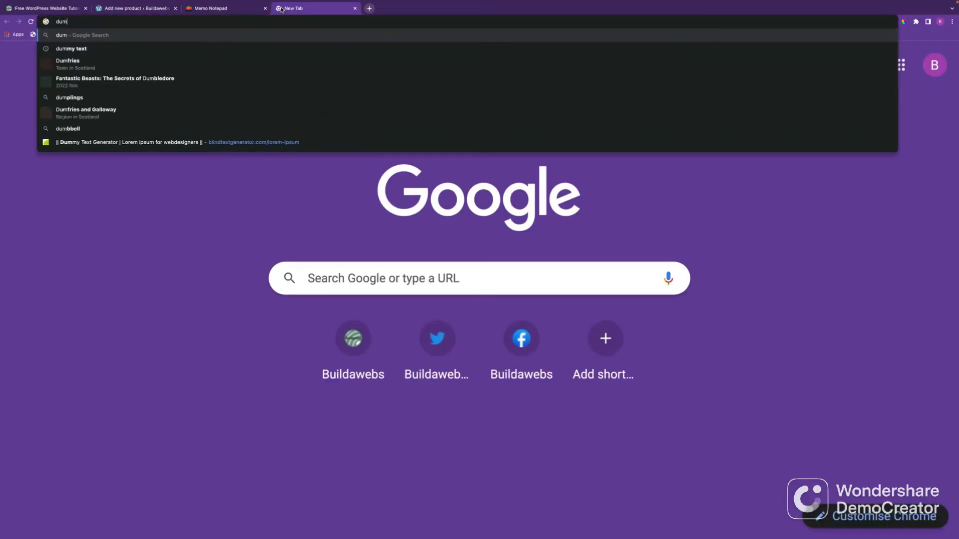
{"action": "left_click", "coordinate": [202, 148]}
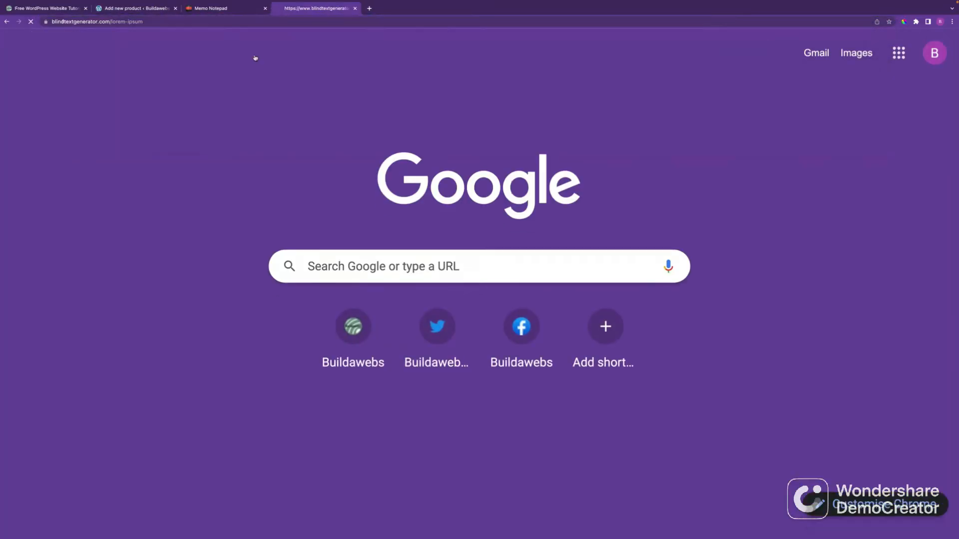
{"action": "double_click", "coordinate": [212, 343]}
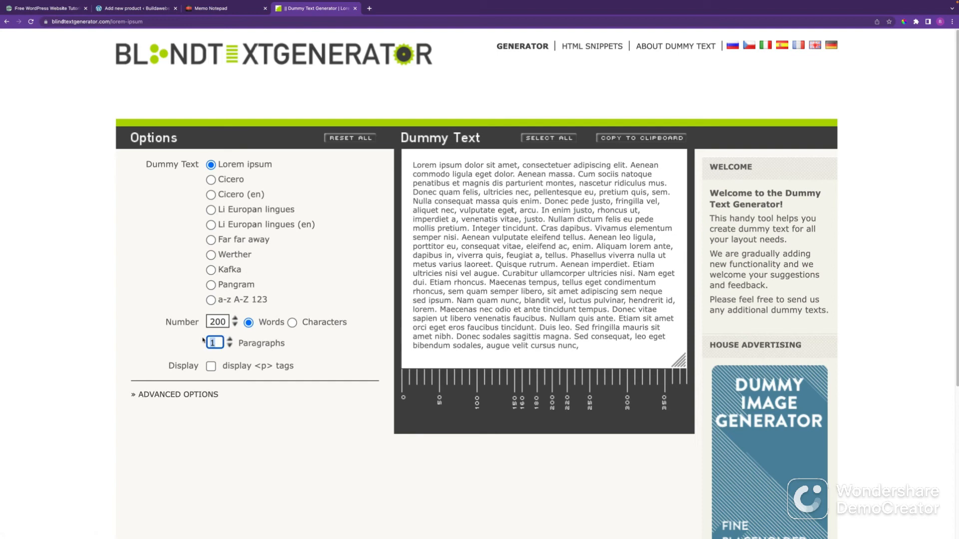
{"action": "type", "text": "3"}
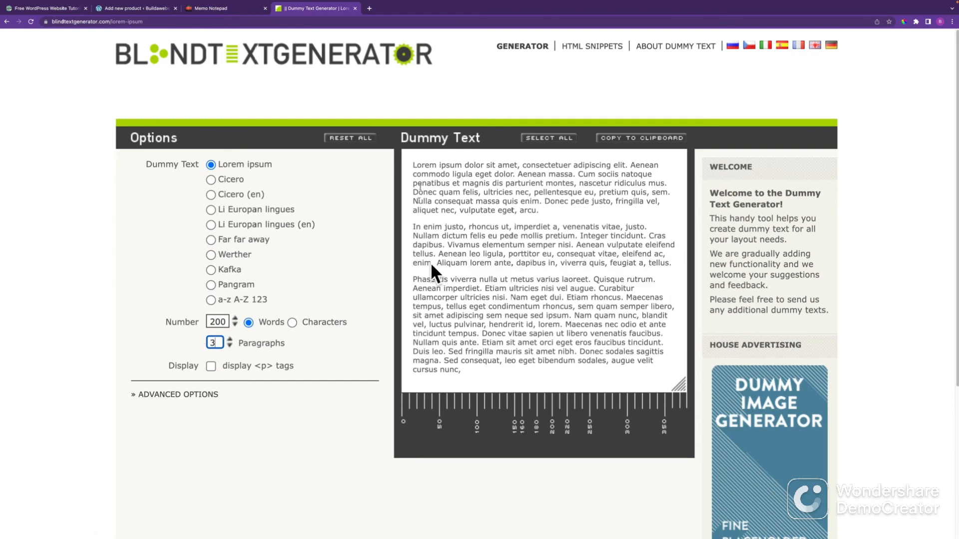
Copy all the generated lorem ipsum text into the Sofa Cleaning Kit product description
{"action": "left_click_drag", "start_coordinate": [414, 164], "coordinate": [531, 368]}
{"action": "key", "text": "ctrl+c"}
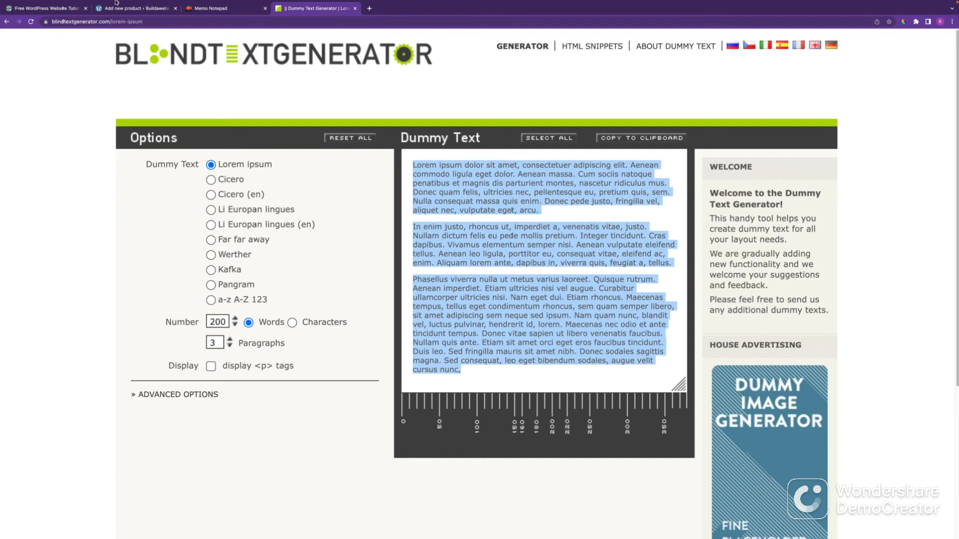
{"action": "left_click", "coordinate": [139, 10]}
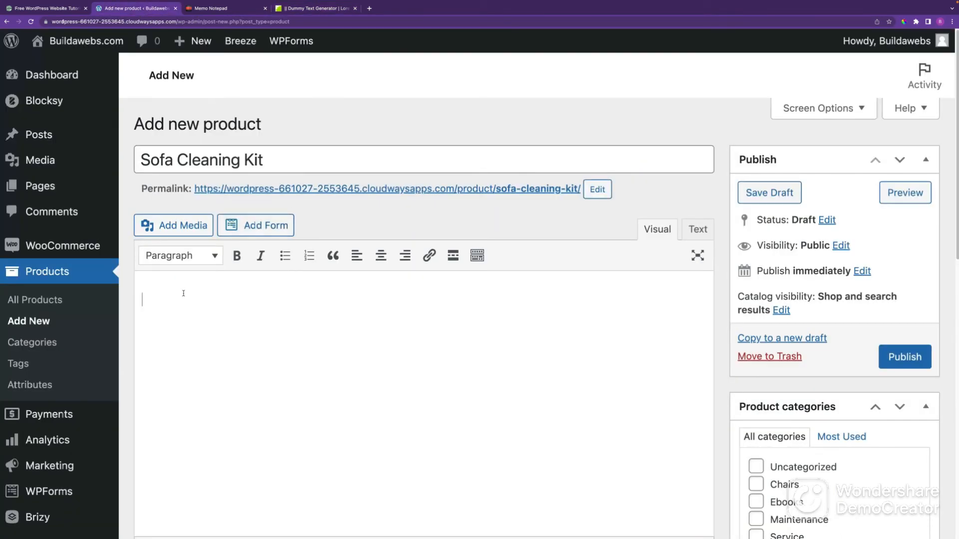
{"action": "key", "text": "ctrl+v"}
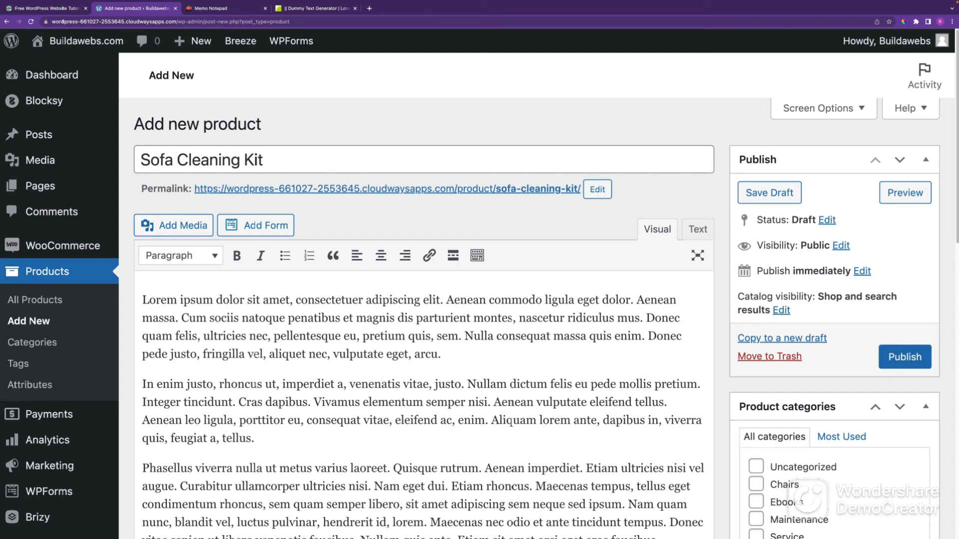
Assign the Sofa Cleaning Kit product to the Sofas category
{"action": "scroll", "coordinate": [786, 211], "scroll_direction": "down", "scroll_amount": 5}
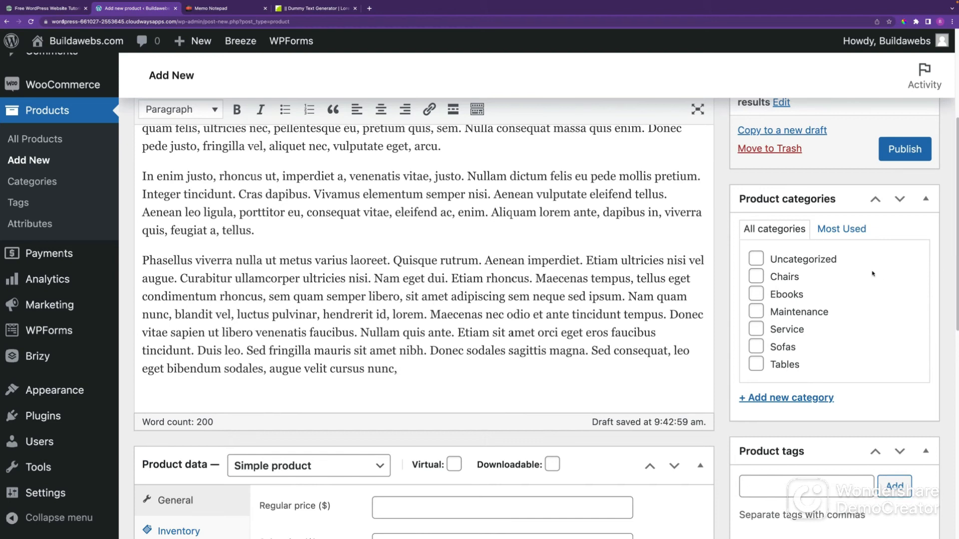
{"action": "left_click", "coordinate": [760, 348]}
{"action": "left_click", "coordinate": [785, 400]}
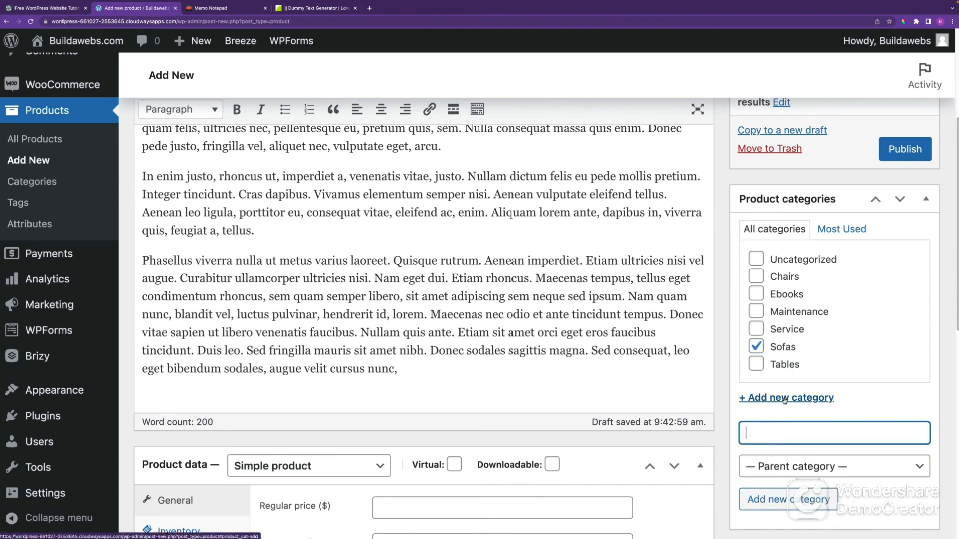
{"action": "type", "text": "Sofas"}
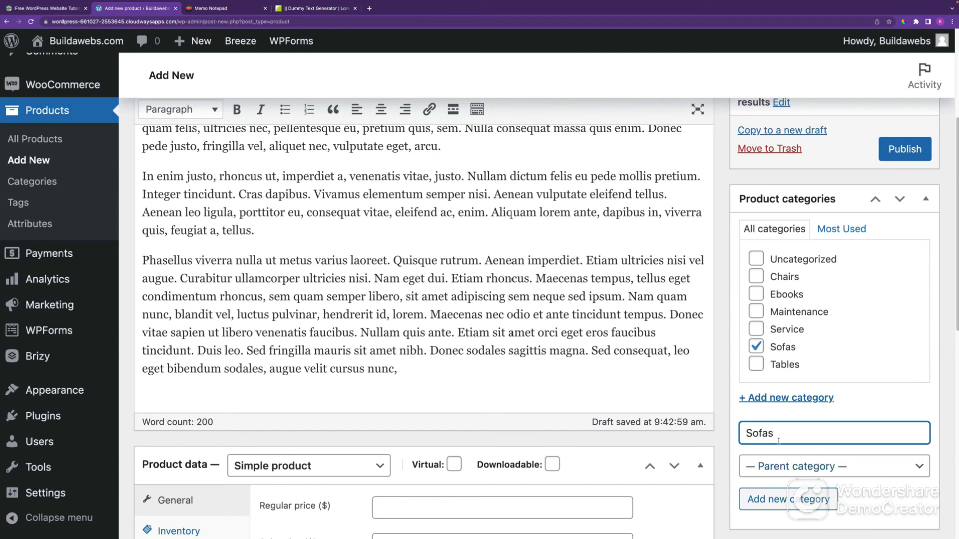
{"action": "key", "text": "ctrl+a"}
{"action": "key", "text": "BackSpace"}
{"action": "left_click", "coordinate": [792, 399]}
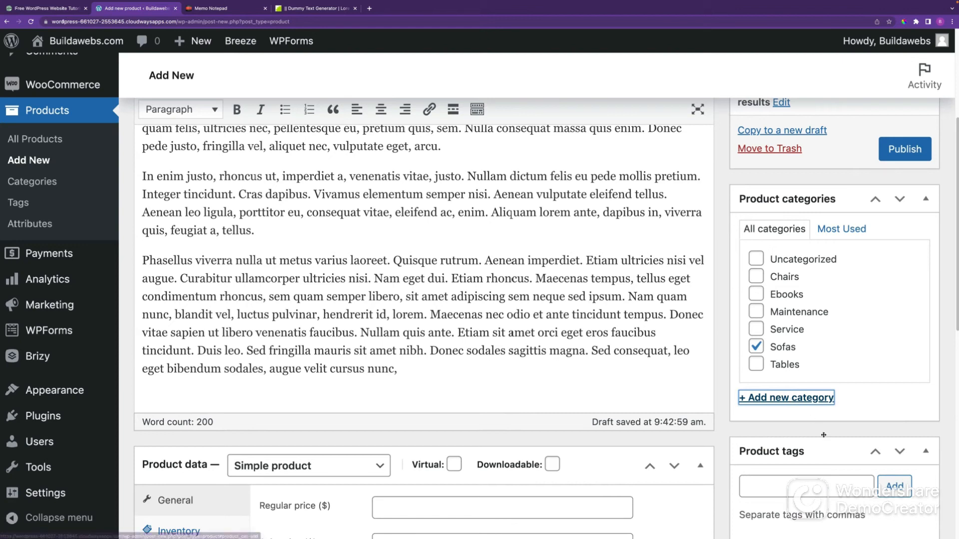
Add the product tags "cleaning" and "cleaning sofa"
{"action": "scroll", "coordinate": [809, 425], "scroll_direction": "down", "scroll_amount": 2}
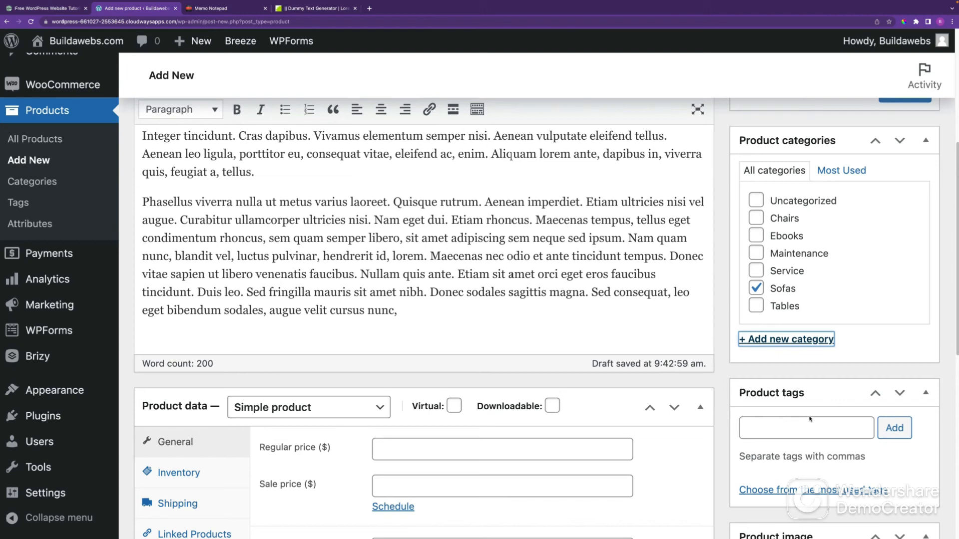
{"action": "left_click", "coordinate": [783, 429]}
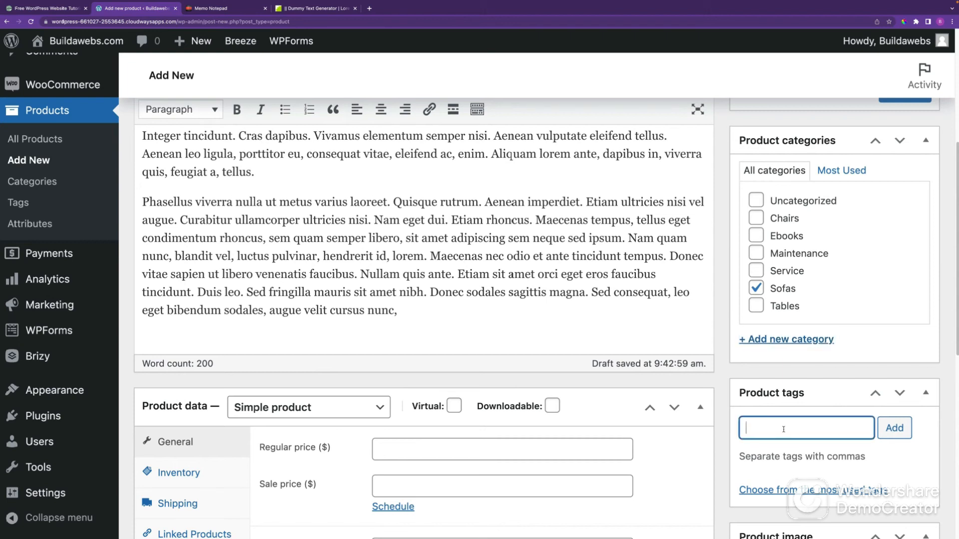
{"action": "type", "text": "cle"}
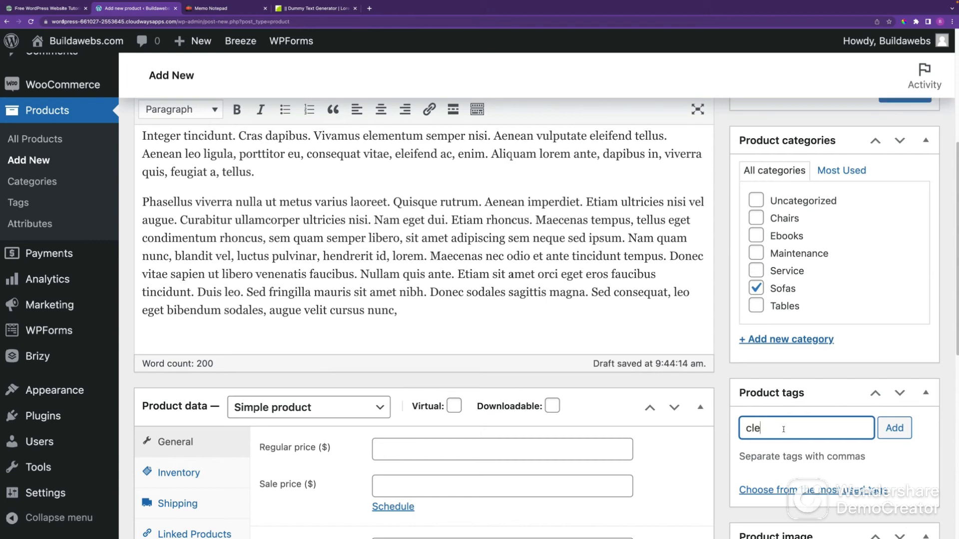
{"action": "type", "text": "aning sod"}
{"action": "key", "text": "BackSpace"}
{"action": "key", "text": "BackSpace"}
{"action": "type", "text": ", cleaning sofa"}
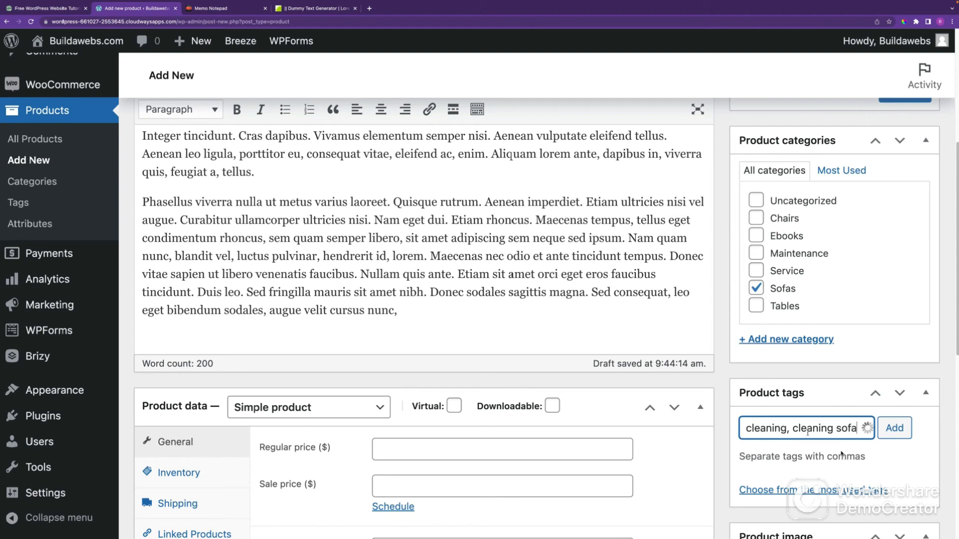
{"action": "left_click", "coordinate": [905, 435]}
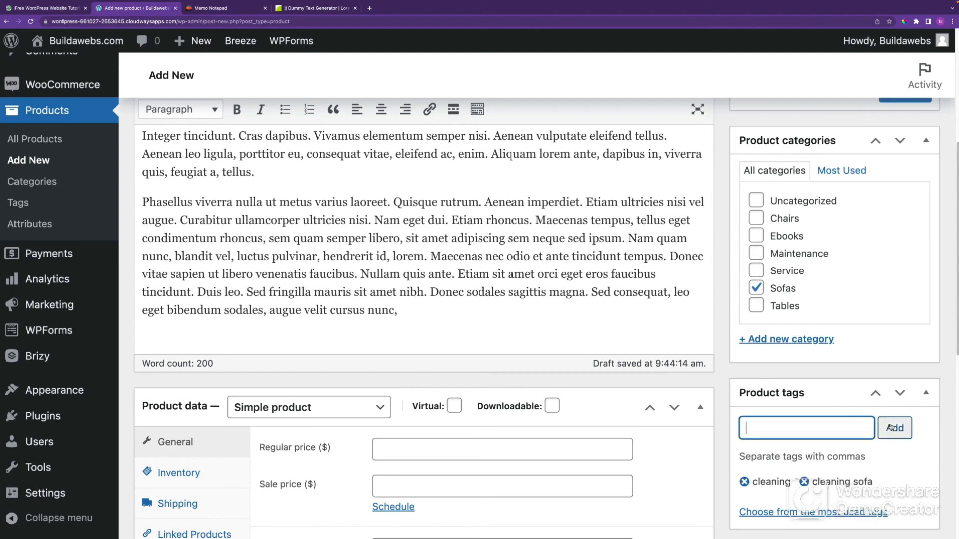
Add the tags "maintenance" and "servicing" from the most used product tags
{"action": "left_click", "coordinate": [825, 517]}
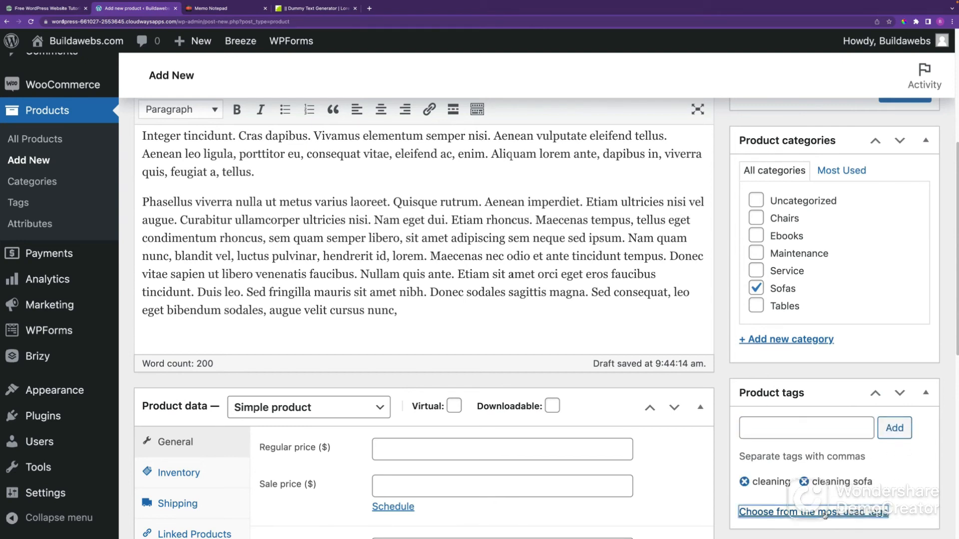
{"action": "scroll", "coordinate": [843, 511], "scroll_direction": "down", "scroll_amount": 1}
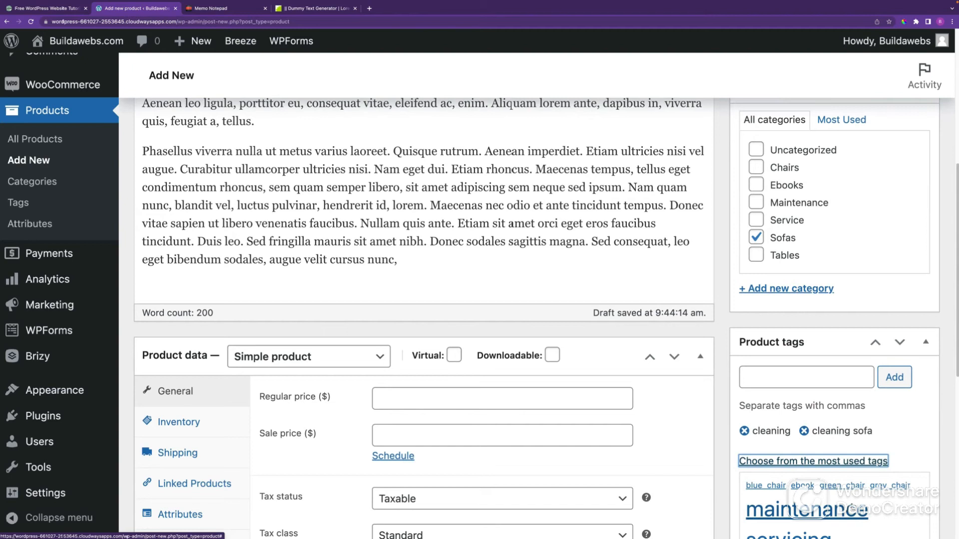
{"action": "scroll", "coordinate": [849, 506], "scroll_direction": "down", "scroll_amount": 1}
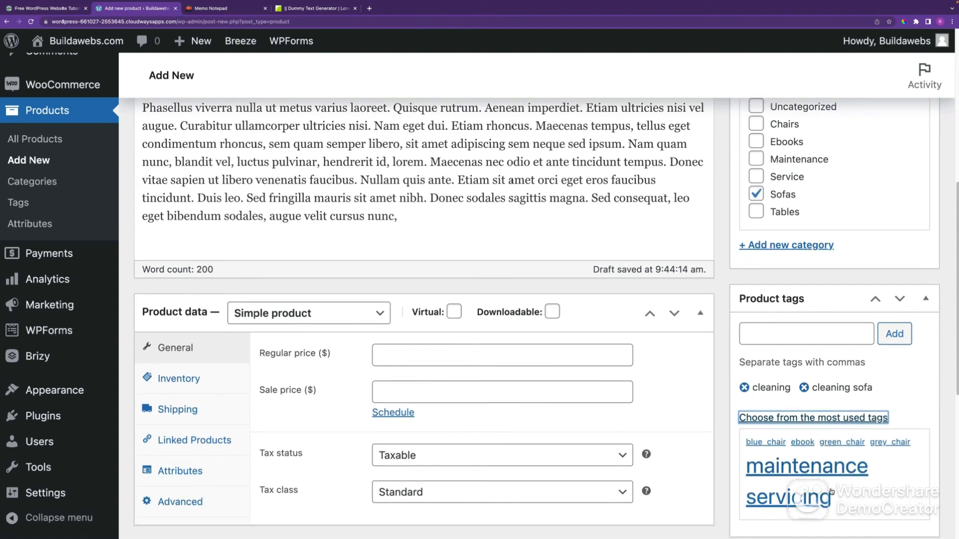
{"action": "left_click", "coordinate": [810, 472]}
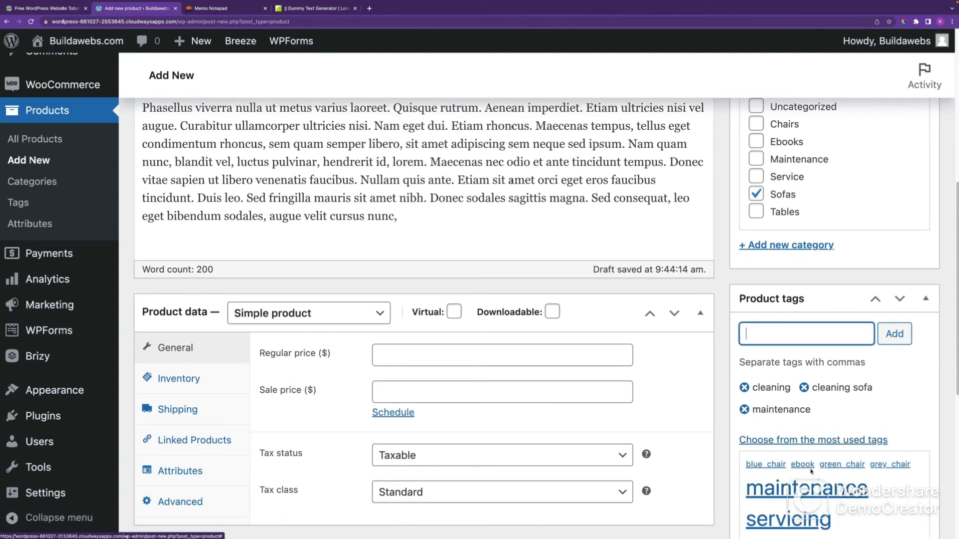
{"action": "left_click", "coordinate": [788, 519]}
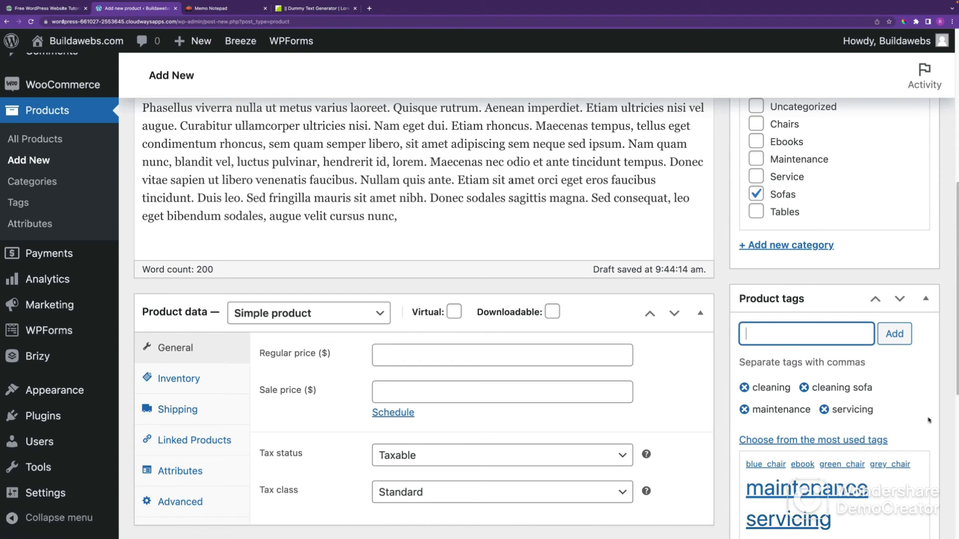
Set the green bucket and mop picture from the media library as the product image
{"action": "scroll", "coordinate": [939, 440], "scroll_direction": "down", "scroll_amount": 3}
{"action": "scroll", "coordinate": [951, 453], "scroll_direction": "down", "scroll_amount": 5}
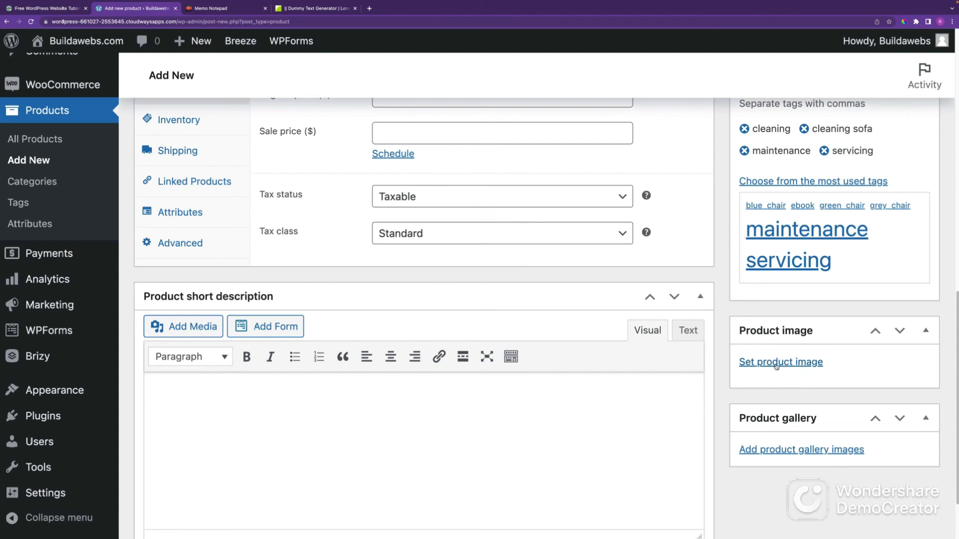
{"action": "left_click", "coordinate": [776, 366]}
{"action": "left_click", "coordinate": [436, 233]}
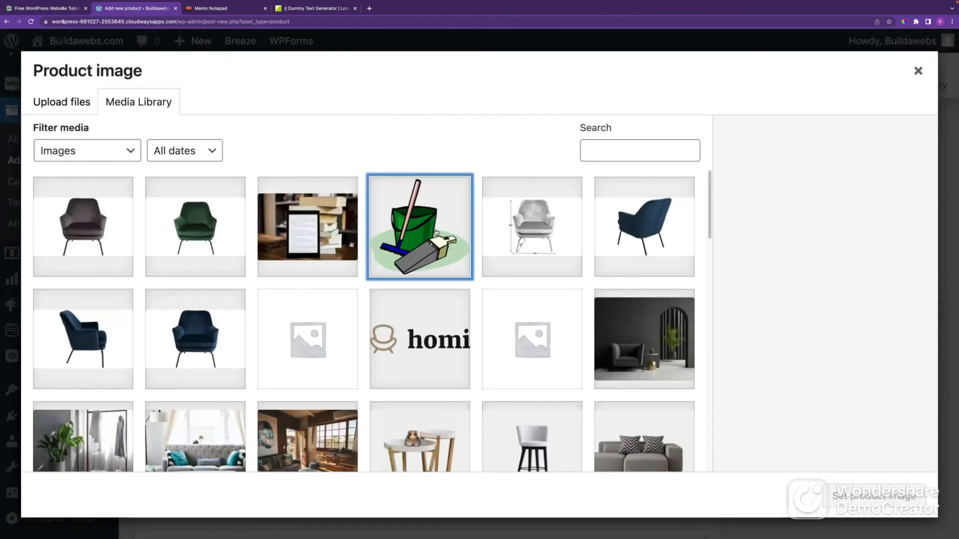
{"action": "left_click", "coordinate": [882, 496]}
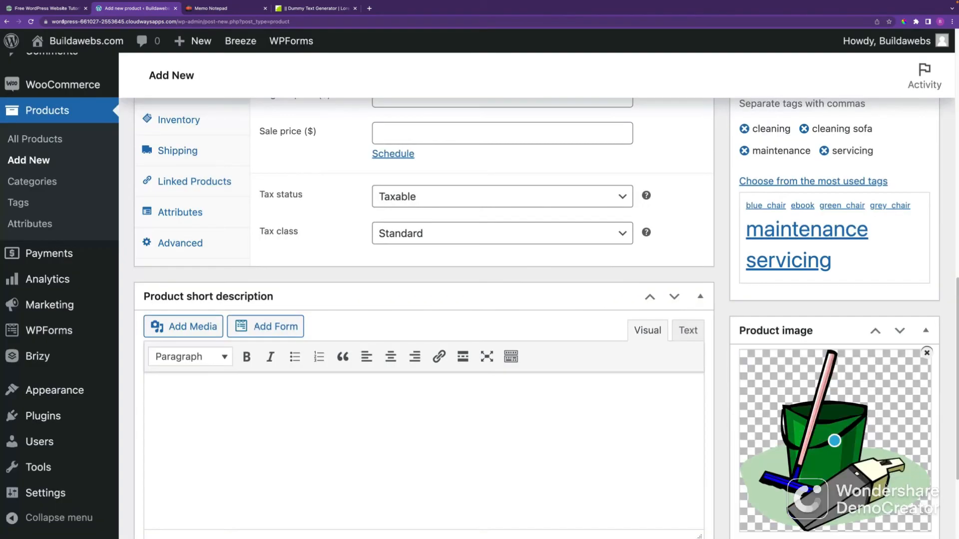
Enter the product short description "Check out these Sofa Cleaning Kit. Choose a size and delivery option"
{"action": "scroll", "coordinate": [430, 449], "scroll_direction": "down", "scroll_amount": 3}
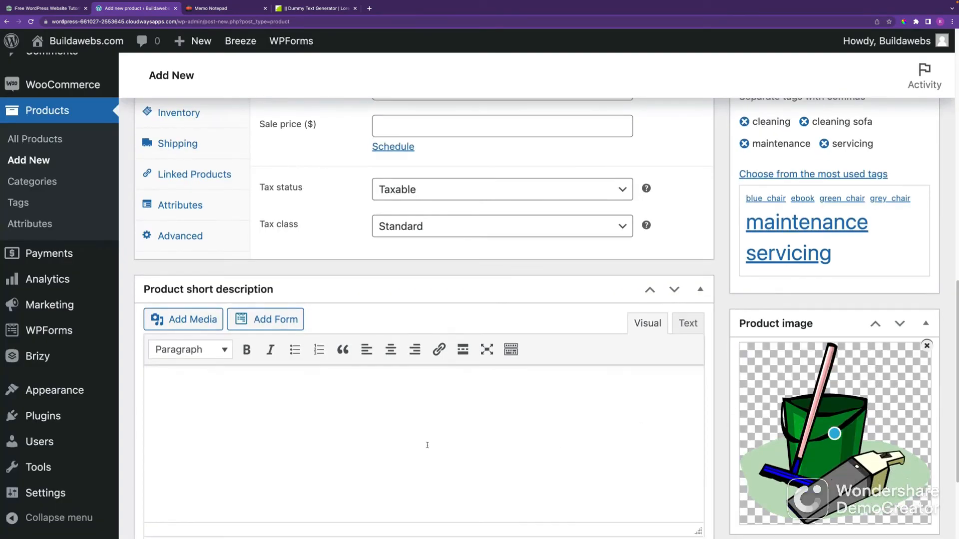
{"action": "left_click", "coordinate": [245, 245]}
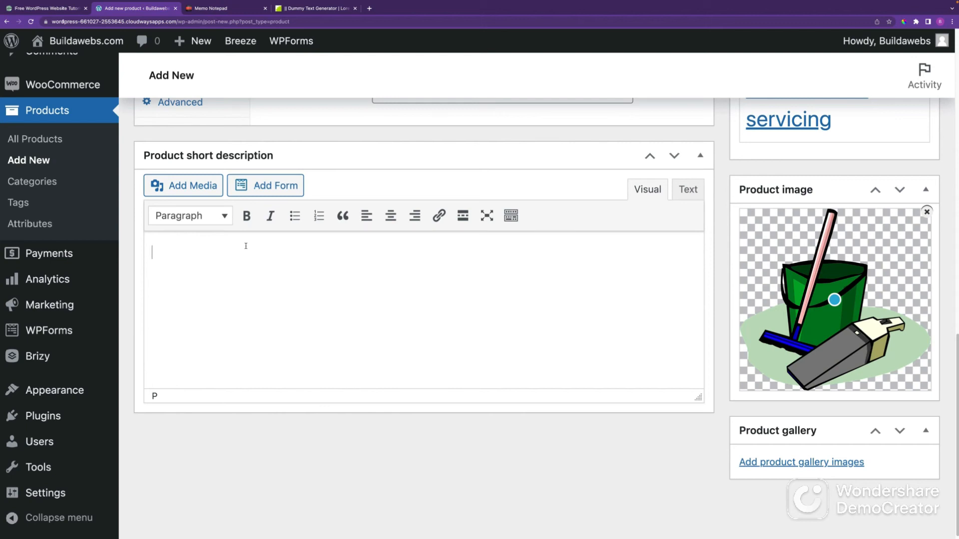
{"action": "type", "text": "Check out these Sofa Cleaning Kit. Choose a size and delivery option"}
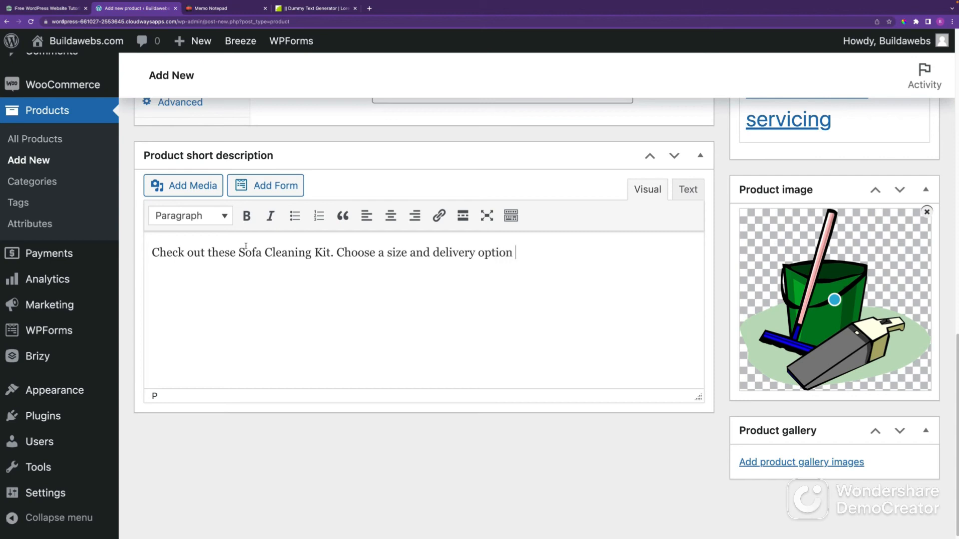
{"action": "key", "text": "BackSpace"}
Set the product type to Variable subscription, with tax status Taxable and tax class Standard
{"action": "scroll", "coordinate": [953, 328], "scroll_direction": "up", "scroll_amount": 6}
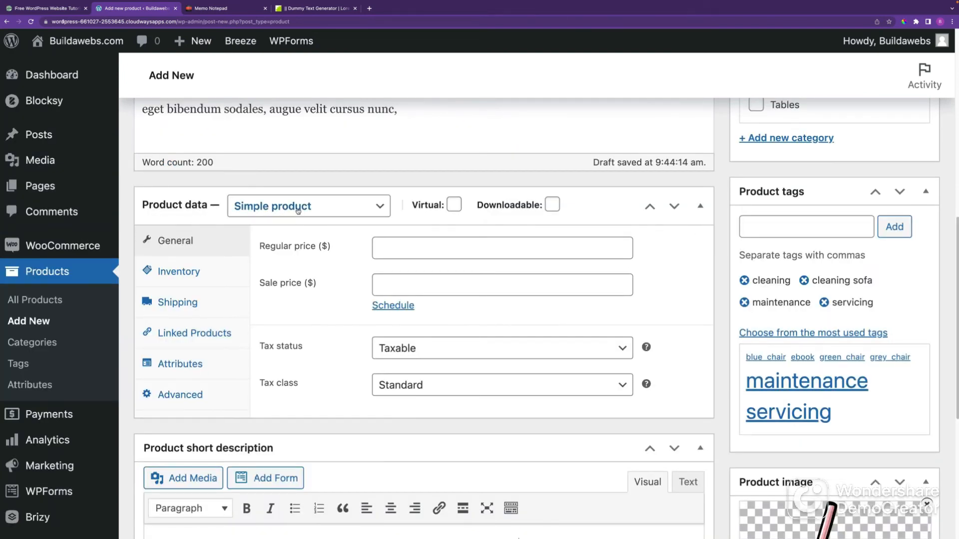
{"action": "left_click", "coordinate": [315, 208]}
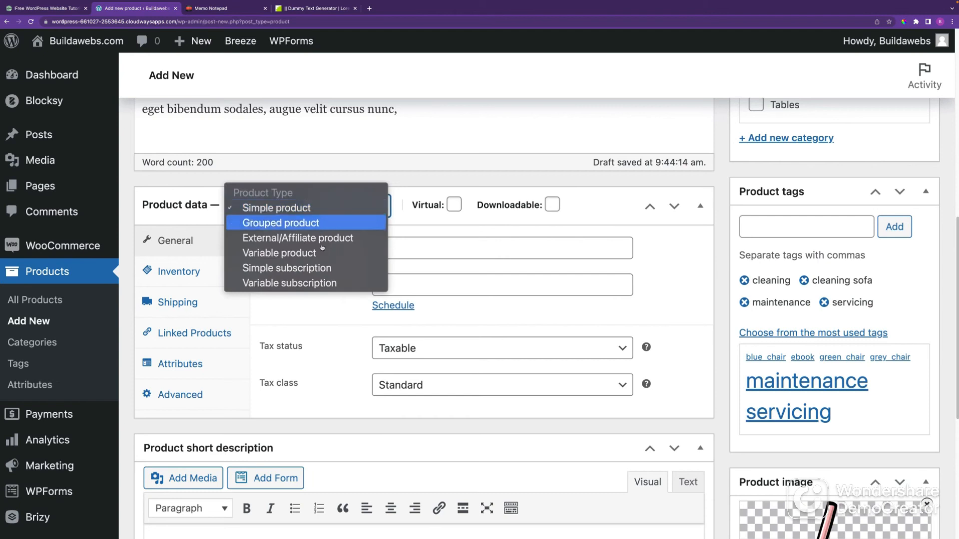
{"action": "left_click", "coordinate": [309, 283]}
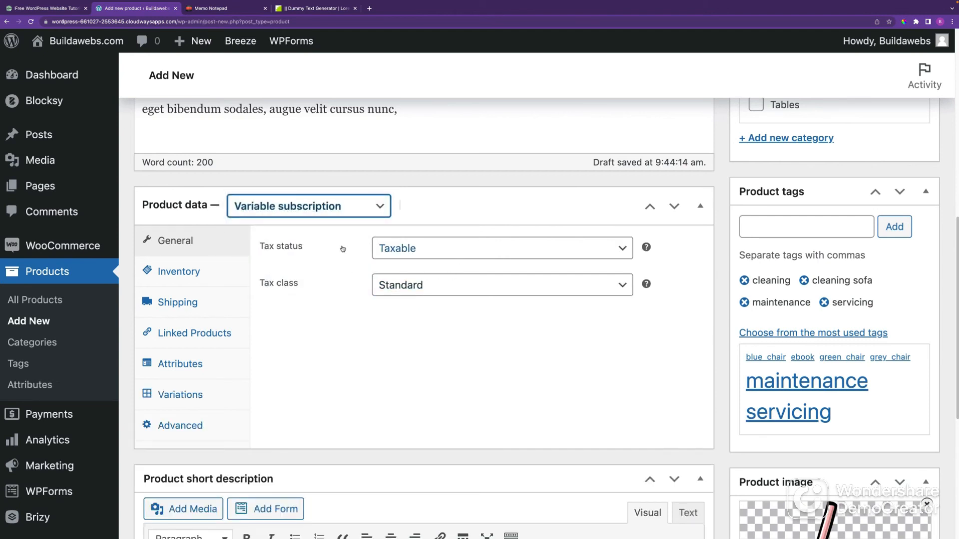
{"action": "left_click", "coordinate": [453, 259]}
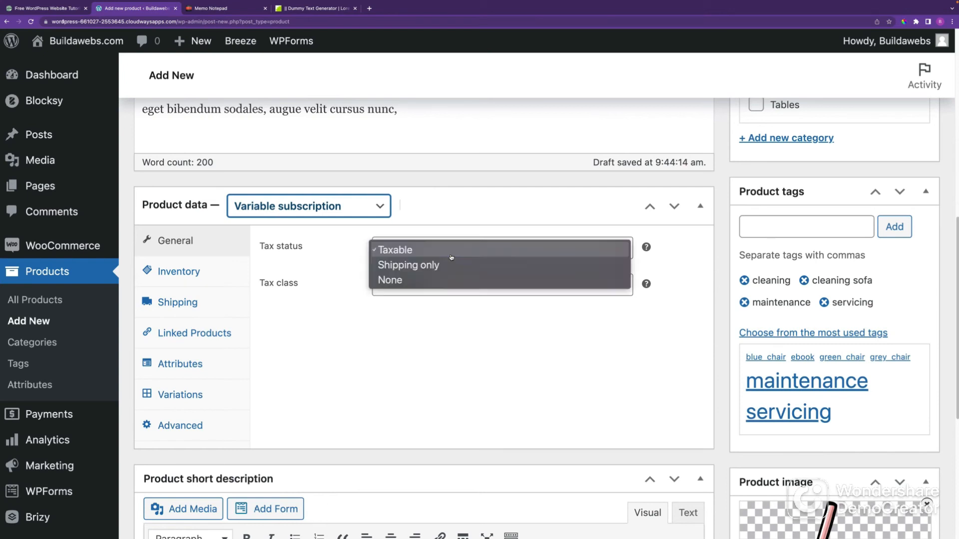
{"action": "left_click", "coordinate": [398, 336]}
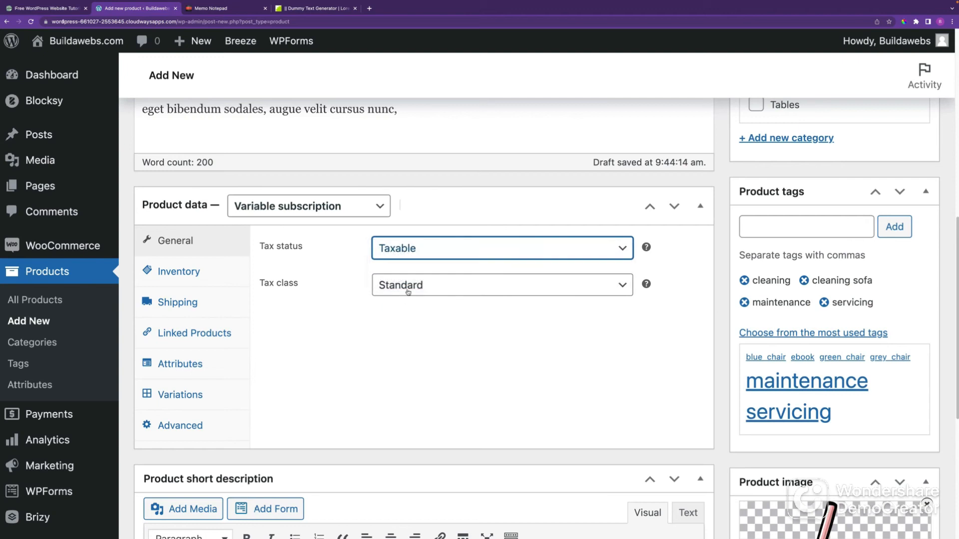
{"action": "left_click", "coordinate": [413, 291]}
{"action": "left_click", "coordinate": [337, 293]}
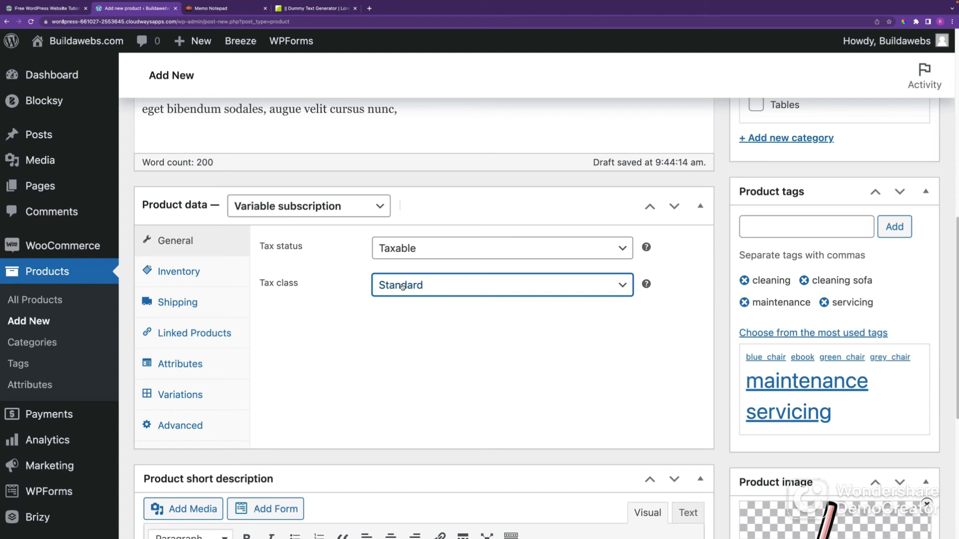
Mark the product as sold individually in its inventory data and view its shipping settings
{"action": "left_click", "coordinate": [186, 275]}
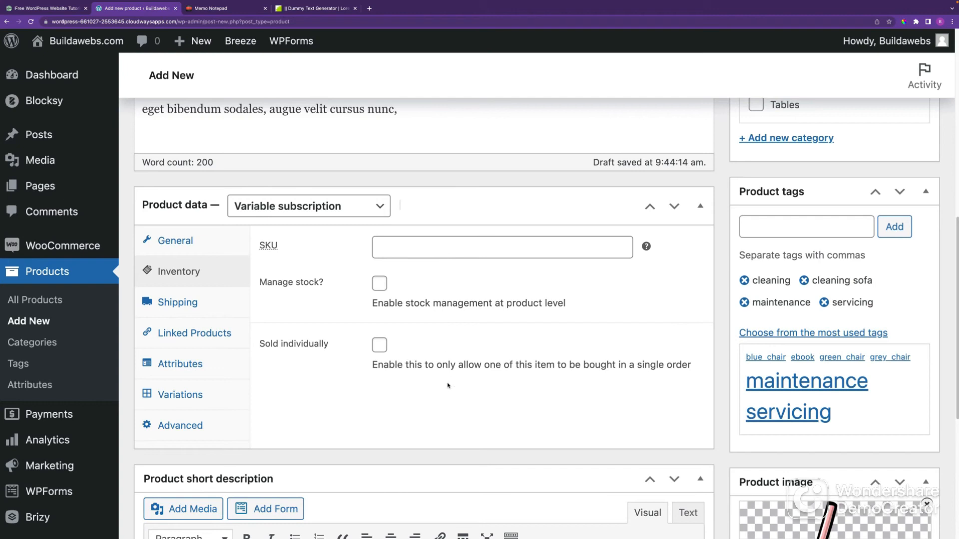
{"action": "left_click", "coordinate": [379, 345]}
{"action": "left_click", "coordinate": [205, 304]}
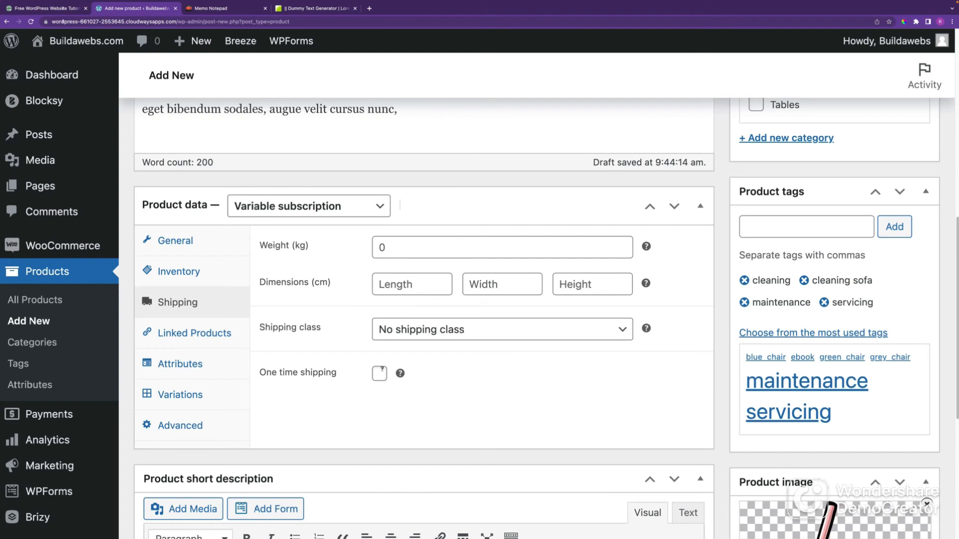
Link Sofa Service as an upsell and Wooden Table as a cross-sell for the product
{"action": "left_click", "coordinate": [209, 338]}
{"action": "left_click", "coordinate": [409, 254]}
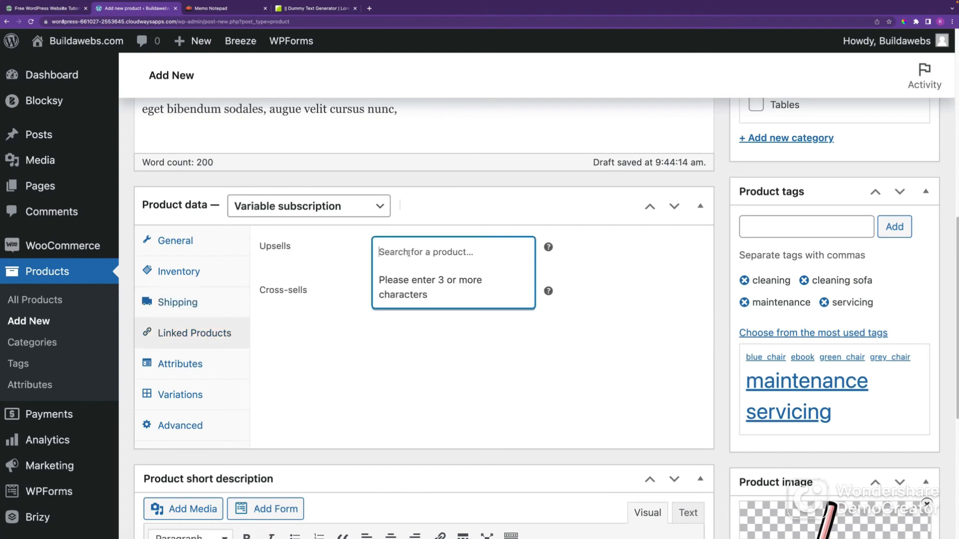
{"action": "type", "text": "service"}
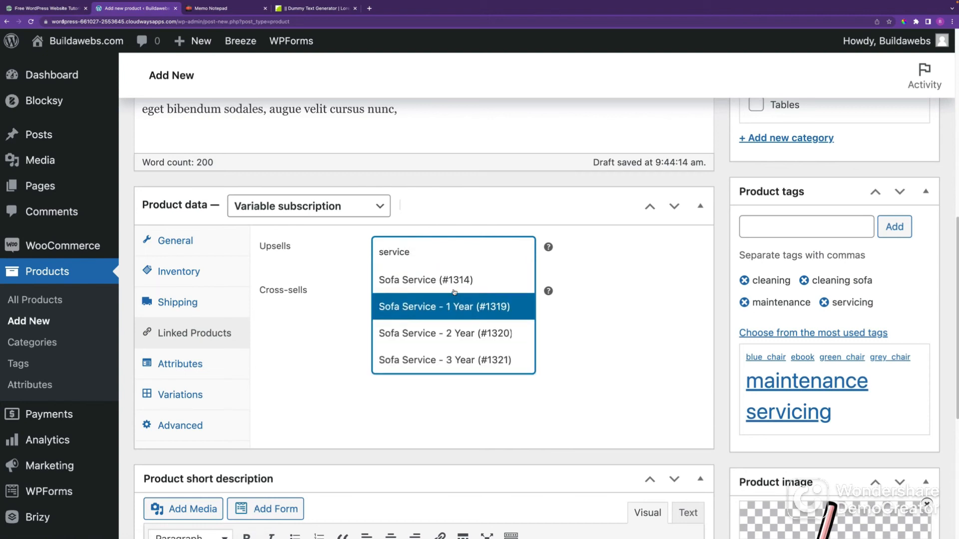
{"action": "left_click", "coordinate": [458, 281]}
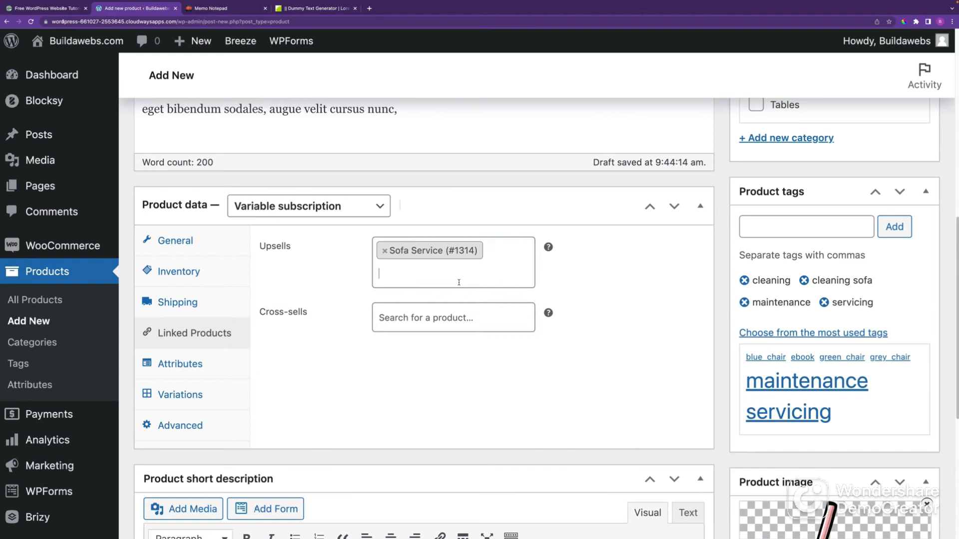
{"action": "left_click", "coordinate": [413, 322]}
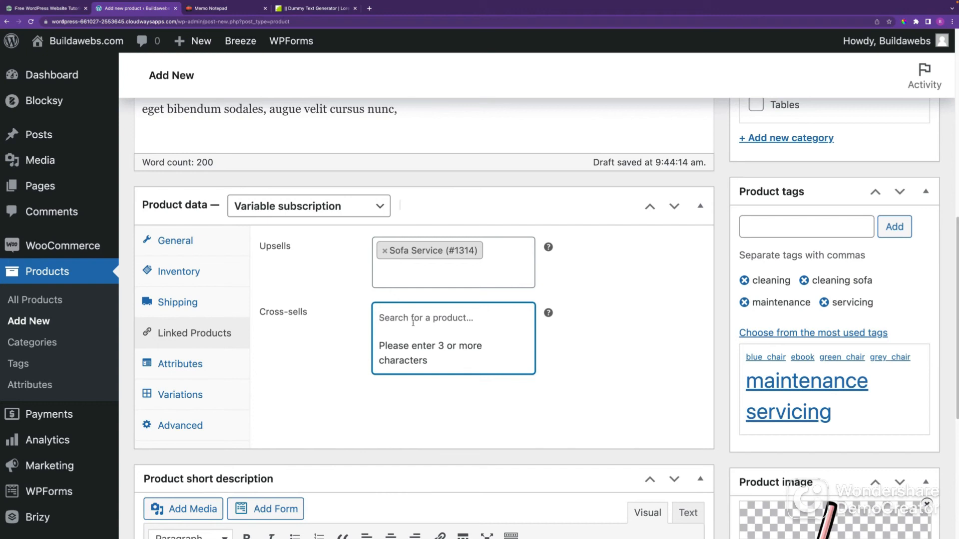
{"action": "type", "text": "table"}
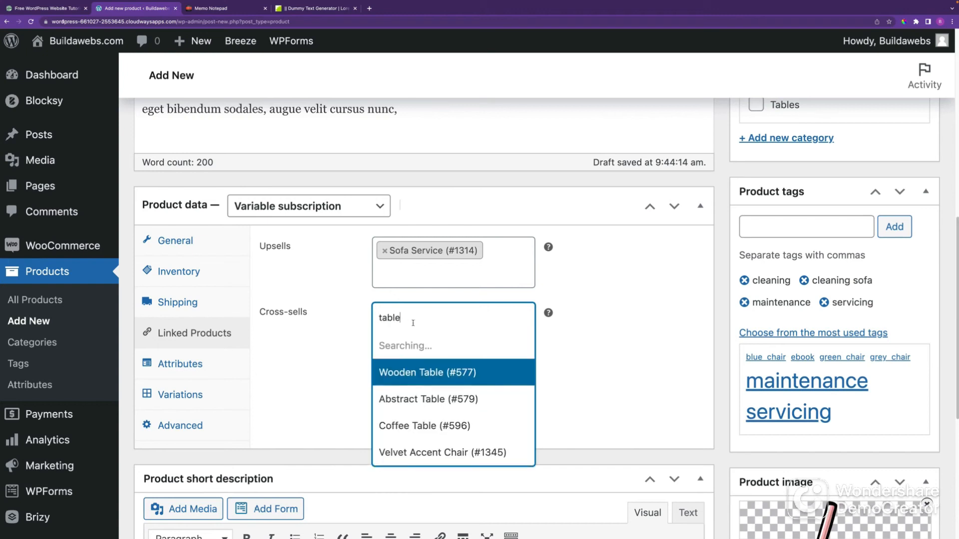
{"action": "left_click", "coordinate": [436, 349]}
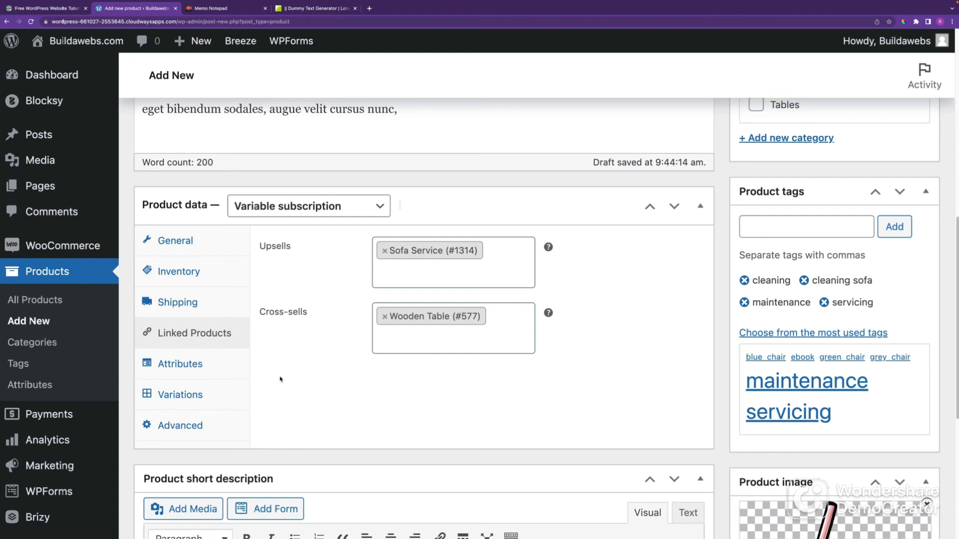
Check the product's attribute choices, and open the store's product Attributes page in a separate browser tab
{"action": "left_click", "coordinate": [199, 366]}
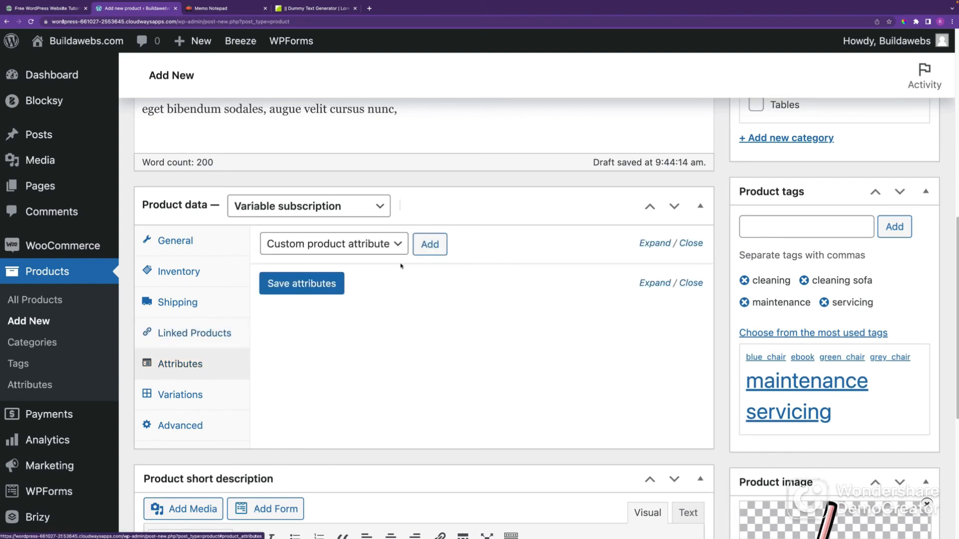
{"action": "left_click", "coordinate": [372, 245]}
{"action": "left_click", "coordinate": [405, 302]}
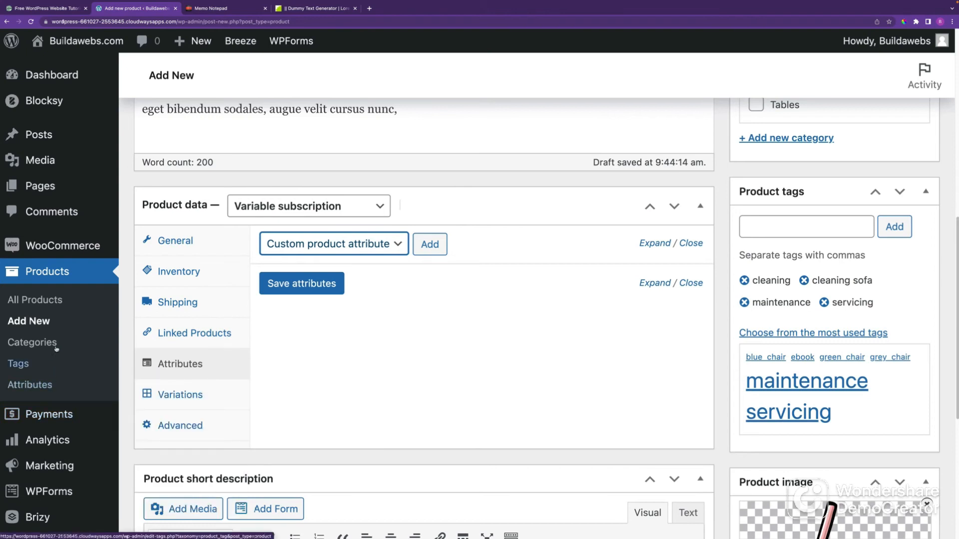
{"action": "right_click", "coordinate": [43, 386]}
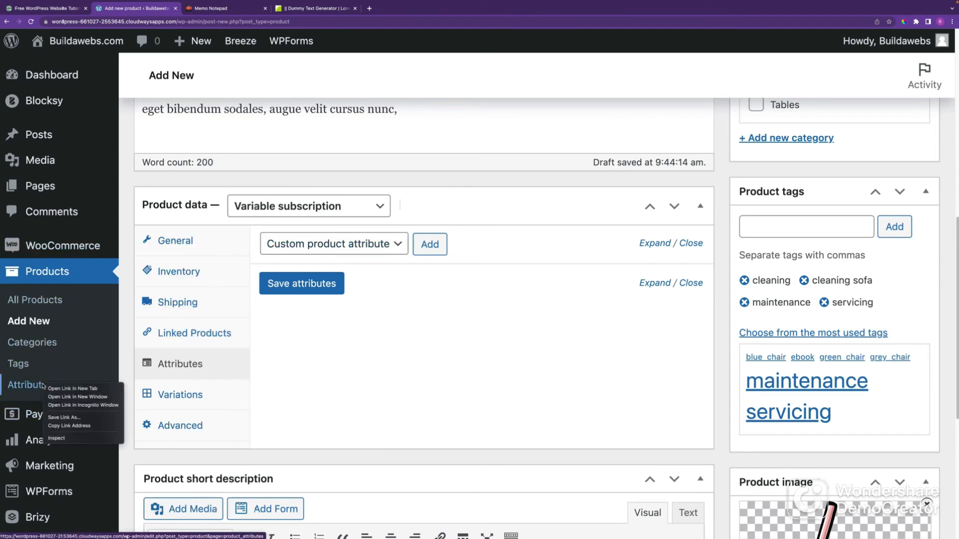
{"action": "left_click", "coordinate": [72, 389]}
{"action": "left_click", "coordinate": [217, 9]}
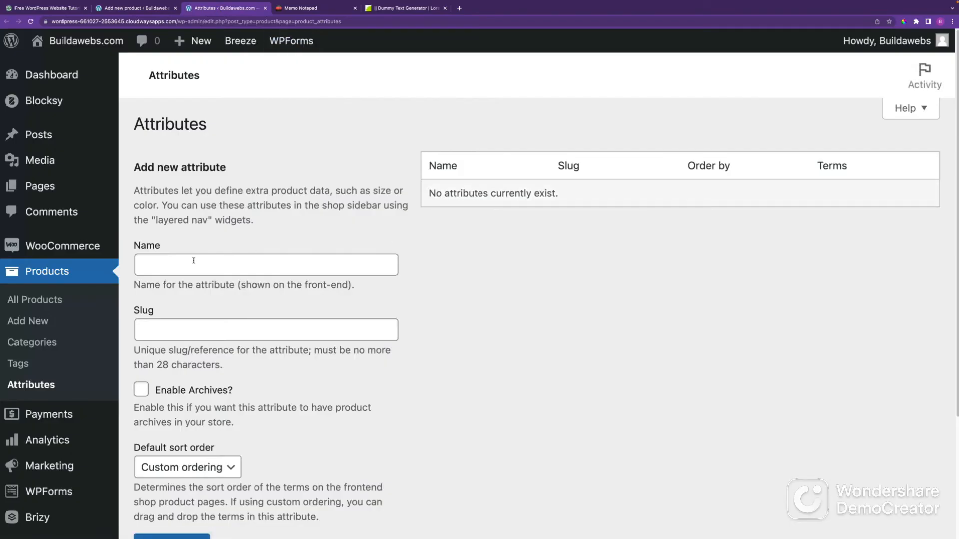
Create a new product attribute named Size
{"action": "left_click", "coordinate": [193, 260]}
{"action": "type", "text": "S"}
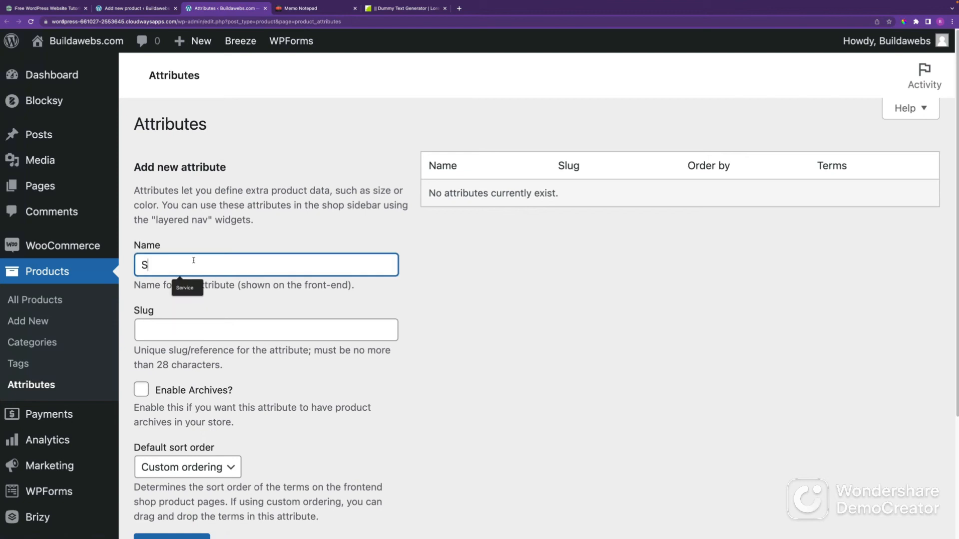
{"action": "type", "text": "ize"}
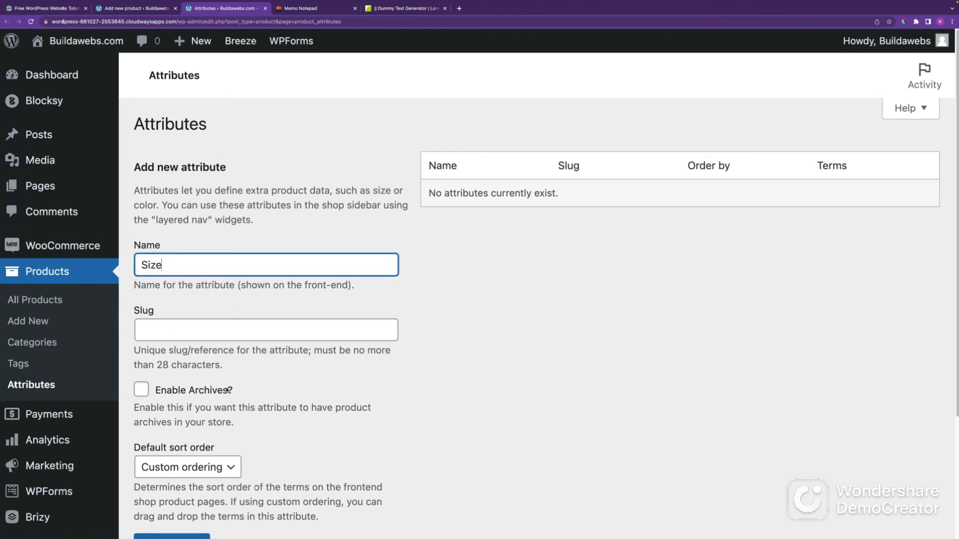
{"action": "scroll", "coordinate": [194, 484], "scroll_direction": "down", "scroll_amount": 3}
{"action": "left_click", "coordinate": [179, 411]}
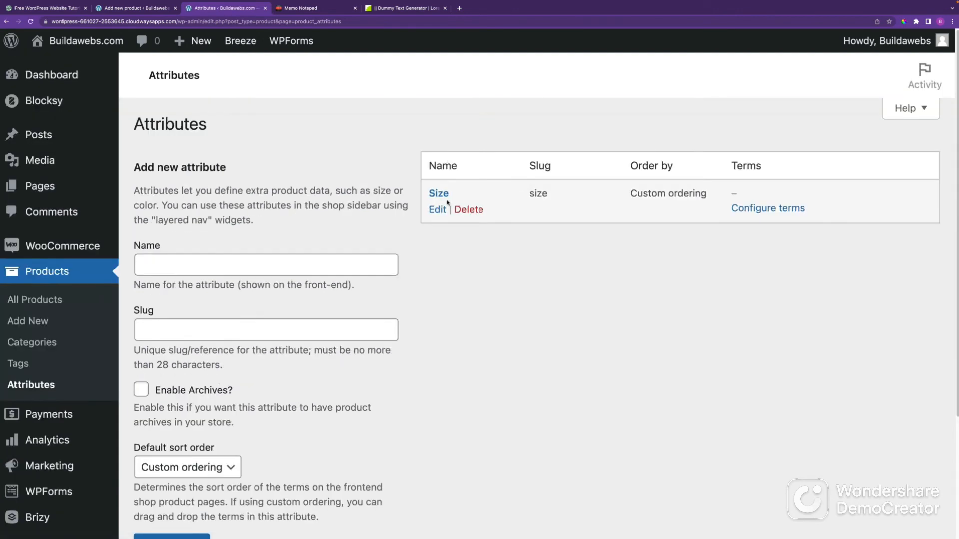
Open the Size attribute for editing, update it without changes and return to the attributes list
{"action": "left_click", "coordinate": [437, 209]}
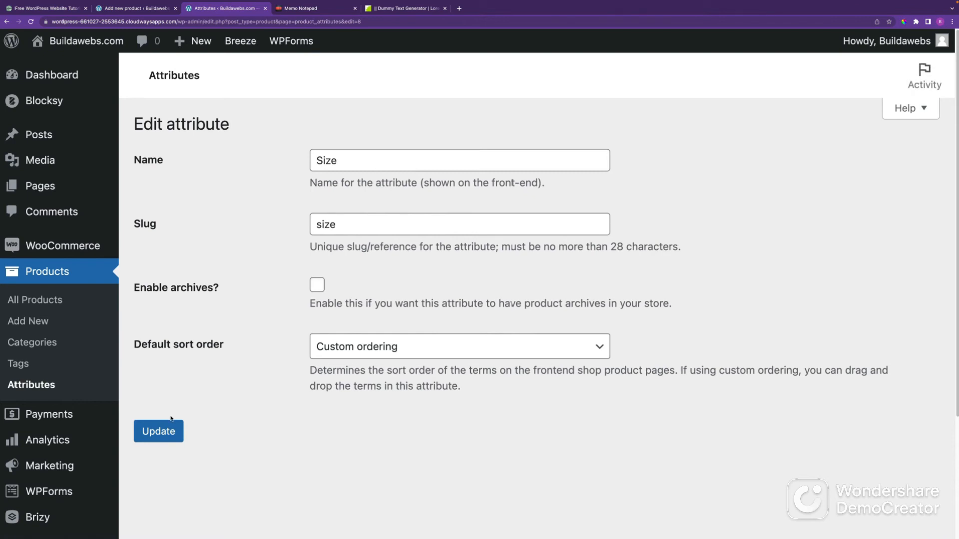
{"action": "left_click", "coordinate": [163, 433]}
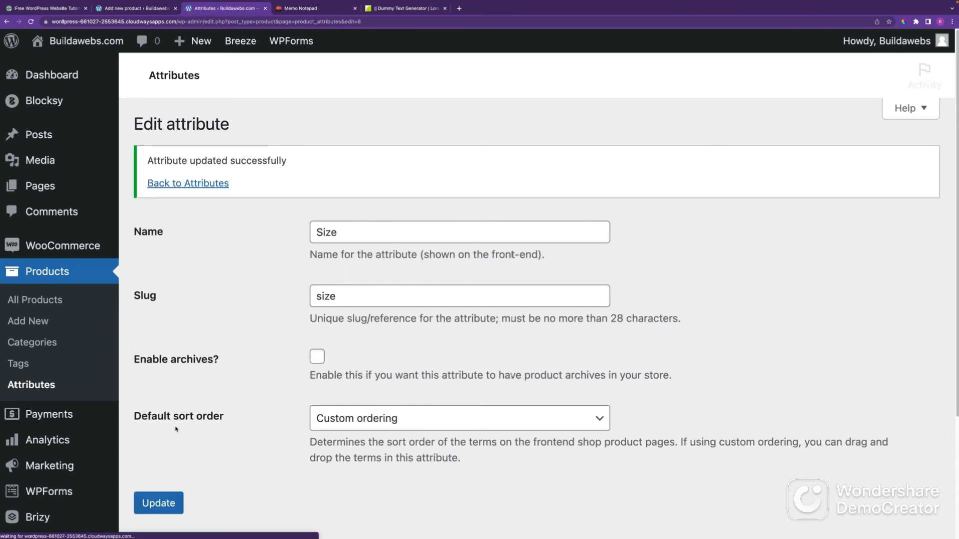
{"action": "left_click", "coordinate": [199, 185]}
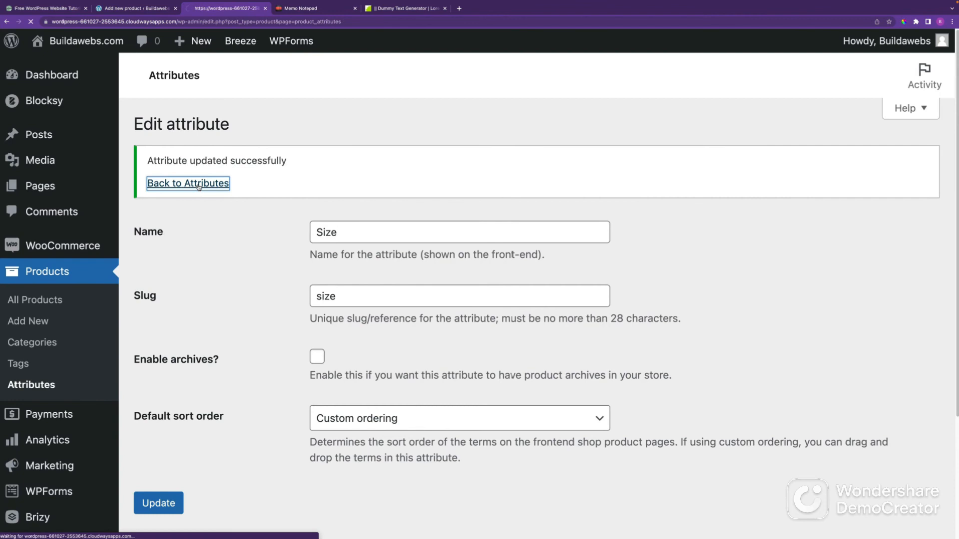
Add the terms Small, Medium and Large to the Size attribute
{"action": "left_click", "coordinate": [437, 193]}
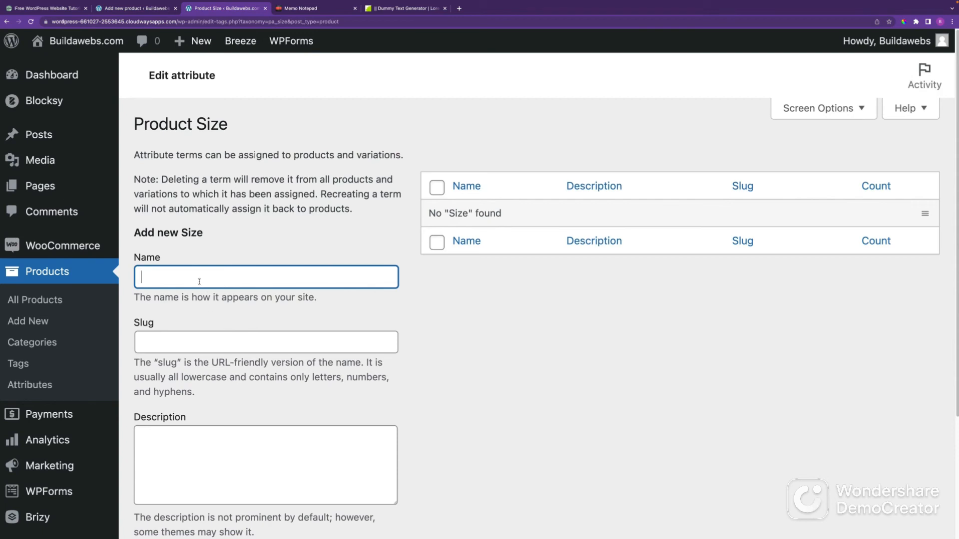
{"action": "type", "text": "Small"}
{"action": "scroll", "coordinate": [184, 446], "scroll_direction": "down", "scroll_amount": 2}
{"action": "left_click", "coordinate": [173, 510]}
{"action": "left_click", "coordinate": [171, 275]}
{"action": "type", "text": "Medium"}
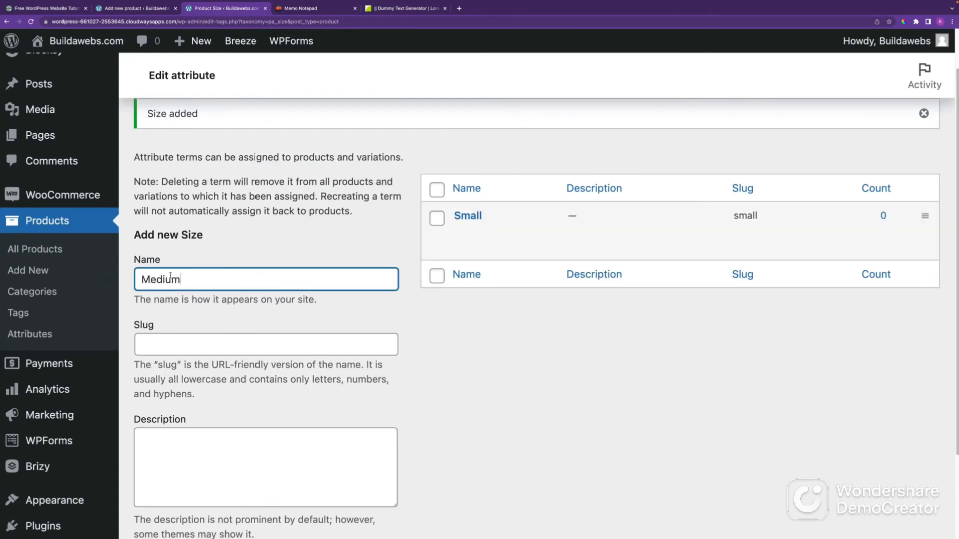
{"action": "scroll", "coordinate": [239, 439], "scroll_direction": "down", "scroll_amount": 1}
{"action": "left_click", "coordinate": [173, 512]}
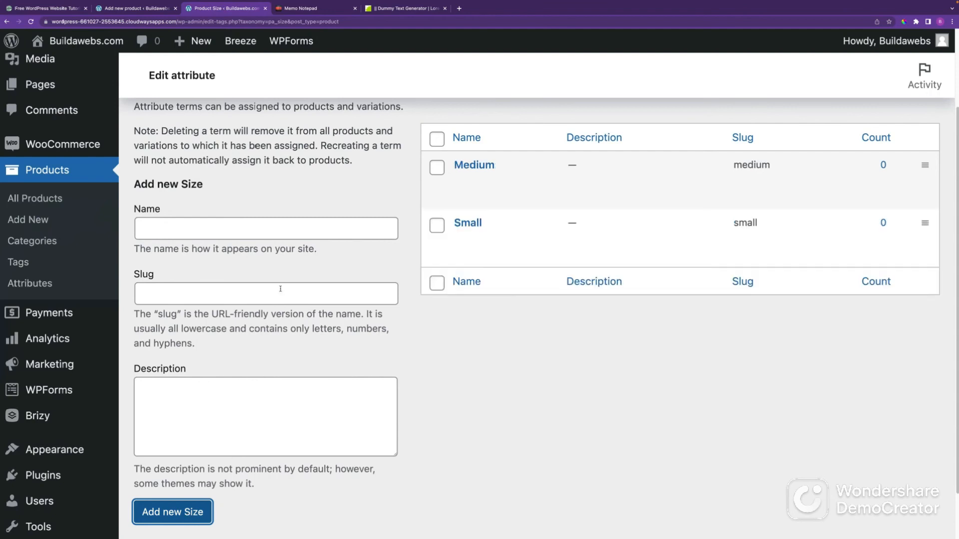
{"action": "left_click", "coordinate": [213, 233]}
{"action": "type", "text": "Large"}
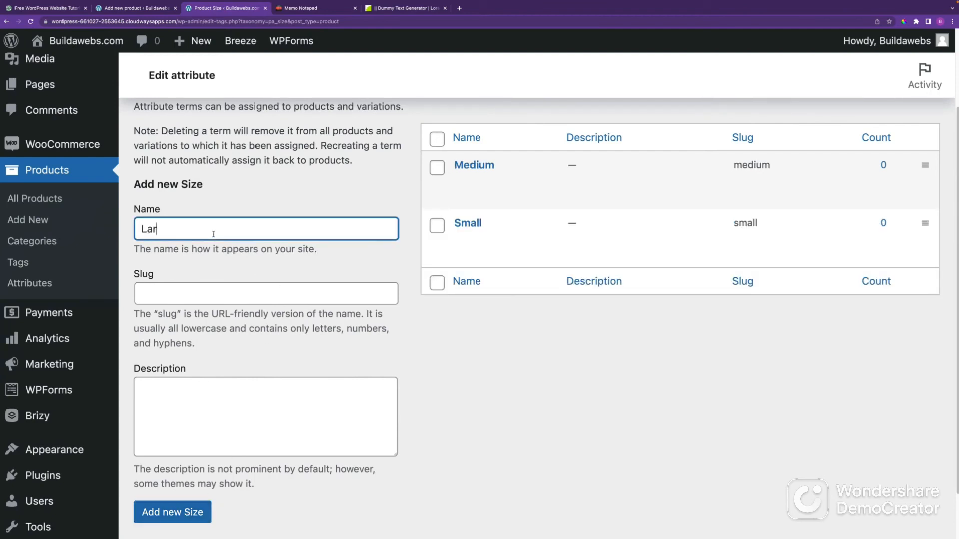
{"action": "left_click", "coordinate": [186, 503]}
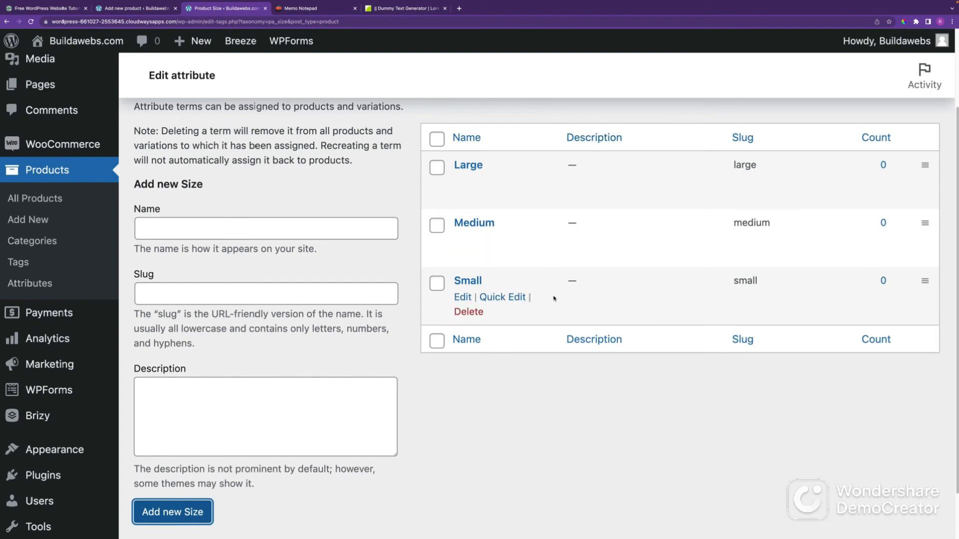
{"action": "scroll", "coordinate": [305, 325], "scroll_direction": "up", "scroll_amount": 3}
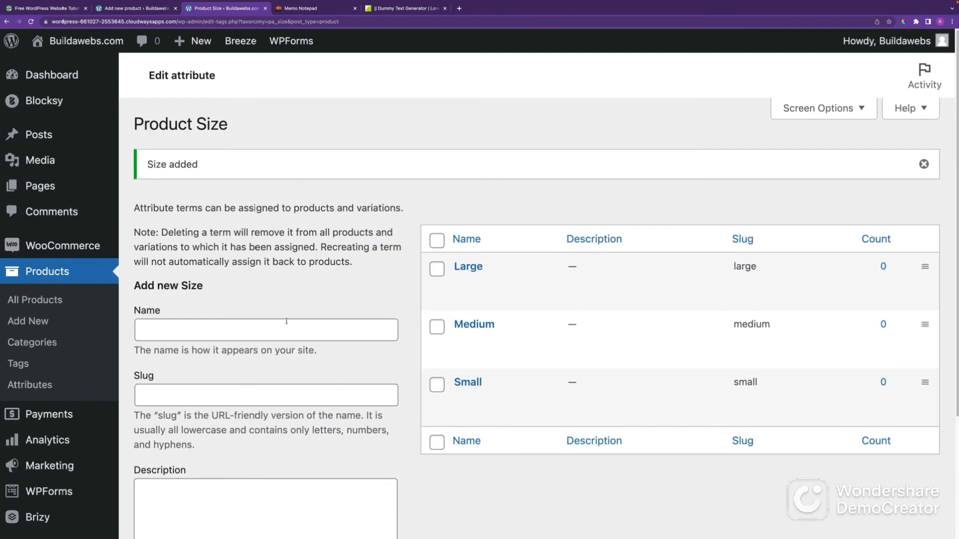
Create a second product attribute named Deliver Every
{"action": "left_click", "coordinate": [50, 386]}
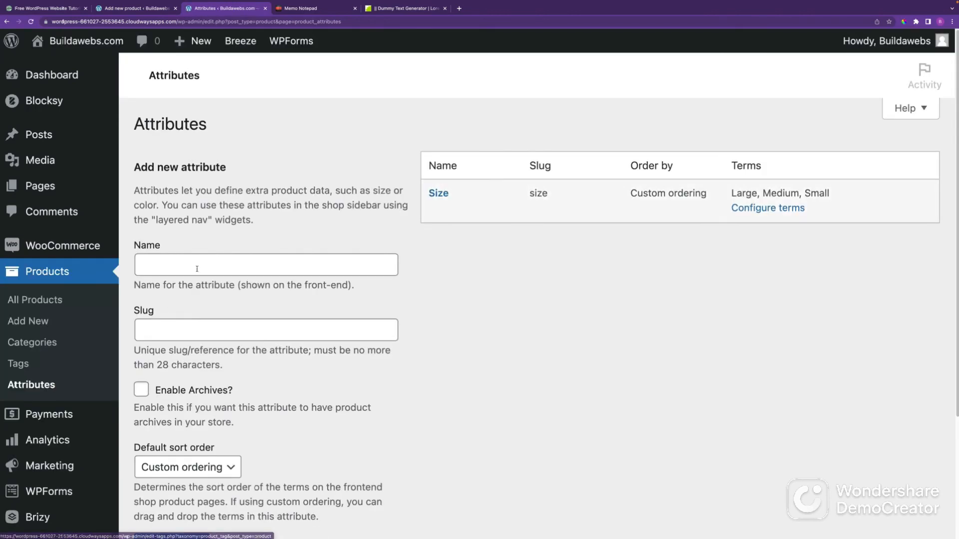
{"action": "left_click", "coordinate": [198, 258]}
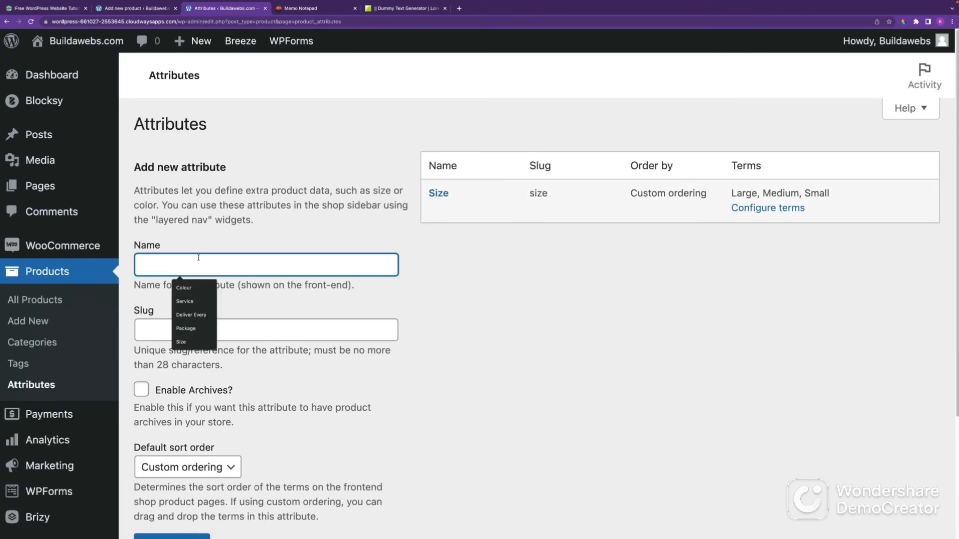
{"action": "left_click", "coordinate": [198, 319]}
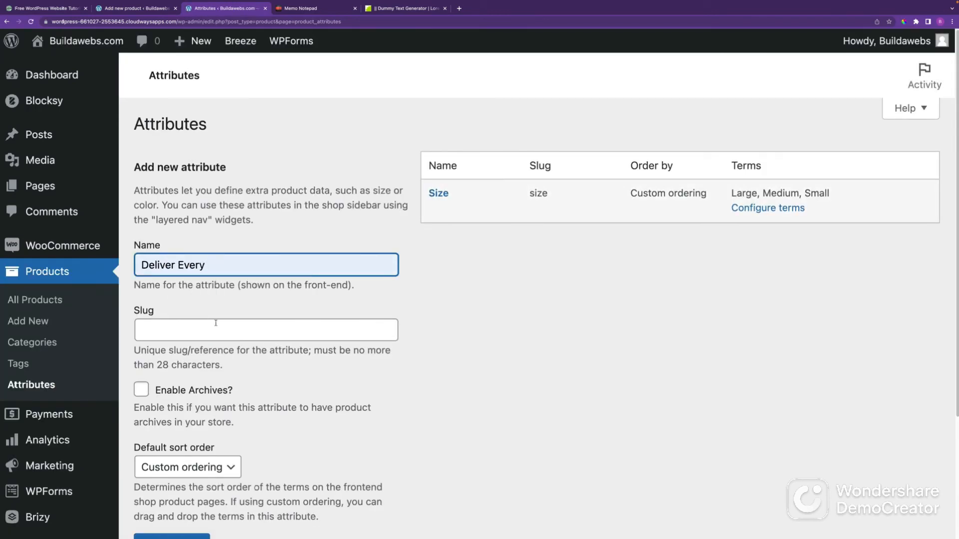
{"action": "scroll", "coordinate": [231, 417], "scroll_direction": "down", "scroll_amount": 1}
{"action": "left_click", "coordinate": [172, 496]}
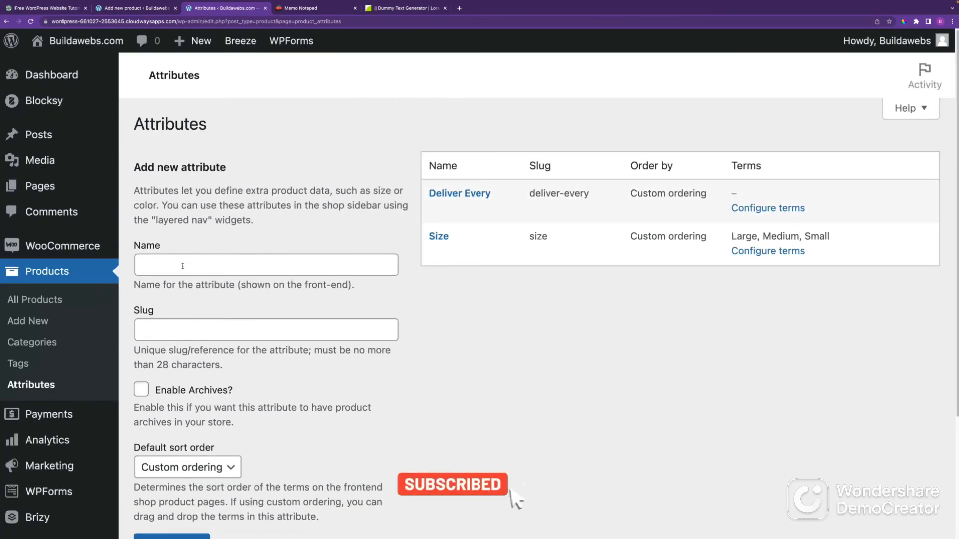
{"action": "left_click", "coordinate": [183, 265]}
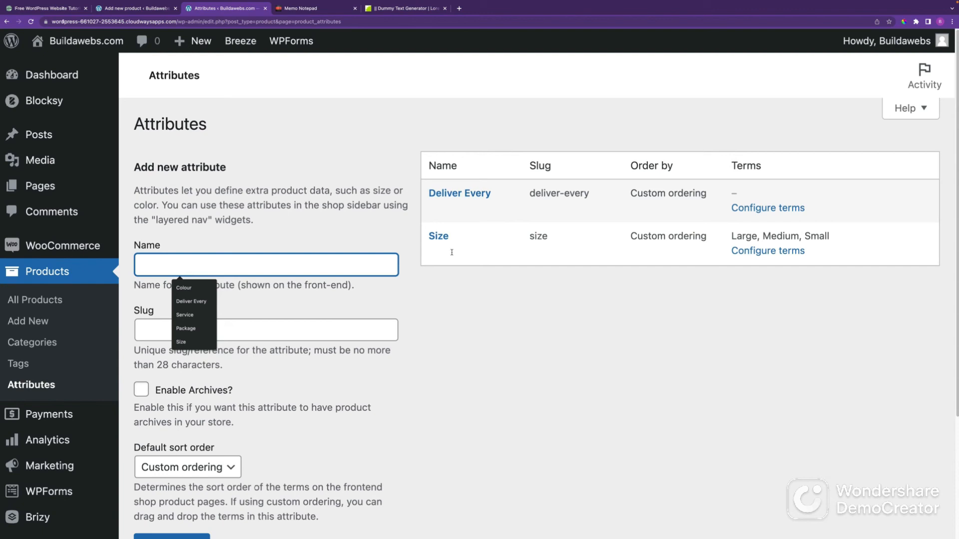
{"action": "left_click", "coordinate": [506, 368]}
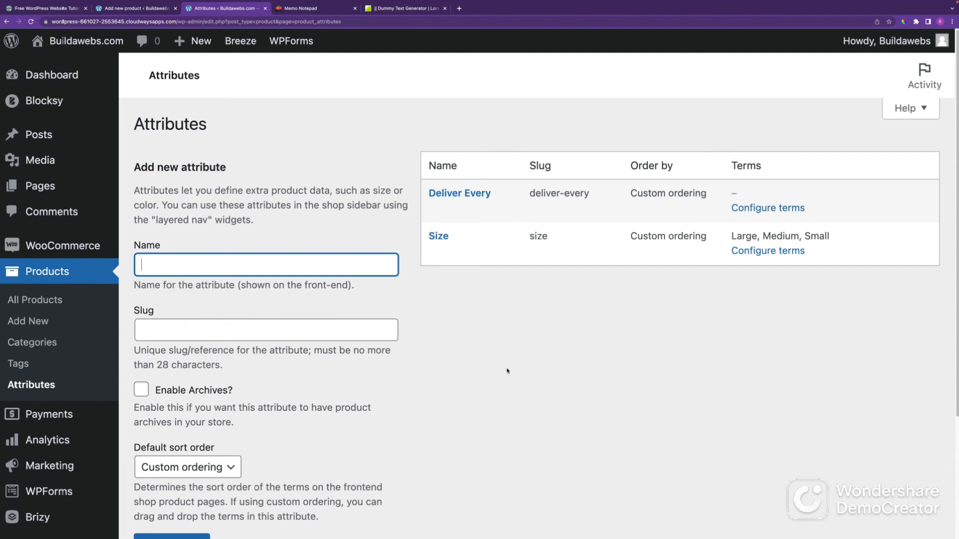
Add the terms 6 Months and Year to the Deliver Every attribute
{"action": "left_click", "coordinate": [461, 194]}
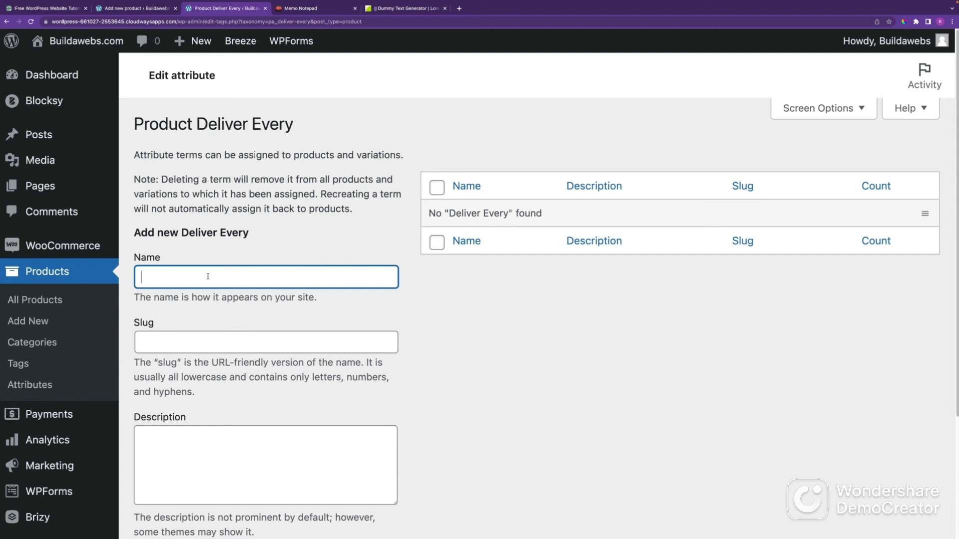
{"action": "type", "text": "6 b"}
{"action": "key", "text": "BackSpace"}
{"action": "type", "text": "Months"}
{"action": "scroll", "coordinate": [242, 395], "scroll_direction": "down", "scroll_amount": 3}
{"action": "left_click", "coordinate": [193, 424]}
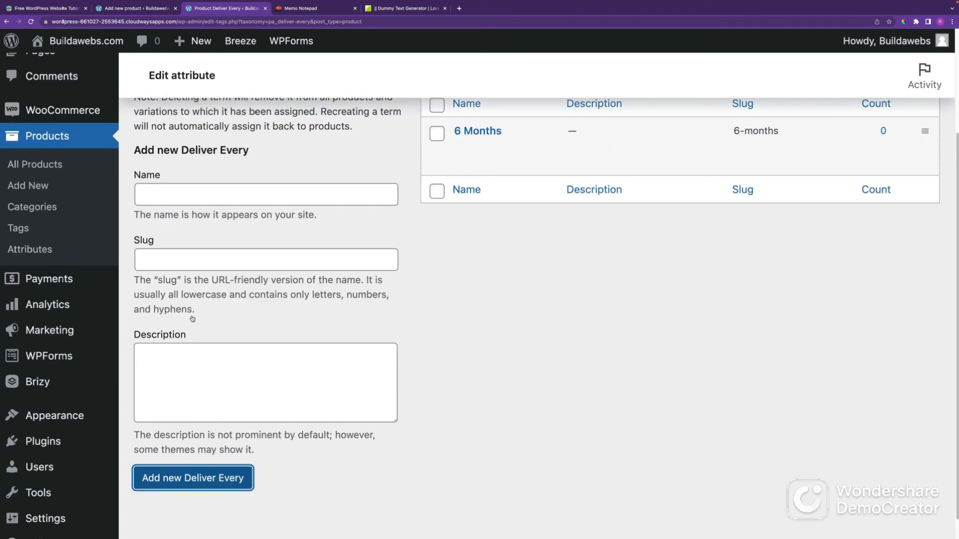
{"action": "left_click", "coordinate": [198, 203]}
{"action": "type", "text": "Year"}
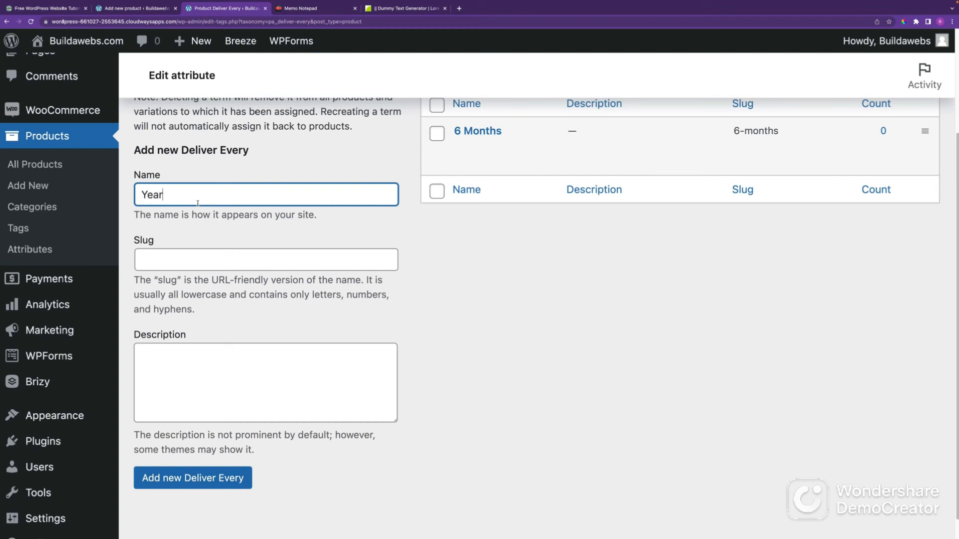
{"action": "left_click", "coordinate": [188, 475]}
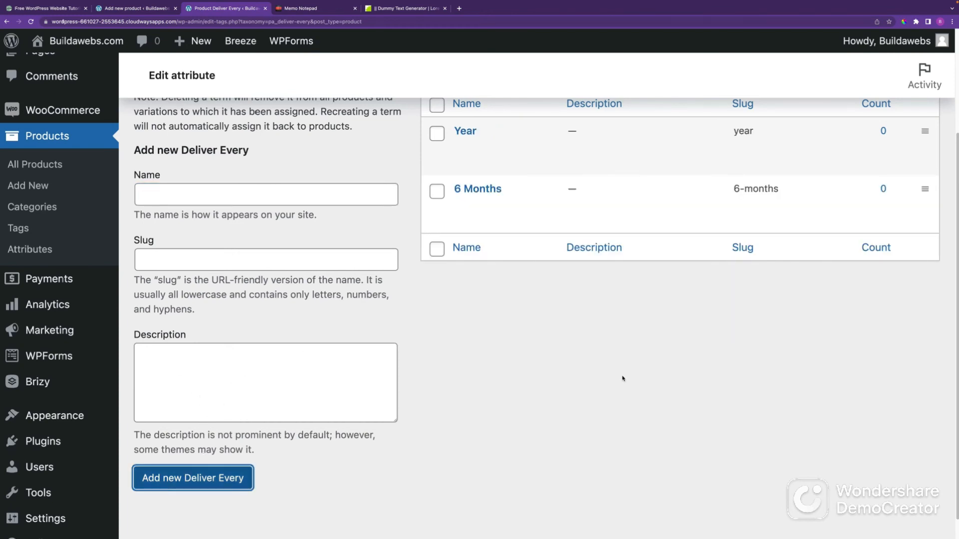
{"action": "scroll", "coordinate": [622, 378], "scroll_direction": "up", "scroll_amount": 3}
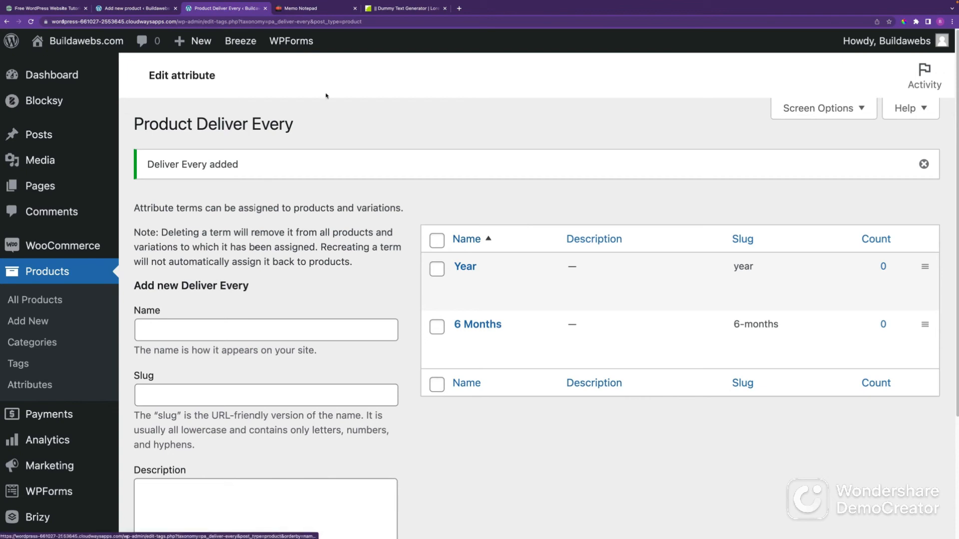
Return to the Sofa Cleaning Kit product and save it as a draft
{"action": "left_click", "coordinate": [158, 9]}
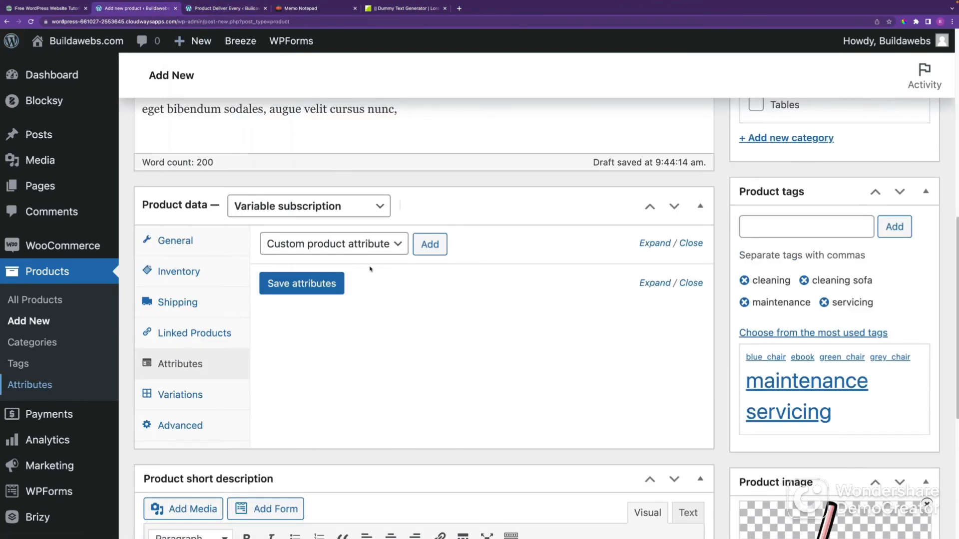
{"action": "scroll", "coordinate": [819, 215], "scroll_direction": "up", "scroll_amount": 1}
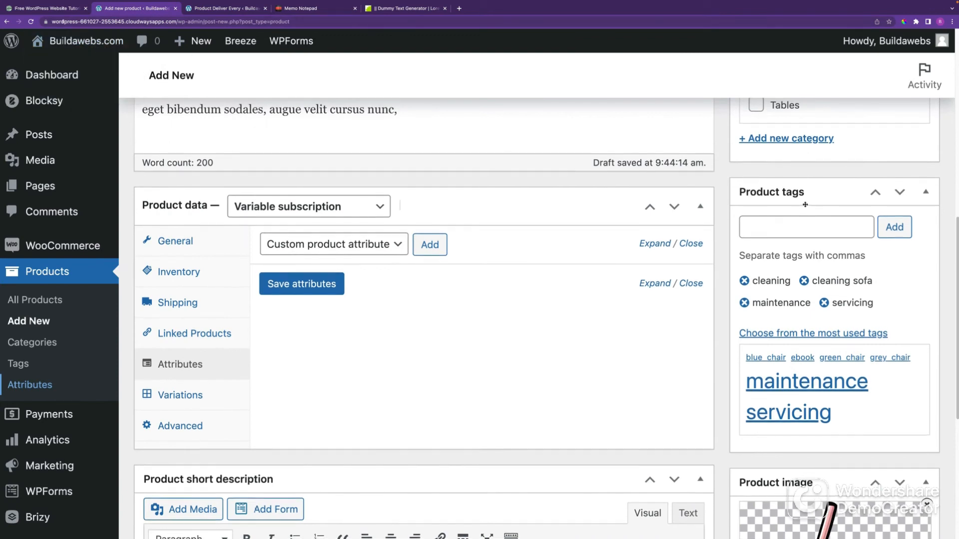
{"action": "scroll", "coordinate": [826, 229], "scroll_direction": "up", "scroll_amount": 6}
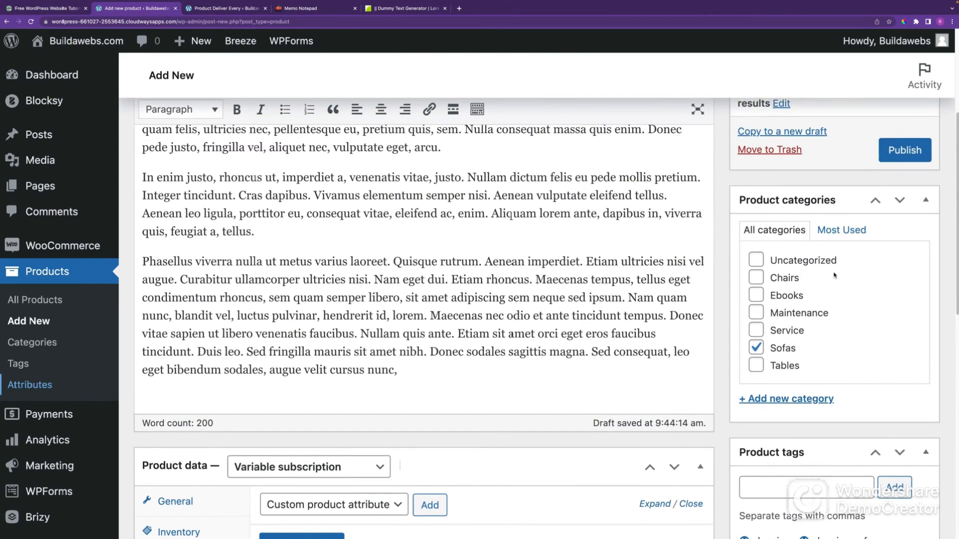
{"action": "scroll", "coordinate": [834, 277], "scroll_direction": "up", "scroll_amount": 3}
{"action": "left_click", "coordinate": [769, 183]}
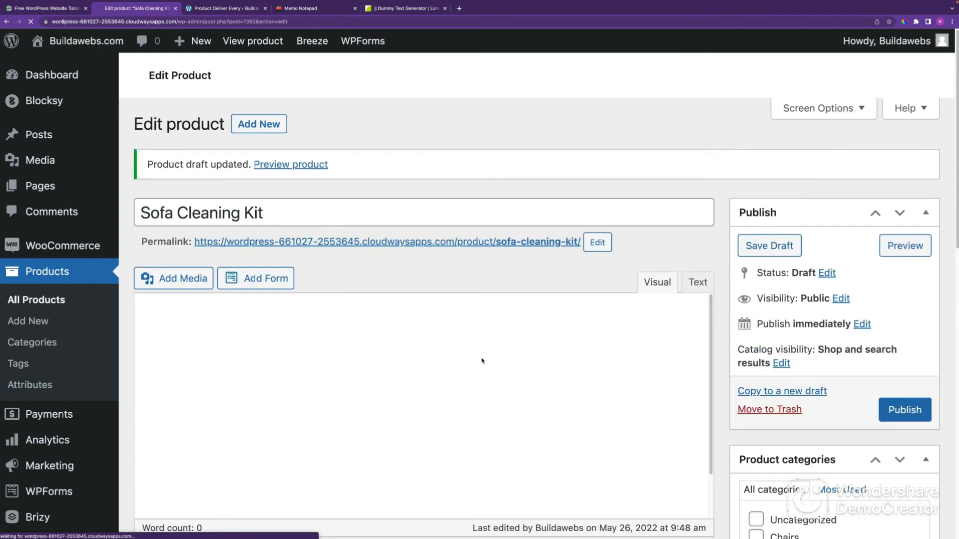
Add the Deliver Every attribute to the Sofa Cleaning Kit product with all its terms selected
{"action": "scroll", "coordinate": [484, 361], "scroll_direction": "down", "scroll_amount": 12}
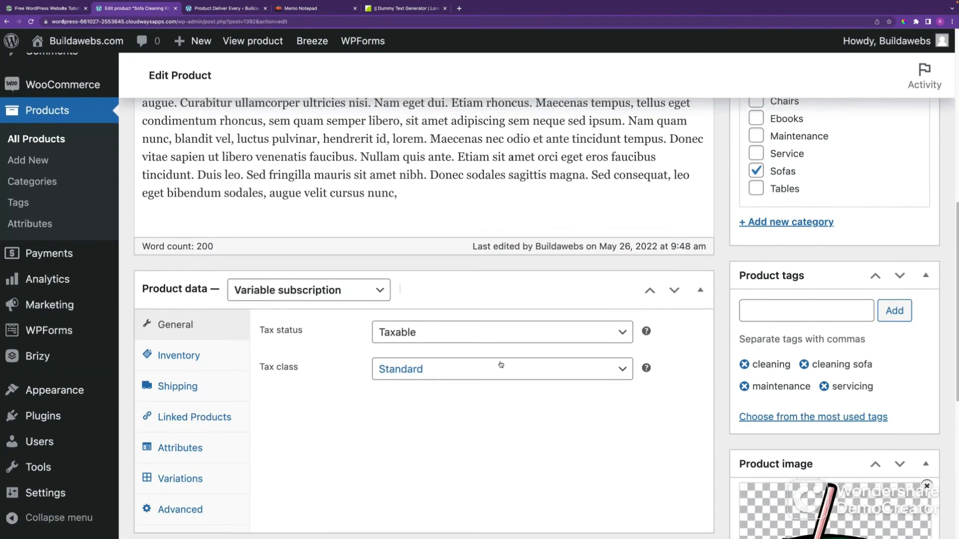
{"action": "scroll", "coordinate": [470, 335], "scroll_direction": "down", "scroll_amount": 1}
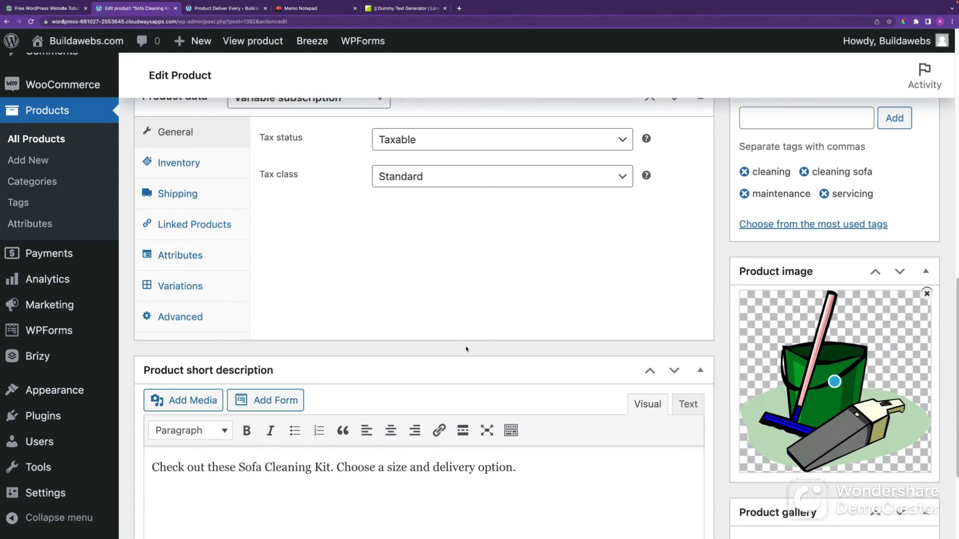
{"action": "left_click", "coordinate": [199, 257]}
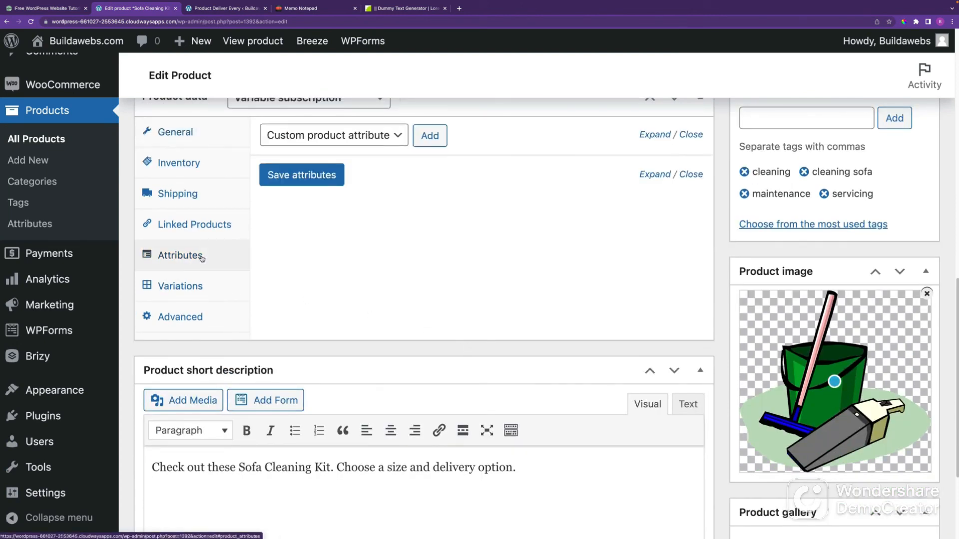
{"action": "left_click", "coordinate": [349, 140]}
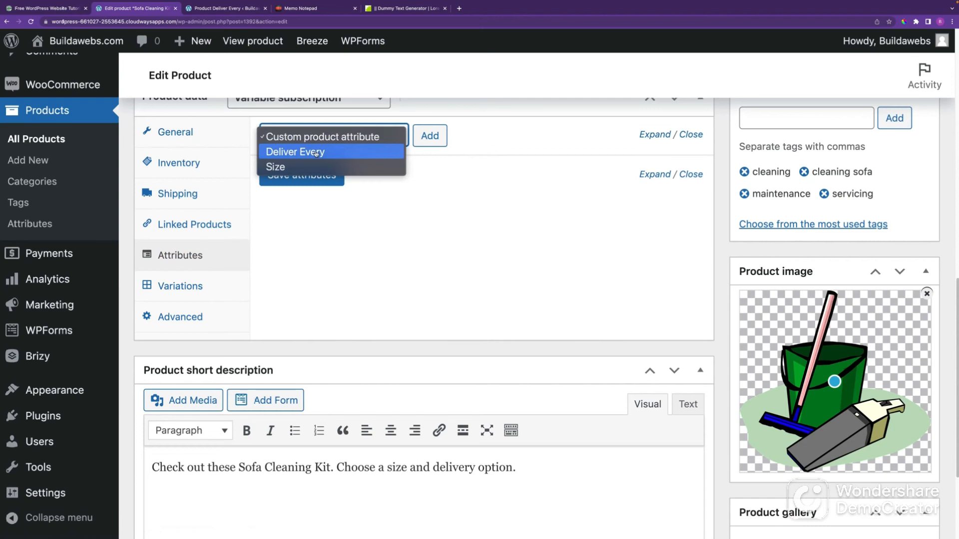
{"action": "left_click", "coordinate": [316, 152]}
{"action": "left_click", "coordinate": [428, 139]}
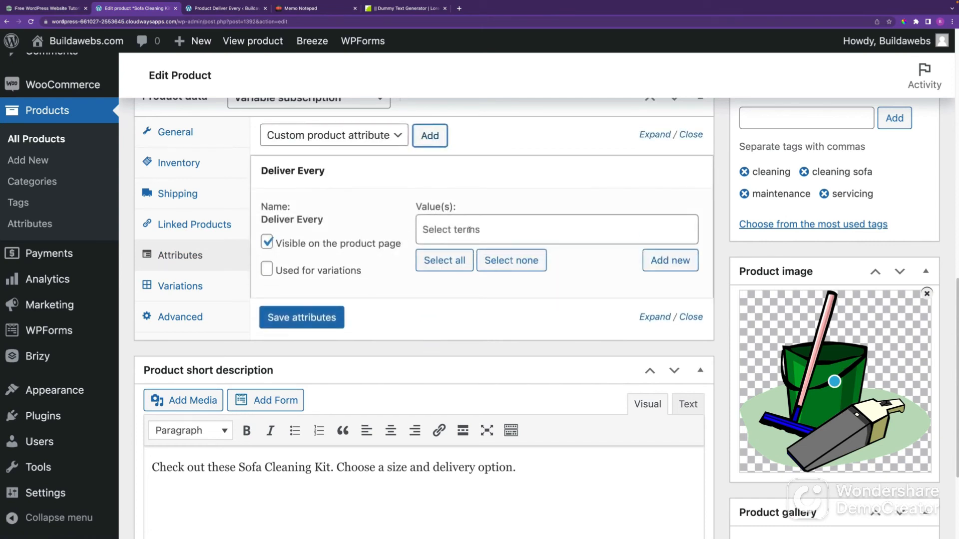
{"action": "left_click", "coordinate": [448, 260]}
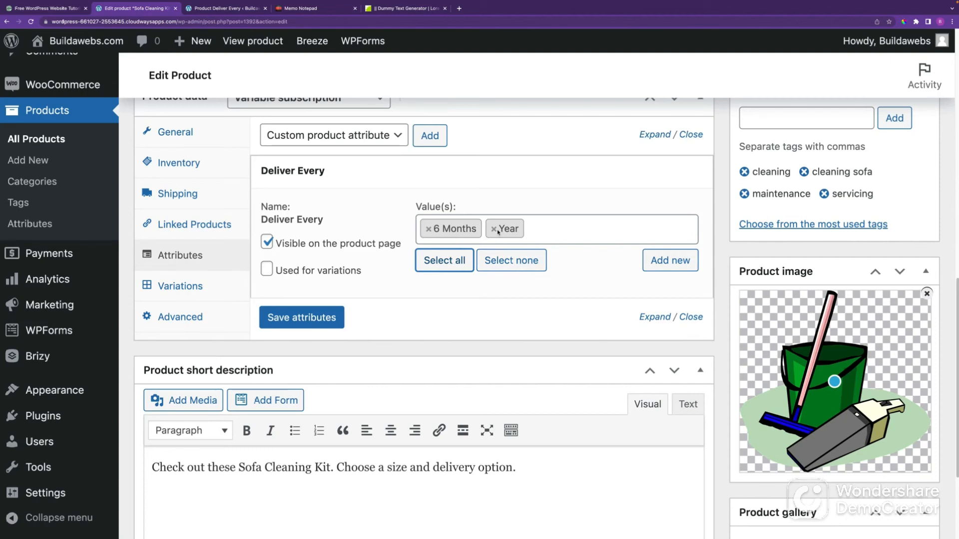
Try removing the Deliver Every terms individually and picking 6 Months again
{"action": "left_click", "coordinate": [428, 230]}
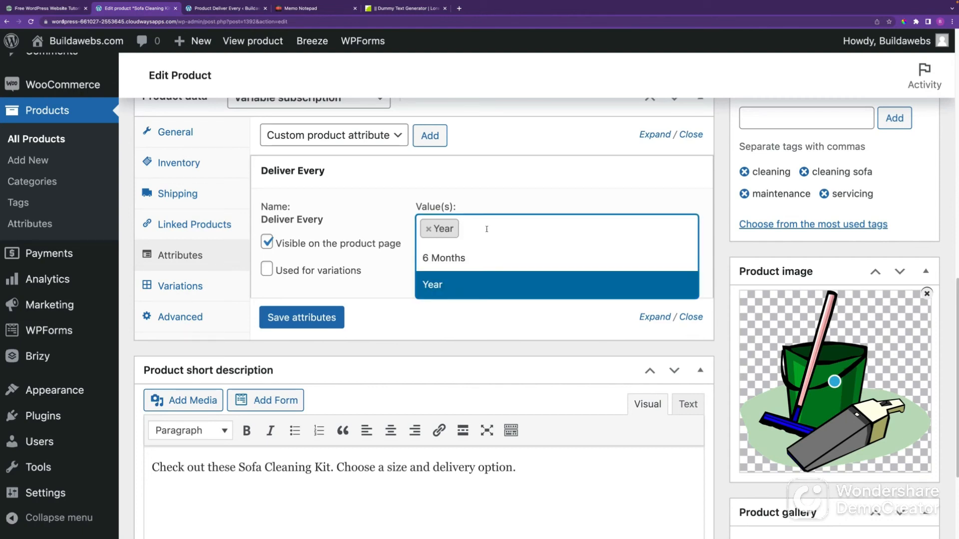
{"action": "left_click", "coordinate": [428, 230]}
{"action": "left_click", "coordinate": [479, 203]}
{"action": "left_click", "coordinate": [471, 229]}
{"action": "left_click", "coordinate": [446, 259]}
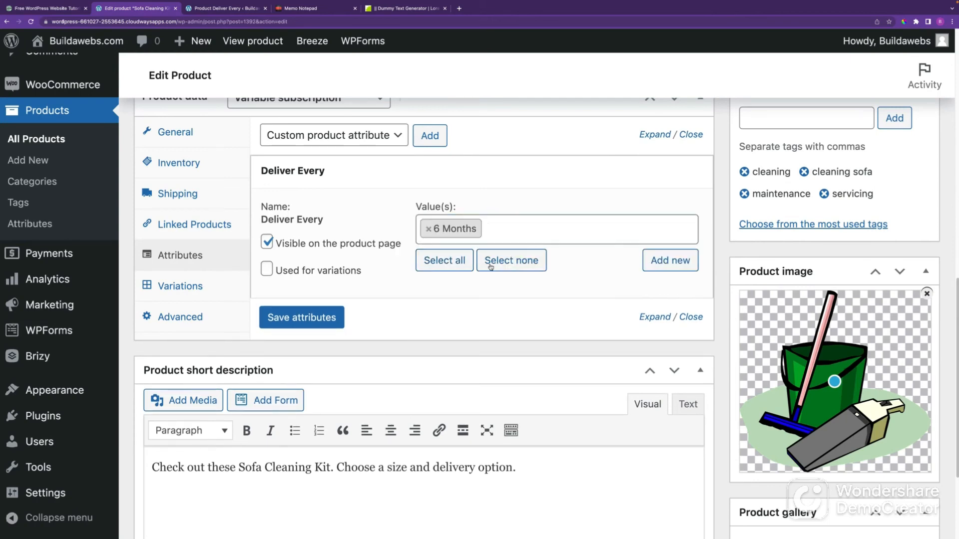
Select all Deliver Every terms, enable the attribute for variations, and save it
{"action": "left_click", "coordinate": [444, 260]}
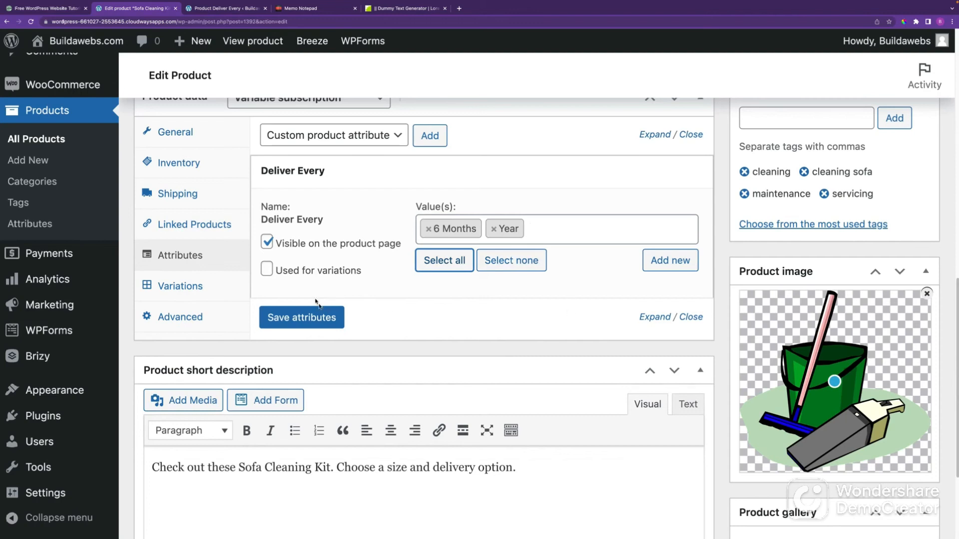
{"action": "left_click", "coordinate": [267, 270]}
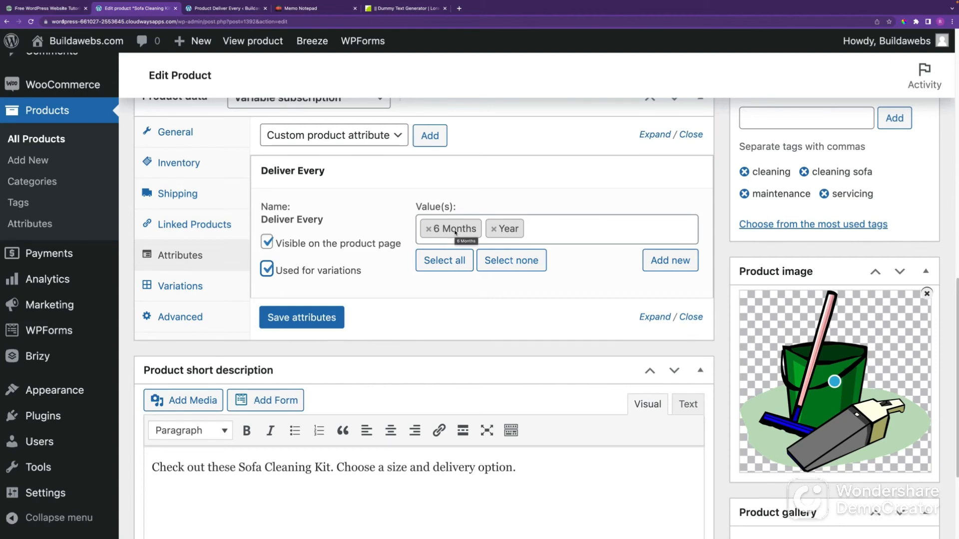
{"action": "left_click", "coordinate": [307, 317]}
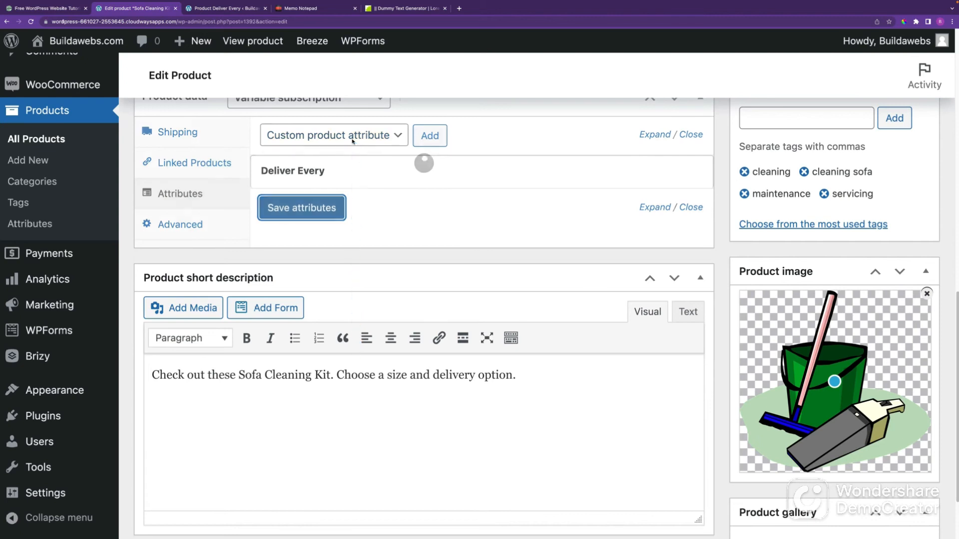
Add the Size attribute with all its terms, enable it for variations, and save the attributes
{"action": "left_click", "coordinate": [352, 137]}
{"action": "left_click", "coordinate": [394, 167]}
{"action": "left_click", "coordinate": [430, 136]}
{"action": "left_click", "coordinate": [268, 305]}
{"action": "left_click", "coordinate": [454, 298]}
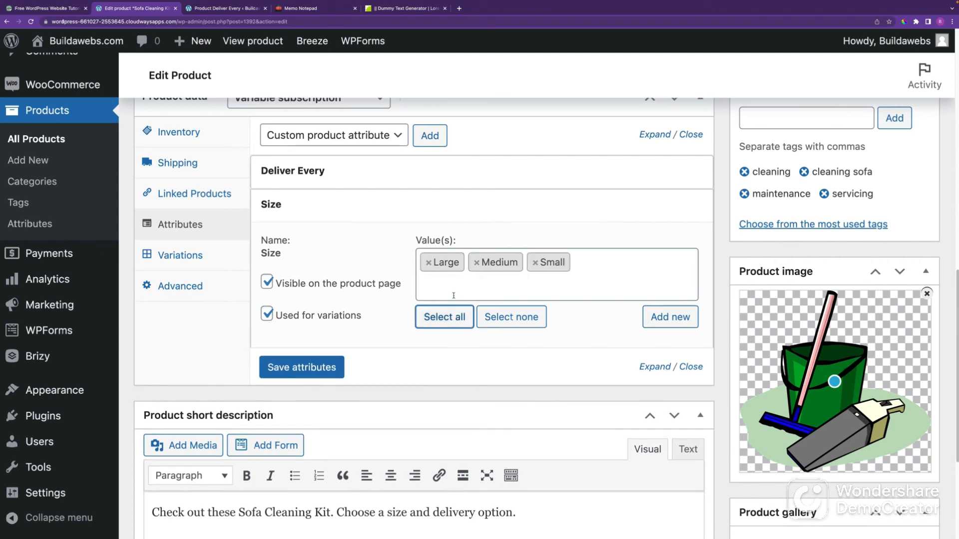
{"action": "left_click", "coordinate": [301, 367]}
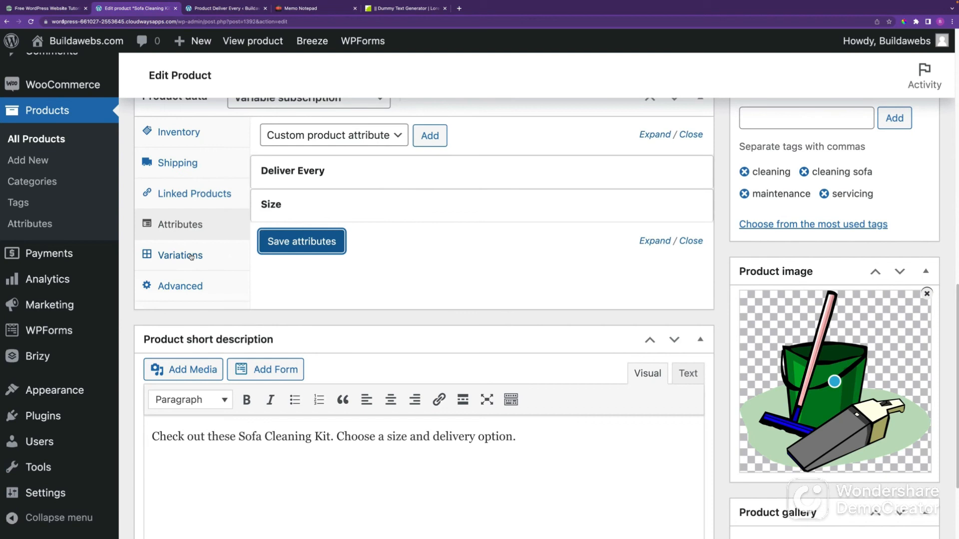
Create the product's variations from all attributes and accept the confirmations
{"action": "left_click", "coordinate": [192, 256]}
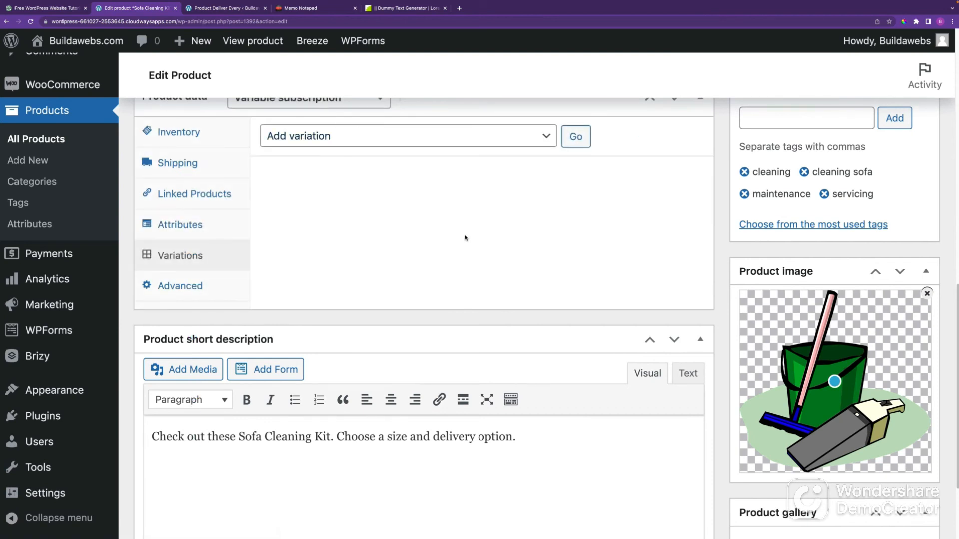
{"action": "scroll", "coordinate": [467, 240], "scroll_direction": "up", "scroll_amount": 1}
{"action": "left_click", "coordinate": [369, 196]}
{"action": "left_click", "coordinate": [368, 206]}
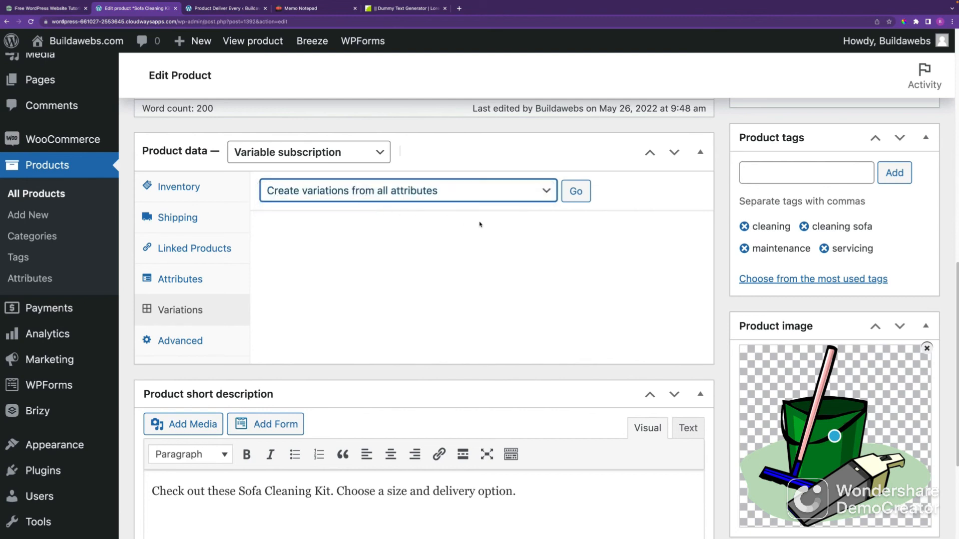
{"action": "left_click", "coordinate": [576, 194]}
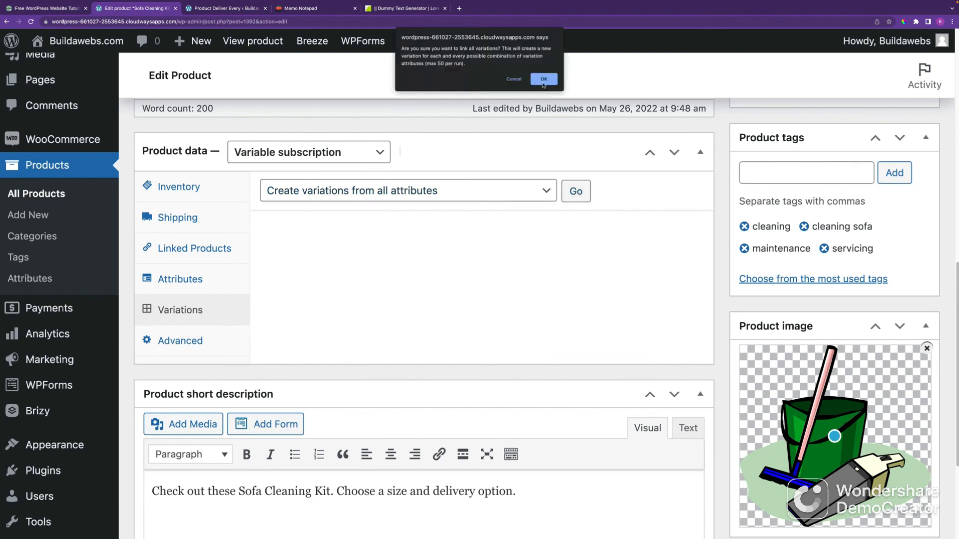
{"action": "left_click", "coordinate": [543, 81]}
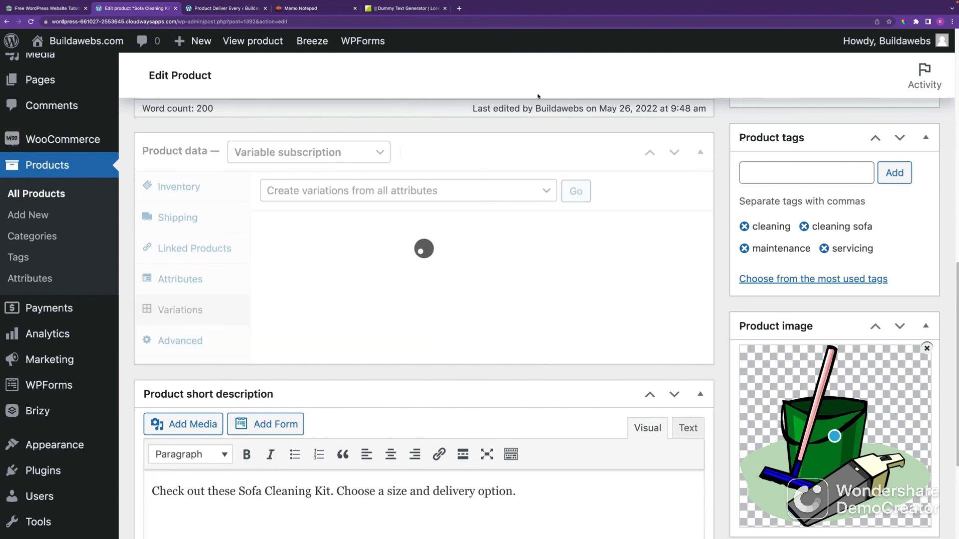
{"action": "left_click", "coordinate": [548, 68]}
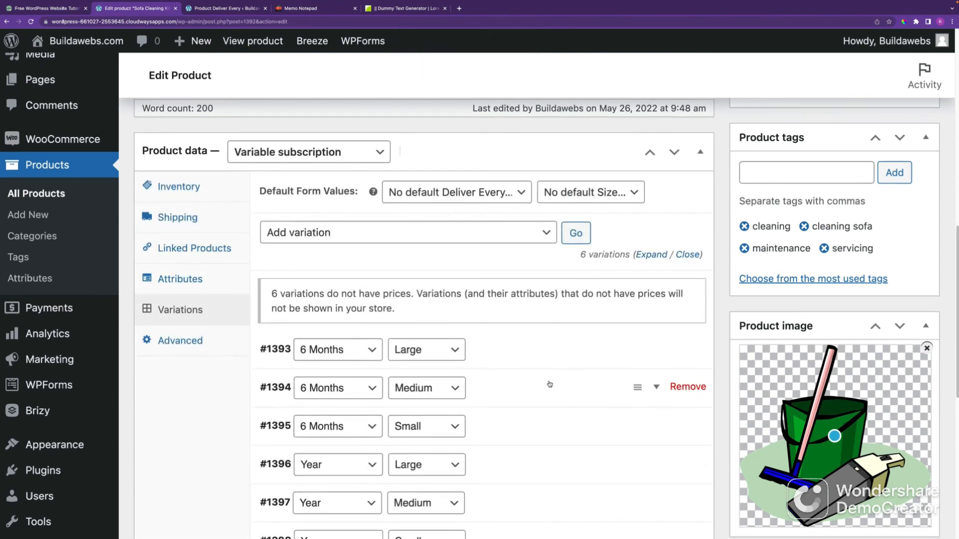
Reorder the variations to Small, Medium, Large within both 6 Months and Year, and save the changes
{"action": "scroll", "coordinate": [549, 384], "scroll_direction": "down", "scroll_amount": 1}
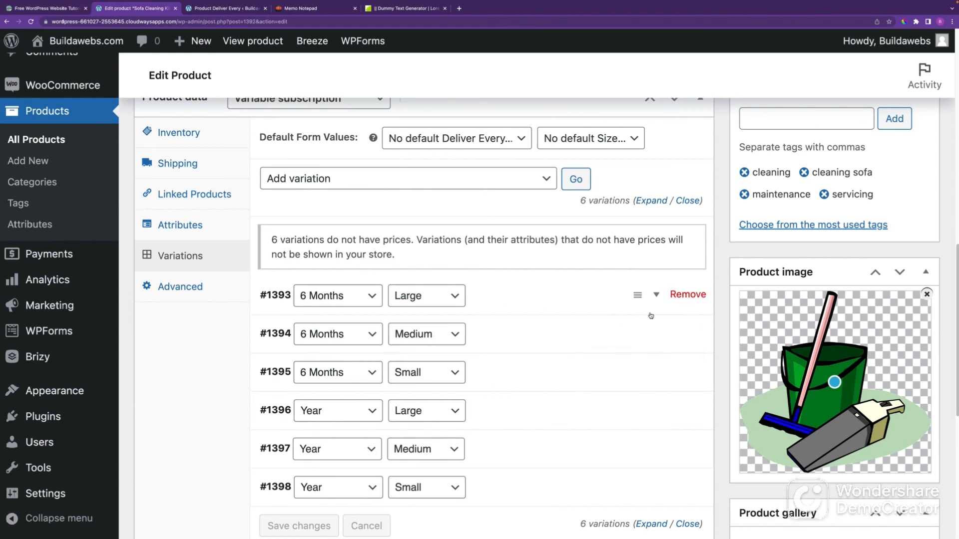
{"action": "left_click_drag", "start_coordinate": [637, 296], "coordinate": [636, 372]}
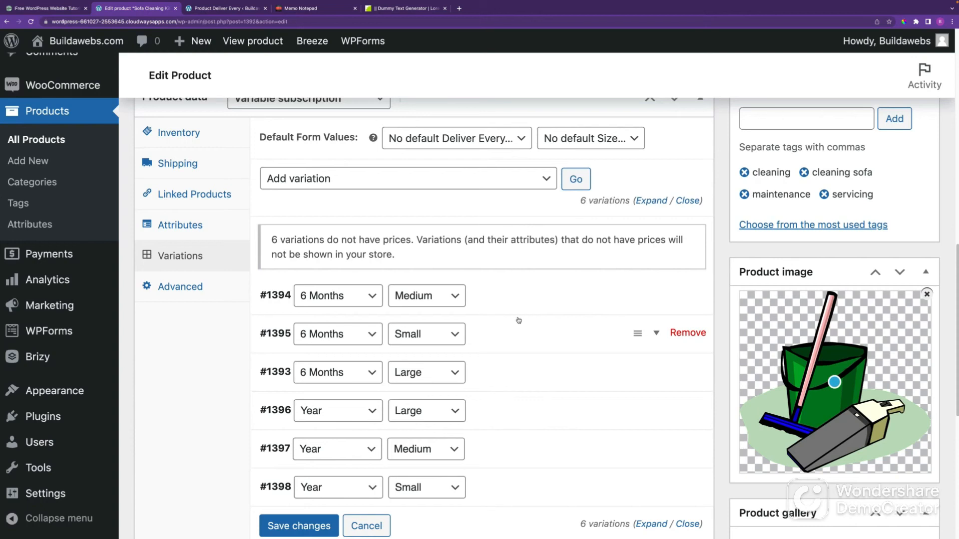
{"action": "left_click_drag", "start_coordinate": [639, 296], "coordinate": [639, 334]}
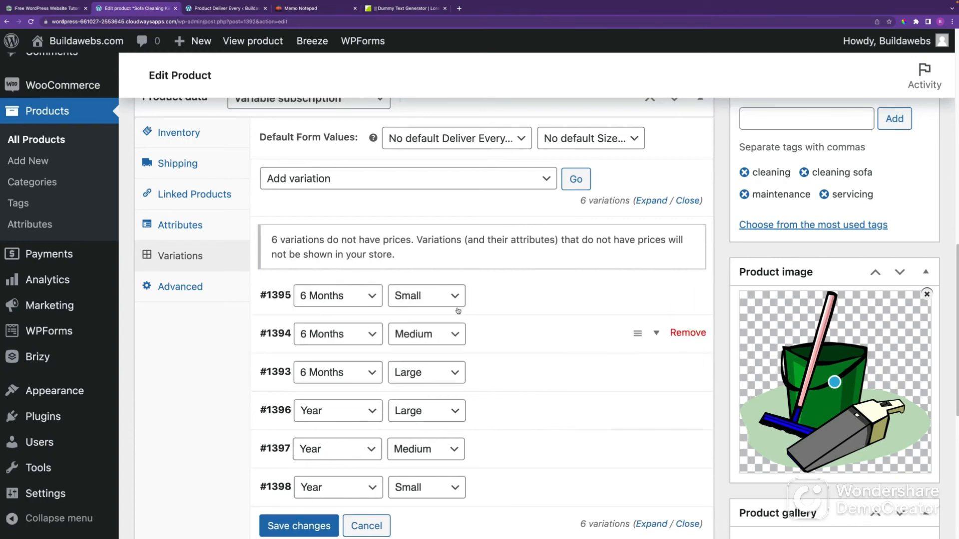
{"action": "left_click_drag", "start_coordinate": [638, 487], "coordinate": [624, 410]}
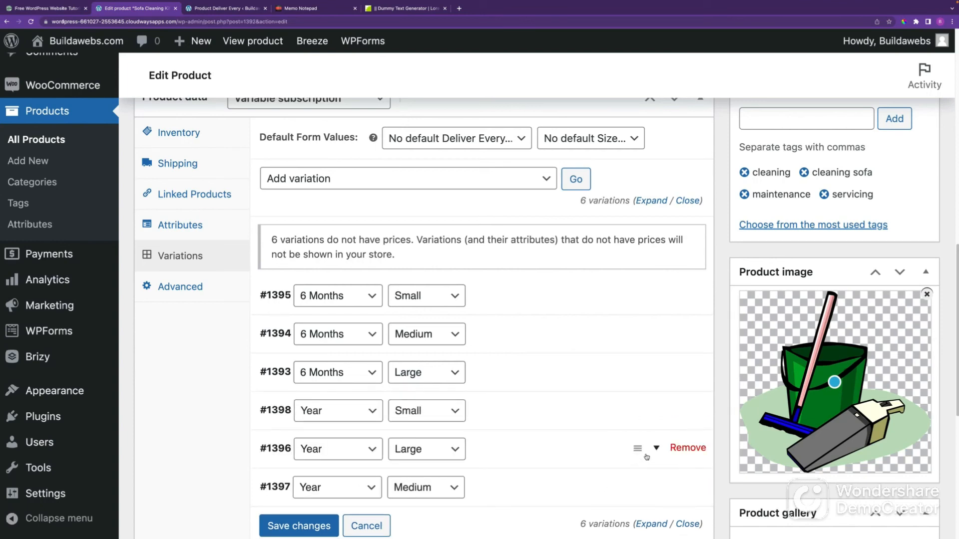
{"action": "left_click_drag", "start_coordinate": [638, 449], "coordinate": [634, 488]}
{"action": "left_click", "coordinate": [312, 525]}
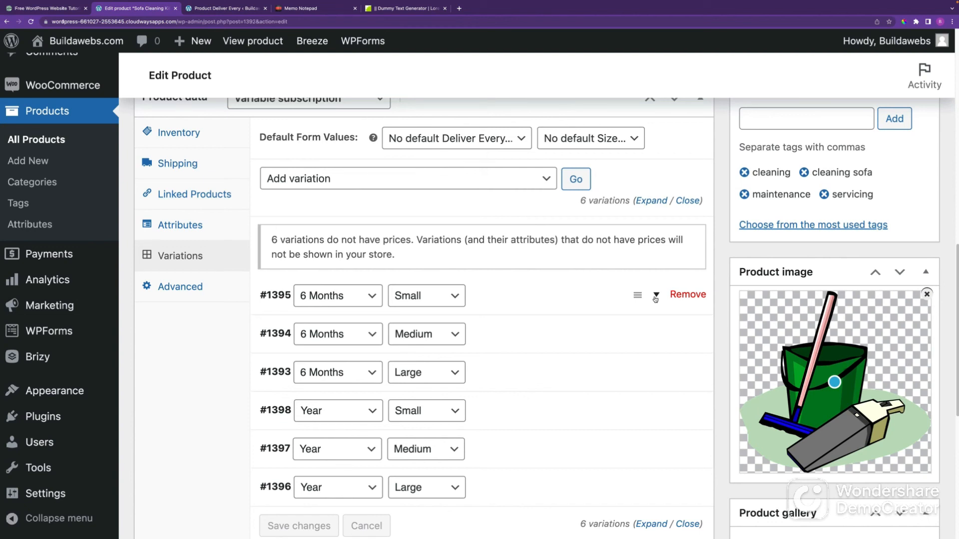
Set the bucket-g488f20faf_1280.png picture as the image of the 6 Months, Small variation
{"action": "left_click", "coordinate": [656, 298]}
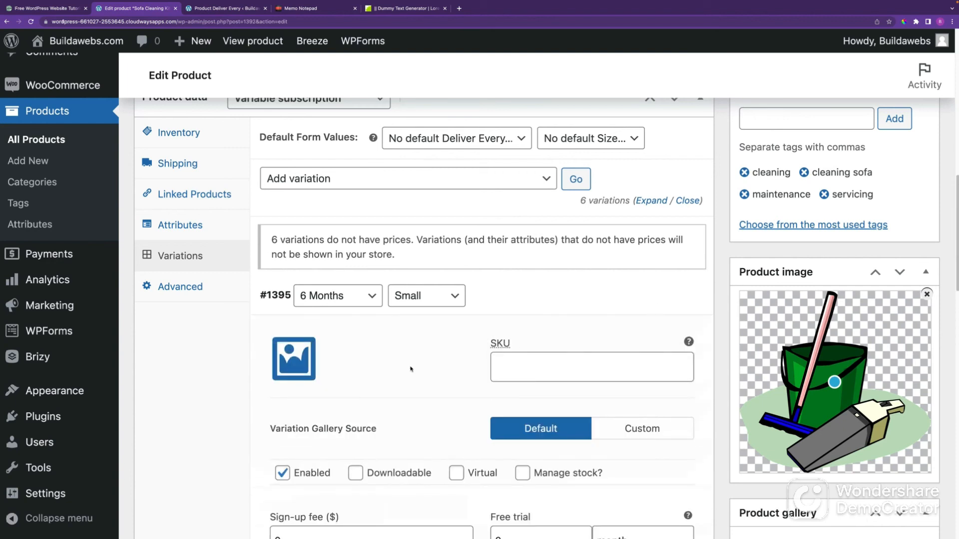
{"action": "left_click", "coordinate": [294, 359]}
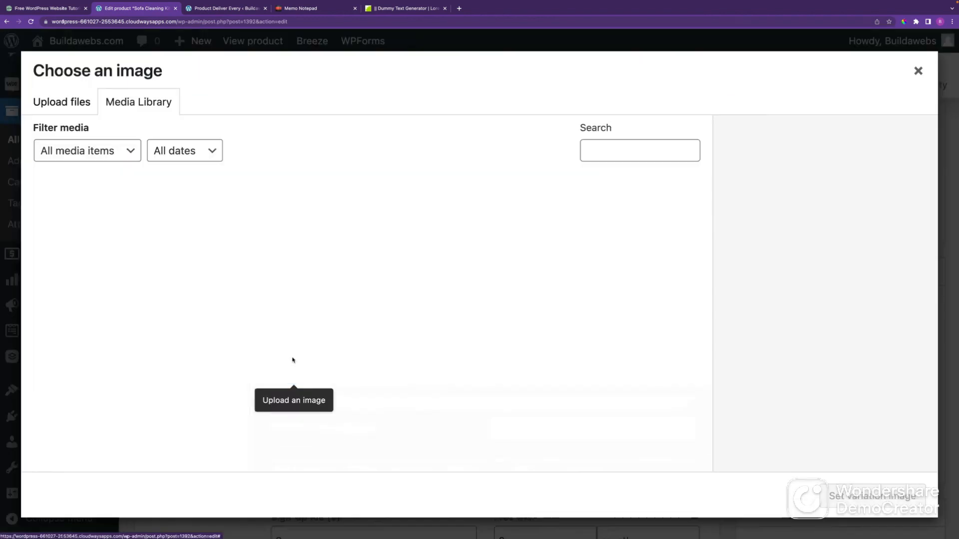
{"action": "left_click", "coordinate": [530, 224]}
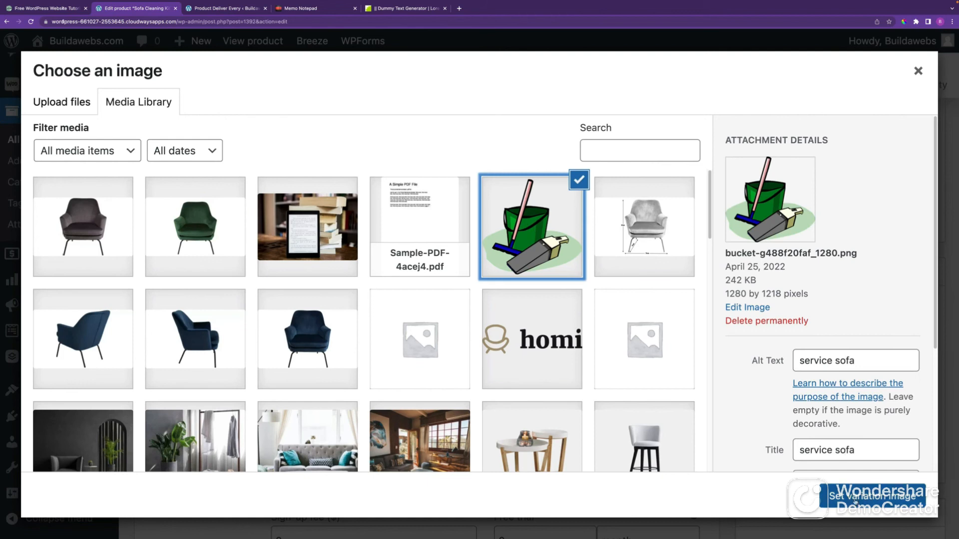
{"action": "left_click", "coordinate": [871, 495]}
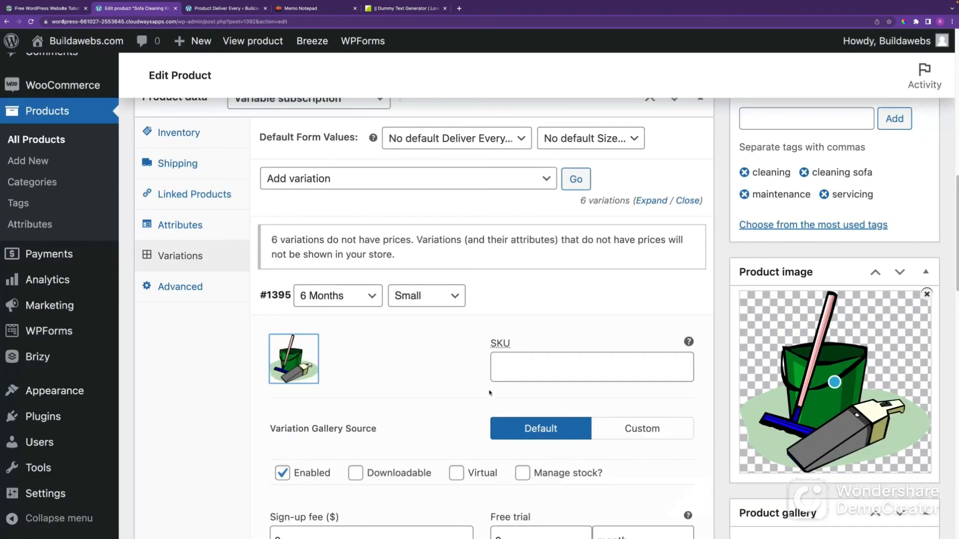
Enable stock management for the 6 Months, Small variation with quantity 10 and backorders set to Allow, but notify customer
{"action": "scroll", "coordinate": [558, 412], "scroll_direction": "down", "scroll_amount": 1}
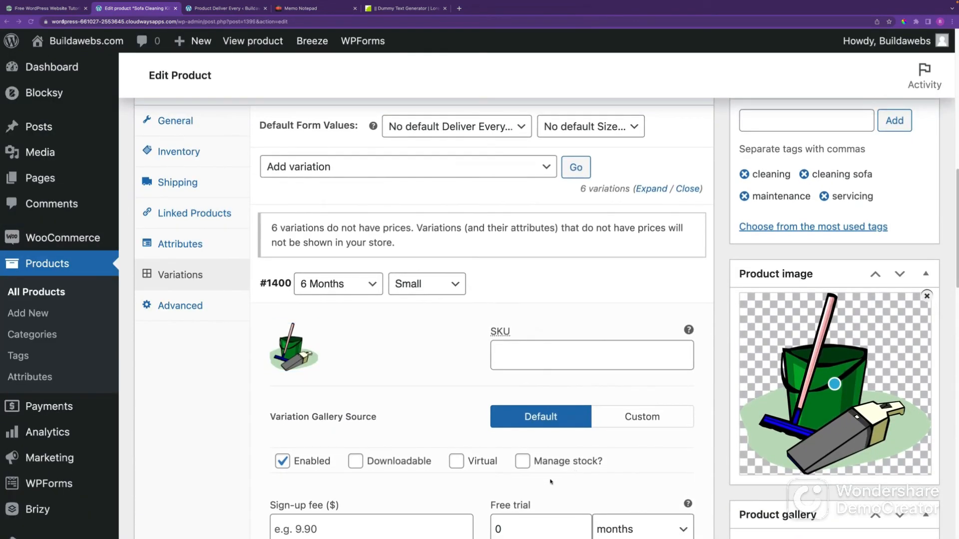
{"action": "left_click", "coordinate": [525, 464]}
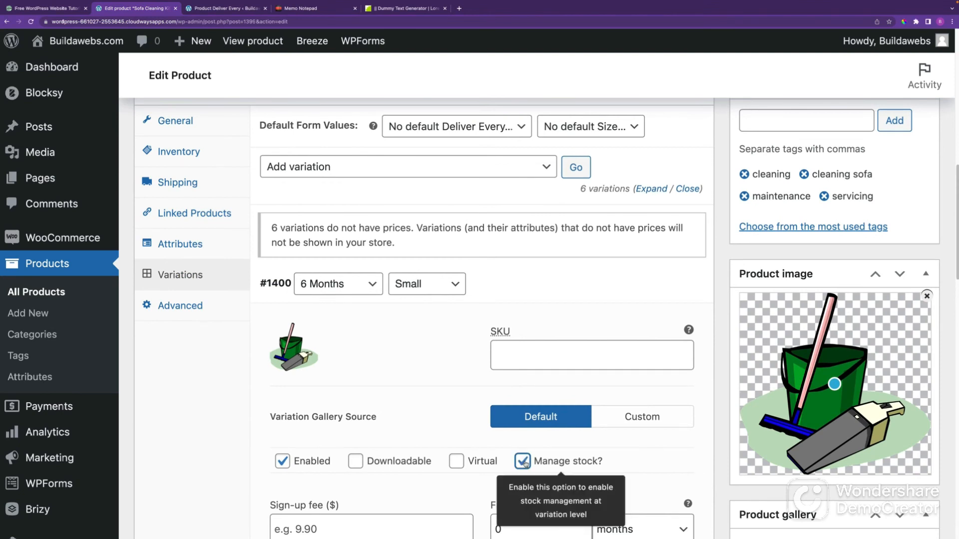
{"action": "scroll", "coordinate": [522, 420], "scroll_direction": "down", "scroll_amount": 5}
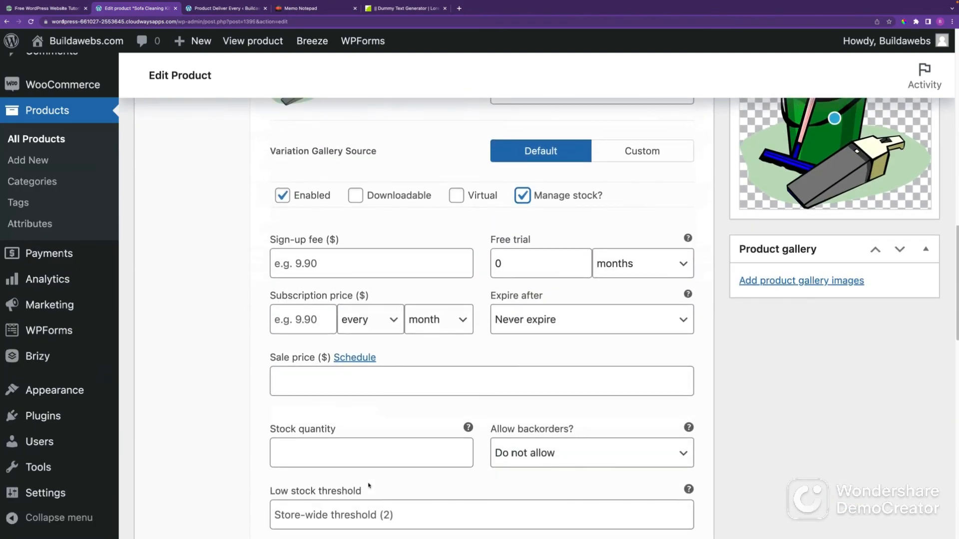
{"action": "left_click", "coordinate": [350, 445]}
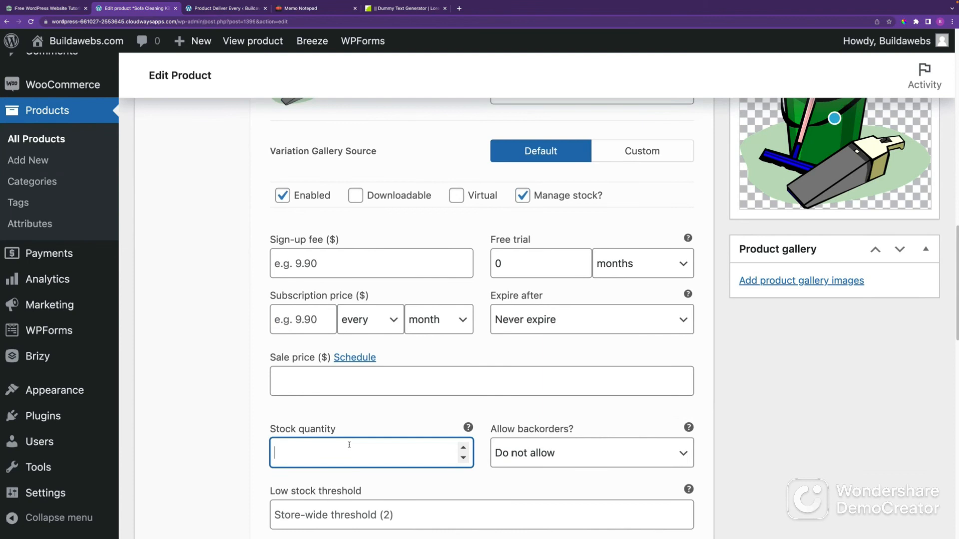
{"action": "type", "text": "10"}
{"action": "left_click", "coordinate": [608, 453]}
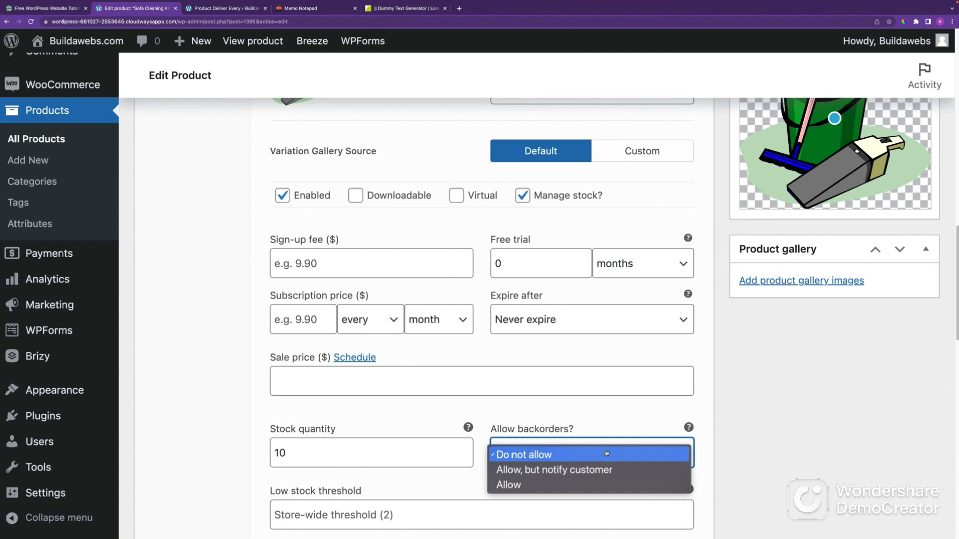
{"action": "left_click", "coordinate": [582, 470]}
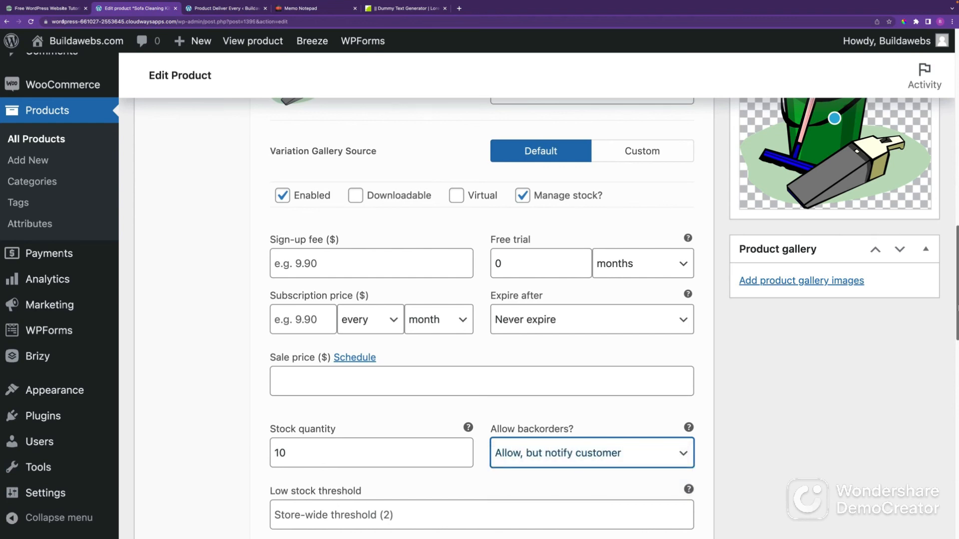
Set the 6 Months, Small variation's low stock threshold to 2 and its weight to 10 kg
{"action": "scroll", "coordinate": [353, 356], "scroll_direction": "down", "scroll_amount": 3}
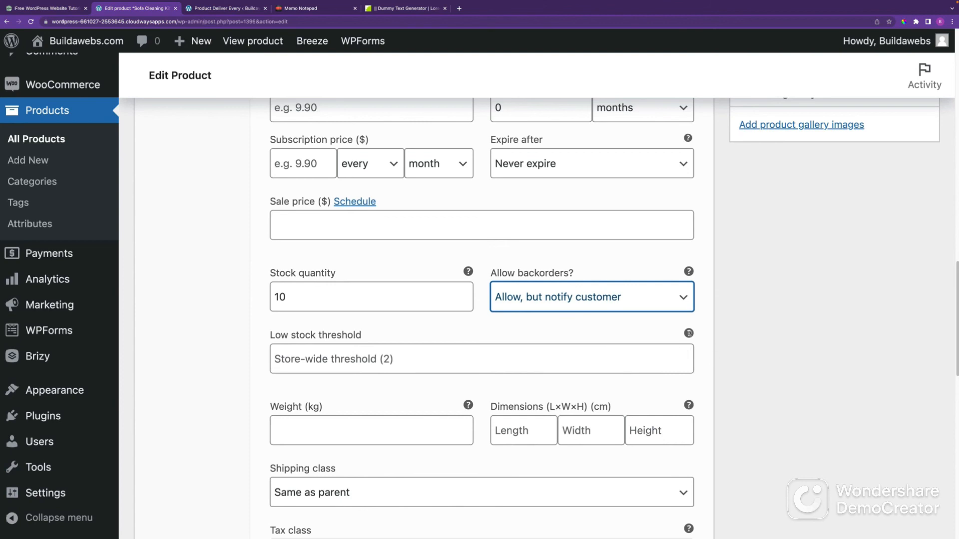
{"action": "left_click", "coordinate": [366, 356]}
{"action": "type", "text": "2"}
{"action": "left_click", "coordinate": [353, 432]}
{"action": "type", "text": "10"}
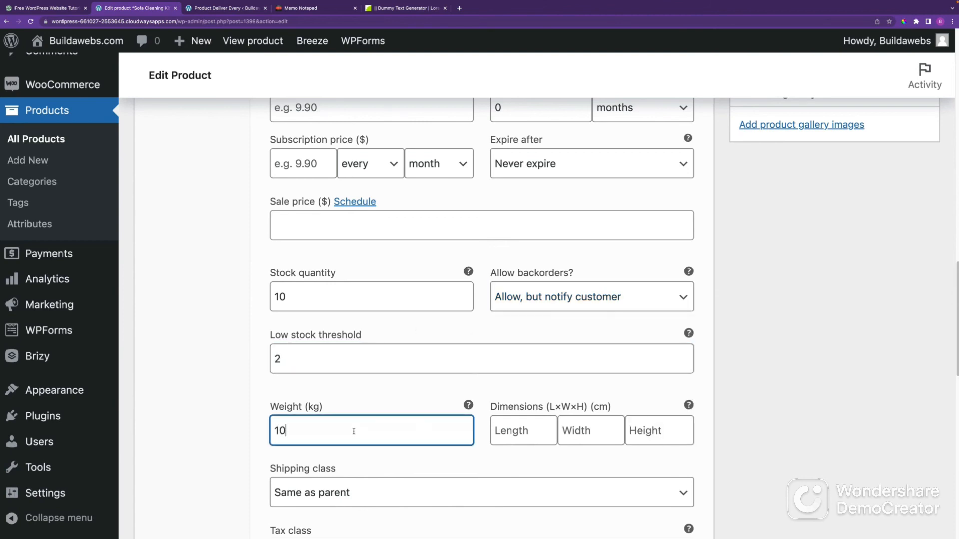
Set the 6 Months, Small variation's dimensions to 15 × 10 × 15 cm
{"action": "left_click", "coordinate": [510, 426]}
{"action": "type", "text": "15"}
{"action": "key", "text": "Tab"}
{"action": "type", "text": "10"}
{"action": "key", "text": "Tab"}
{"action": "type", "text": "15"}
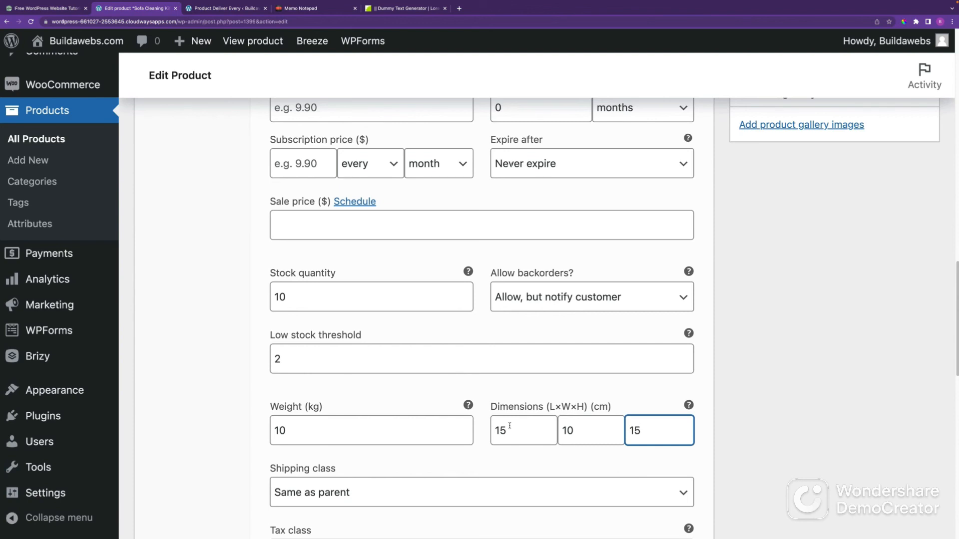
{"action": "left_click", "coordinate": [544, 393]}
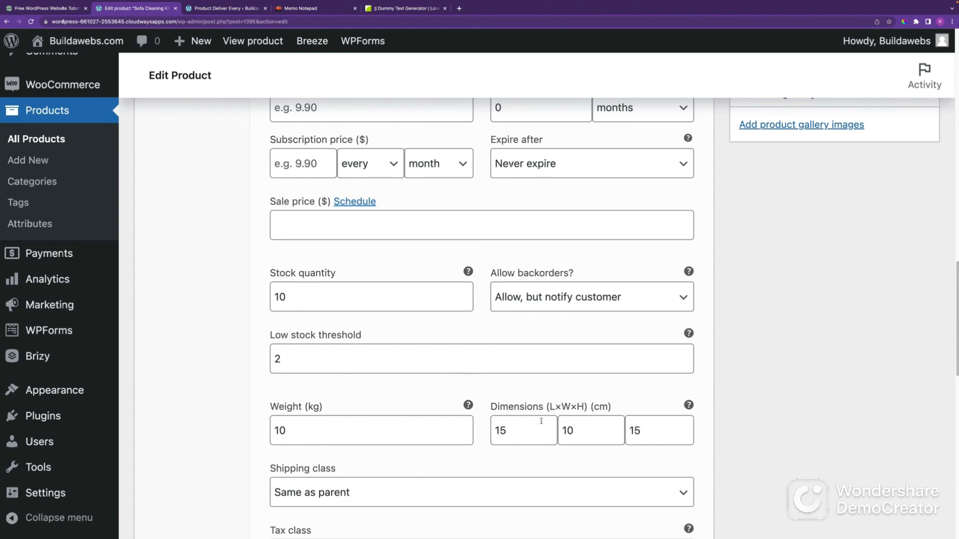
Set the 6 Months, Small variation's subscription price to $30 every 6th month, leaving its expiry at Never expire
{"action": "scroll", "coordinate": [542, 427], "scroll_direction": "up", "scroll_amount": 3}
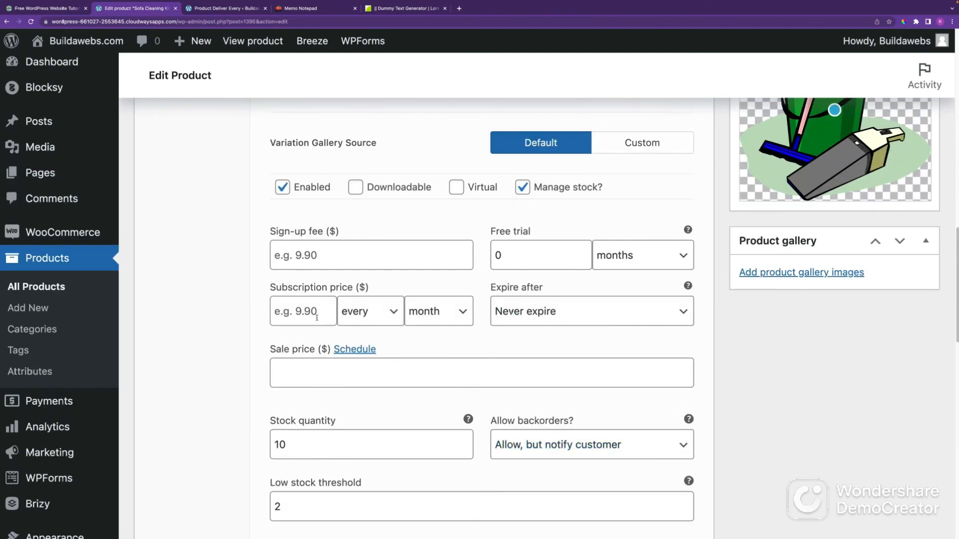
{"action": "left_click", "coordinate": [307, 310]}
{"action": "type", "text": "30"}
{"action": "left_click", "coordinate": [385, 316]}
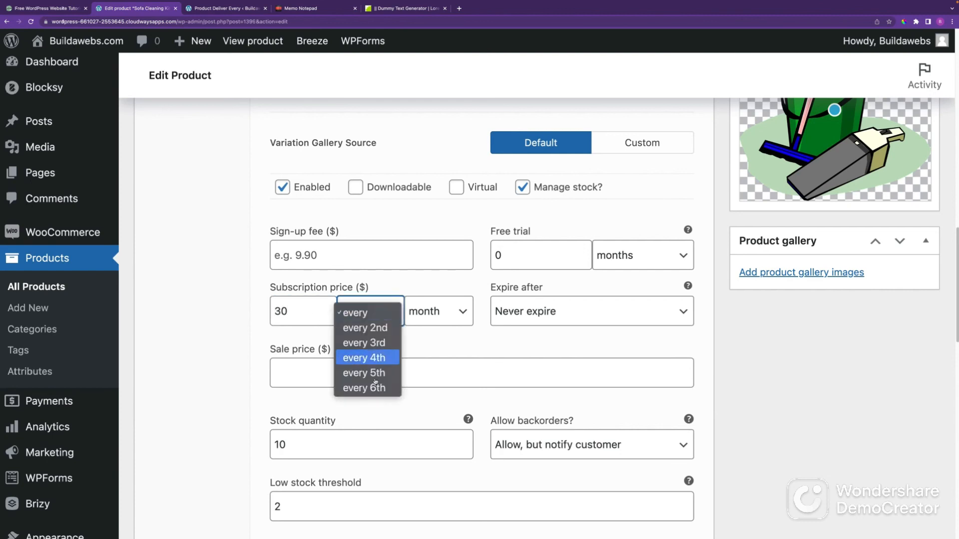
{"action": "left_click", "coordinate": [375, 388]}
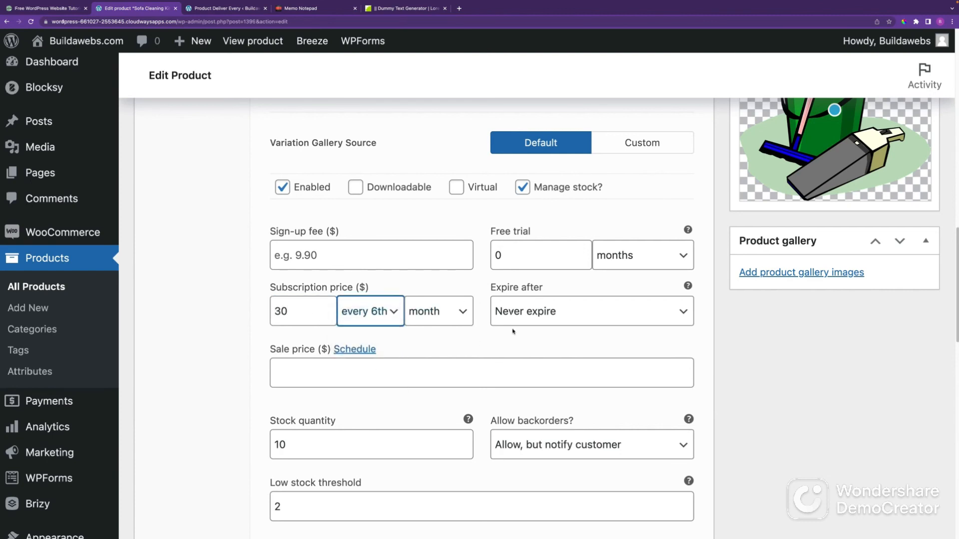
{"action": "left_click", "coordinate": [548, 317]}
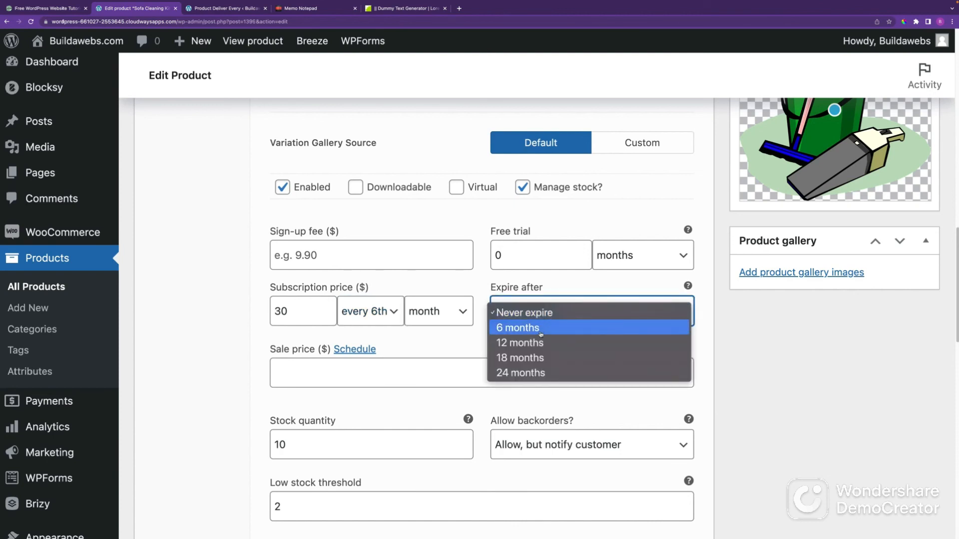
{"action": "left_click", "coordinate": [477, 343]}
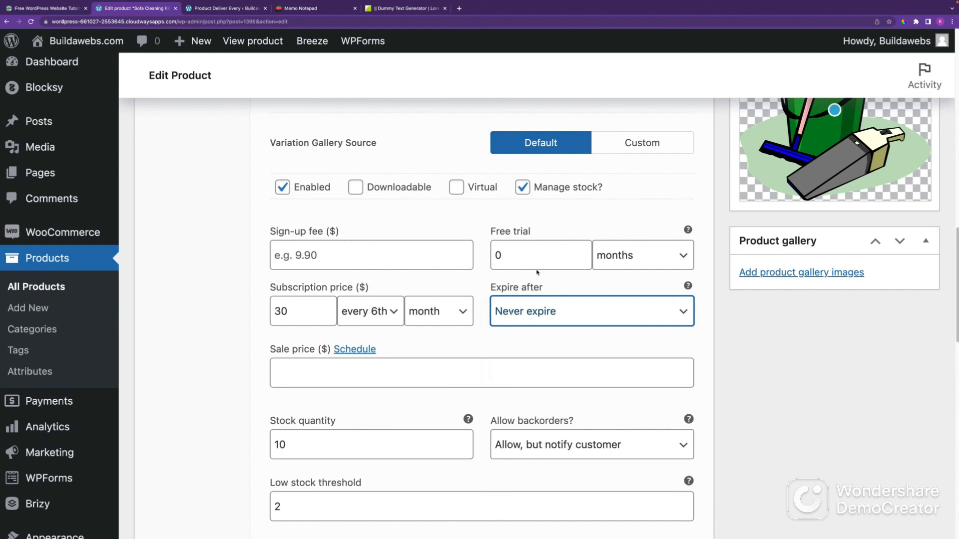
{"action": "left_click", "coordinate": [318, 259]}
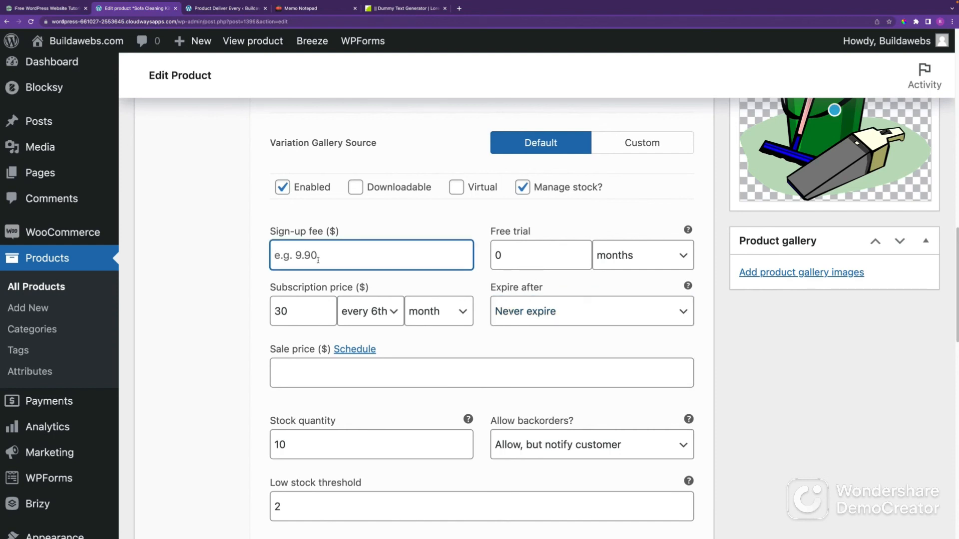
{"action": "type", "text": "10"}
{"action": "key", "text": "BackSpace"}
{"action": "key", "text": "BackSpace"}
Give the 6 Months, Small variation a free trial of 1 month
{"action": "left_click", "coordinate": [538, 252]}
{"action": "key", "text": "BackSpace"}
{"action": "type", "text": "1"}
{"action": "left_click", "coordinate": [626, 264]}
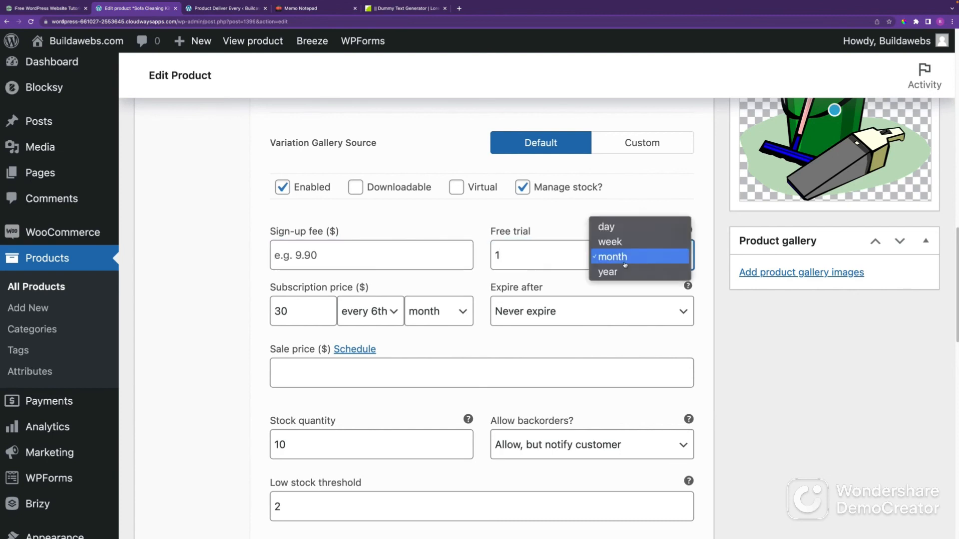
{"action": "left_click", "coordinate": [568, 231]}
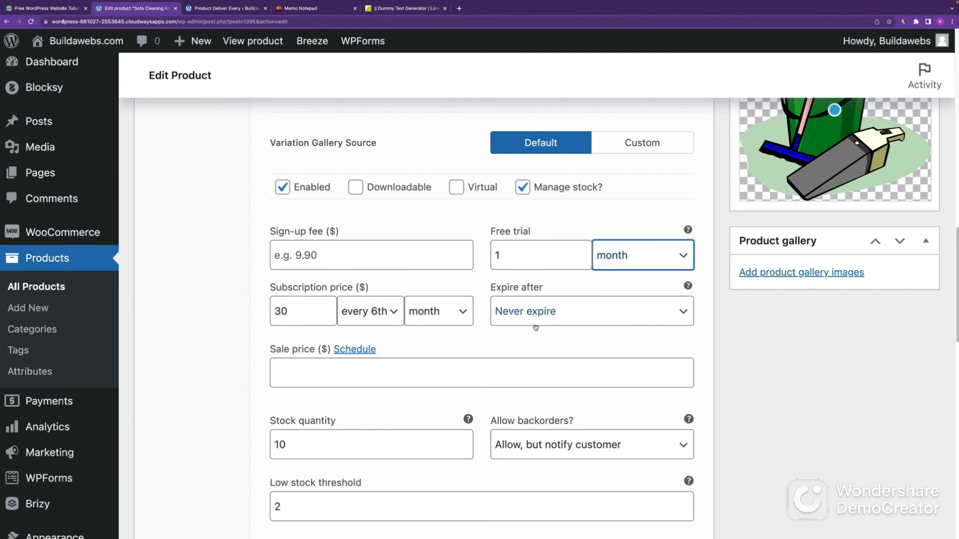
{"action": "left_click", "coordinate": [313, 371]}
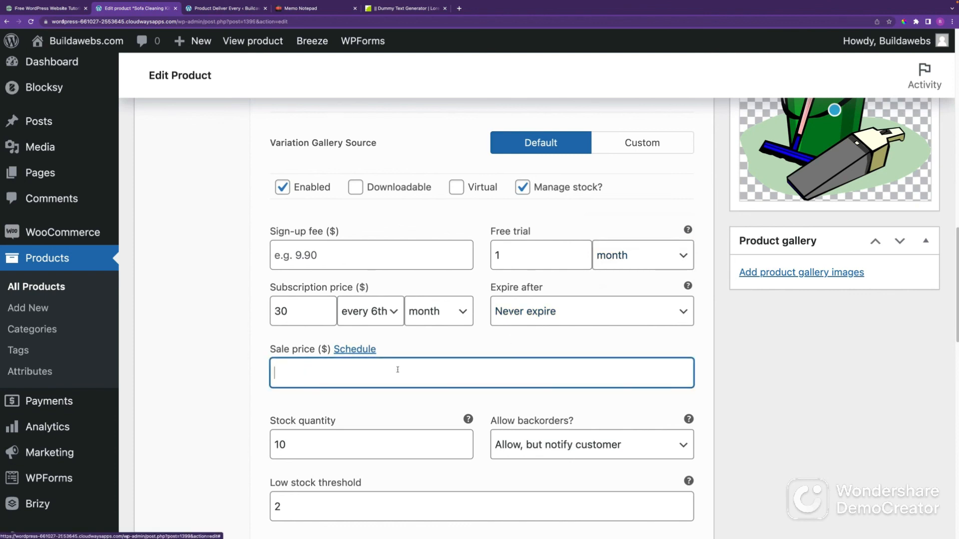
Enter "Check out this Small Cleaning Kit" as the 6 Months, Small variation's description and collapse the variation
{"action": "scroll", "coordinate": [400, 367], "scroll_direction": "down", "scroll_amount": 1}
{"action": "scroll", "coordinate": [405, 361], "scroll_direction": "down", "scroll_amount": 5}
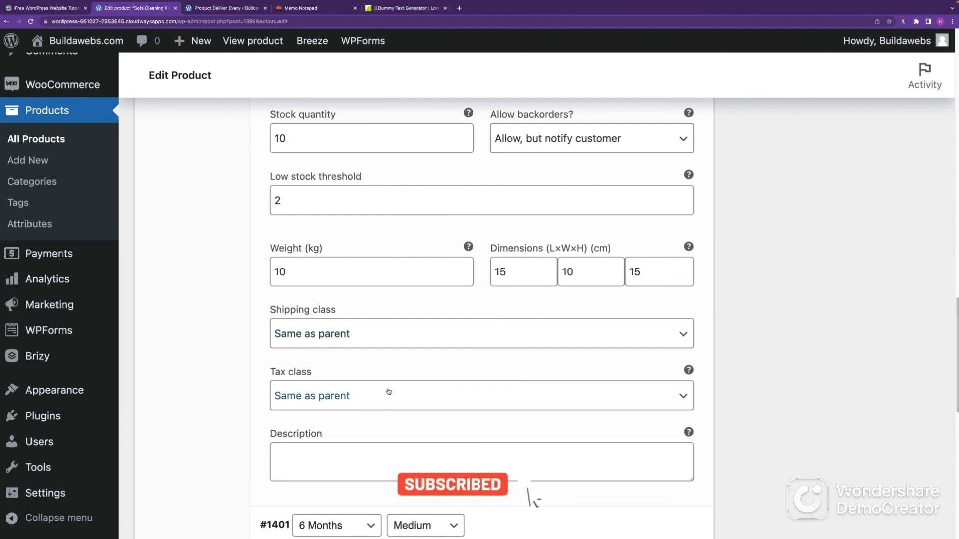
{"action": "scroll", "coordinate": [328, 400], "scroll_direction": "down", "scroll_amount": 2}
{"action": "left_click", "coordinate": [328, 399]}
{"action": "type", "text": "Check out this Small Cleaning Kit"}
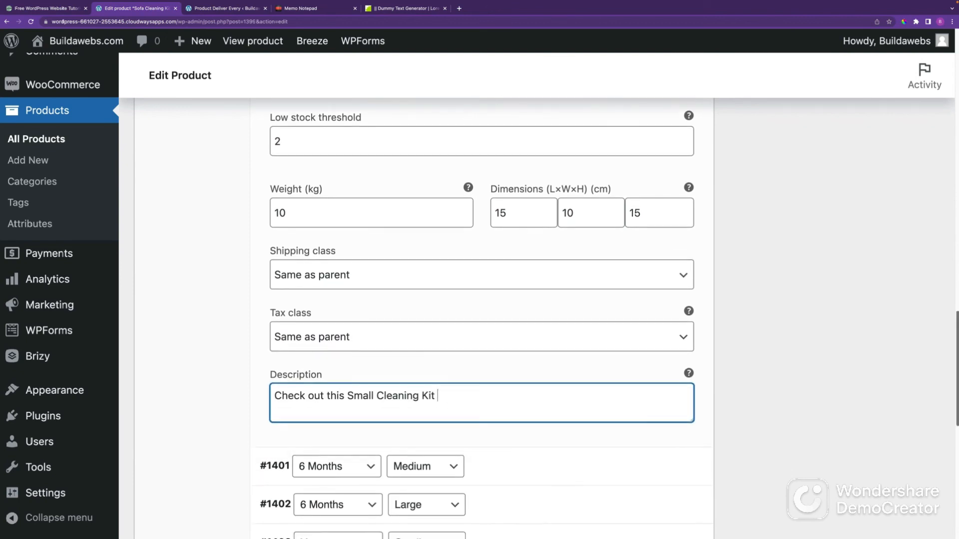
{"action": "scroll", "coordinate": [957, 321], "scroll_direction": "up", "scroll_amount": 5}
{"action": "left_click_drag", "start_coordinate": [958, 321], "coordinate": [958, 284]}
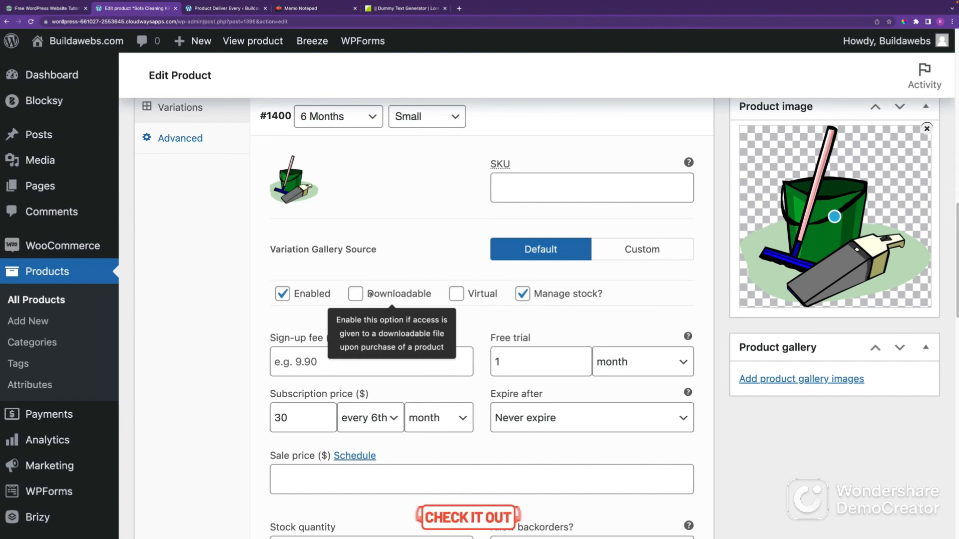
{"action": "left_click_drag", "start_coordinate": [956, 295], "coordinate": [955, 213]}
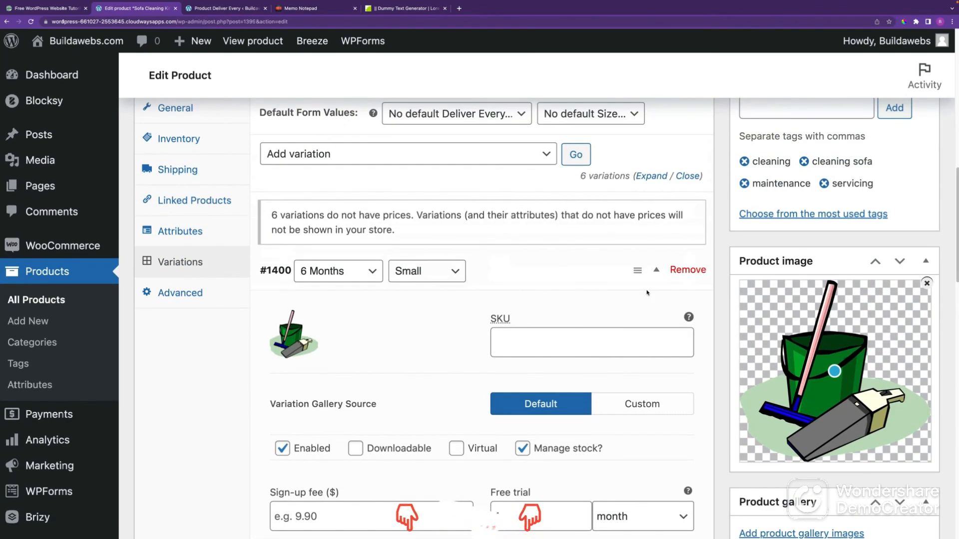
{"action": "left_click", "coordinate": [657, 270]}
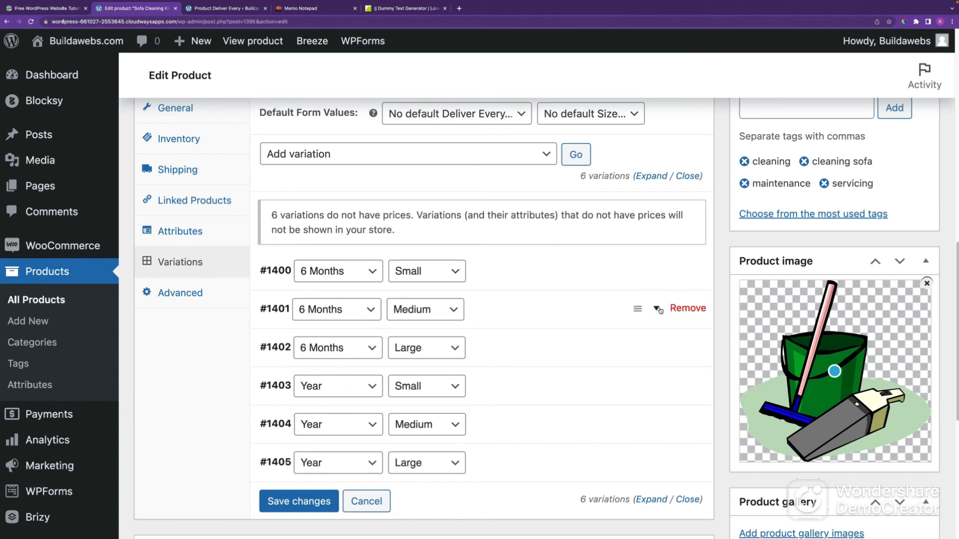
Expand the 6 Months, Medium variation to look over its fields, and collapse all variations
{"action": "left_click", "coordinate": [658, 309]}
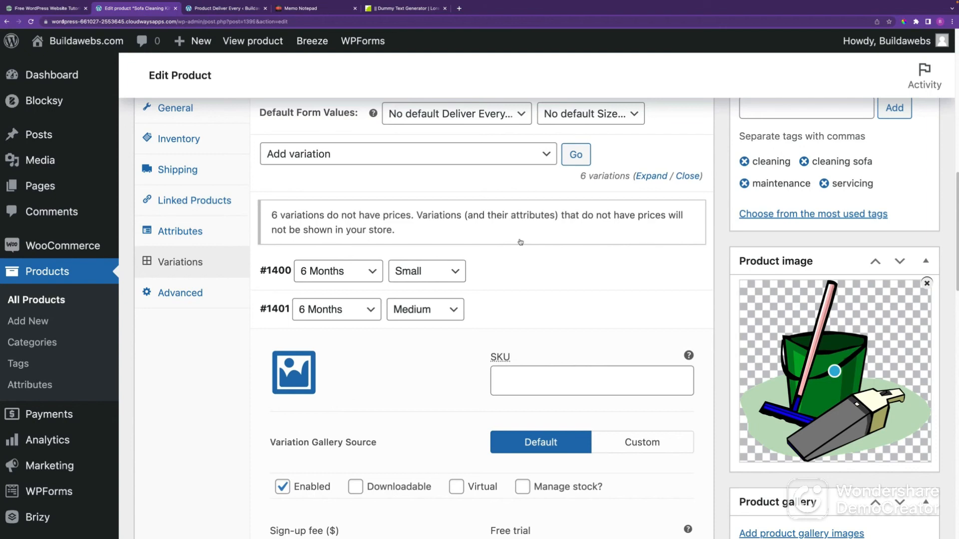
{"action": "scroll", "coordinate": [520, 242], "scroll_direction": "down", "scroll_amount": 3}
{"action": "left_click_drag", "start_coordinate": [957, 257], "coordinate": [955, 144]}
{"action": "left_click_drag", "start_coordinate": [955, 184], "coordinate": [948, 265]}
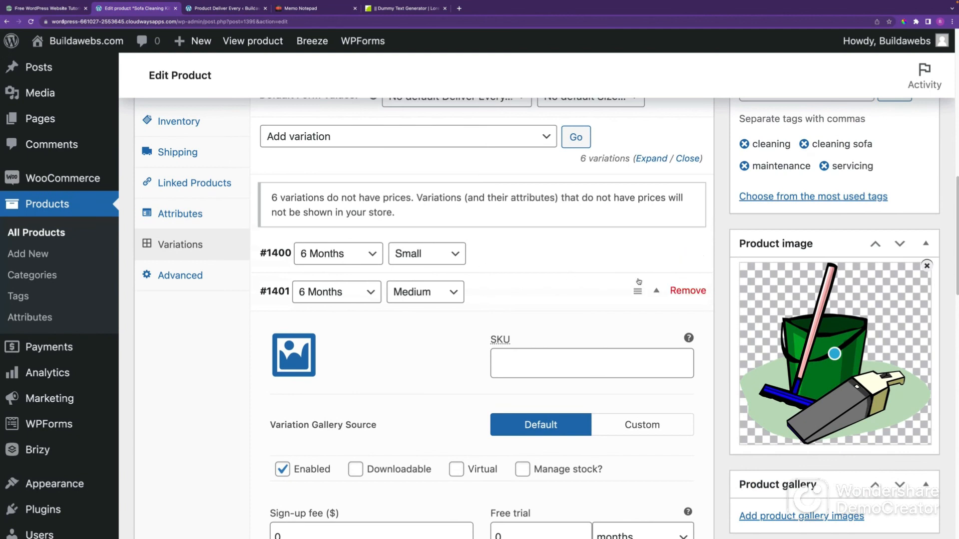
{"action": "left_click", "coordinate": [657, 255]}
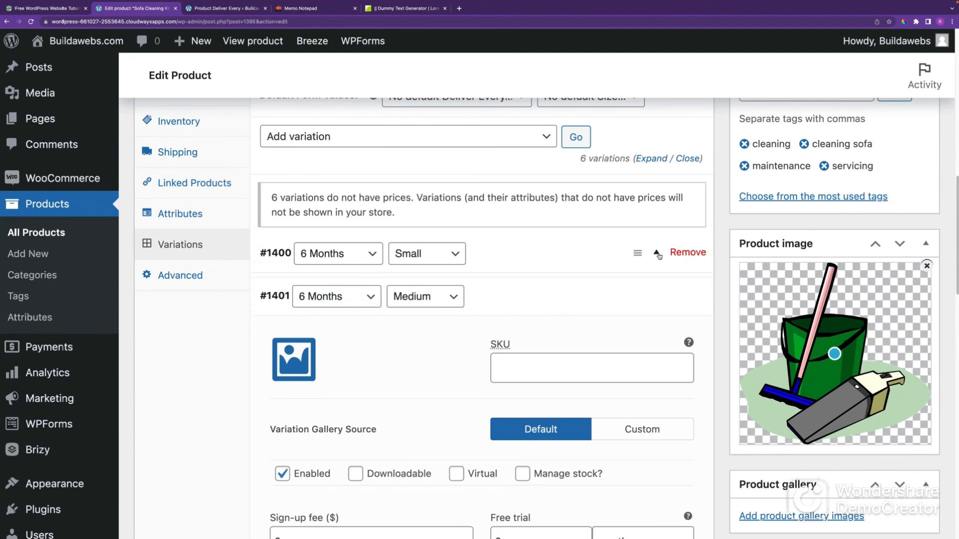
{"action": "left_click", "coordinate": [658, 254]}
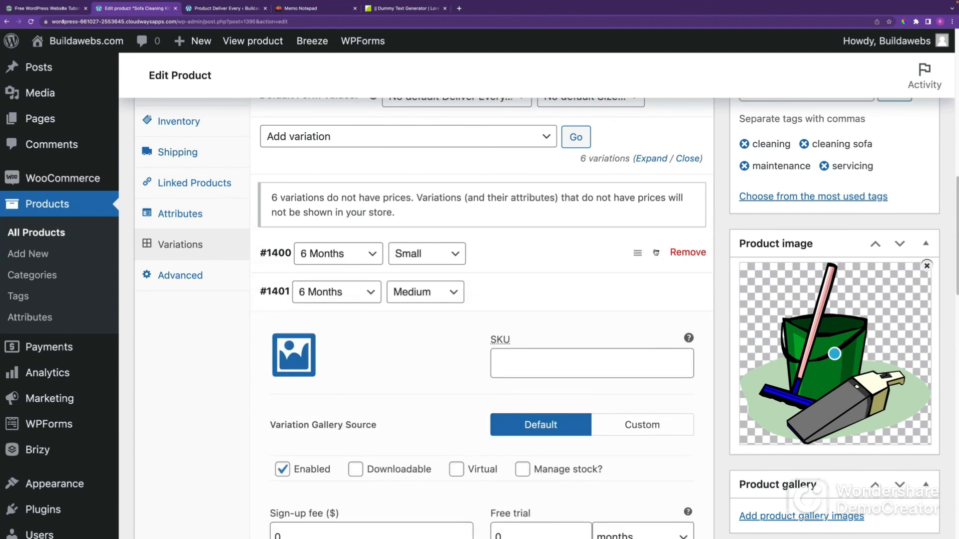
{"action": "left_click", "coordinate": [687, 158]}
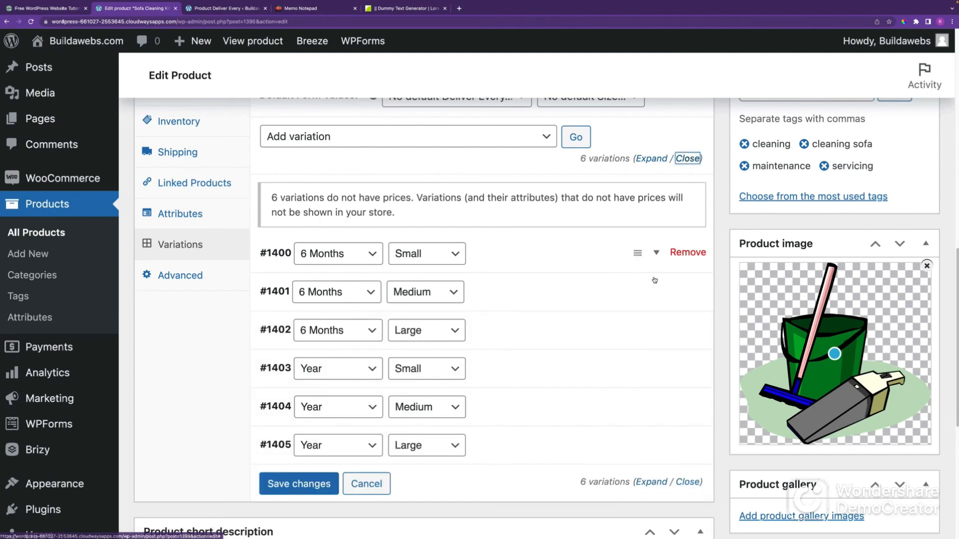
Schedule the Sofa Cleaning Kit product for publication on May 27, 2022 at 10:00
{"action": "scroll", "coordinate": [653, 254], "scroll_direction": "up", "scroll_amount": 3}
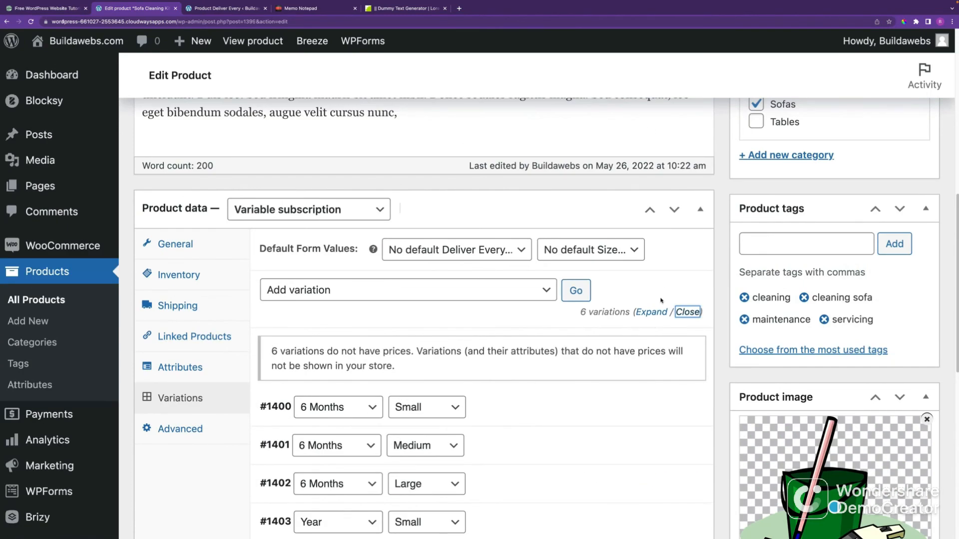
{"action": "scroll", "coordinate": [666, 279], "scroll_direction": "up", "scroll_amount": 5}
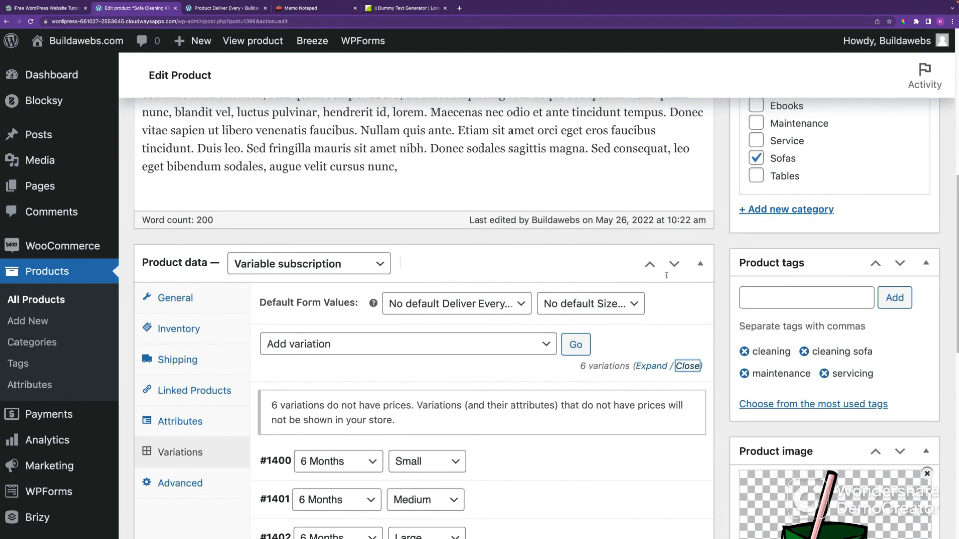
{"action": "scroll", "coordinate": [676, 287], "scroll_direction": "up", "scroll_amount": 2}
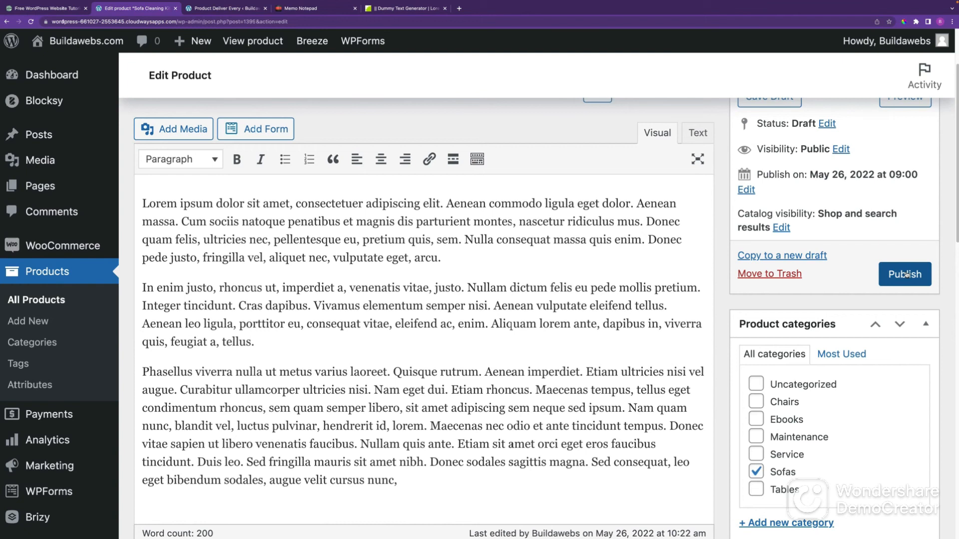
{"action": "left_click", "coordinate": [748, 190]}
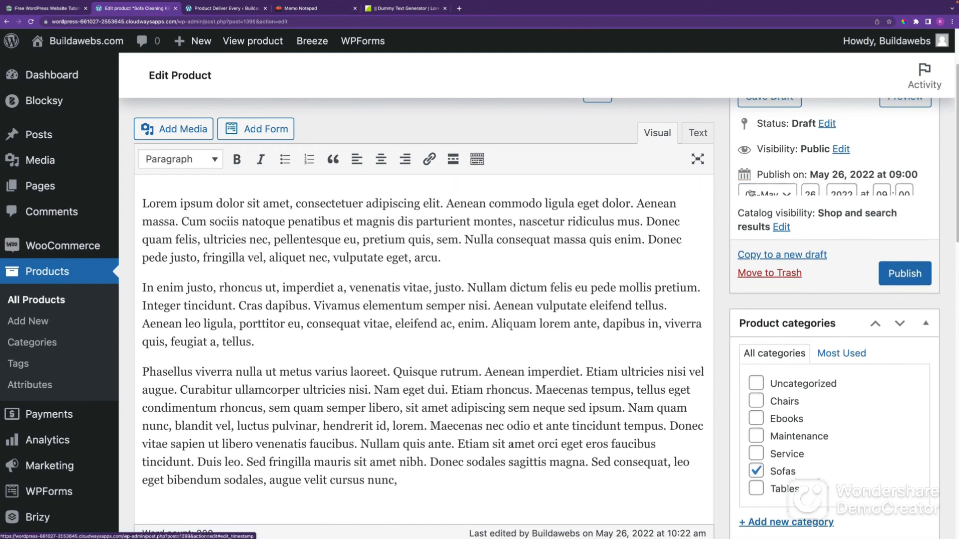
{"action": "left_click", "coordinate": [816, 198]}
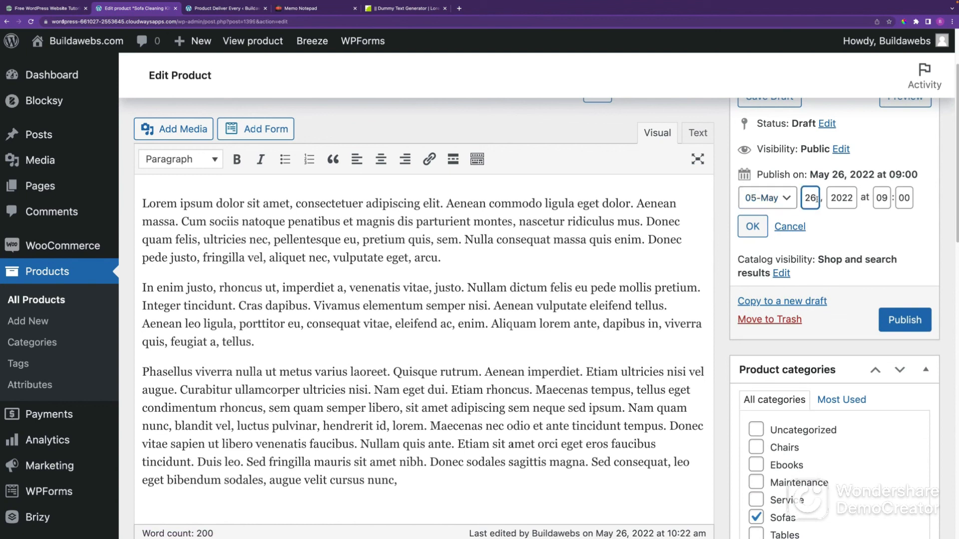
{"action": "key", "text": "BackSpace"}
{"action": "key", "text": "BackSpace"}
{"action": "type", "text": "27"}
{"action": "left_click", "coordinate": [889, 199]}
{"action": "key", "text": "BackSpace"}
{"action": "key", "text": "BackSpace"}
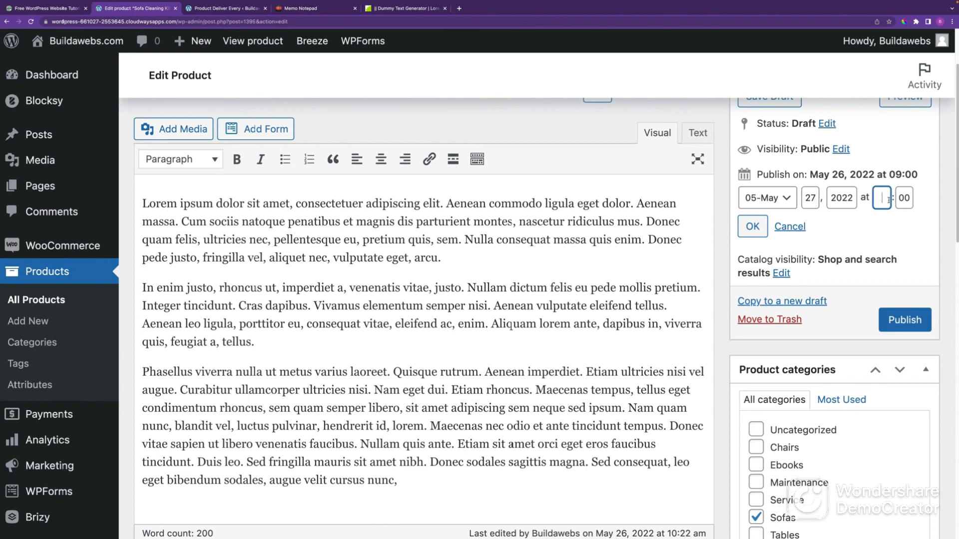
{"action": "type", "text": "10"}
{"action": "left_click", "coordinate": [754, 227]}
{"action": "left_click", "coordinate": [905, 274]}
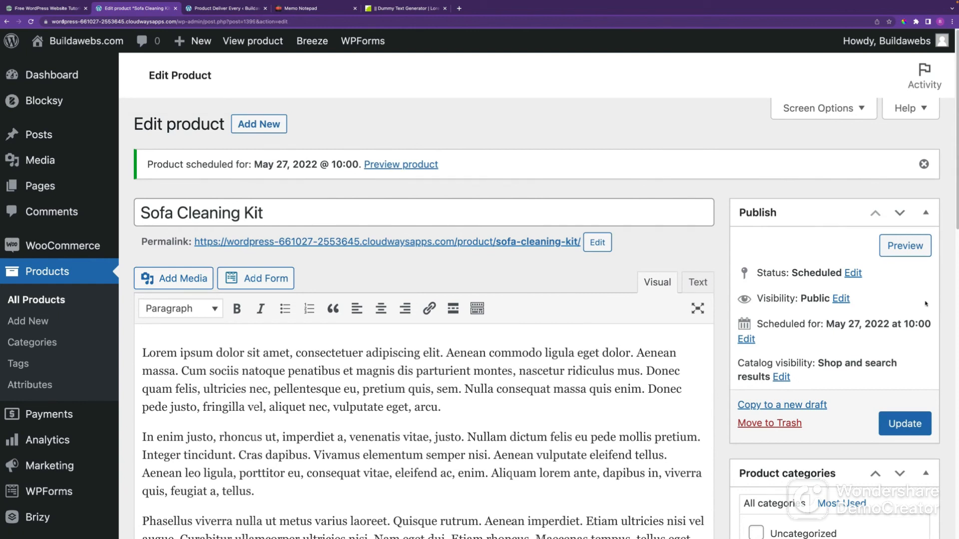
Change the product's publish date to May 26, 2022 and publish it
{"action": "left_click", "coordinate": [747, 339]}
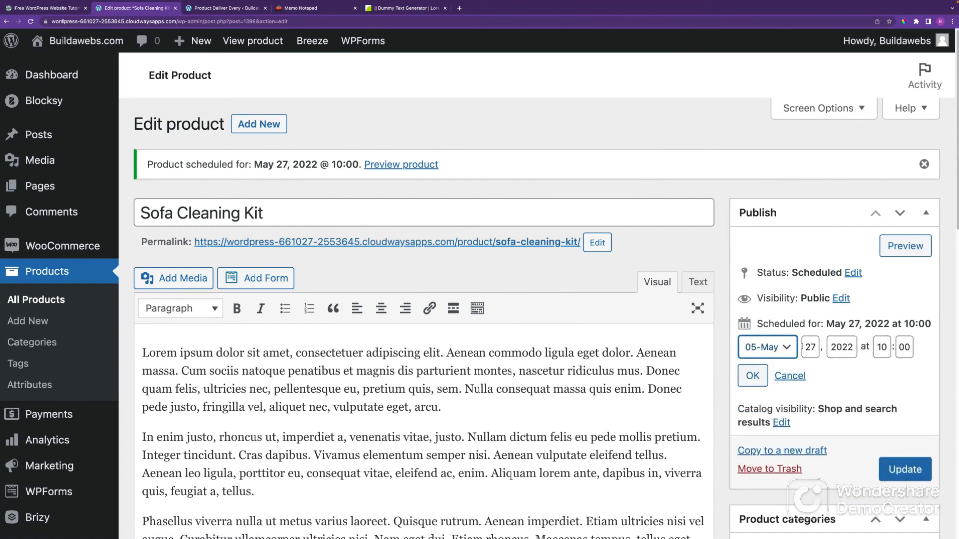
{"action": "left_click", "coordinate": [817, 349]}
{"action": "key", "text": "BackSpace"}
{"action": "type", "text": "6"}
{"action": "left_click", "coordinate": [753, 375]}
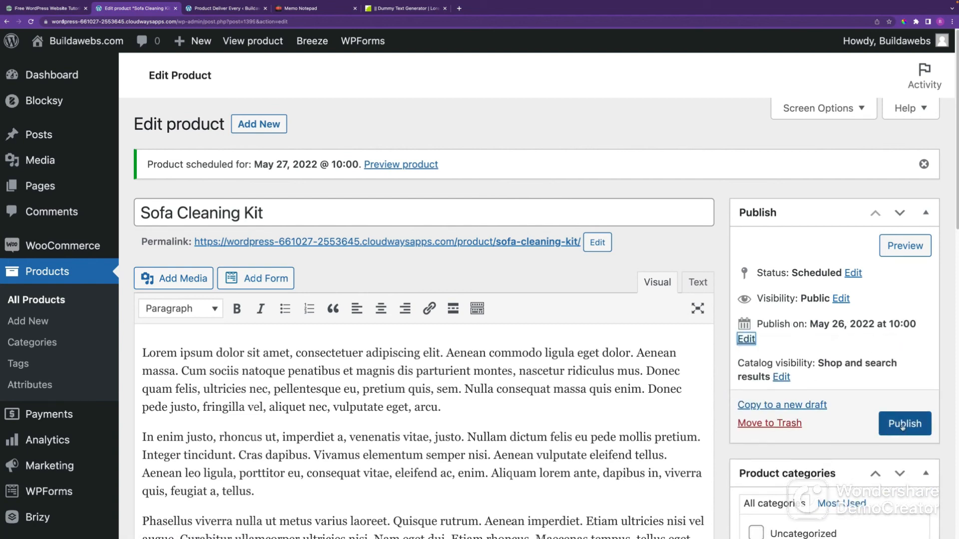
{"action": "left_click", "coordinate": [903, 425]}
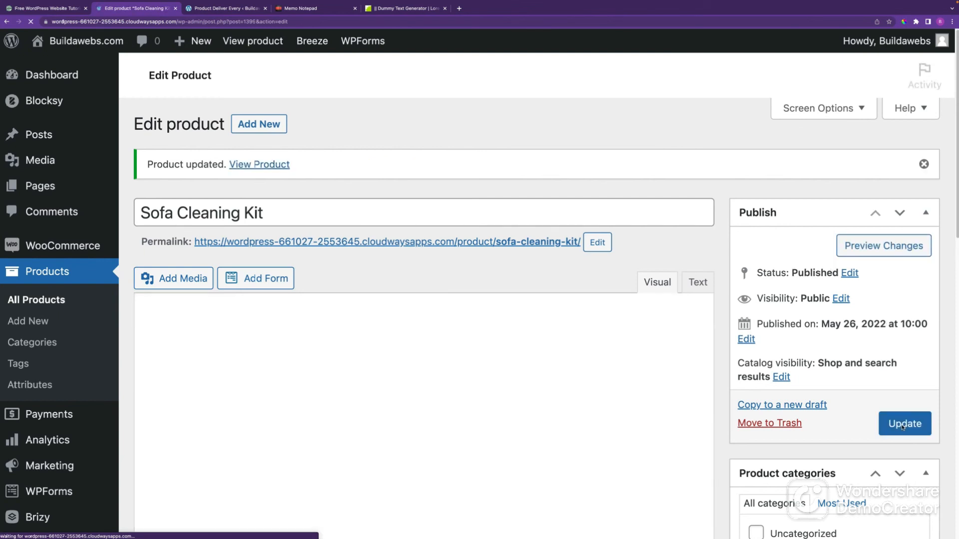
View the published Sofa Cleaning Kit page and examine its price, short description, options, category and tags
{"action": "left_click", "coordinate": [271, 167]}
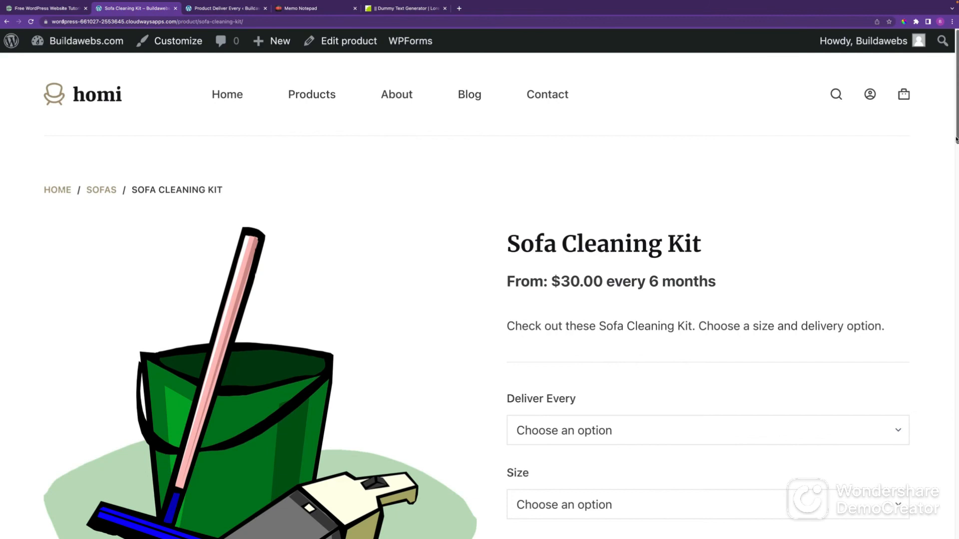
{"action": "scroll", "coordinate": [606, 193], "scroll_direction": "down", "scroll_amount": 1}
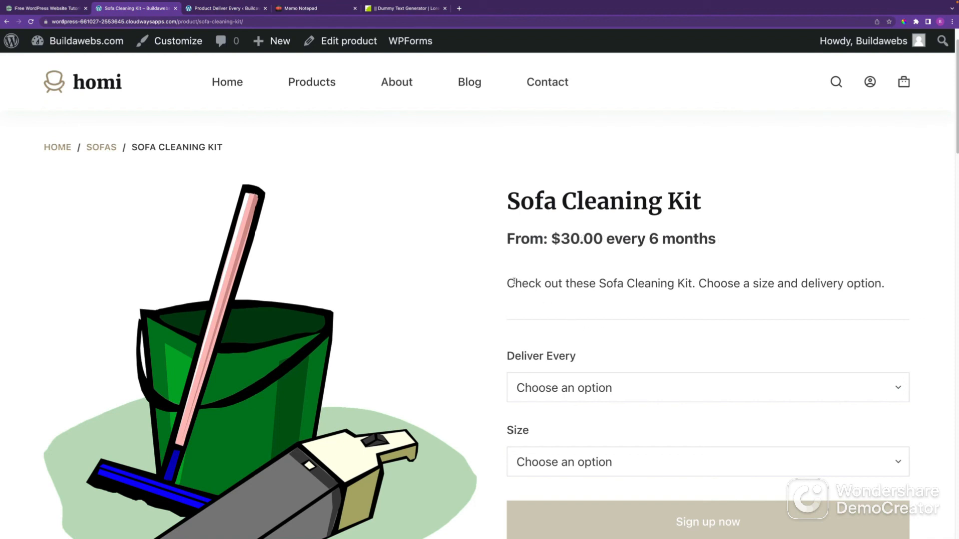
{"action": "left_click_drag", "start_coordinate": [515, 283], "coordinate": [901, 294]}
{"action": "scroll", "coordinate": [929, 177], "scroll_direction": "down", "scroll_amount": 3}
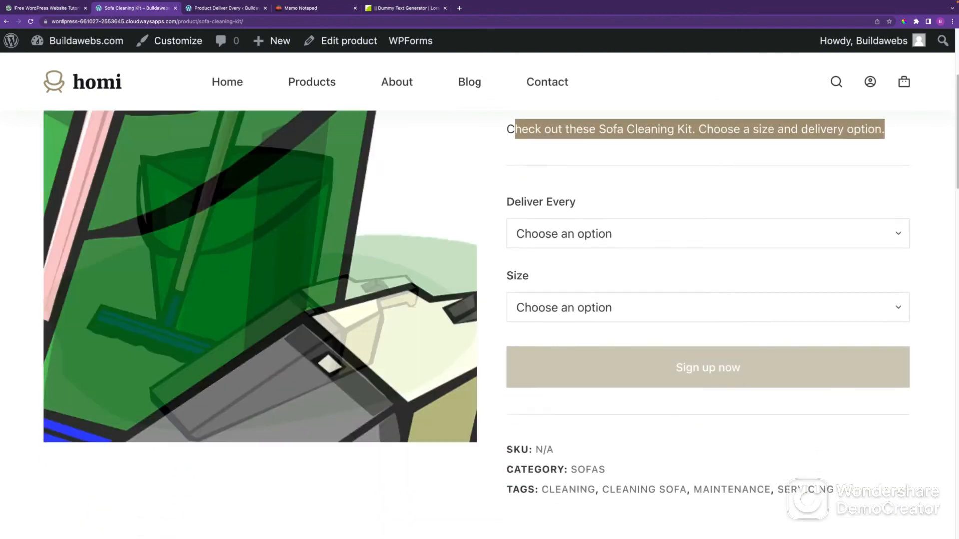
{"action": "scroll", "coordinate": [793, 263], "scroll_direction": "down", "scroll_amount": 3}
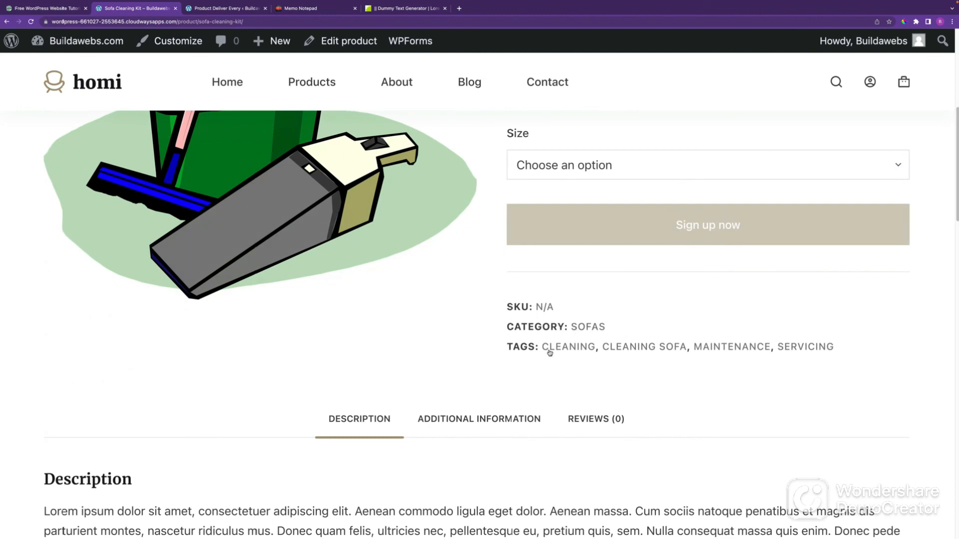
Show the Sofa Cleaning Kit's additional information and examine its weight, dimensions, delivery and size attributes
{"action": "scroll", "coordinate": [348, 481], "scroll_direction": "down", "scroll_amount": 2}
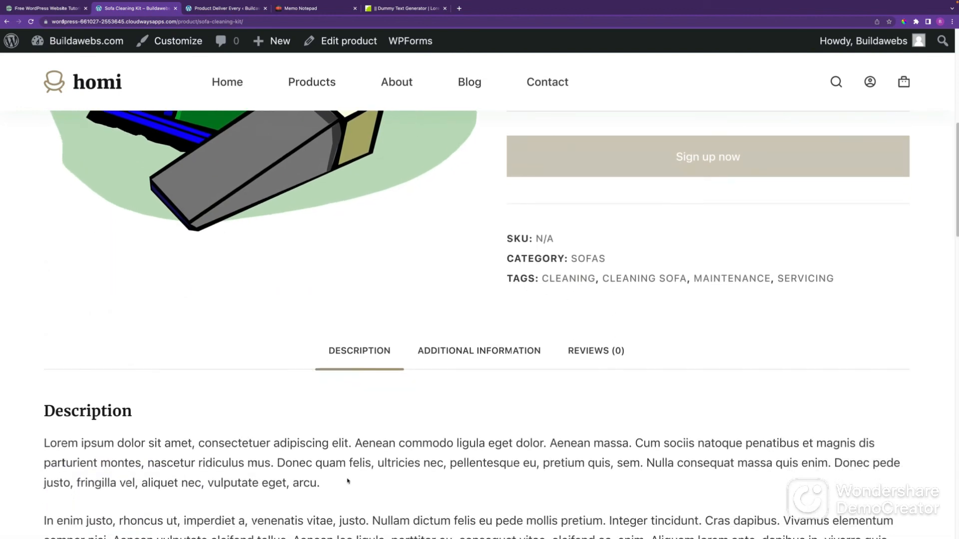
{"action": "left_click", "coordinate": [478, 350]}
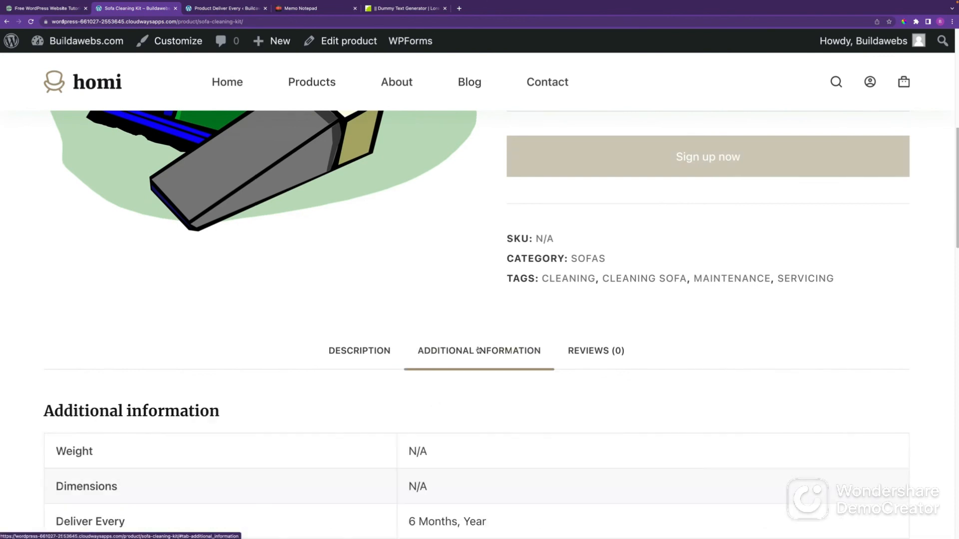
{"action": "scroll", "coordinate": [957, 244], "scroll_direction": "down", "scroll_amount": 2}
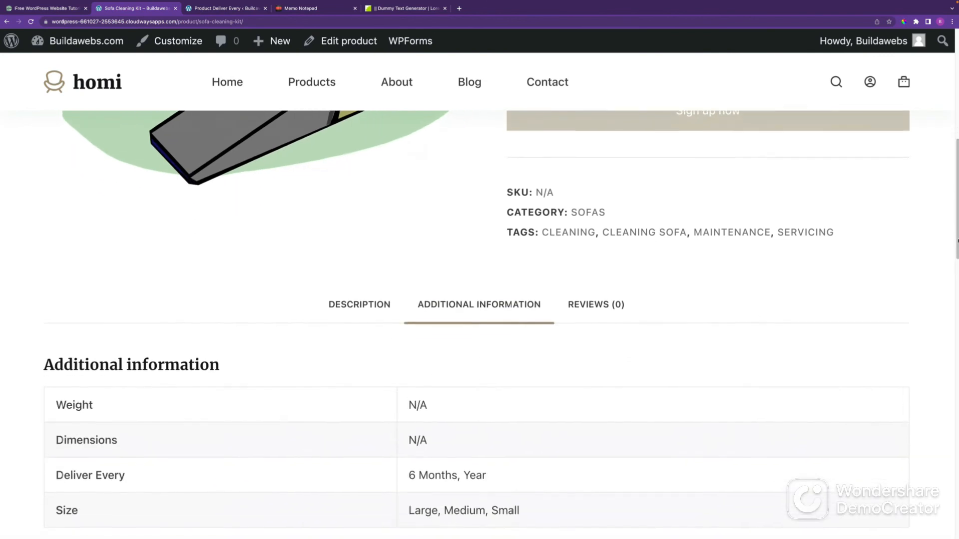
{"action": "scroll", "coordinate": [957, 245], "scroll_direction": "down", "scroll_amount": 1}
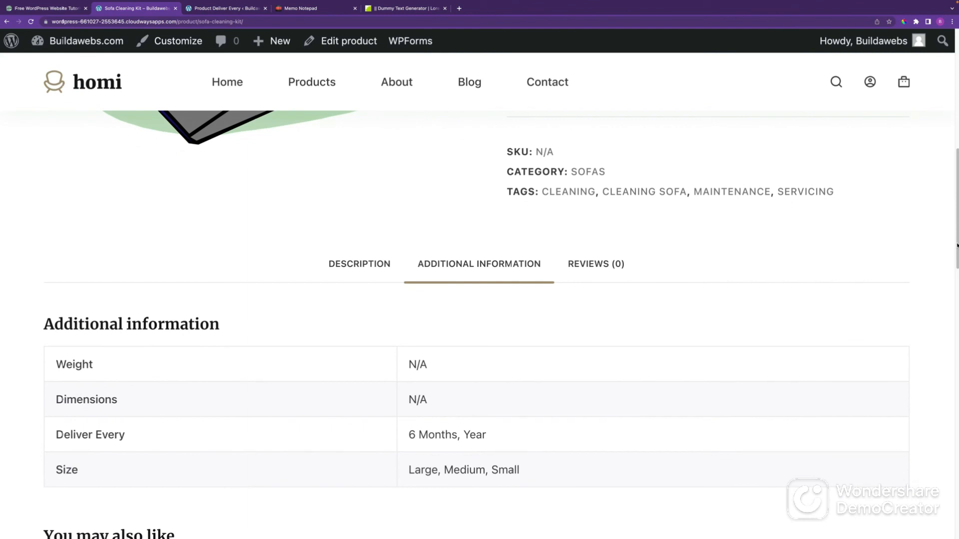
Select 6 Months delivery and size Large, and examine that variation's description, price, stock, weight and dimensions
{"action": "left_click_drag", "start_coordinate": [956, 249], "coordinate": [909, 191]}
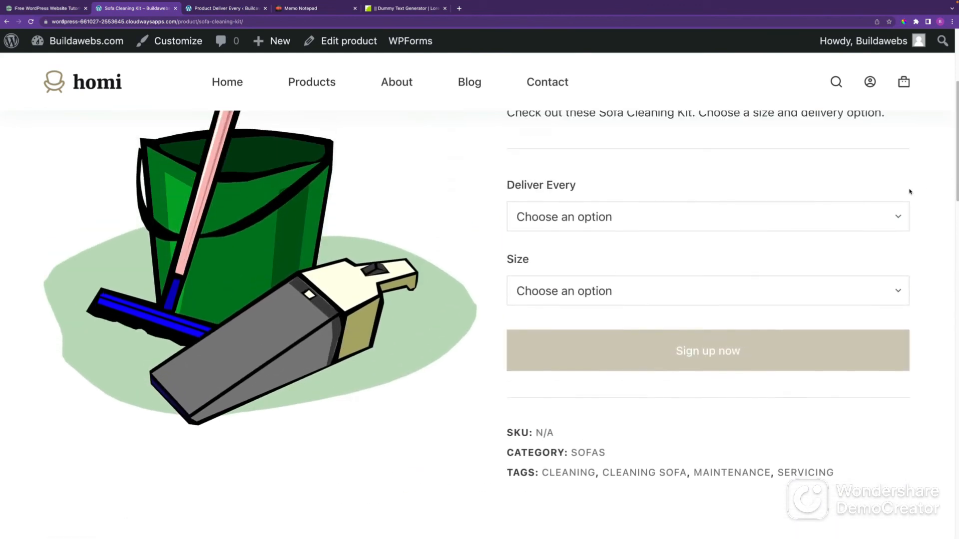
{"action": "left_click", "coordinate": [626, 220]}
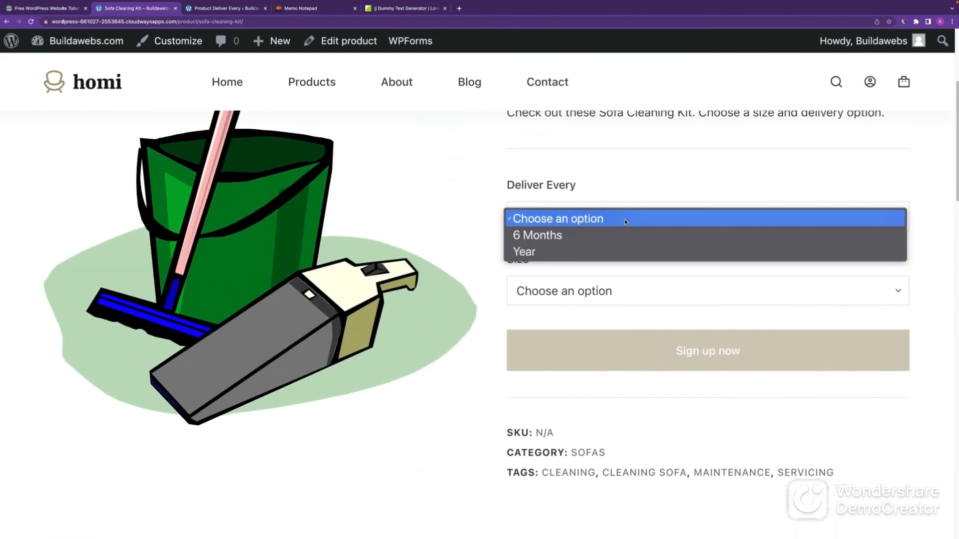
{"action": "left_click", "coordinate": [589, 236]}
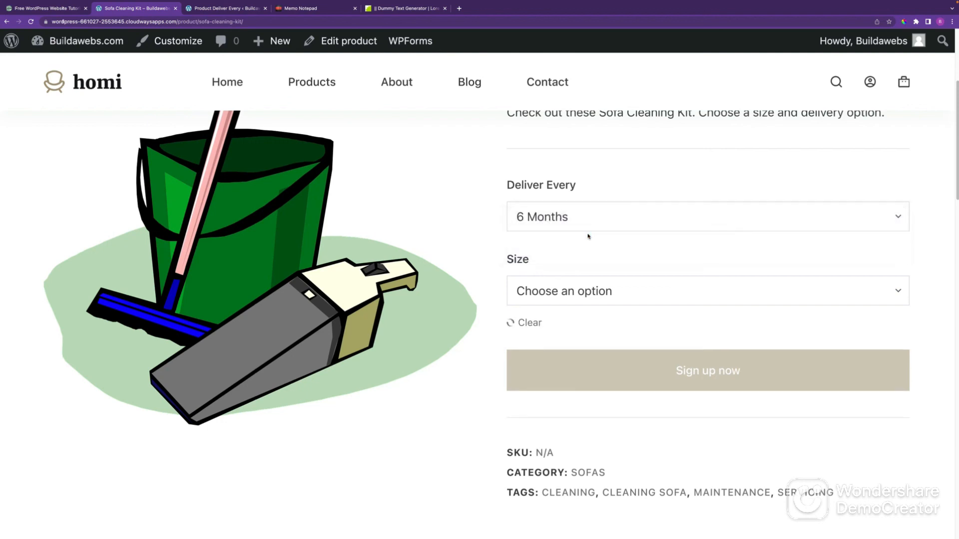
{"action": "left_click", "coordinate": [583, 295]}
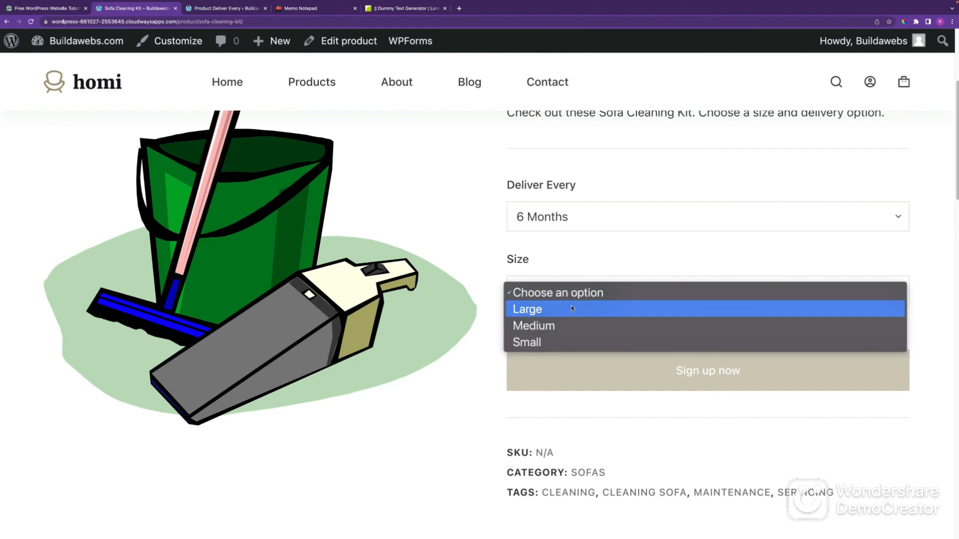
{"action": "left_click", "coordinate": [572, 308]}
{"action": "scroll", "coordinate": [949, 246], "scroll_direction": "down", "scroll_amount": 5}
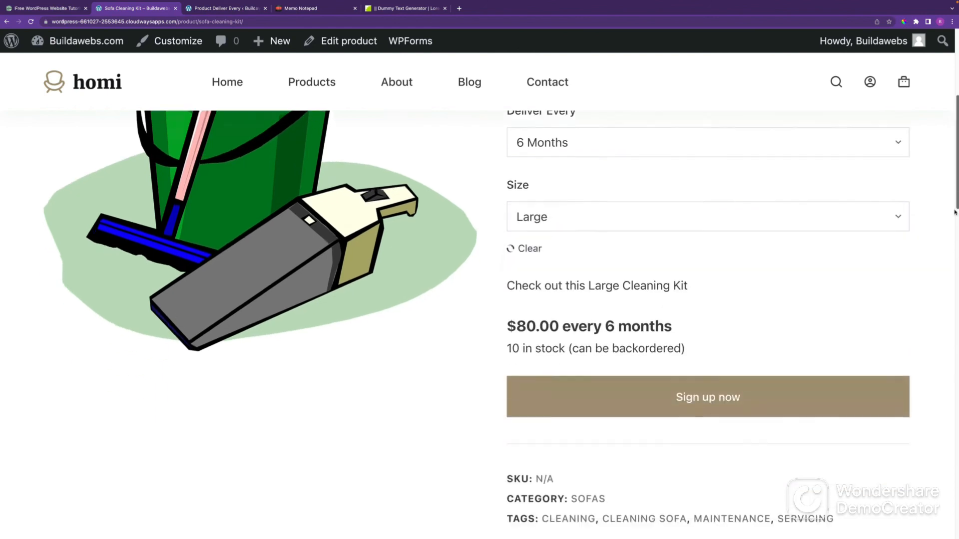
{"action": "scroll", "coordinate": [949, 246], "scroll_direction": "down", "scroll_amount": 3}
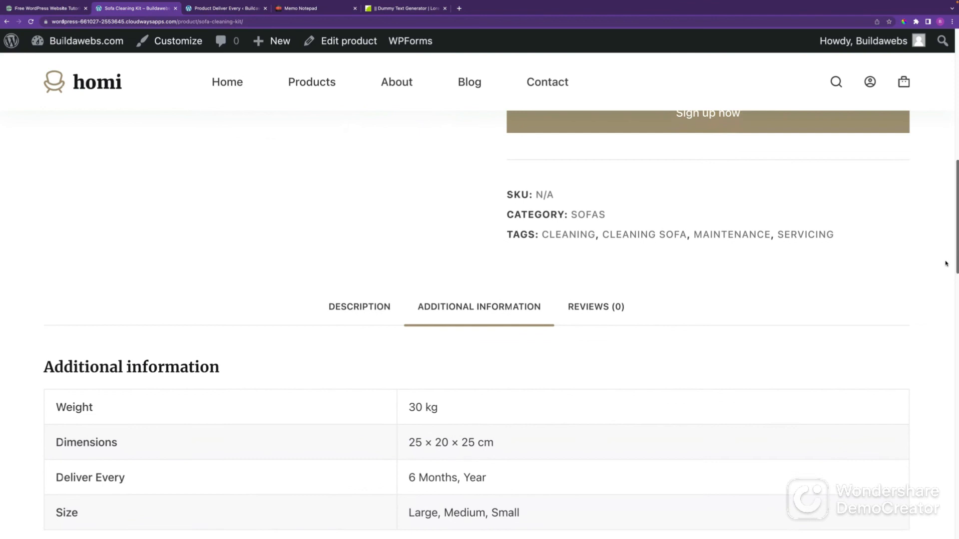
{"action": "scroll", "coordinate": [946, 265], "scroll_direction": "down", "scroll_amount": 2}
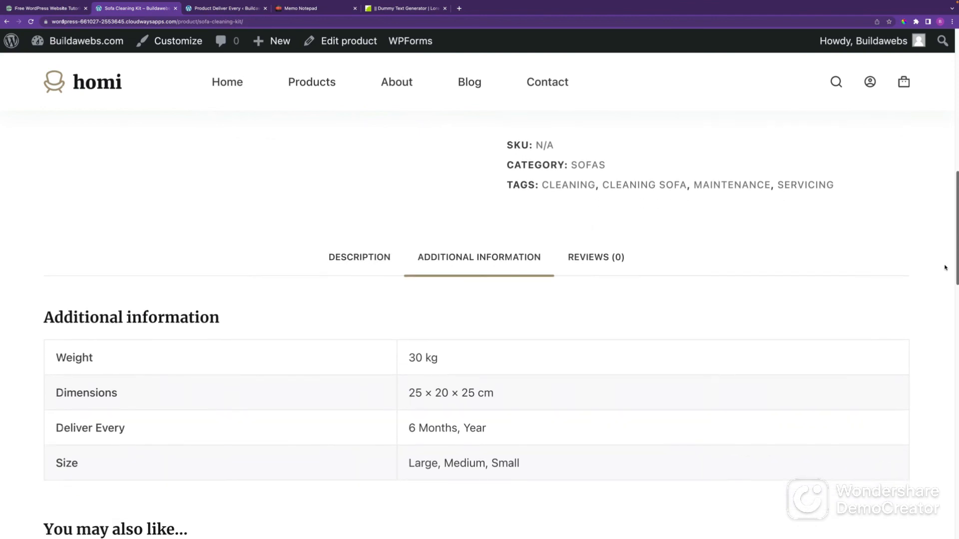
{"action": "scroll", "coordinate": [946, 260], "scroll_direction": "up", "scroll_amount": 8}
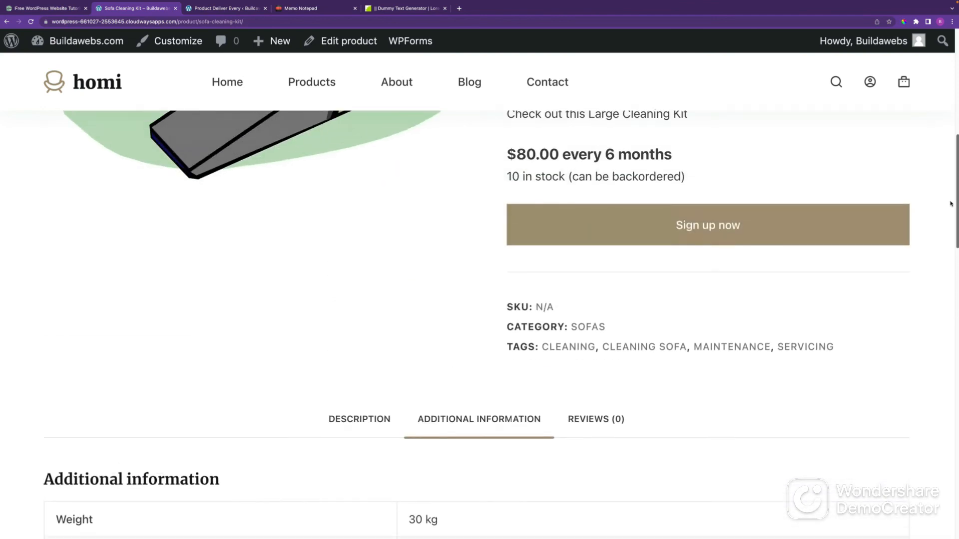
{"action": "scroll", "coordinate": [952, 173], "scroll_direction": "up", "scroll_amount": 2}
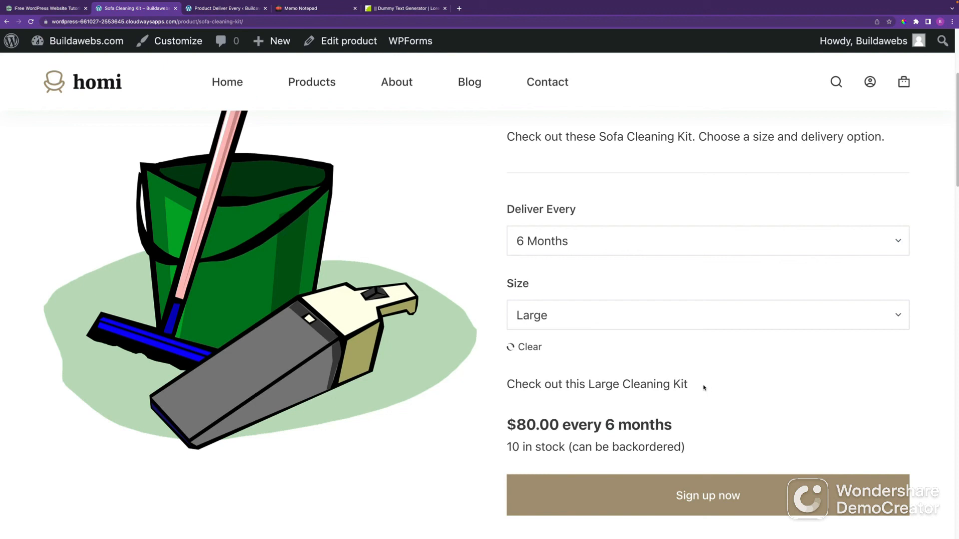
Switch the size to Medium and check the description and price for 6-month delivery
{"action": "left_click", "coordinate": [597, 316]}
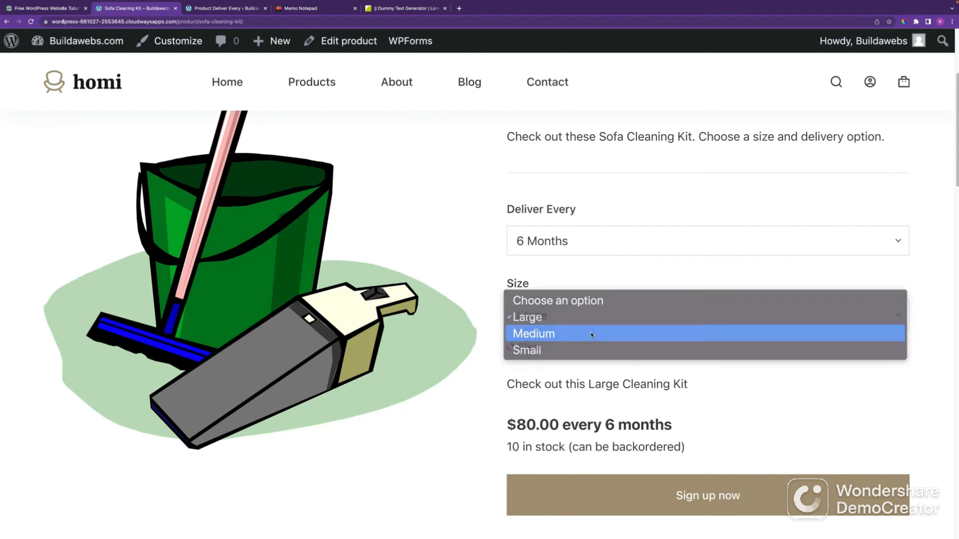
{"action": "left_click", "coordinate": [592, 333]}
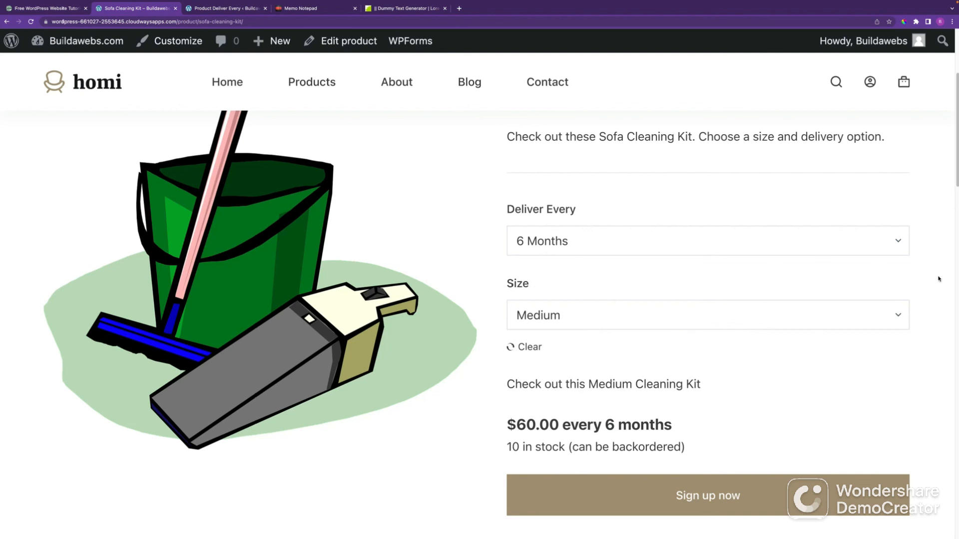
{"action": "scroll", "coordinate": [525, 516], "scroll_direction": "up", "scroll_amount": 3}
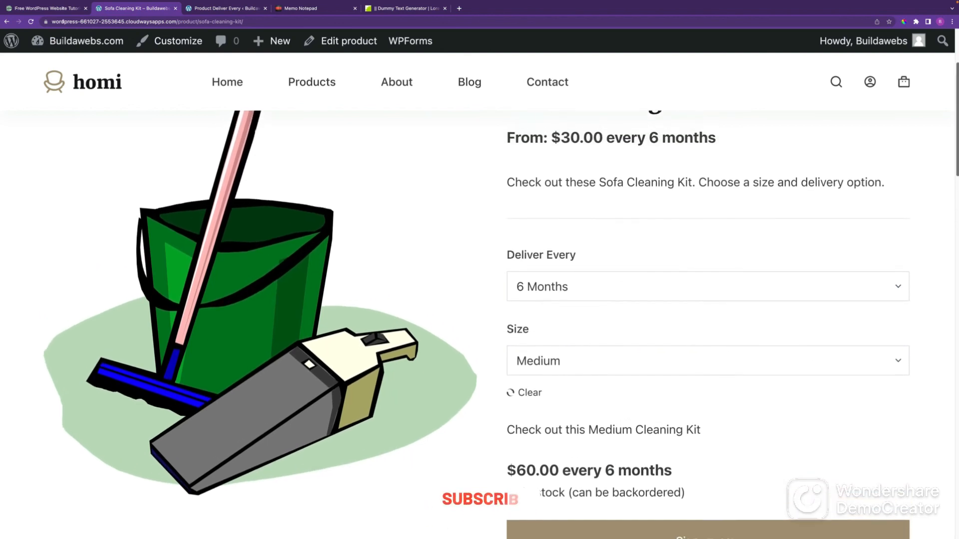
{"action": "scroll", "coordinate": [605, 238], "scroll_direction": "down", "scroll_amount": 3}
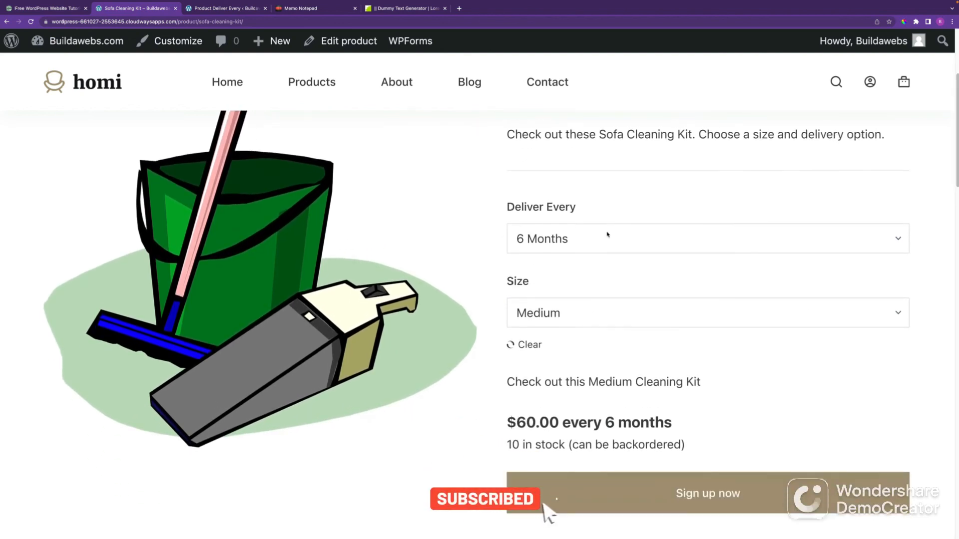
Change the delivery option to Year, keeping size Medium, and check the subscription price
{"action": "left_click", "coordinate": [578, 318]}
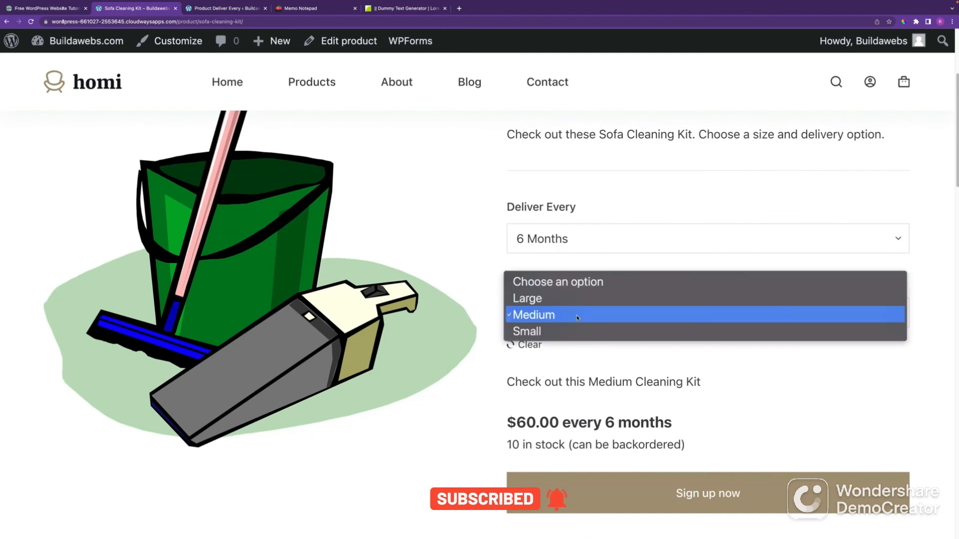
{"action": "left_click", "coordinate": [595, 248]}
{"action": "left_click", "coordinate": [595, 246]}
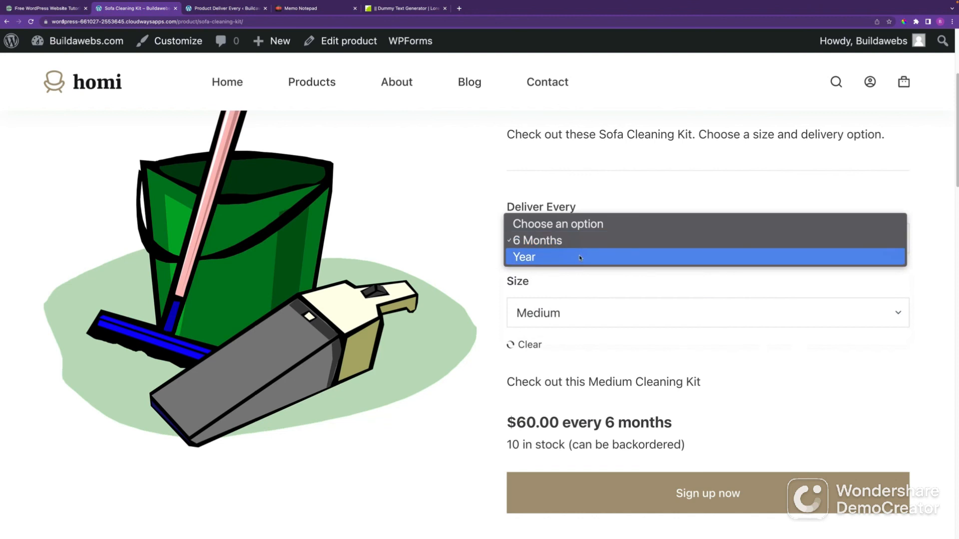
{"action": "left_click", "coordinate": [579, 257]}
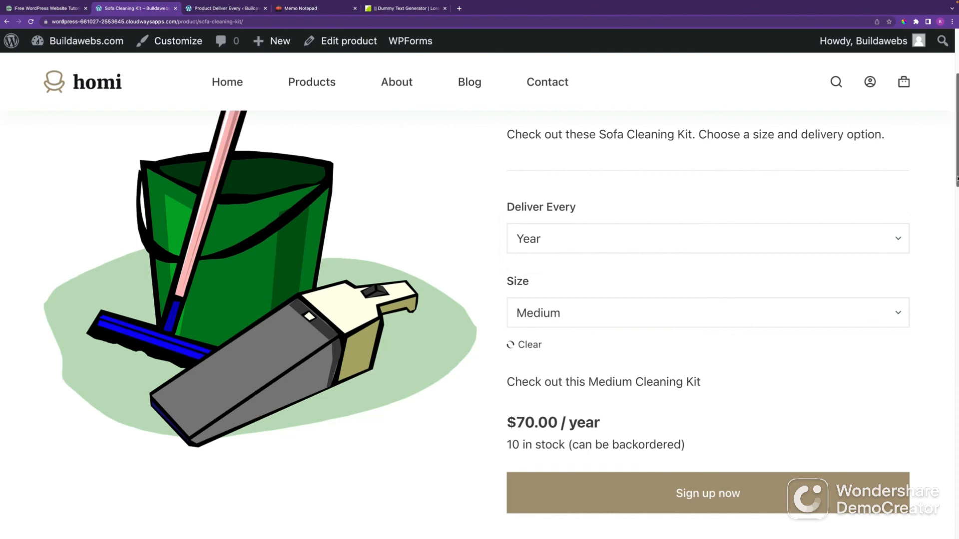
{"action": "scroll", "coordinate": [715, 336], "scroll_direction": "up", "scroll_amount": 1}
{"action": "scroll", "coordinate": [956, 170], "scroll_direction": "up", "scroll_amount": 1}
{"action": "scroll", "coordinate": [957, 170], "scroll_direction": "down", "scroll_amount": 2}
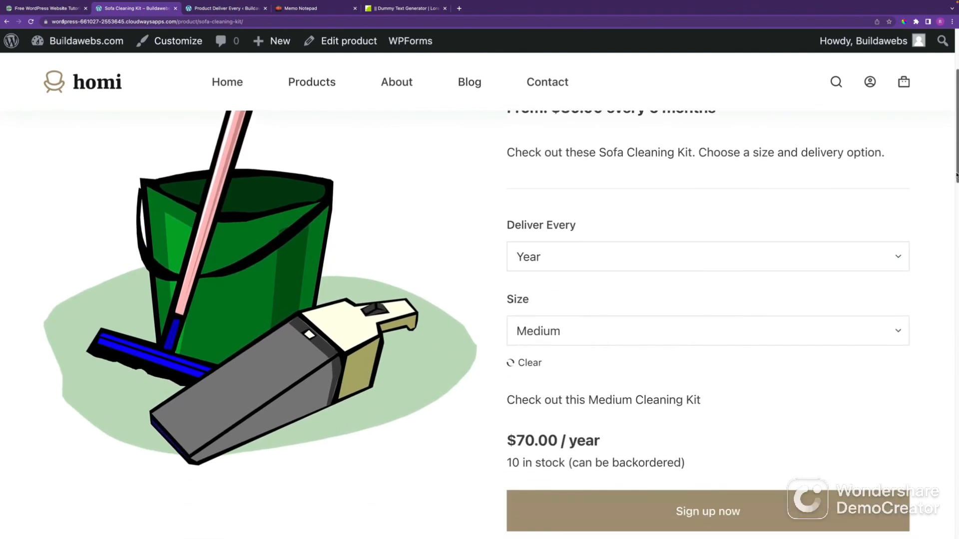
Choose 6 Months delivery with size Small and check the variation's description, price and stock
{"action": "left_click", "coordinate": [597, 259]}
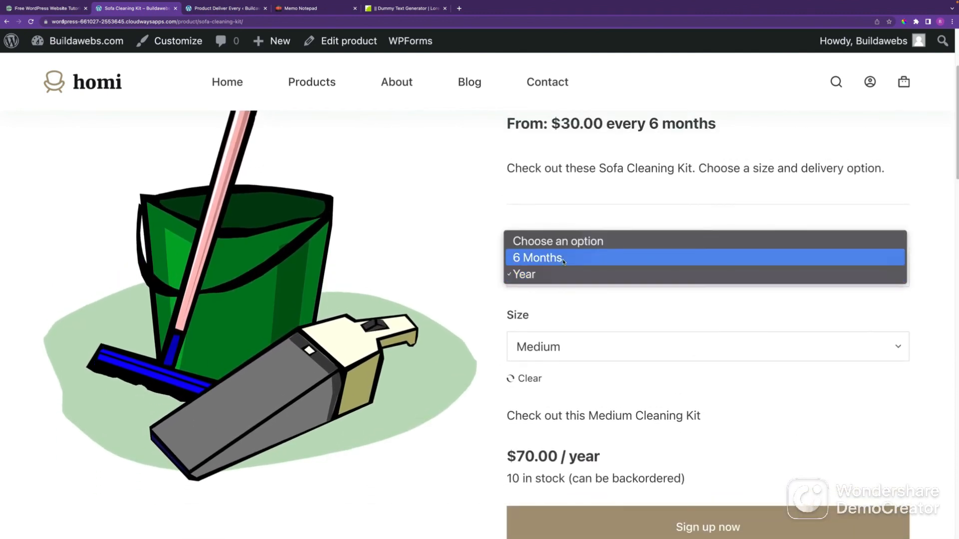
{"action": "left_click", "coordinate": [650, 266]}
{"action": "left_click", "coordinate": [582, 353]}
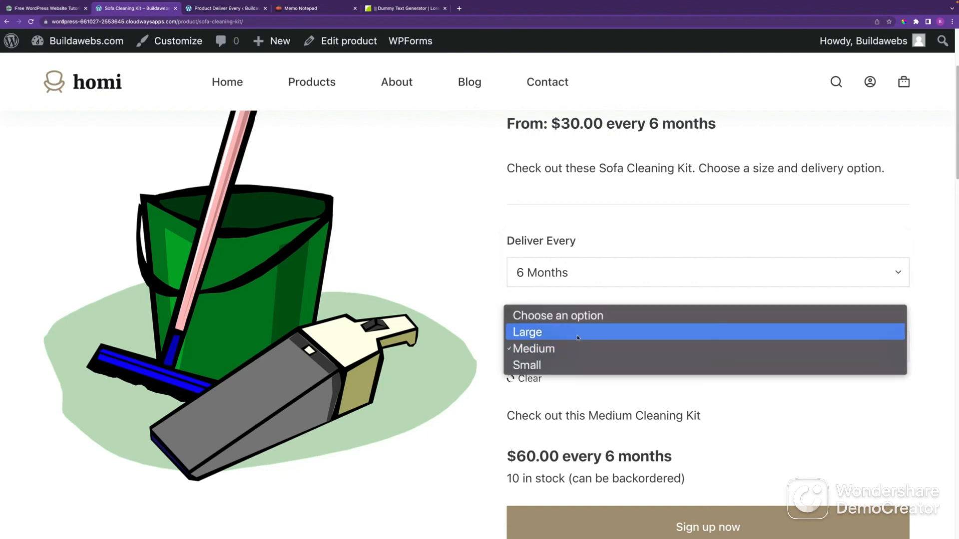
{"action": "left_click", "coordinate": [568, 365]}
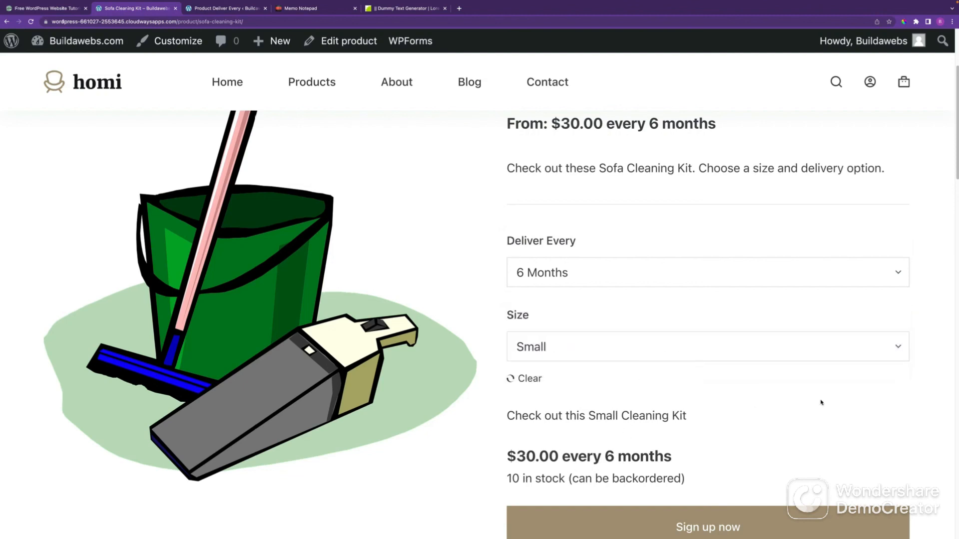
{"action": "scroll", "coordinate": [952, 203], "scroll_direction": "down", "scroll_amount": 3}
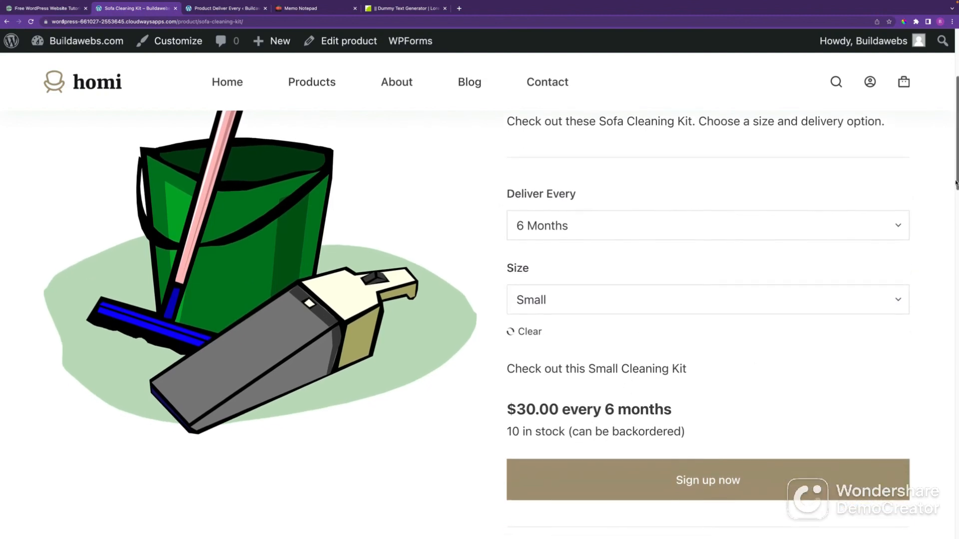
{"action": "scroll", "coordinate": [950, 204], "scroll_direction": "down", "scroll_amount": 3}
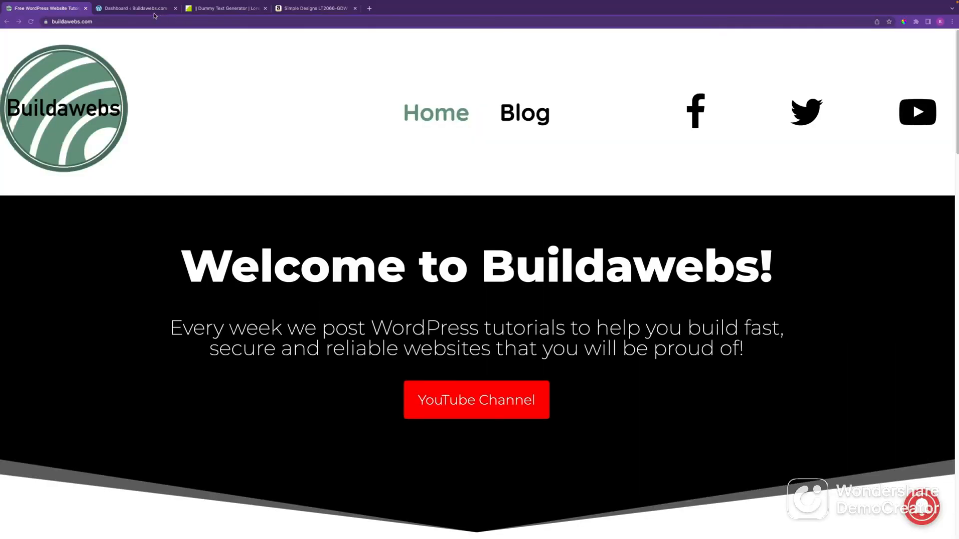
Go to the WordPress dashboard and start adding a new WooCommerce product
{"action": "left_click", "coordinate": [149, 9]}
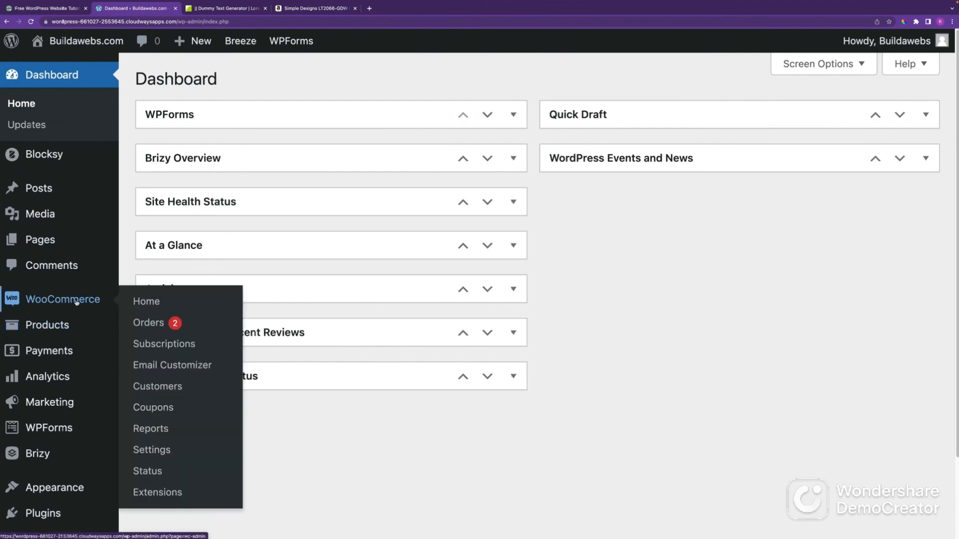
{"action": "mouse_move", "coordinate": [44, 518]}
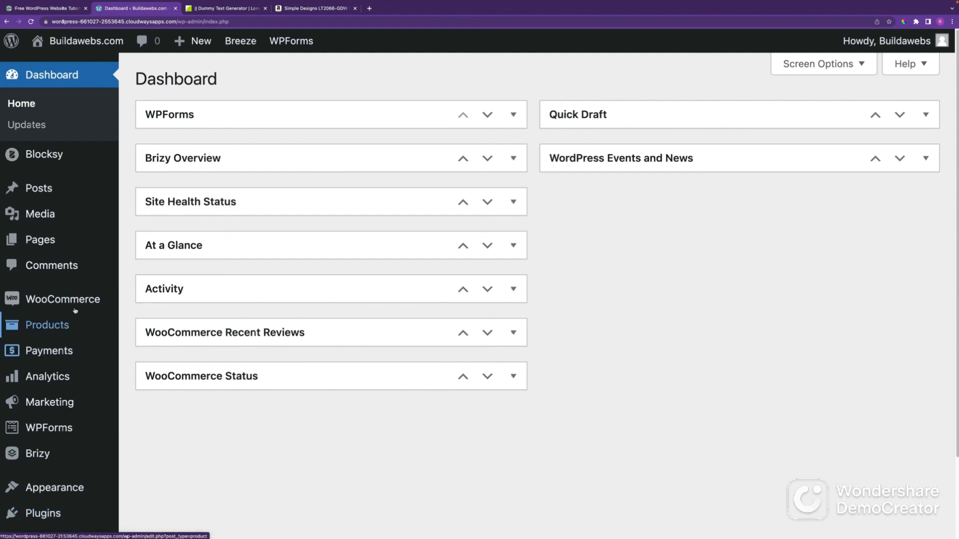
{"action": "mouse_move", "coordinate": [75, 307]}
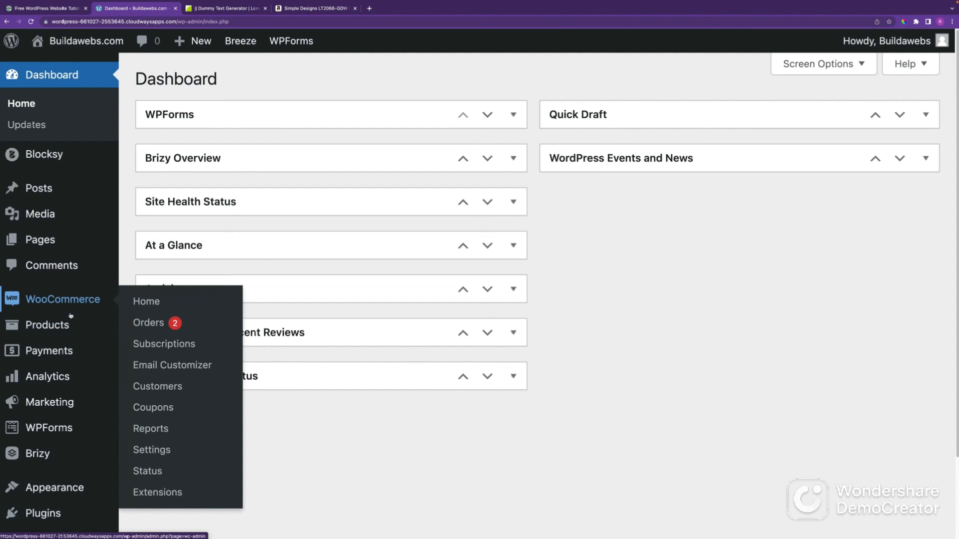
{"action": "mouse_move", "coordinate": [65, 328]}
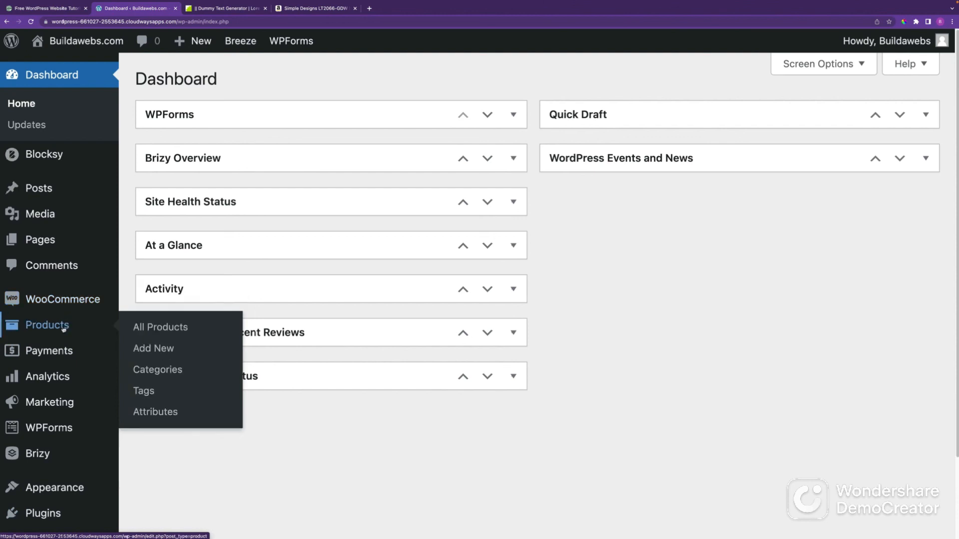
{"action": "left_click", "coordinate": [158, 351]}
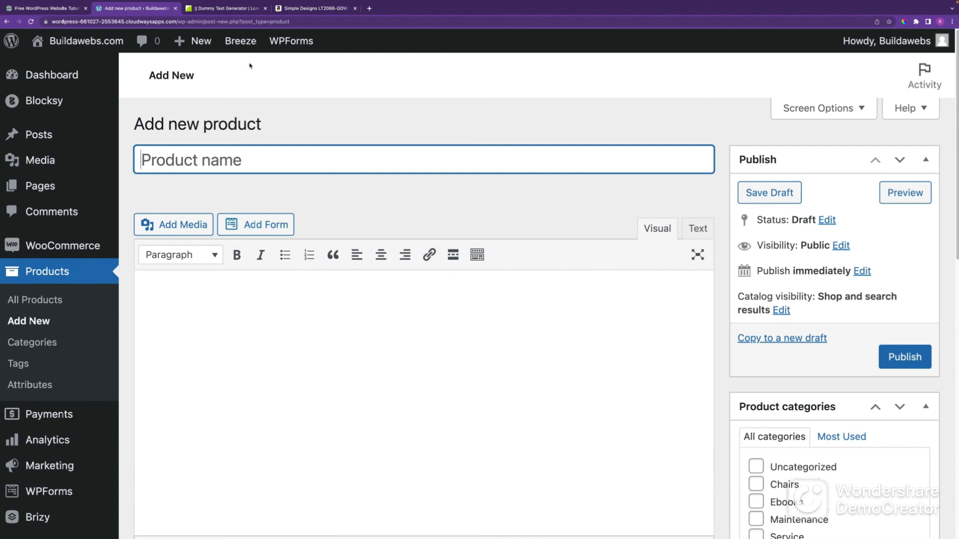
Name the new product "Simple Designs LT2066-GDW Down to the Wire Fabric Shade Table Lamp, Pack of 1, Gold/White", copied from its Amazon page
{"action": "left_click", "coordinate": [310, 8]}
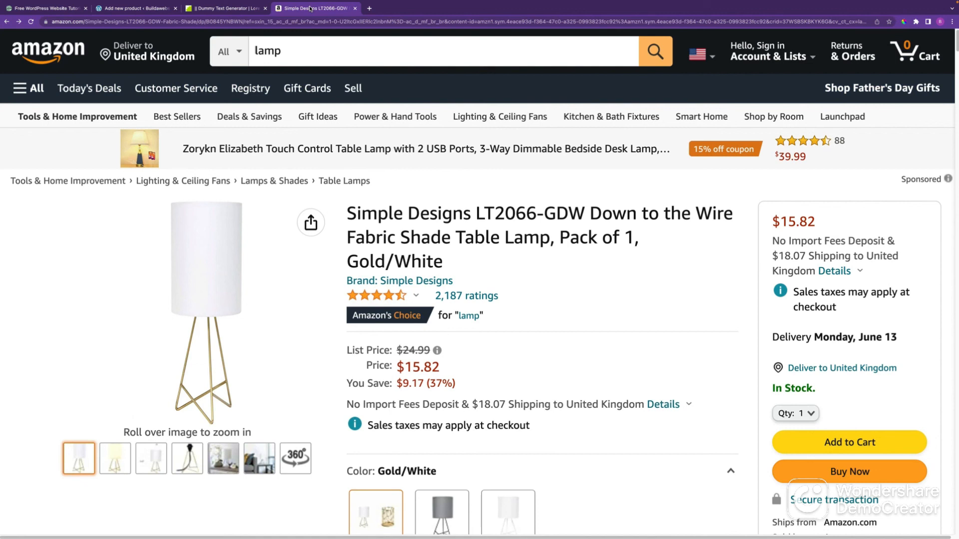
{"action": "left_click_drag", "start_coordinate": [350, 211], "coordinate": [468, 261]}
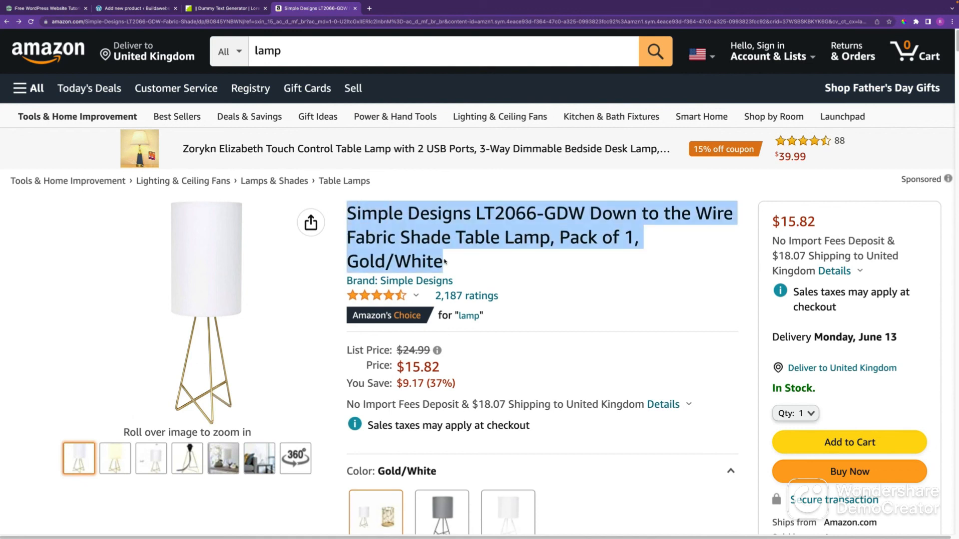
{"action": "left_click", "coordinate": [144, 8]}
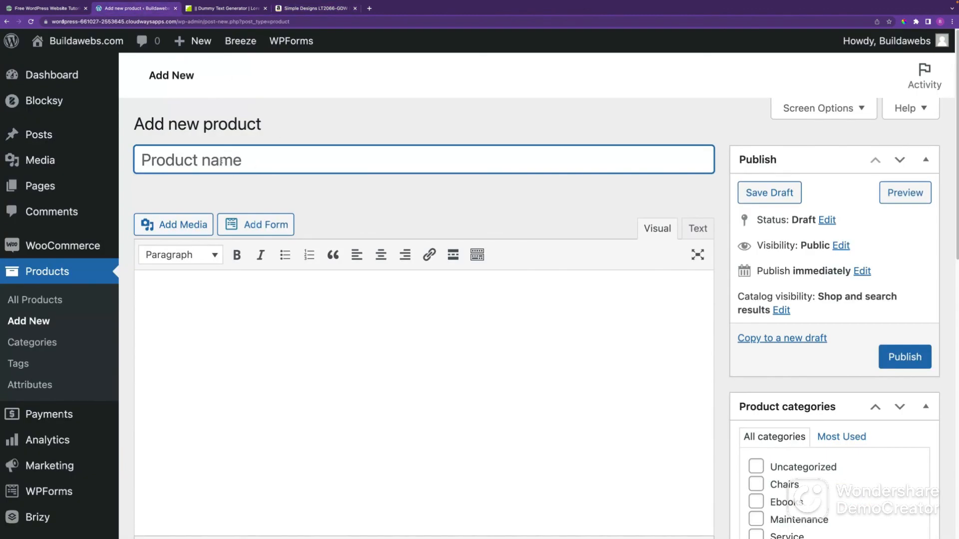
{"action": "key", "text": "super+v"}
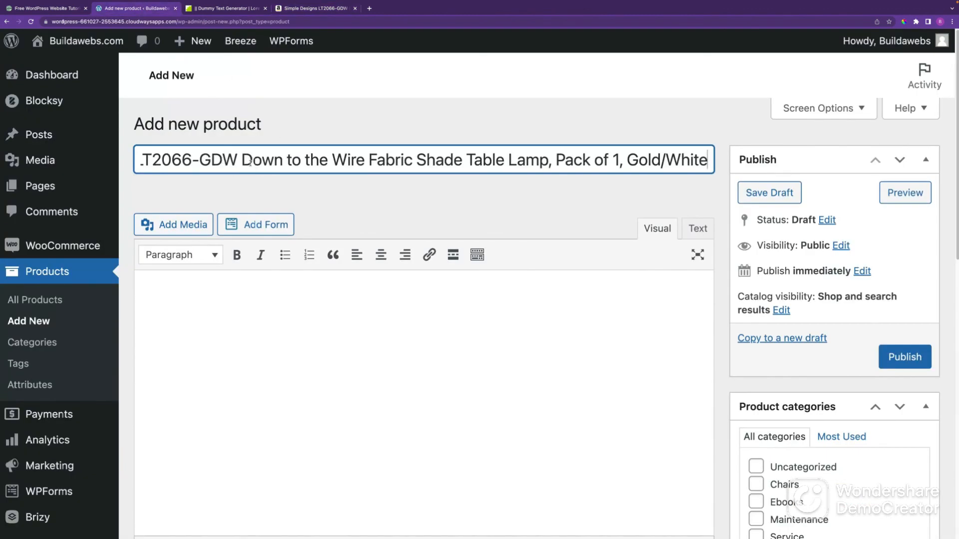
Shorten the product name to "Simple Designs Down to the Wire Fabric Shade Table Lamp" by removing the model code, pack size and colour
{"action": "left_click_drag", "start_coordinate": [262, 162], "coordinate": [96, 148]}
{"action": "left_click", "coordinate": [270, 157]}
{"action": "left_click_drag", "start_coordinate": [255, 158], "coordinate": [358, 160]}
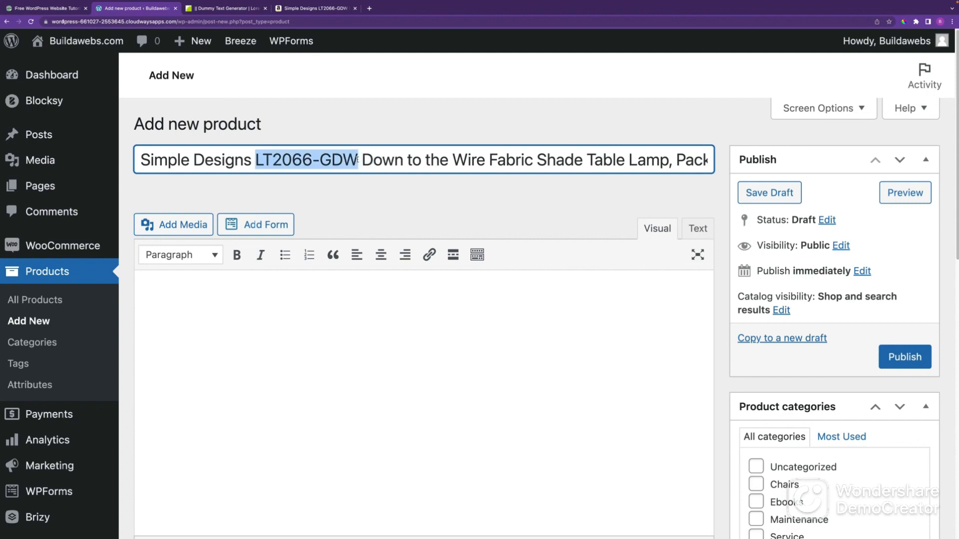
{"action": "key", "text": "BackSpace"}
{"action": "key", "text": "BackSpace"}
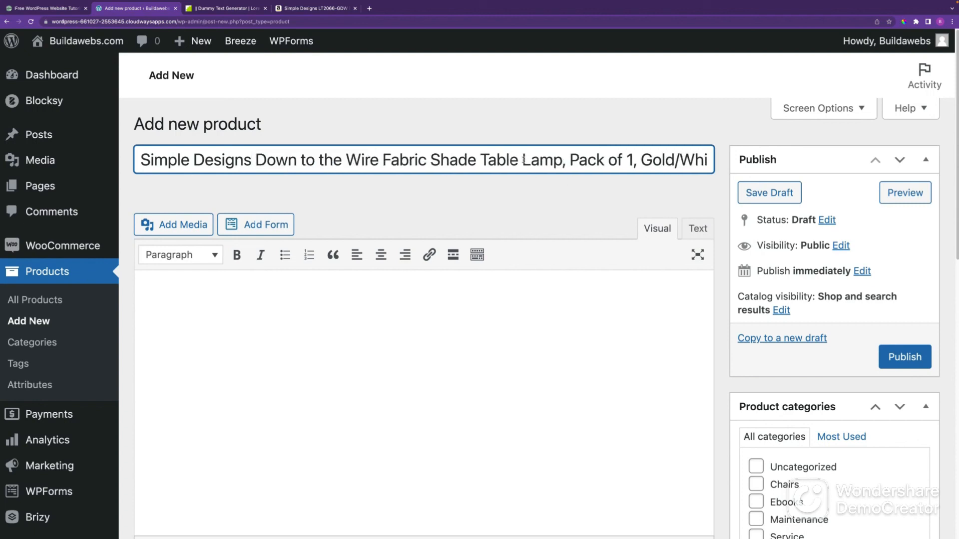
{"action": "left_click_drag", "start_coordinate": [565, 162], "coordinate": [721, 172]}
{"action": "key", "text": "BackSpace"}
{"action": "key", "text": "BackSpace"}
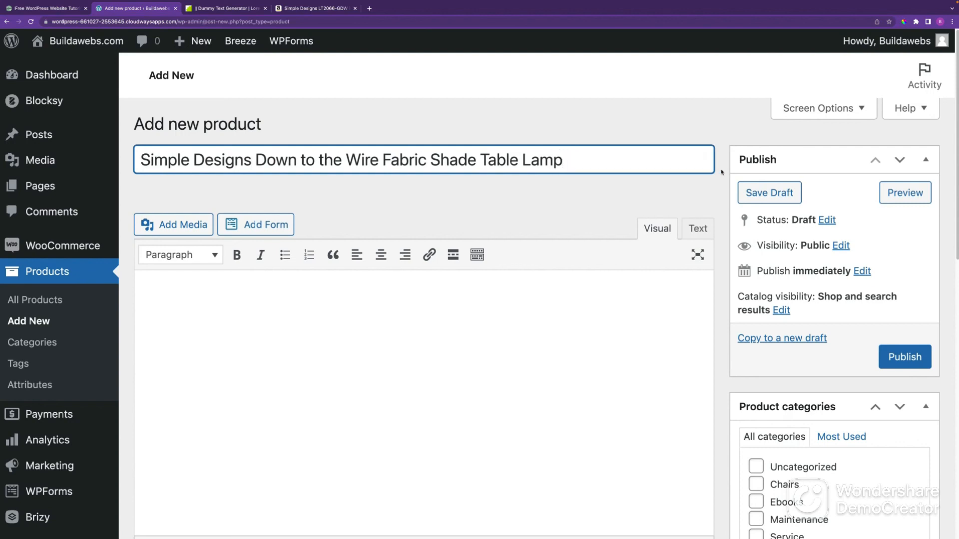
Look through the lamp's Amazon listing for product description details
{"action": "left_click", "coordinate": [388, 280]}
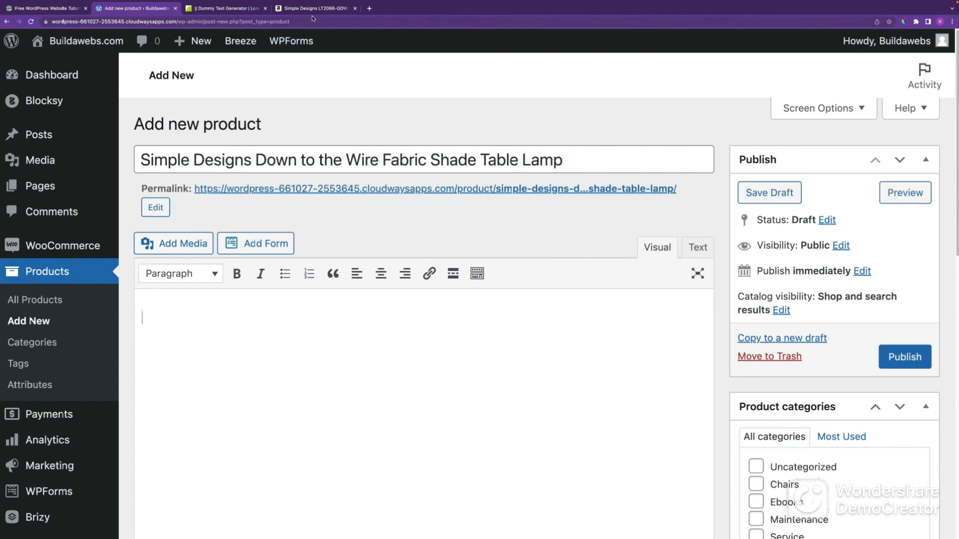
{"action": "left_click", "coordinate": [313, 11]}
{"action": "scroll", "coordinate": [538, 324], "scroll_direction": "down", "scroll_amount": 8}
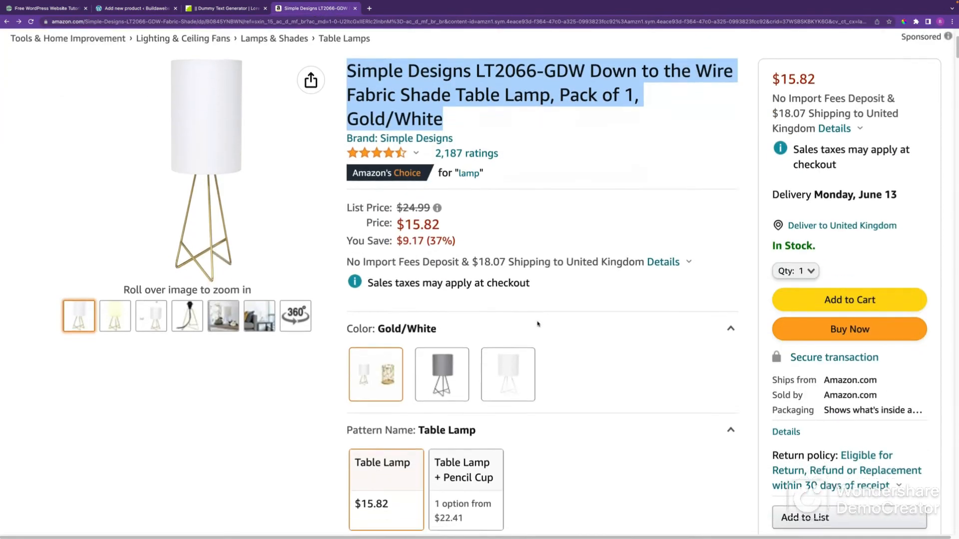
{"action": "scroll", "coordinate": [538, 324], "scroll_direction": "down", "scroll_amount": 8}
{"action": "scroll", "coordinate": [544, 327], "scroll_direction": "up", "scroll_amount": 5}
{"action": "scroll", "coordinate": [546, 328], "scroll_direction": "up", "scroll_amount": 10}
{"action": "triple_click", "coordinate": [414, 226]}
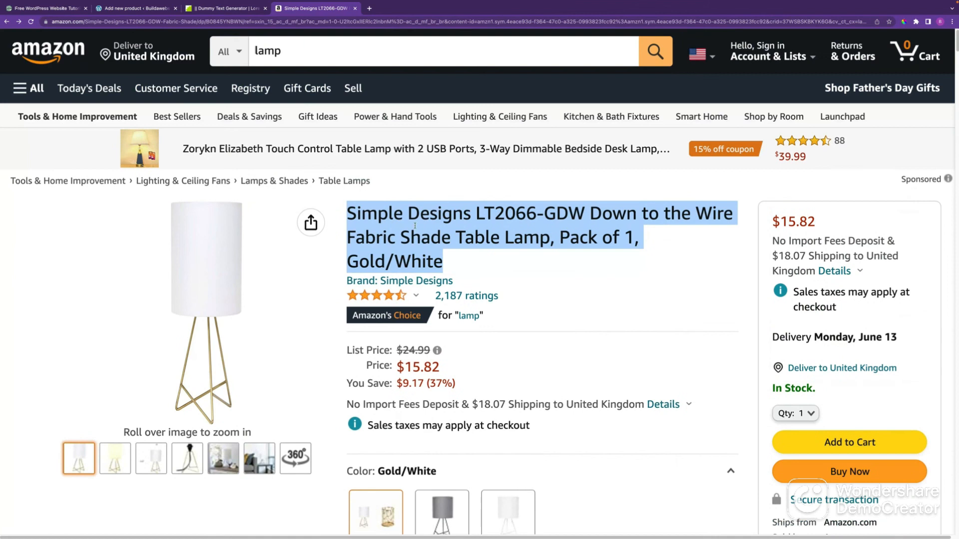
Fill the main product description with the three Lorem ipsum paragraphs from the Blind Text Generator page
{"action": "left_click", "coordinate": [229, 8]}
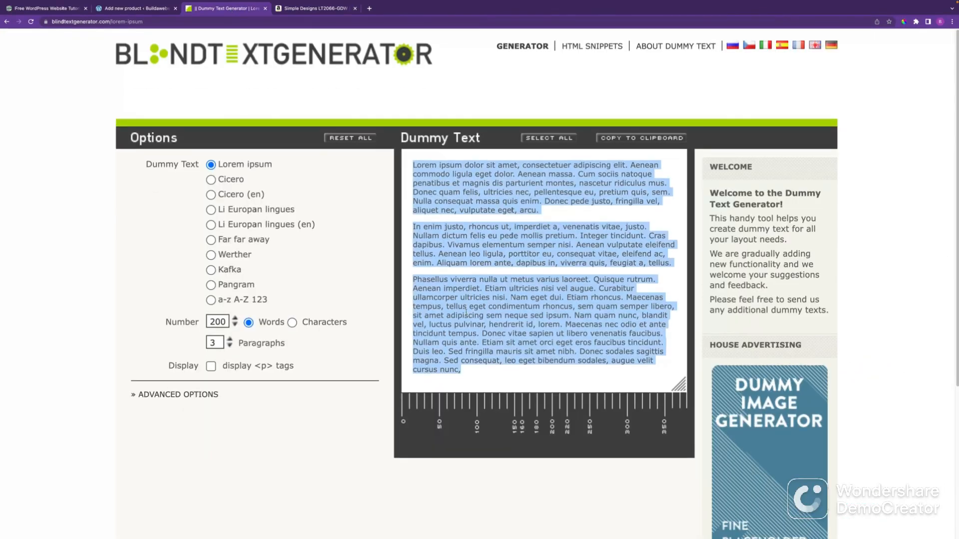
{"action": "left_click_drag", "start_coordinate": [464, 370], "coordinate": [412, 168]}
{"action": "left_click", "coordinate": [144, 8]}
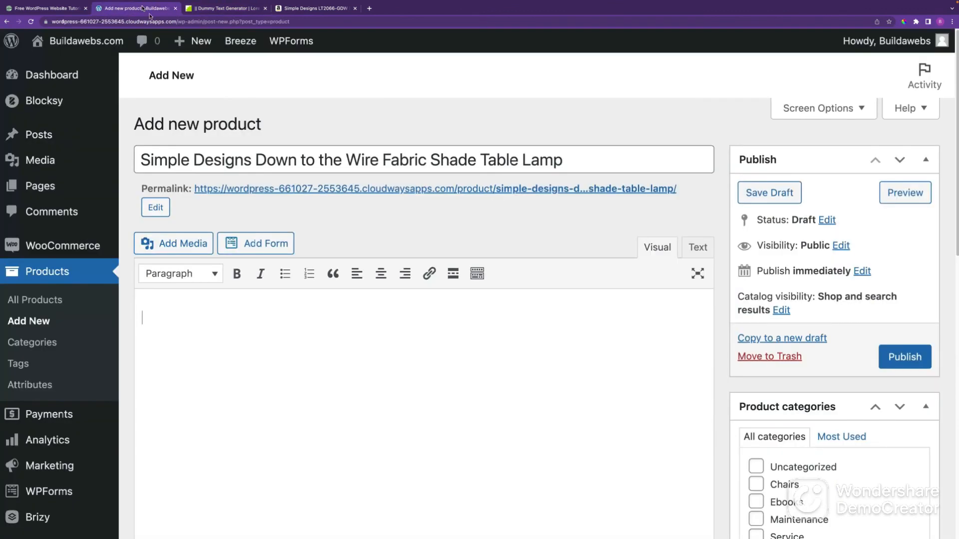
{"action": "left_click", "coordinate": [210, 311]}
{"action": "key", "text": "ctrl+v"}
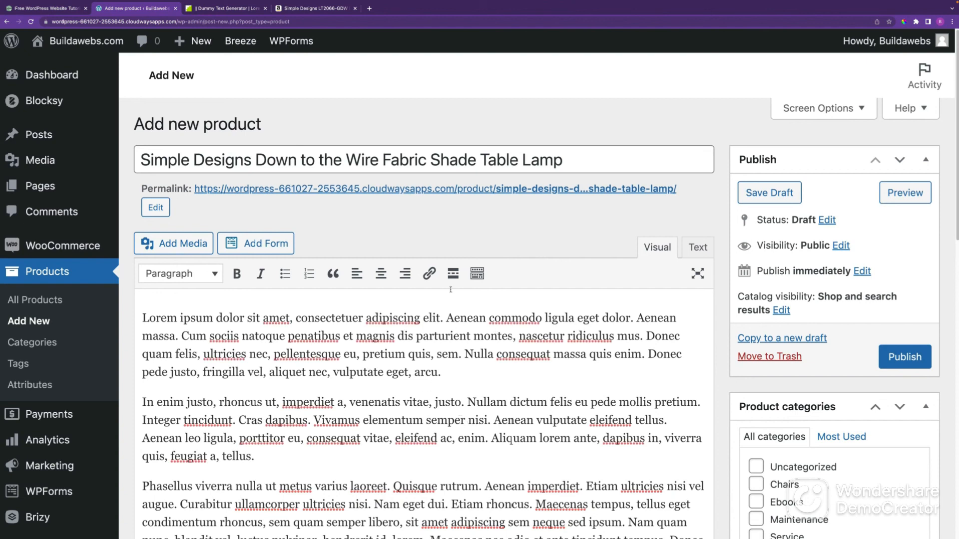
Copy the product name, and create a new product category "Lamp" without a parent for this product
{"action": "left_click_drag", "start_coordinate": [566, 171], "coordinate": [166, 136]}
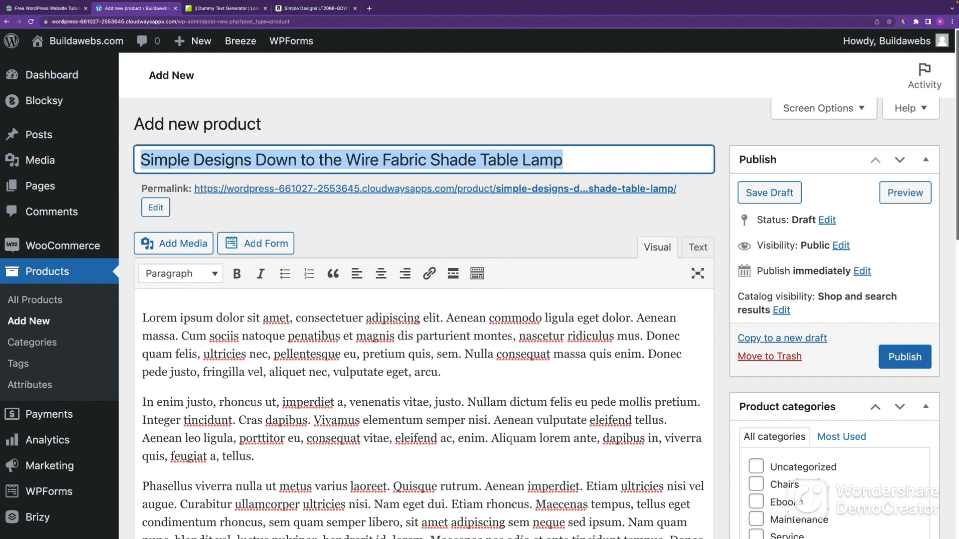
{"action": "scroll", "coordinate": [843, 314], "scroll_direction": "down", "scroll_amount": 3}
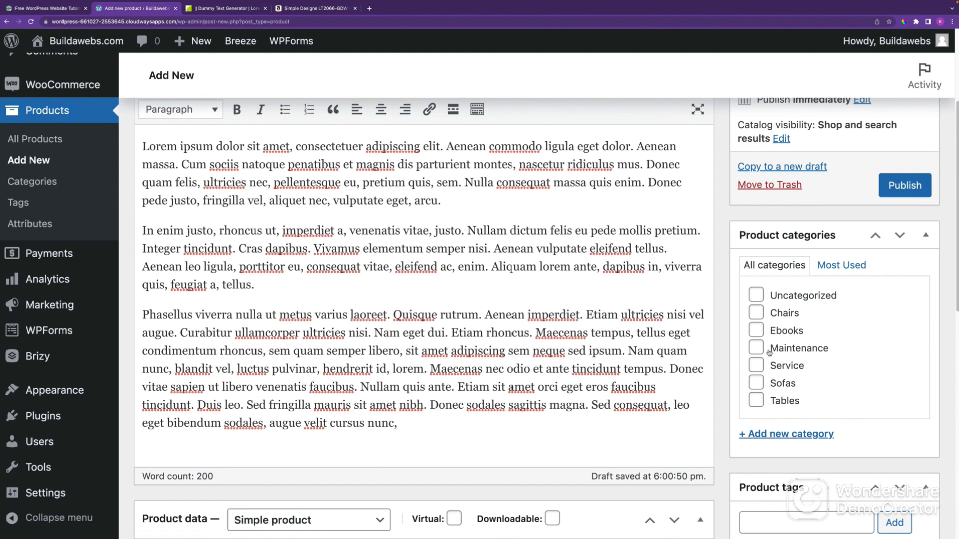
{"action": "left_click", "coordinate": [757, 313]}
{"action": "left_click", "coordinate": [757, 313]}
{"action": "left_click", "coordinate": [782, 435]}
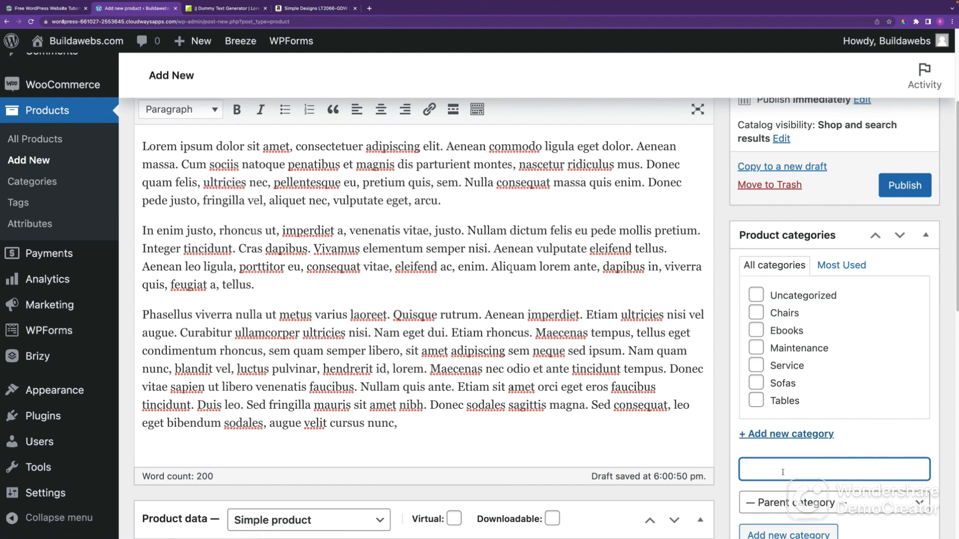
{"action": "type", "text": "Lamp"}
{"action": "scroll", "coordinate": [841, 471], "scroll_direction": "down", "scroll_amount": 2}
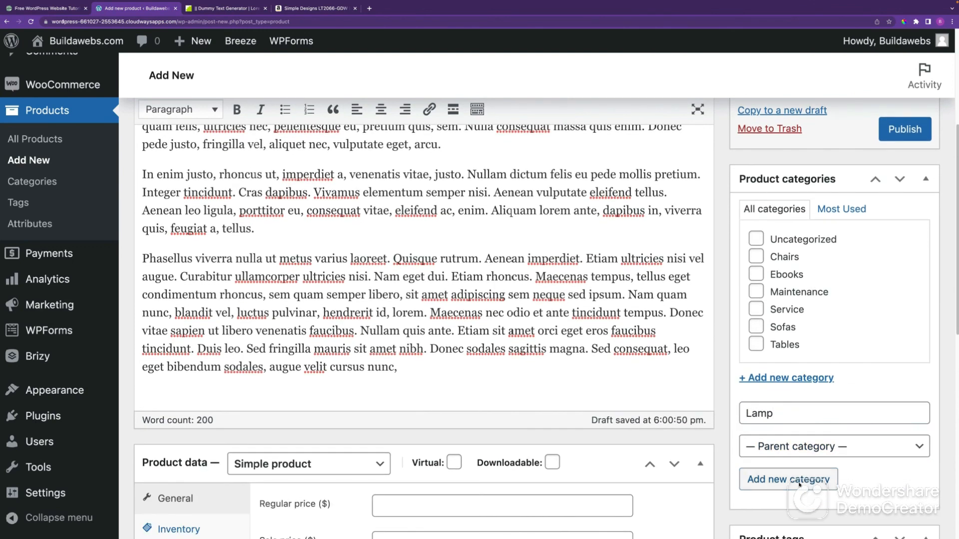
{"action": "left_click", "coordinate": [799, 485]}
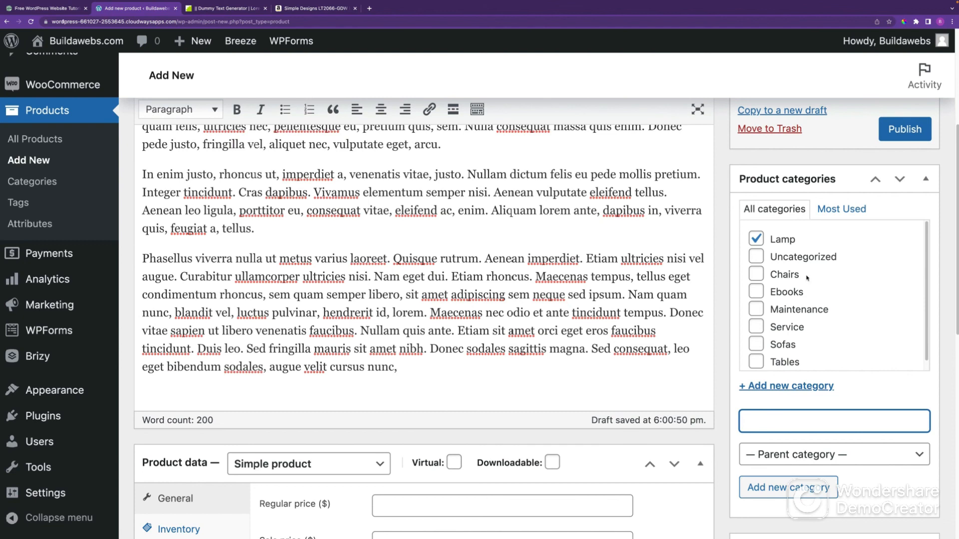
Add the product tags "lamp" and "light"
{"action": "scroll", "coordinate": [799, 359], "scroll_direction": "down", "scroll_amount": 4}
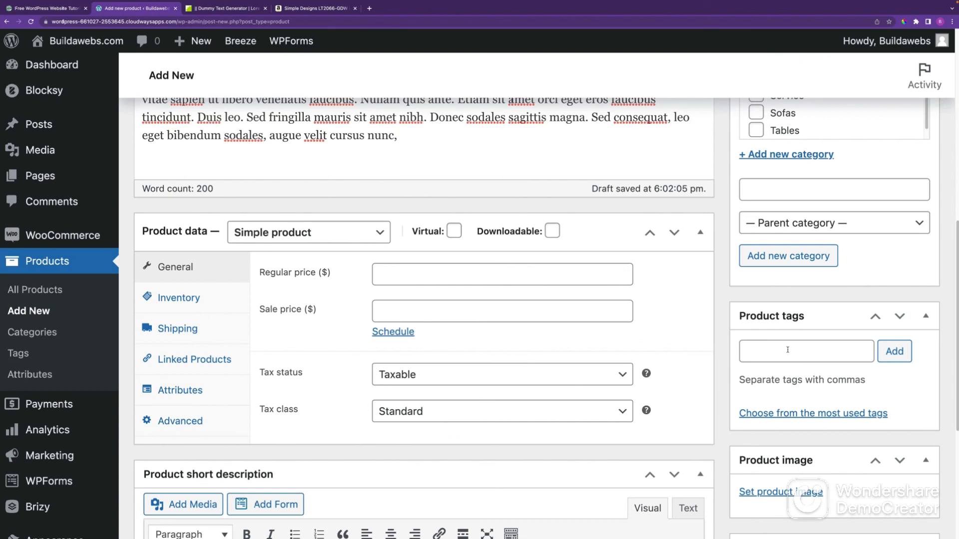
{"action": "left_click", "coordinate": [788, 350]}
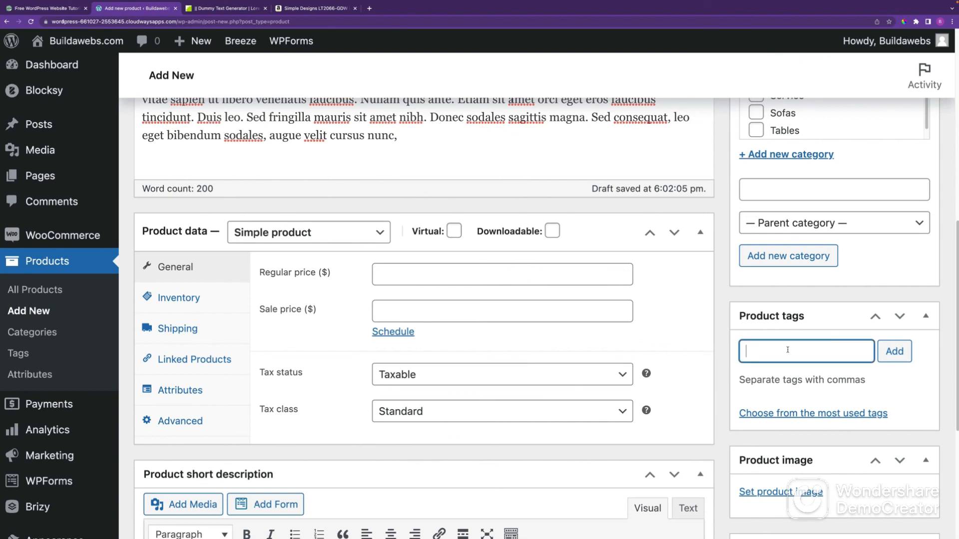
{"action": "type", "text": "lamp"}
{"action": "key", "text": "BackSpace"}
{"action": "type", "text": "p"}
{"action": "left_click", "coordinate": [895, 351]}
{"action": "type", "text": "lights"}
{"action": "key", "text": "BackSpace"}
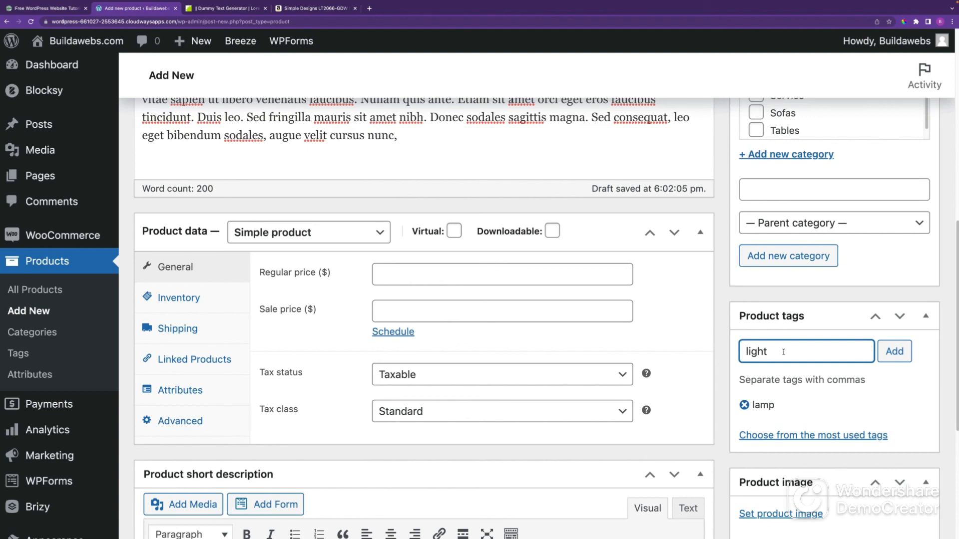
{"action": "left_click", "coordinate": [894, 351]}
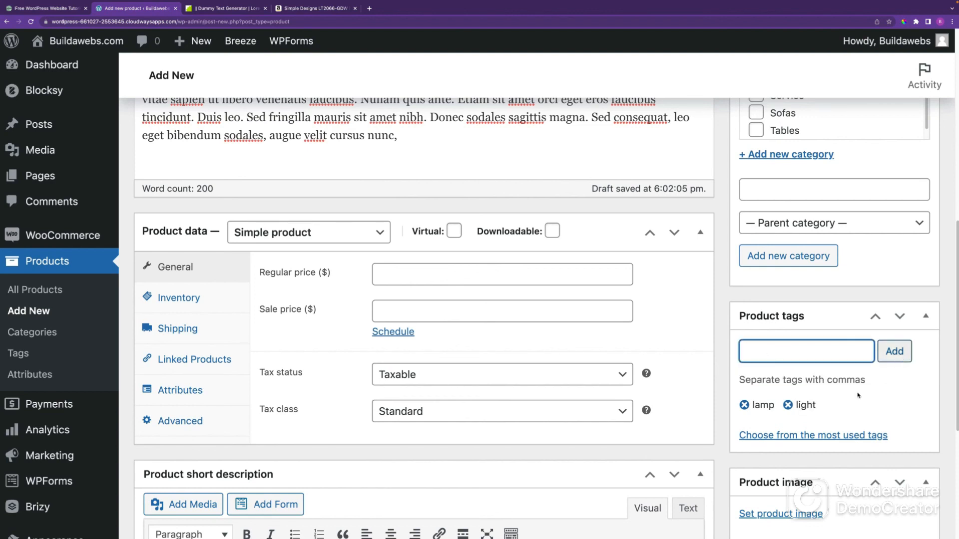
Select Lamp-1.jpg in the media library for the product image
{"action": "scroll", "coordinate": [839, 420], "scroll_direction": "down", "scroll_amount": 5}
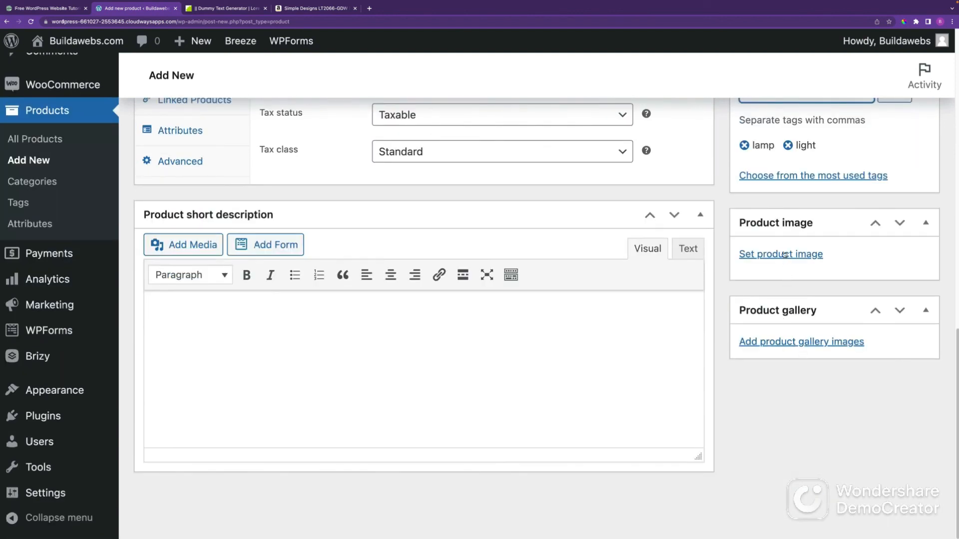
{"action": "left_click", "coordinate": [783, 255]}
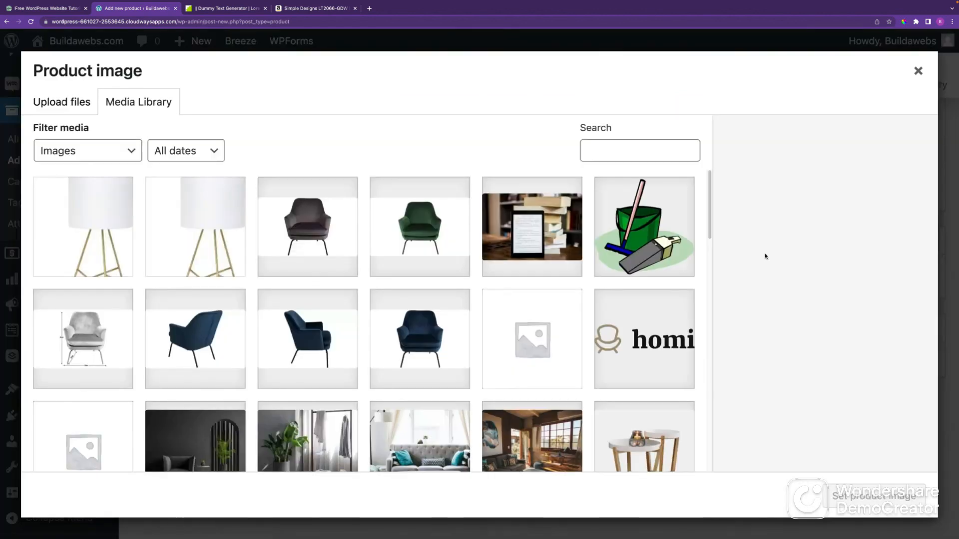
{"action": "left_click", "coordinate": [96, 221]}
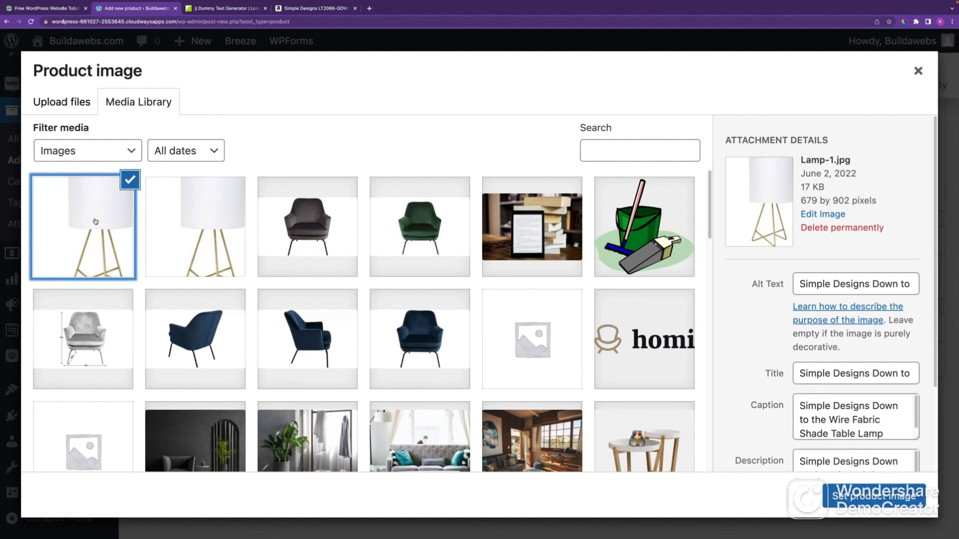
{"action": "left_click", "coordinate": [65, 103]}
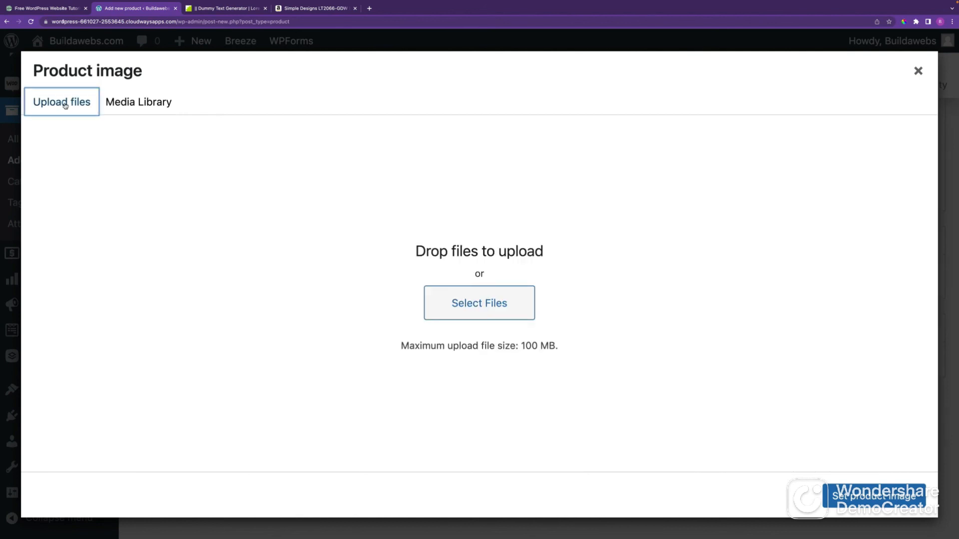
{"action": "left_click", "coordinate": [492, 305]}
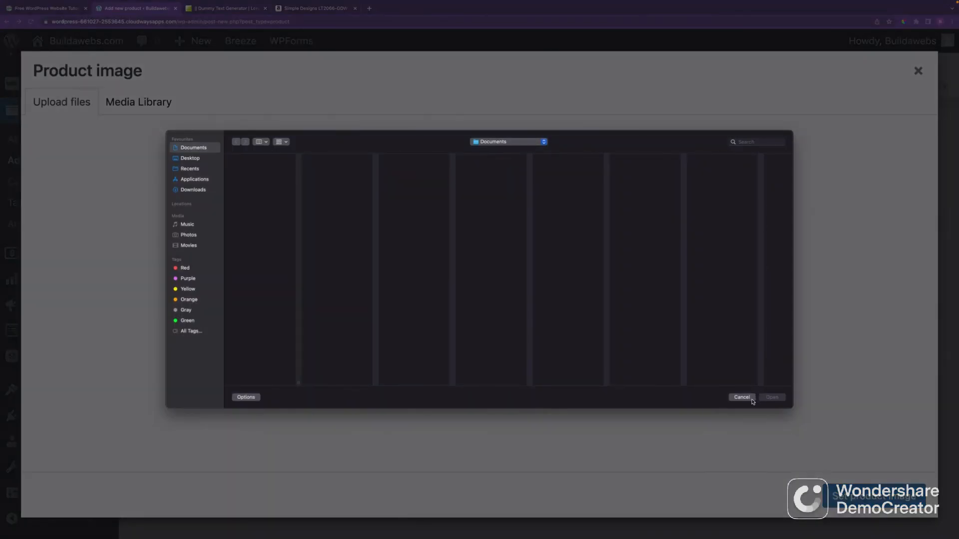
{"action": "left_click", "coordinate": [751, 399]}
{"action": "left_click", "coordinate": [137, 102]}
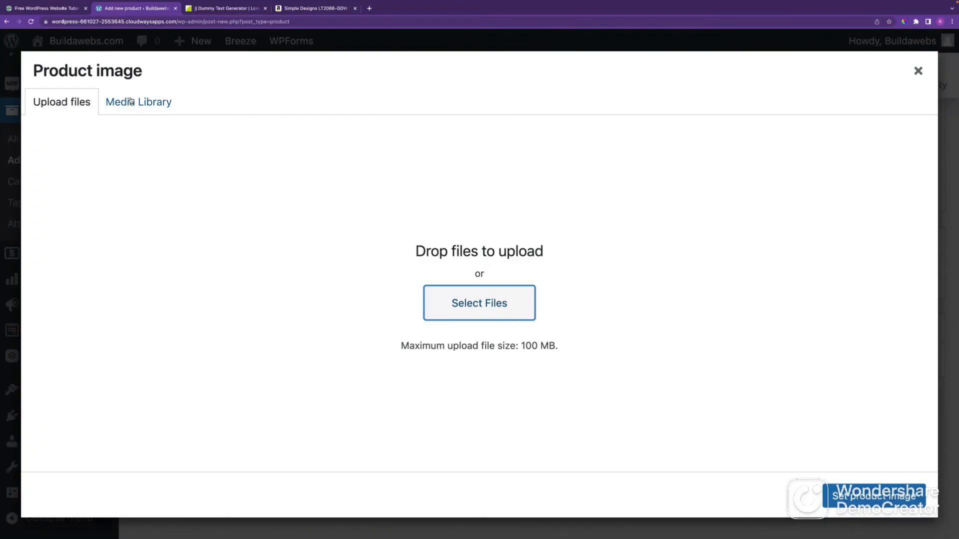
Set the selected lamp picture as the product image and check the lamp's additional photos on its Amazon page
{"action": "left_click", "coordinate": [874, 496]}
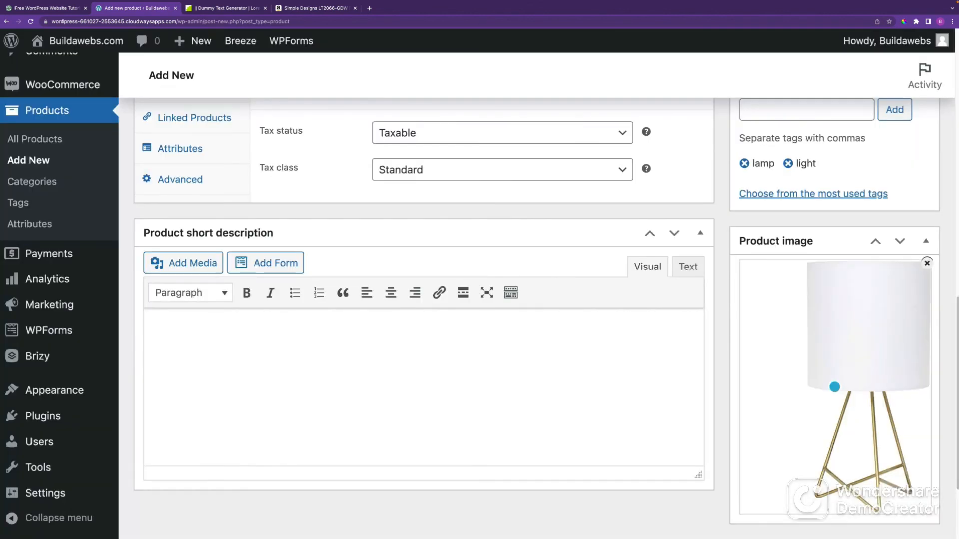
{"action": "scroll", "coordinate": [943, 455], "scroll_direction": "down", "scroll_amount": 3}
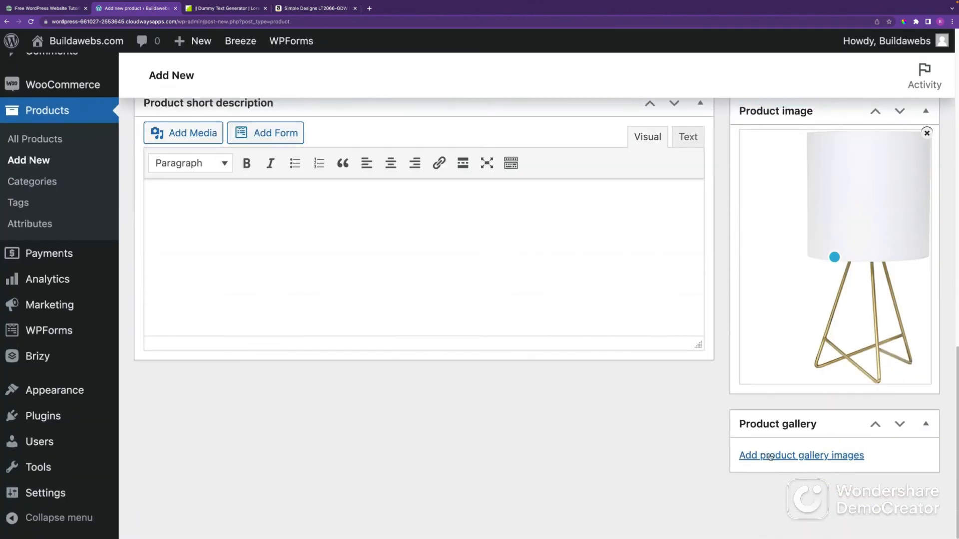
{"action": "left_click", "coordinate": [330, 9]}
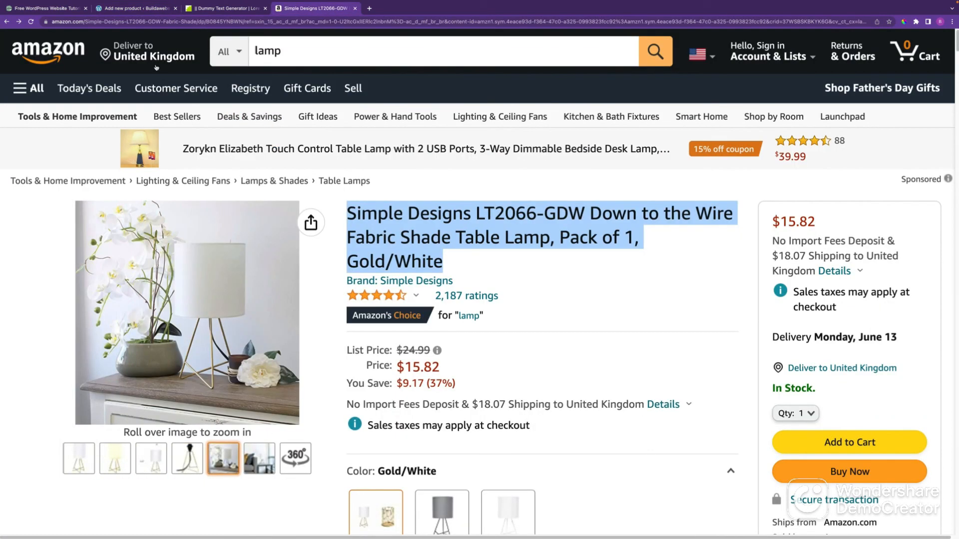
{"action": "left_click", "coordinate": [135, 11]}
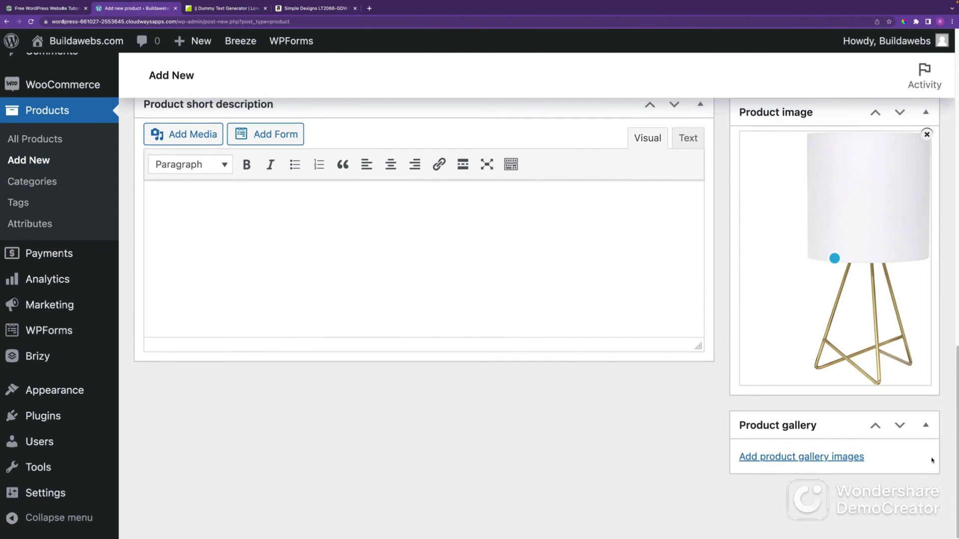
Write the short description "Check out this Simple Designs Down to the Wire Fabric Shade Table Lamp."
{"action": "scroll", "coordinate": [927, 456], "scroll_direction": "up", "scroll_amount": 5}
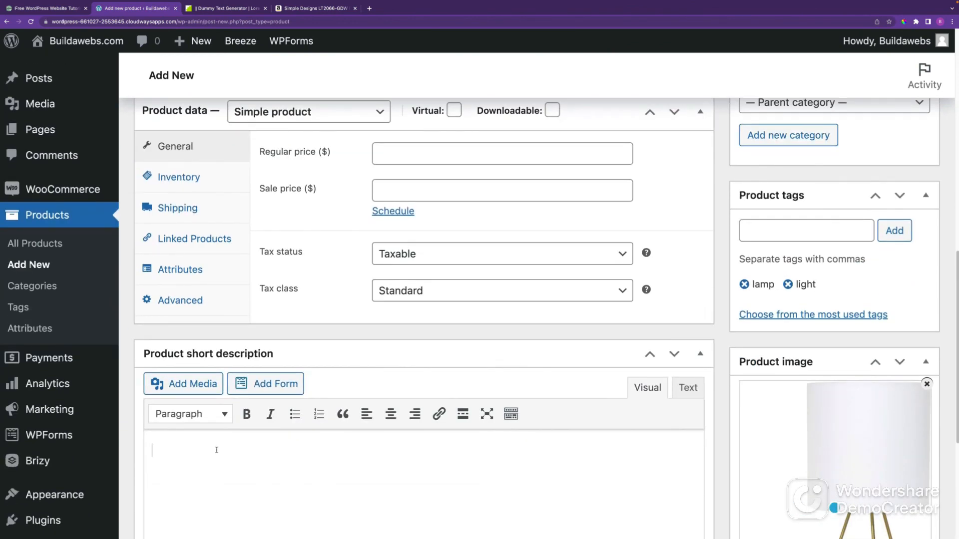
{"action": "type", "text": "Check out this"}
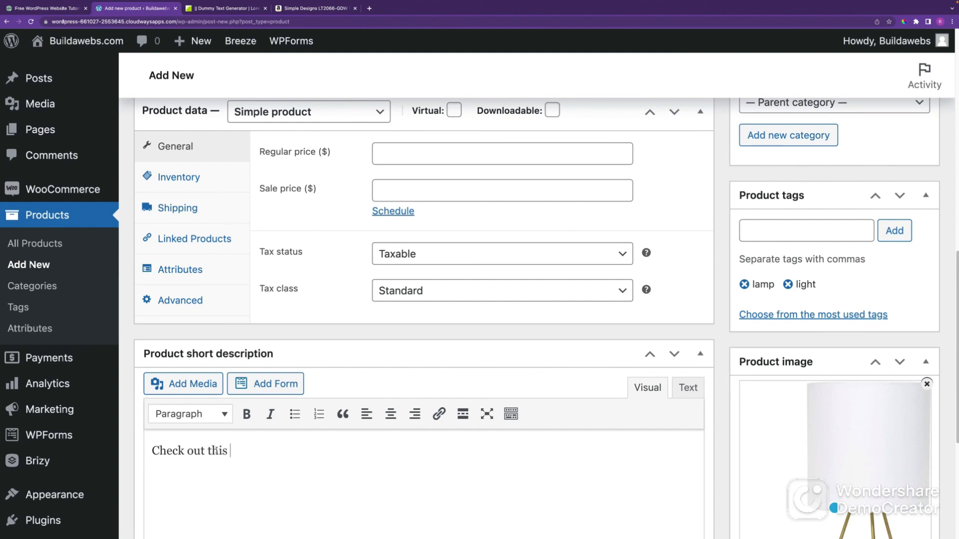
{"action": "type", "text": "Simple Designs Down to the Wire Fabric Shade Table Lamp"}
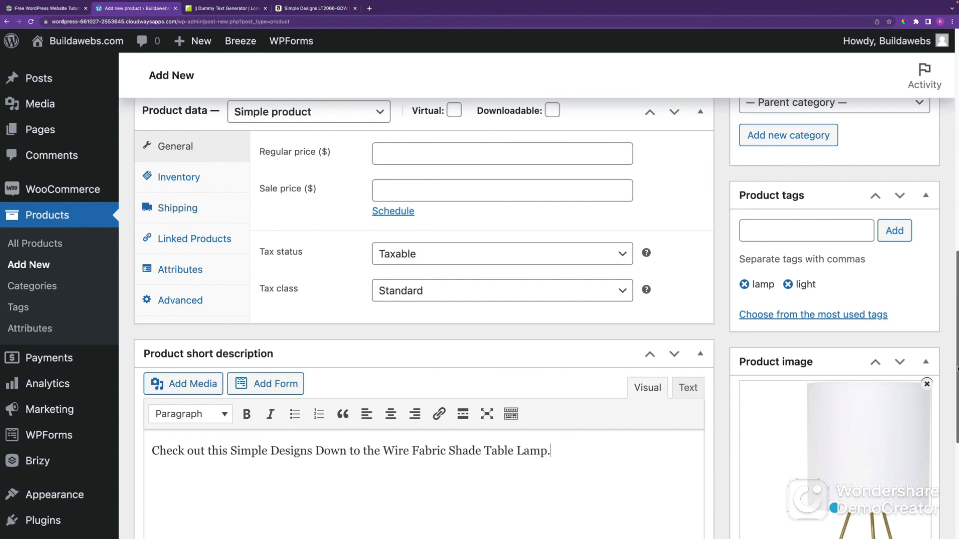
Change the product type to External/Affiliate product
{"action": "left_click_drag", "start_coordinate": [957, 369], "coordinate": [957, 316]}
{"action": "scroll", "coordinate": [957, 320], "scroll_direction": "down", "scroll_amount": 2}
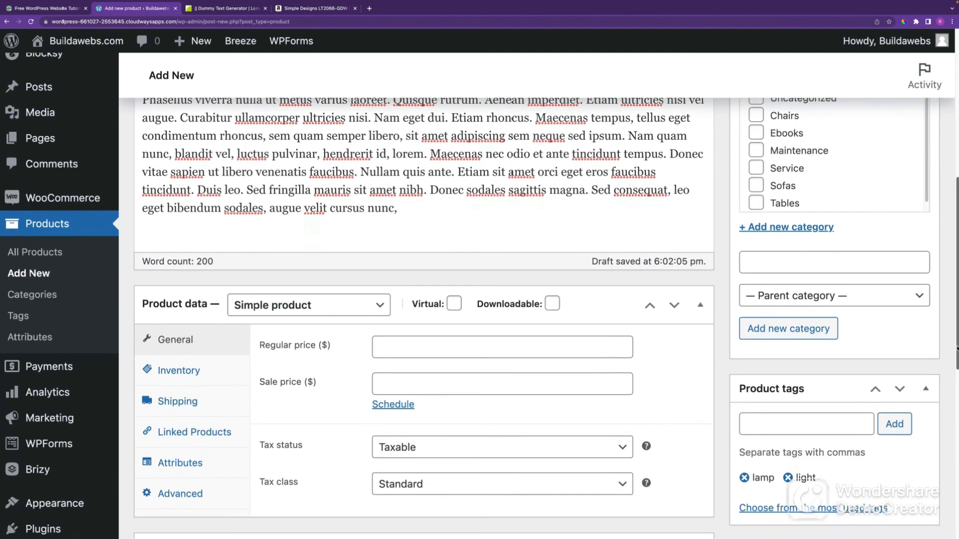
{"action": "left_click", "coordinate": [317, 270]}
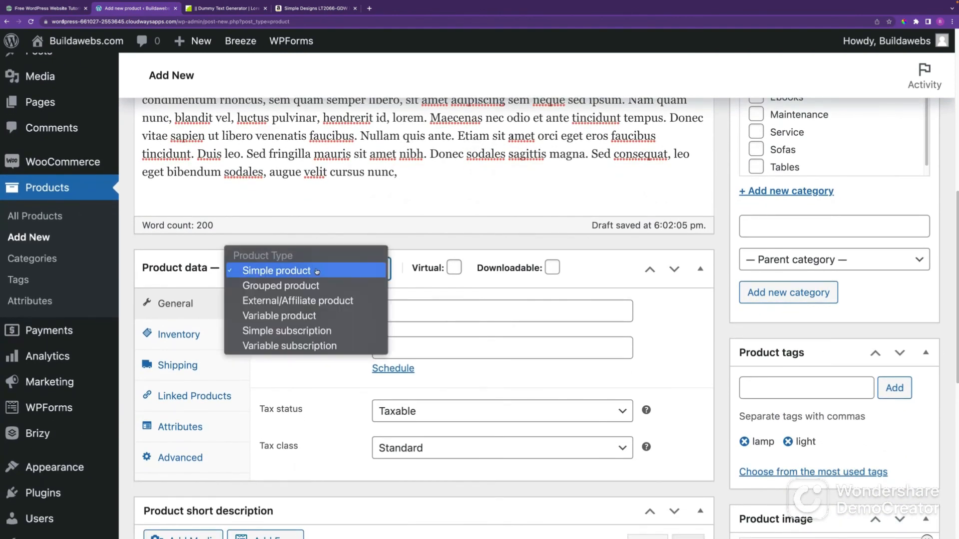
{"action": "left_click", "coordinate": [329, 300]}
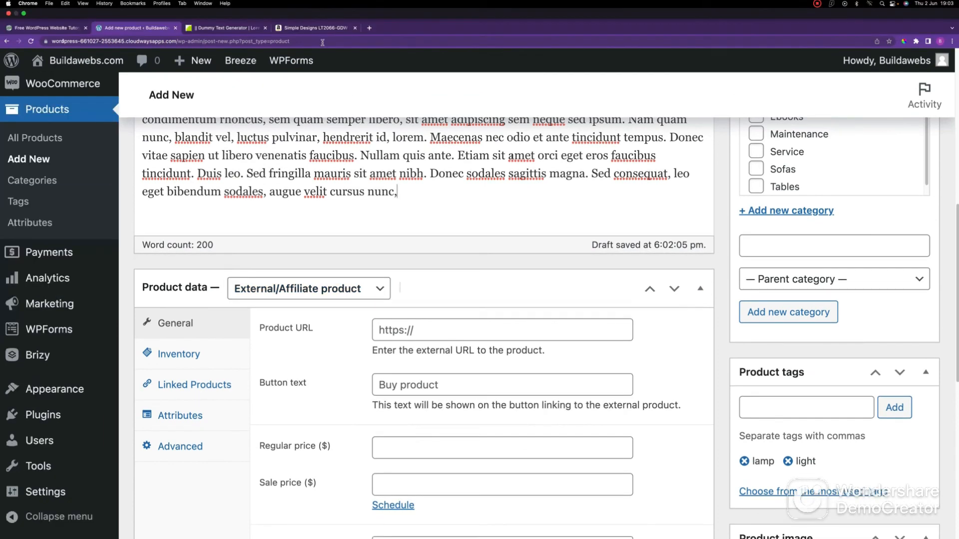
Use the lamp's Amazon page address as the product URL and set the button text to "Buy Now"
{"action": "left_click", "coordinate": [321, 9]}
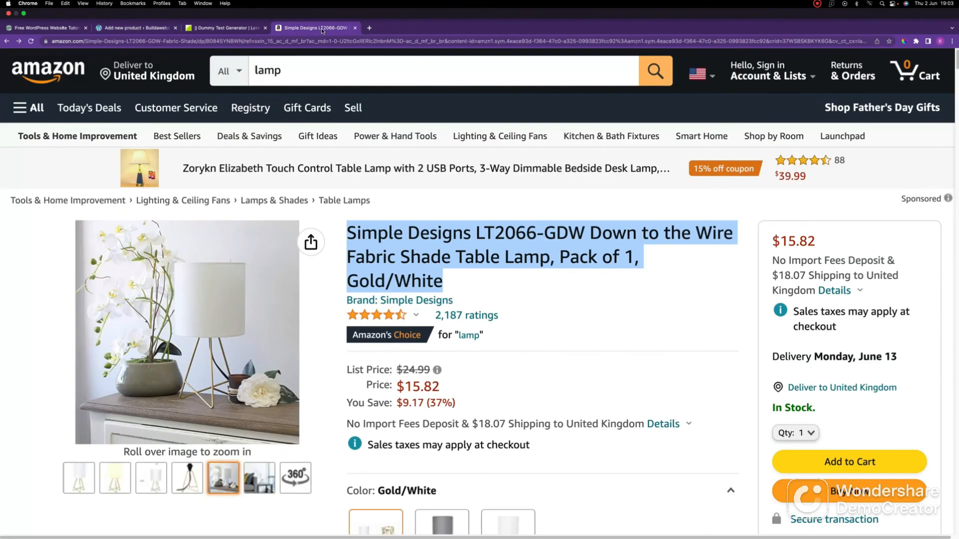
{"action": "left_click", "coordinate": [320, 41]}
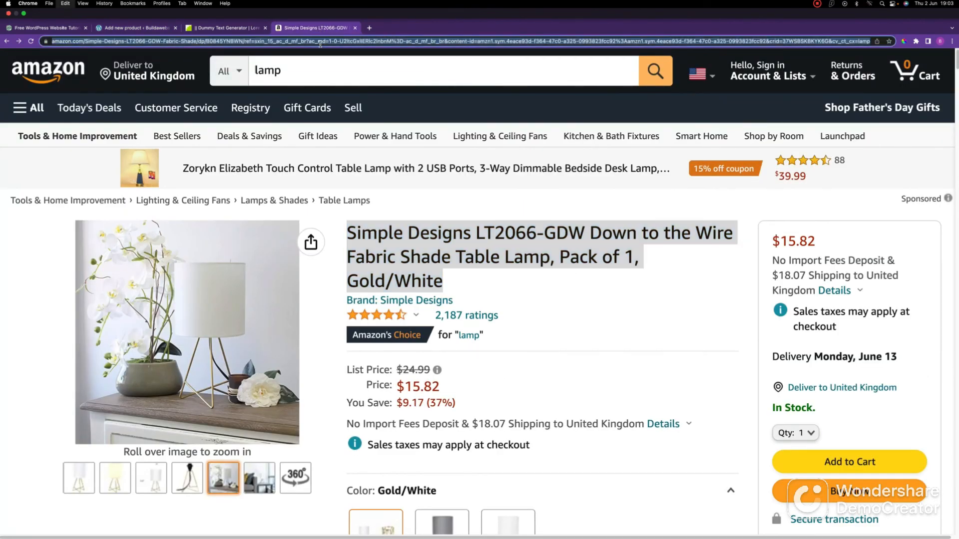
{"action": "left_click", "coordinate": [149, 27]}
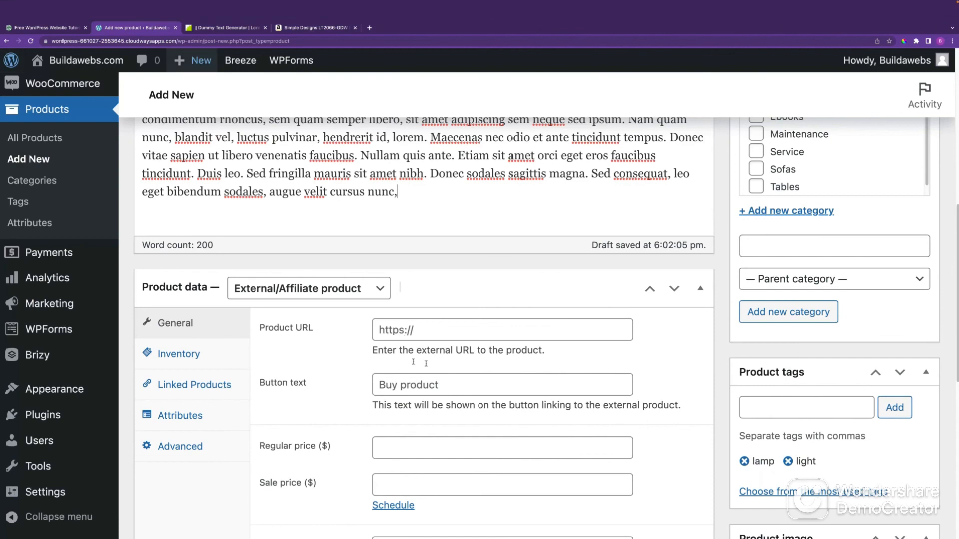
{"action": "left_click", "coordinate": [417, 327]}
{"action": "key", "text": "super+v"}
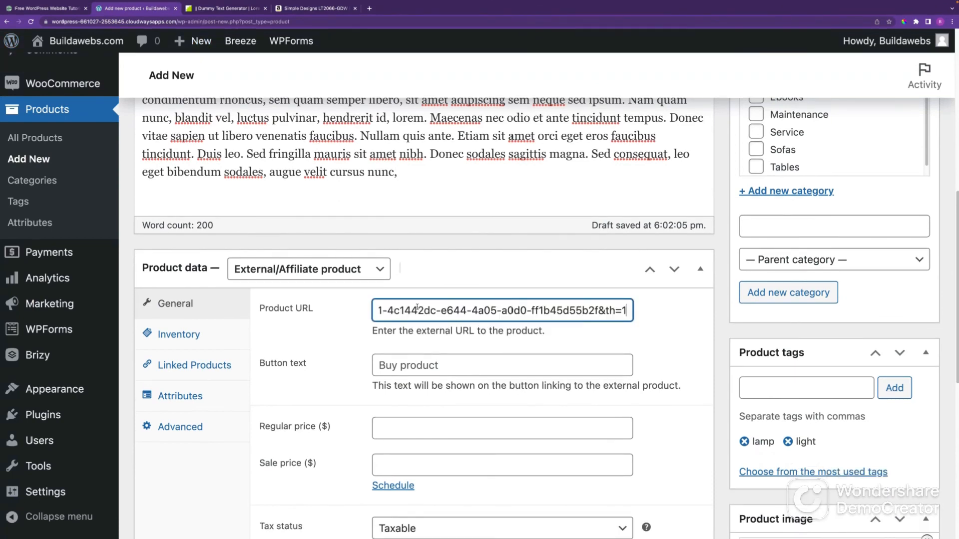
{"action": "left_click", "coordinate": [658, 340]}
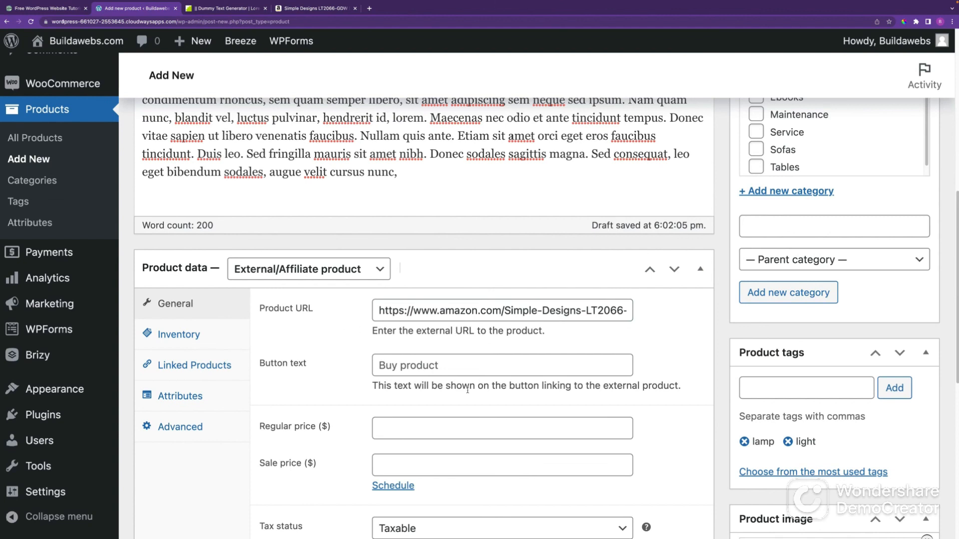
{"action": "left_click", "coordinate": [442, 368]}
{"action": "type", "text": "Buy Now"}
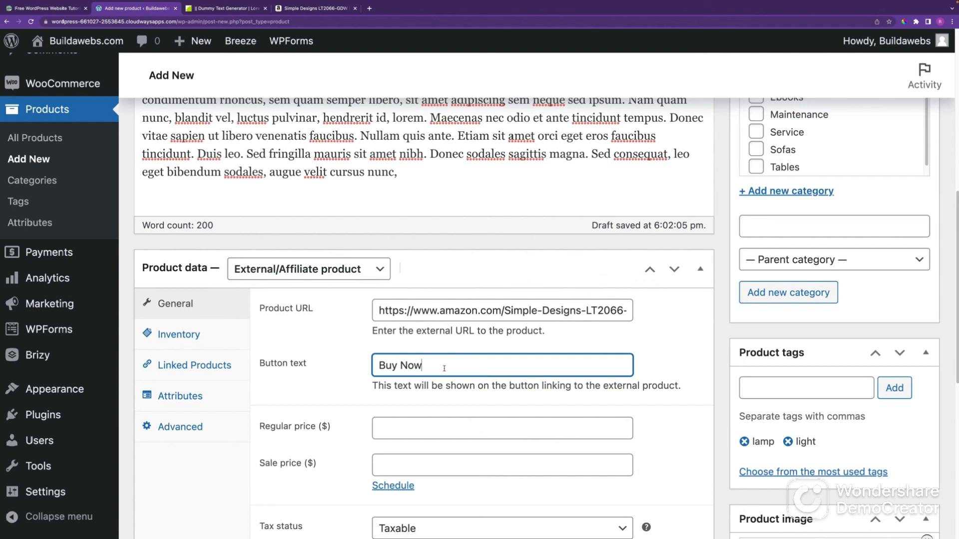
Check the lamp's price on its Amazon page and set the regular price to 15.82 dollars
{"action": "scroll", "coordinate": [408, 394], "scroll_direction": "down", "scroll_amount": 1}
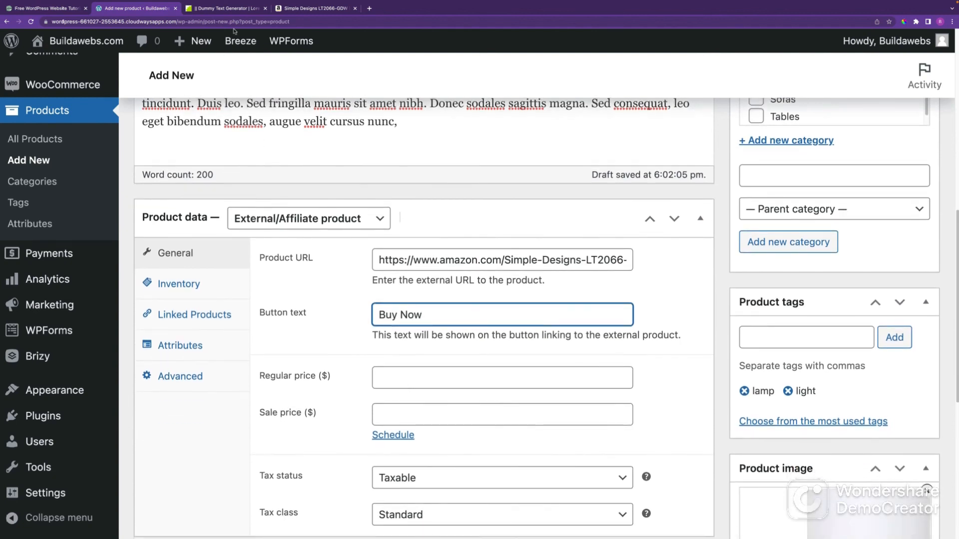
{"action": "left_click", "coordinate": [301, 8]}
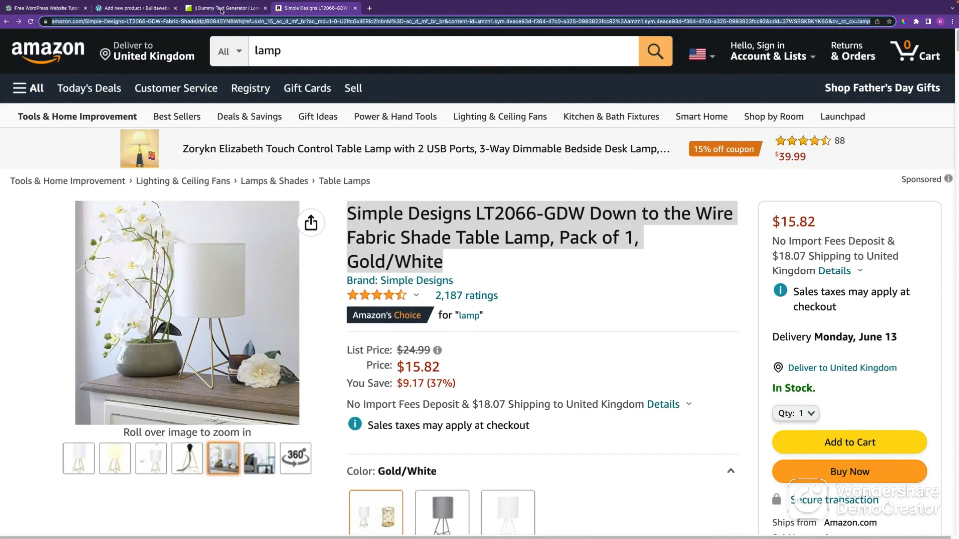
{"action": "left_click", "coordinate": [140, 9]}
{"action": "left_click", "coordinate": [390, 383]}
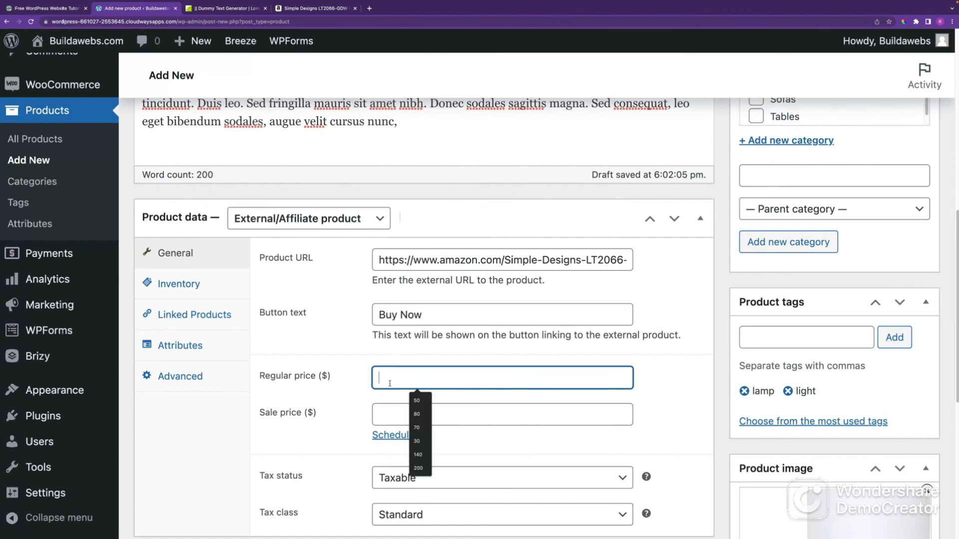
{"action": "type", "text": "15."}
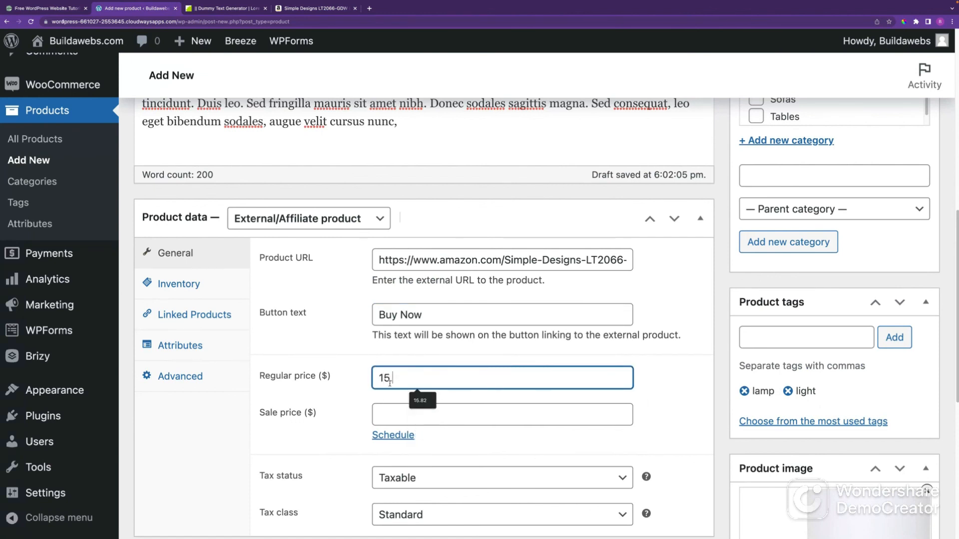
{"action": "left_click", "coordinate": [420, 401]}
{"action": "left_click", "coordinate": [644, 443]}
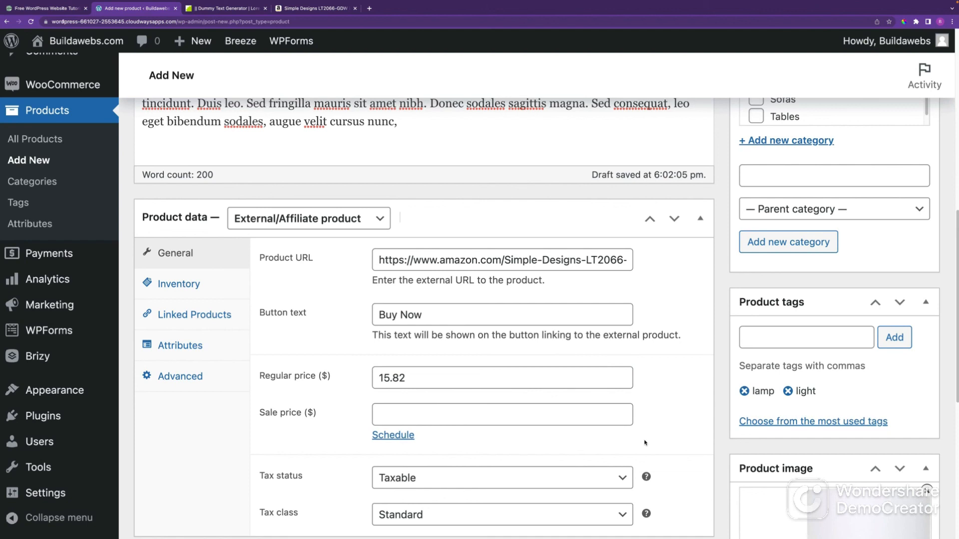
Review the sale price field, the tax status choices and the inventory settings of the lamp product
{"action": "left_click", "coordinate": [418, 415]}
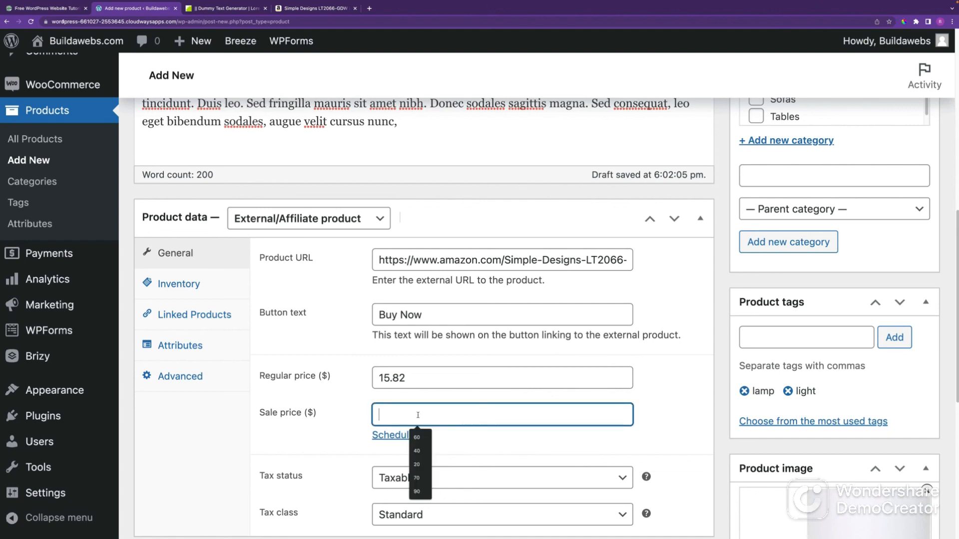
{"action": "left_click", "coordinate": [661, 423]}
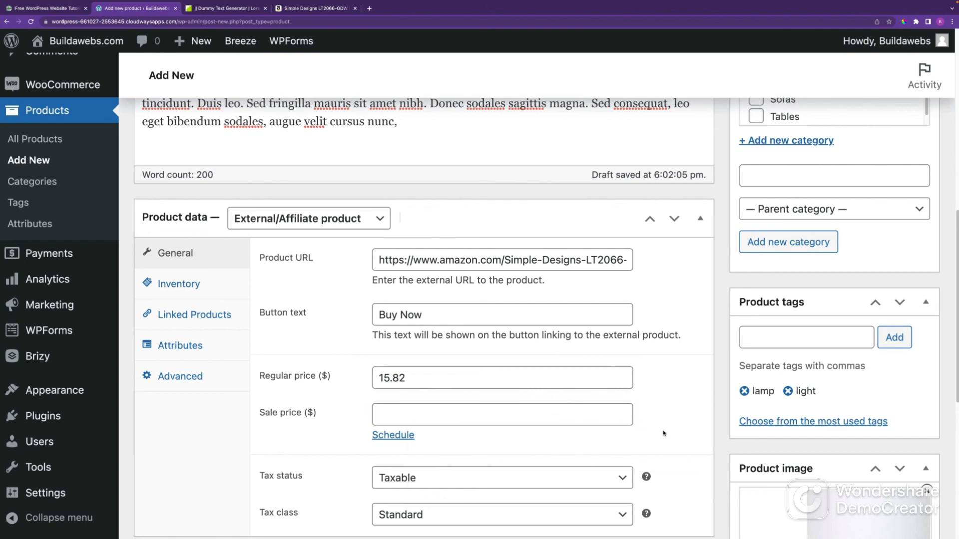
{"action": "scroll", "coordinate": [663, 435], "scroll_direction": "down", "scroll_amount": 2}
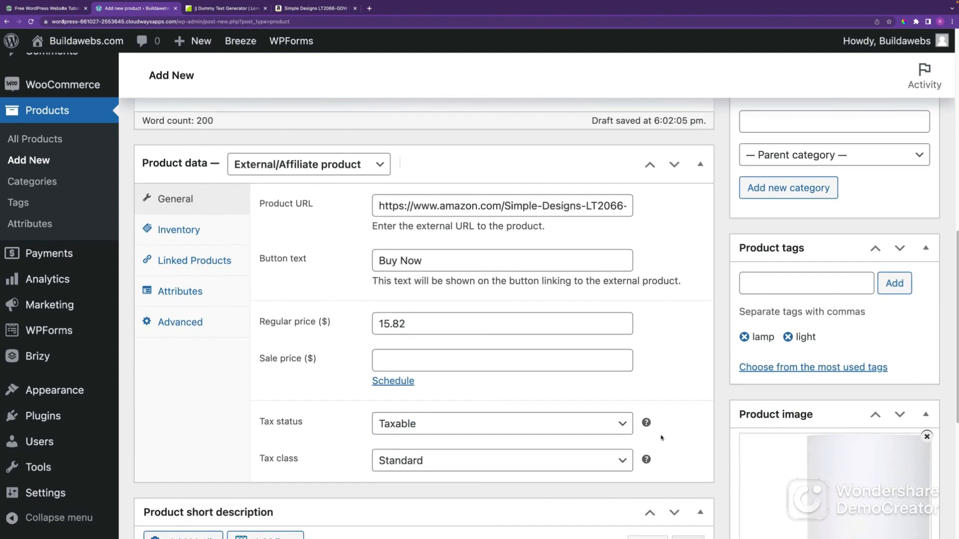
{"action": "left_click", "coordinate": [435, 427]}
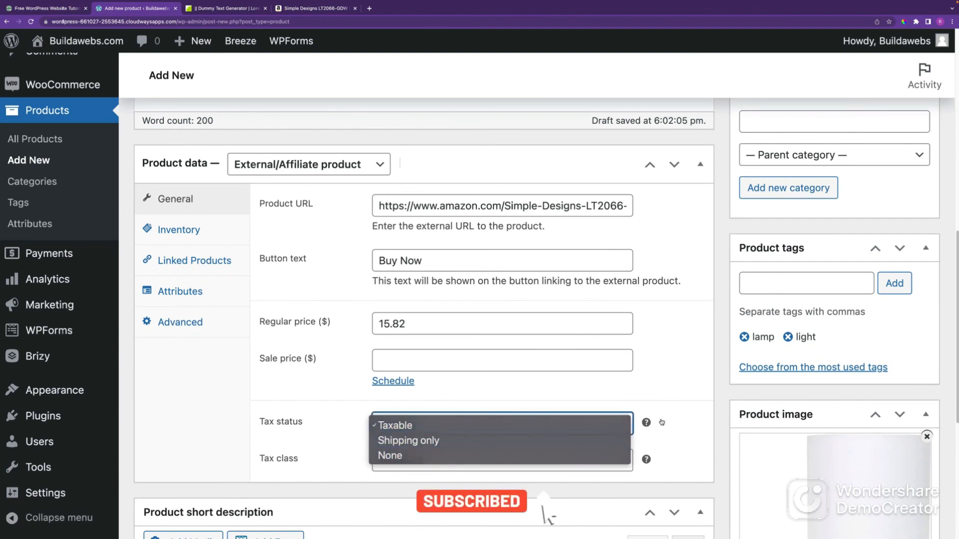
{"action": "left_click", "coordinate": [454, 424]}
{"action": "left_click", "coordinate": [447, 424]}
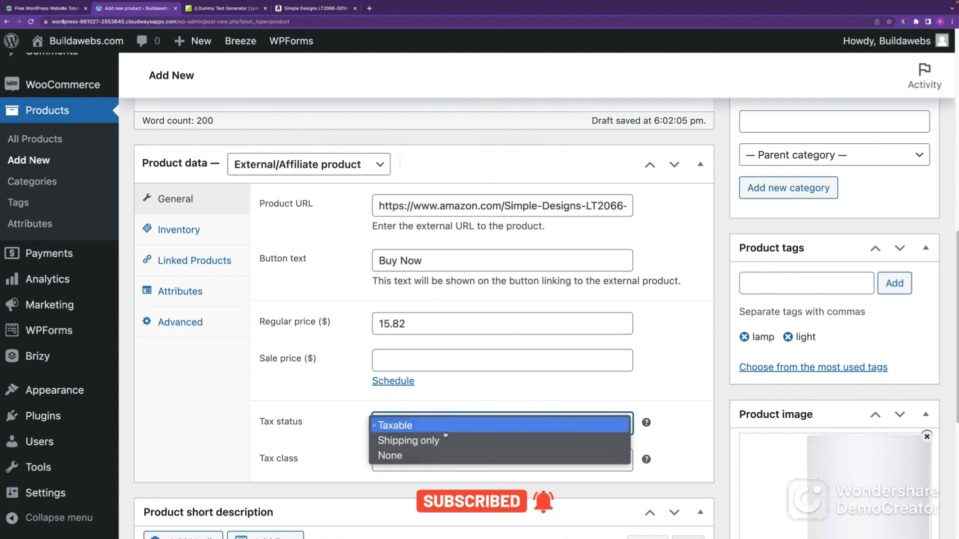
{"action": "left_click", "coordinate": [659, 435]}
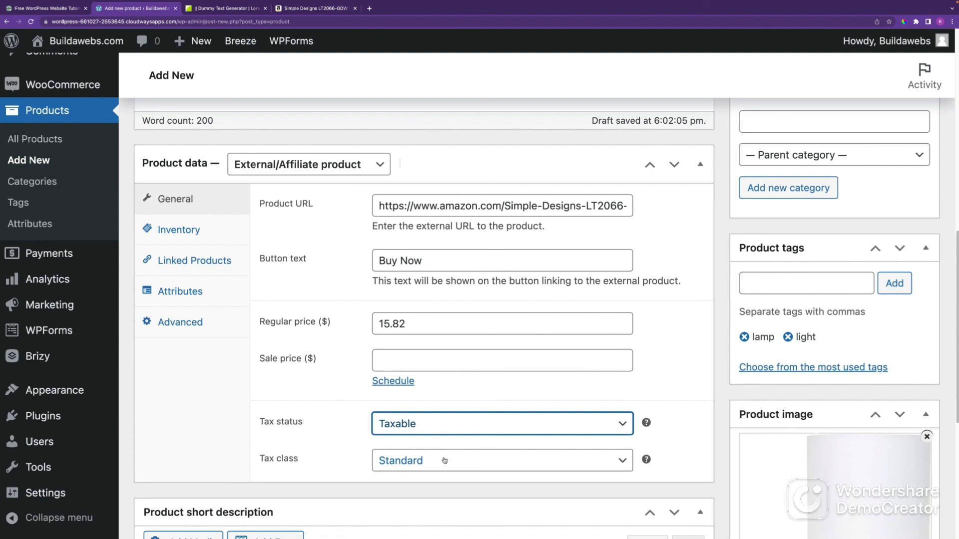
{"action": "left_click", "coordinate": [188, 233]}
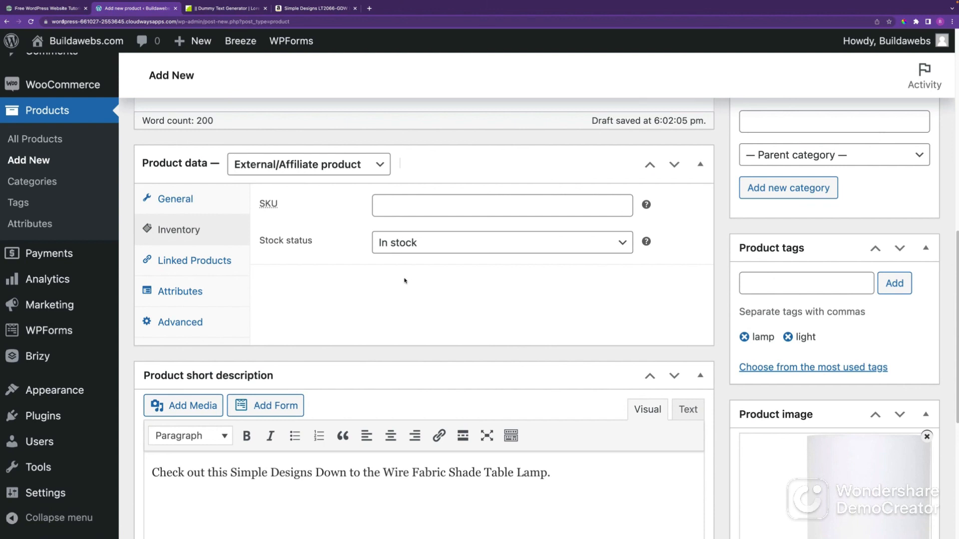
Search the linked products for "sofa" and add Simple Sofa as an upsell
{"action": "left_click", "coordinate": [229, 262]}
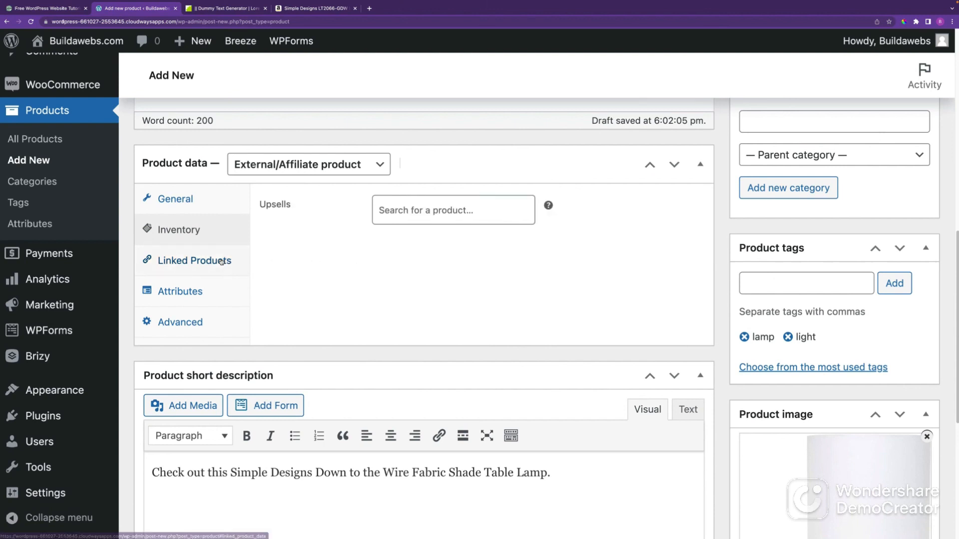
{"action": "left_click", "coordinate": [427, 210]}
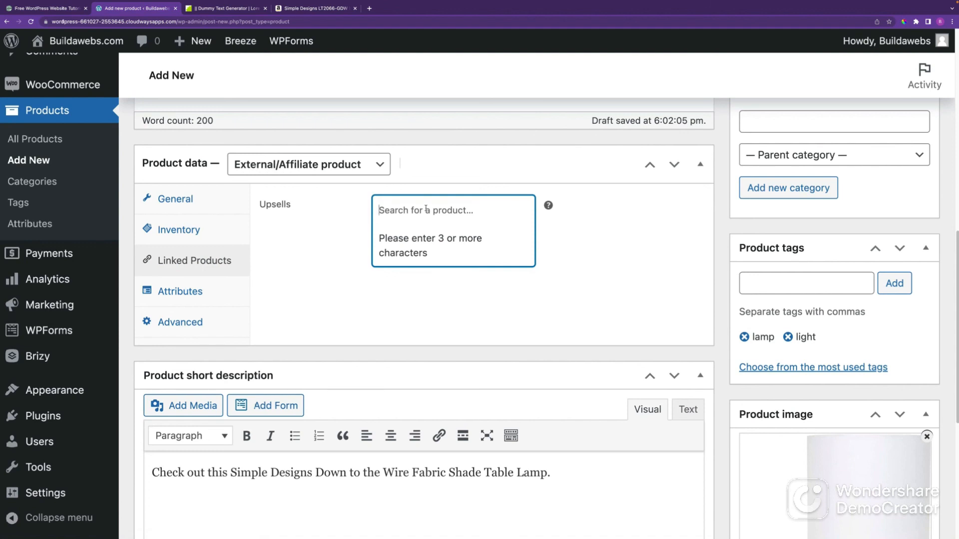
{"action": "type", "text": "sofa"}
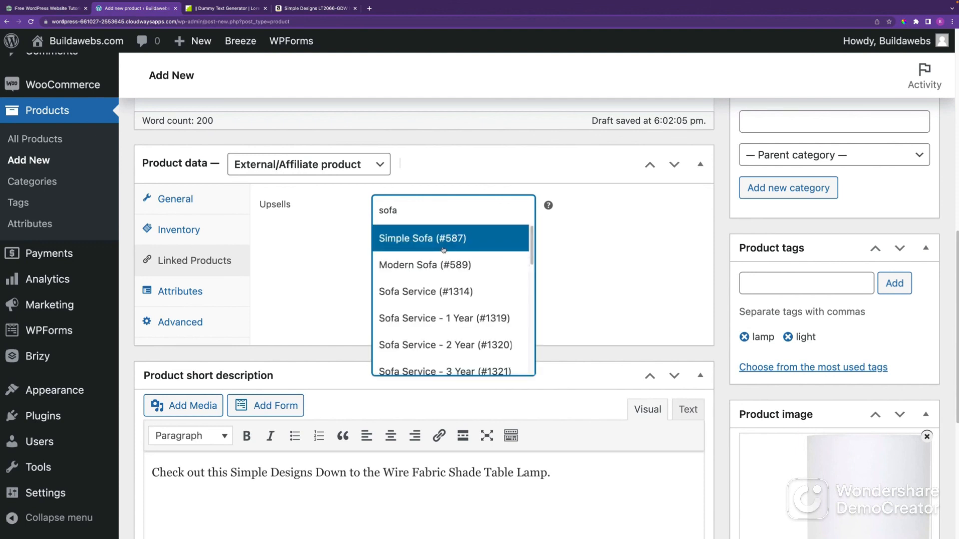
{"action": "left_click", "coordinate": [444, 239]}
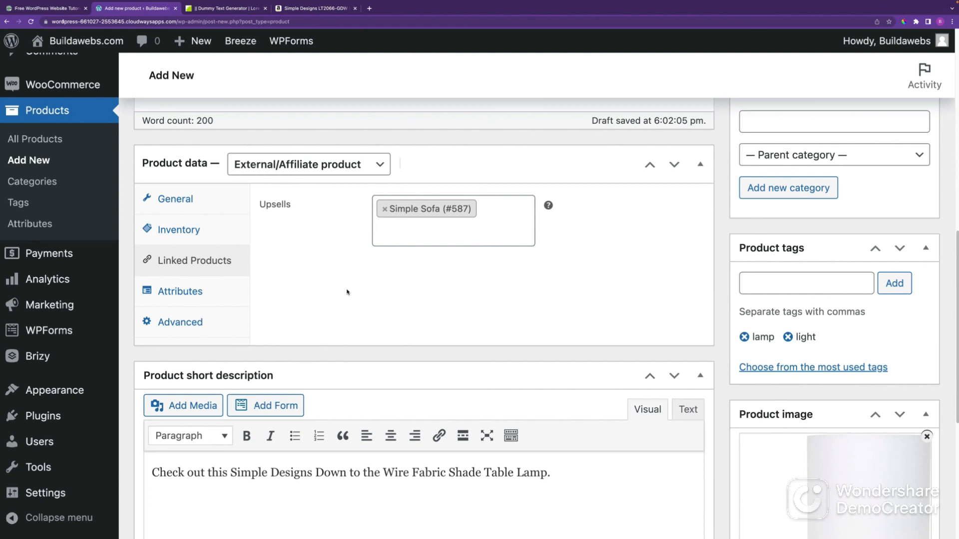
Save the lamp product as a draft
{"action": "scroll", "coordinate": [422, 342], "scroll_direction": "up", "scroll_amount": 1}
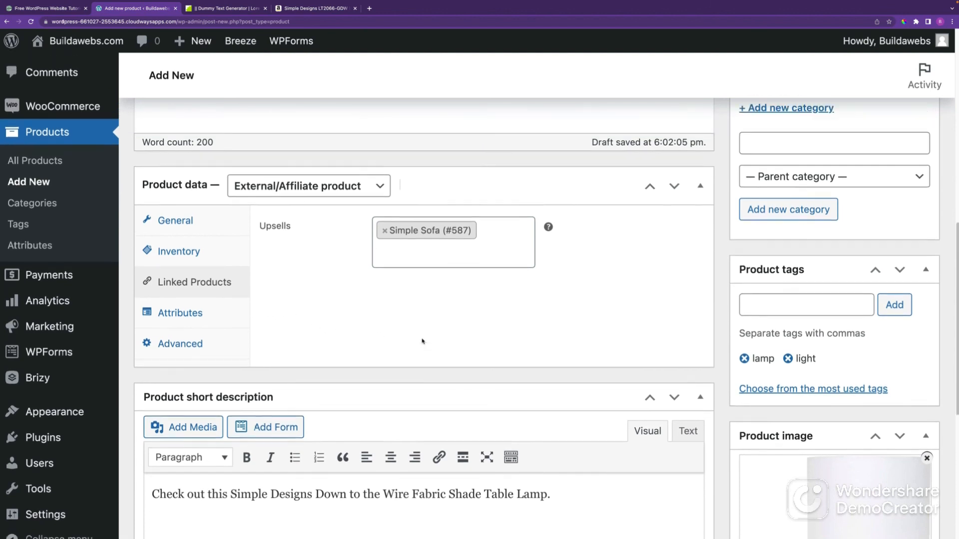
{"action": "scroll", "coordinate": [422, 342], "scroll_direction": "up", "scroll_amount": 3}
{"action": "scroll", "coordinate": [437, 330], "scroll_direction": "up", "scroll_amount": 3}
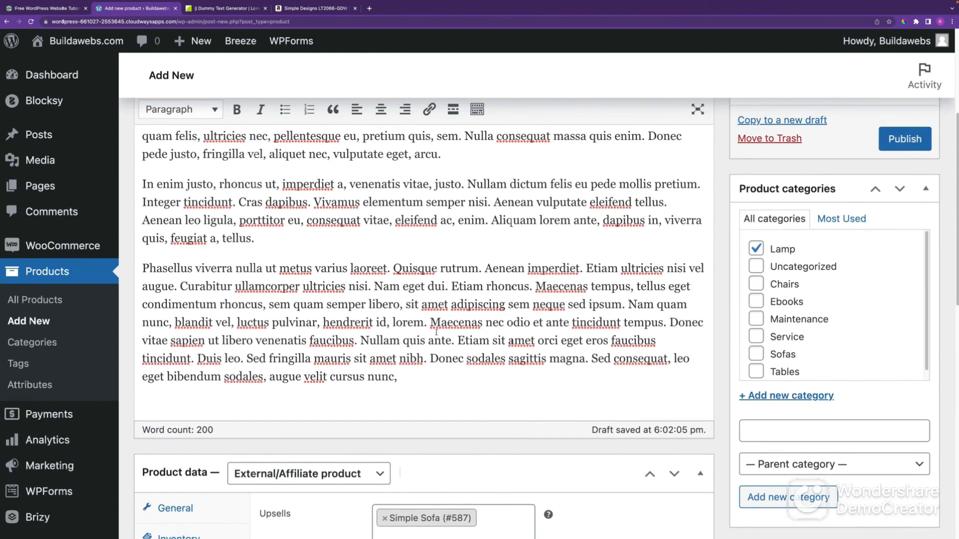
{"action": "scroll", "coordinate": [436, 332], "scroll_direction": "up", "scroll_amount": 5}
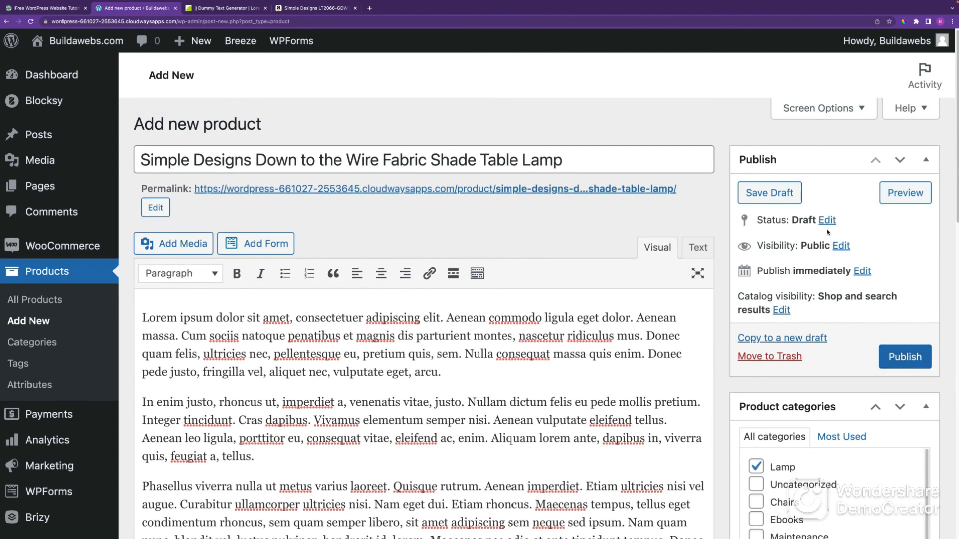
{"action": "left_click", "coordinate": [759, 195]}
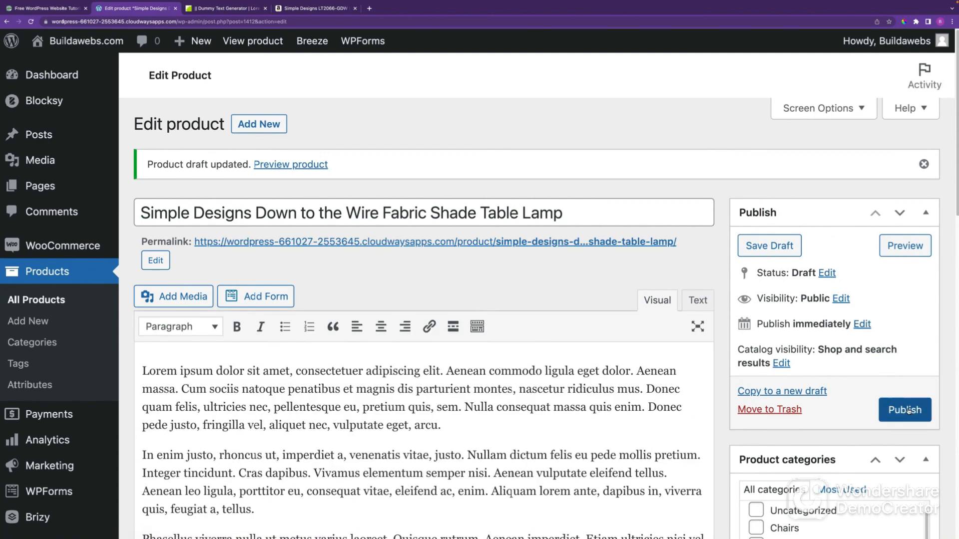
Schedule the lamp product for publication on June 3, 2022 at 18:00
{"action": "left_click", "coordinate": [861, 326]}
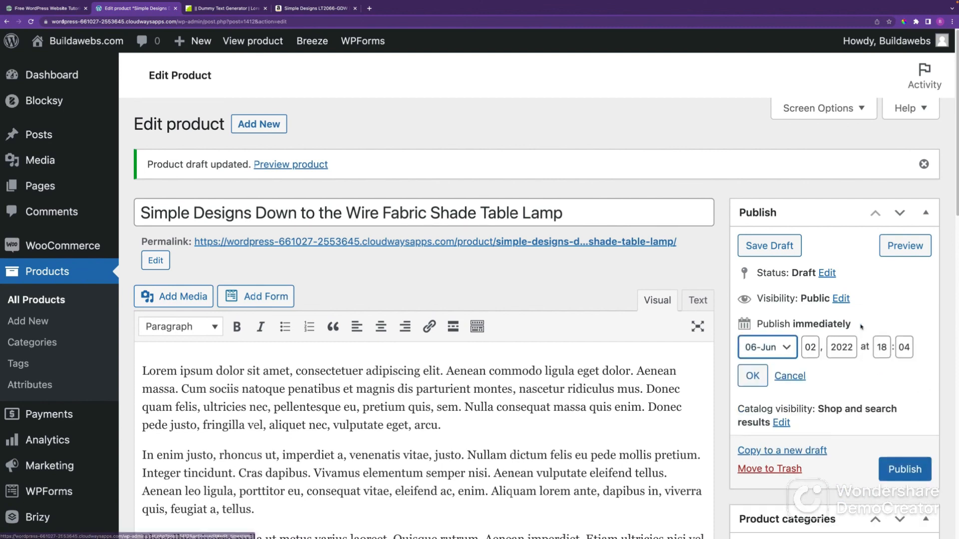
{"action": "left_click", "coordinate": [817, 348]}
{"action": "key", "text": "BackSpace"}
{"action": "type", "text": "3"}
{"action": "left_click", "coordinate": [889, 364]}
{"action": "left_click", "coordinate": [904, 348]}
{"action": "key", "text": "BackSpace"}
{"action": "type", "text": "1"}
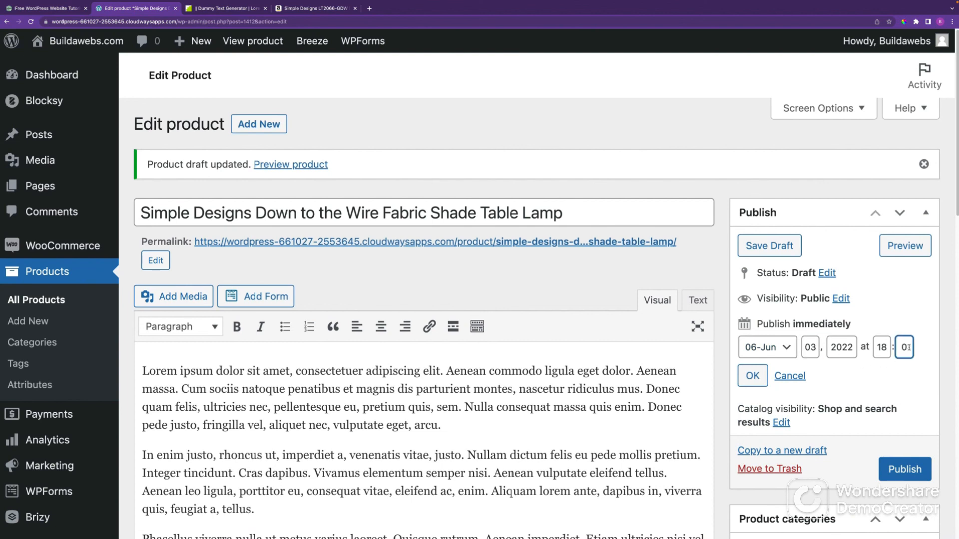
{"action": "key", "text": "BackSpace"}
{"action": "type", "text": "0"}
{"action": "left_click", "coordinate": [753, 376]}
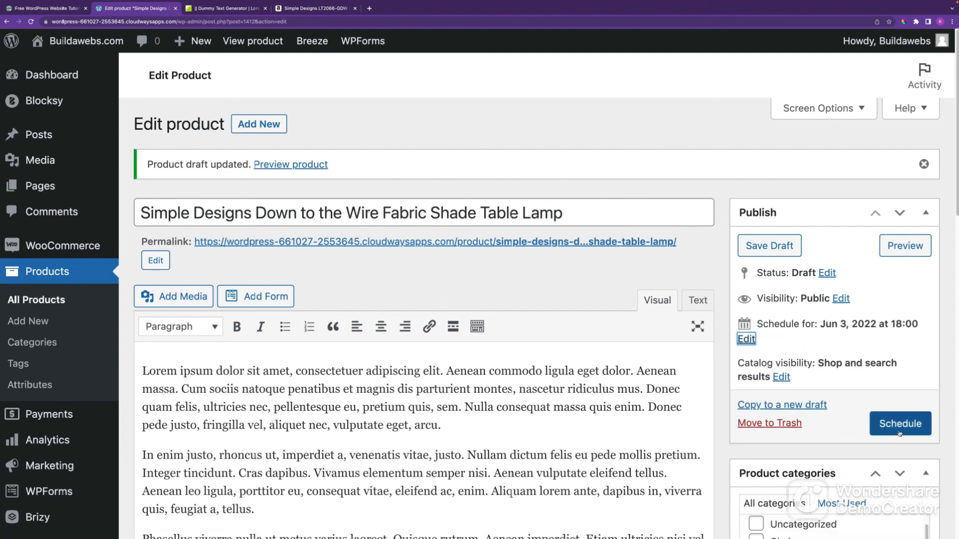
{"action": "left_click", "coordinate": [899, 424]}
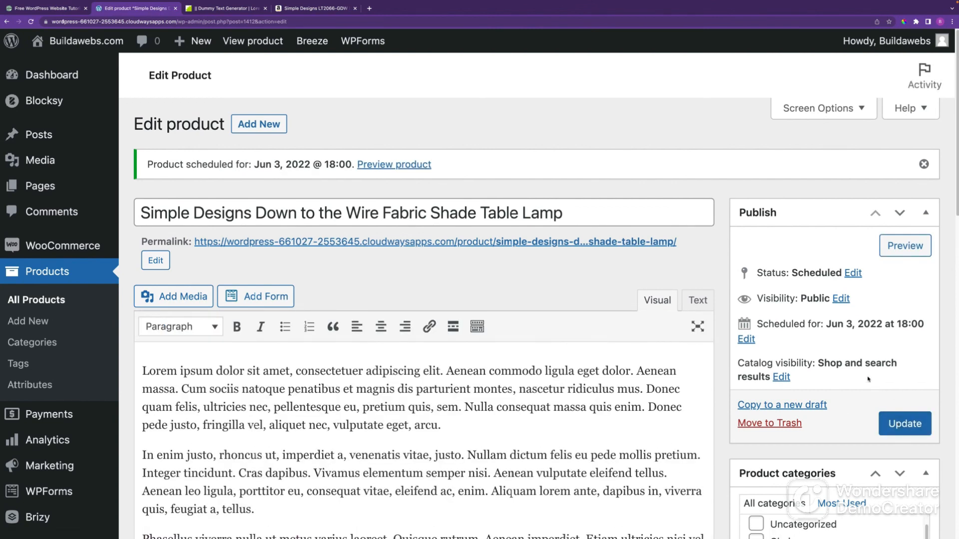
Change the lamp product's publication day to June 2 and publish it
{"action": "left_click", "coordinate": [751, 342]}
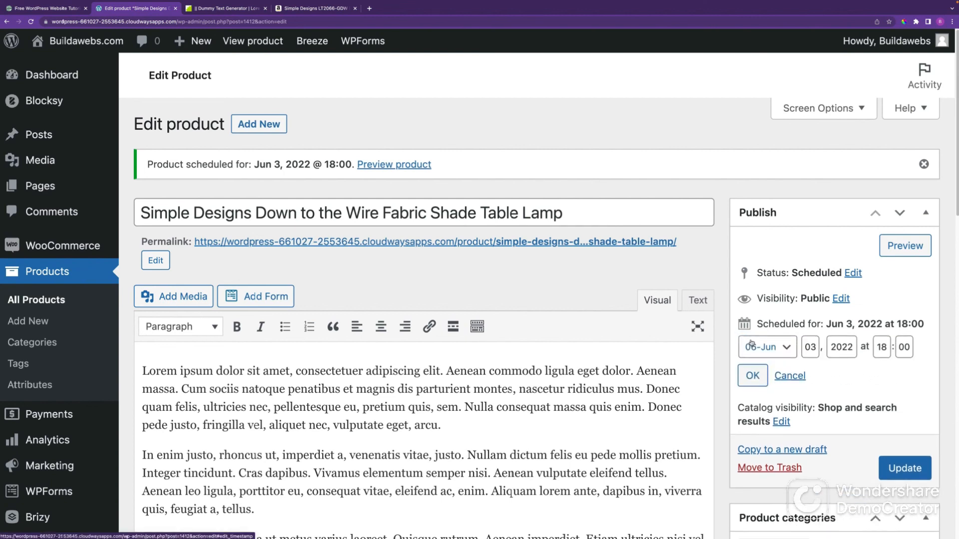
{"action": "left_click", "coordinate": [788, 353]}
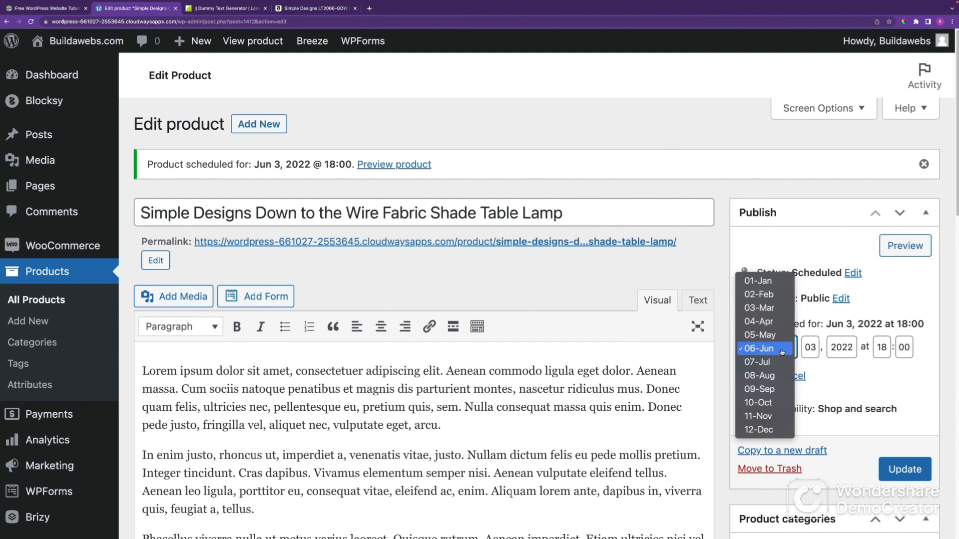
{"action": "left_click", "coordinate": [787, 350]}
{"action": "left_click", "coordinate": [816, 347]}
{"action": "key", "text": "BackSpace"}
{"action": "type", "text": "2"}
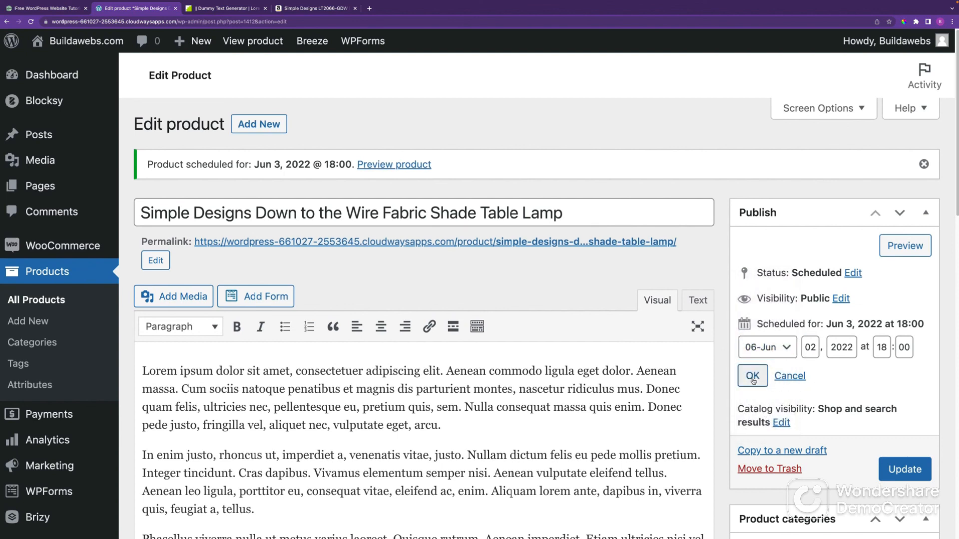
{"action": "left_click", "coordinate": [752, 376]}
{"action": "left_click", "coordinate": [910, 411]}
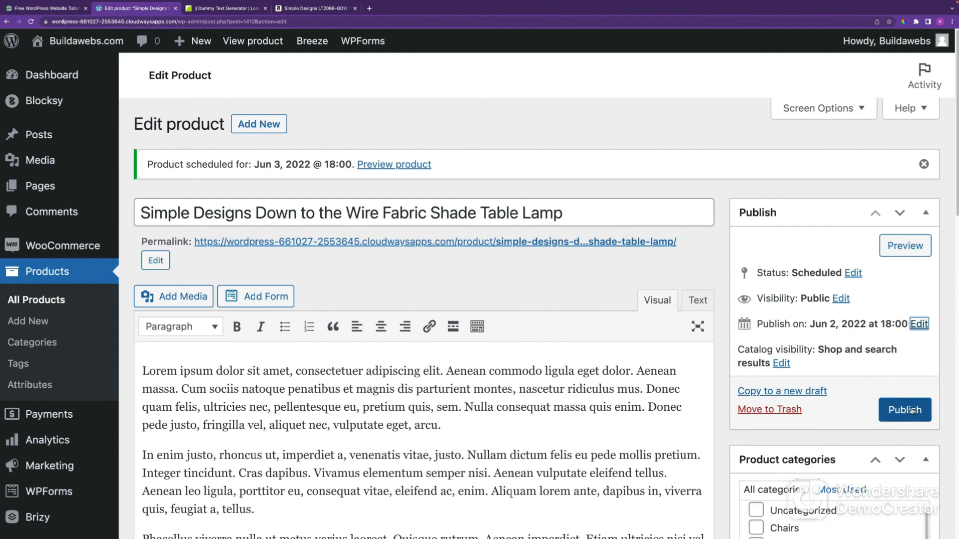
{"action": "left_click", "coordinate": [910, 410]}
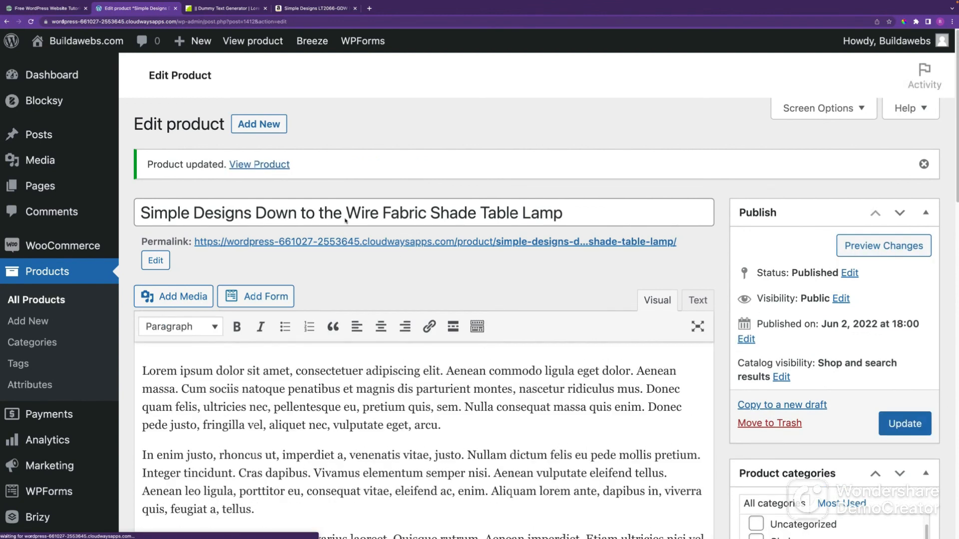
View the published table lamp's product page, review its details and description, and follow its Buy Now link to the Amazon listing
{"action": "left_click", "coordinate": [266, 168]}
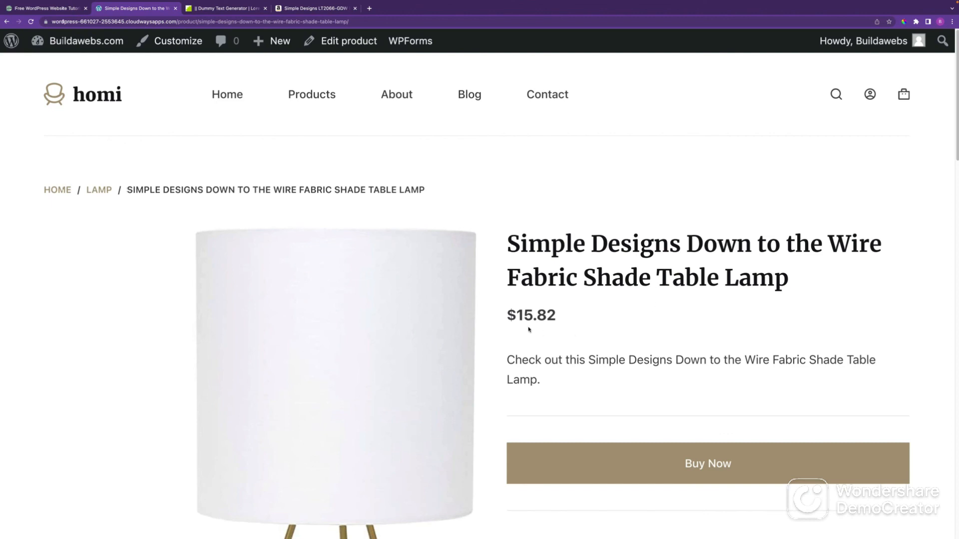
{"action": "left_click_drag", "start_coordinate": [528, 359], "coordinate": [675, 363]}
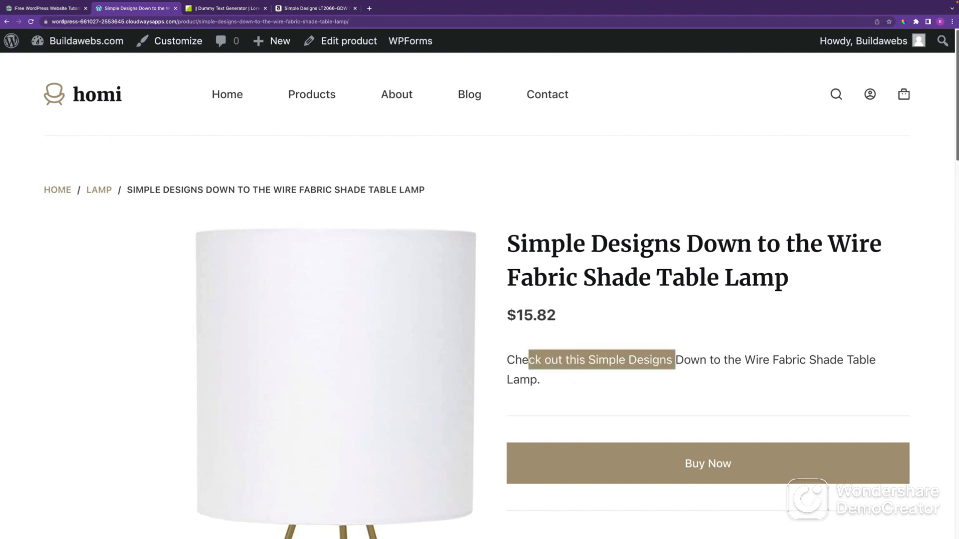
{"action": "scroll", "coordinate": [719, 270], "scroll_direction": "down", "scroll_amount": 2}
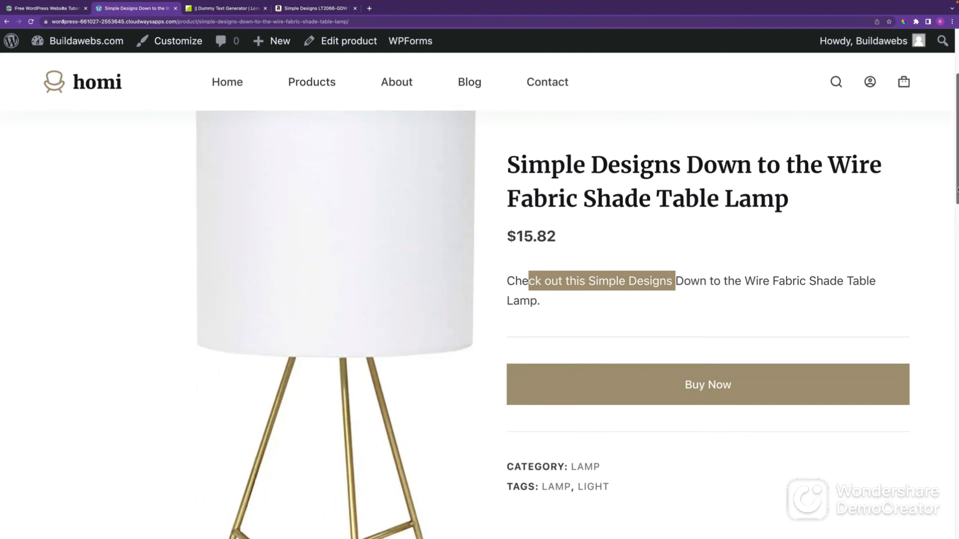
{"action": "scroll", "coordinate": [949, 285], "scroll_direction": "down", "scroll_amount": 5}
{"action": "scroll", "coordinate": [939, 285], "scroll_direction": "up", "scroll_amount": 1}
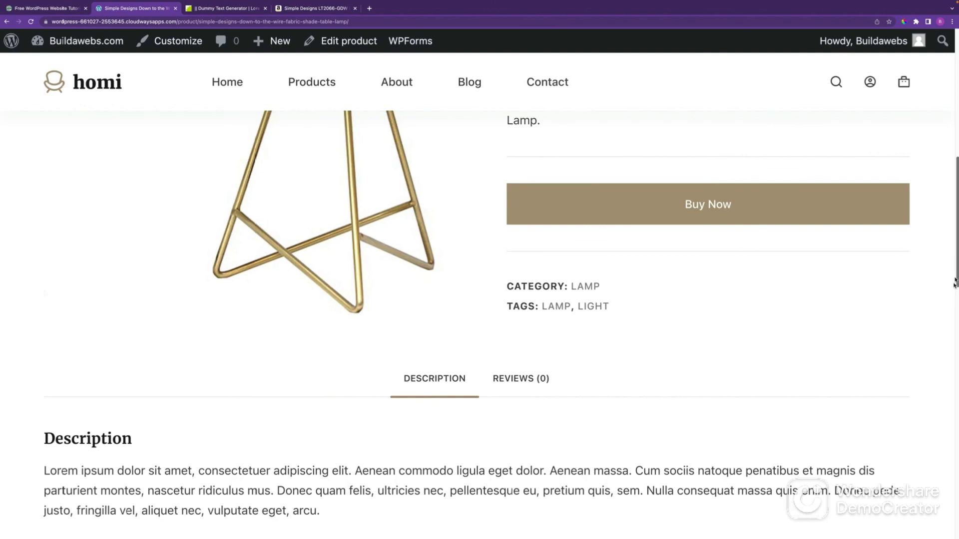
{"action": "scroll", "coordinate": [952, 290], "scroll_direction": "down", "scroll_amount": 3}
{"action": "scroll", "coordinate": [952, 297], "scroll_direction": "up", "scroll_amount": 6}
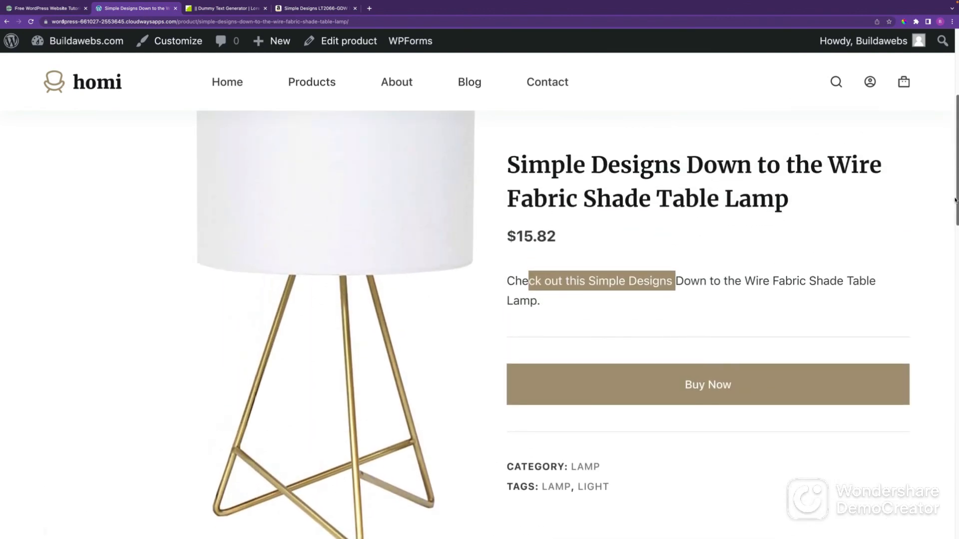
{"action": "left_click", "coordinate": [905, 323]}
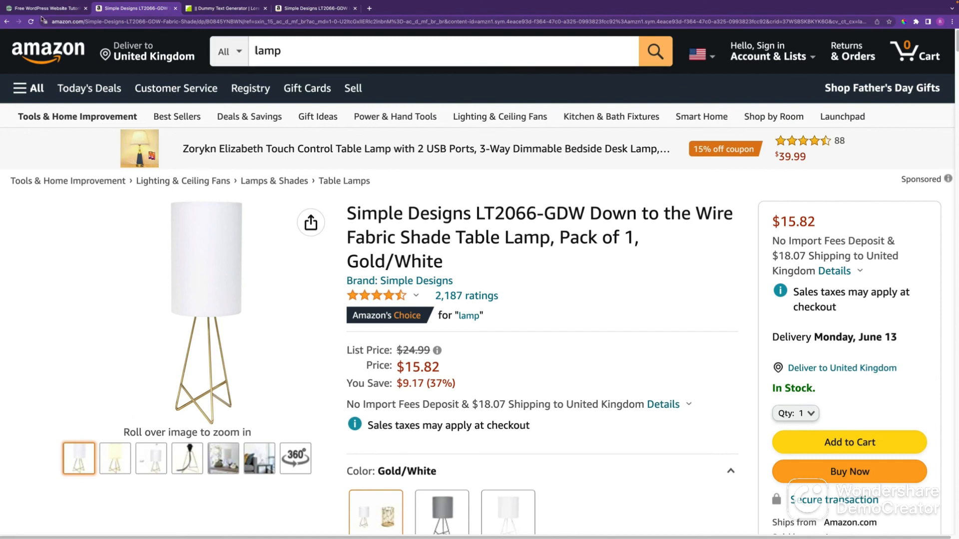
Return from the Amazon listing to the store, go to the WordPress dashboard, and open the list of all products
{"action": "left_click", "coordinate": [6, 22]}
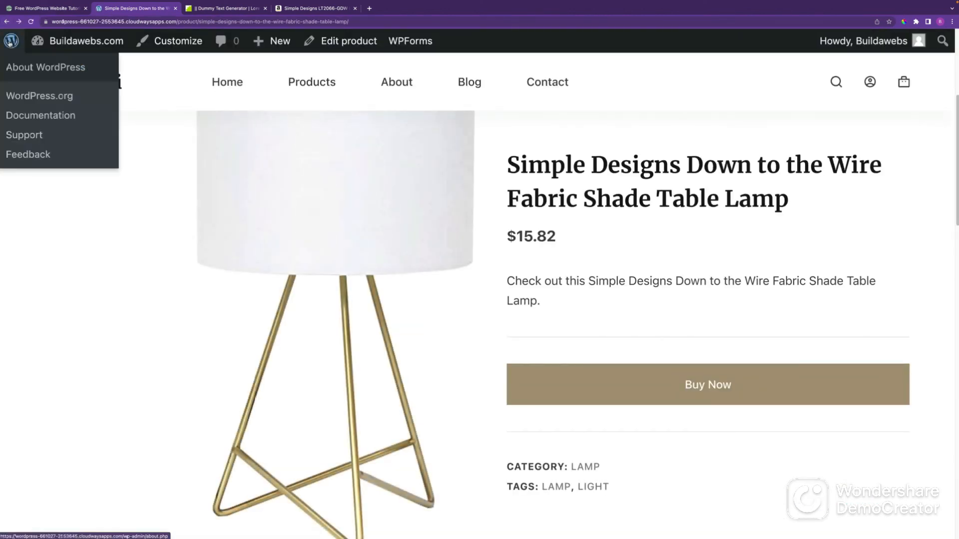
{"action": "left_click", "coordinate": [9, 42]}
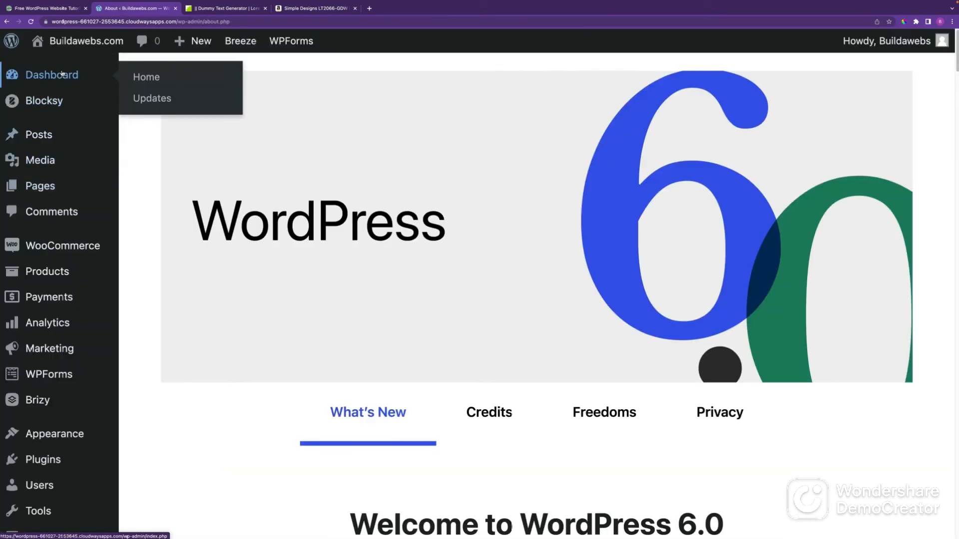
{"action": "left_click", "coordinate": [62, 74]}
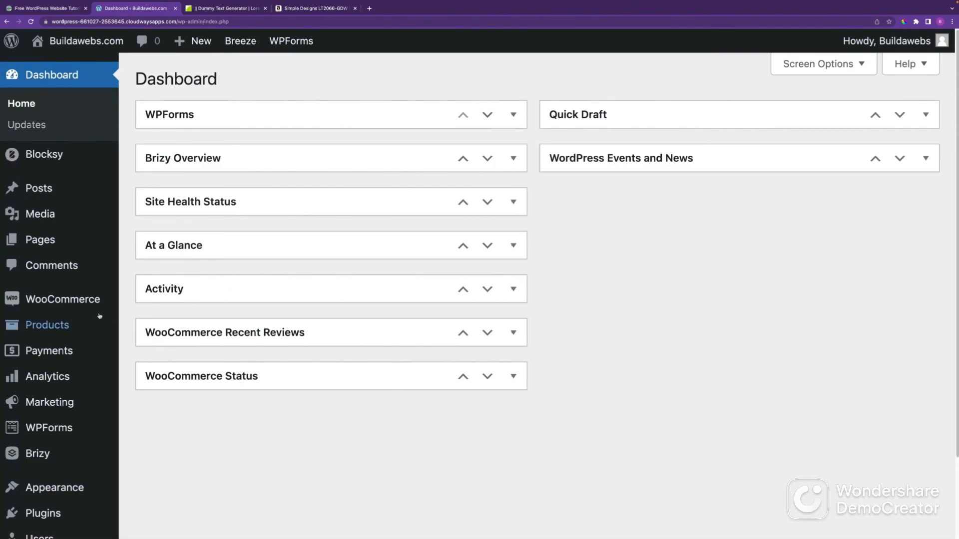
{"action": "mouse_move", "coordinate": [71, 327]}
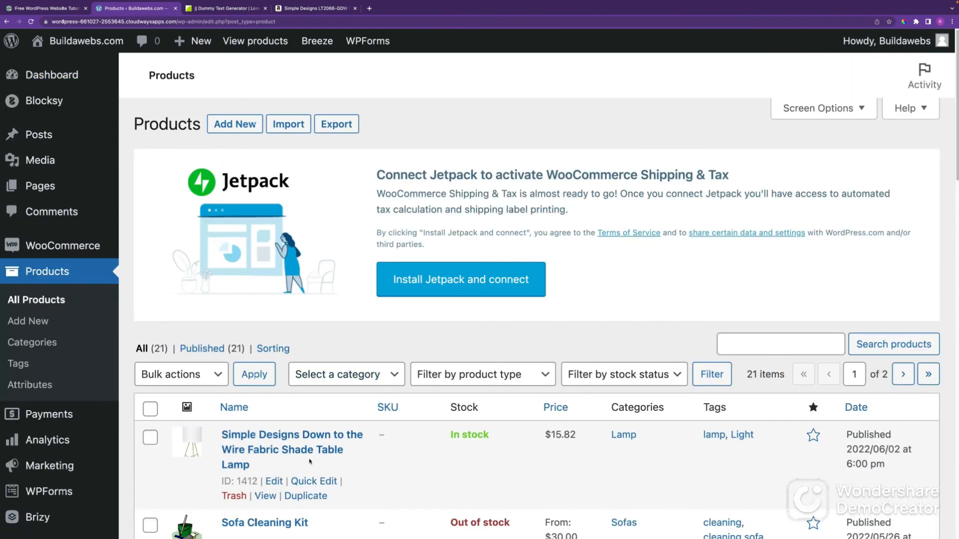
Quick-edit the table lamp, reviewing its title, reviews, status and product data fields, and update the product
{"action": "left_click", "coordinate": [302, 482]}
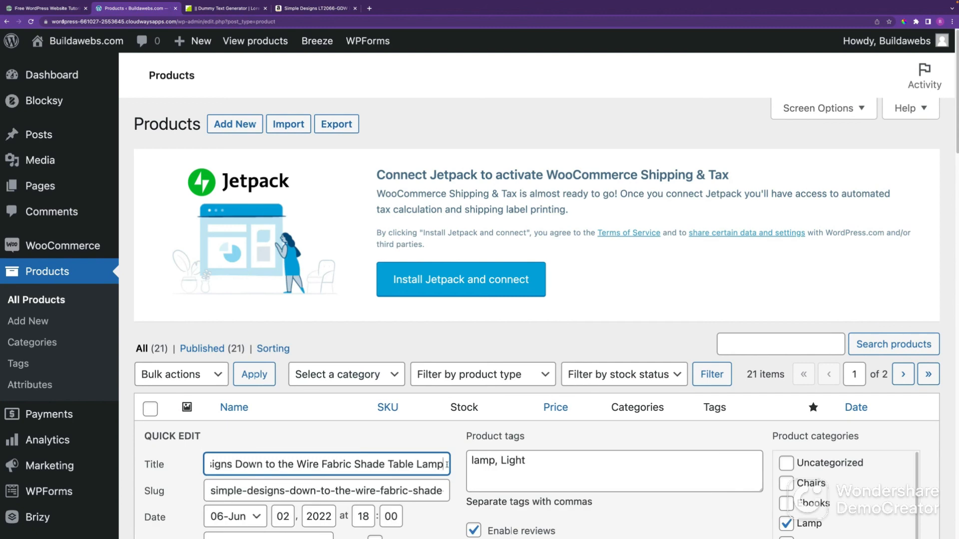
{"action": "type", "text": "s"}
{"action": "key", "text": "BackSpace"}
{"action": "scroll", "coordinate": [549, 408], "scroll_direction": "down", "scroll_amount": 2}
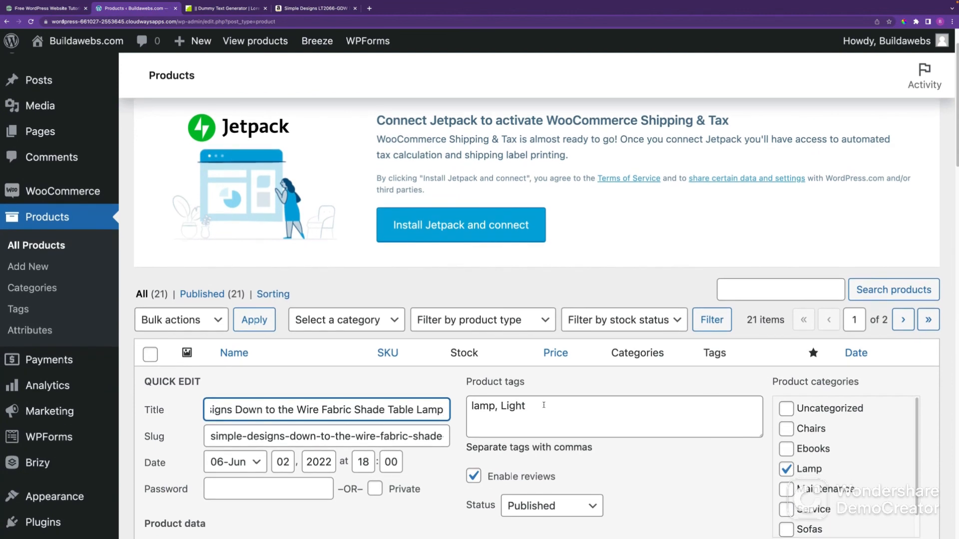
{"action": "scroll", "coordinate": [557, 419], "scroll_direction": "down", "scroll_amount": 2}
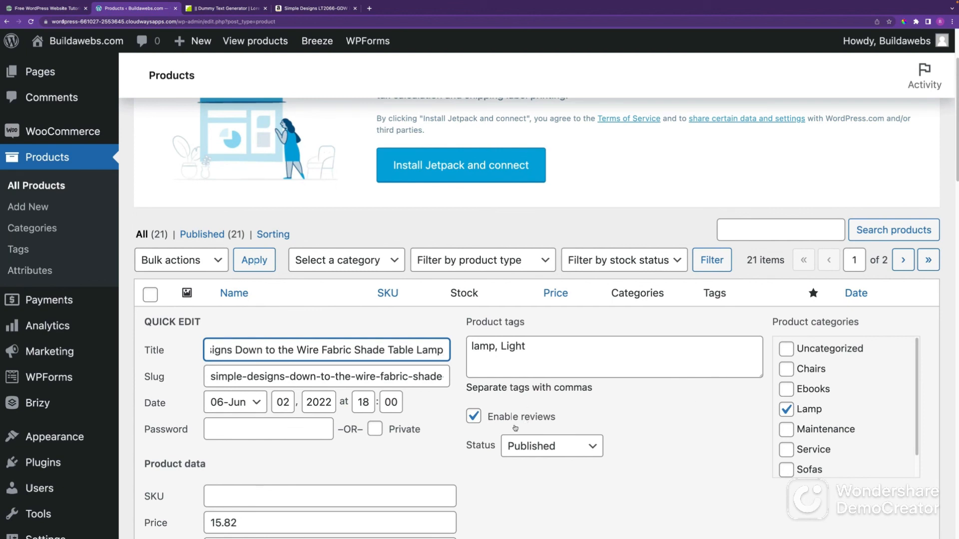
{"action": "left_click", "coordinate": [472, 417]}
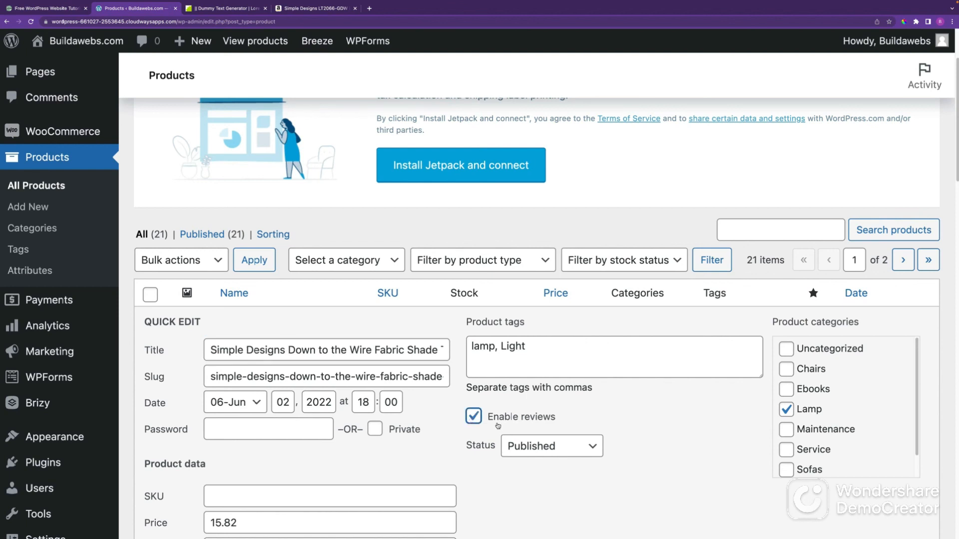
{"action": "left_click", "coordinate": [541, 450]}
{"action": "left_click", "coordinate": [700, 455]}
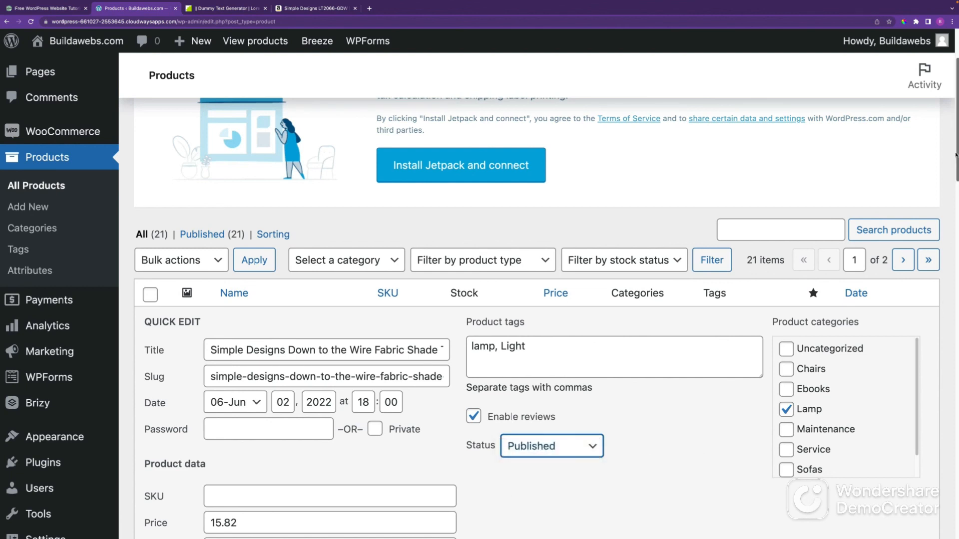
{"action": "scroll", "coordinate": [951, 247], "scroll_direction": "down", "scroll_amount": 5}
{"action": "scroll", "coordinate": [951, 254], "scroll_direction": "down", "scroll_amount": 4}
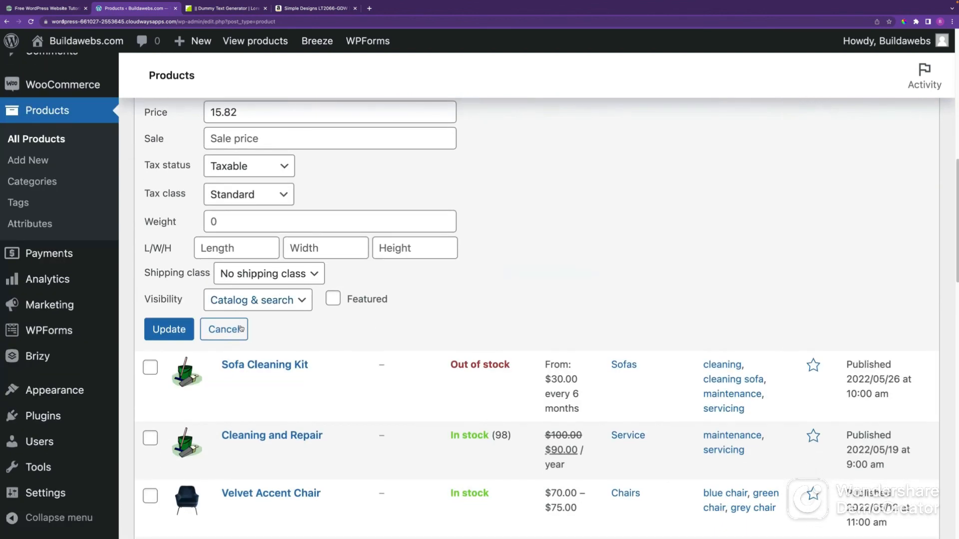
{"action": "left_click", "coordinate": [185, 330]}
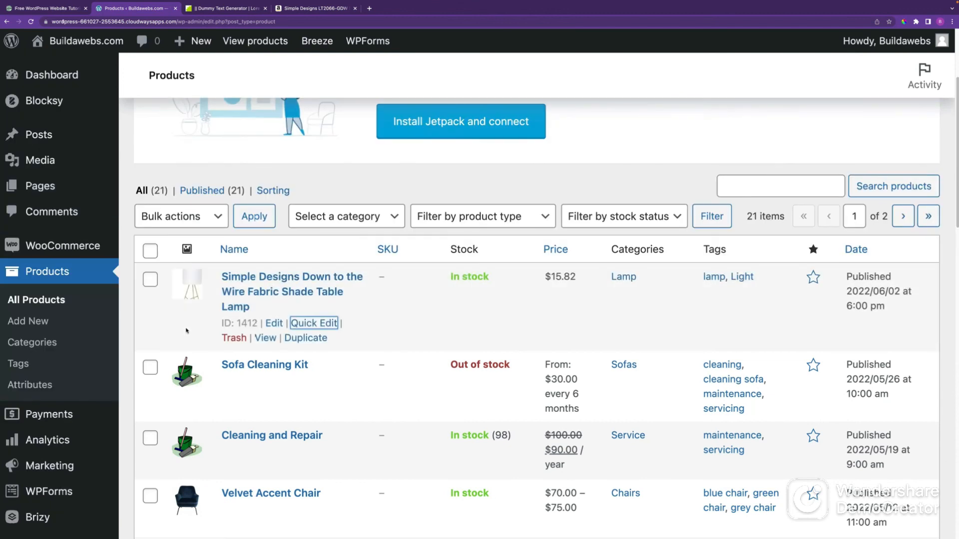
Open the table lamp's full edit page and examine its content and the available publication status options
{"action": "left_click", "coordinate": [274, 324]}
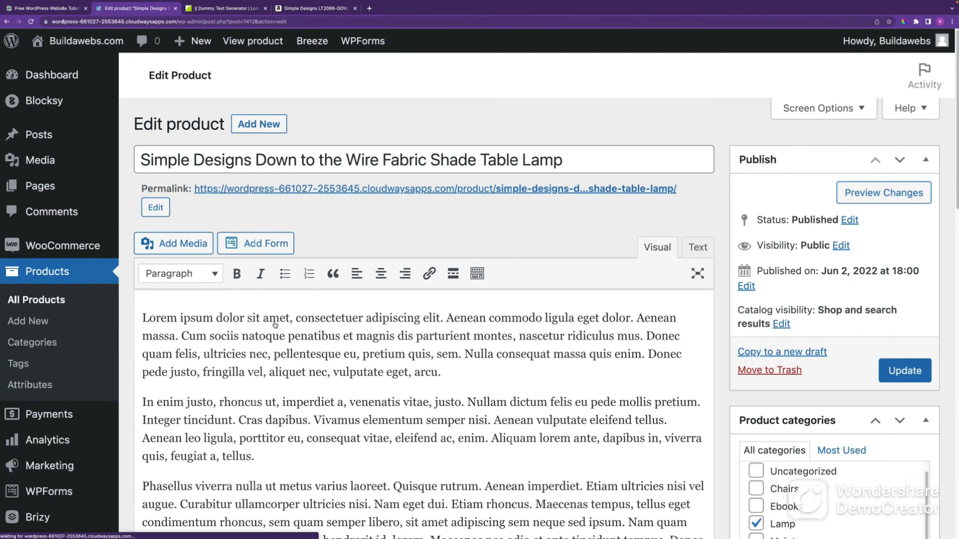
{"action": "scroll", "coordinate": [944, 370], "scroll_direction": "down", "scroll_amount": 8}
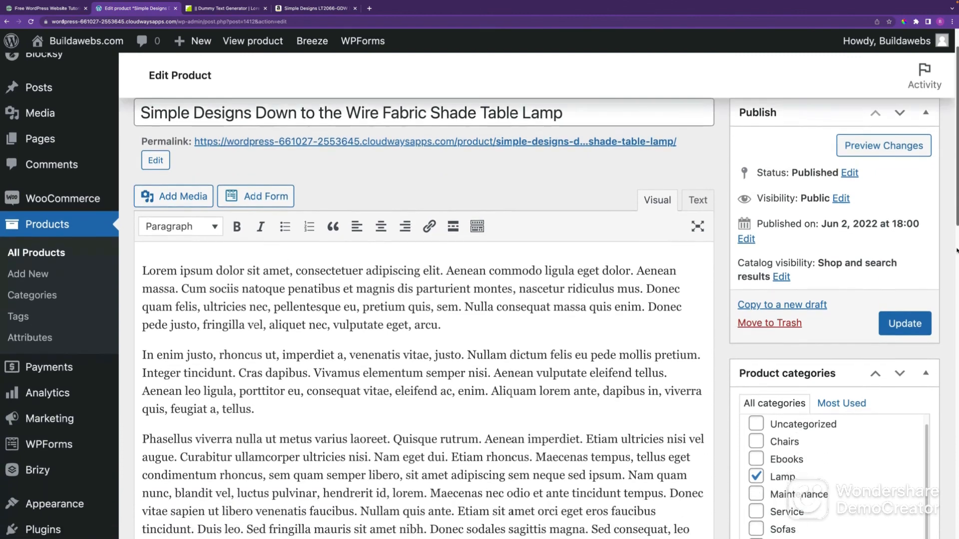
{"action": "scroll", "coordinate": [944, 371], "scroll_direction": "down", "scroll_amount": 3}
{"action": "scroll", "coordinate": [943, 371], "scroll_direction": "up", "scroll_amount": 15}
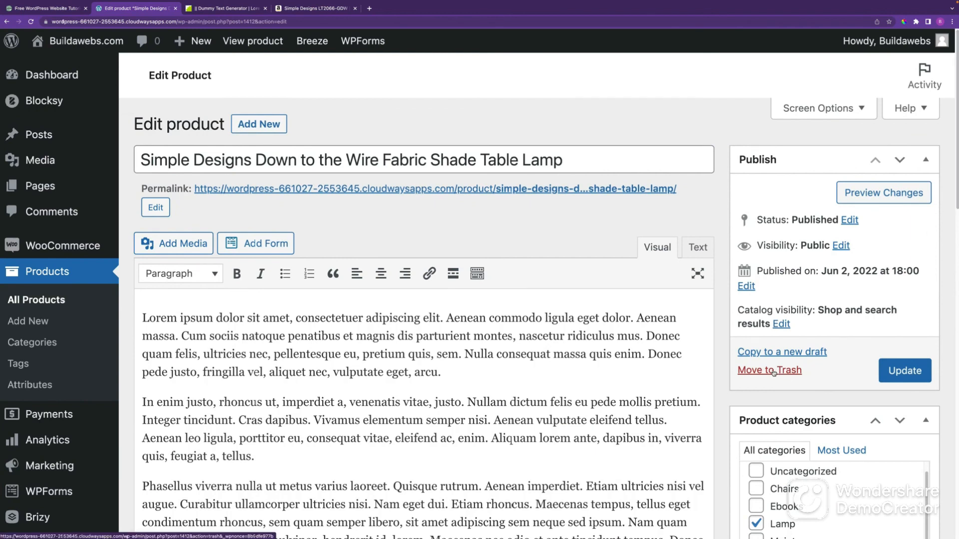
{"action": "left_click", "coordinate": [851, 220]}
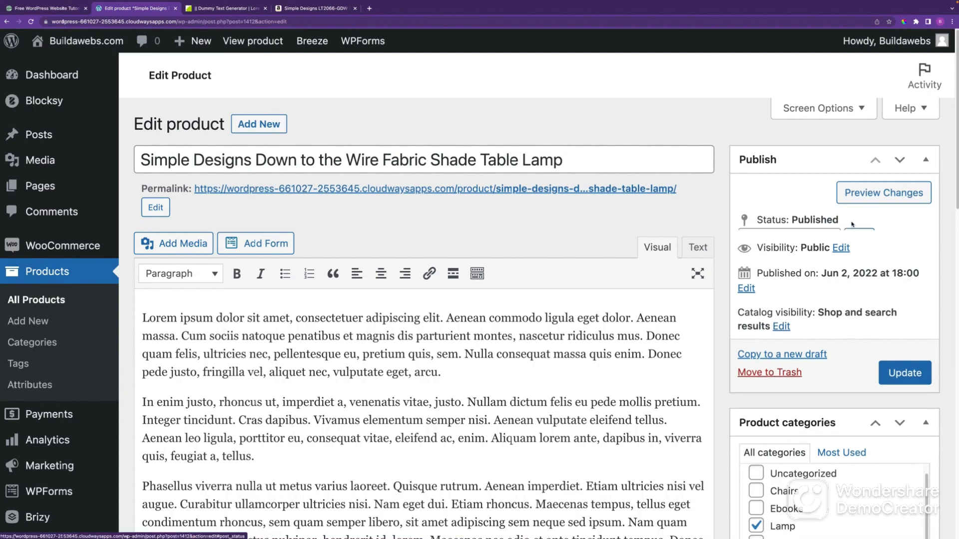
{"action": "left_click", "coordinate": [783, 245]}
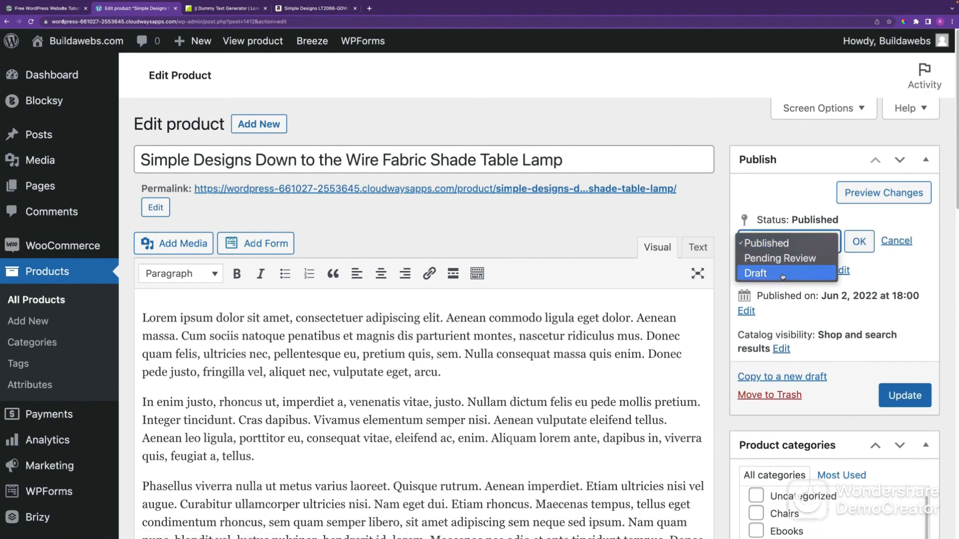
{"action": "left_click", "coordinate": [893, 270]}
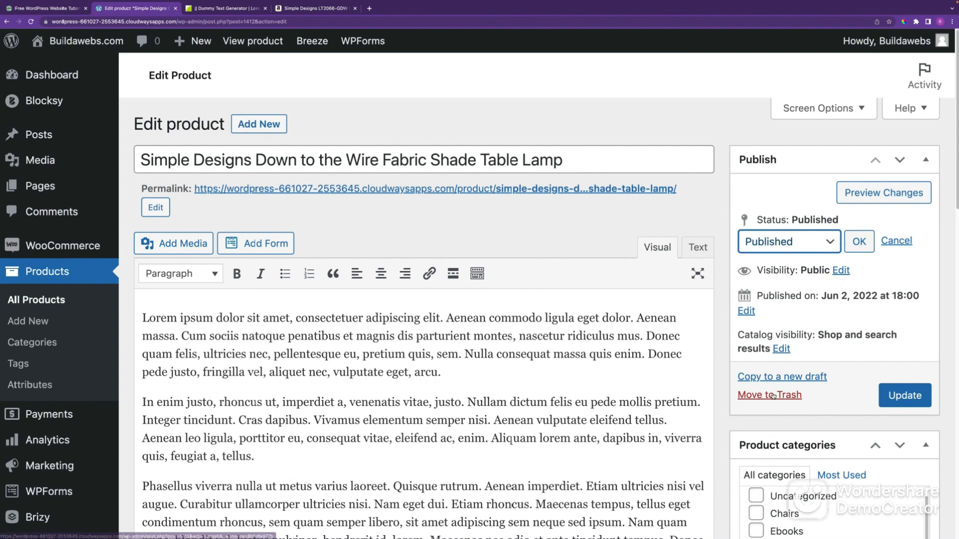